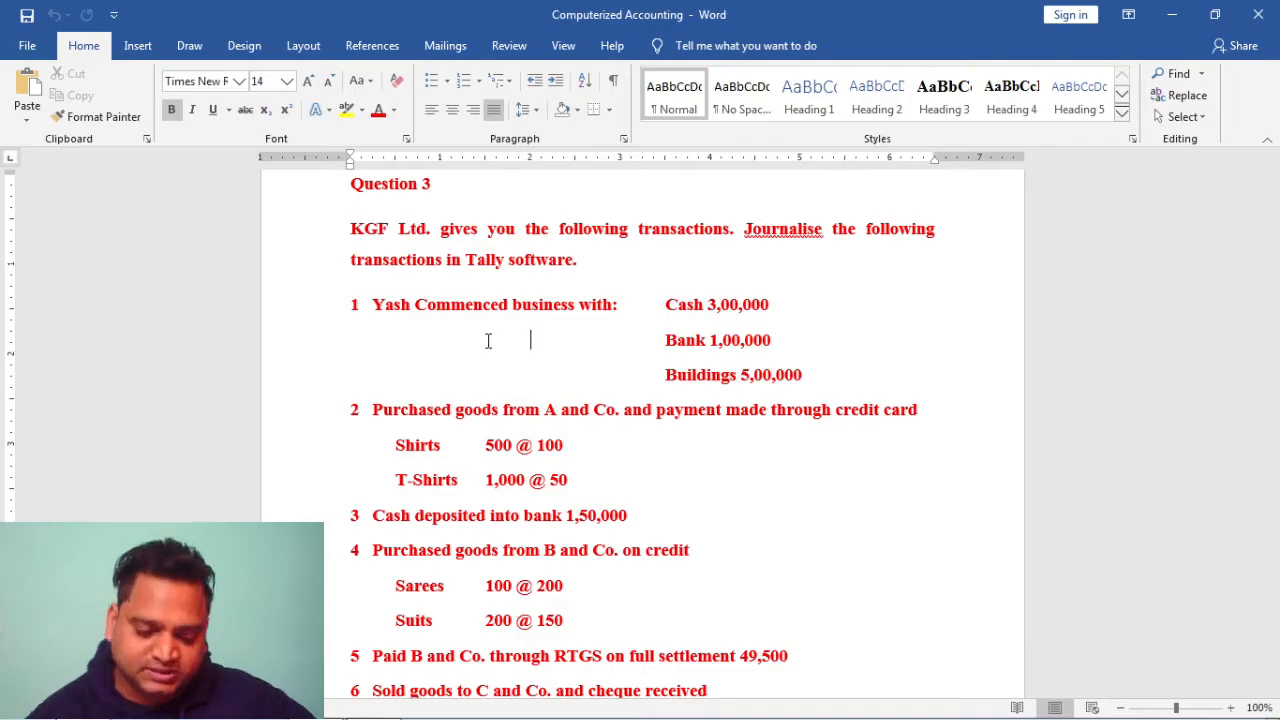
# Scroll past Question 3's transactions to the Answer section's KGF Ltd. company creation steps
pyautogui.scroll(-5, 488, 341)
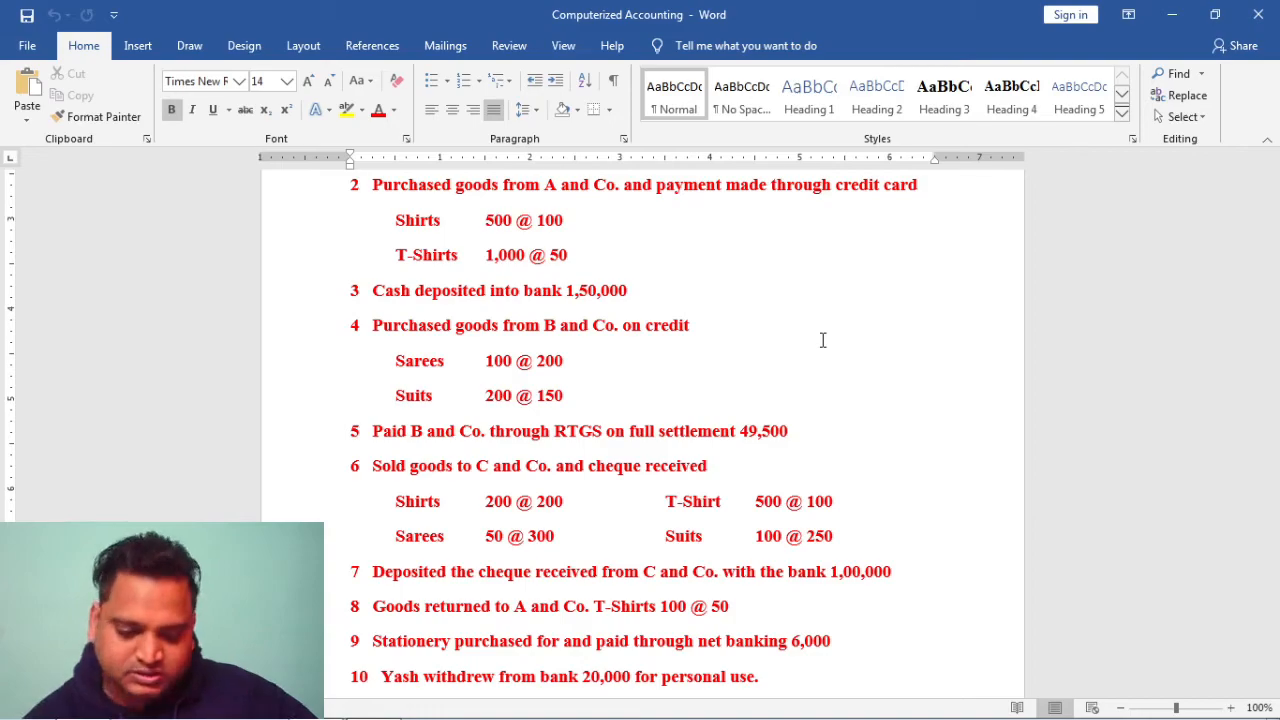
pyautogui.scroll(-9, 822, 340)
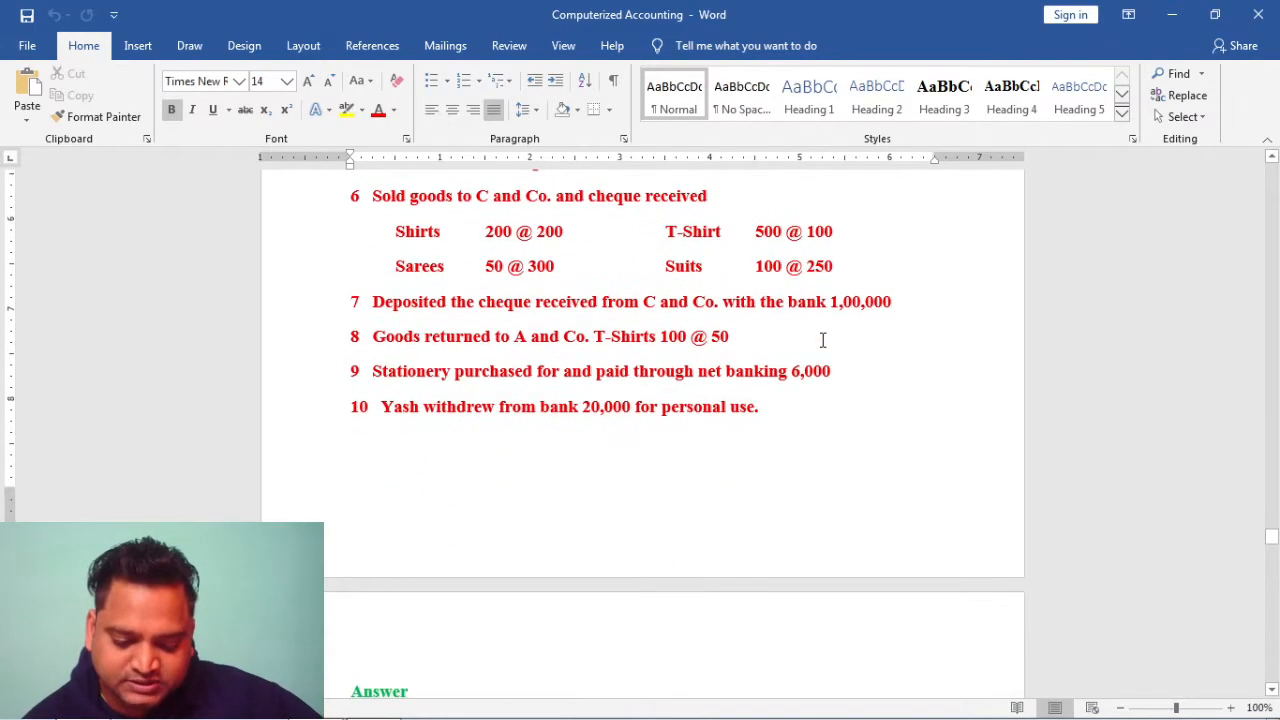
pyautogui.scroll(-8, 822, 340)
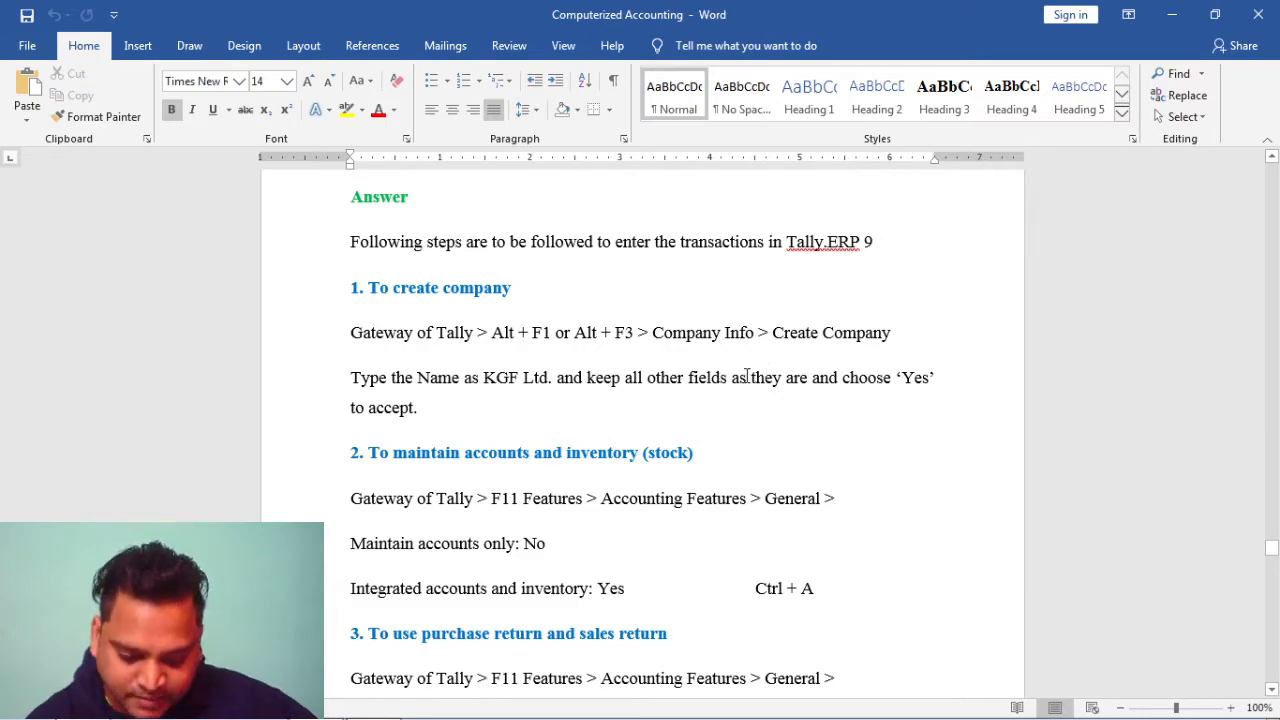
# Scroll past the twelve-account ledger table to the Men's wear and Women's wear stock groups
pyautogui.scroll(-4, 752, 375)
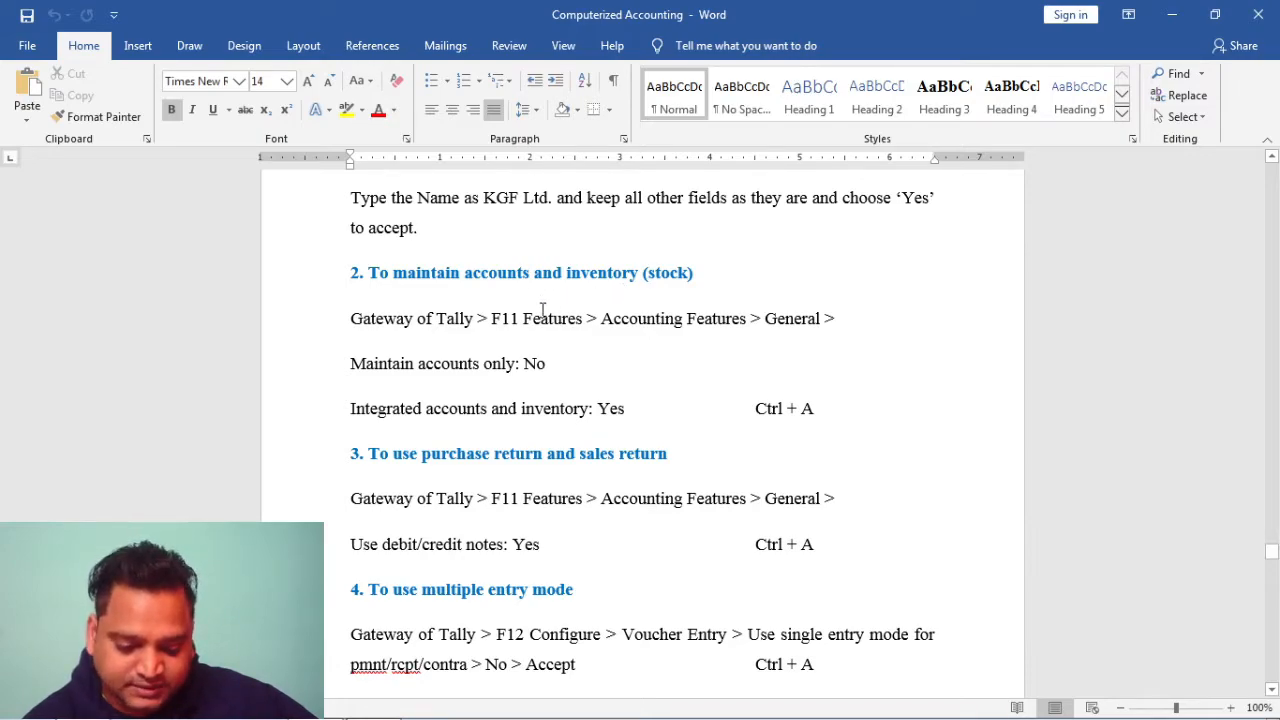
pyautogui.scroll(-3, 543, 300)
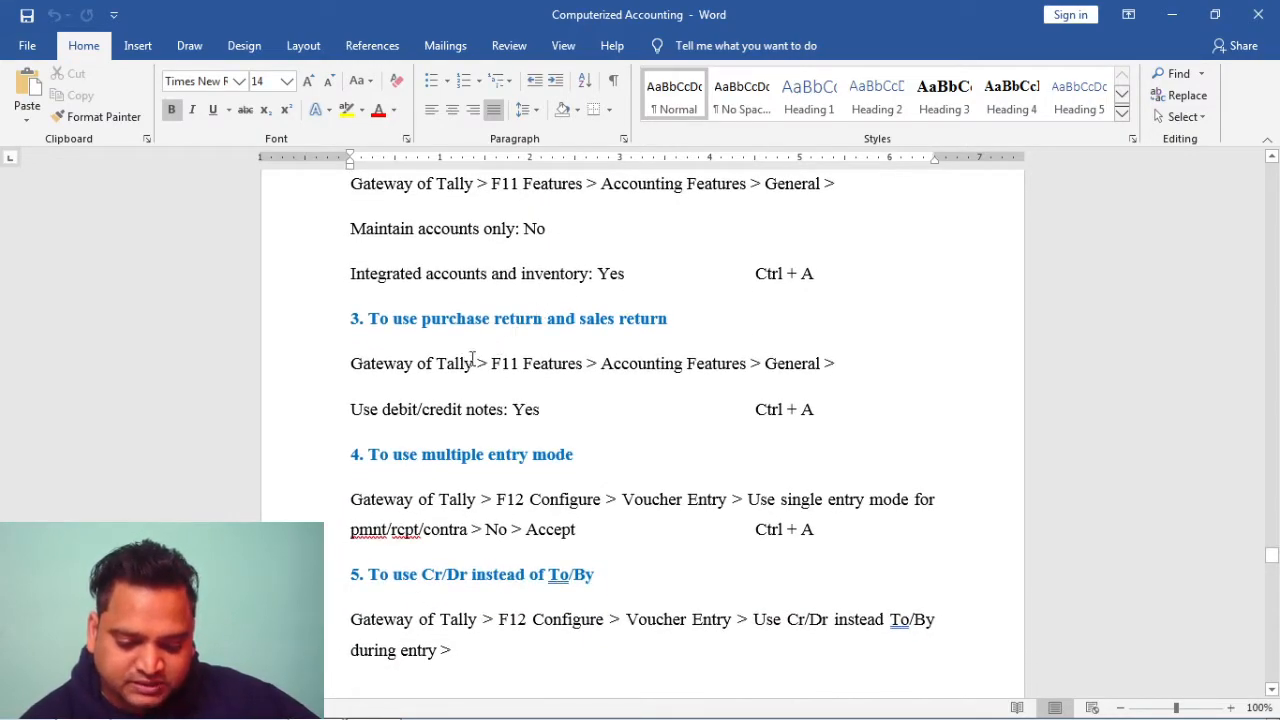
pyautogui.scroll(-2, 626, 346)
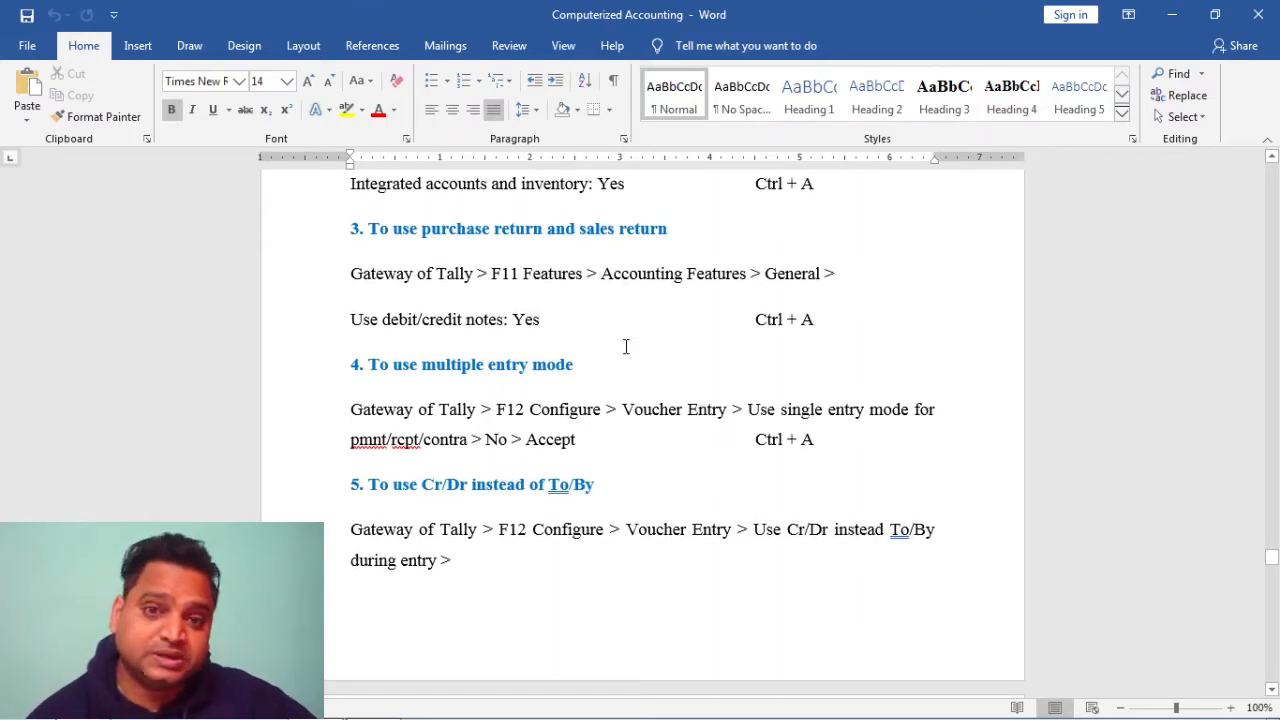
pyautogui.scroll(-2, 626, 346)
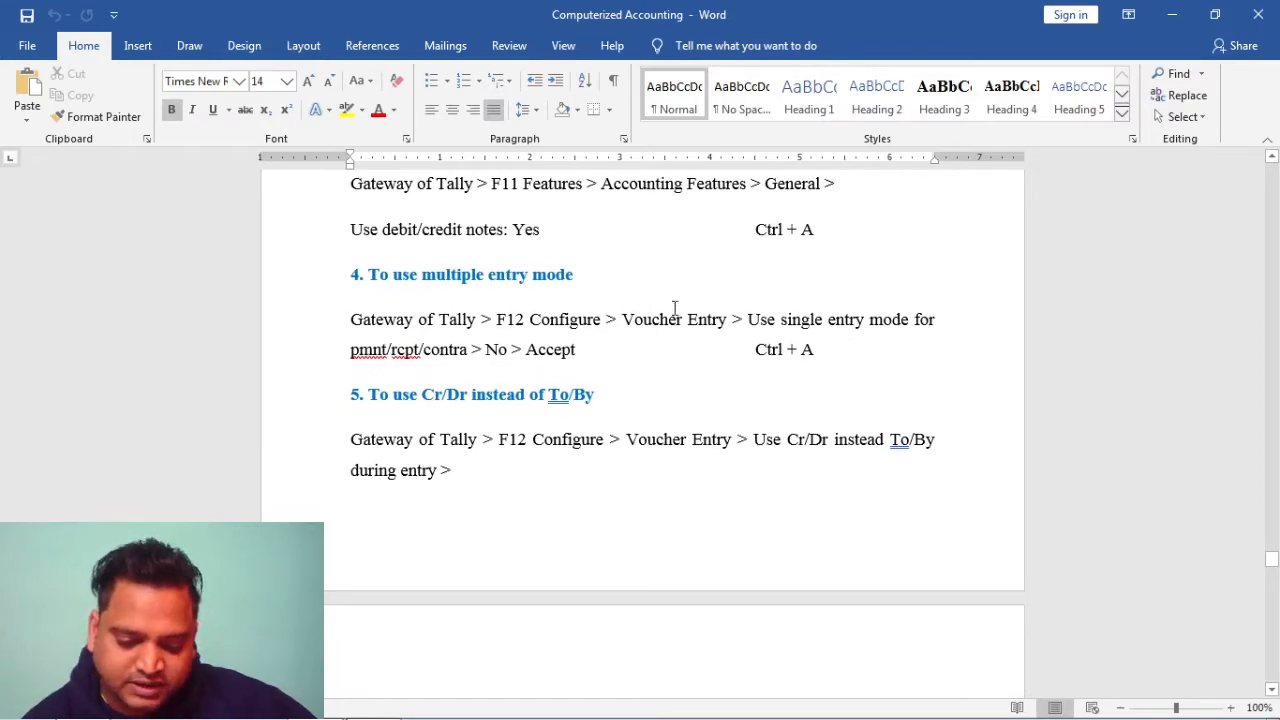
pyautogui.scroll(-4, 728, 318)
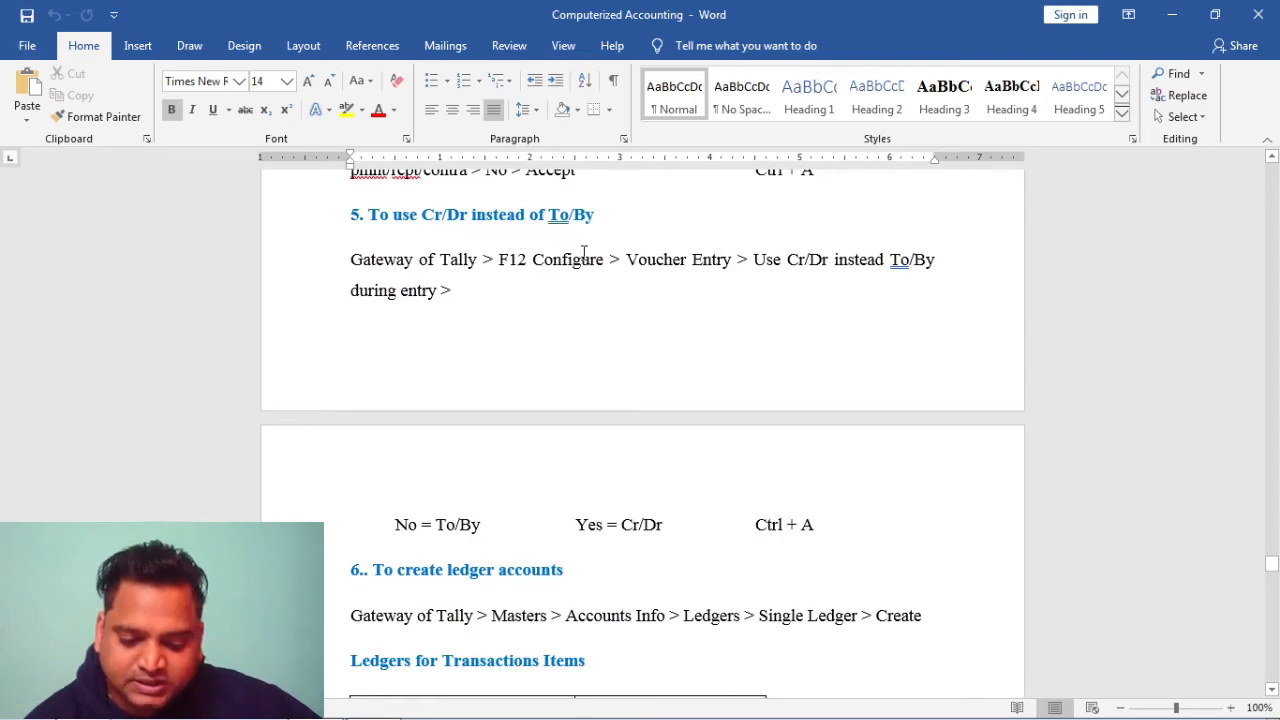
pyautogui.scroll(-7, 577, 291)
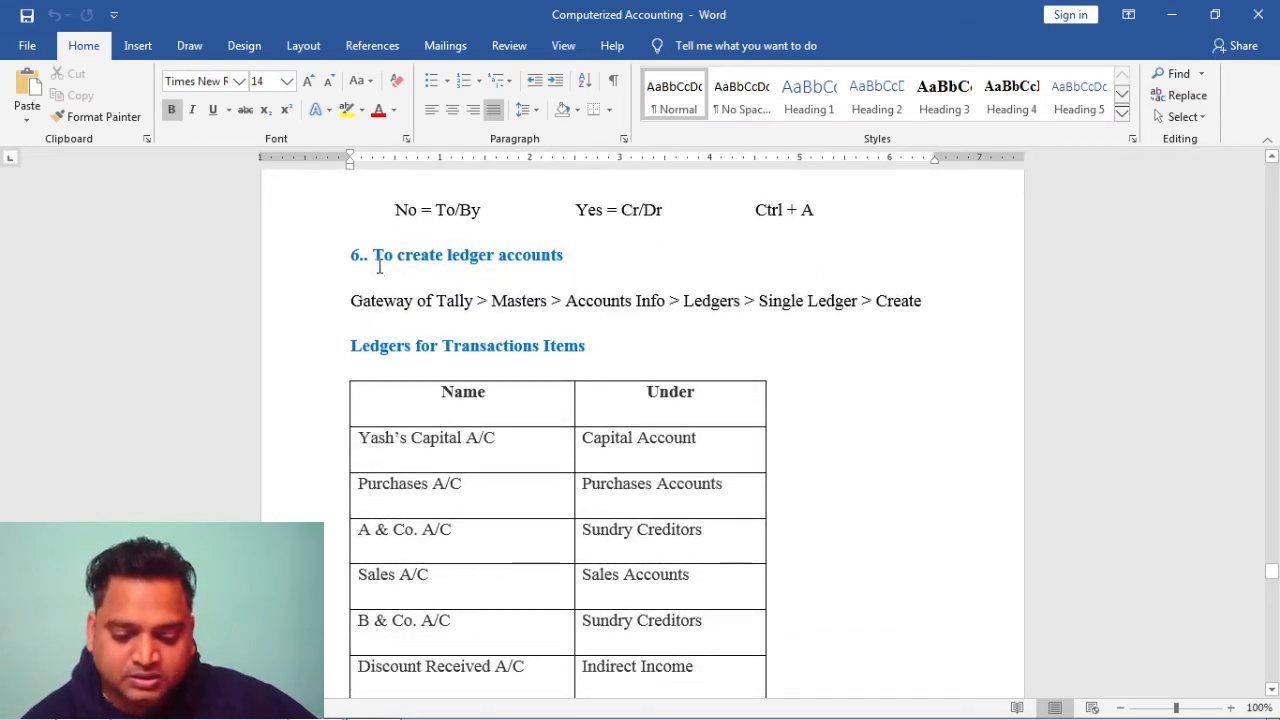
pyautogui.scroll(-1, 511, 279)
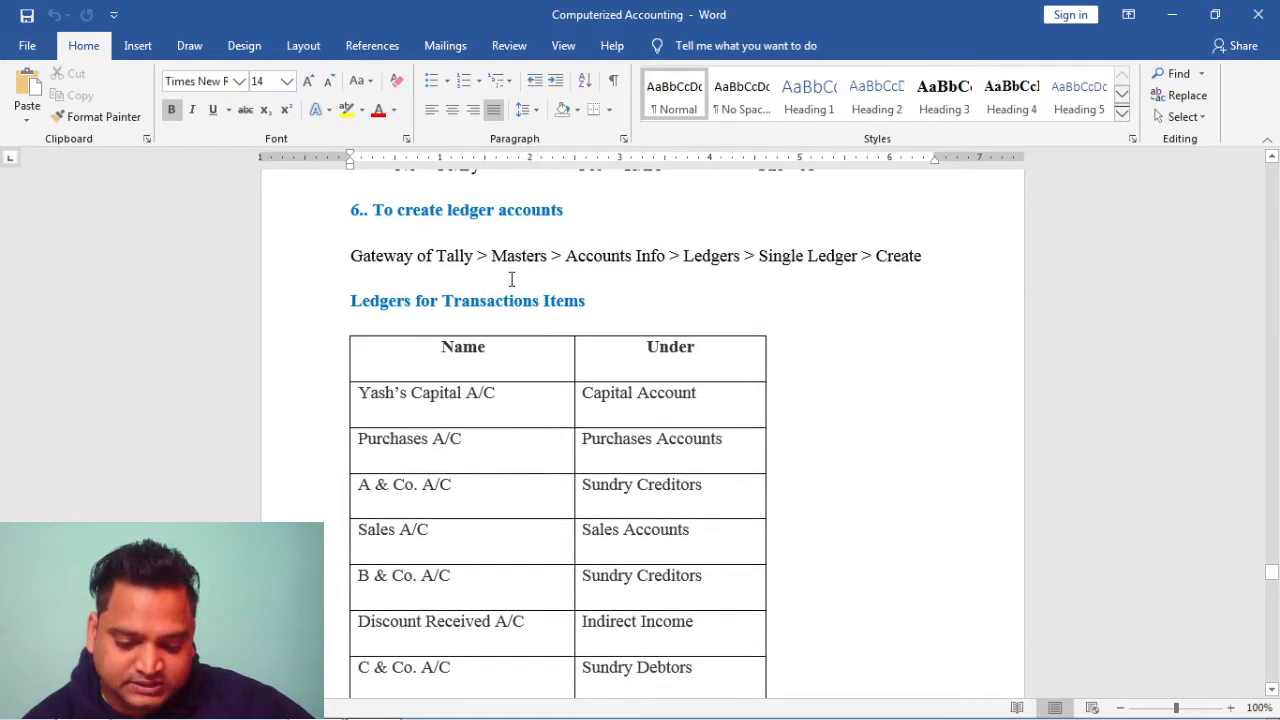
pyautogui.scroll(-3, 889, 268)
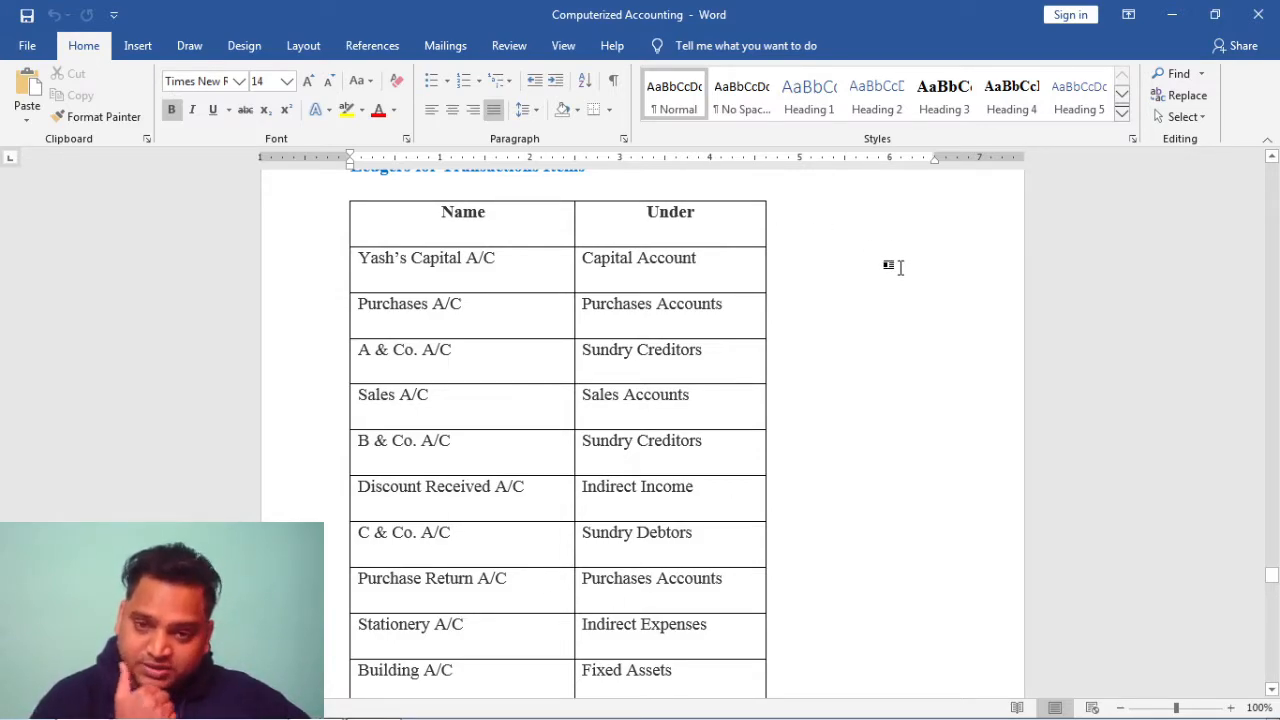
pyautogui.scroll(-2, 823, 320)
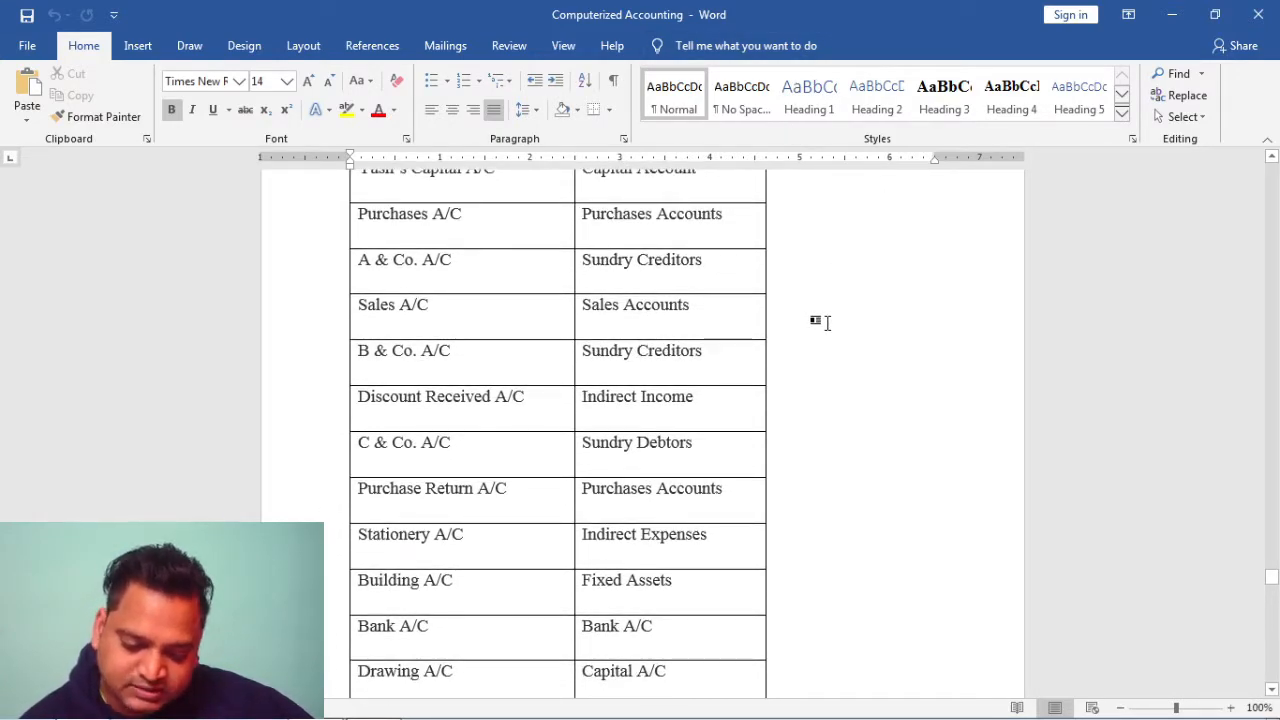
pyautogui.scroll(-6, 823, 320)
pyautogui.scroll(-10, 828, 322)
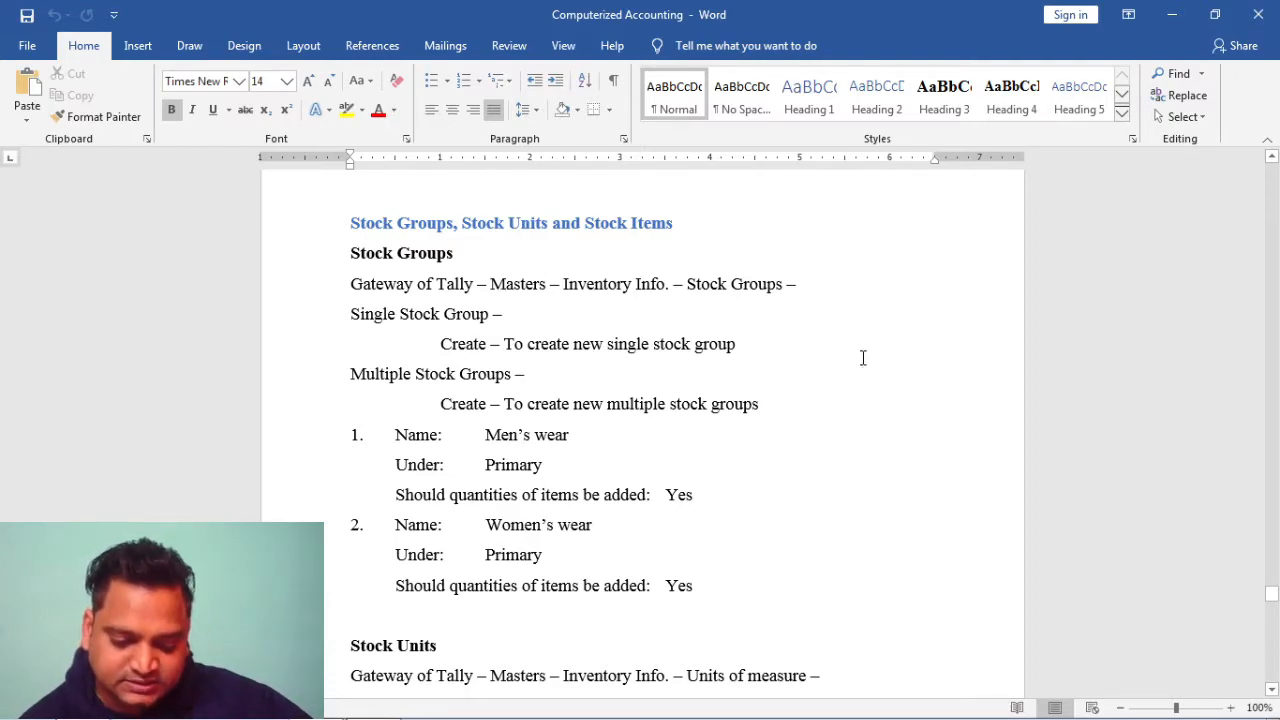
# Scroll past the Shirts, T-Shirts, Sarees and Suits stock items and the Short Cut Keys table
pyautogui.scroll(-6, 862, 357)
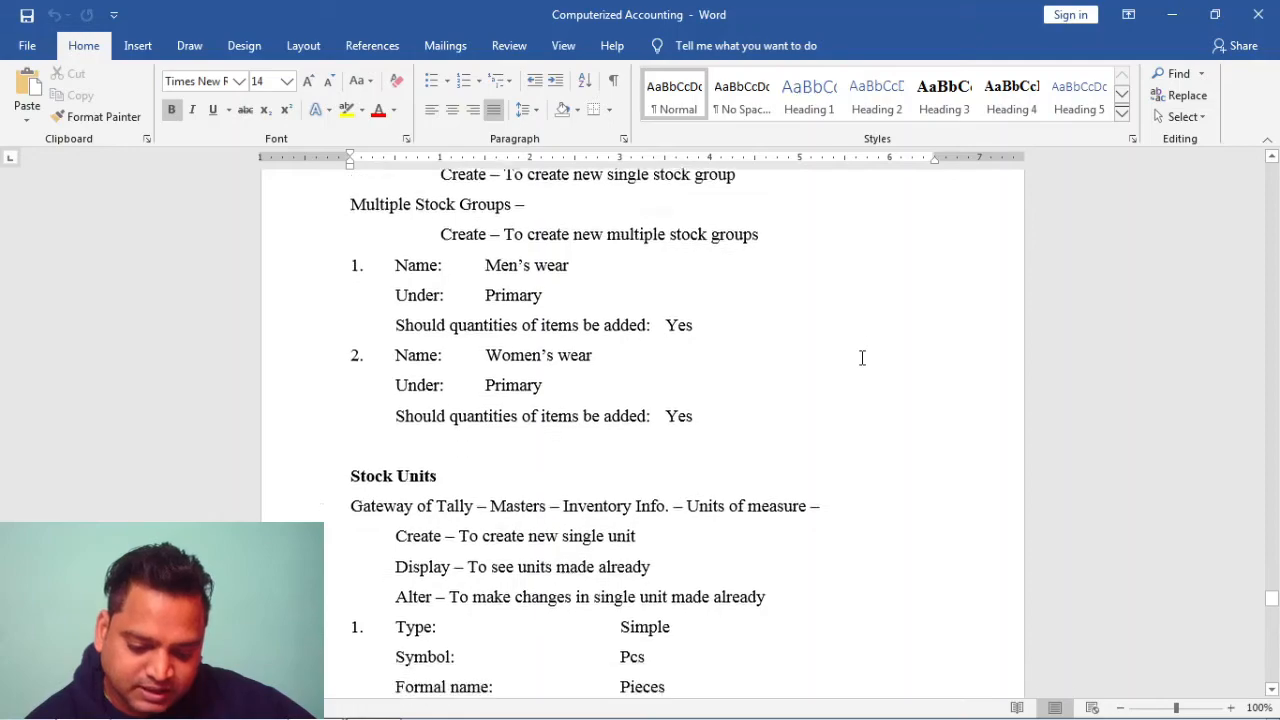
pyautogui.scroll(-4, 862, 357)
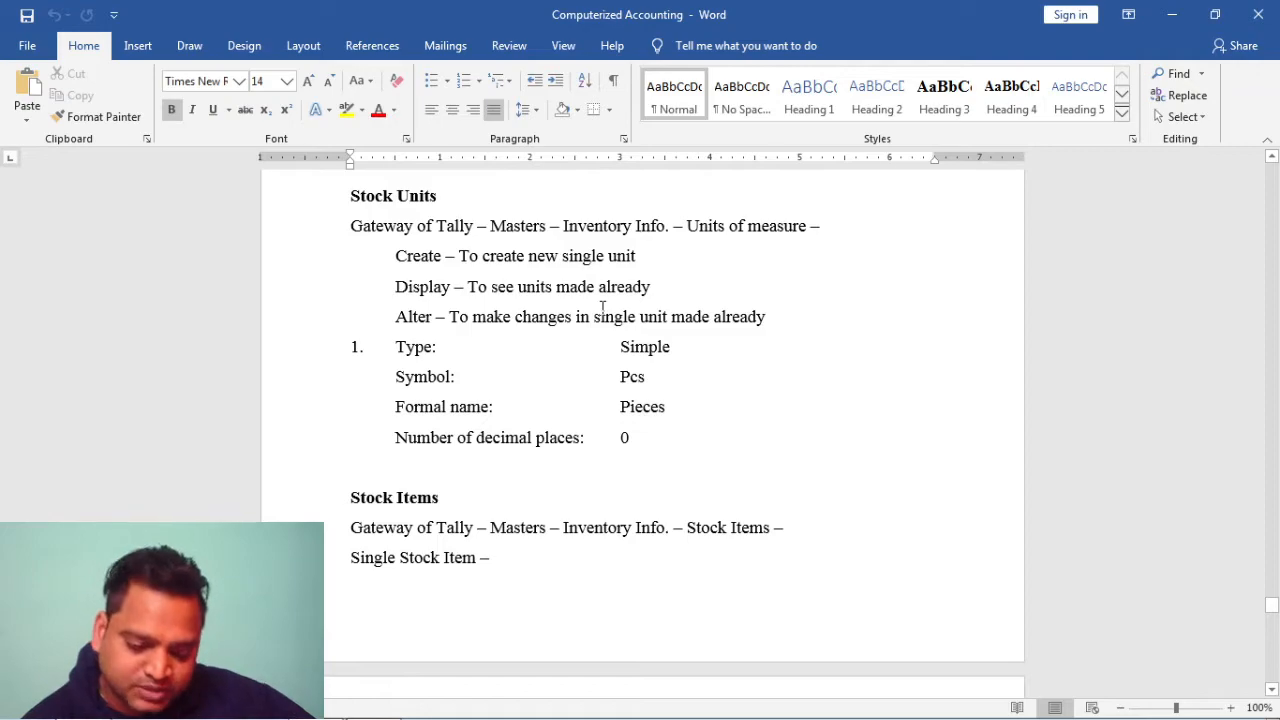
pyautogui.scroll(-5, 602, 307)
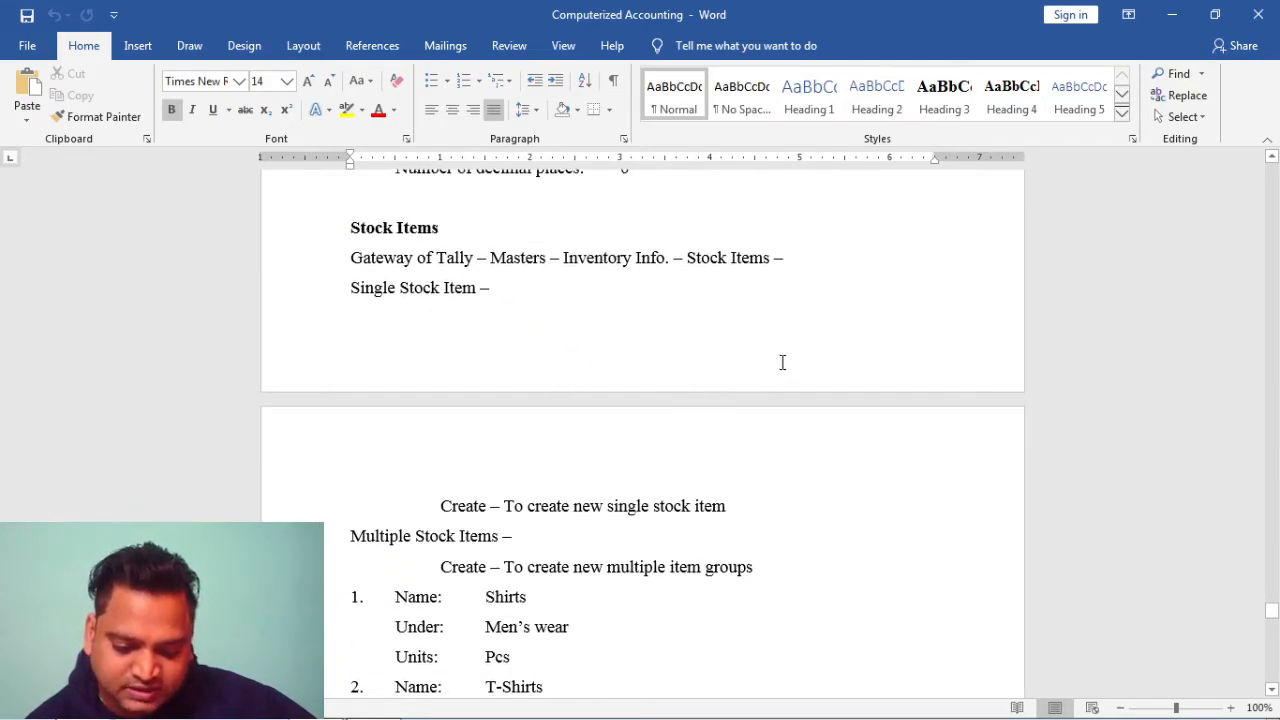
pyautogui.scroll(-2, 782, 362)
pyautogui.scroll(-4, 782, 362)
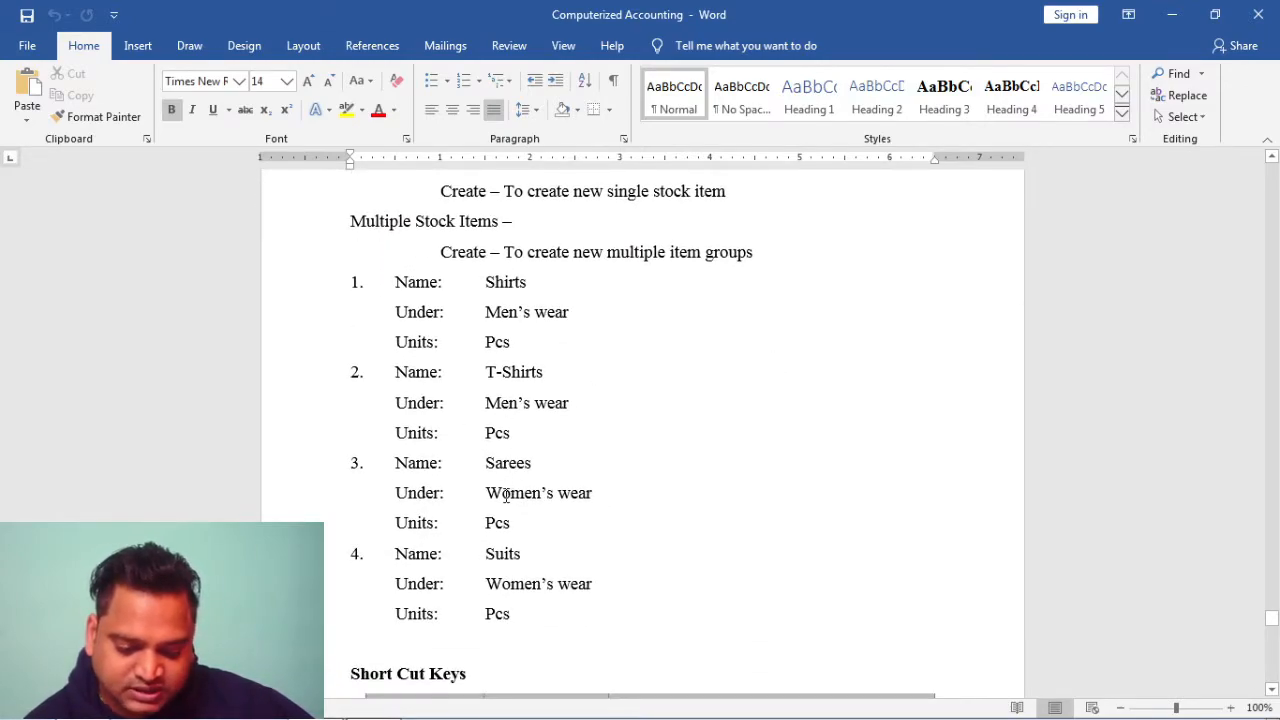
pyautogui.scroll(-8, 624, 438)
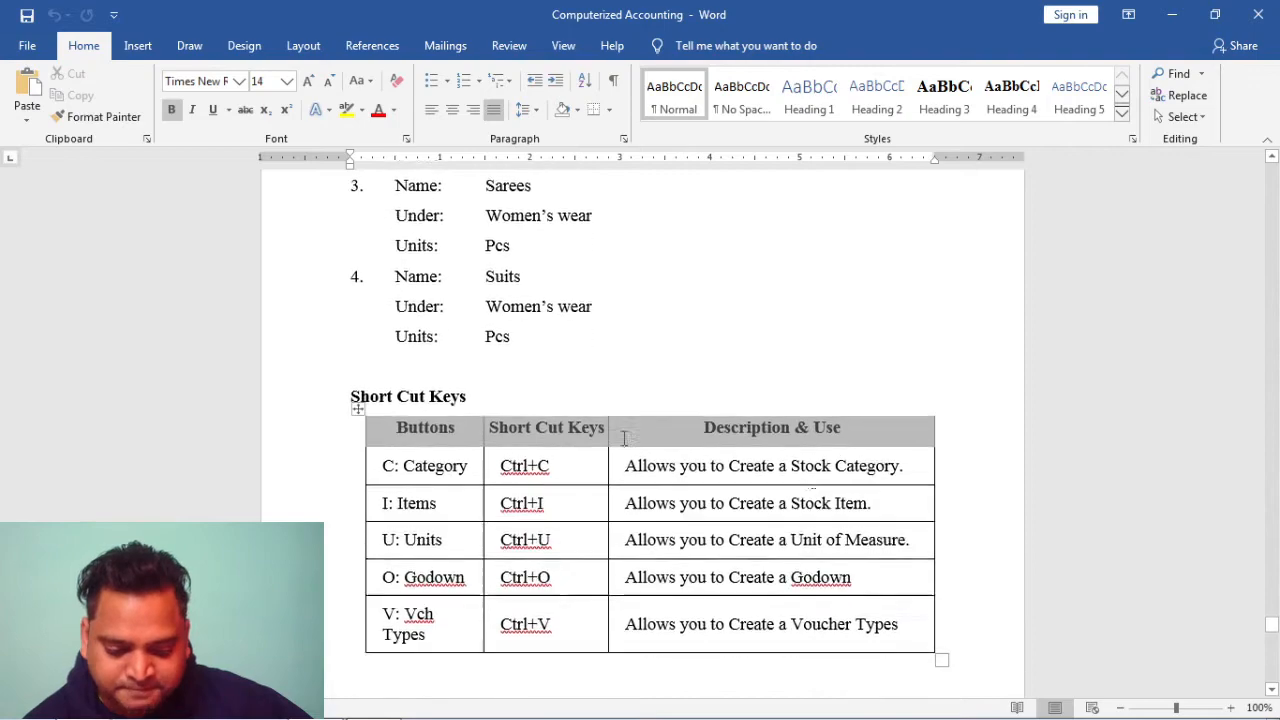
pyautogui.scroll(-1, 624, 438)
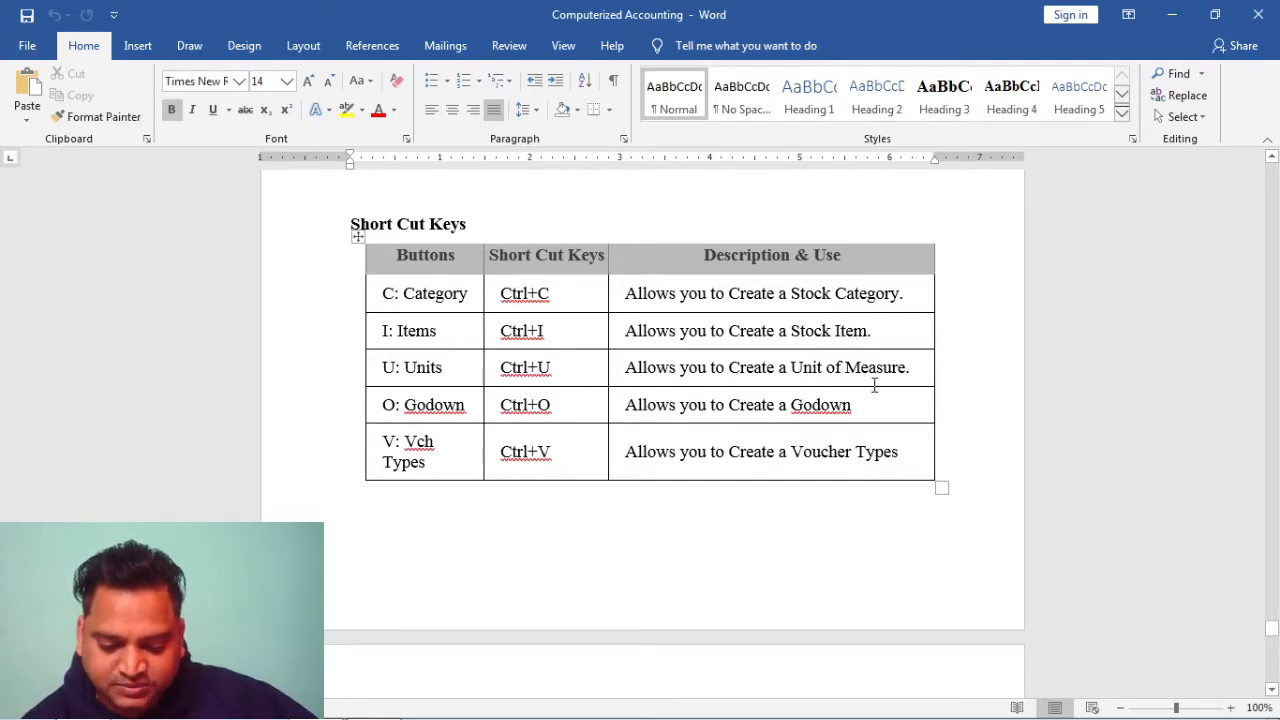
# Scroll to the table's last row, the Payment F5 entry for Drawing A/C 20,000
pyautogui.scroll(-7, 711, 449)
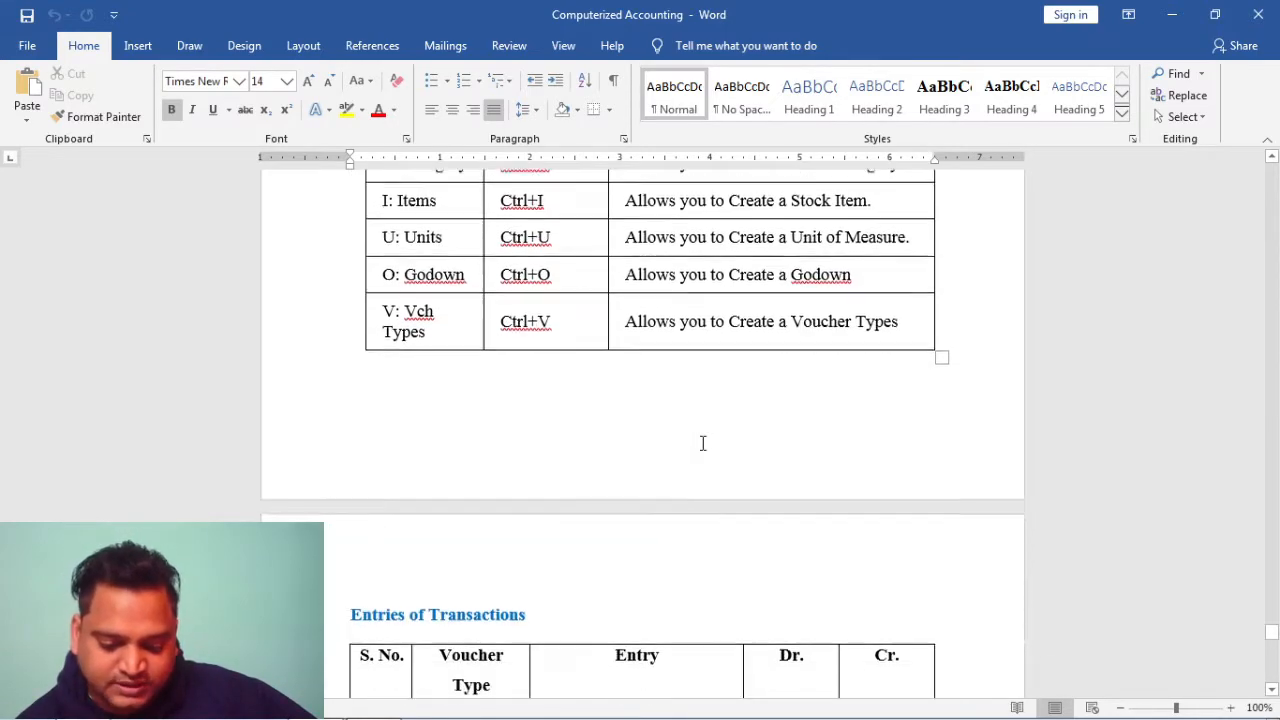
pyautogui.scroll(-3, 703, 443)
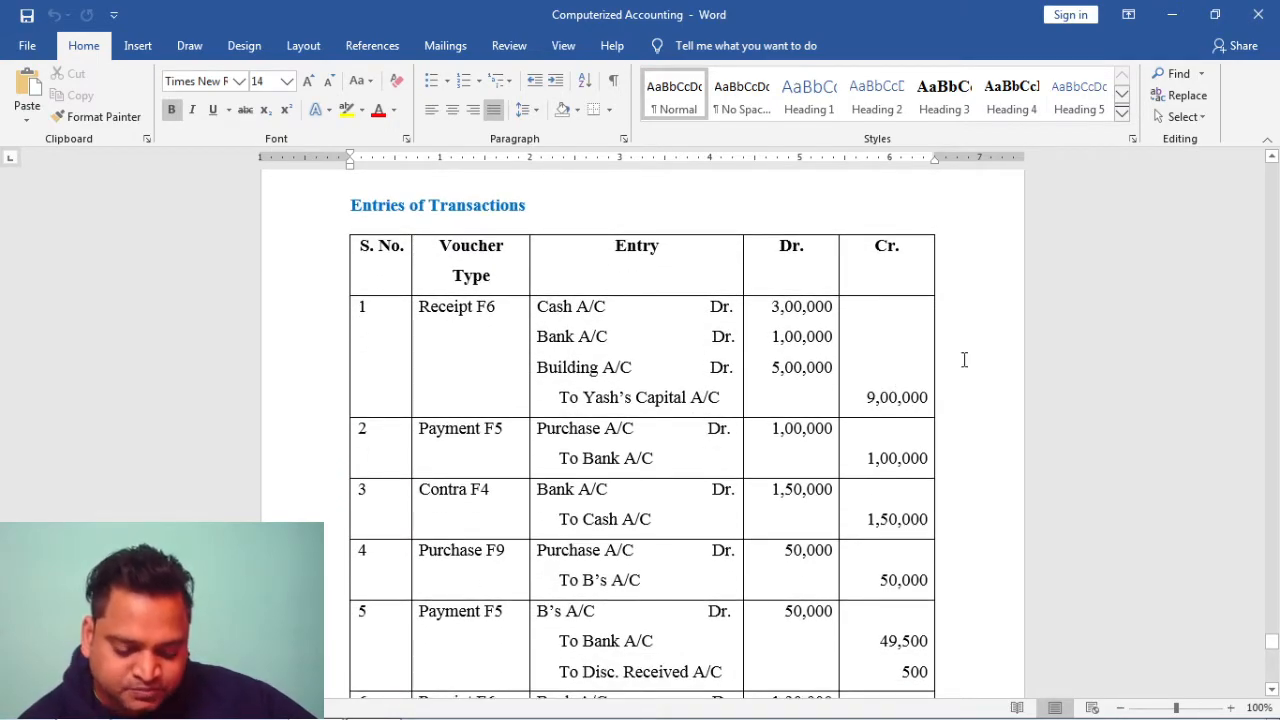
pyautogui.scroll(-2, 964, 360)
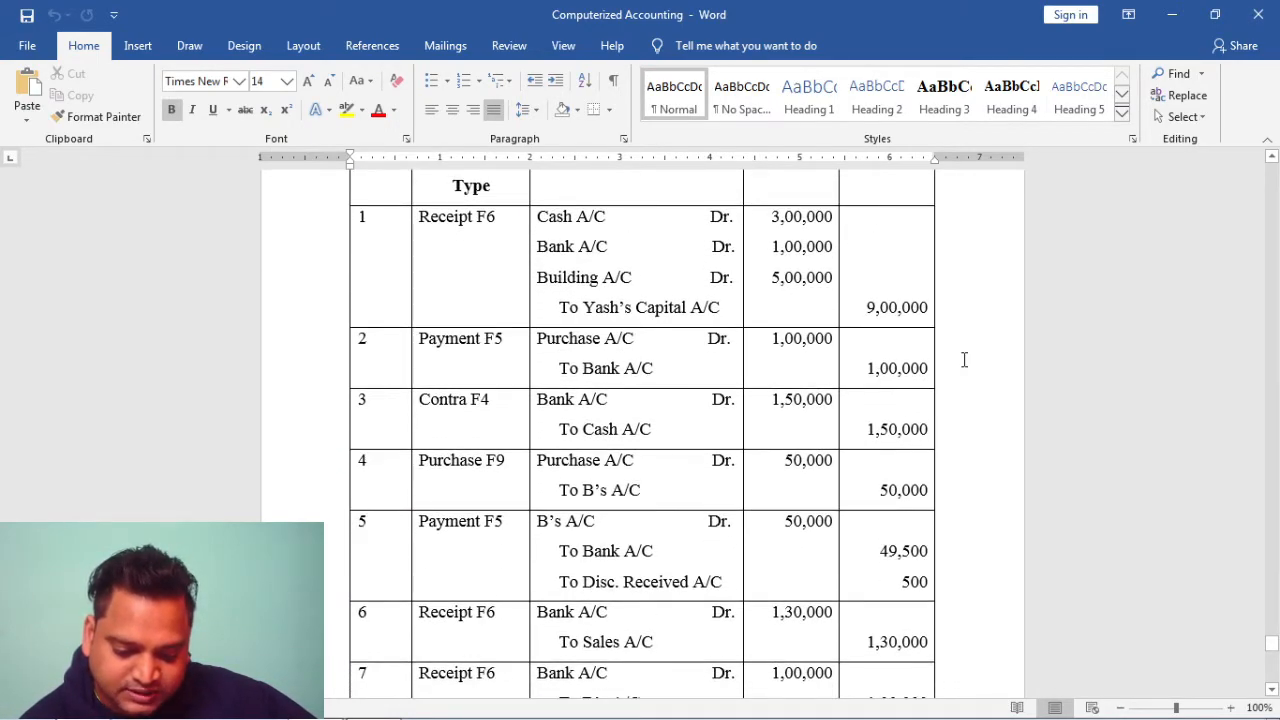
pyautogui.scroll(-3, 964, 360)
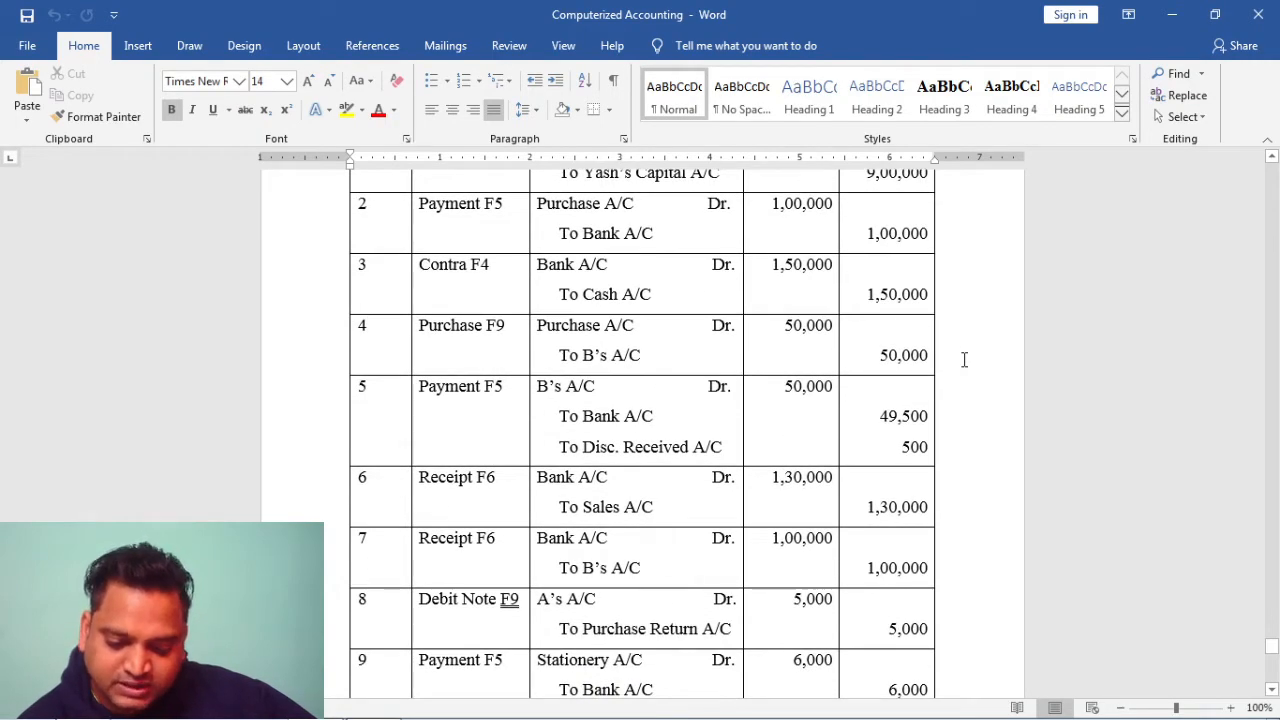
pyautogui.scroll(-3, 964, 360)
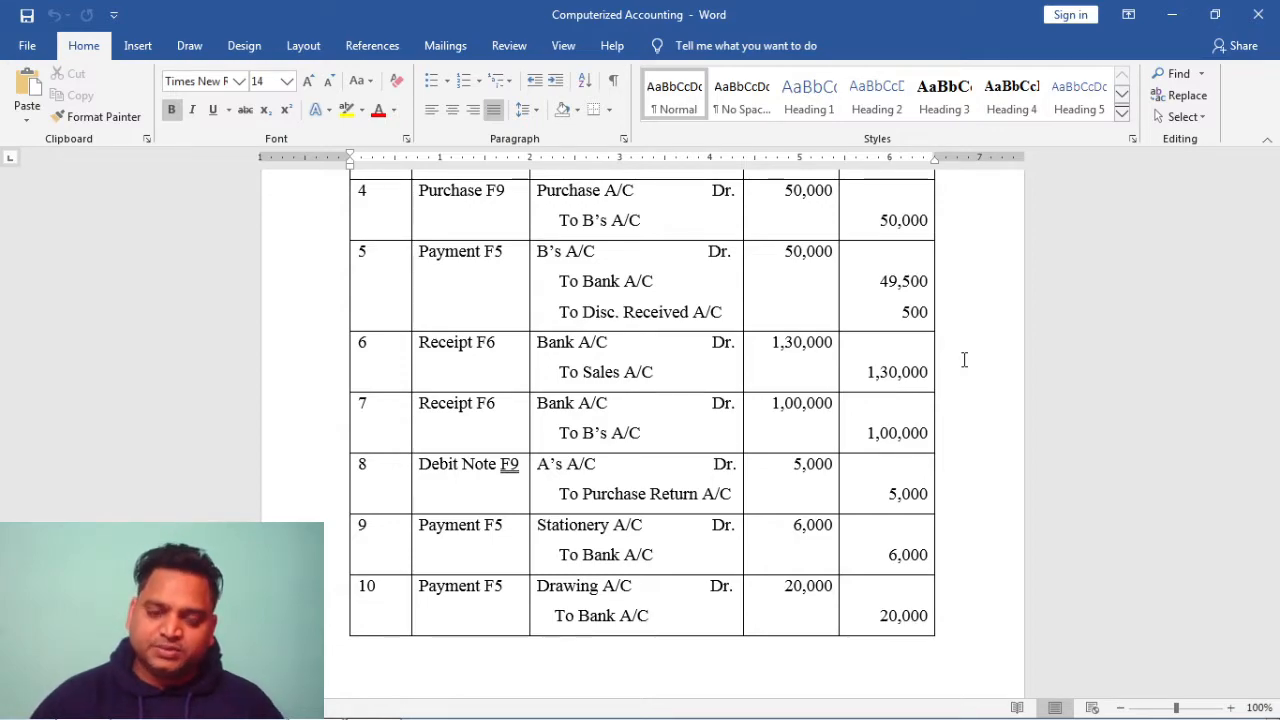
# Switch to Tally.ERP 9 and start it in single-user Silver Edition educational mode
pyautogui.hotkey('alt', 'Tab')
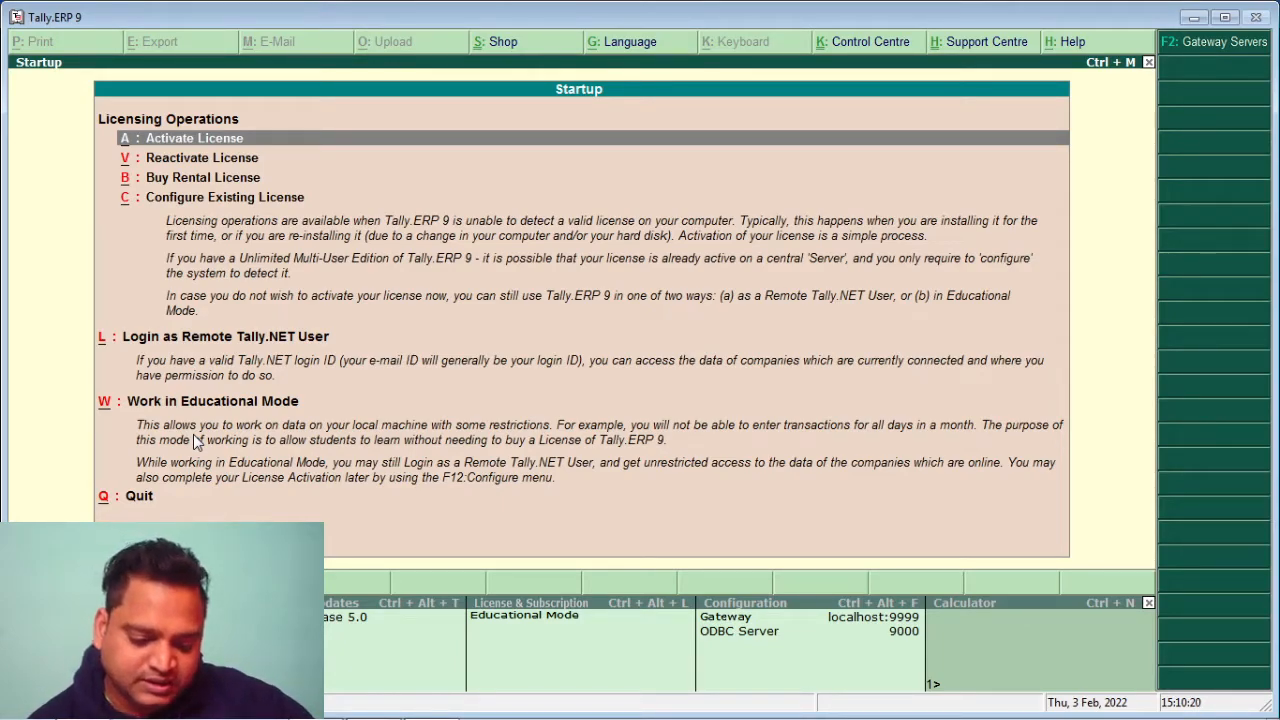
pyautogui.click(213, 404)
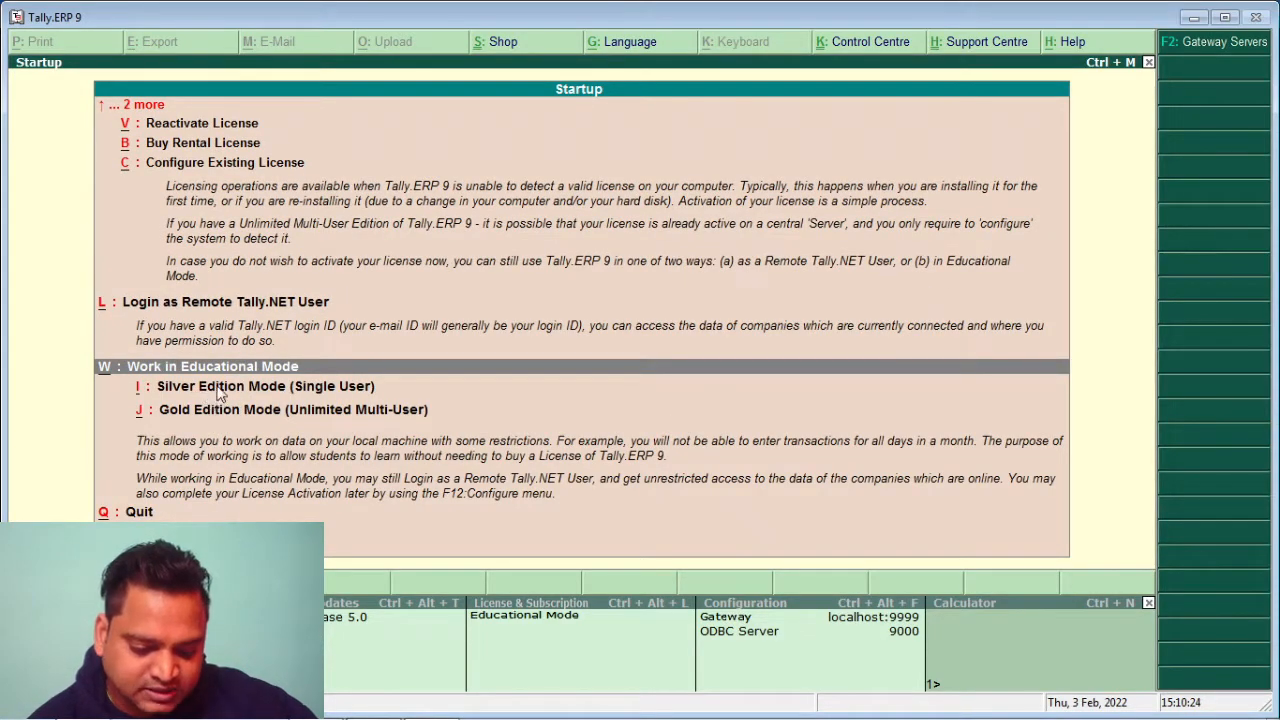
pyautogui.click(220, 390)
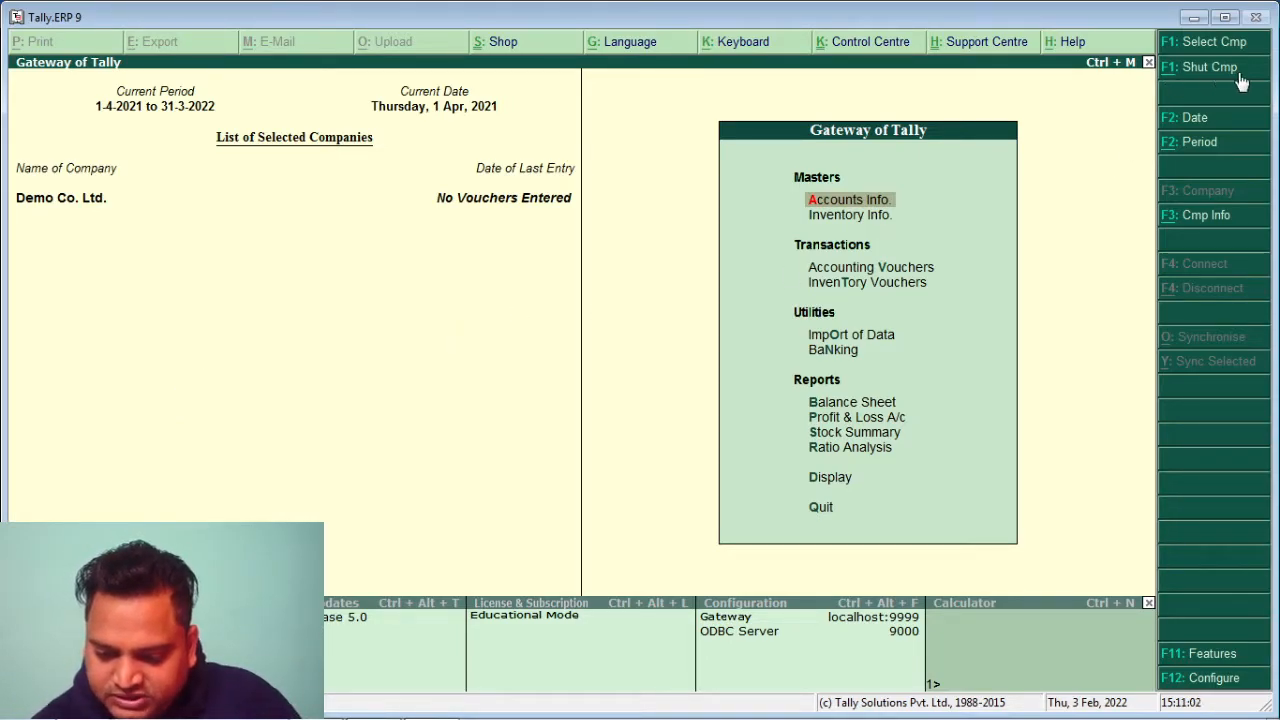
# Start a new company named KGF Ltd., keeping the mailing name the same
pyautogui.click(1207, 222)
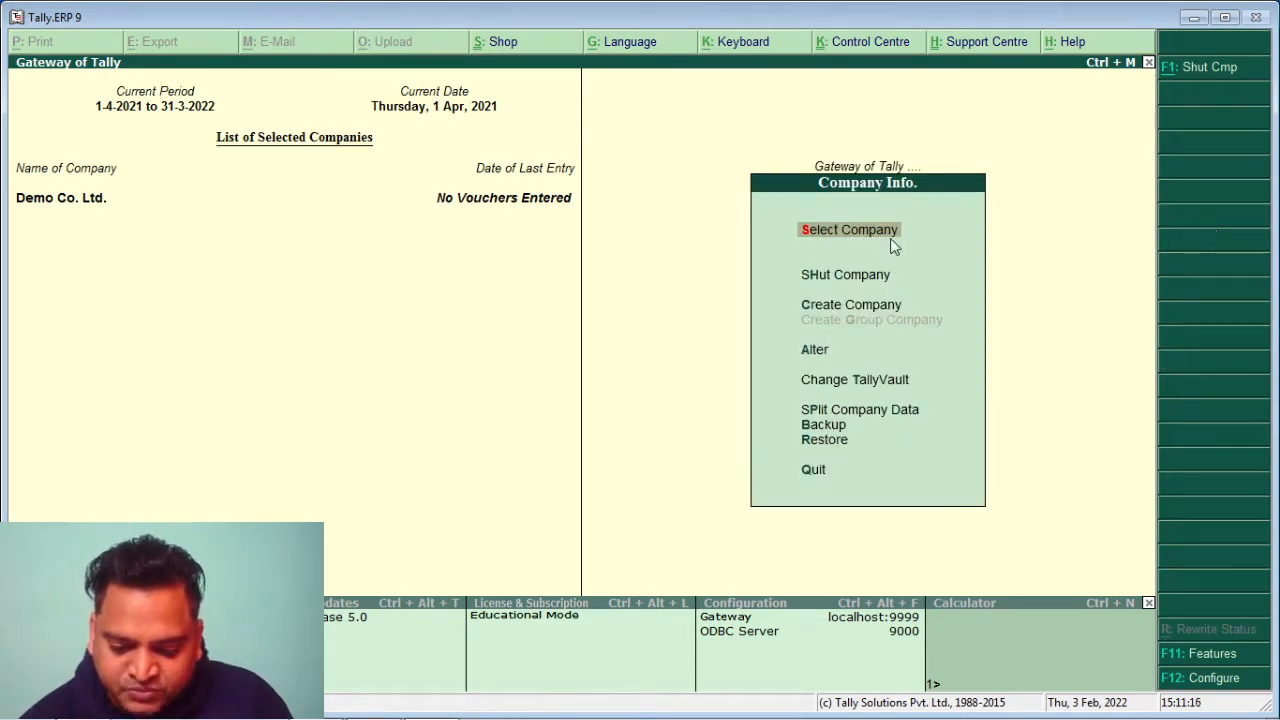
pyautogui.click(857, 312)
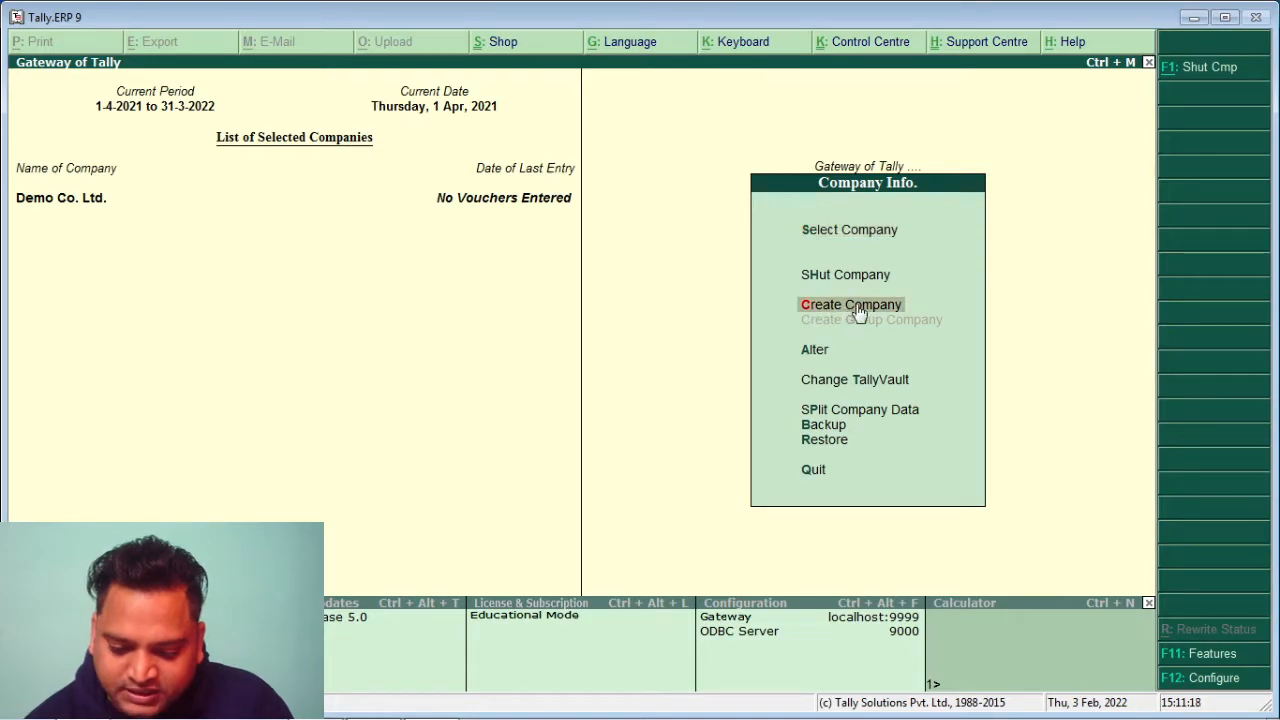
pyautogui.click(855, 305)
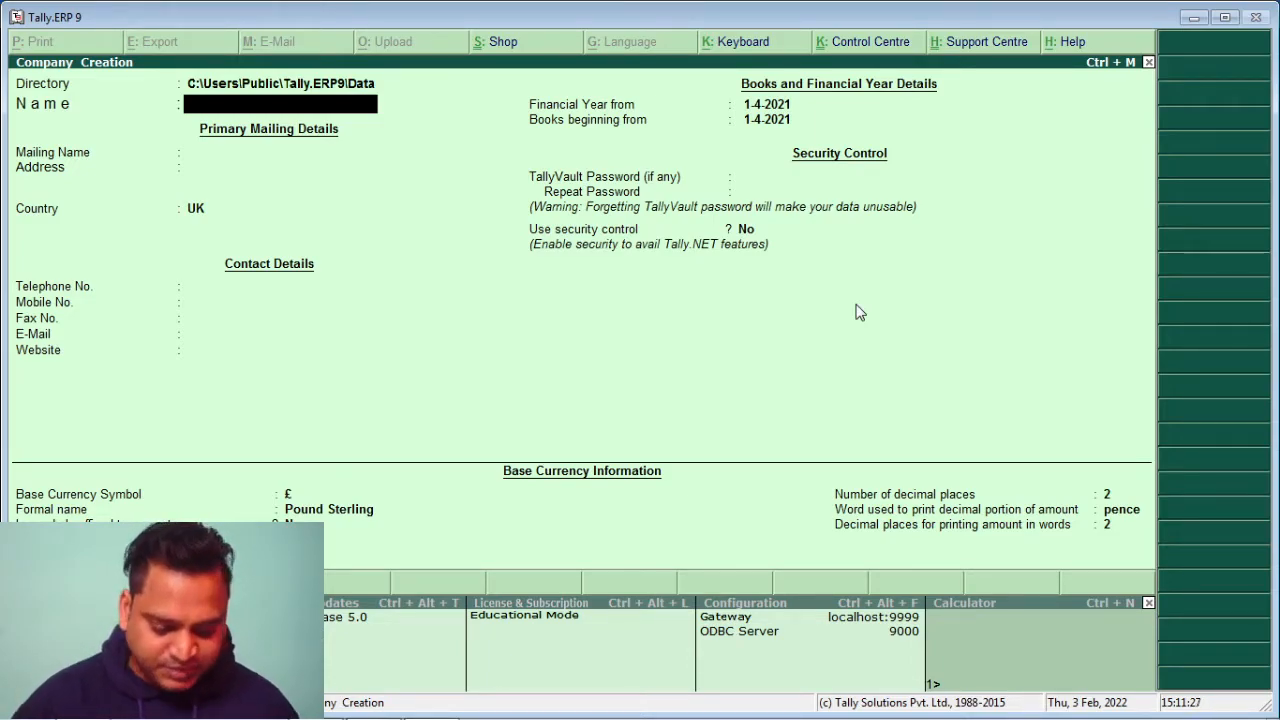
pyautogui.write('KGF Ltd.')
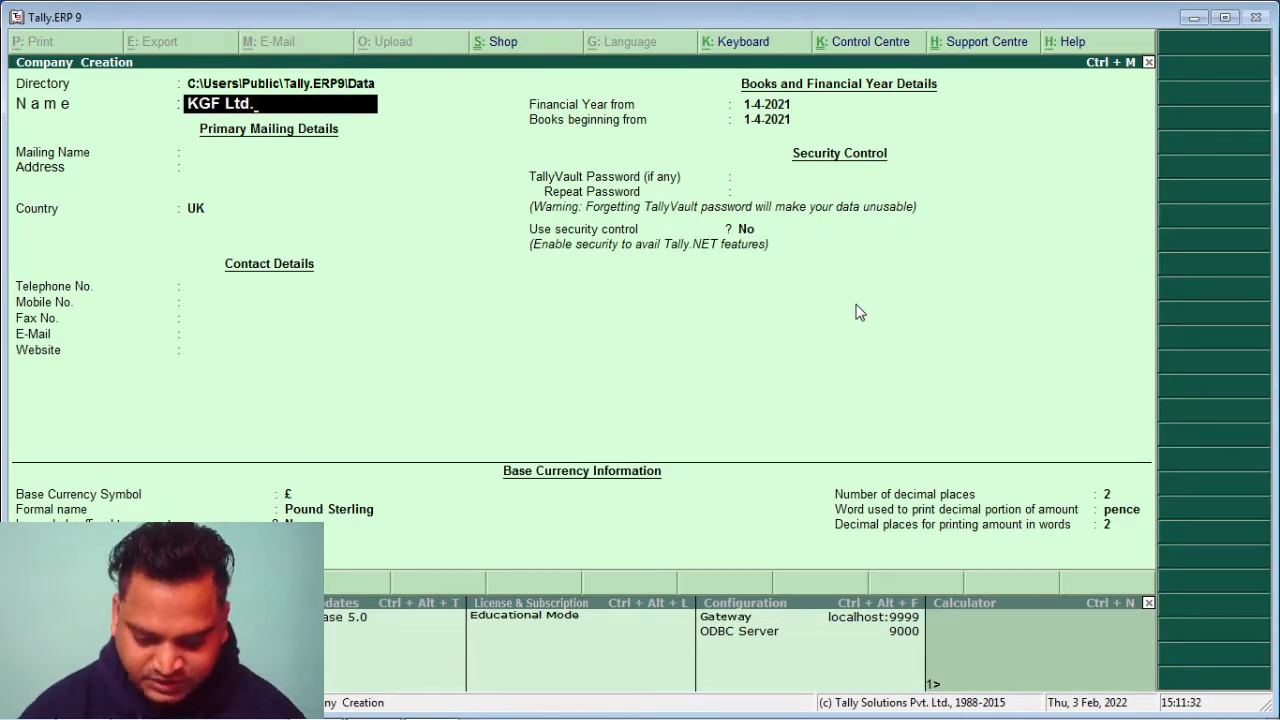
pyautogui.press('Return')
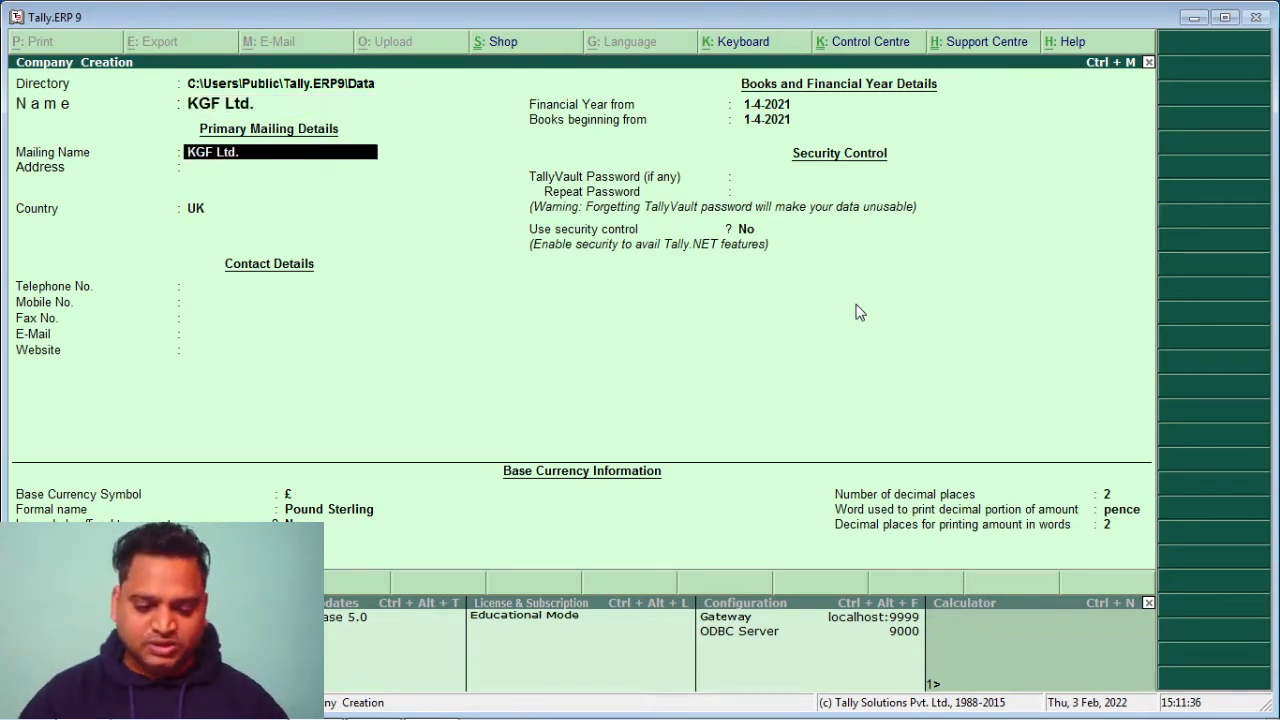
pyautogui.press('Return')
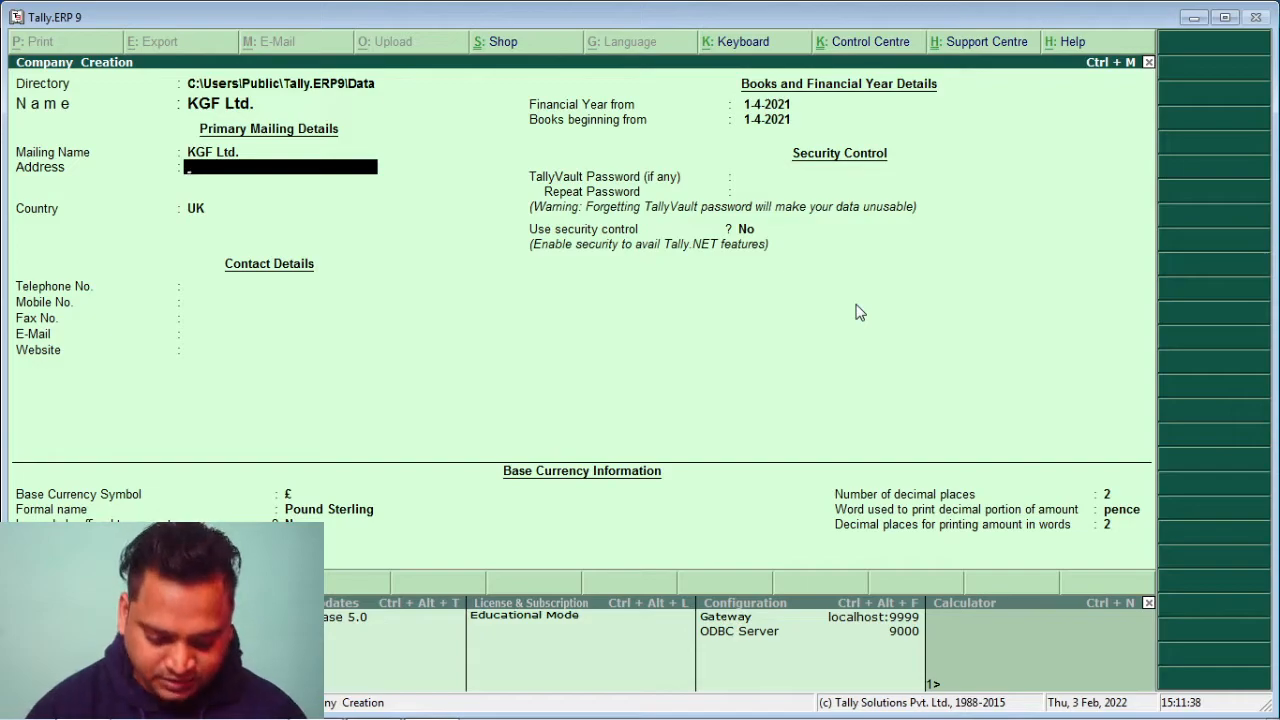
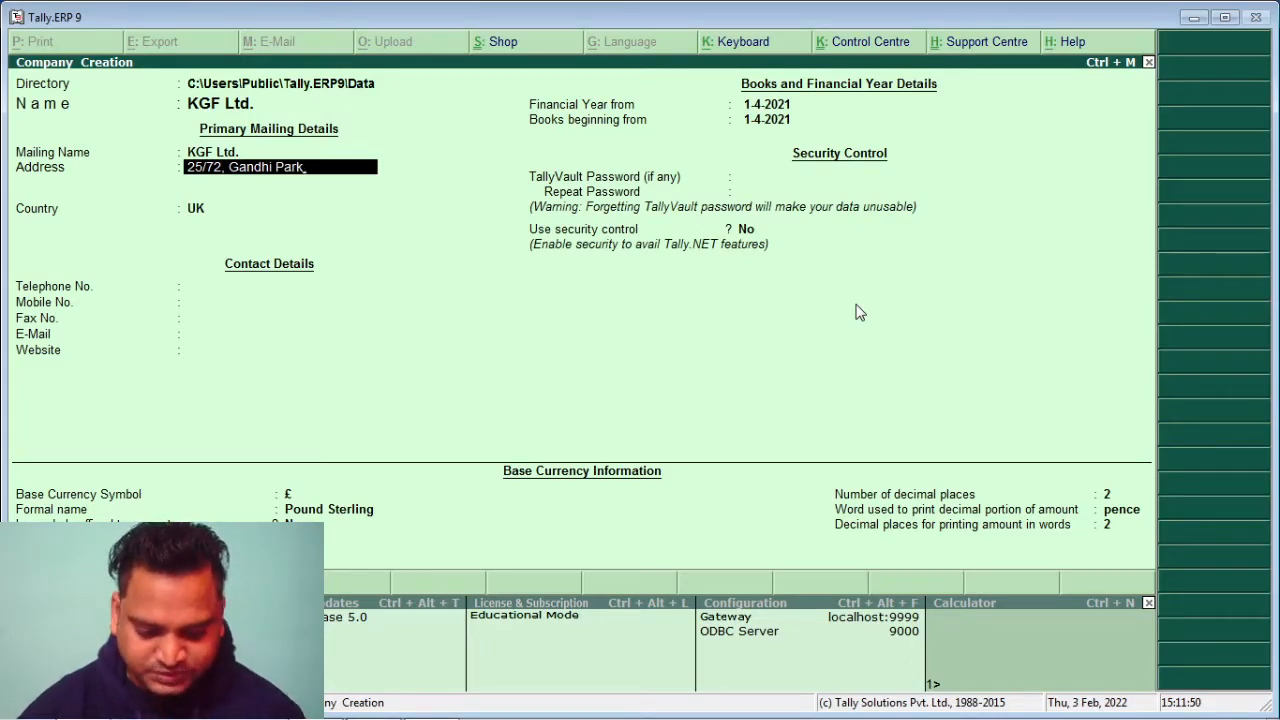
# Enter the company's street address, country India, state Delhi and its PIN code
pyautogui.press('Return')
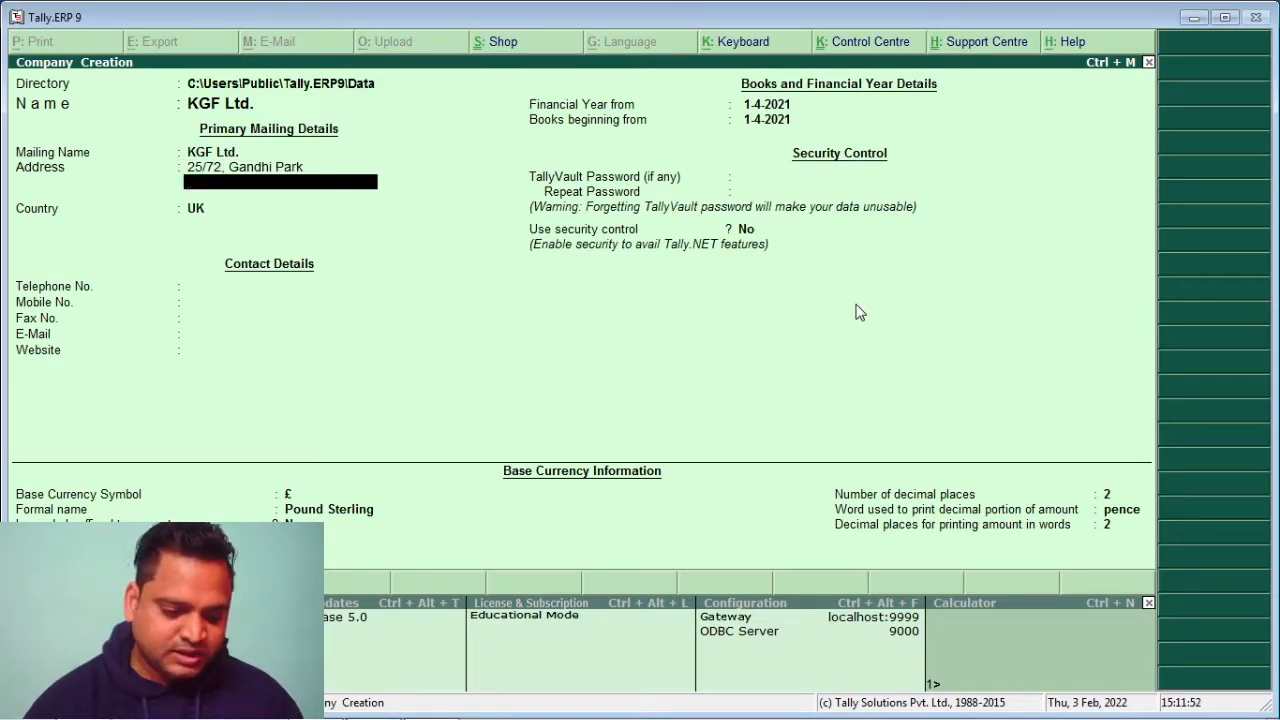
pyautogui.press('Return')
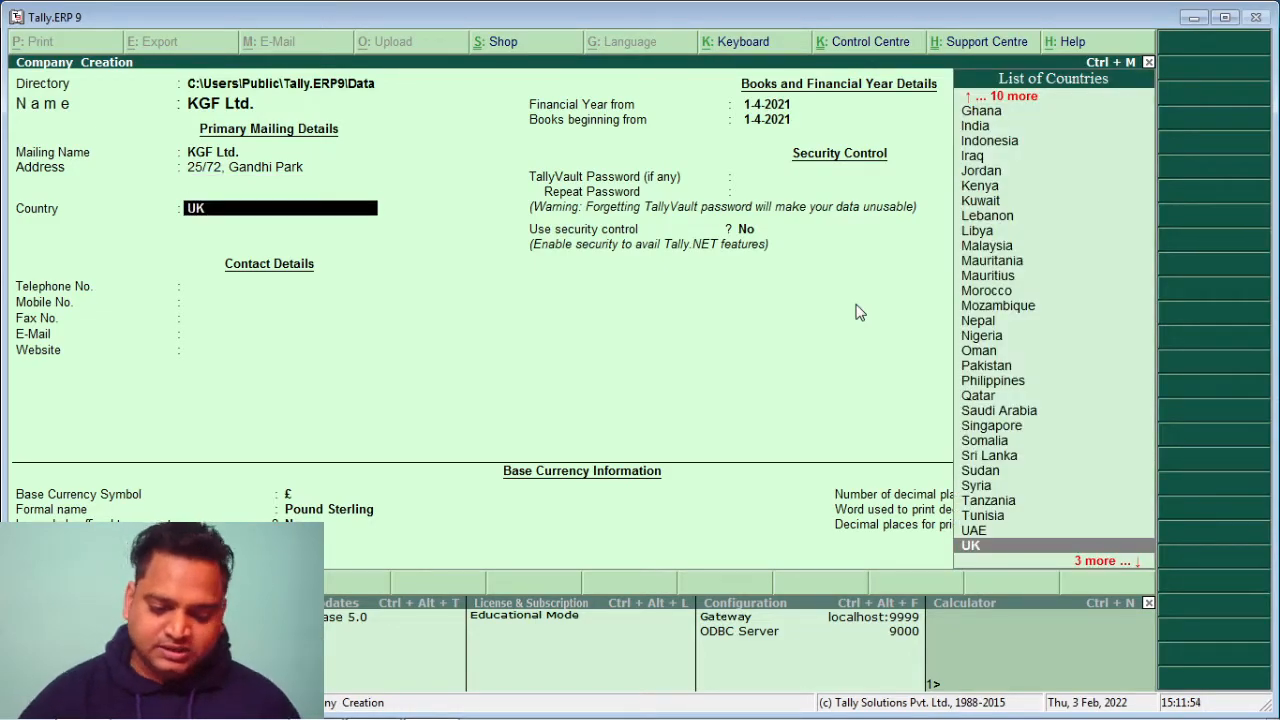
pyautogui.write('I')
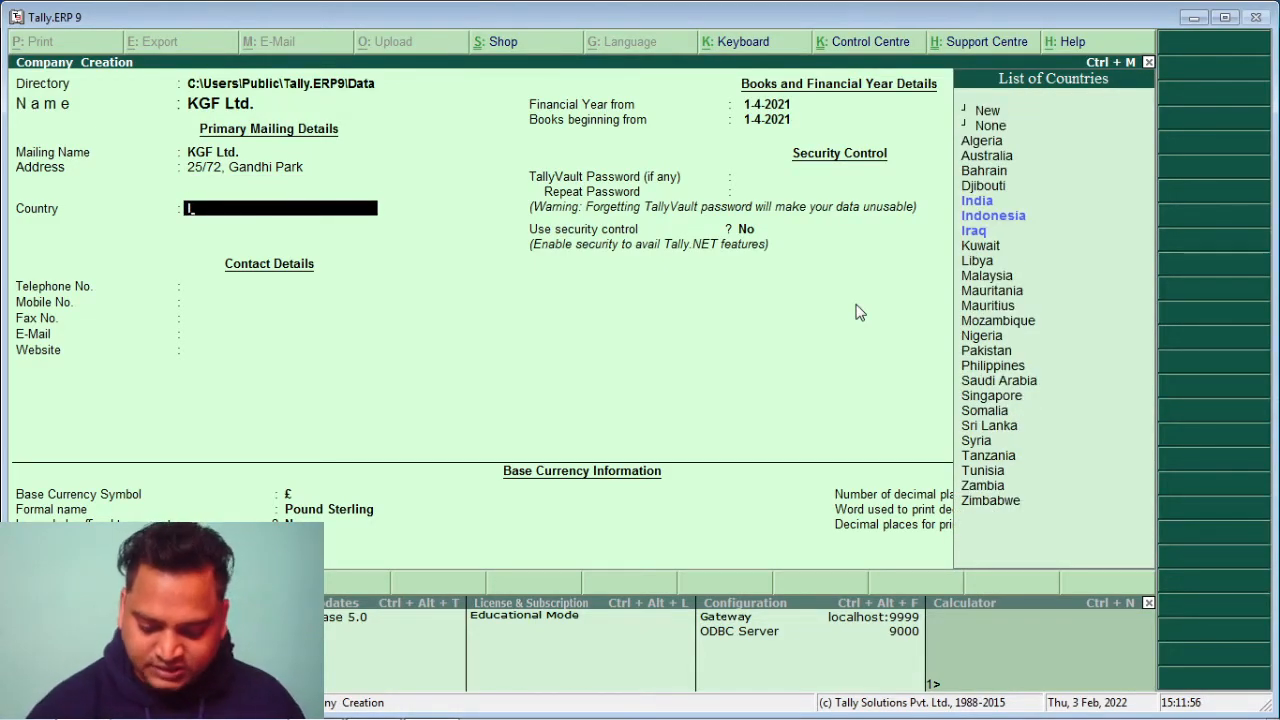
pyautogui.press('Return')
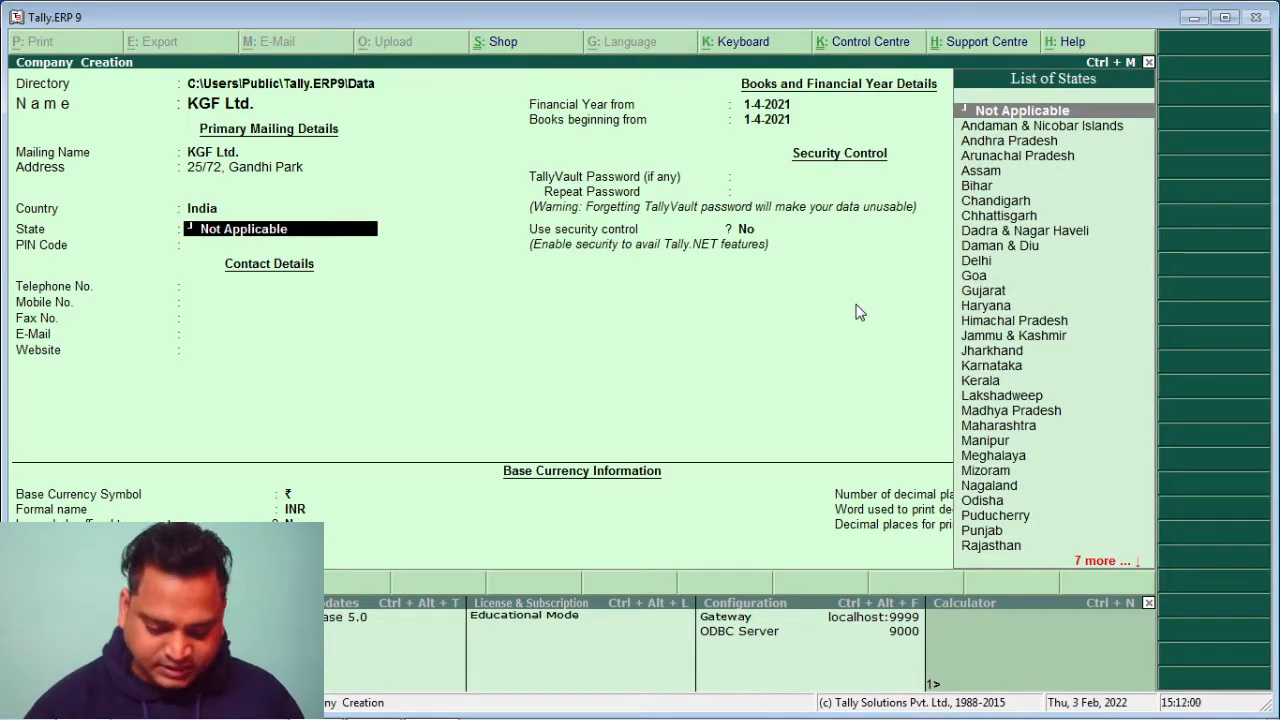
pyautogui.write('D')
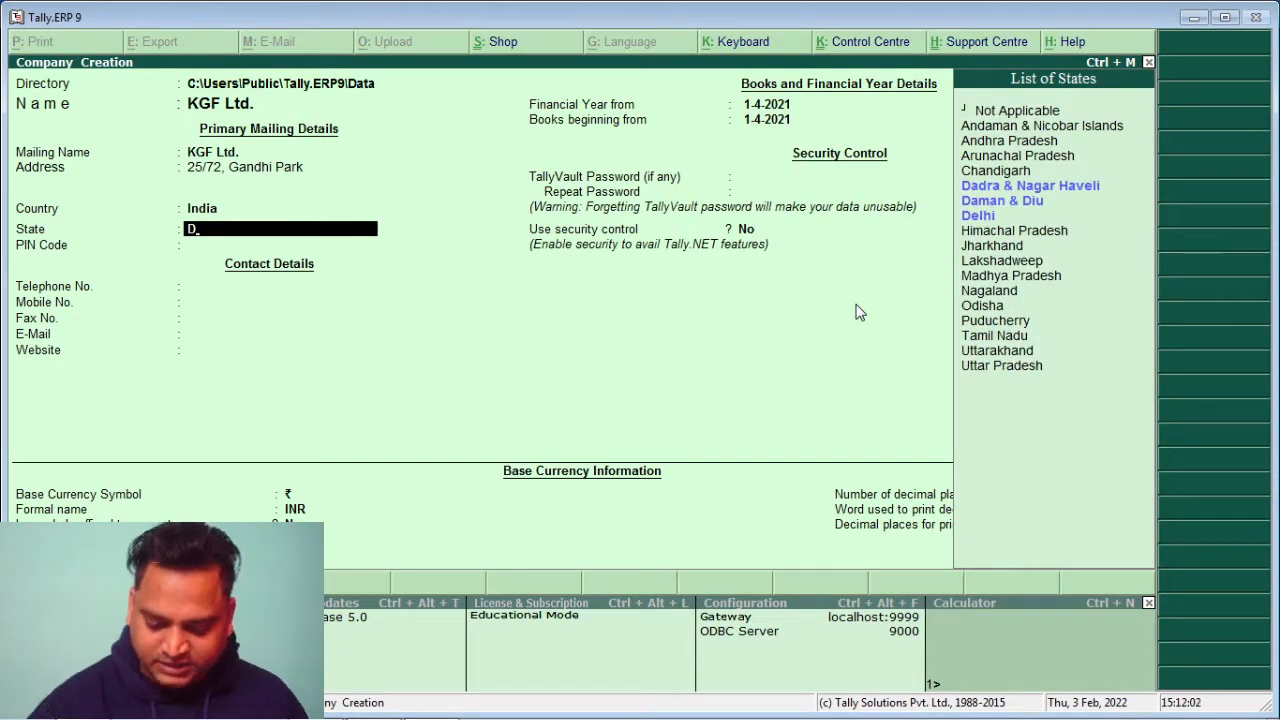
pyautogui.press('Down')
pyautogui.press('Down')
pyautogui.press('Down')
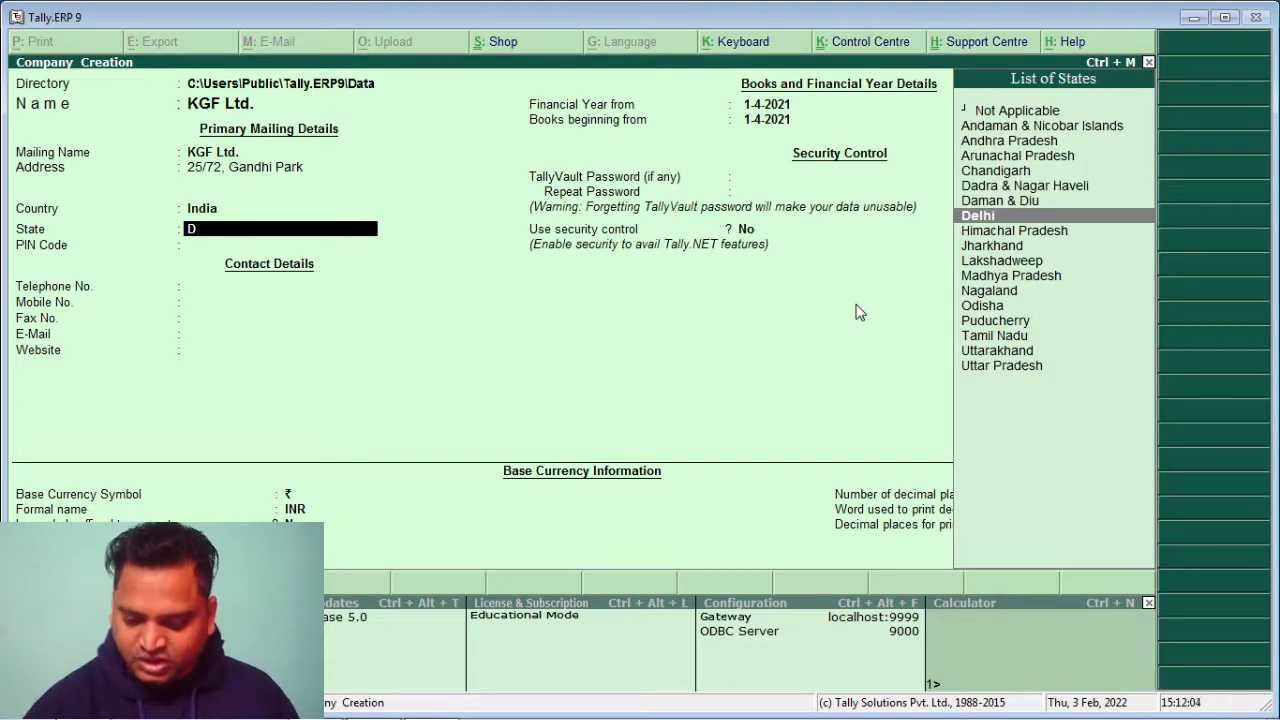
pyautogui.press('Return')
pyautogui.write('1100')
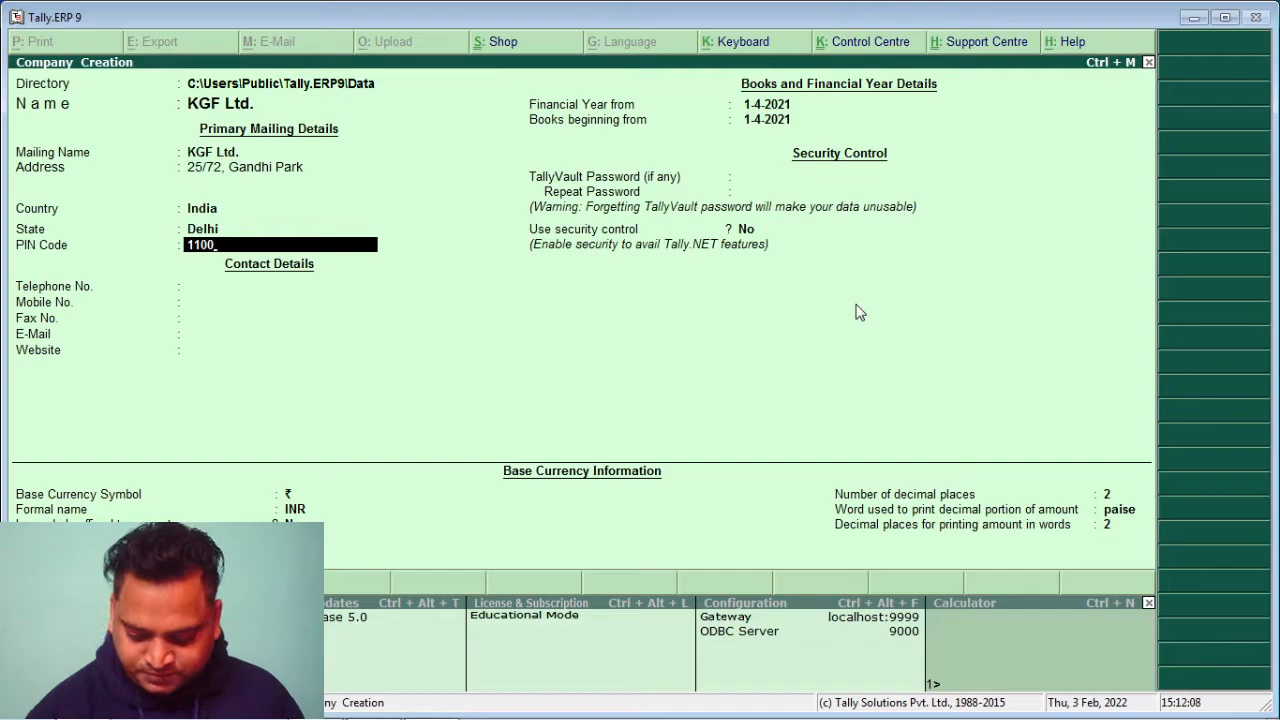
pyautogui.write('78')
pyautogui.press('Return')
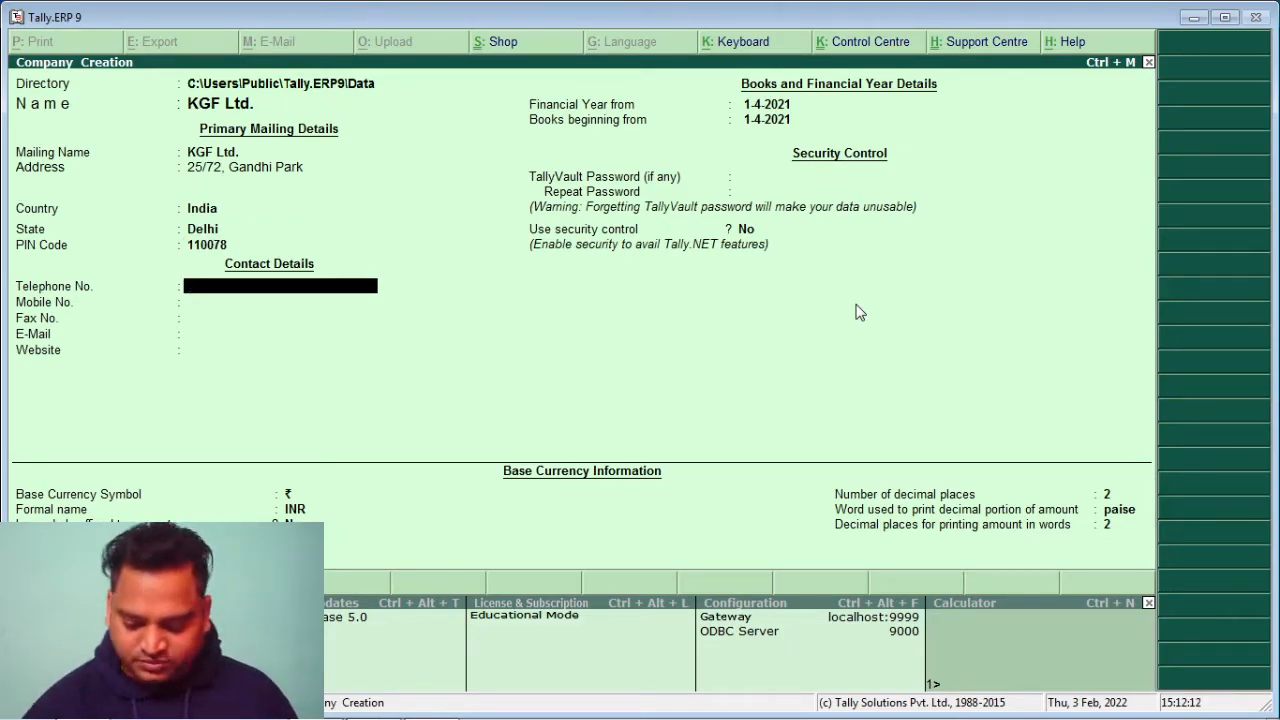
pyautogui.write('0123')
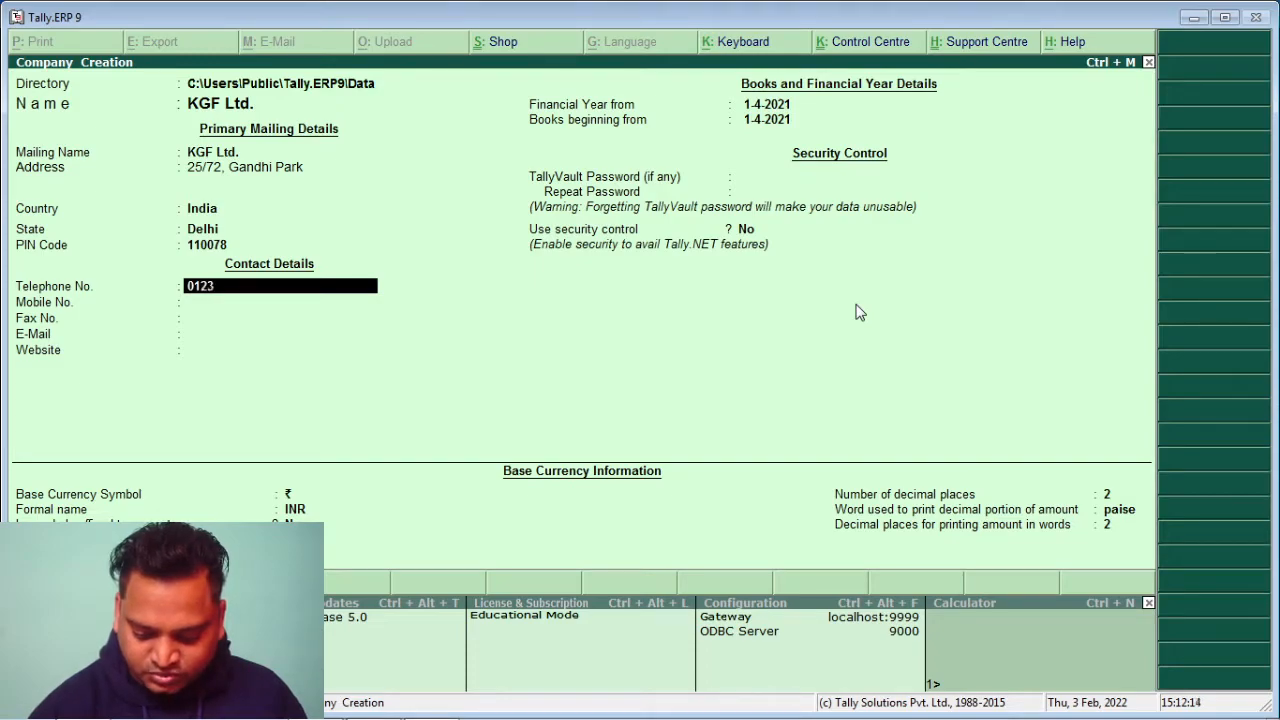
pyautogui.write('456789')
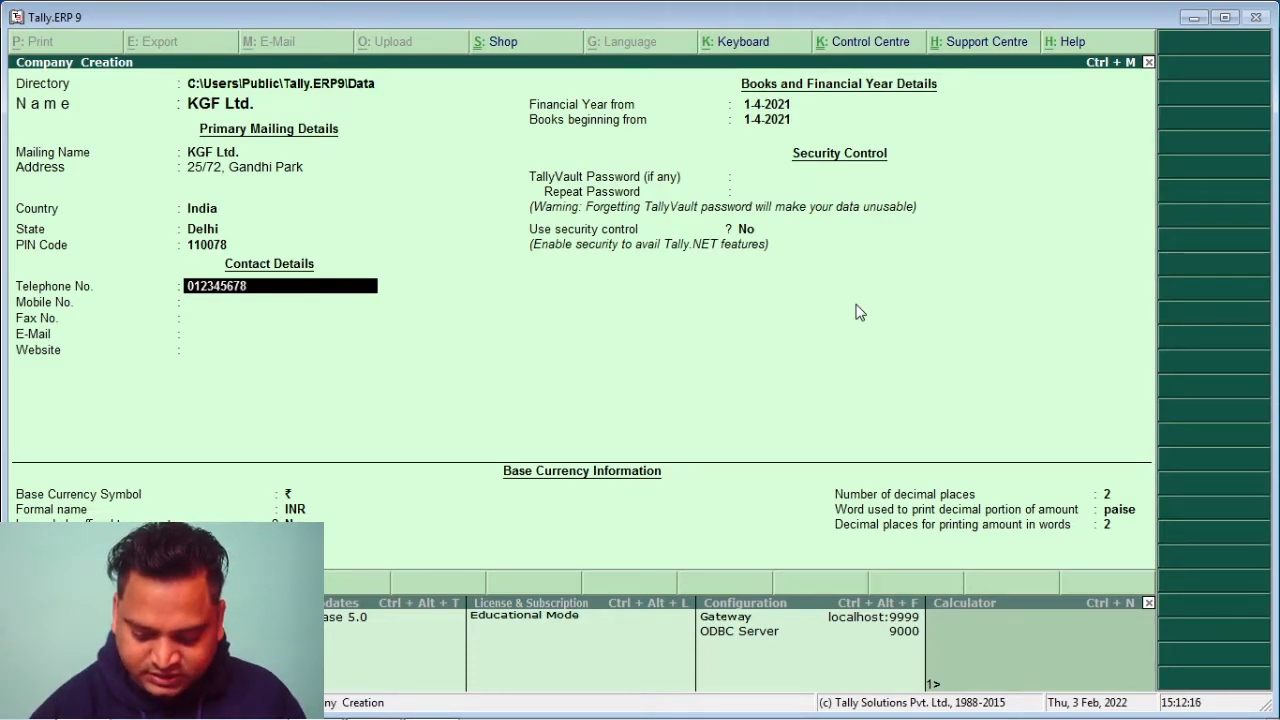
pyautogui.press('Return')
pyautogui.write('9876543210')
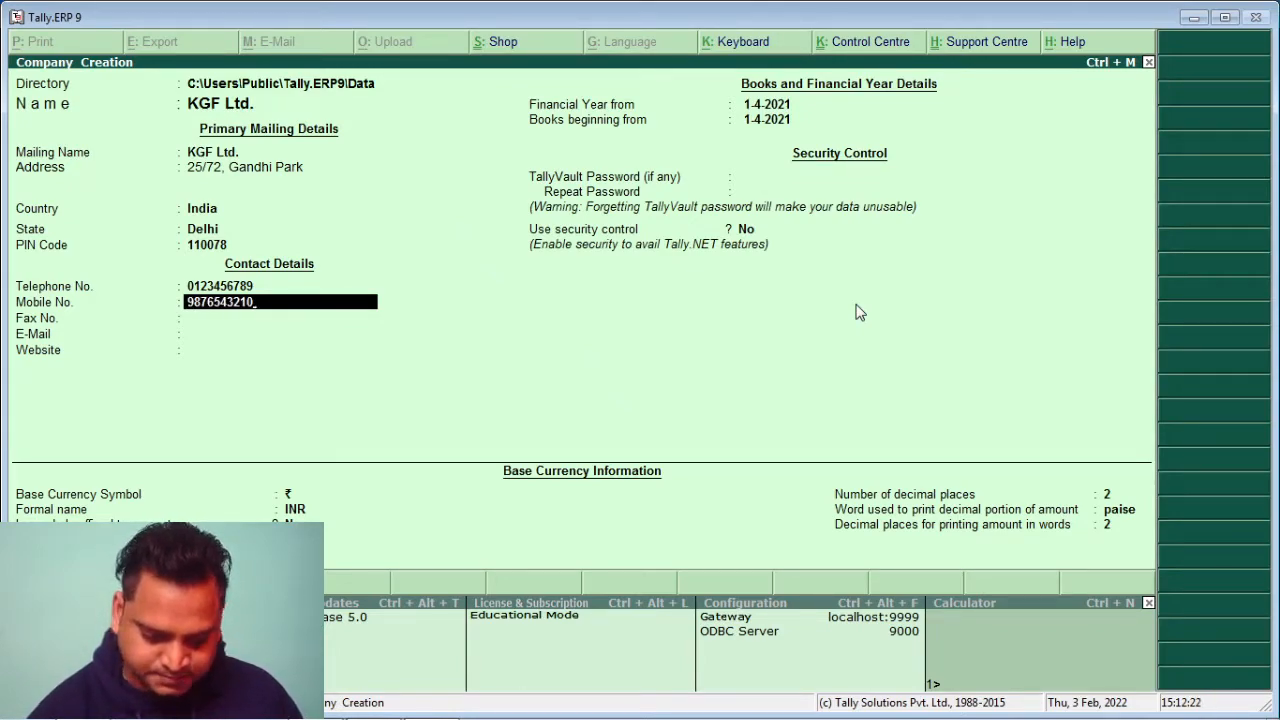
pyautogui.press('Return')
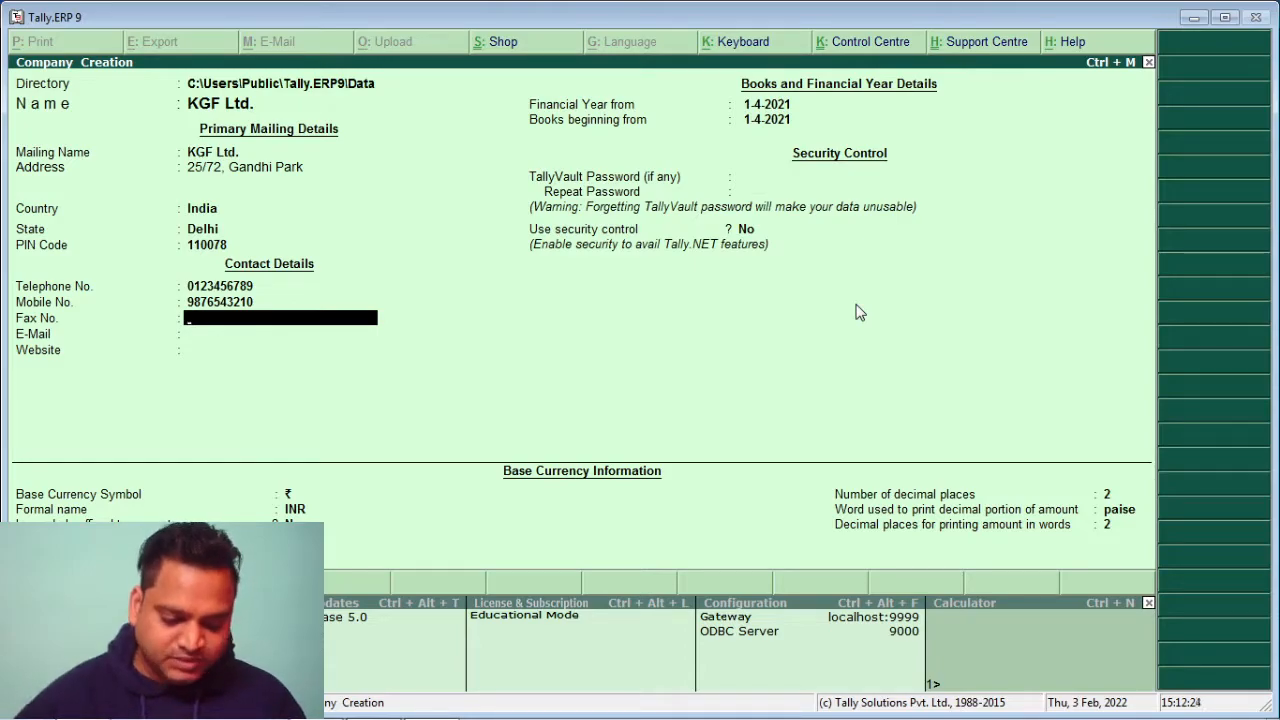
pyautogui.press('Return')
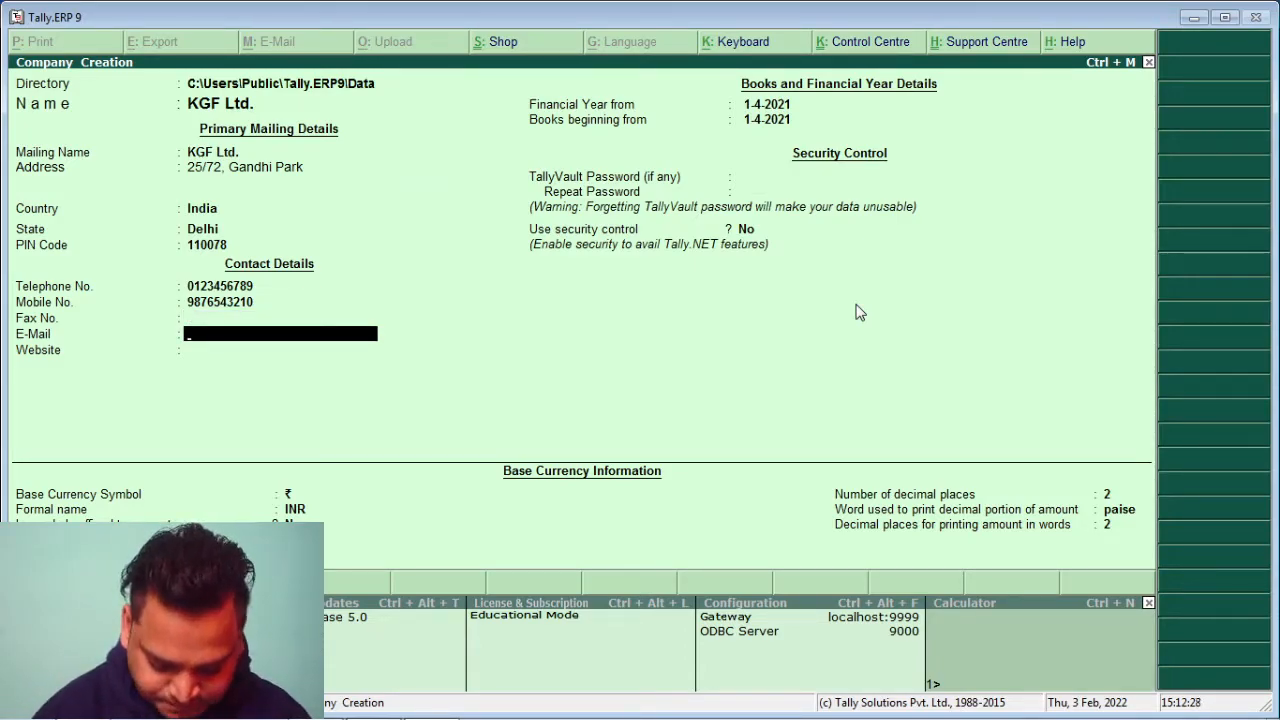
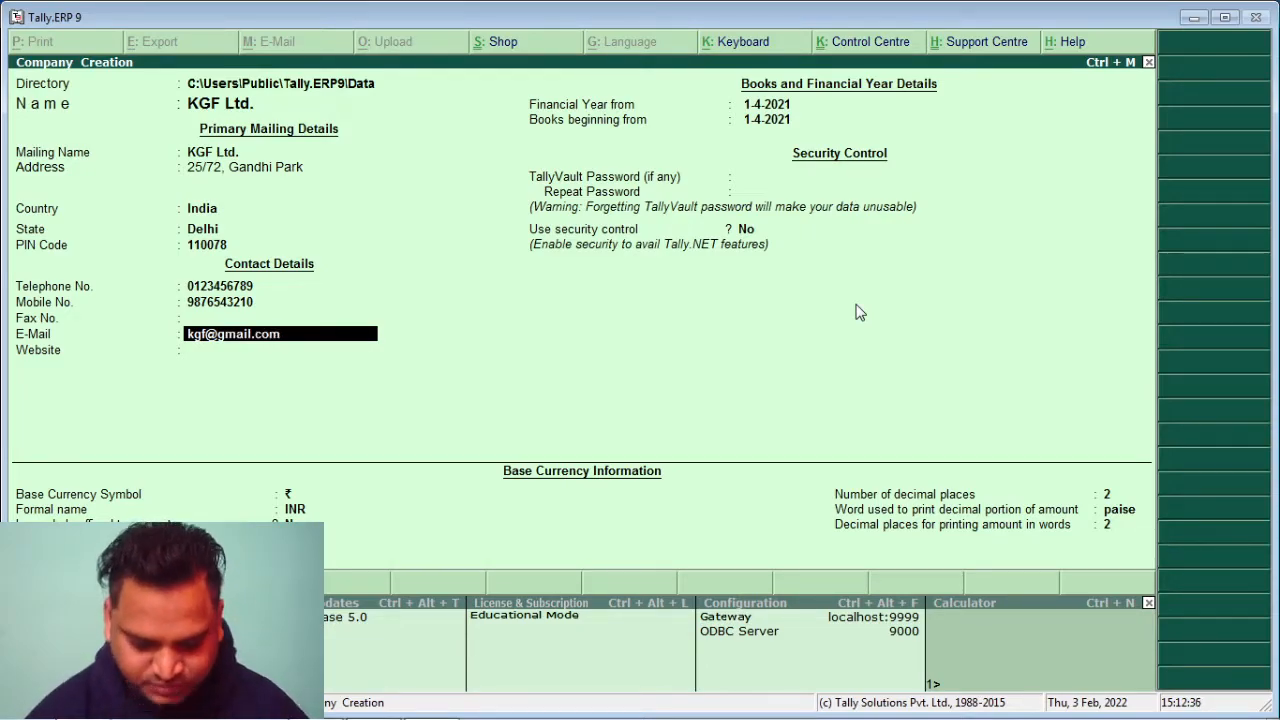
pyautogui.press('Return')
pyautogui.write('www')
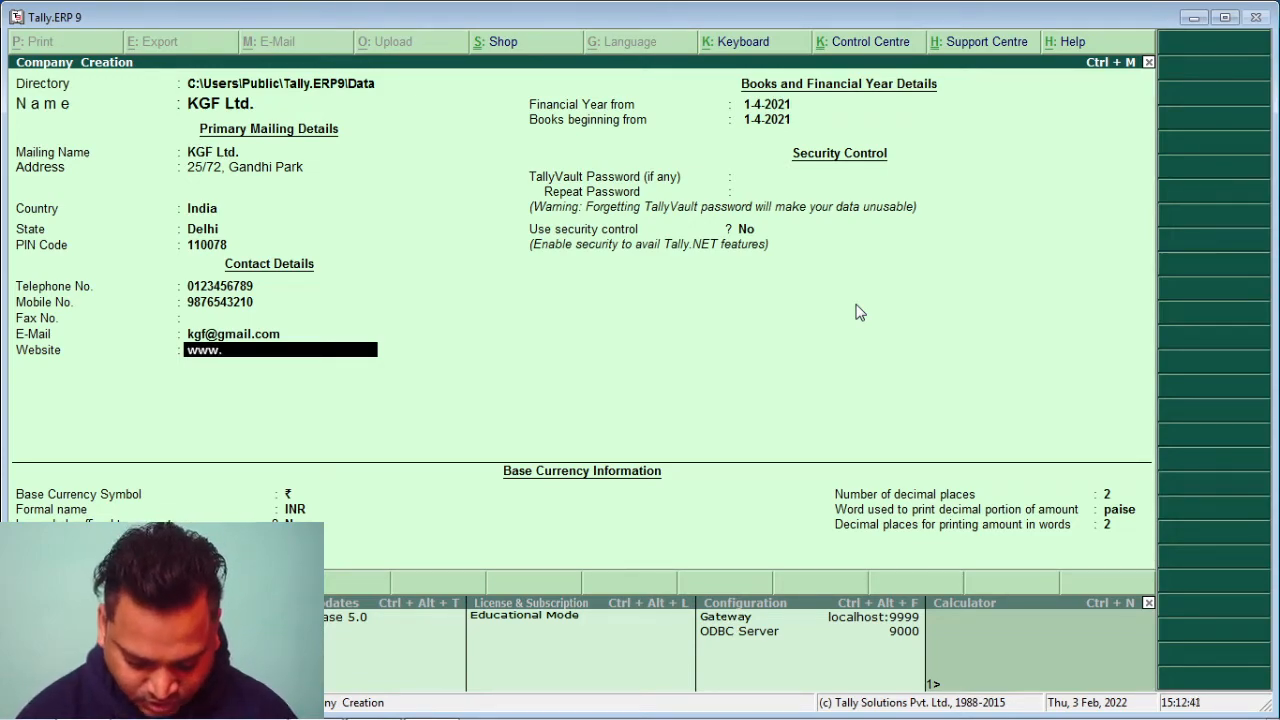
pyautogui.write('.kg')
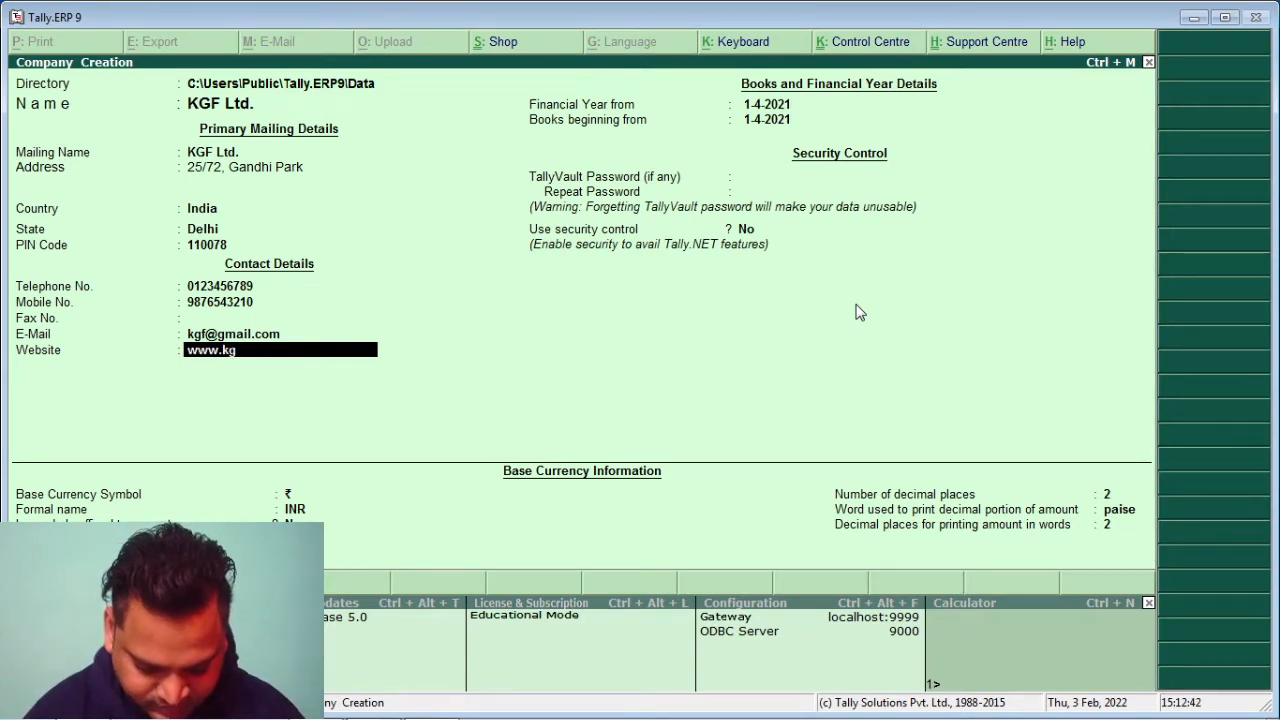
pyautogui.write('f.com')
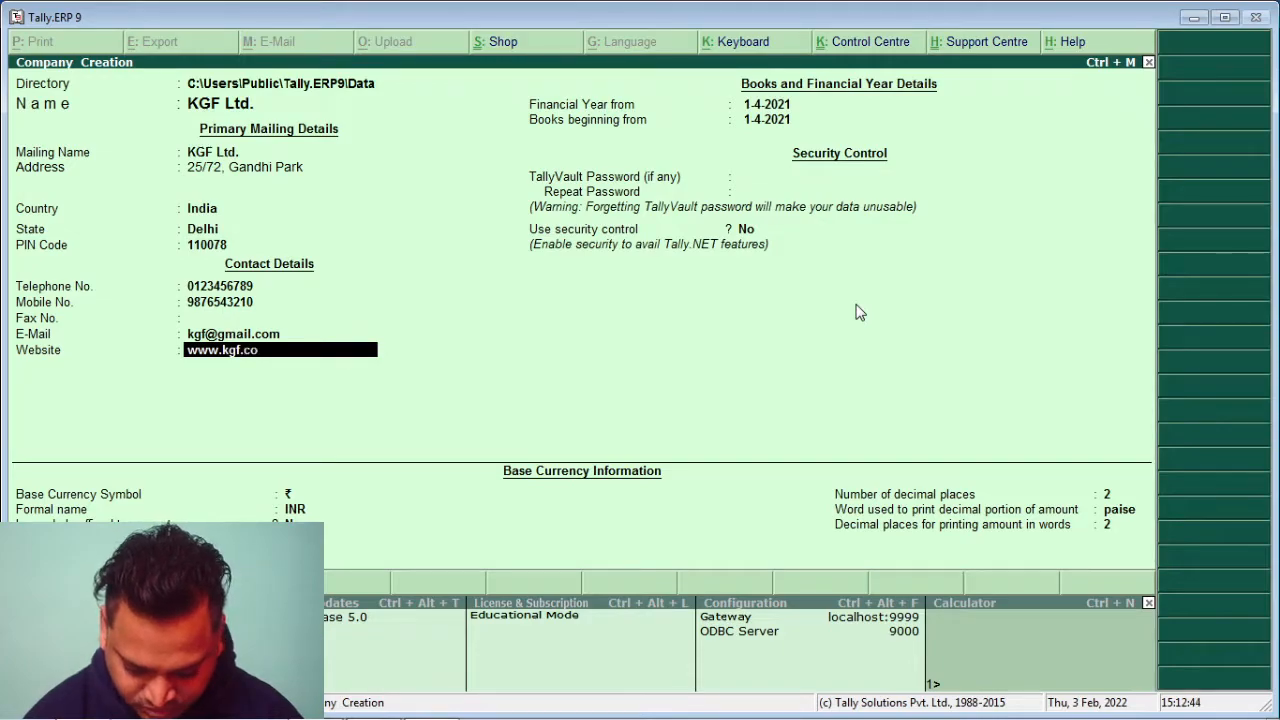
pyautogui.press('Return')
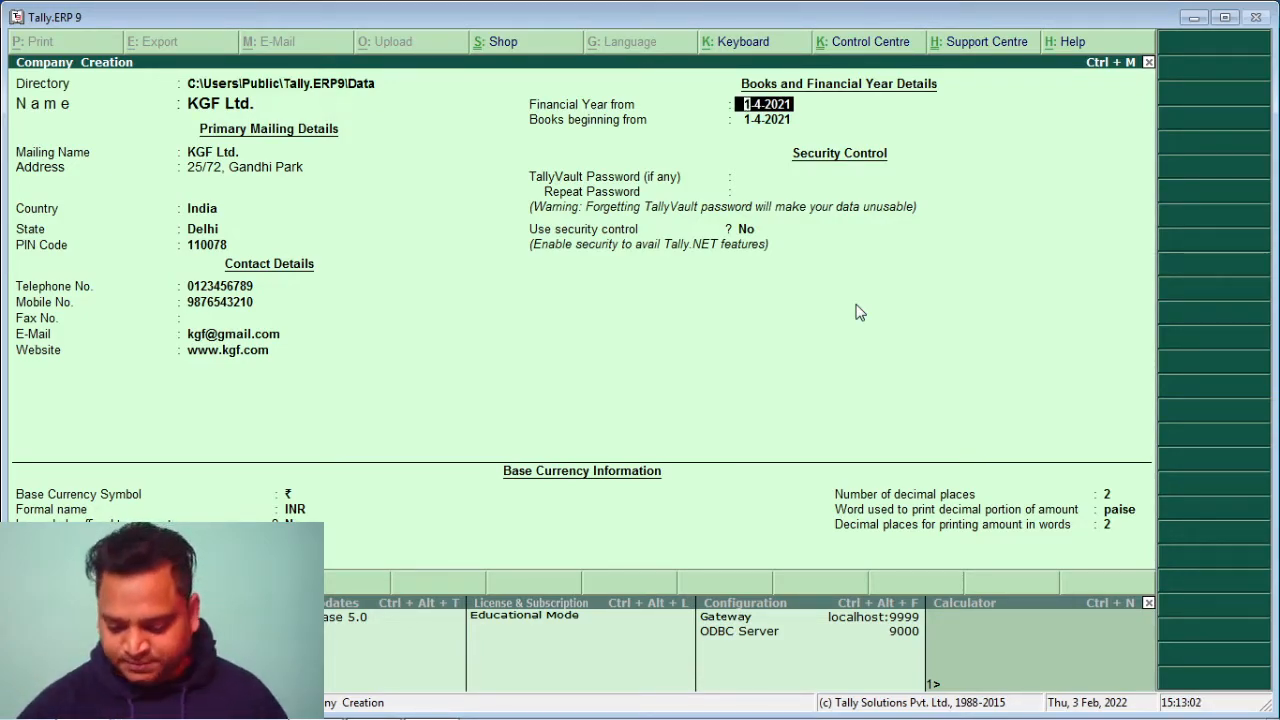
# Keep the default year and ₹ INR currency with paise and 2 decimals, symbol after amounts
pyautogui.press('Return')
pyautogui.press('Return')
pyautogui.press('Return')
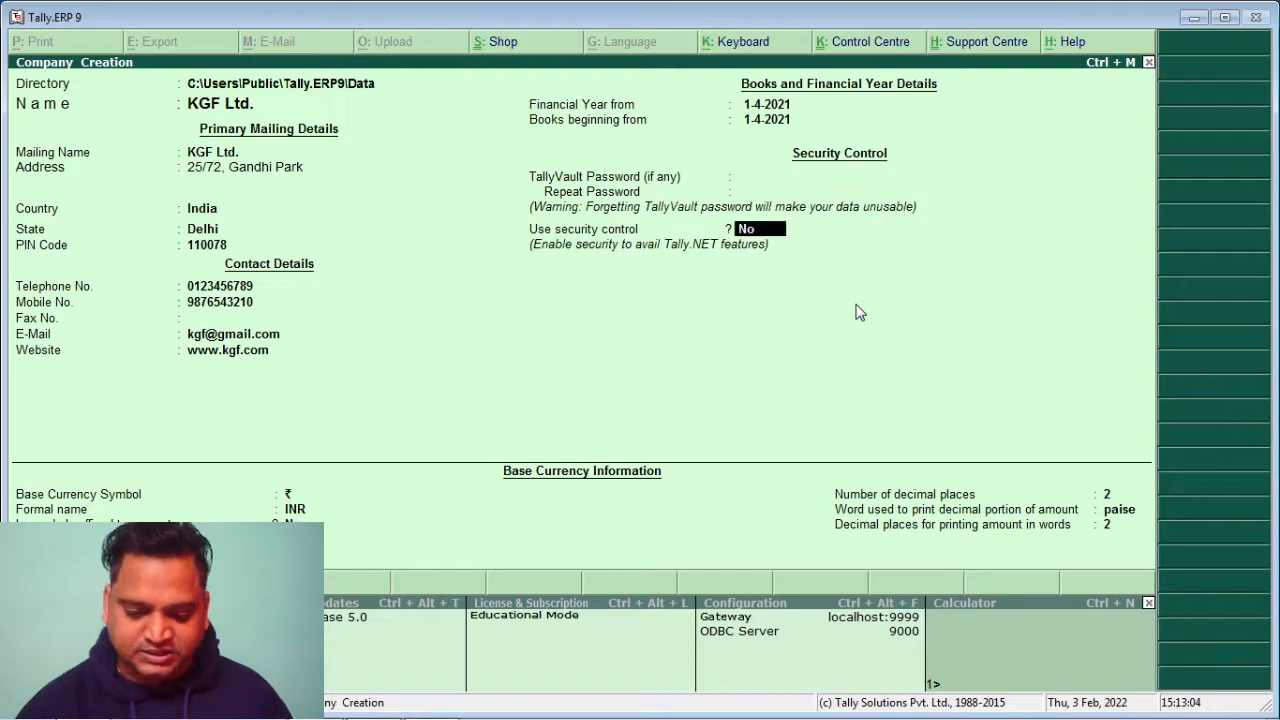
pyautogui.press('Return')
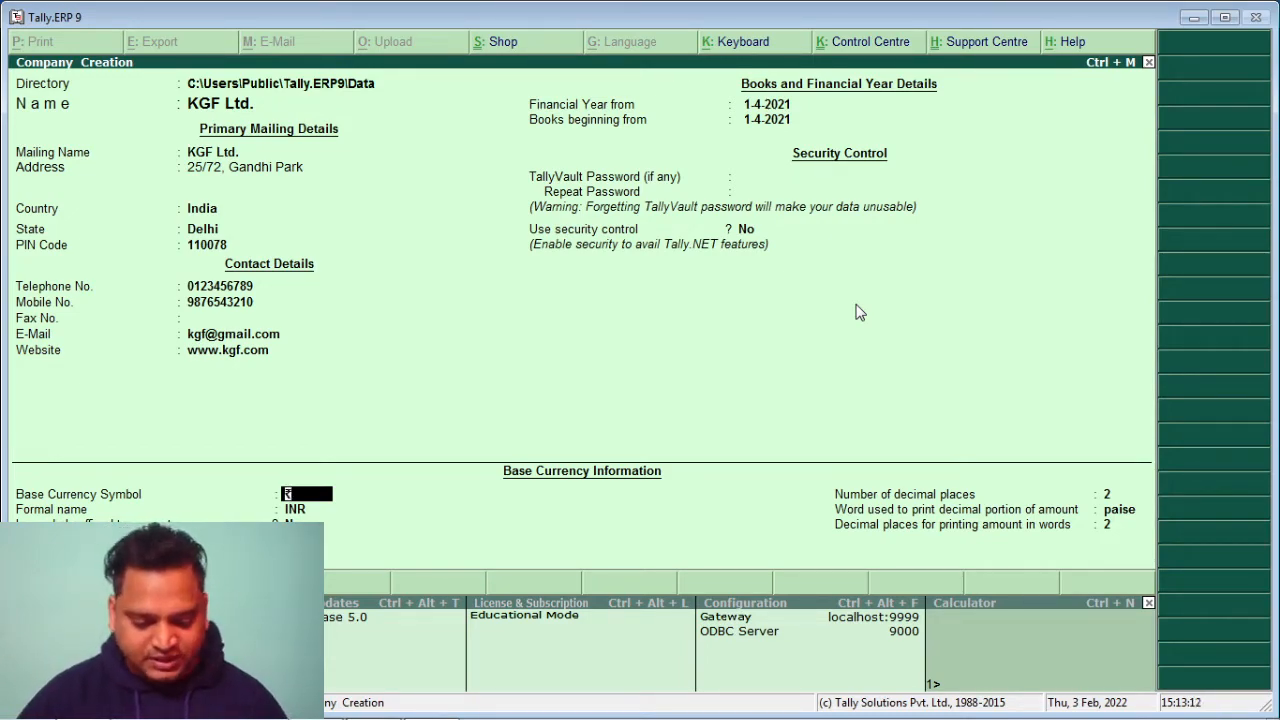
pyautogui.press('Return')
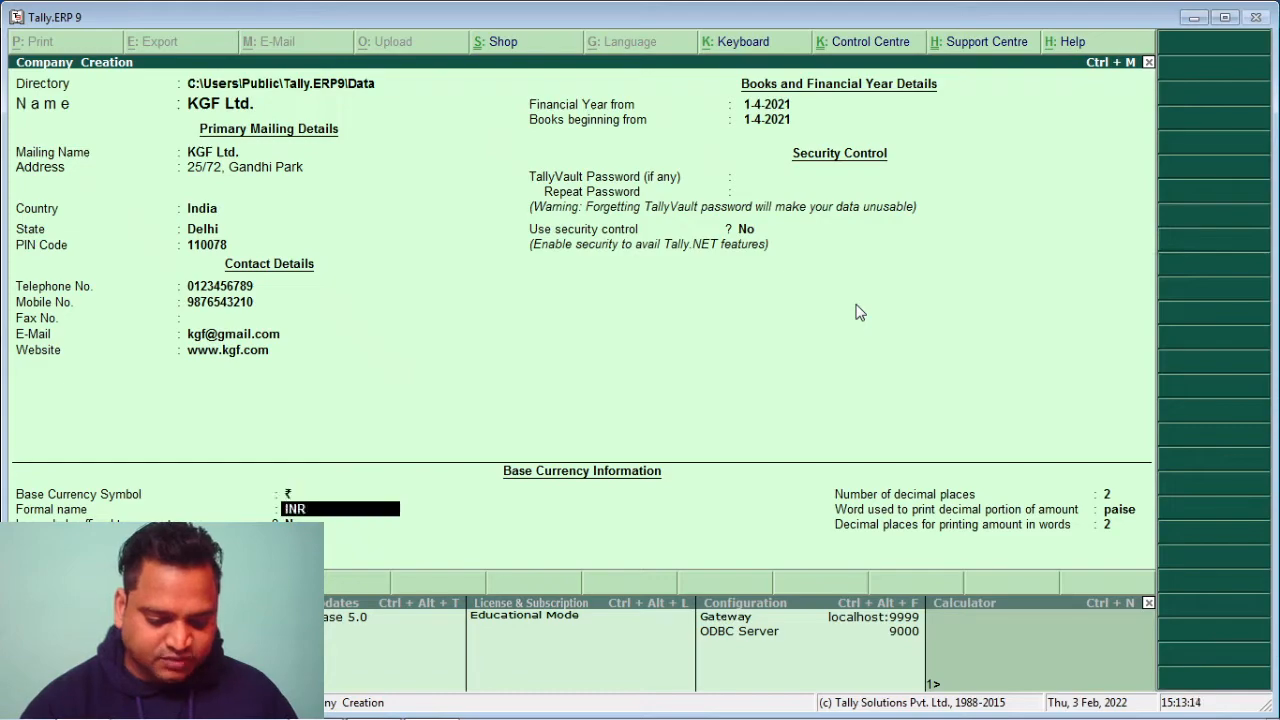
pyautogui.press('Return')
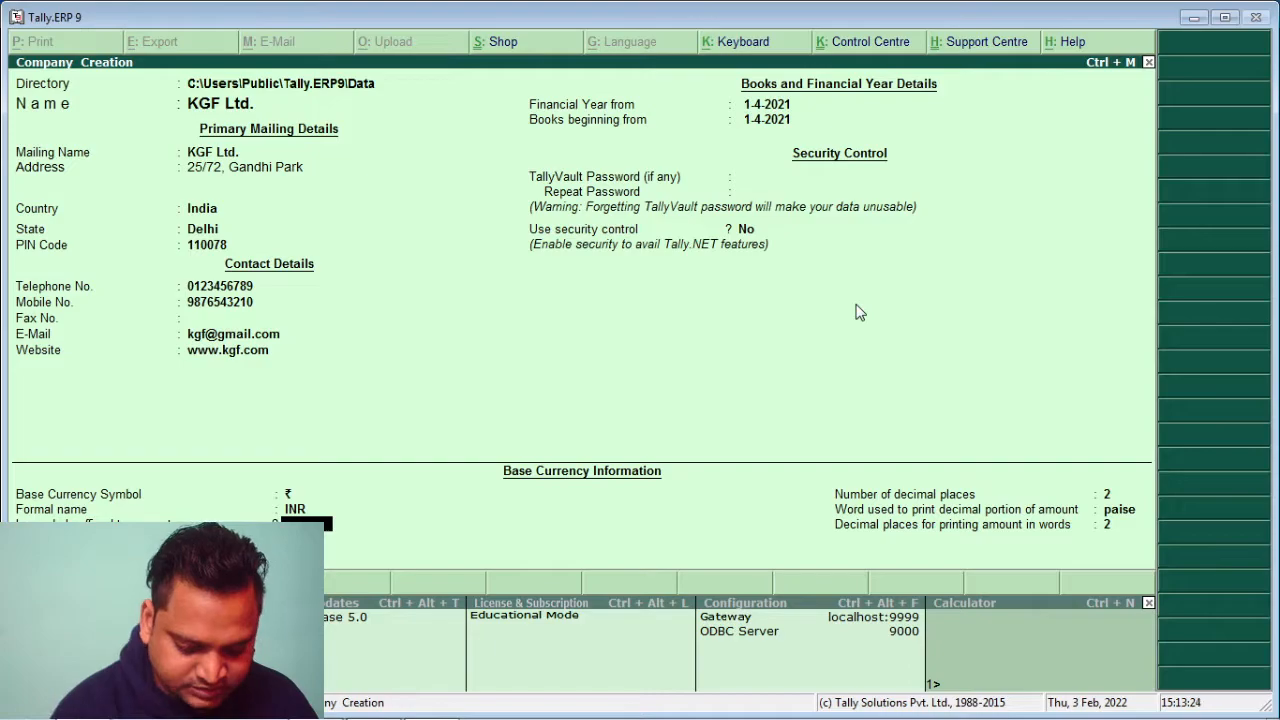
pyautogui.press('y')
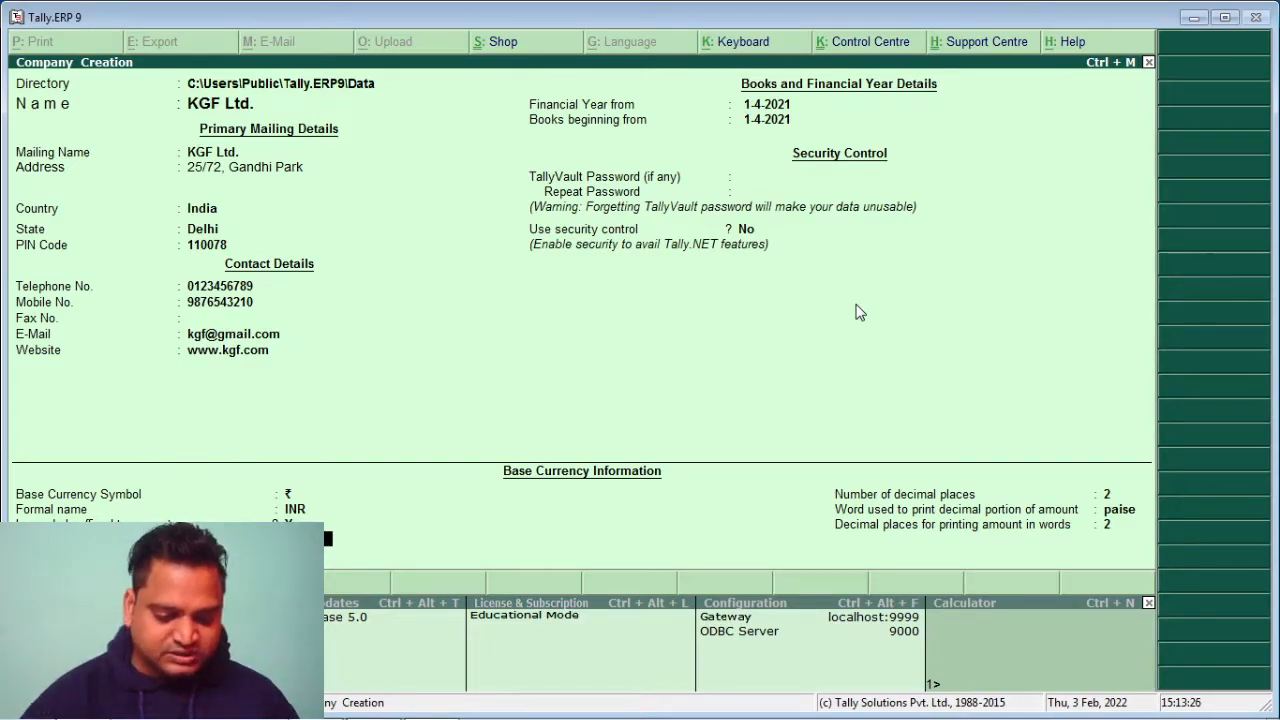
pyautogui.press('Return')
pyautogui.press('Return')
pyautogui.press('Return')
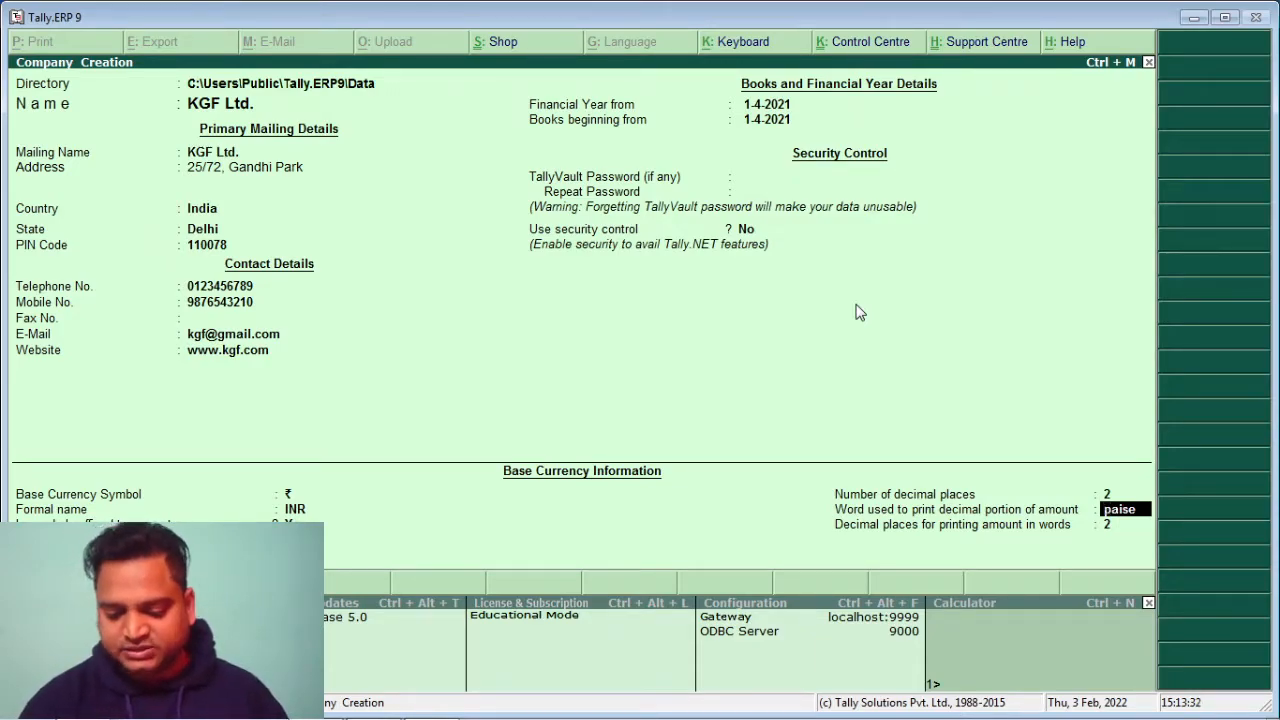
pyautogui.press('Return')
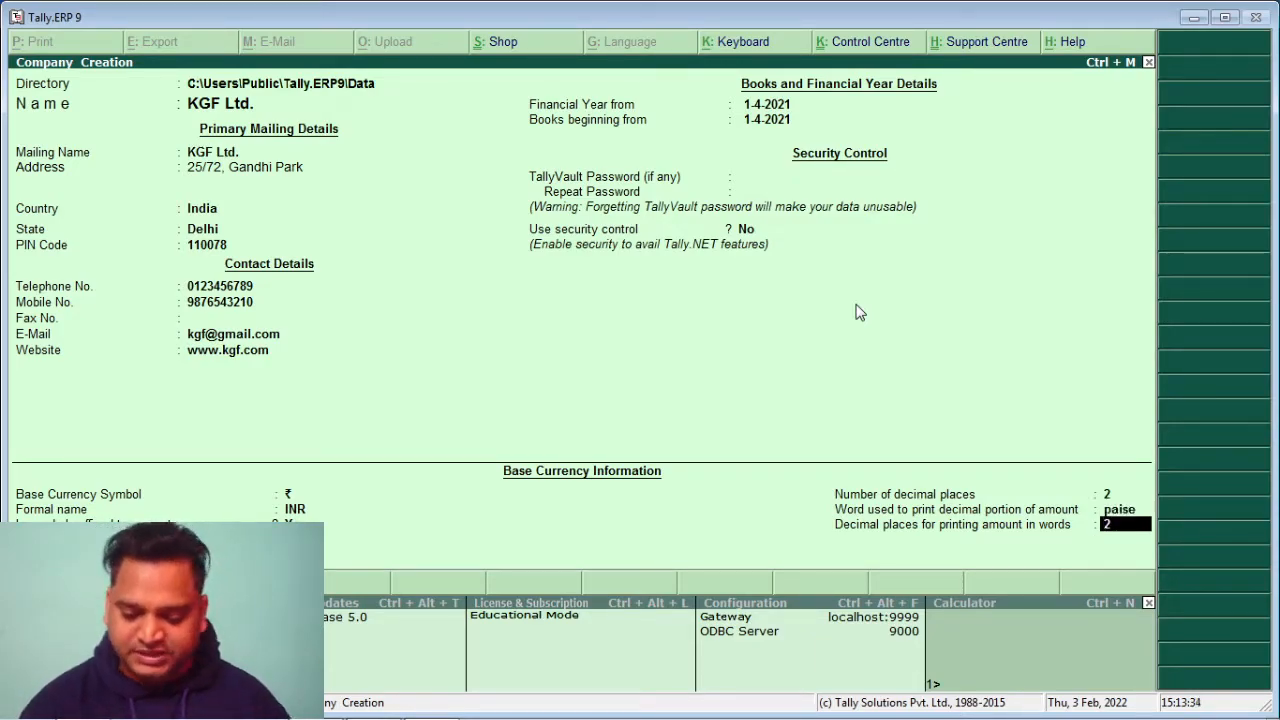
pyautogui.press('Return')
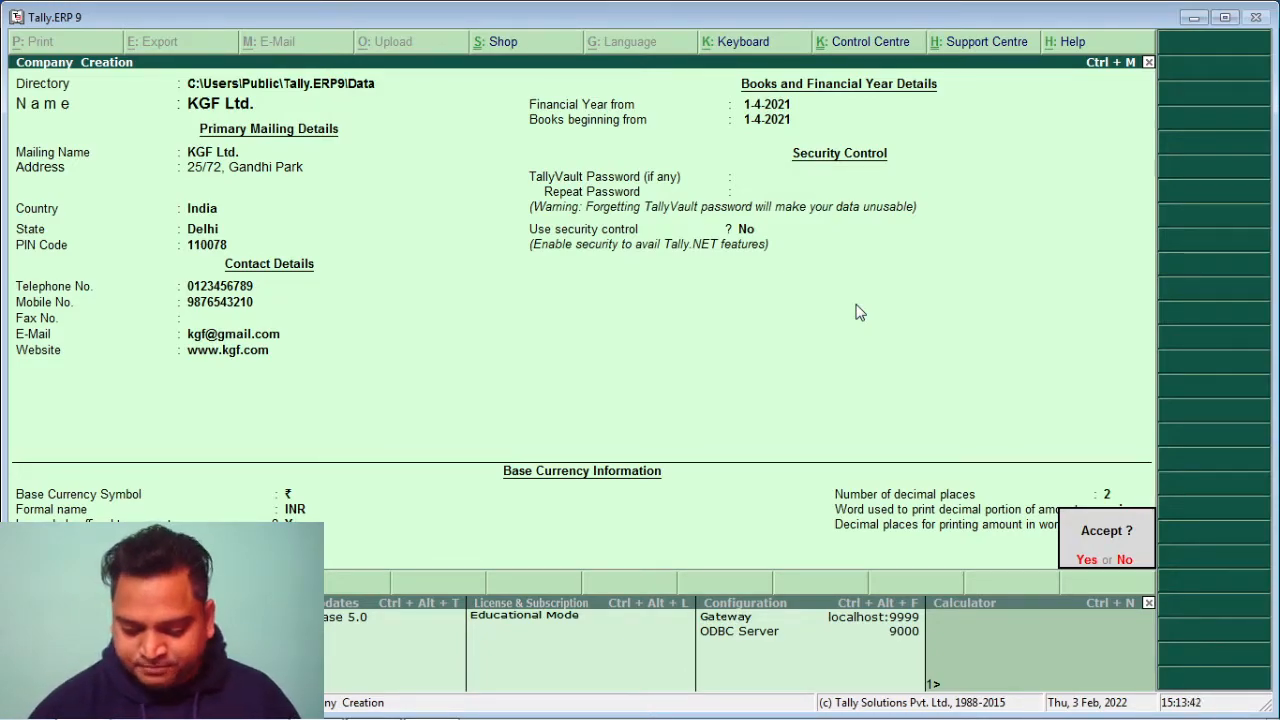
# Accept the Company Creation form to save KGF Ltd
pyautogui.press('Return')
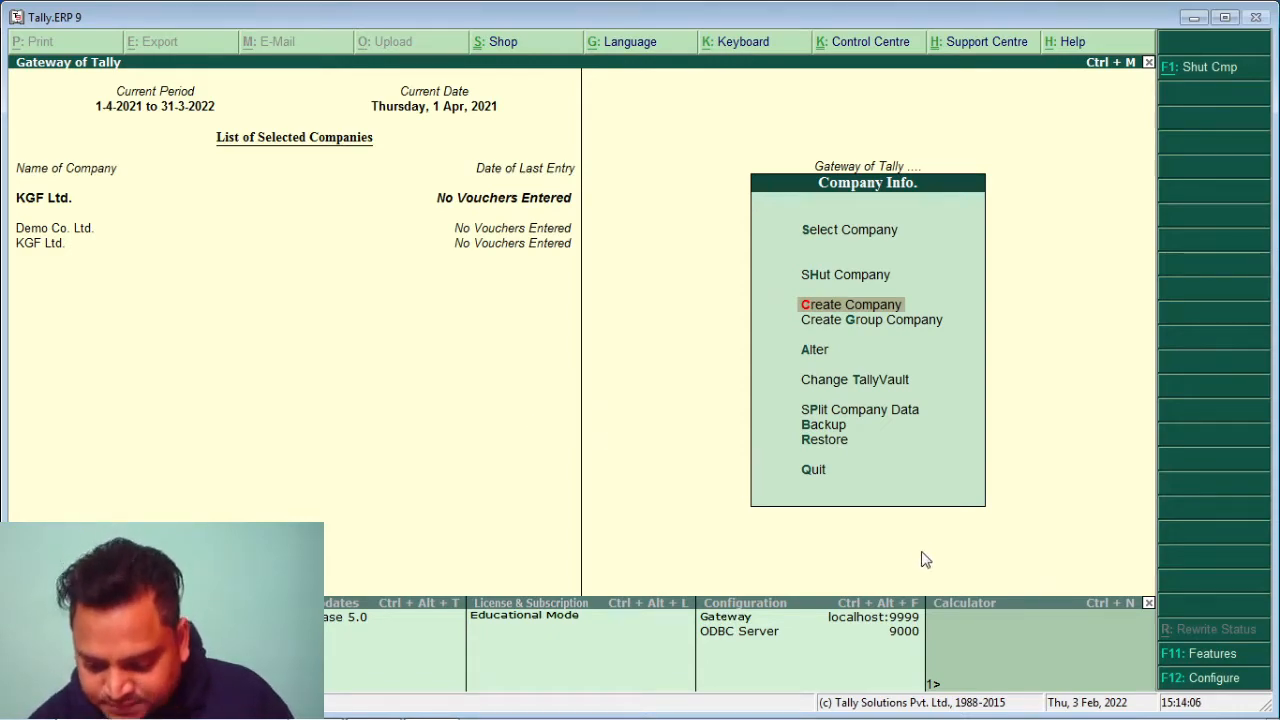
# Turn on debit/credit notes in KGF Ltd.'s accounting features and save the change
pyautogui.click(1204, 656)
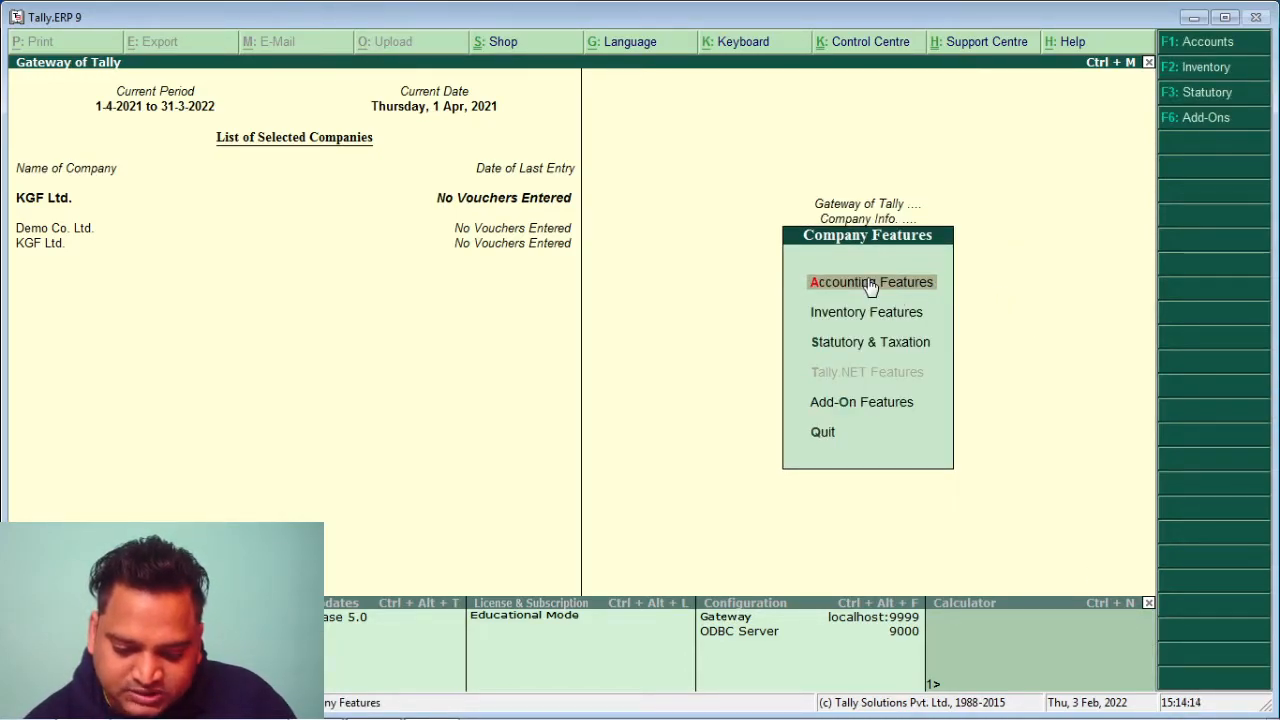
pyautogui.click(905, 289)
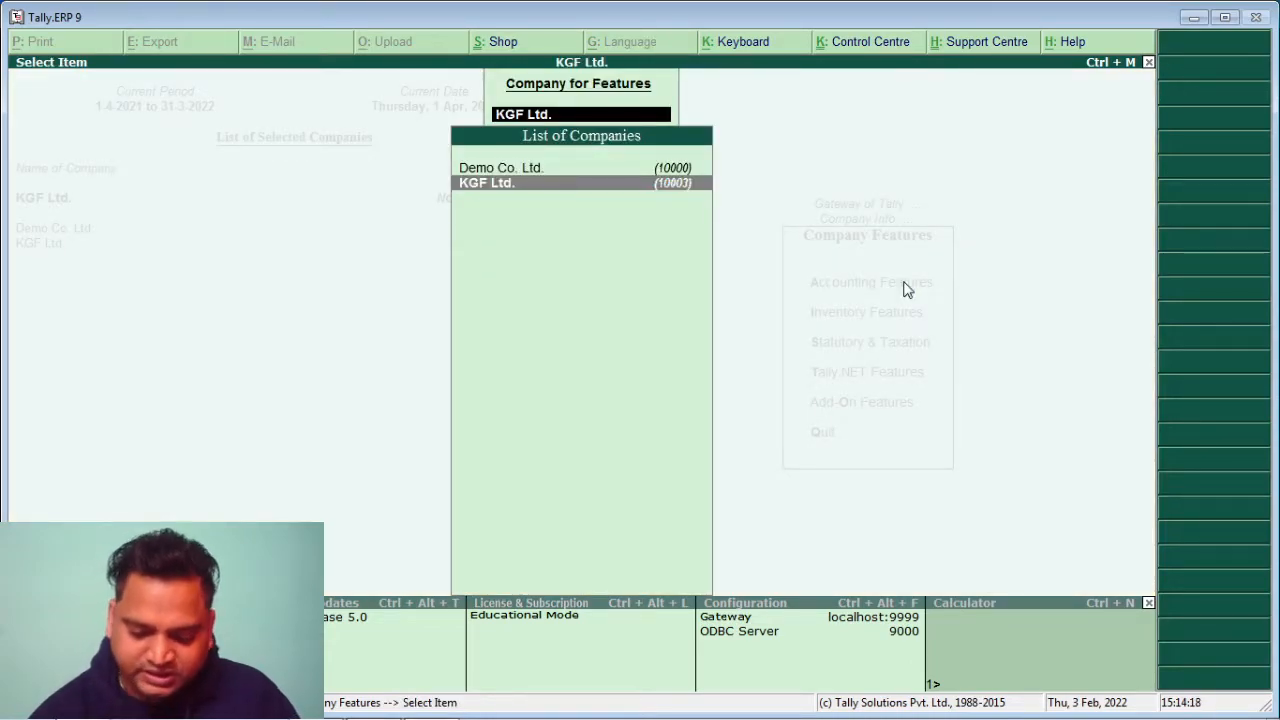
pyautogui.press('Return')
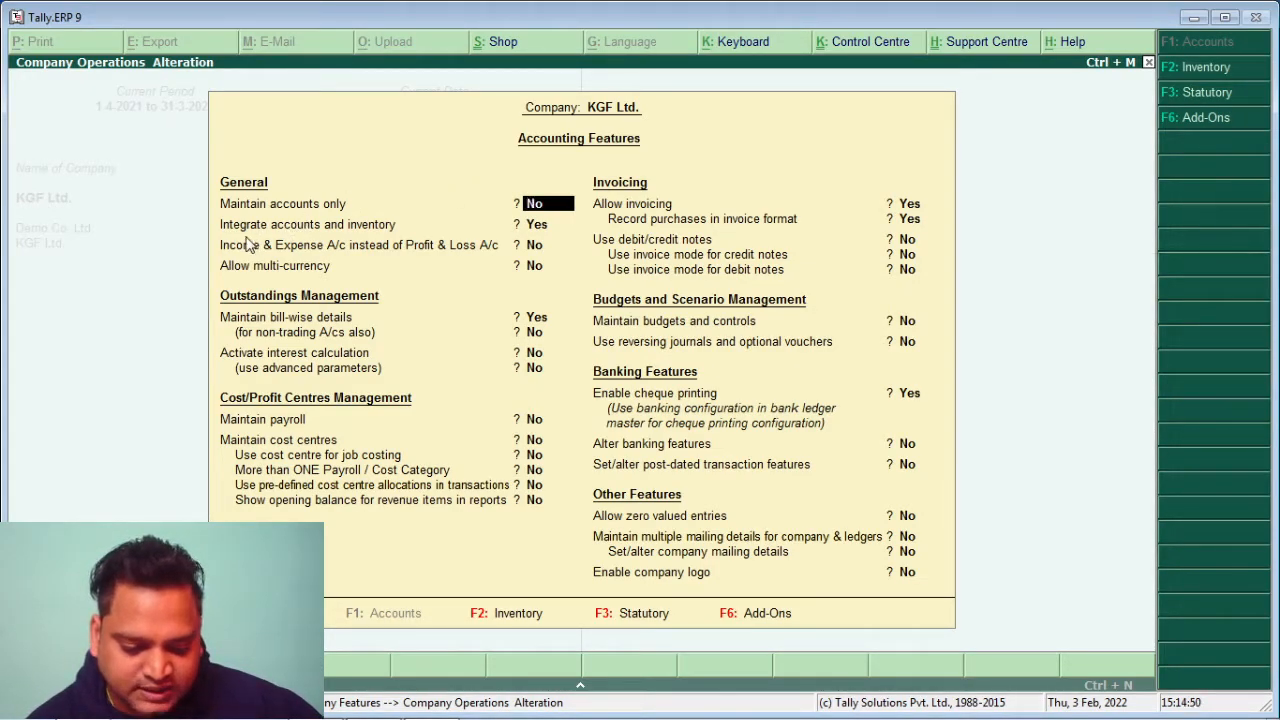
pyautogui.click(548, 228)
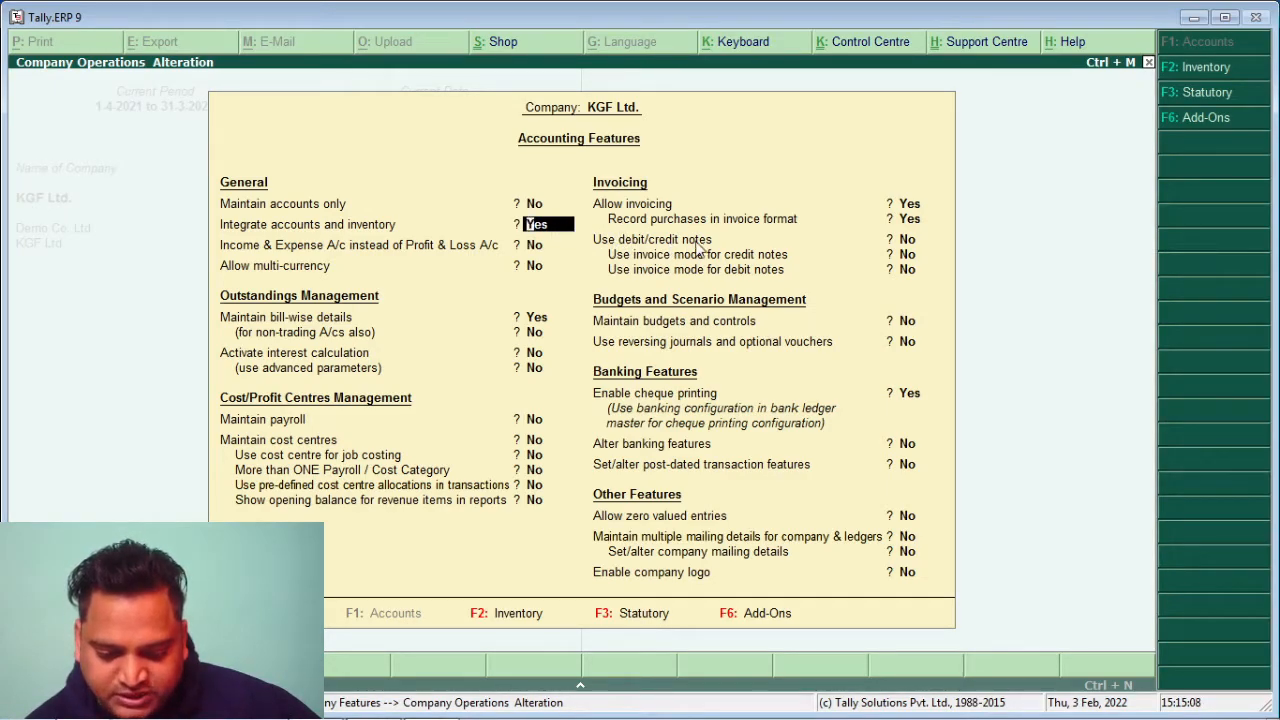
pyautogui.click(910, 240)
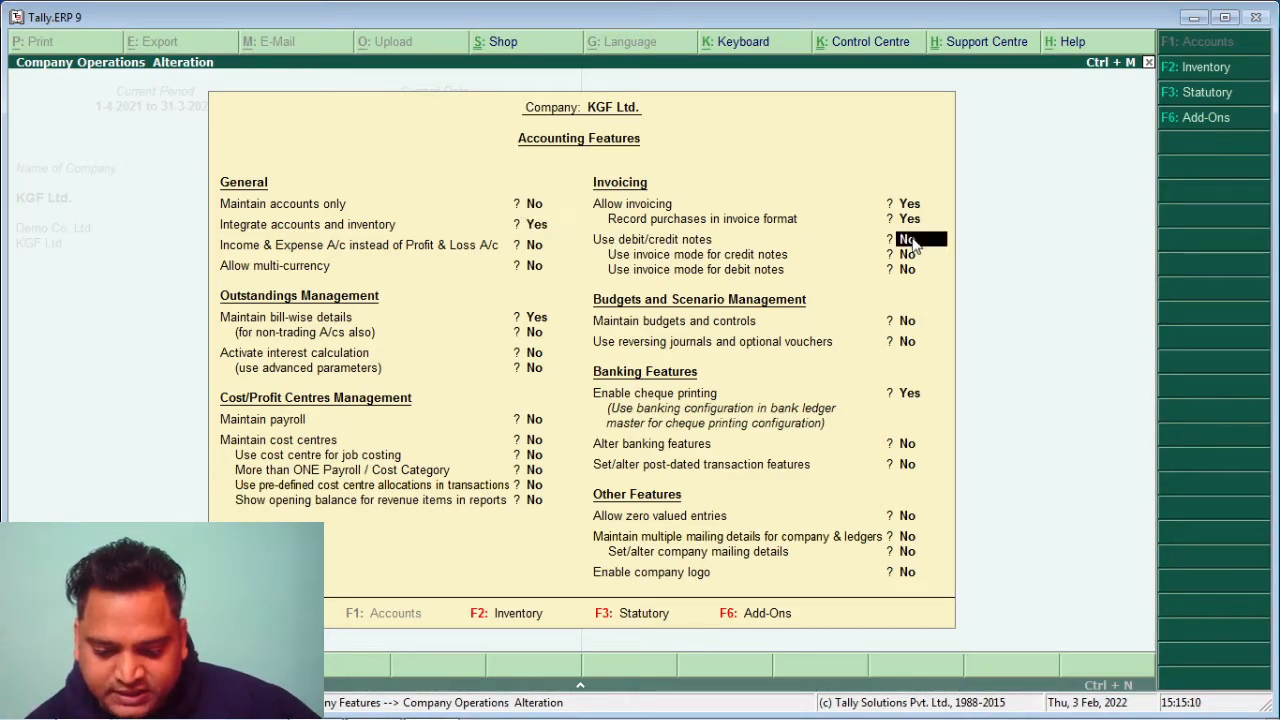
pyautogui.write('yes')
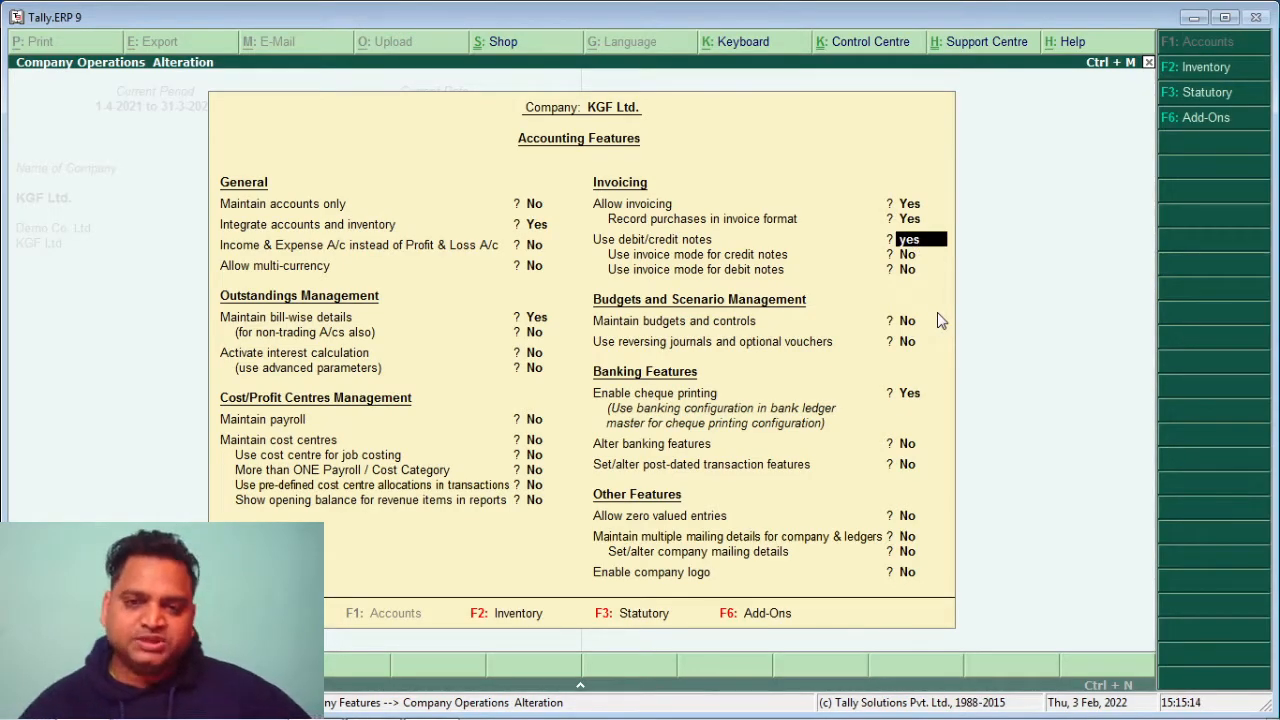
pyautogui.press('Return')
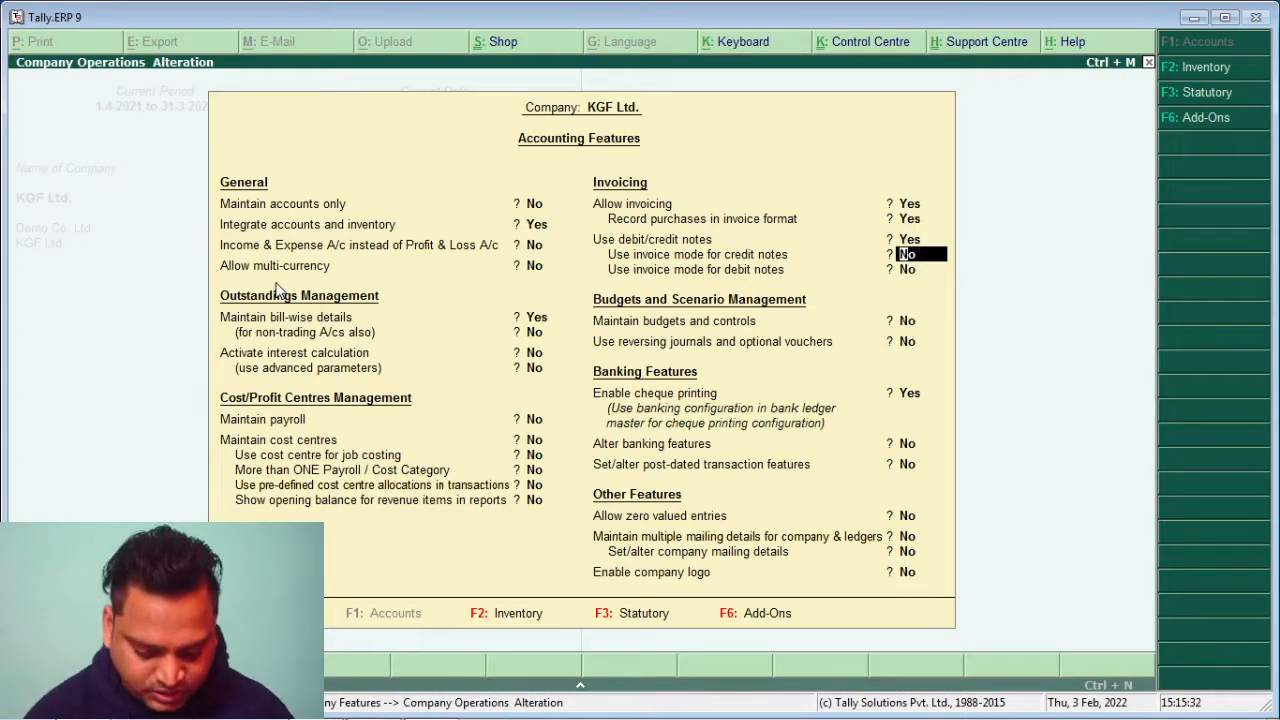
pyautogui.press('Escape')
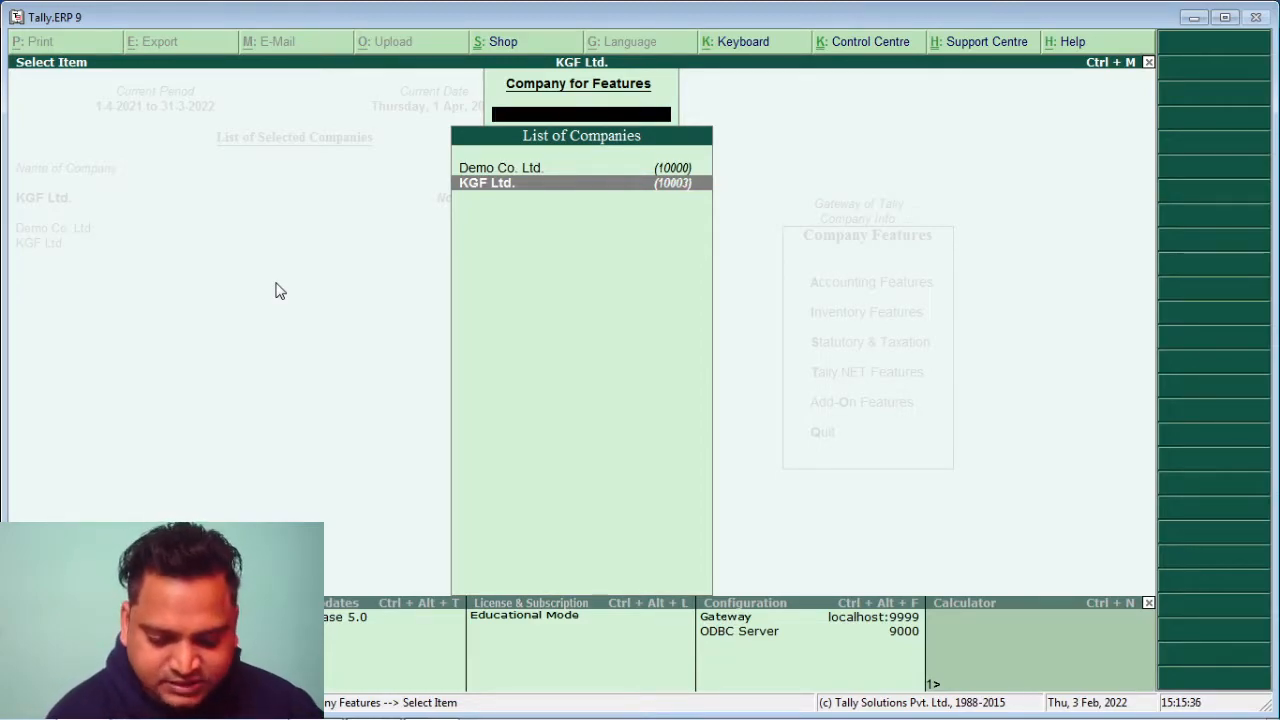
# Leave the company features screens and open the Voucher Entry configuration under F12 Configure
pyautogui.press('Escape')
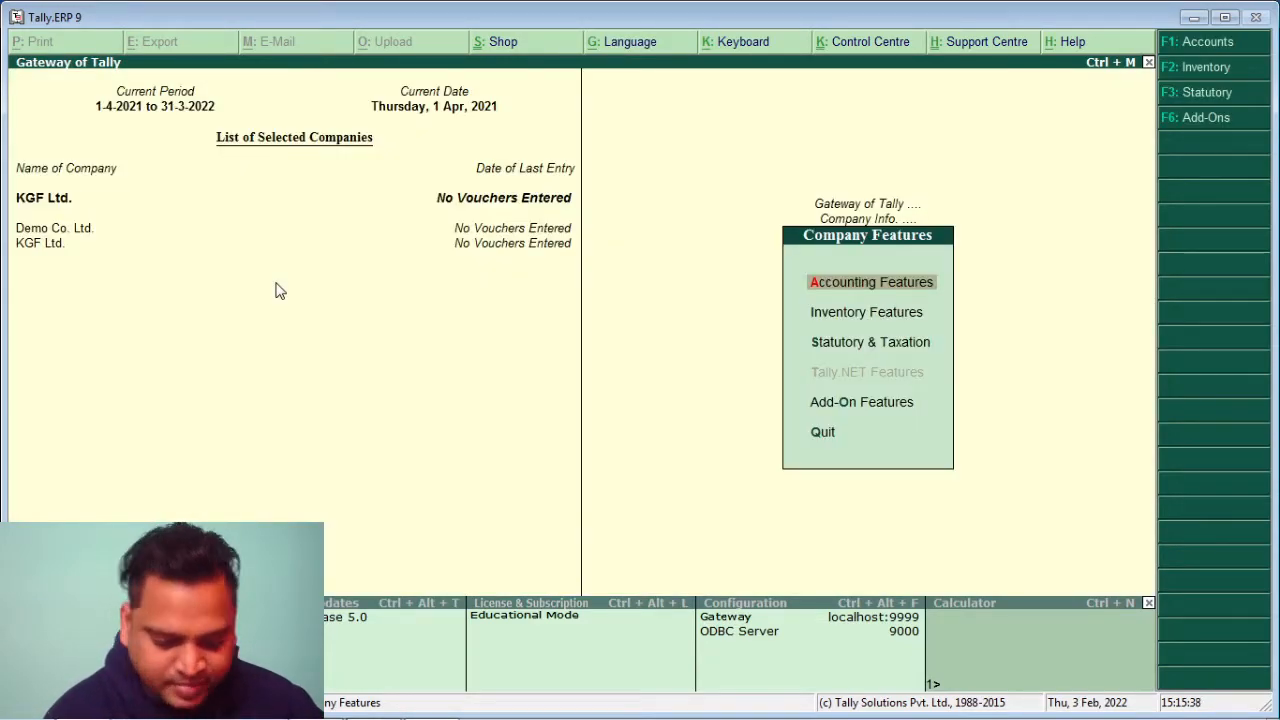
pyautogui.press('Escape')
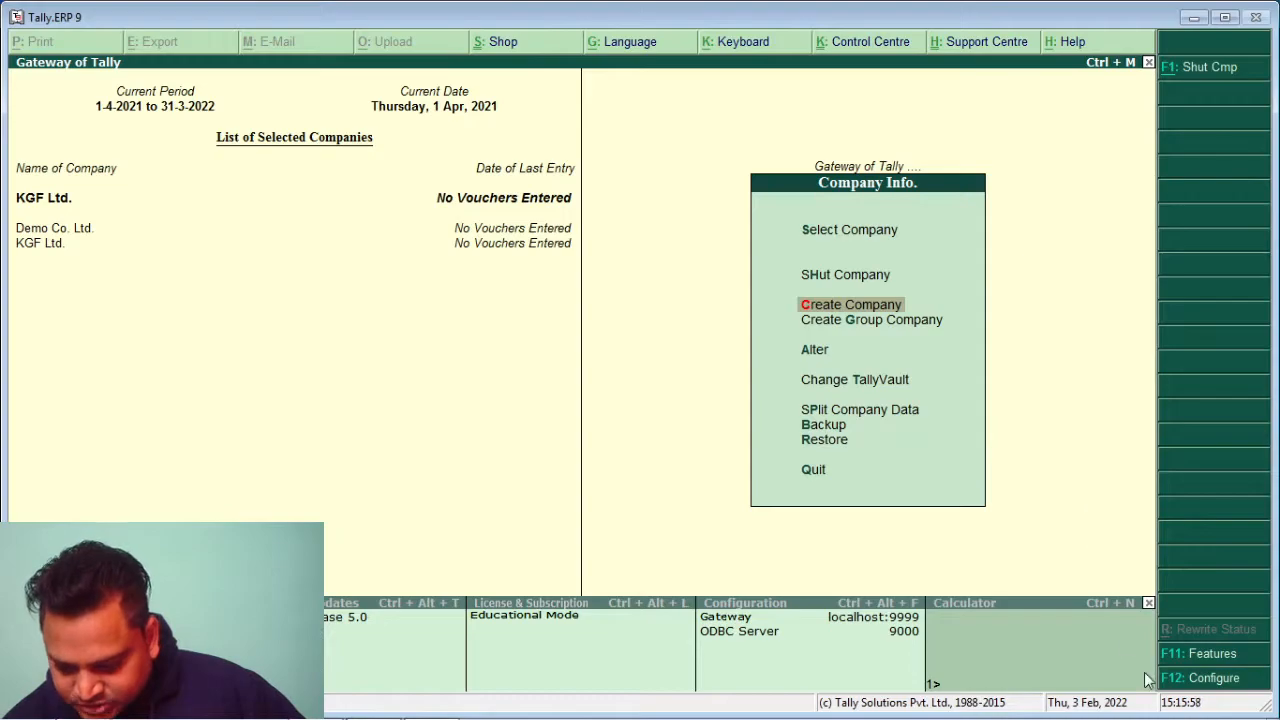
pyautogui.click(1210, 680)
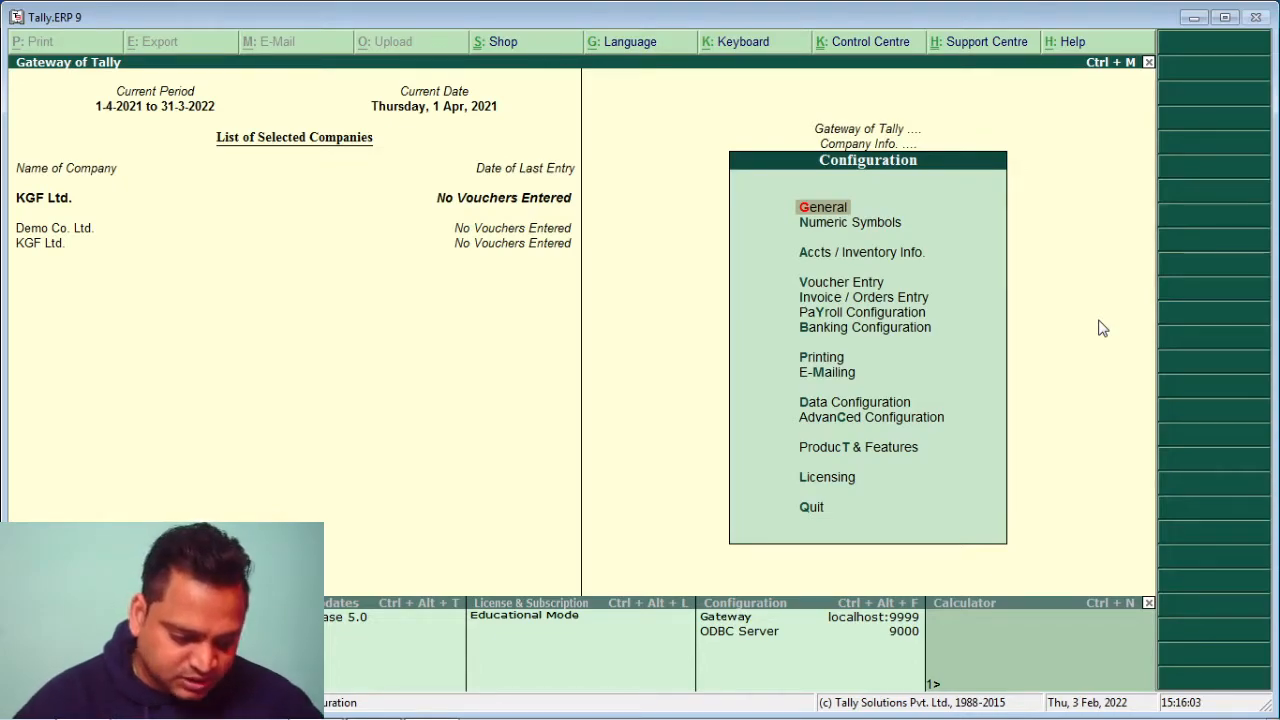
pyautogui.click(862, 280)
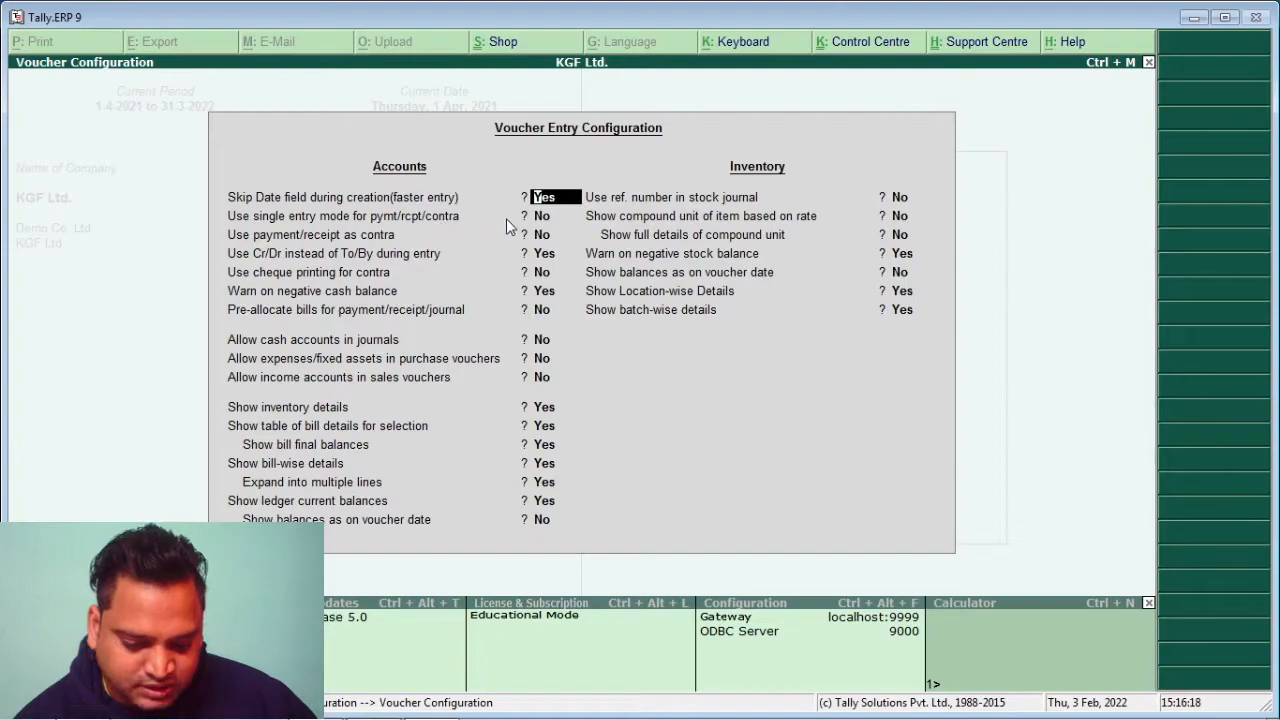
# Review the single entry mode and Cr/Dr instead of To/By voucher settings, then exit configuration
pyautogui.click(547, 220)
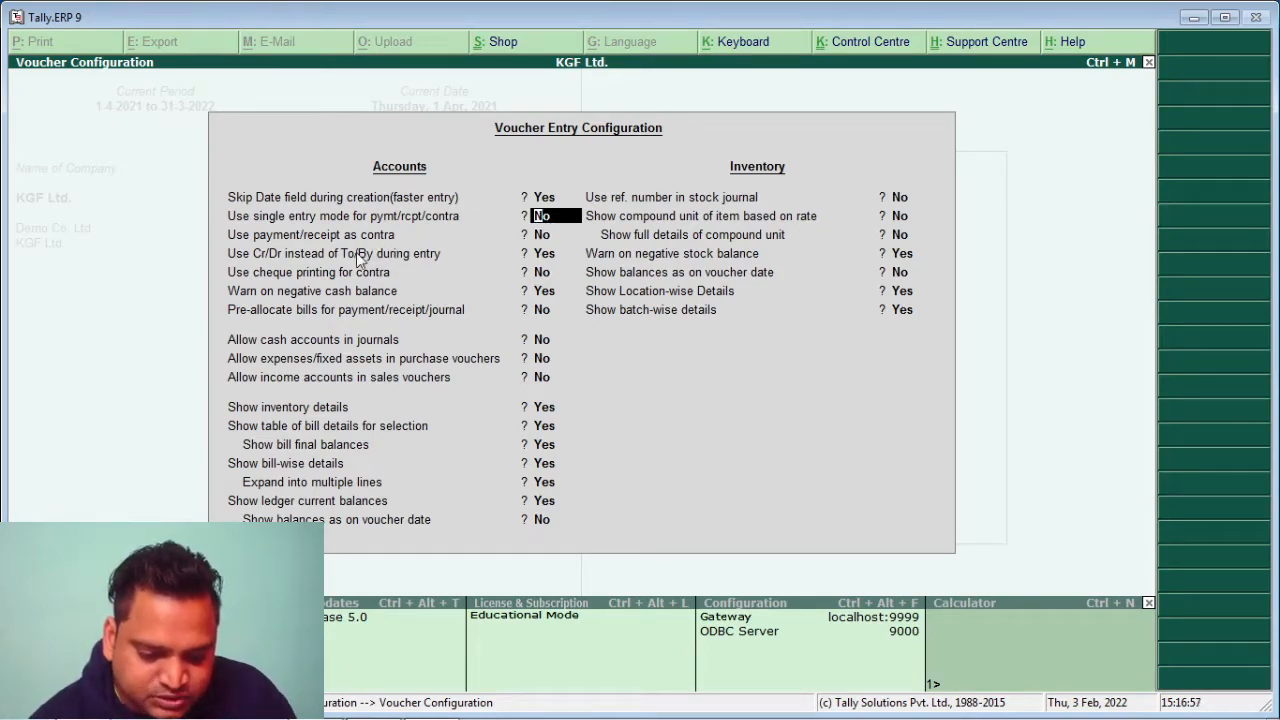
pyautogui.click(277, 257)
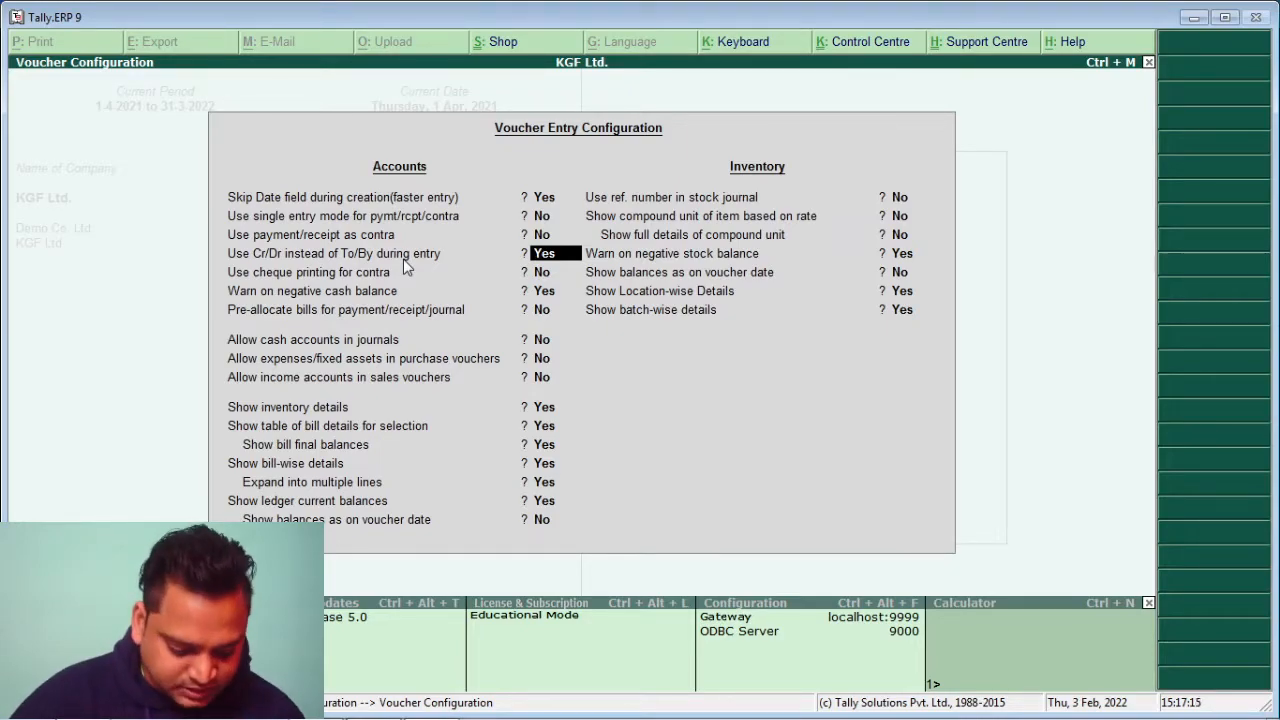
pyautogui.press('Escape')
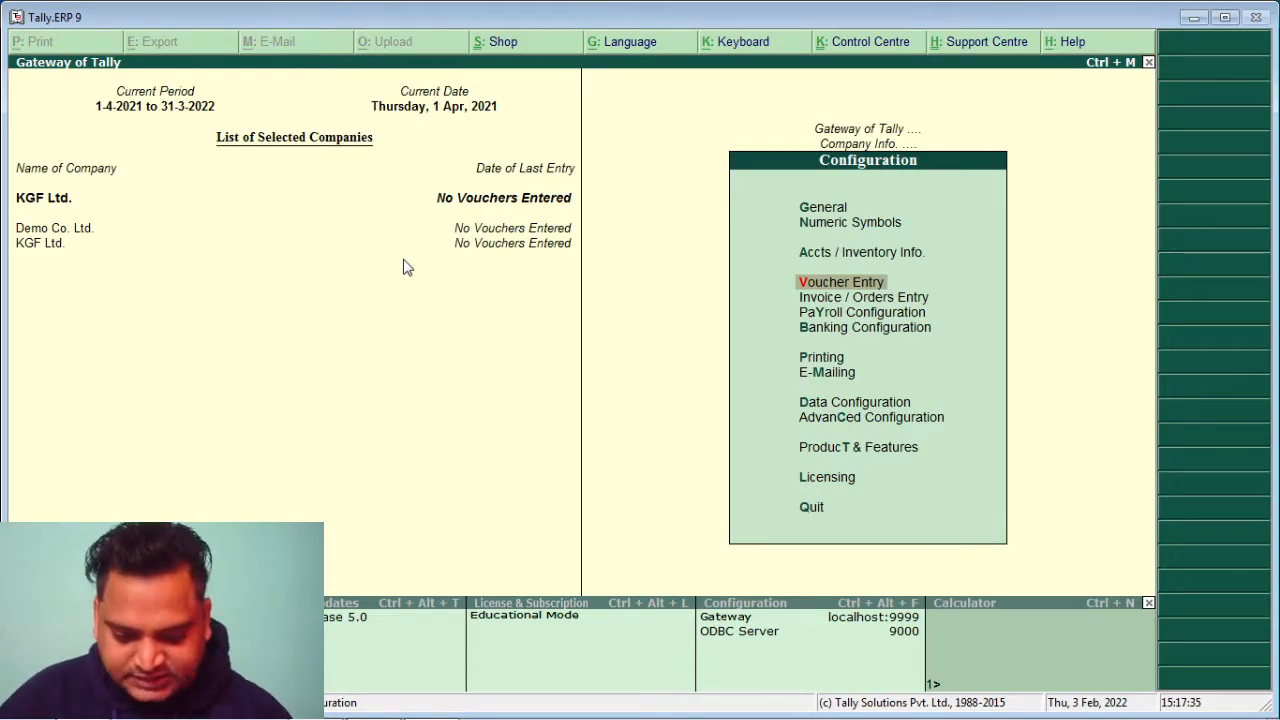
# Return from the Configuration menu to the Gateway of Tally
pyautogui.press('Escape')
pyautogui.press('Escape')
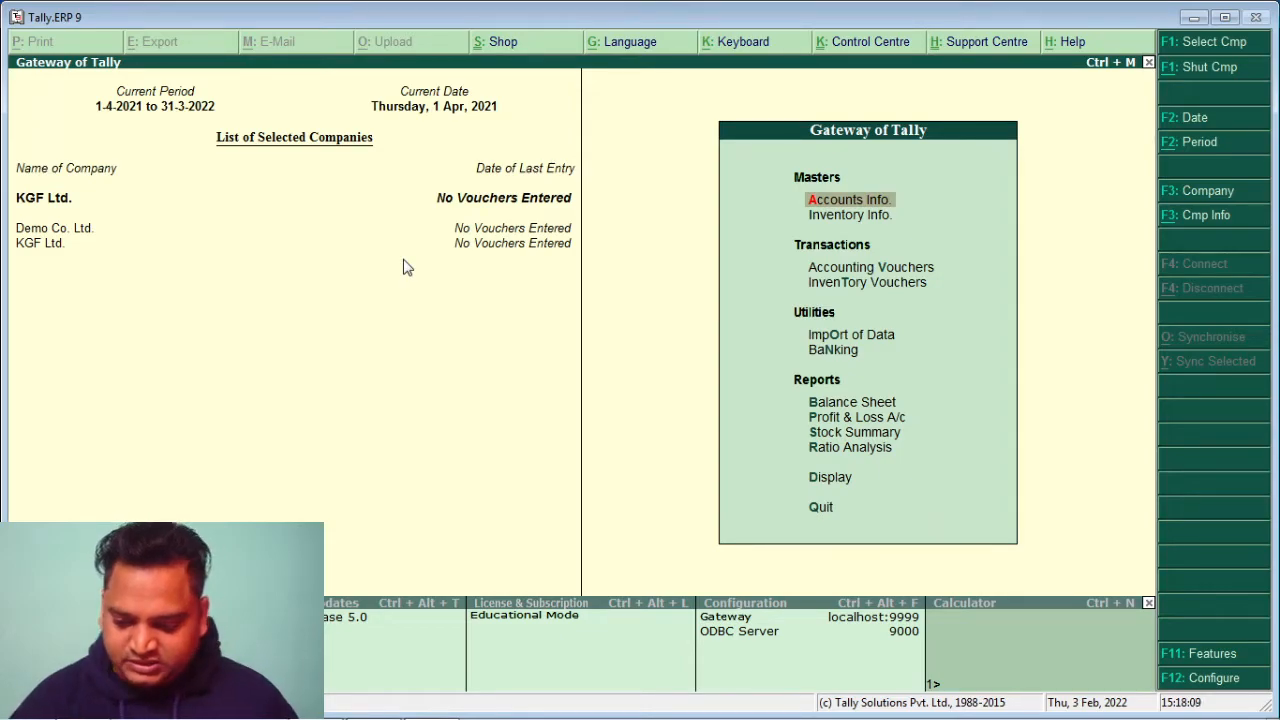
# Go to Accounts Info > Ledgers > Multiple Ledgers > Create to reach Multi Ledger Creation
pyautogui.press('Return')
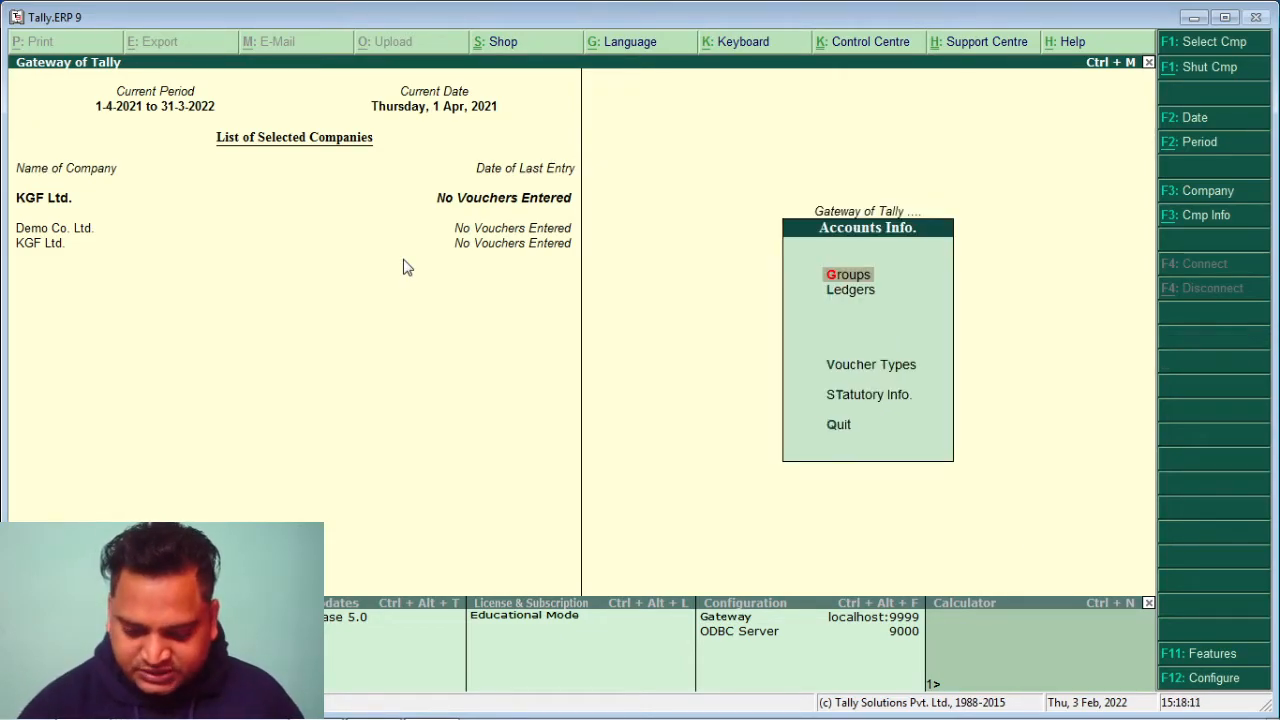
pyautogui.press('Down')
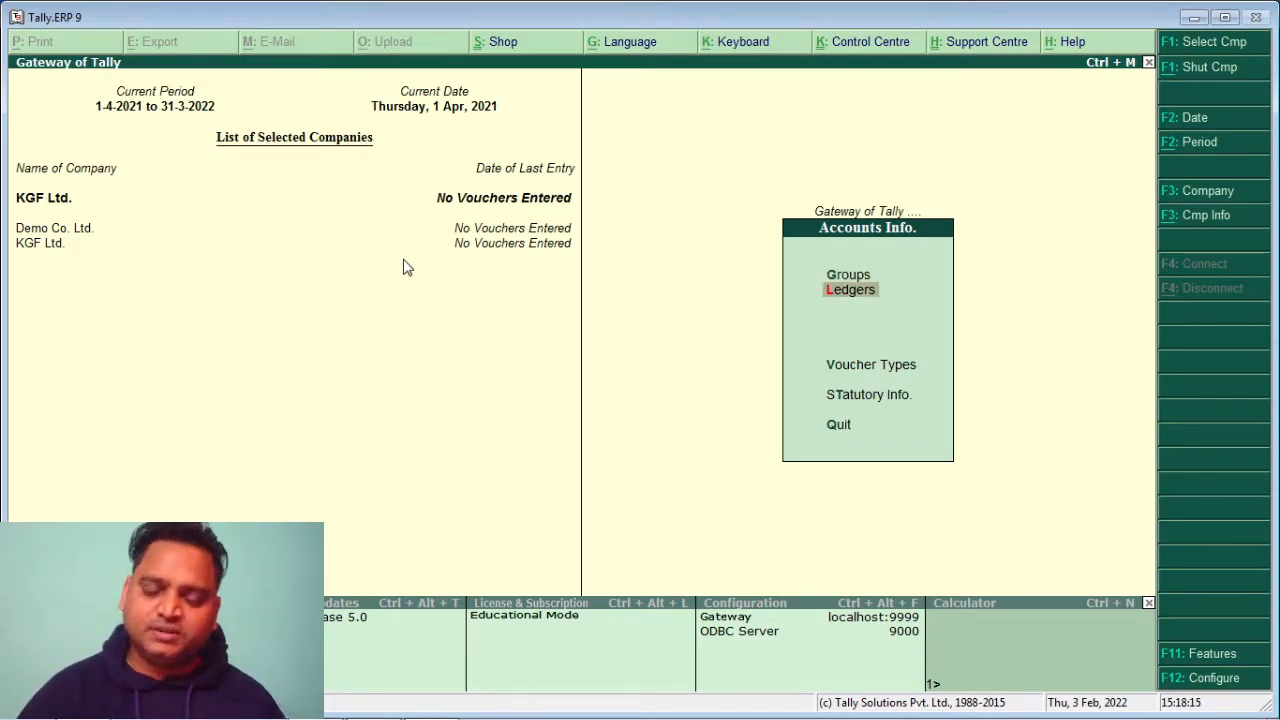
pyautogui.press('Return')
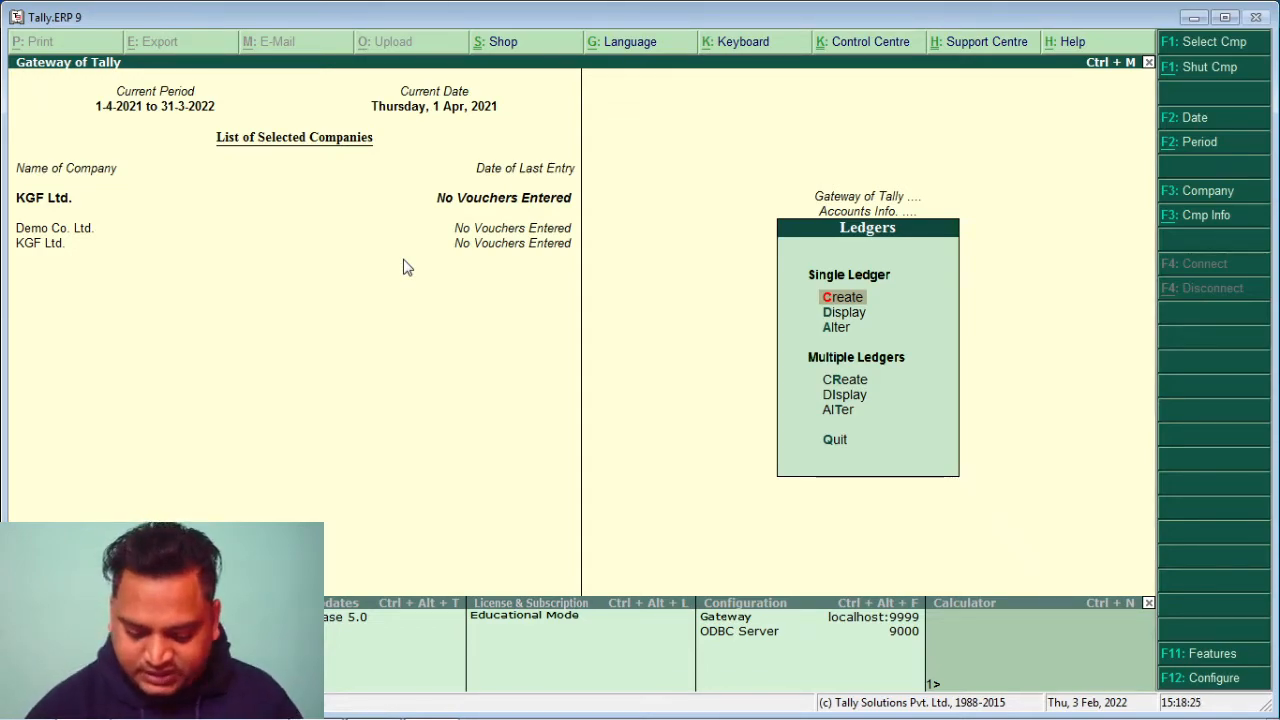
pyautogui.press('Down')
pyautogui.press('Down')
pyautogui.press('Down')
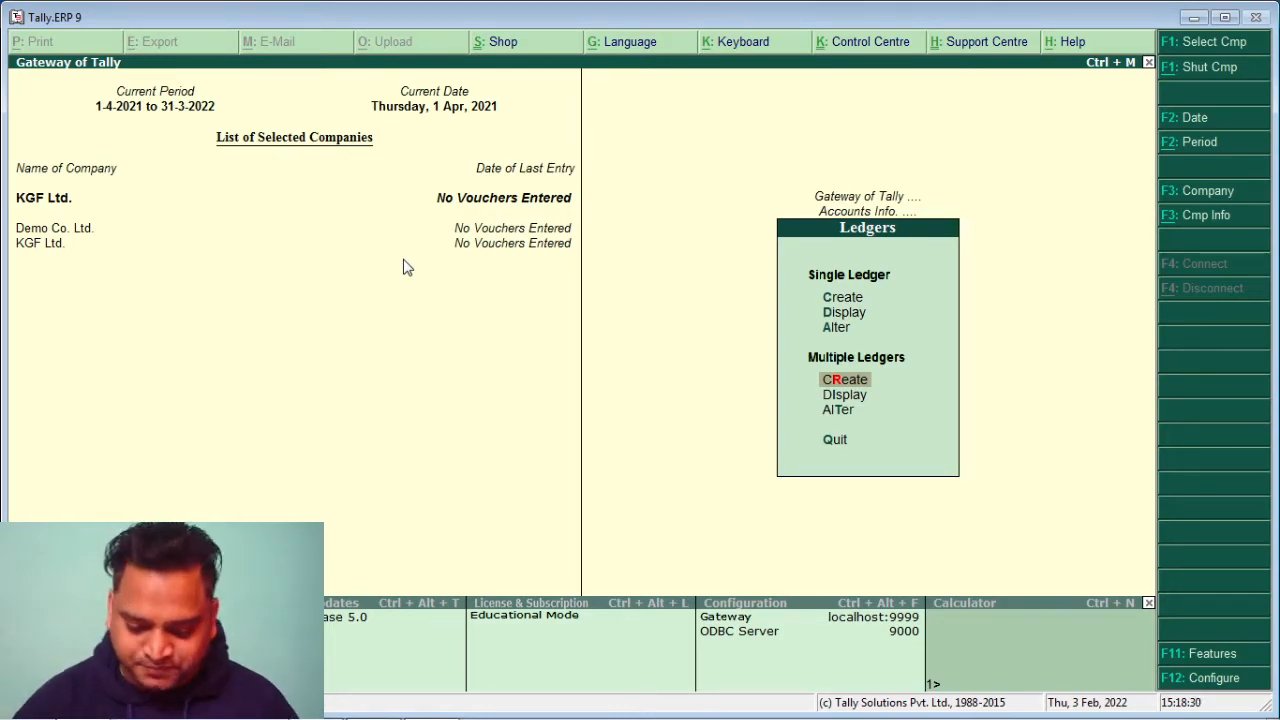
pyautogui.press('Return')
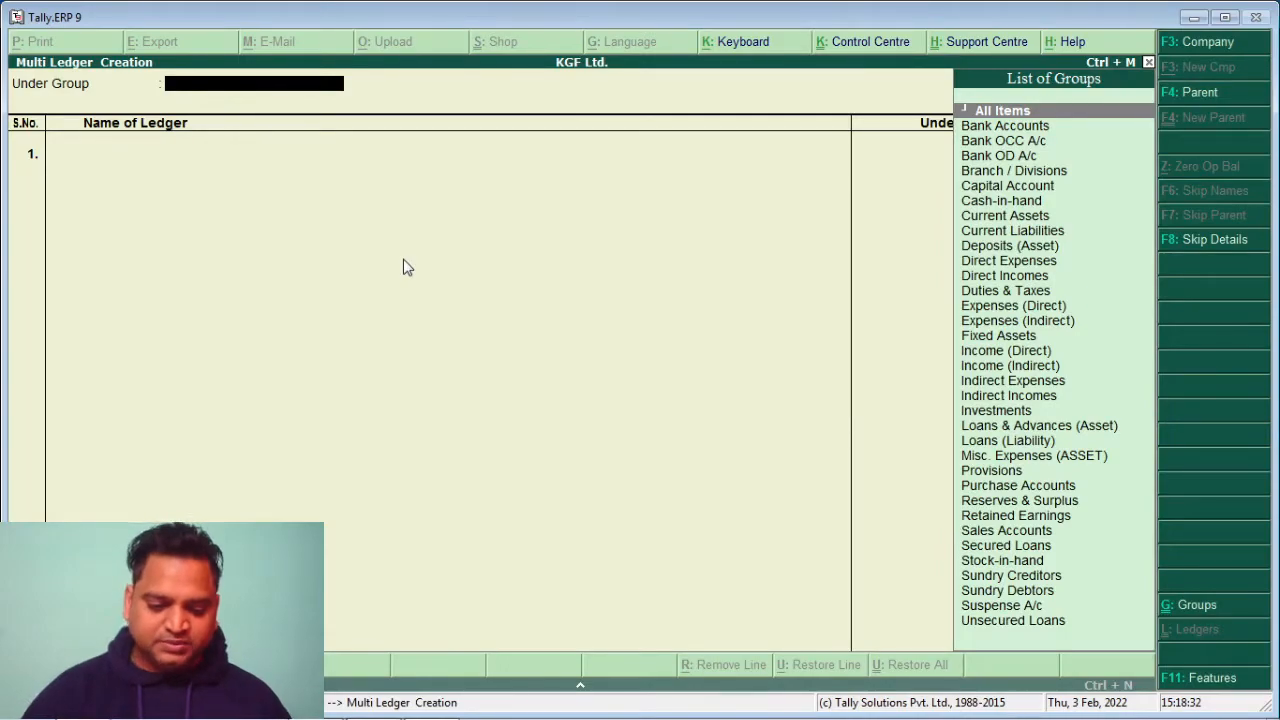
# Create ledger Yash's Capital A/C under Capital Account, leaving the opening balance blank
pyautogui.press('Return')
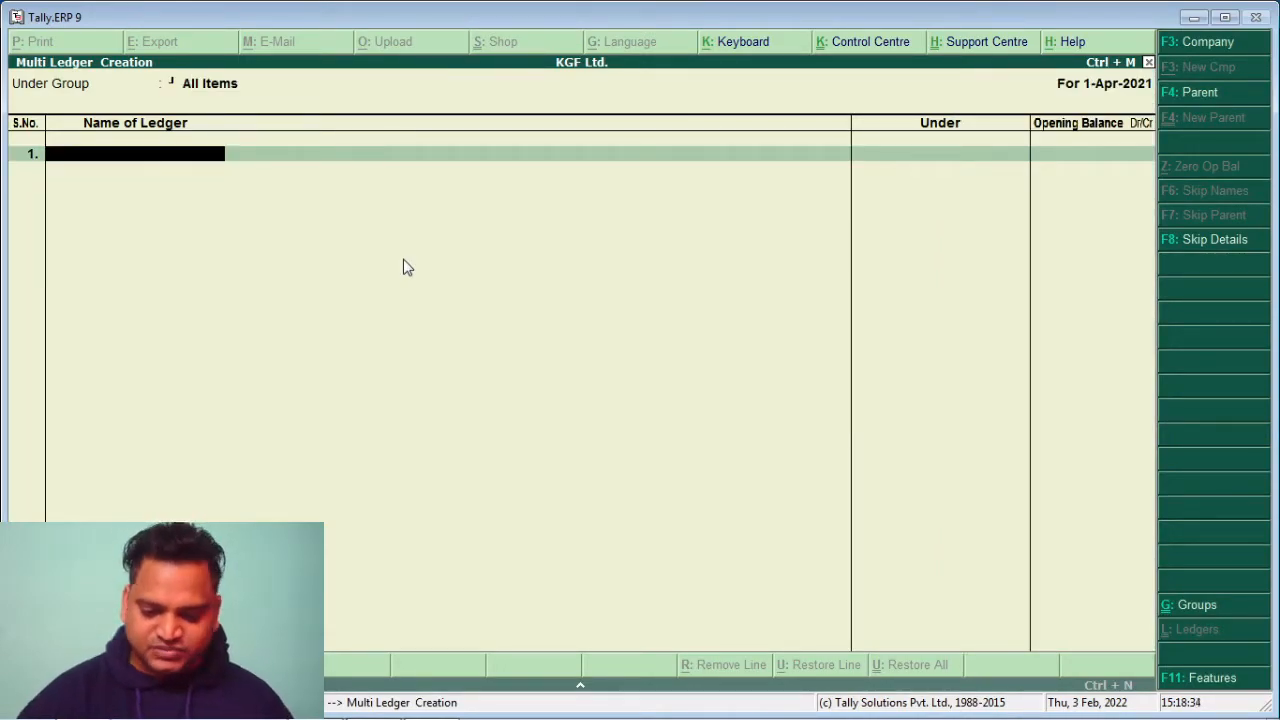
pyautogui.write('Yash')
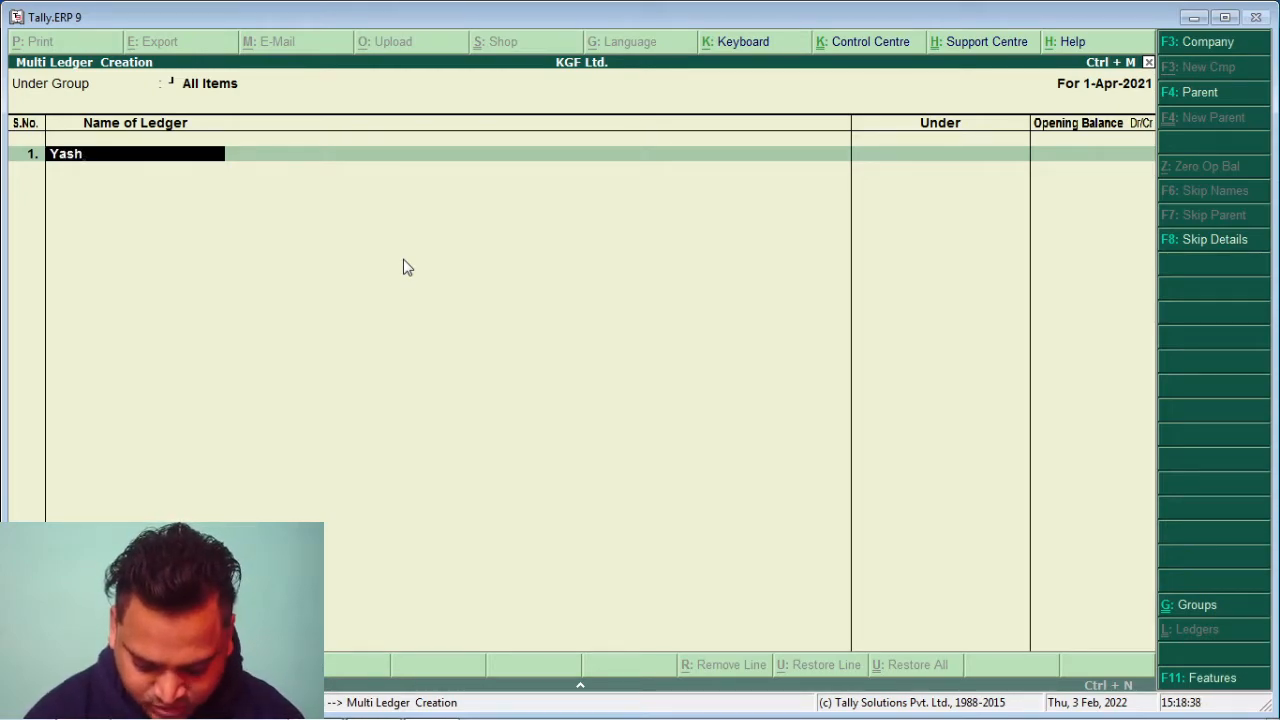
pyautogui.write("'s Ca")
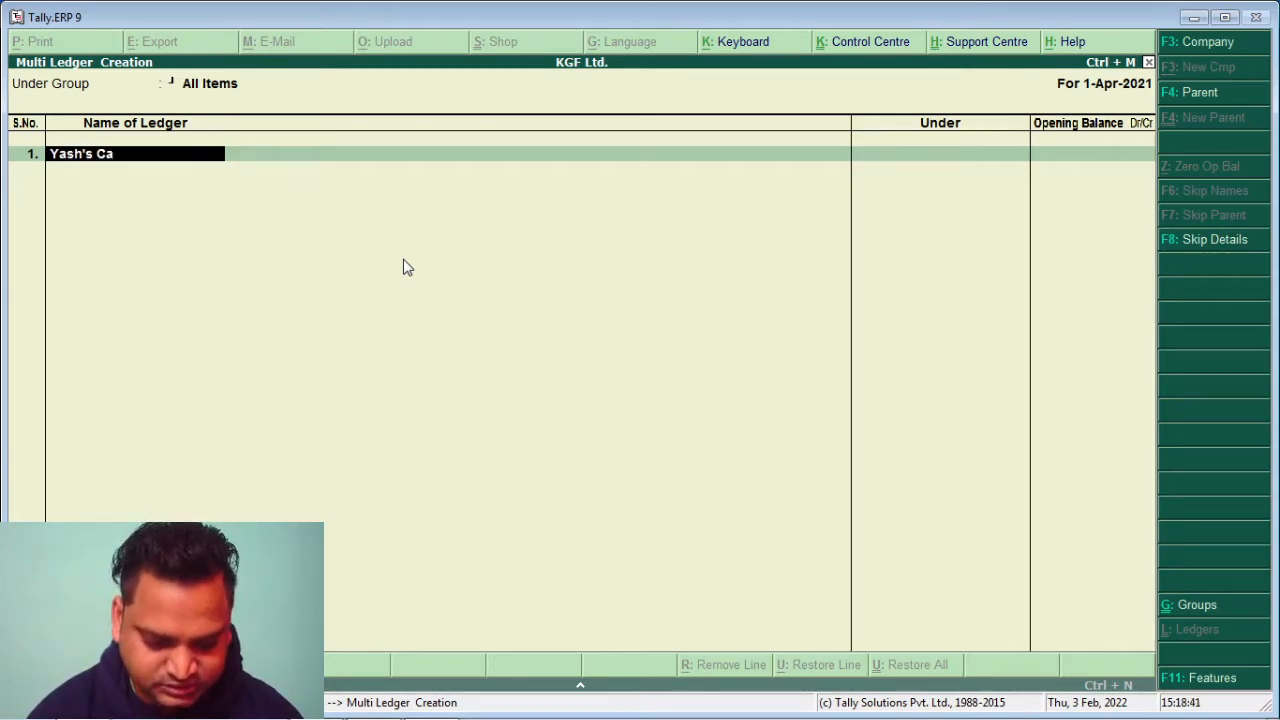
pyautogui.write('pital A/C')
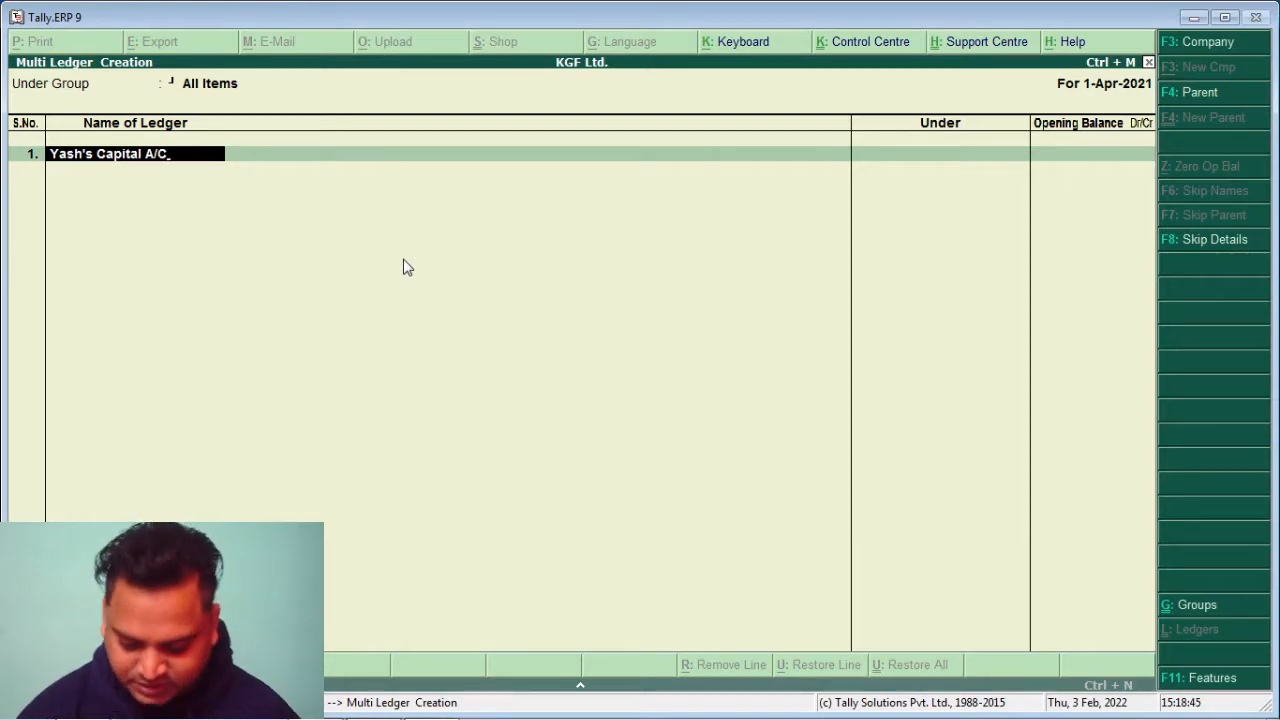
pyautogui.press('Return')
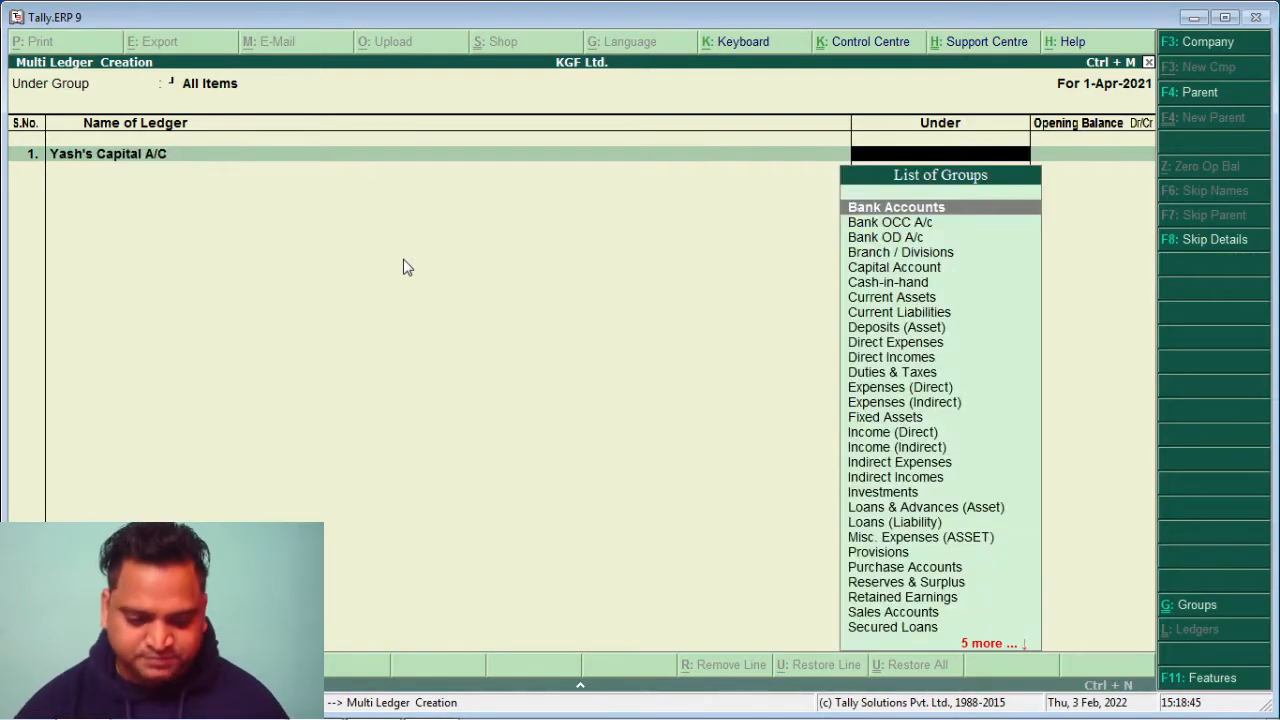
pyautogui.write('C')
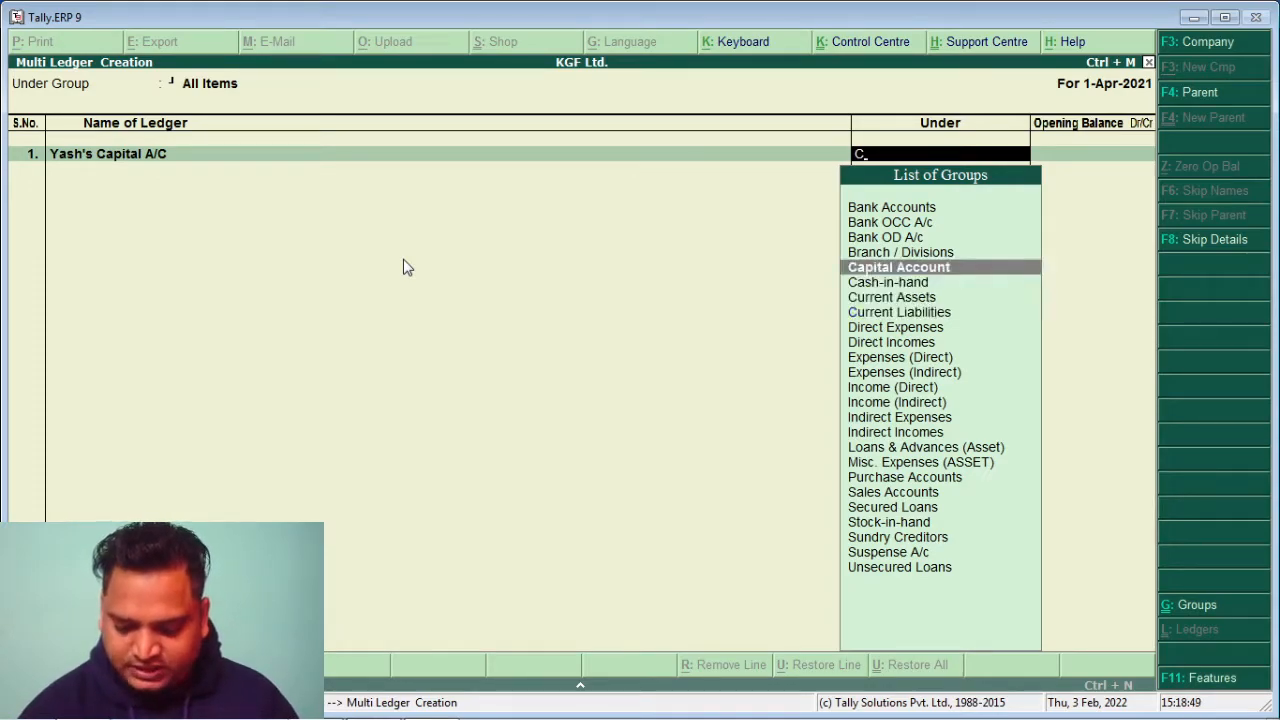
pyautogui.press('Return')
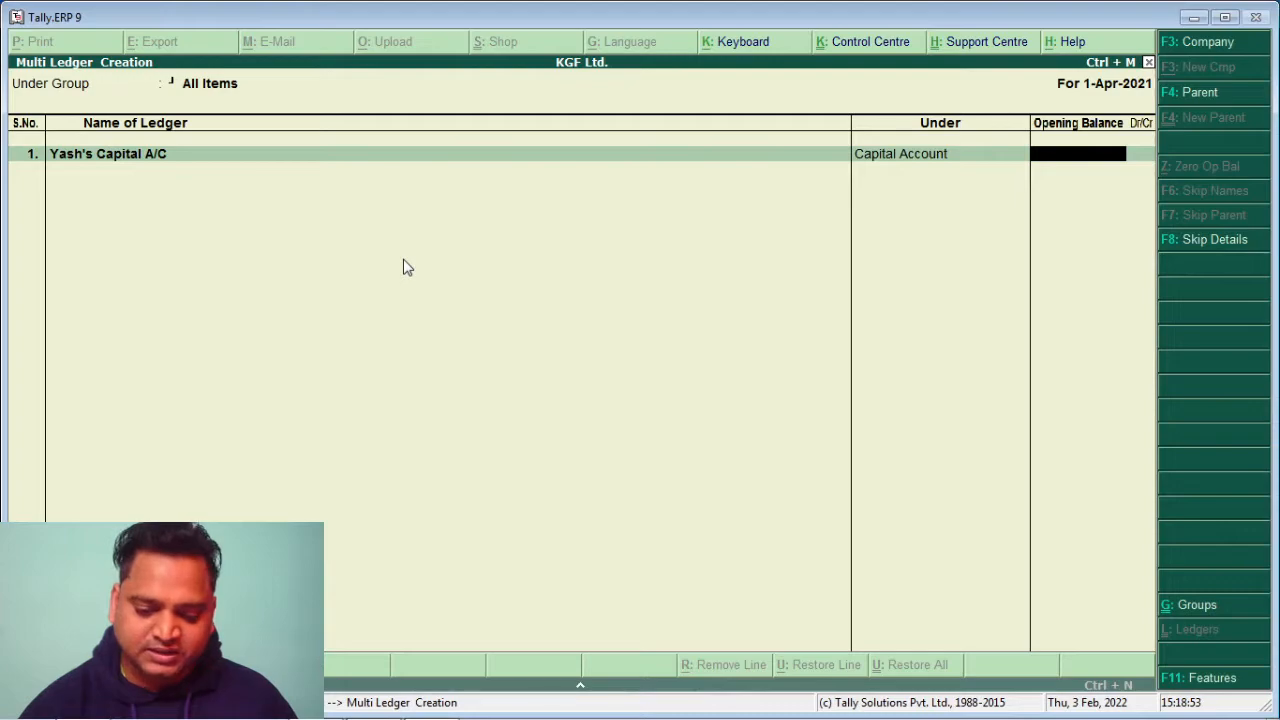
pyautogui.press('Return')
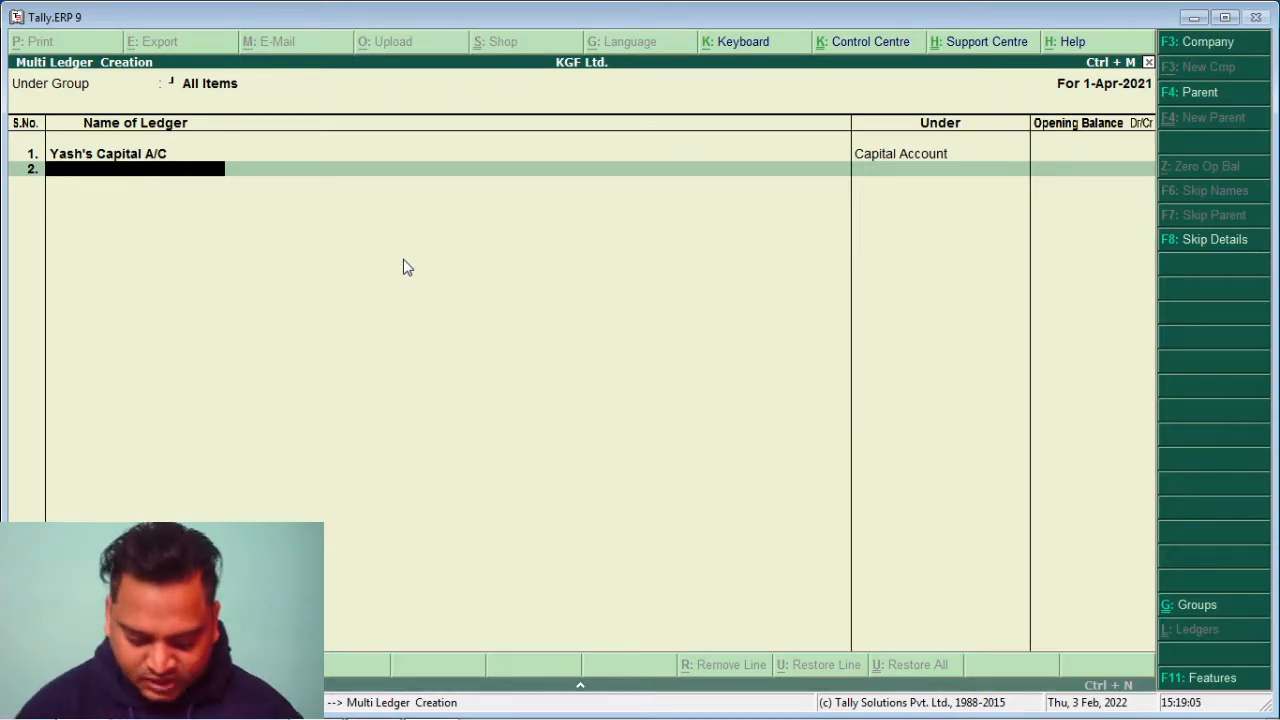
# Add ledger Purchase A/C under Purchase Accounts with no opening balance
pyautogui.write('Purchs')
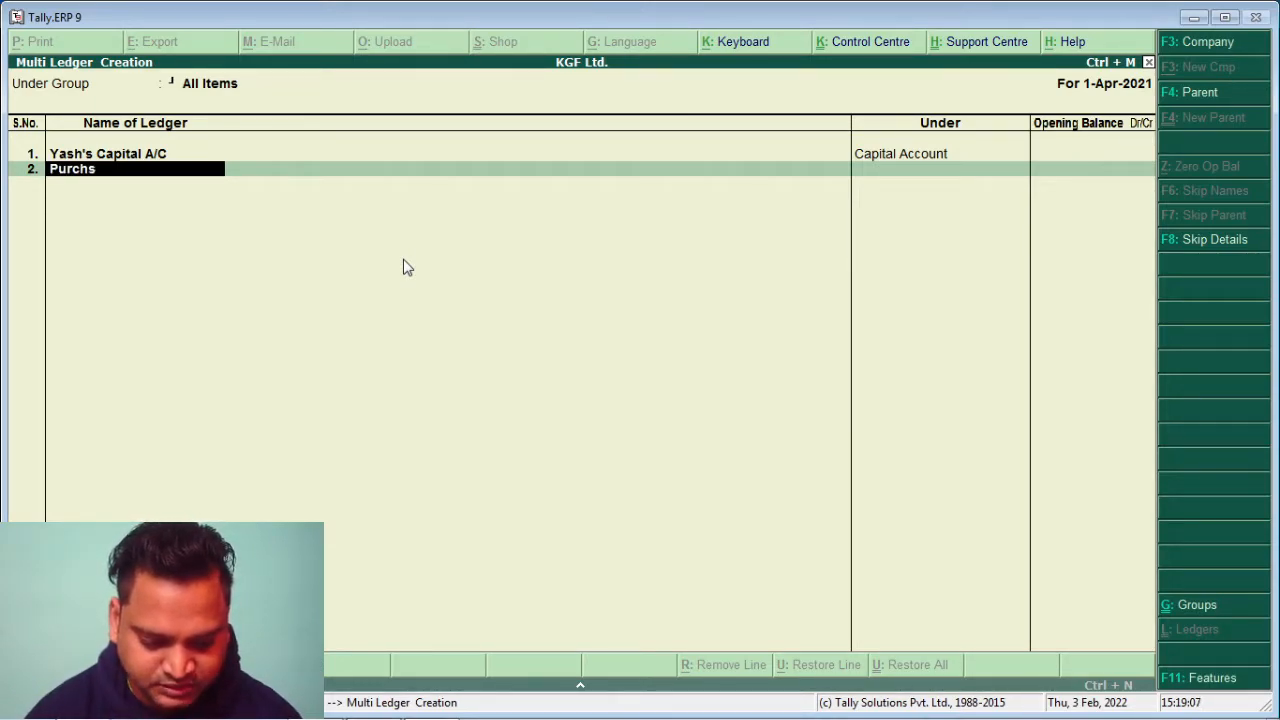
pyautogui.press('BackSpace')
pyautogui.write('ase A')
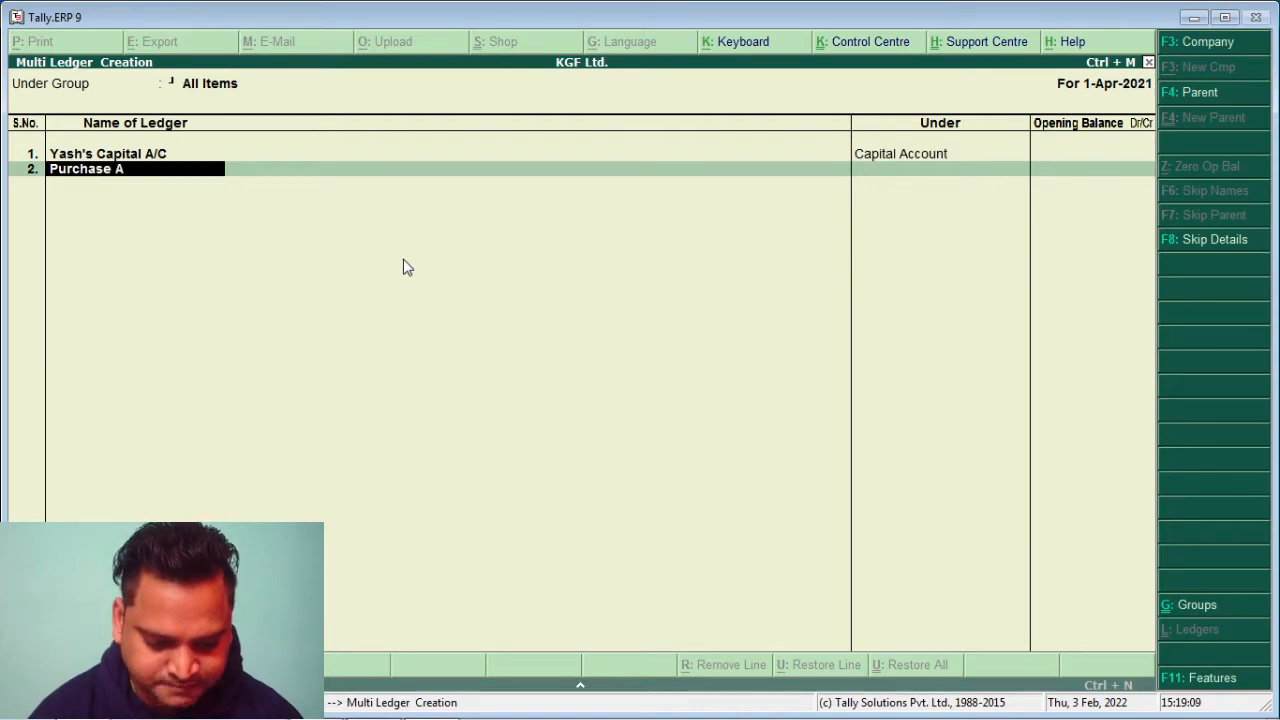
pyautogui.write('/')
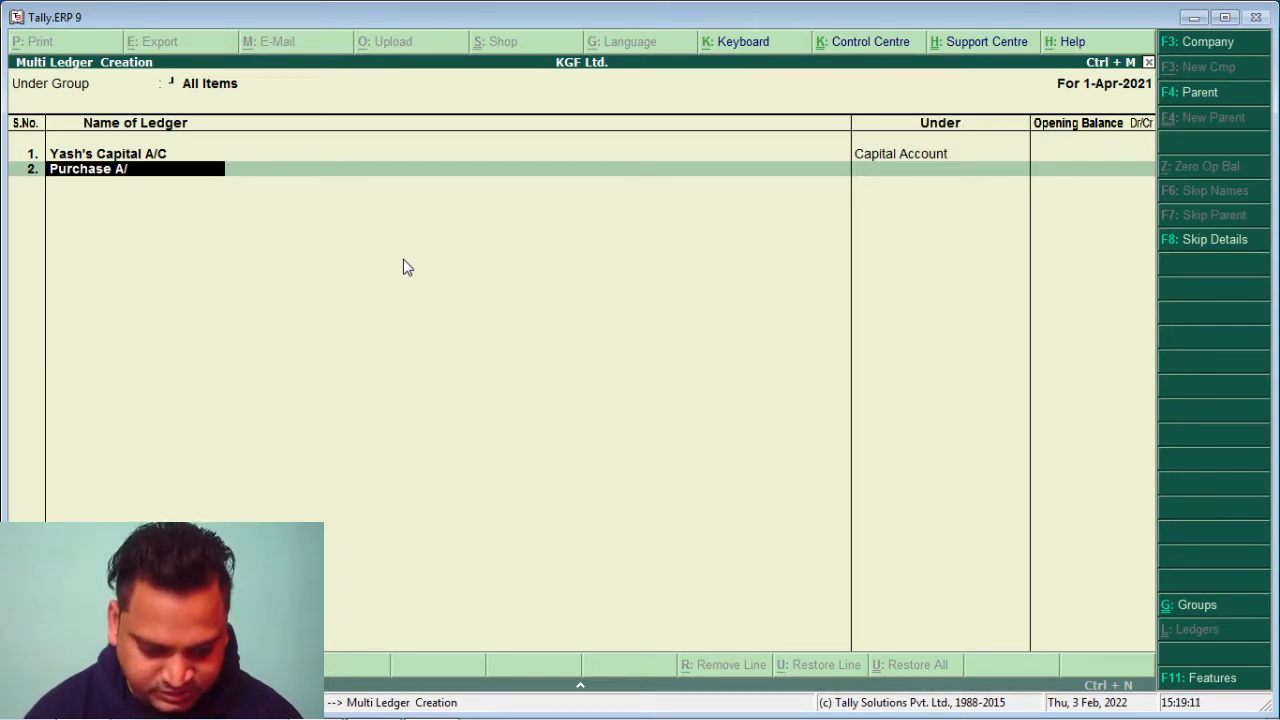
pyautogui.write('C')
pyautogui.press('Return')
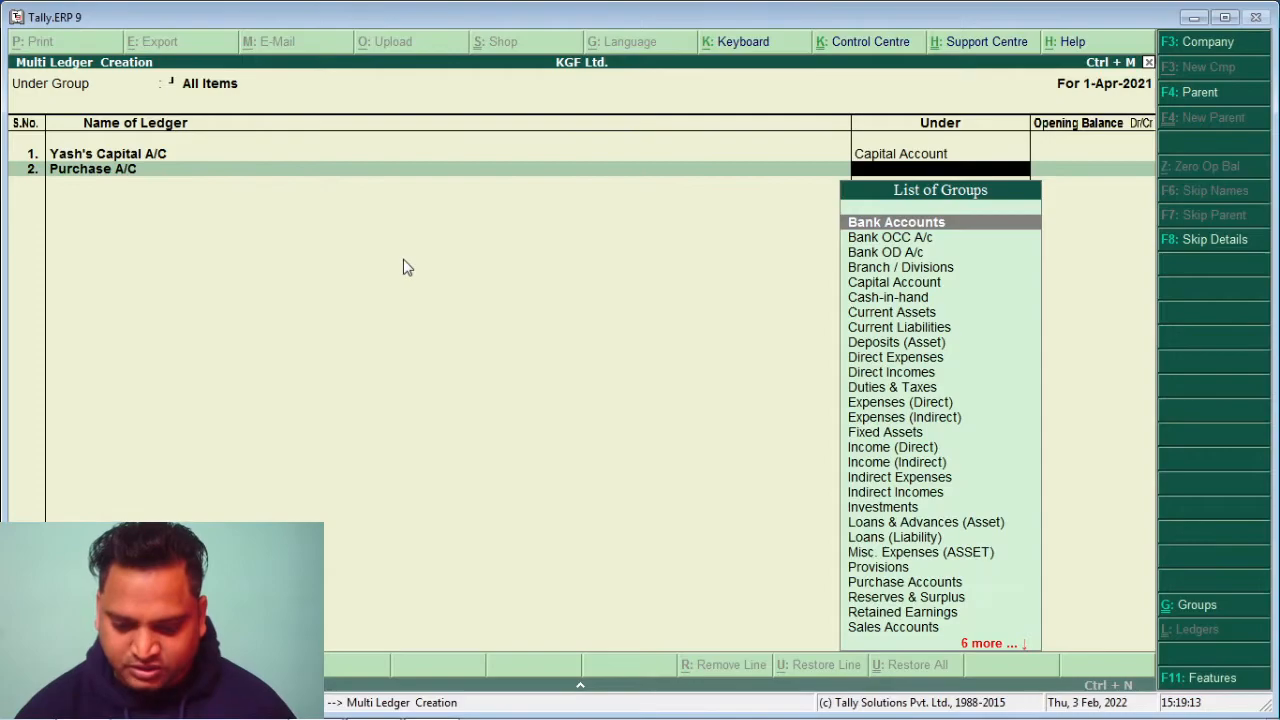
pyautogui.write('P')
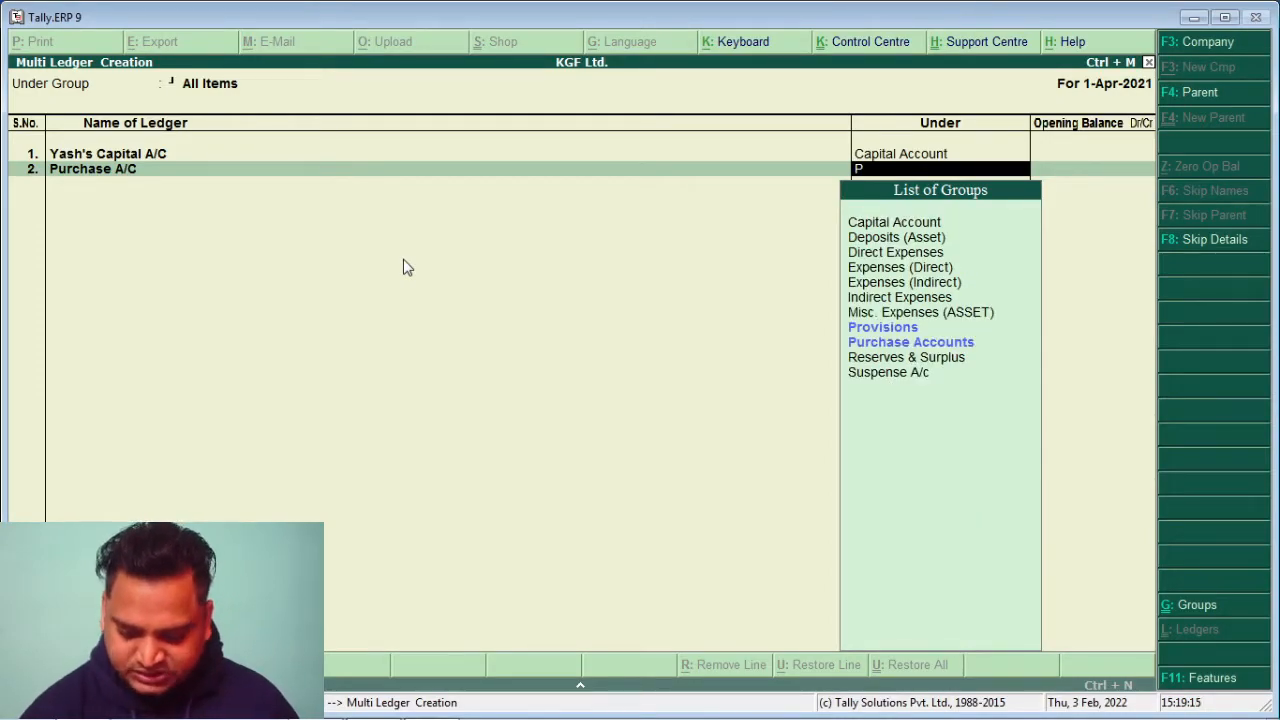
pyautogui.press('Down')
pyautogui.press('Return')
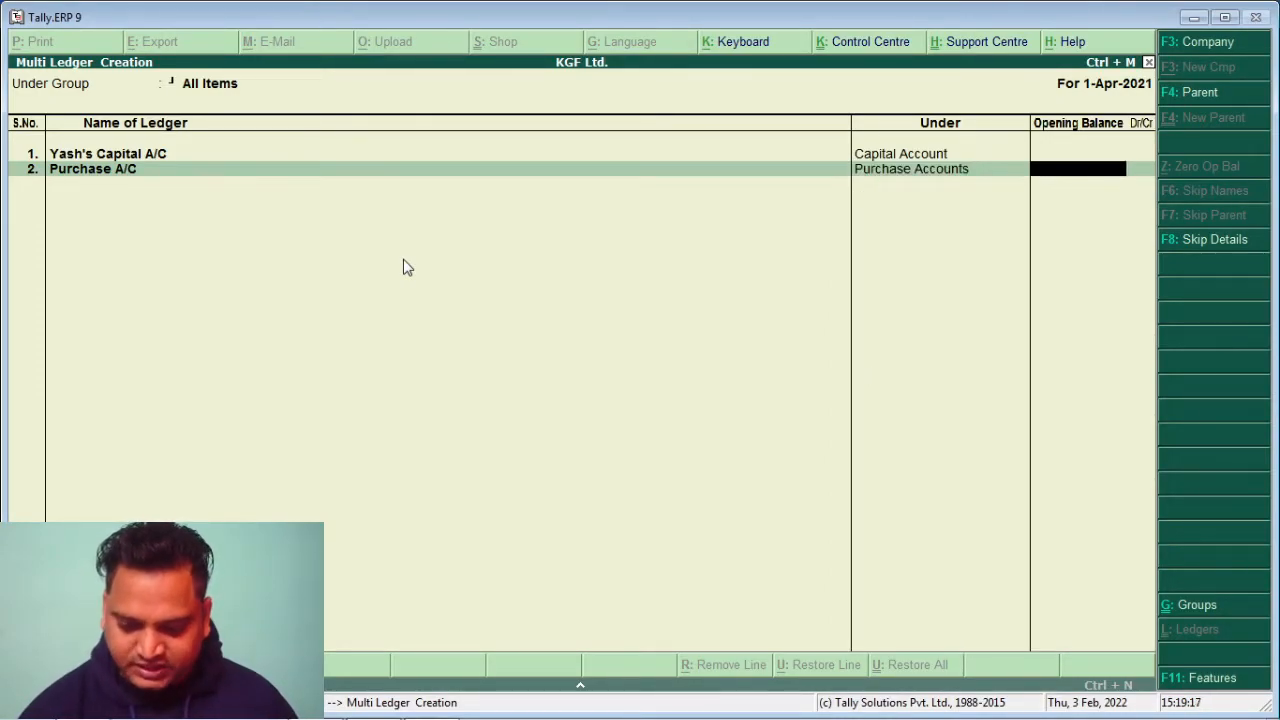
pyautogui.press('Return')
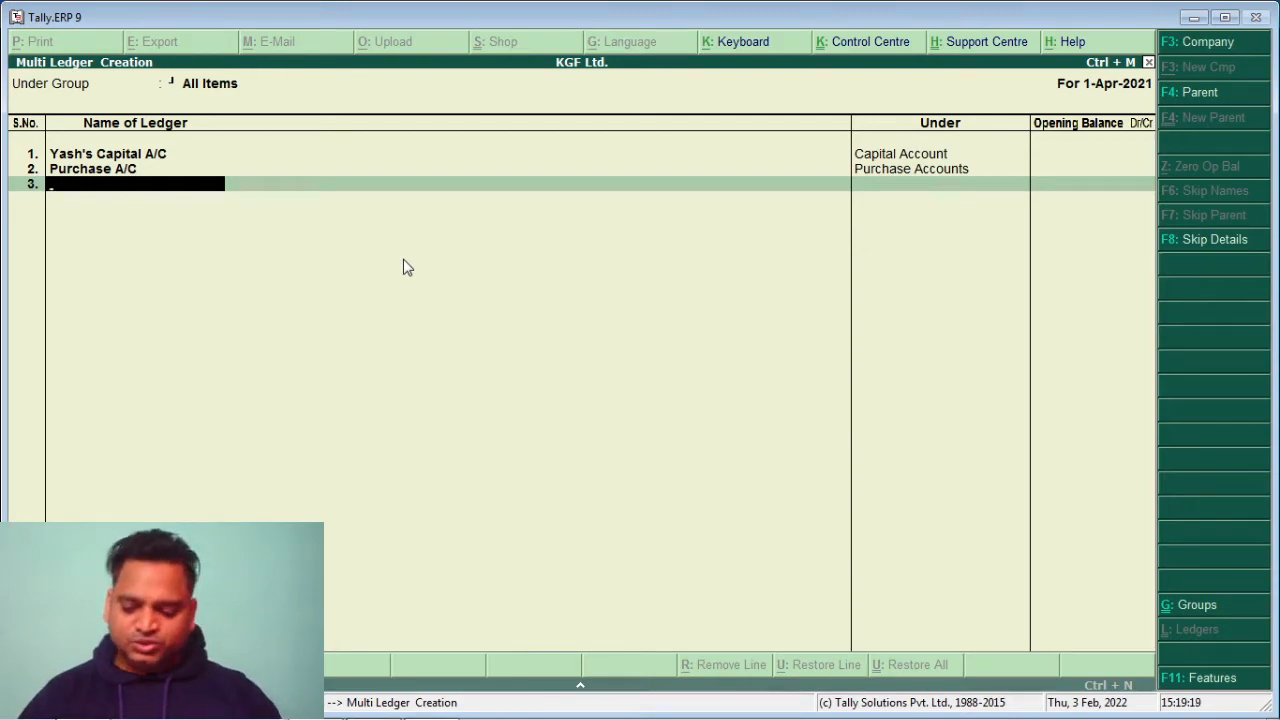
# Add ledger A & Co. A/C under Sundry Creditors with no opening balance
pyautogui.write('A & Co. A/C')
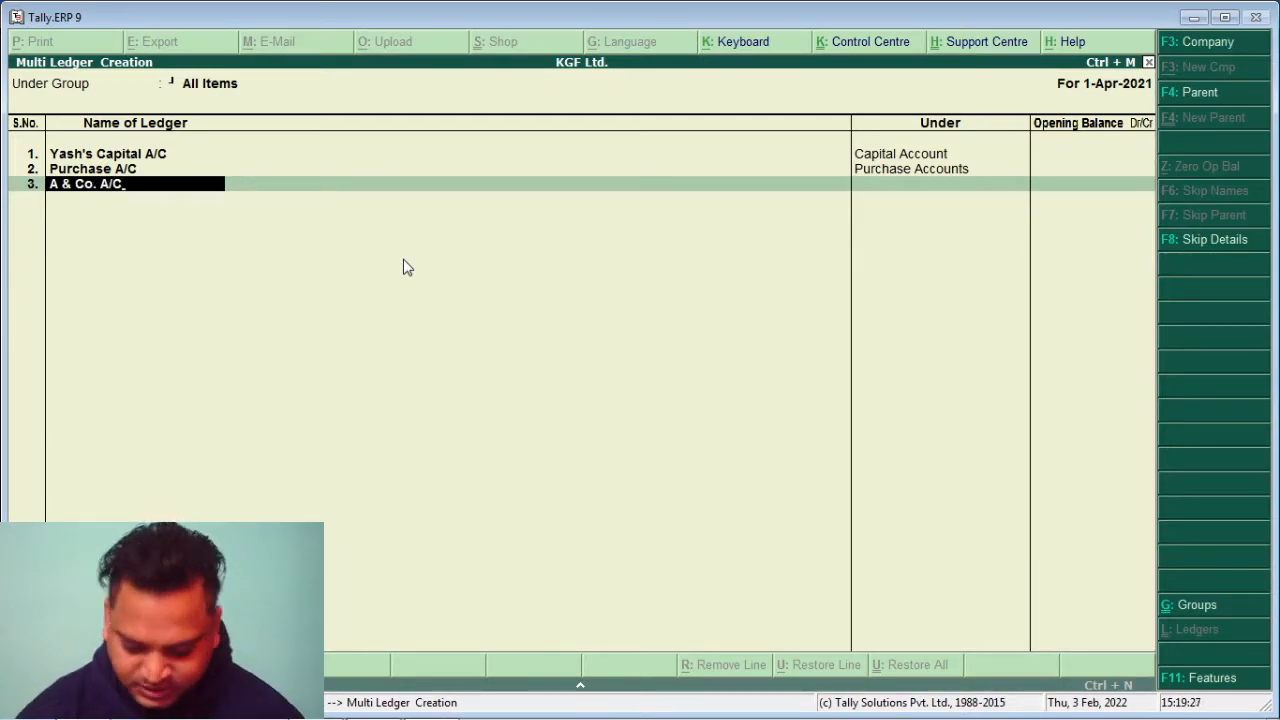
pyautogui.press('Return')
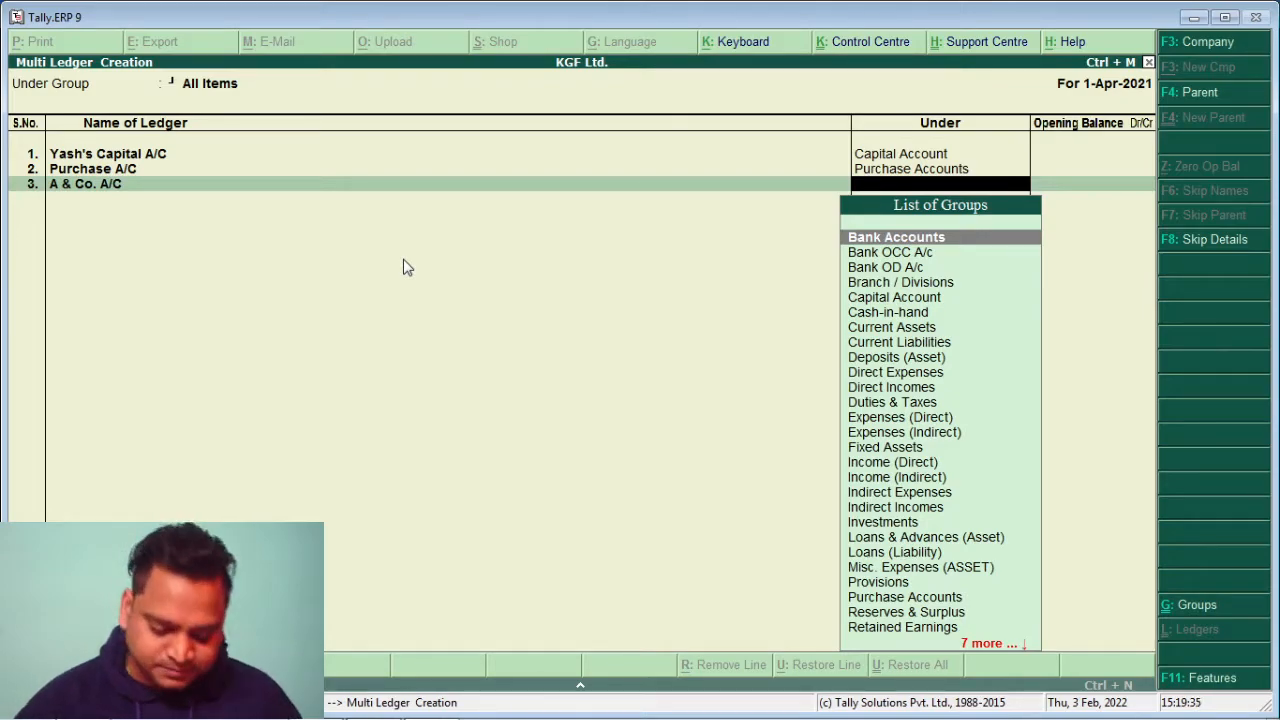
pyautogui.write('S')
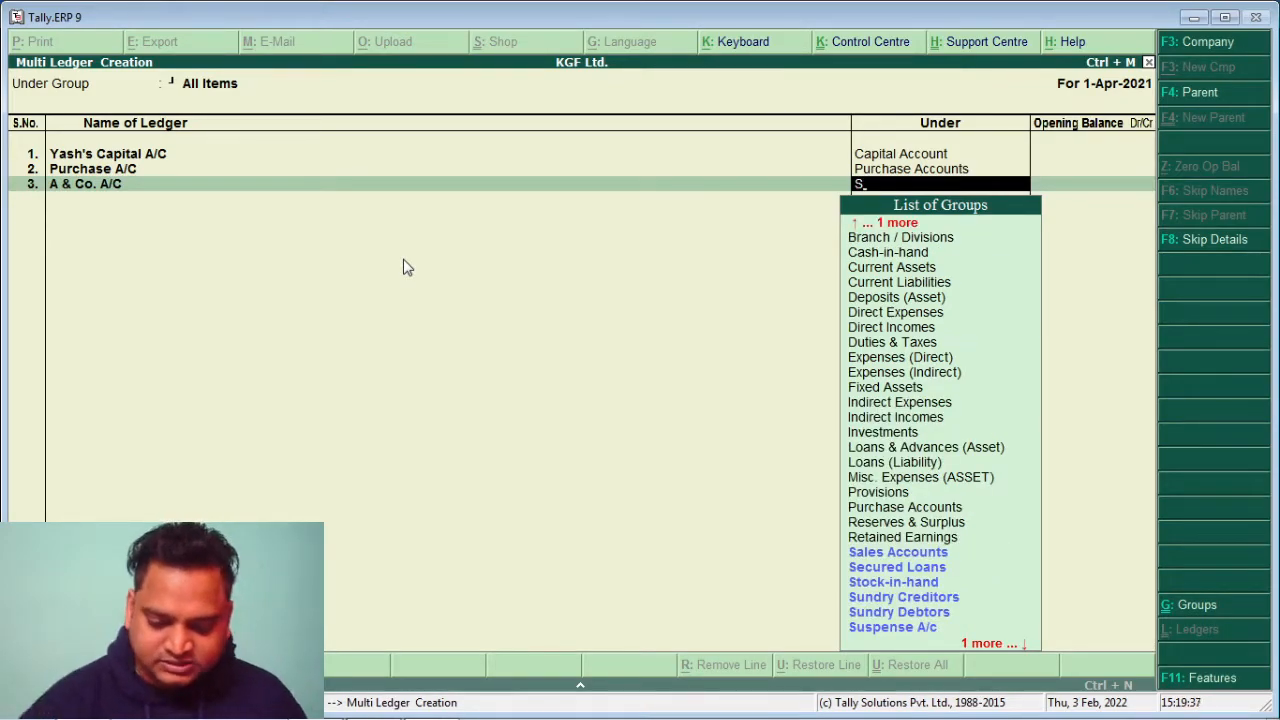
pyautogui.press('Down')
pyautogui.press('Down')
pyautogui.press('Down')
pyautogui.press('Down')
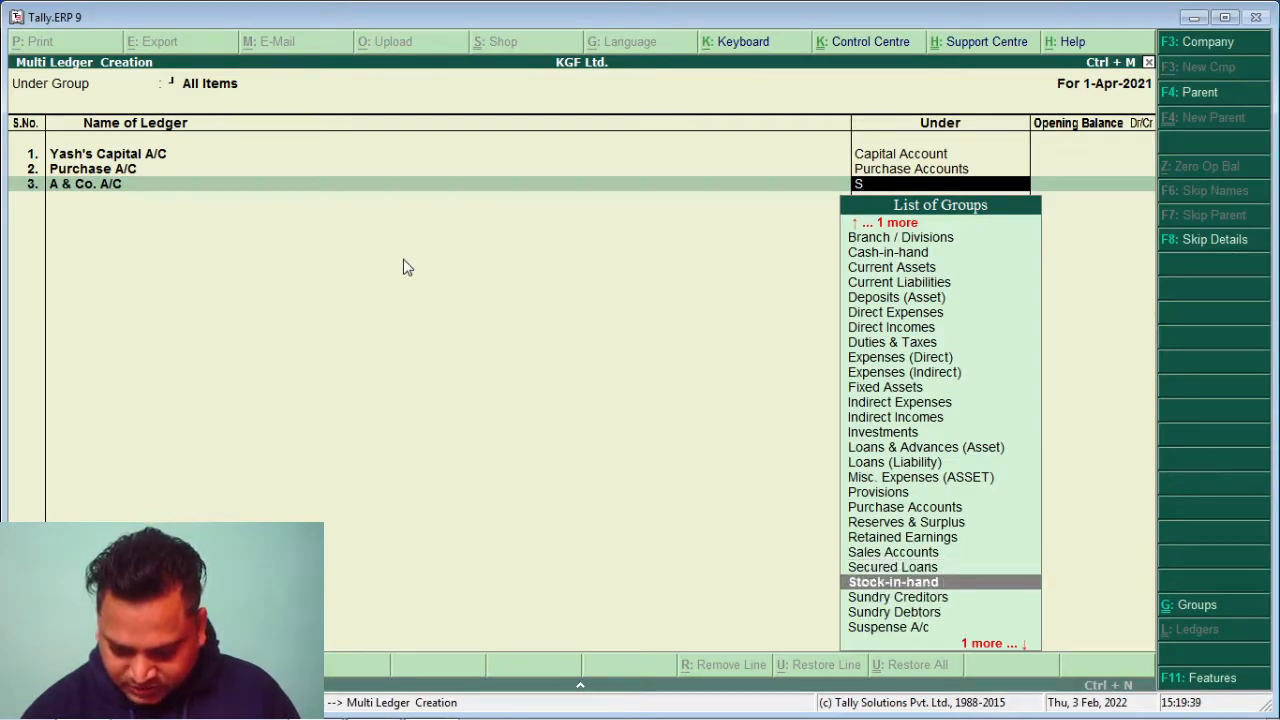
pyautogui.press('Return')
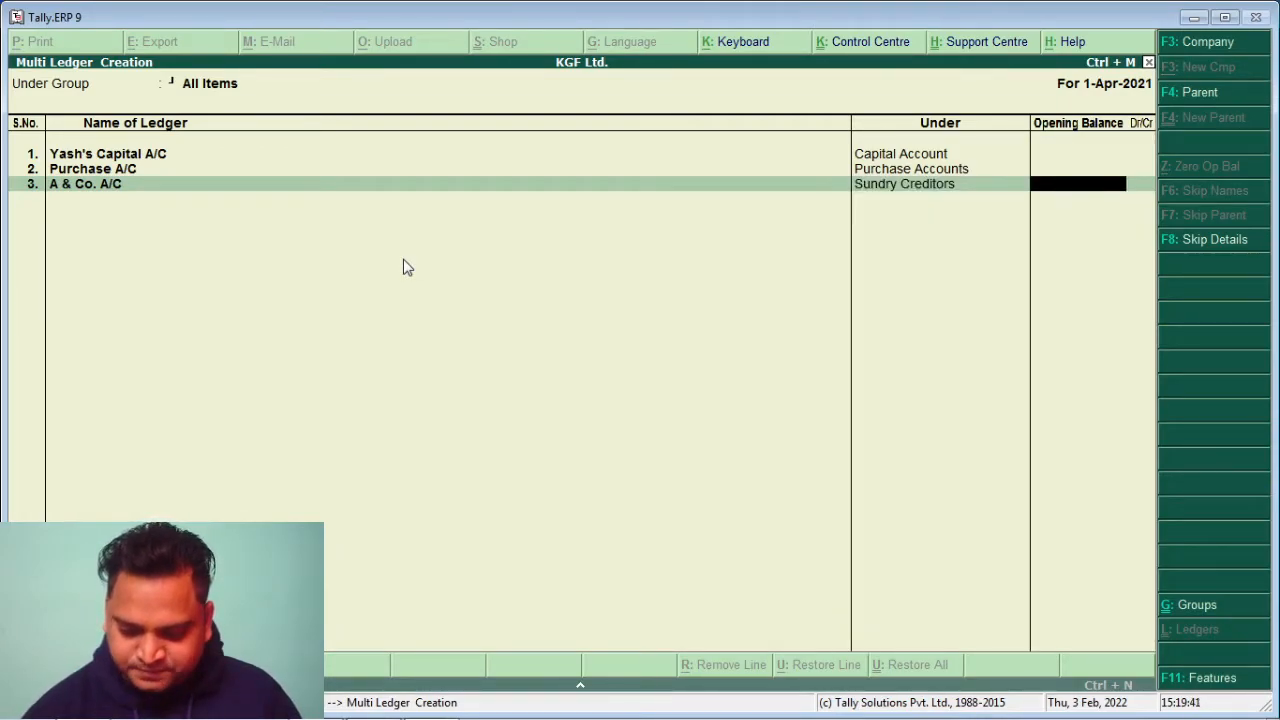
pyautogui.press('Return')
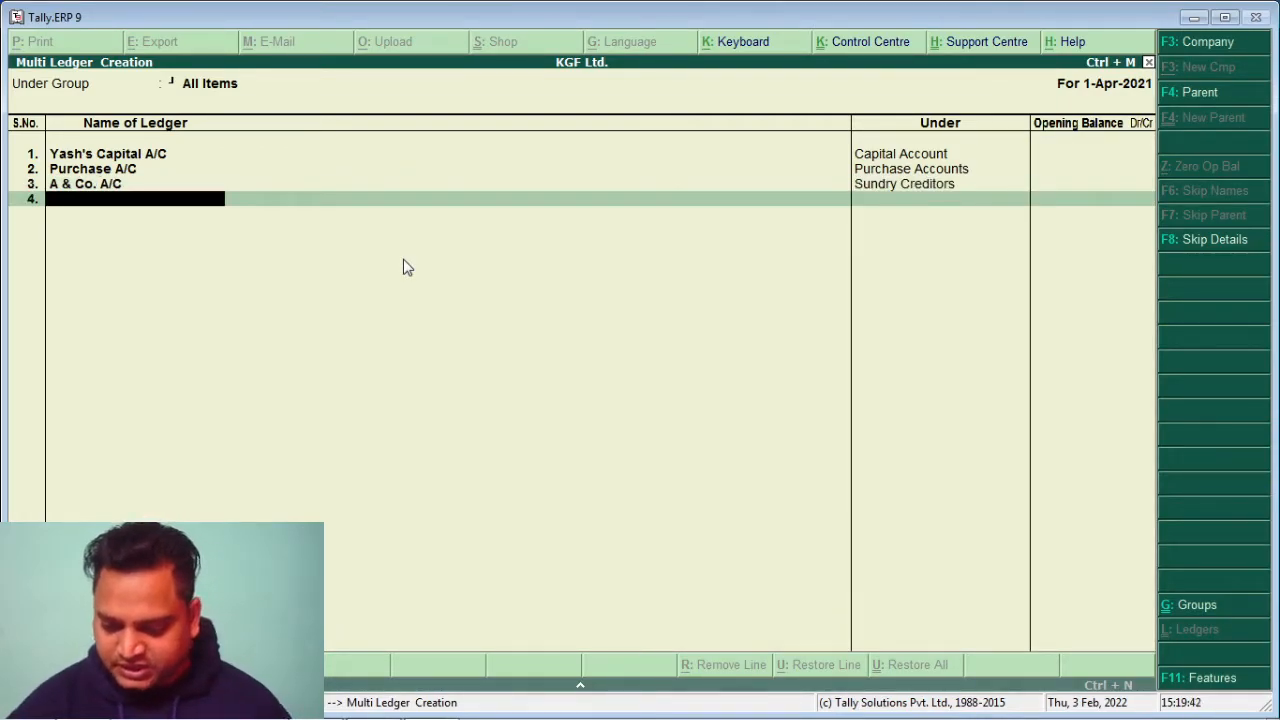
# Add ledger Sales A/C under Sales Accounts
pyautogui.write('Sale')
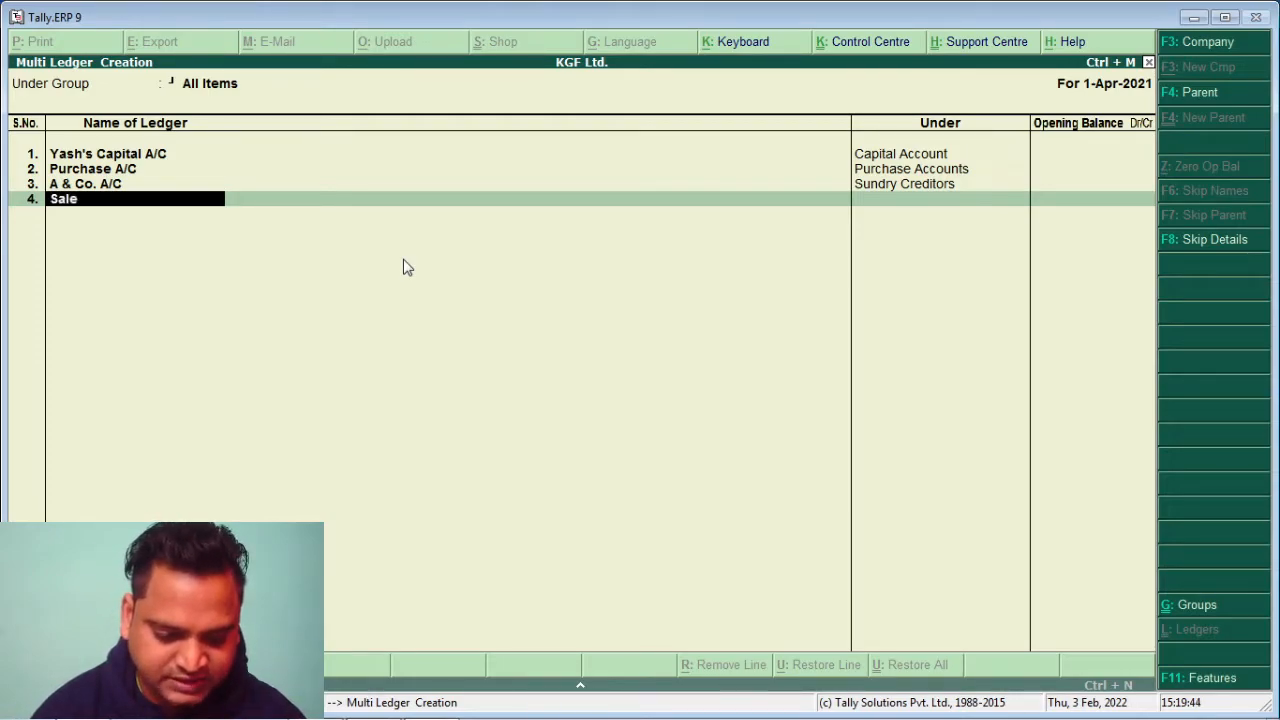
pyautogui.write('s A')
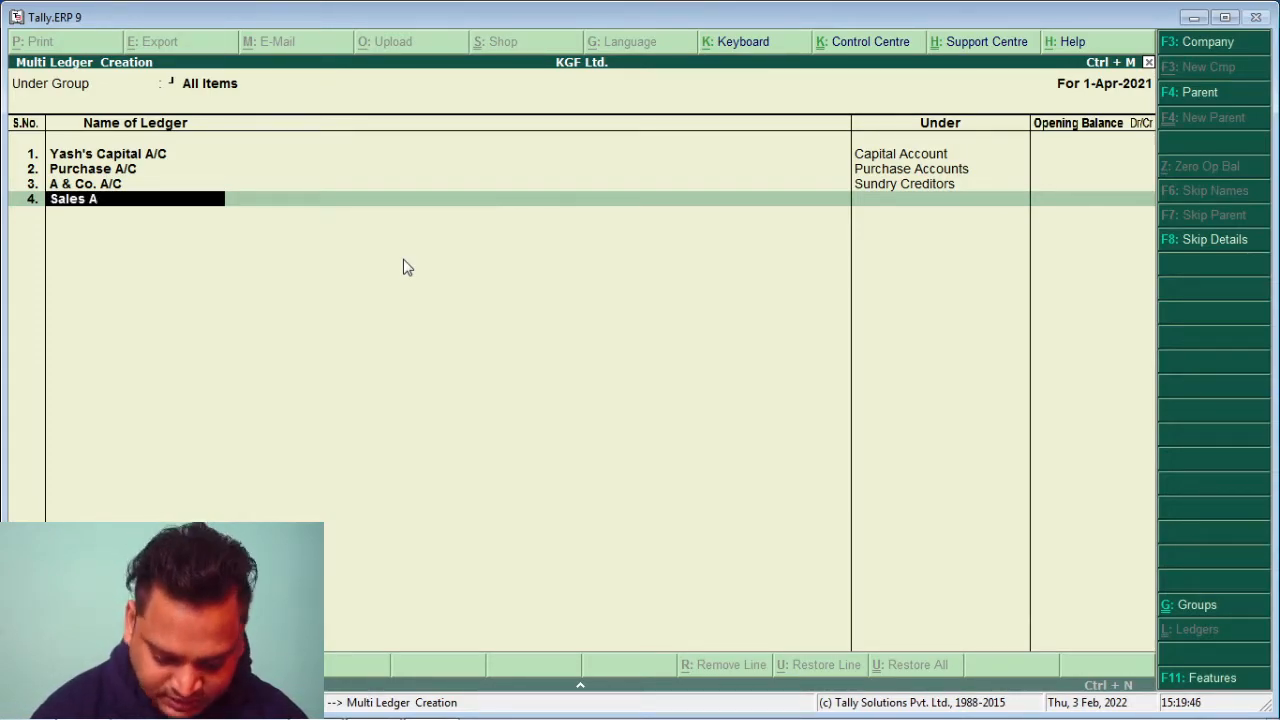
pyautogui.write('/C')
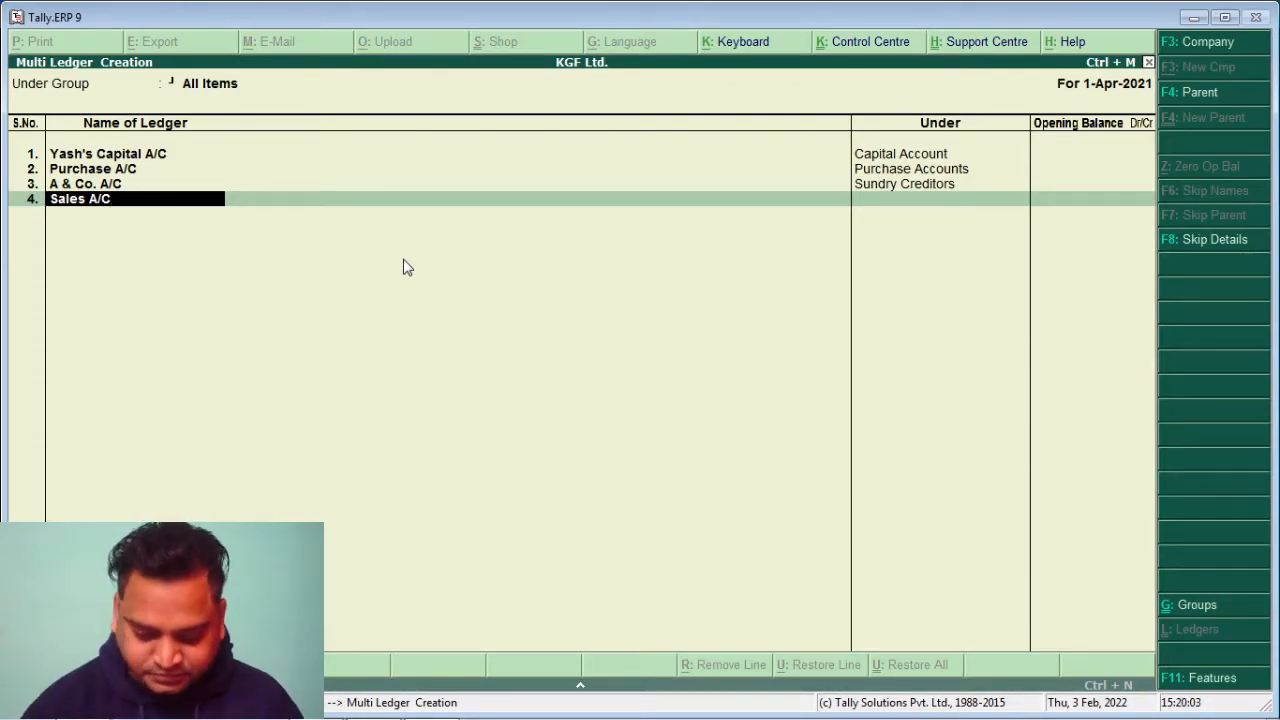
pyautogui.press('Return')
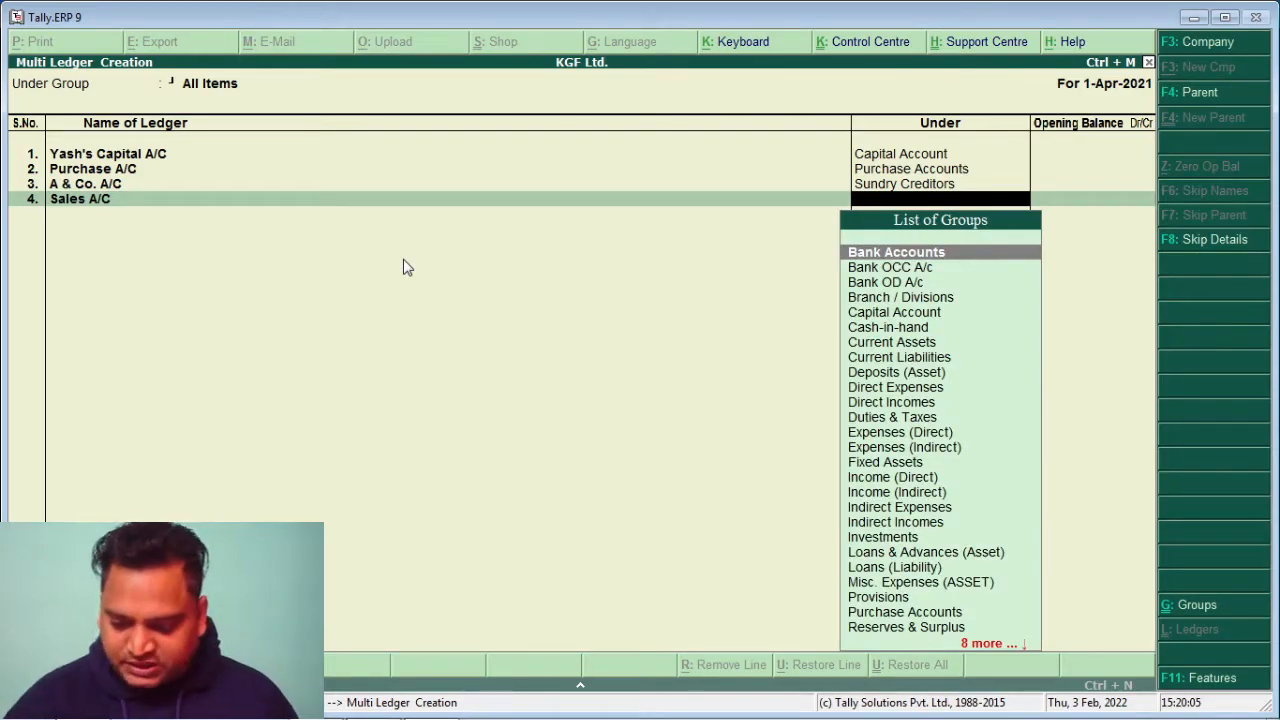
pyautogui.write('S')
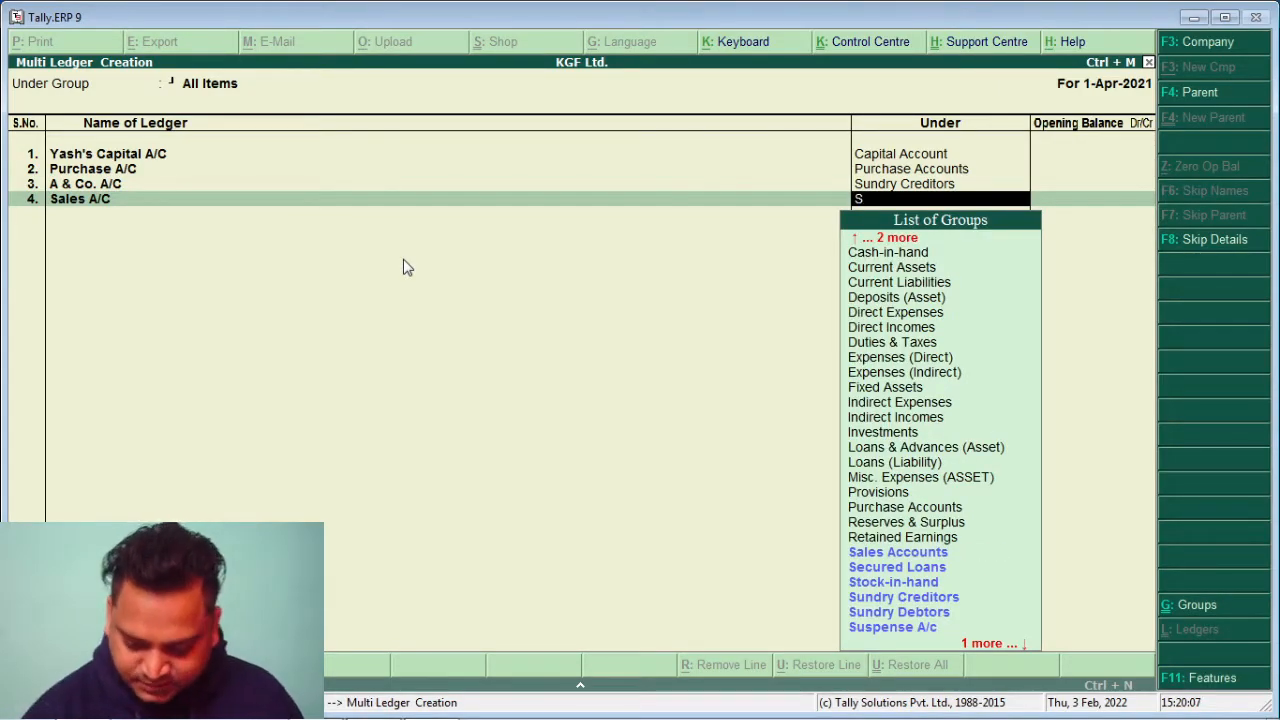
pyautogui.press('Return')
pyautogui.press('Return')
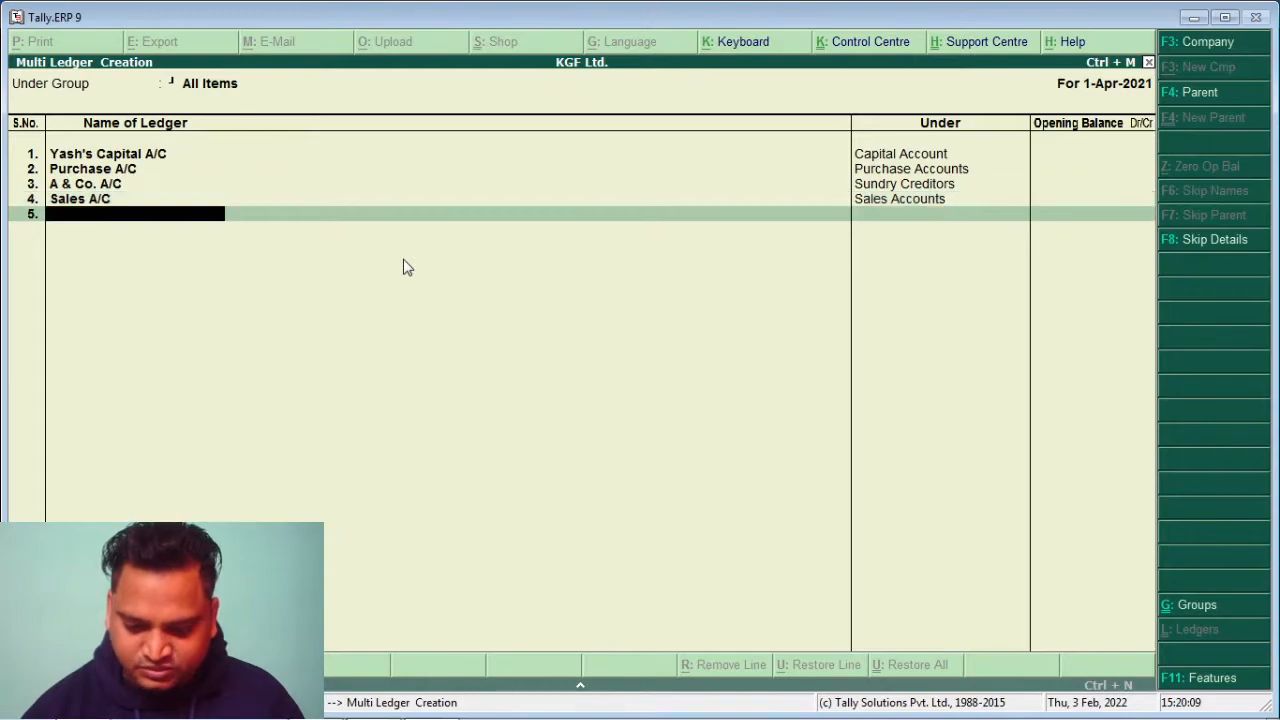
# Add B & Co. A/C under Sundry Creditors, then enter the next name, Discount Received A/C
pyautogui.write('B & Co')
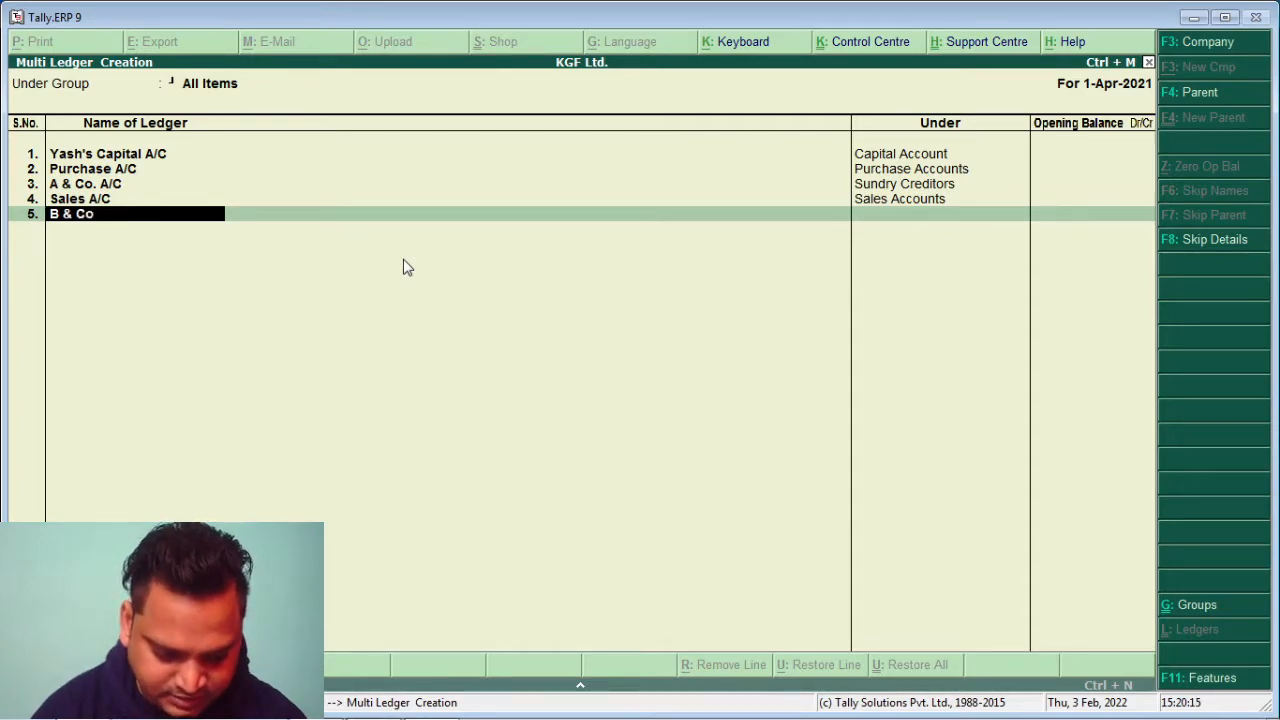
pyautogui.write('.')
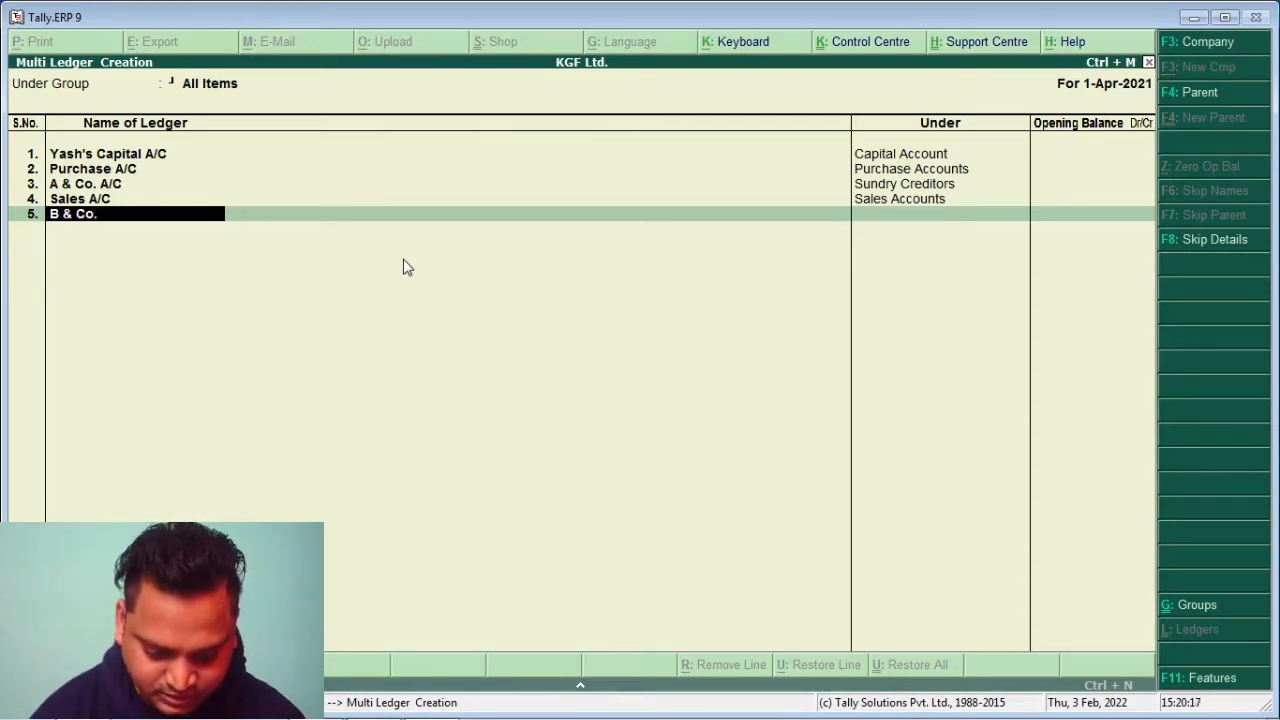
pyautogui.write(' A/c')
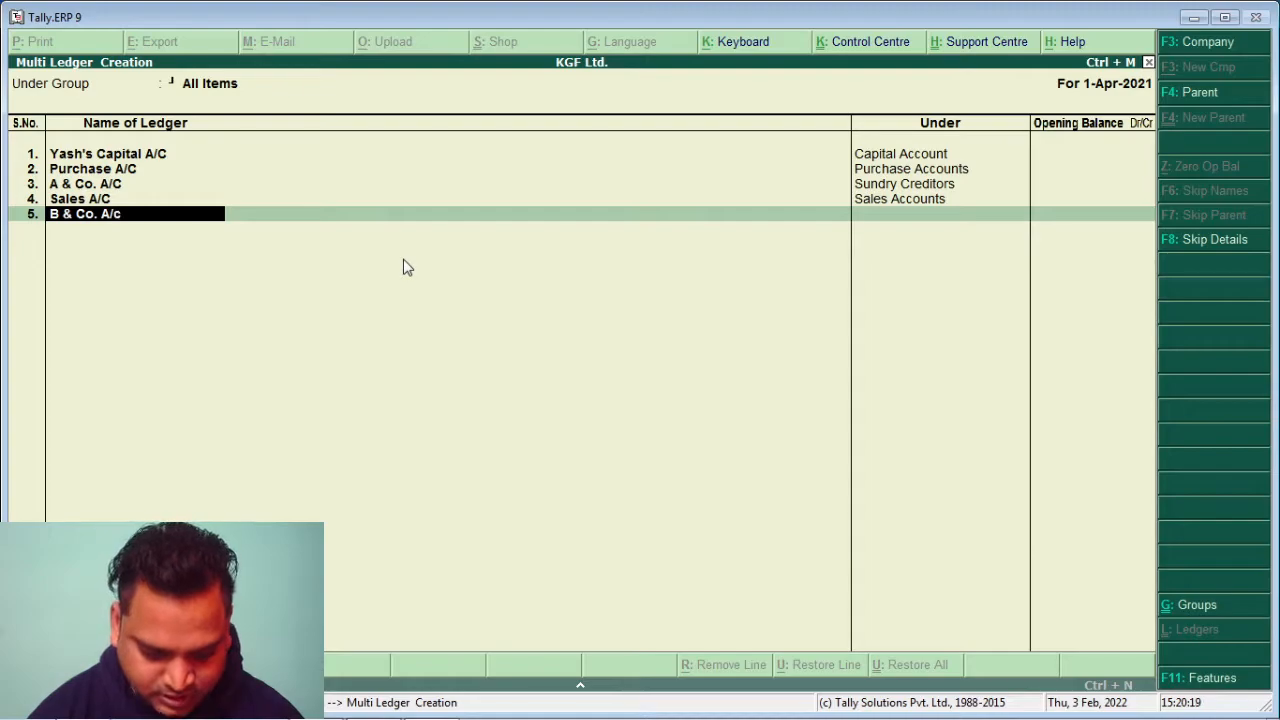
pyautogui.press('BackSpace')
pyautogui.write('C')
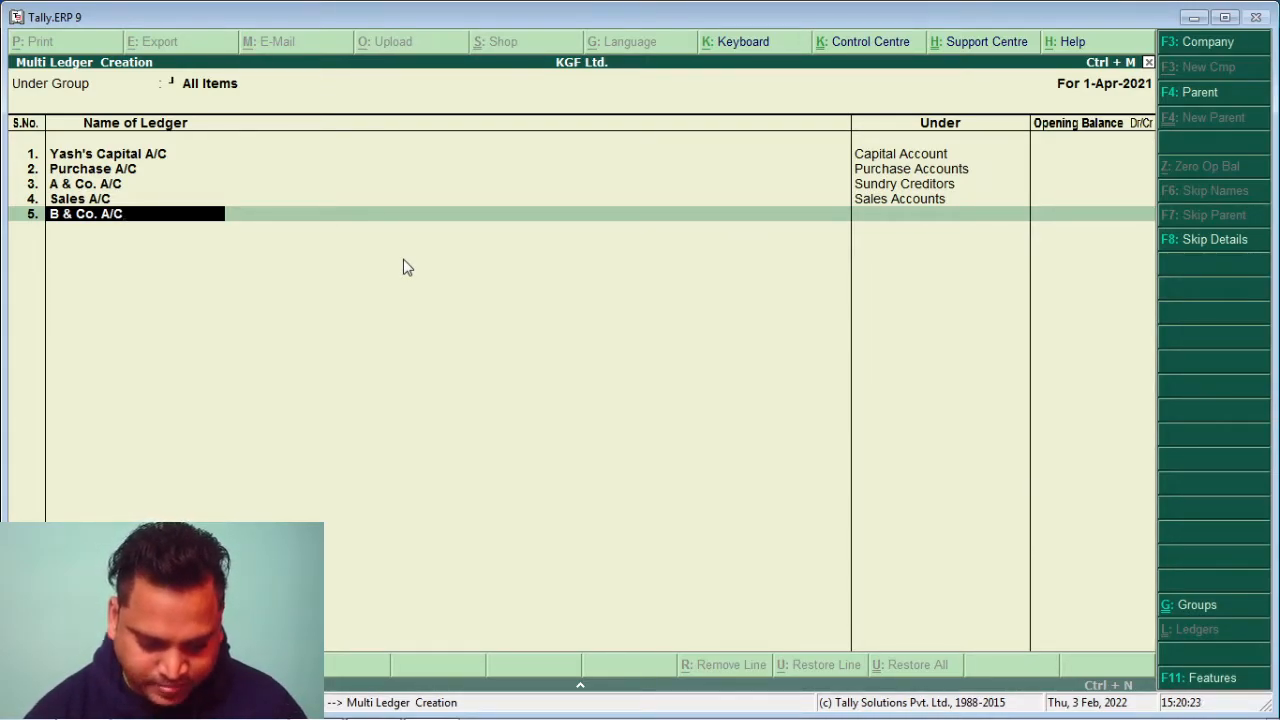
pyautogui.press('Return')
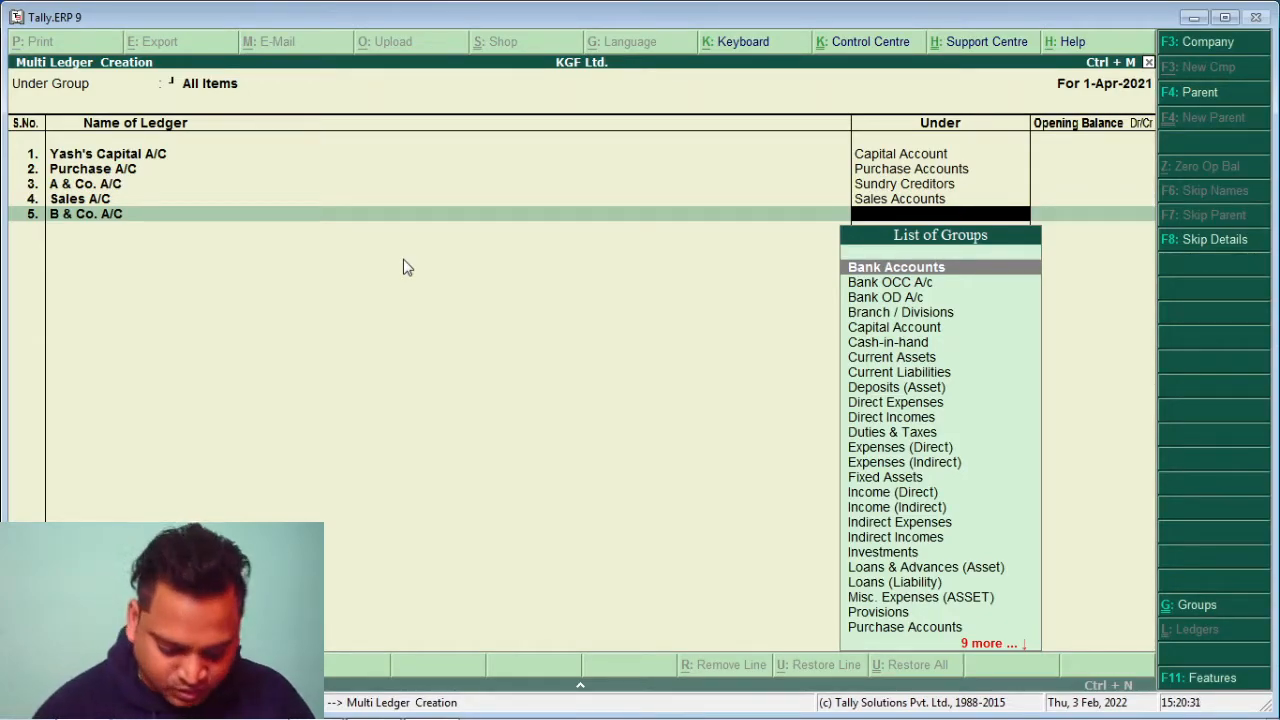
pyautogui.write('S')
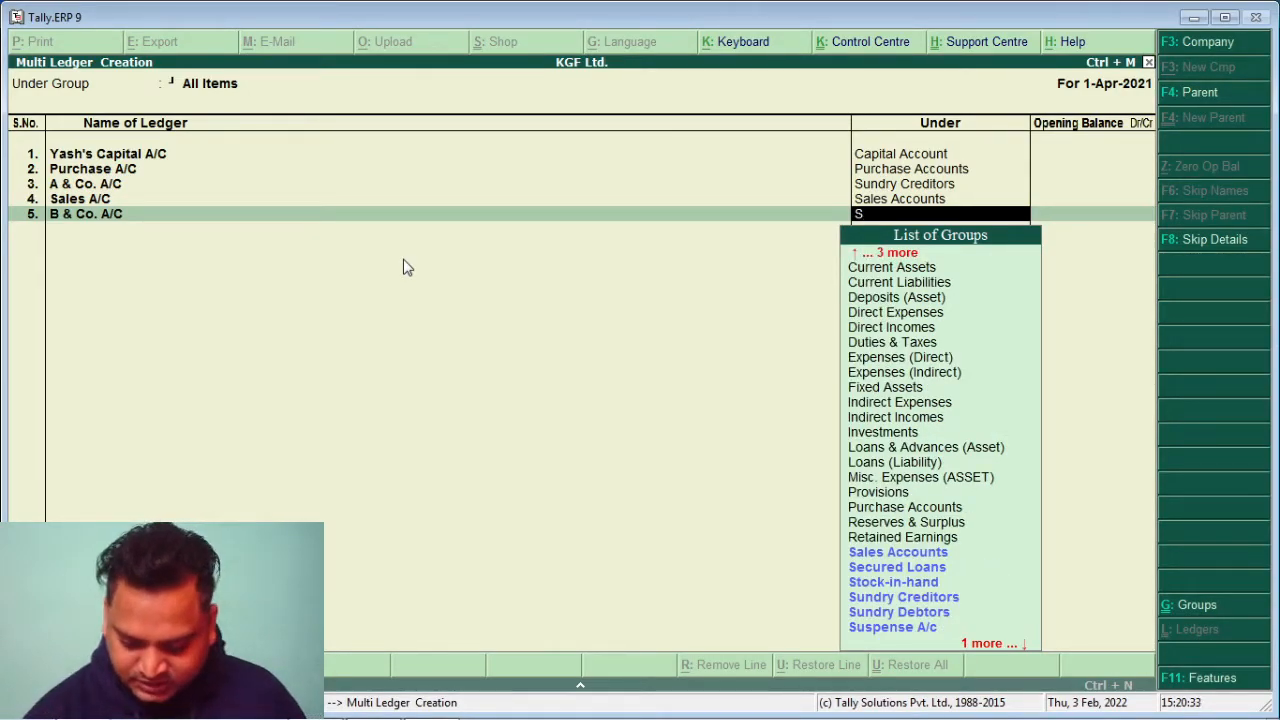
pyautogui.press('Down')
pyautogui.press('Down')
pyautogui.press('Down')
pyautogui.press('Down')
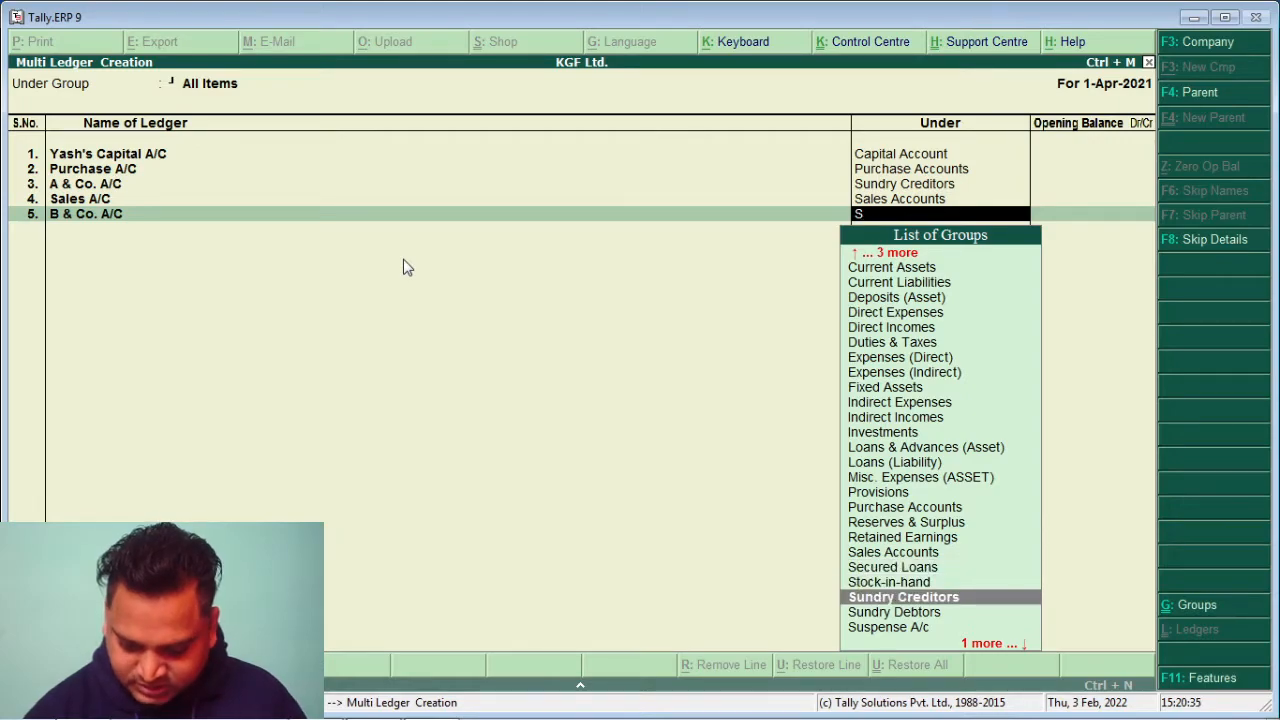
pyautogui.press('Return')
pyautogui.press('Return')
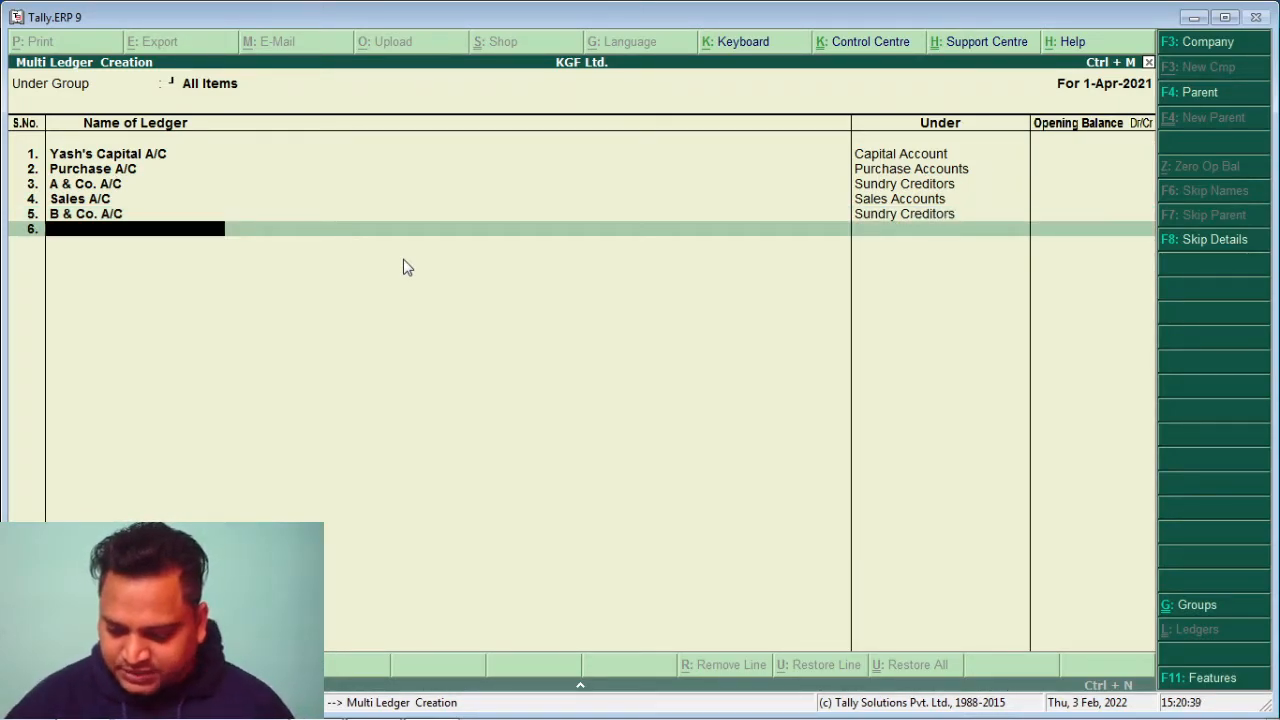
pyautogui.write('Disc')
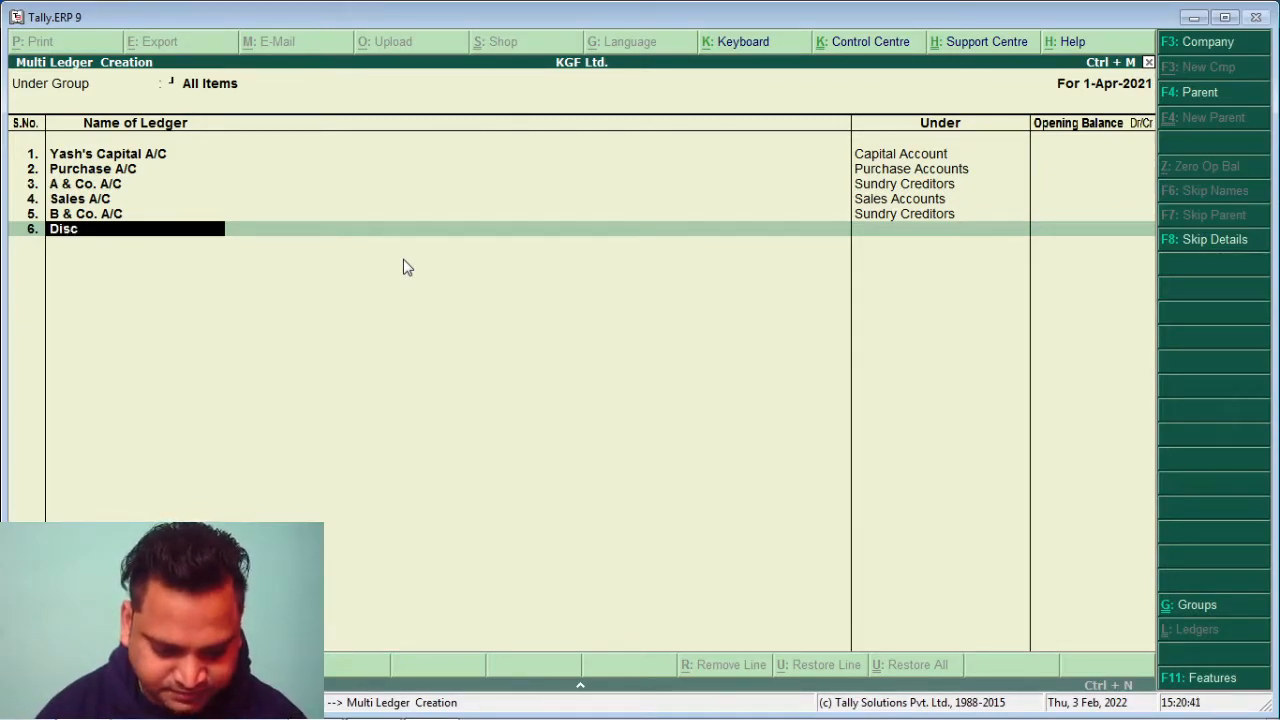
pyautogui.write('ount Rec')
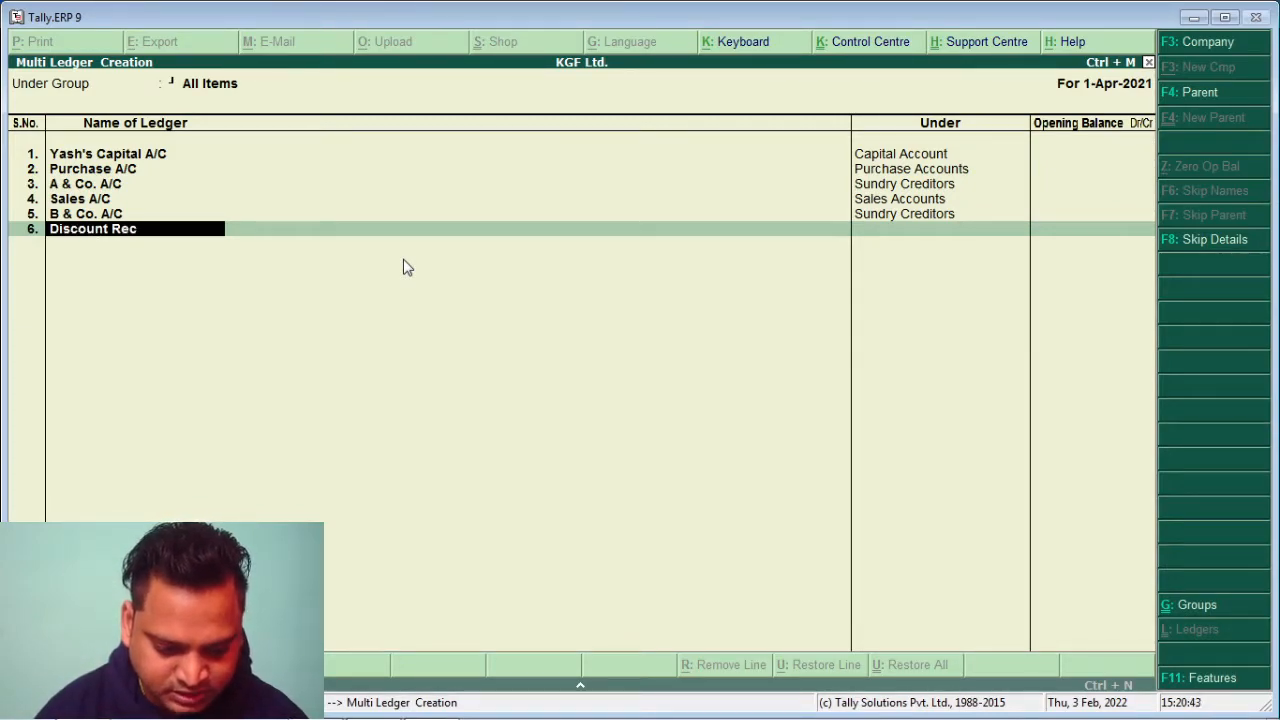
pyautogui.write('eived')
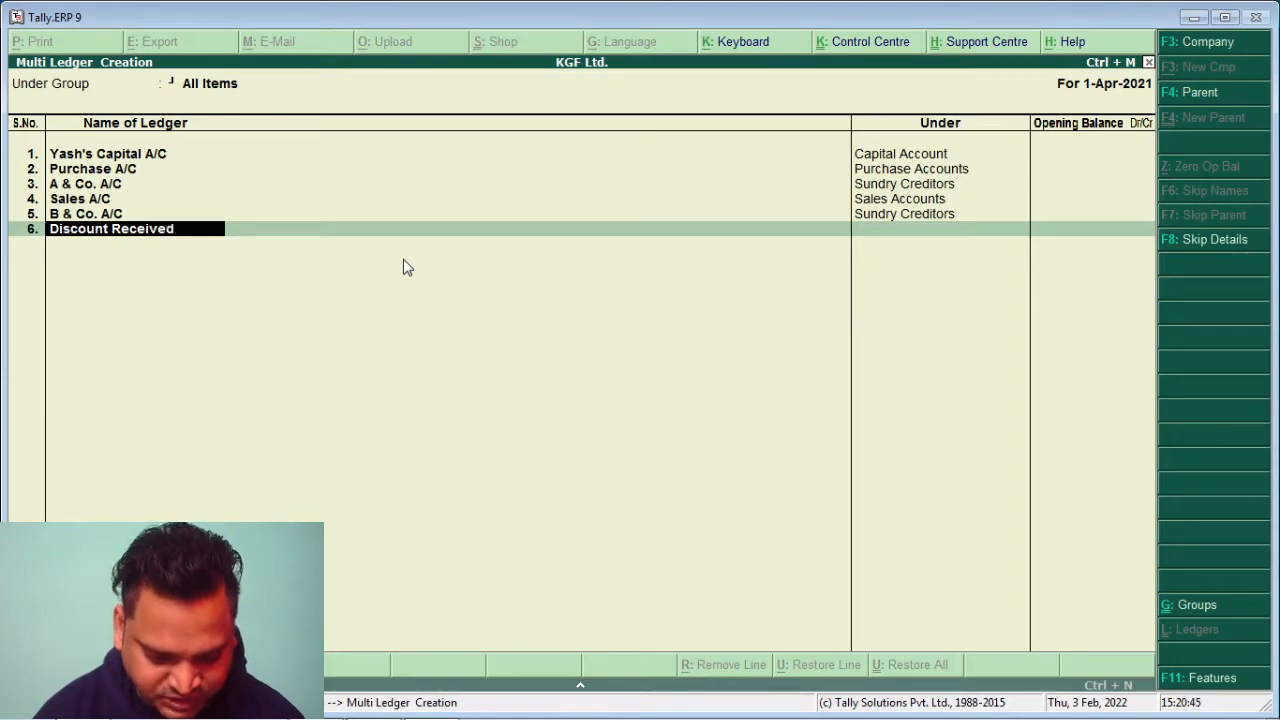
pyautogui.write(' A/C')
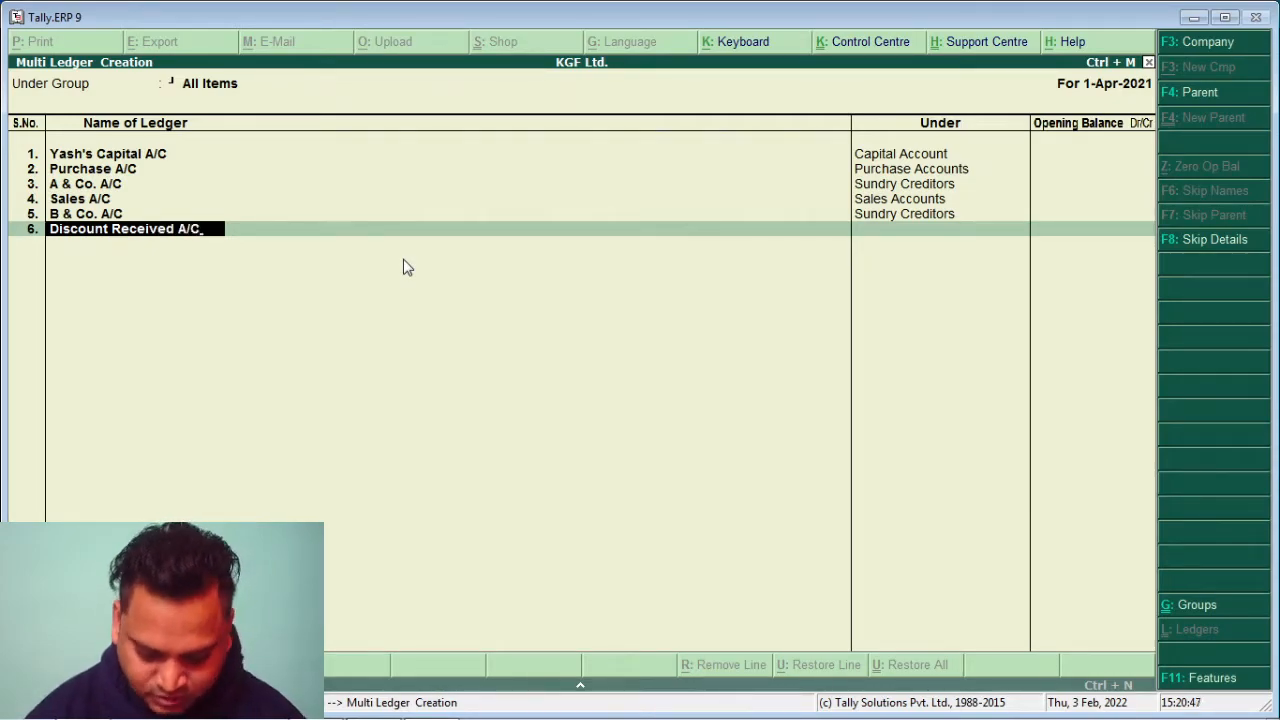
# Assign Discount Received A/C to the Indirect Incomes group and move to the next ledger row
pyautogui.press('Return')
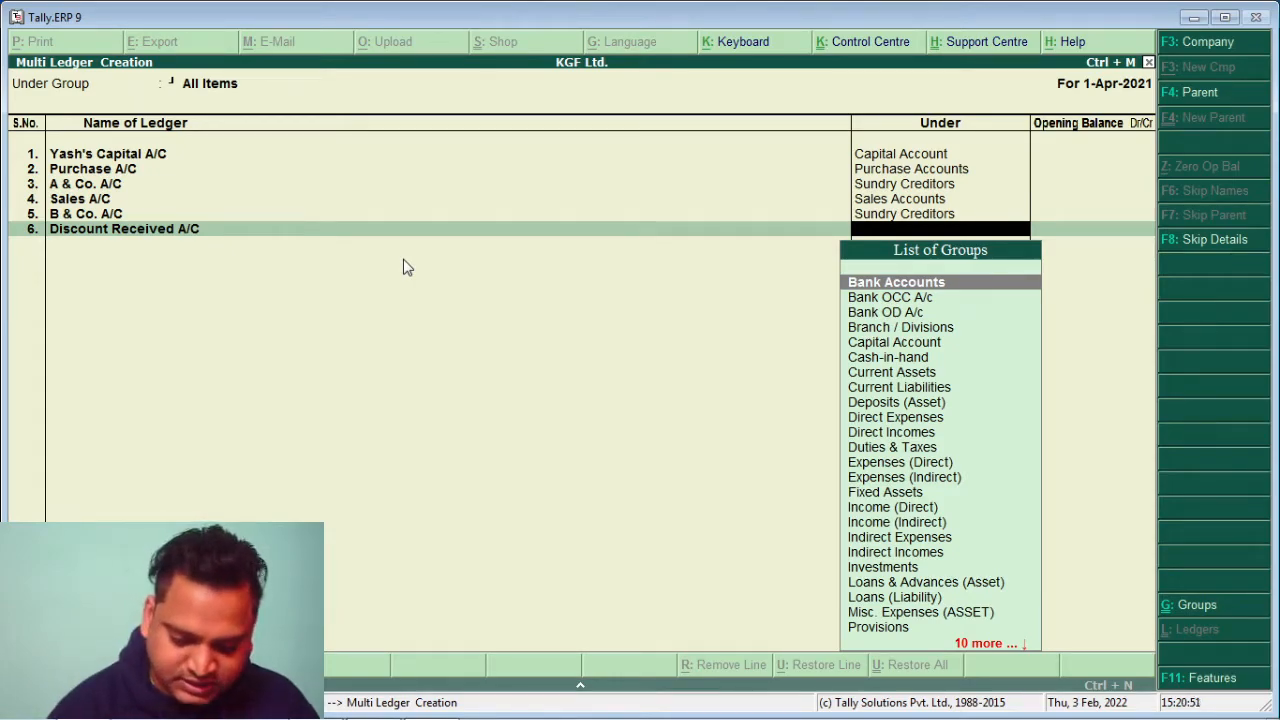
pyautogui.write('i')
pyautogui.press('Down')
pyautogui.press('Down')
pyautogui.press('Down')
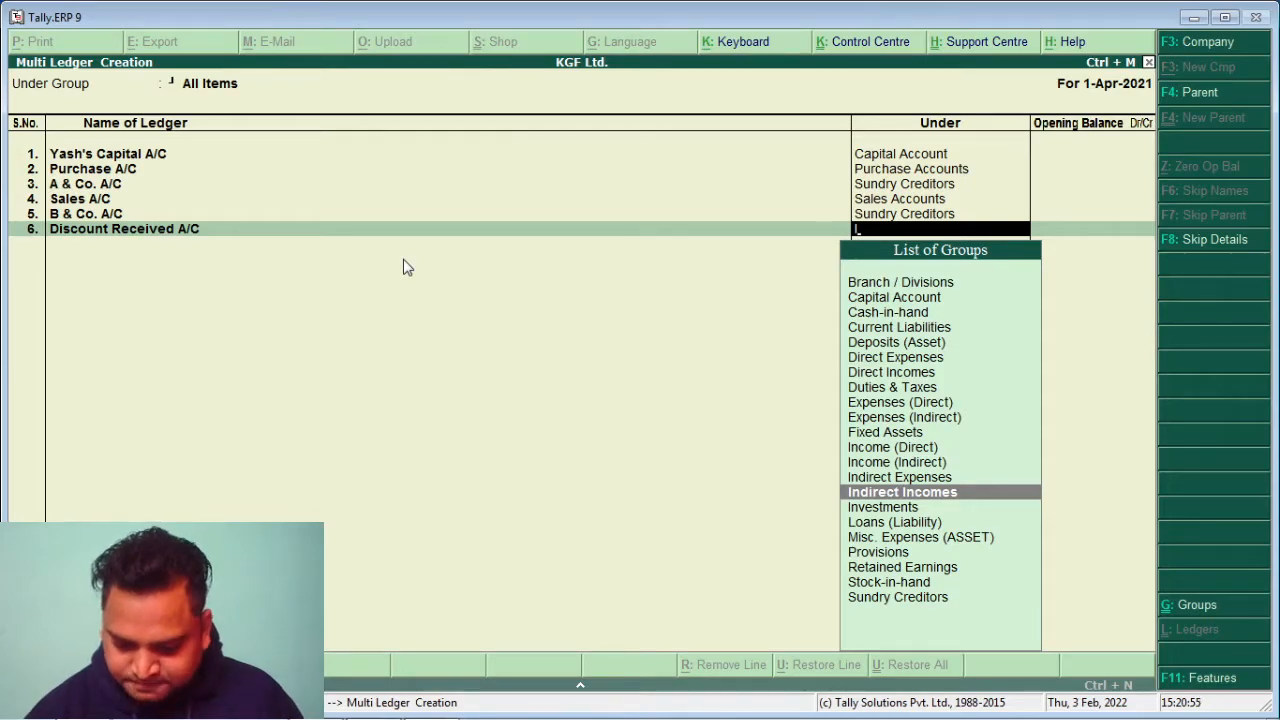
pyautogui.press('Return')
pyautogui.press('Return')
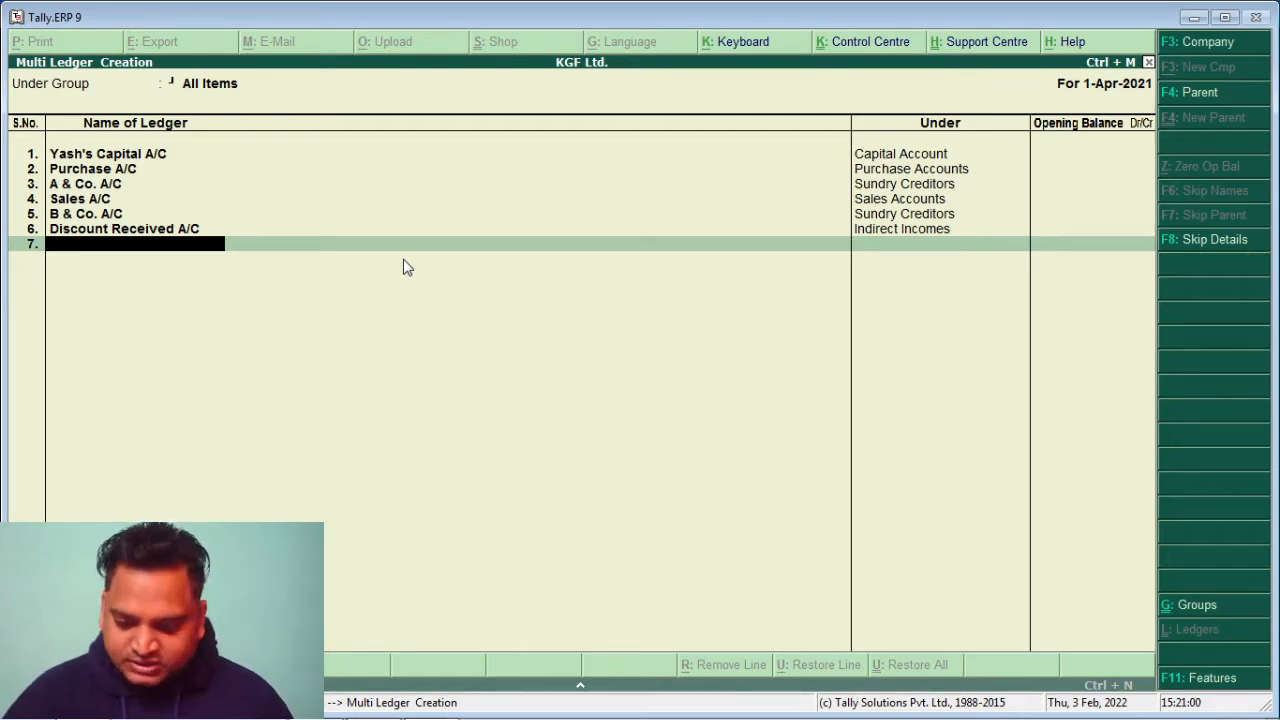
# Add ledger C & Co. A/C under Sundry Debtors with no opening balance
pyautogui.write('C & Co. A/C')
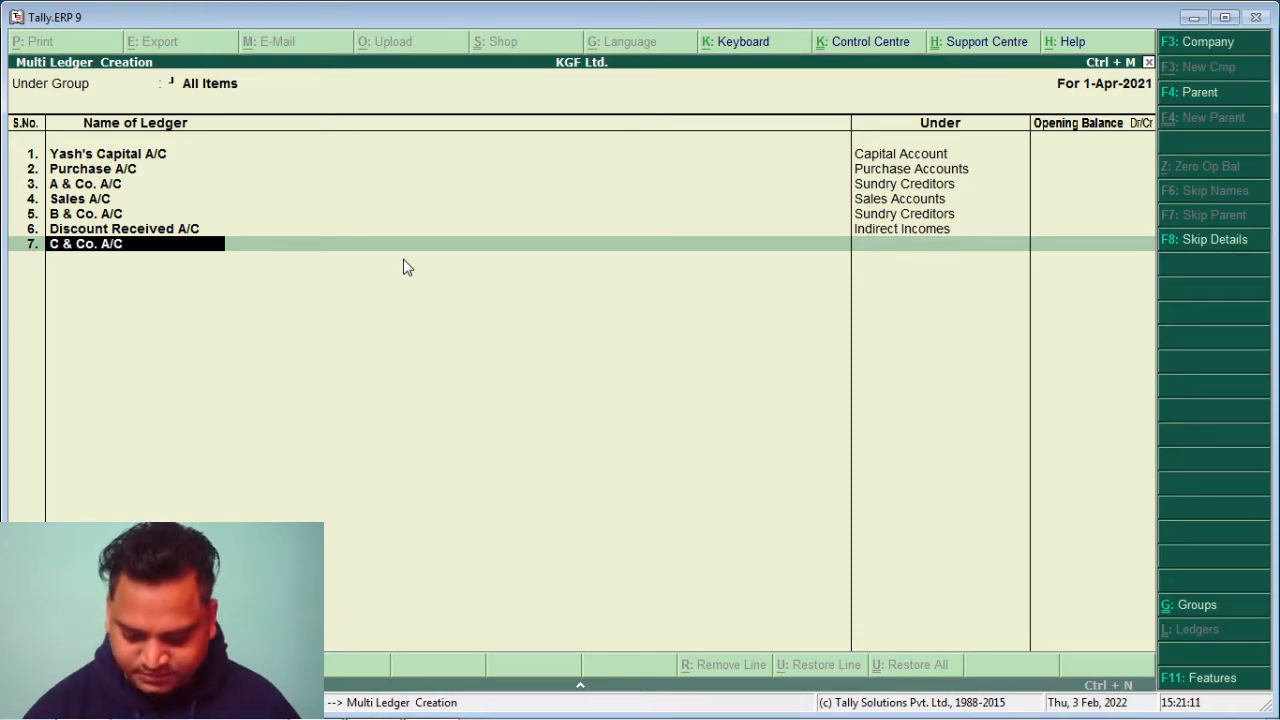
pyautogui.press('Return')
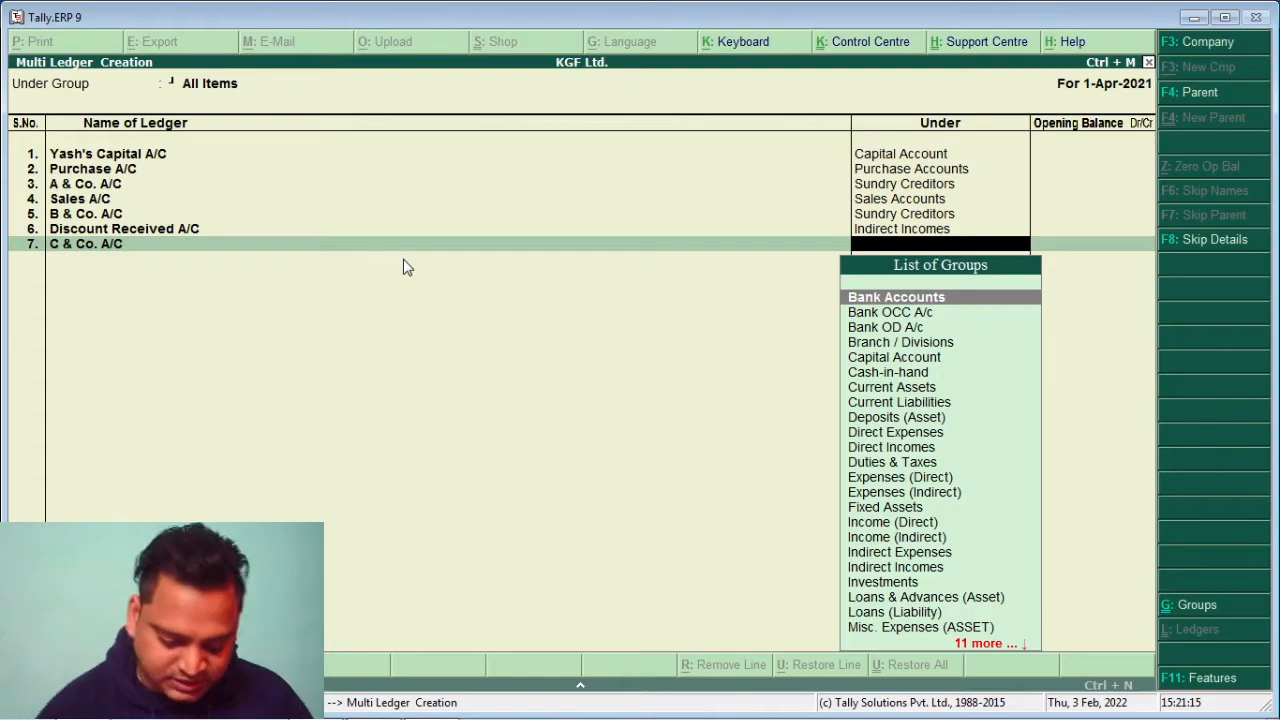
pyautogui.write('S')
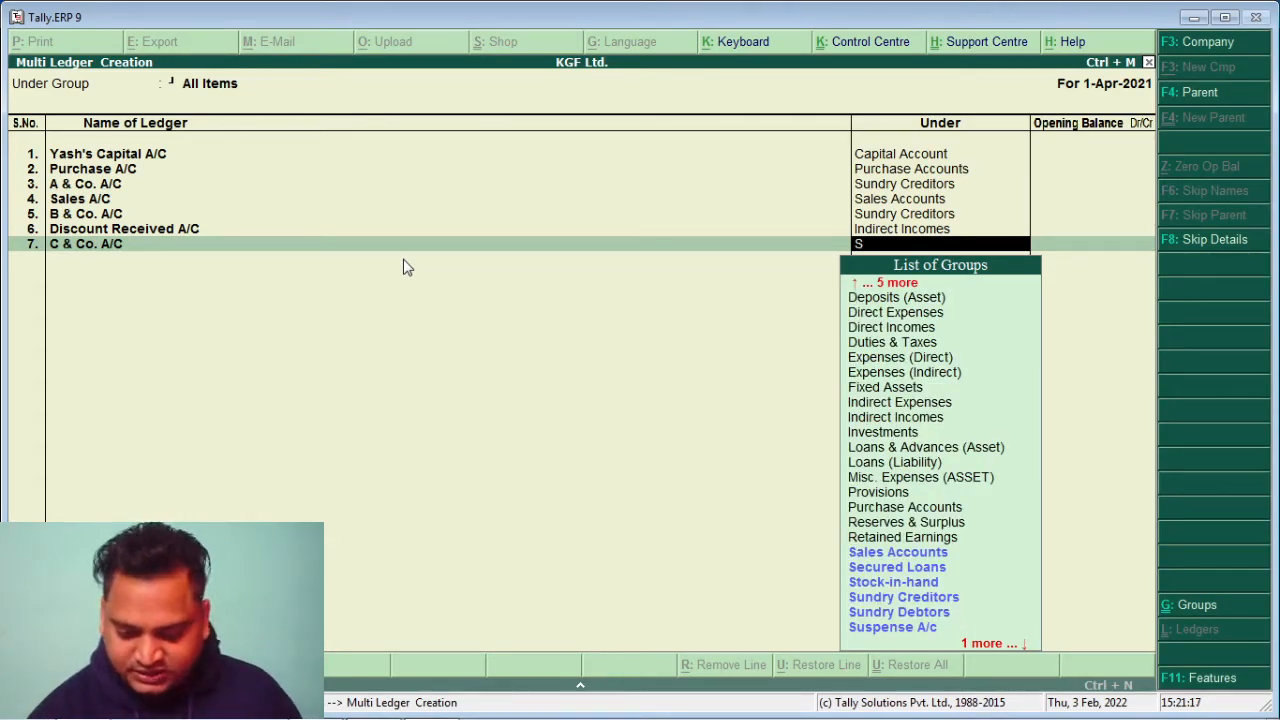
pyautogui.press('Down')
pyautogui.press('Down')
pyautogui.press('Down')
pyautogui.press('Down')
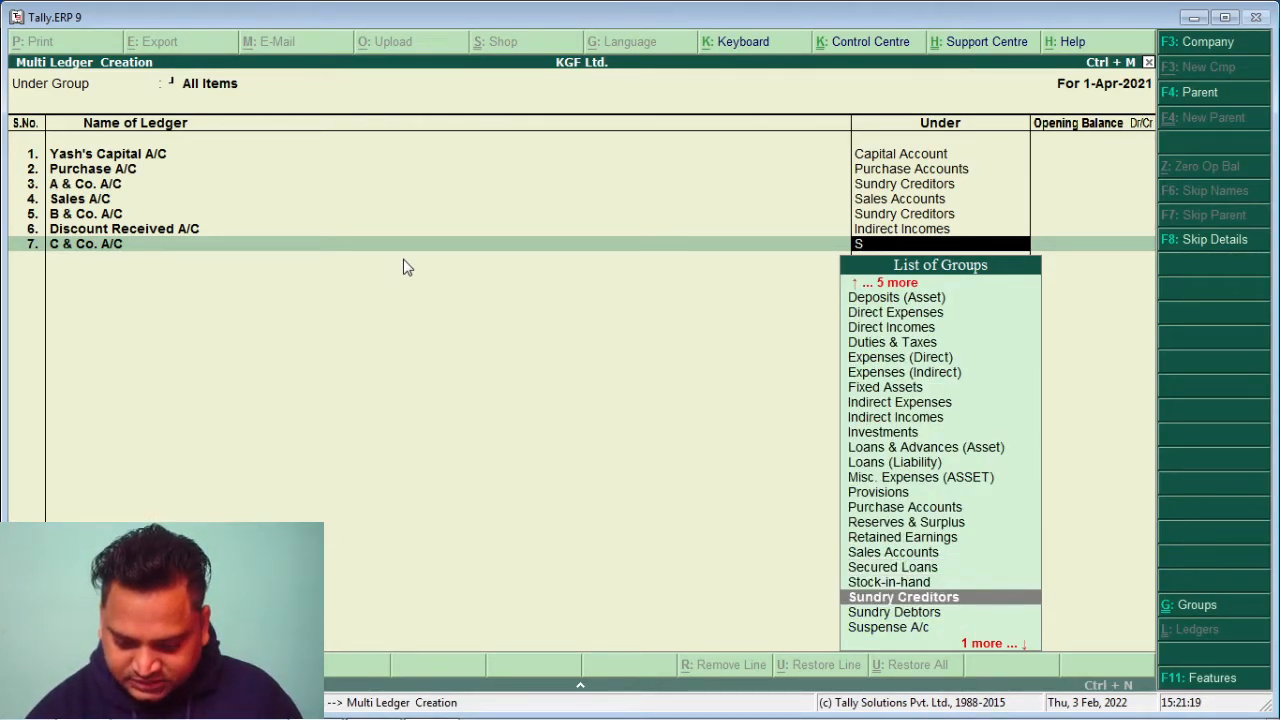
pyautogui.press('Return')
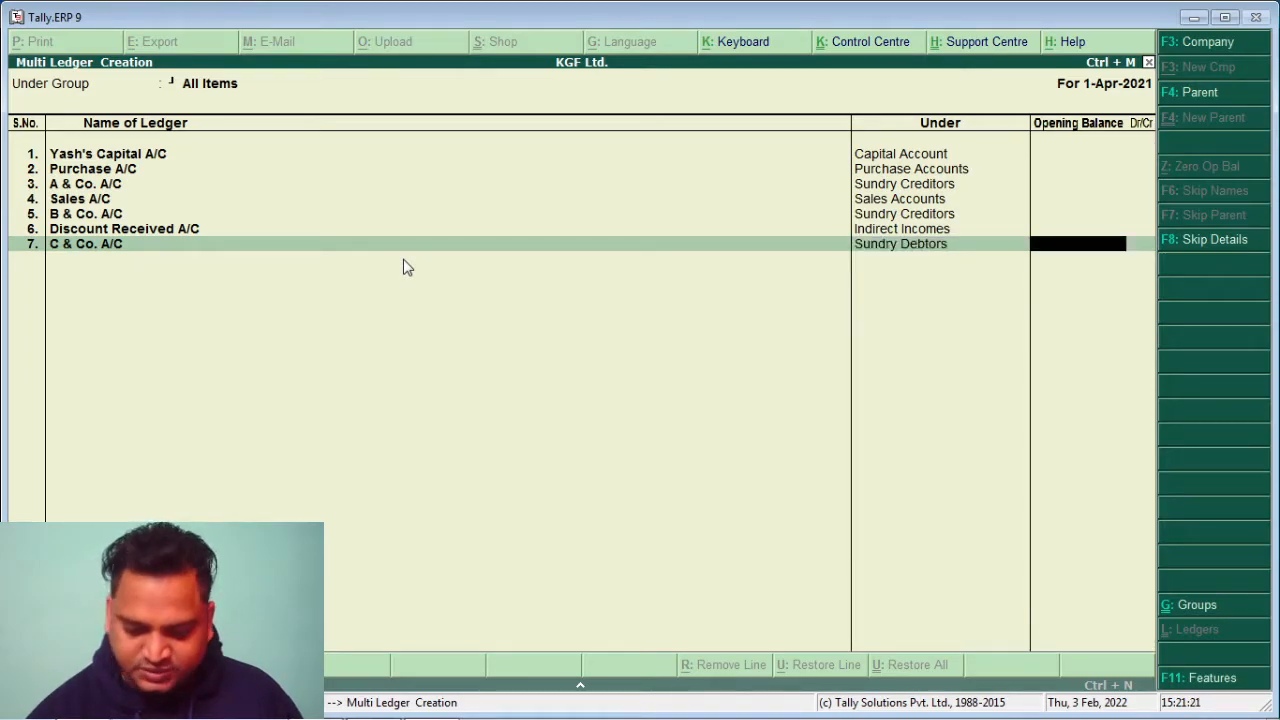
pyautogui.press('Return')
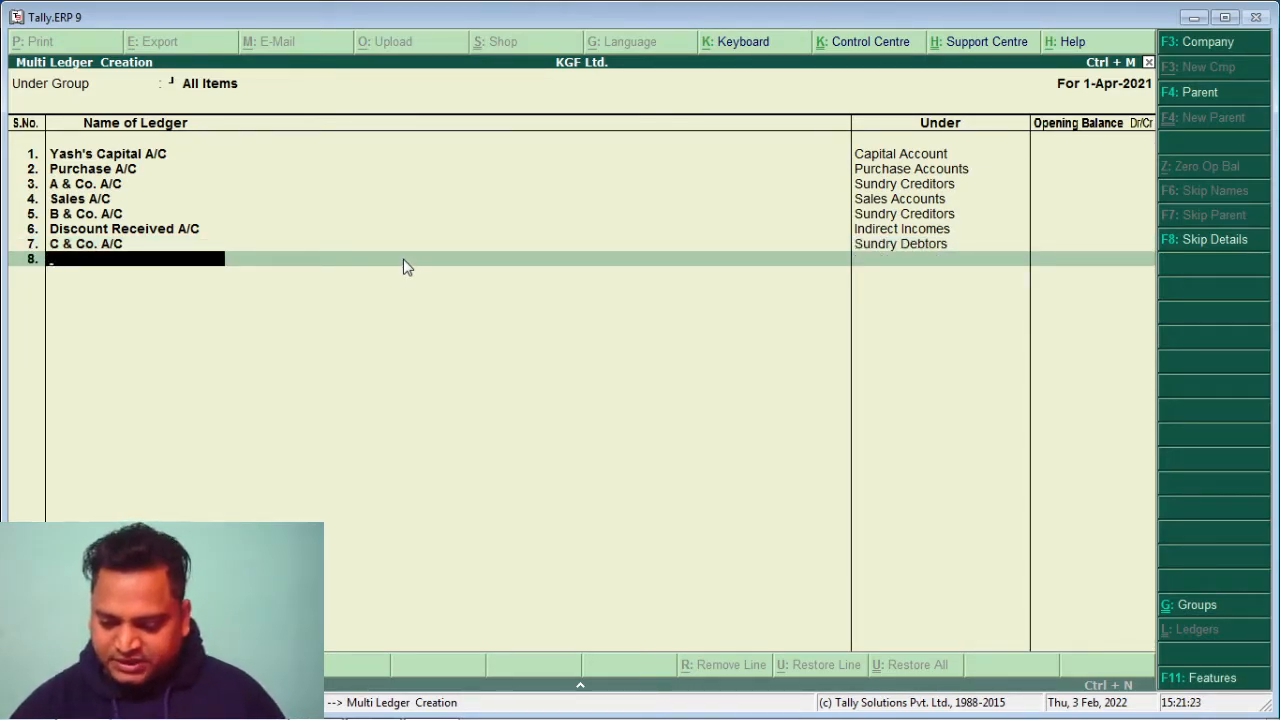
pyautogui.moveTo(877, 718)
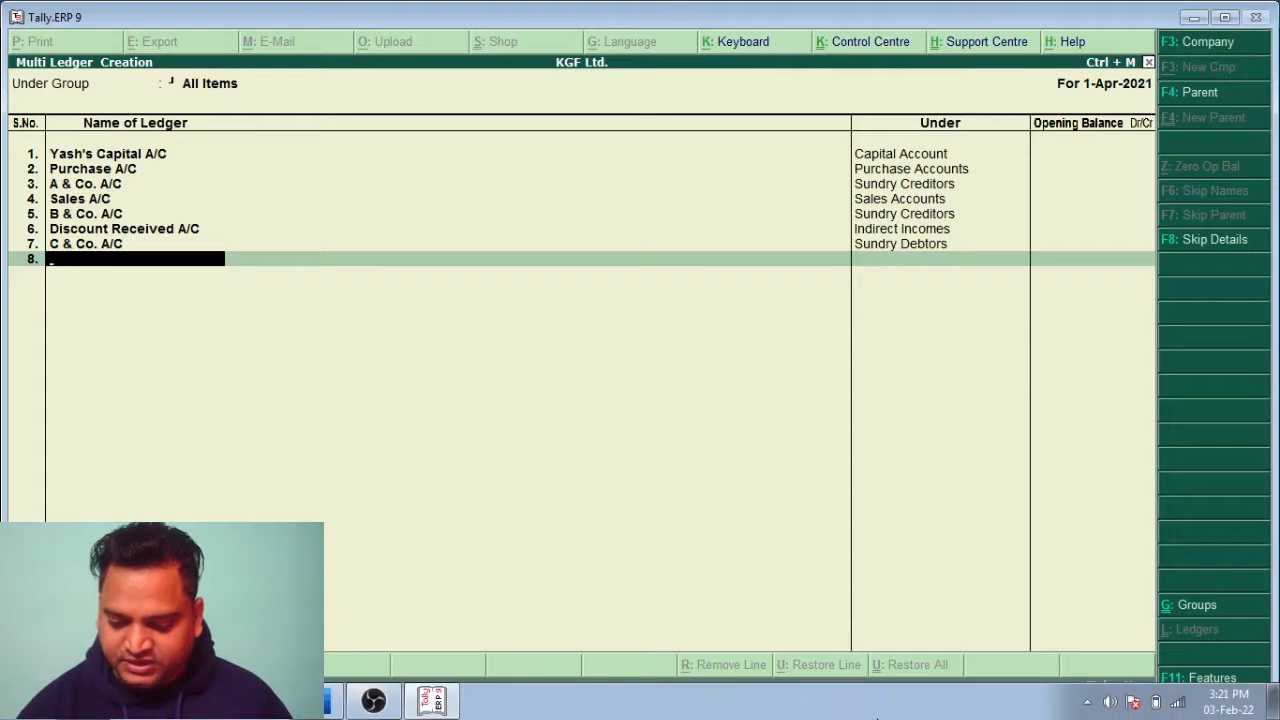
# Add ledger Purchase Return A/C under Purchase Accounts and open the ninth row
pyautogui.write('Purchase Retur')
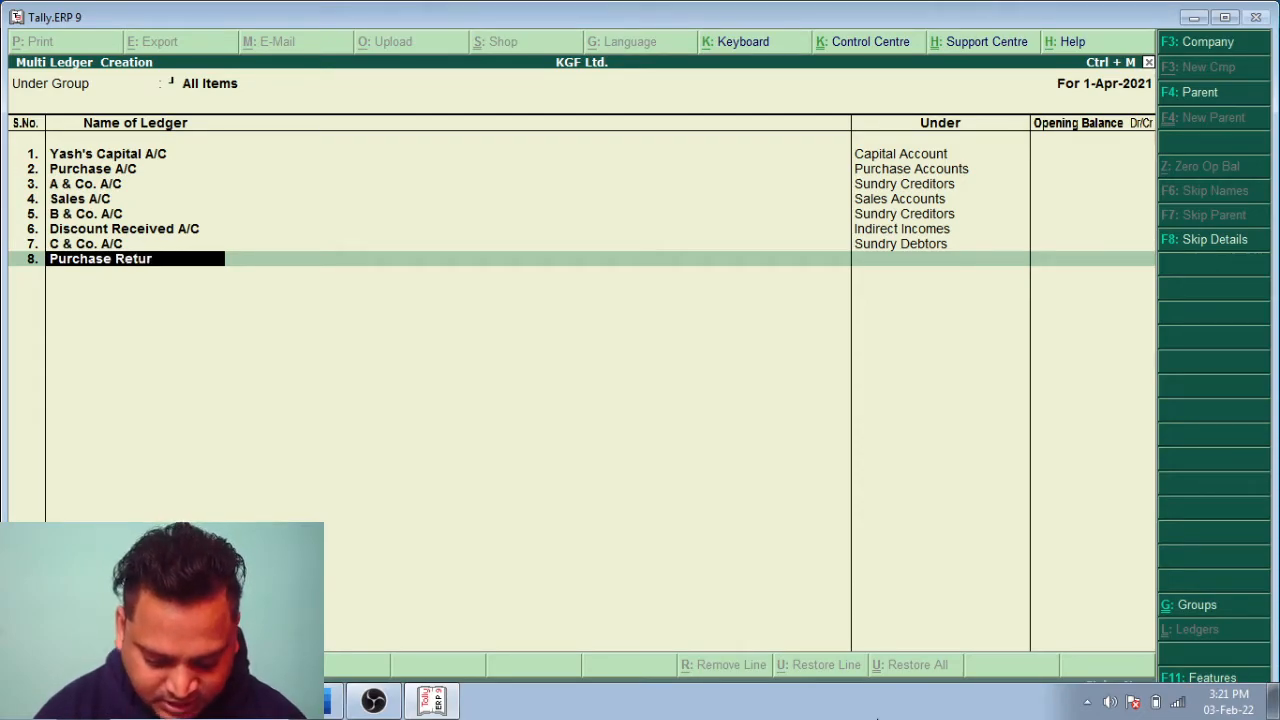
pyautogui.write('n A/C')
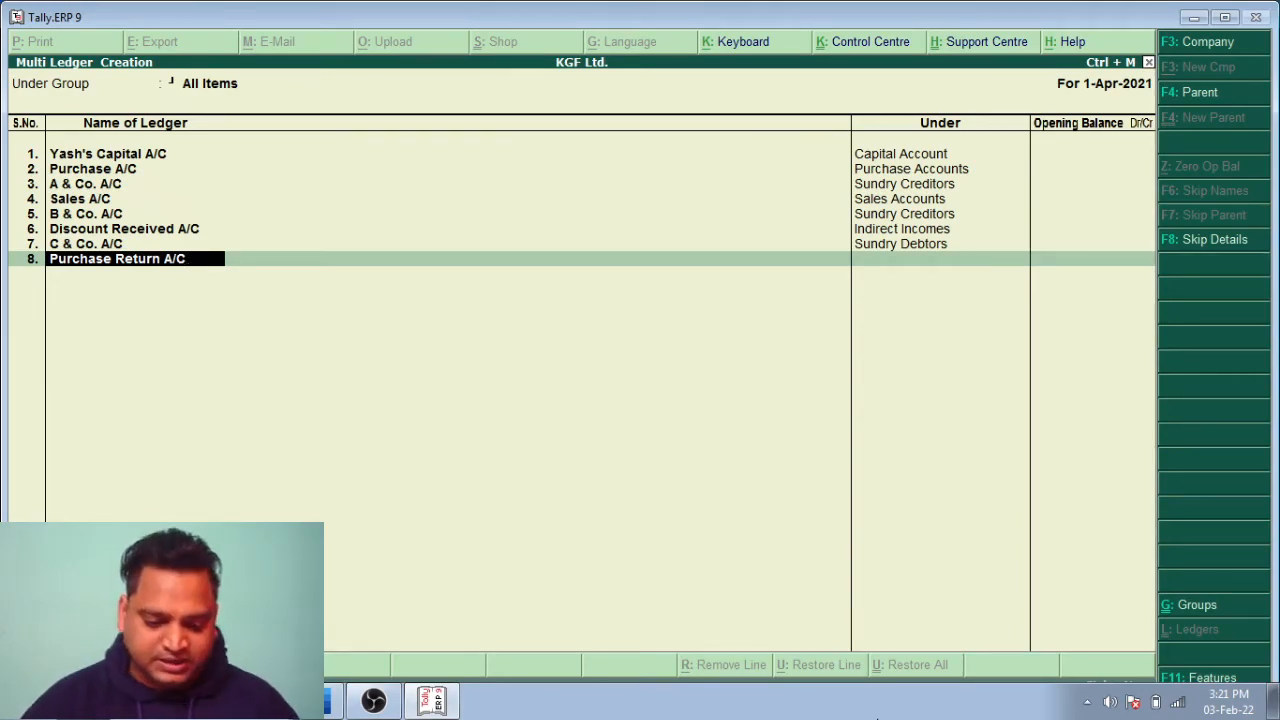
pyautogui.press('Return')
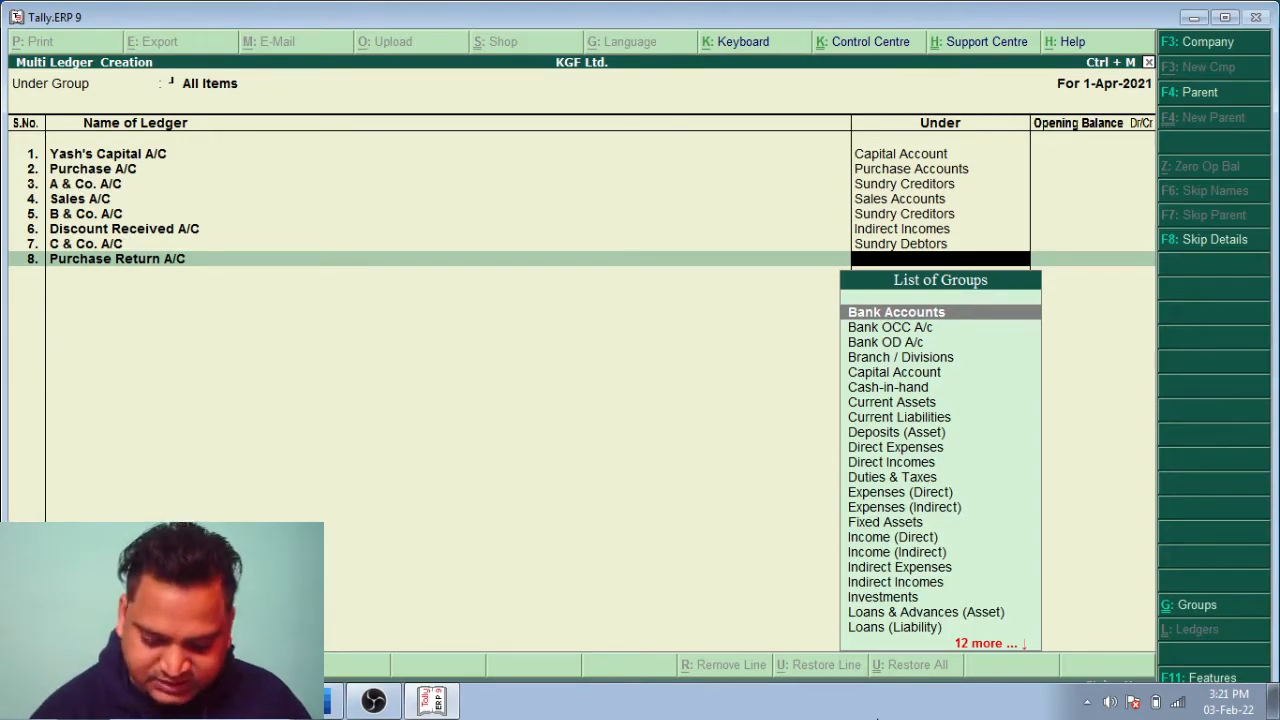
pyautogui.write('P')
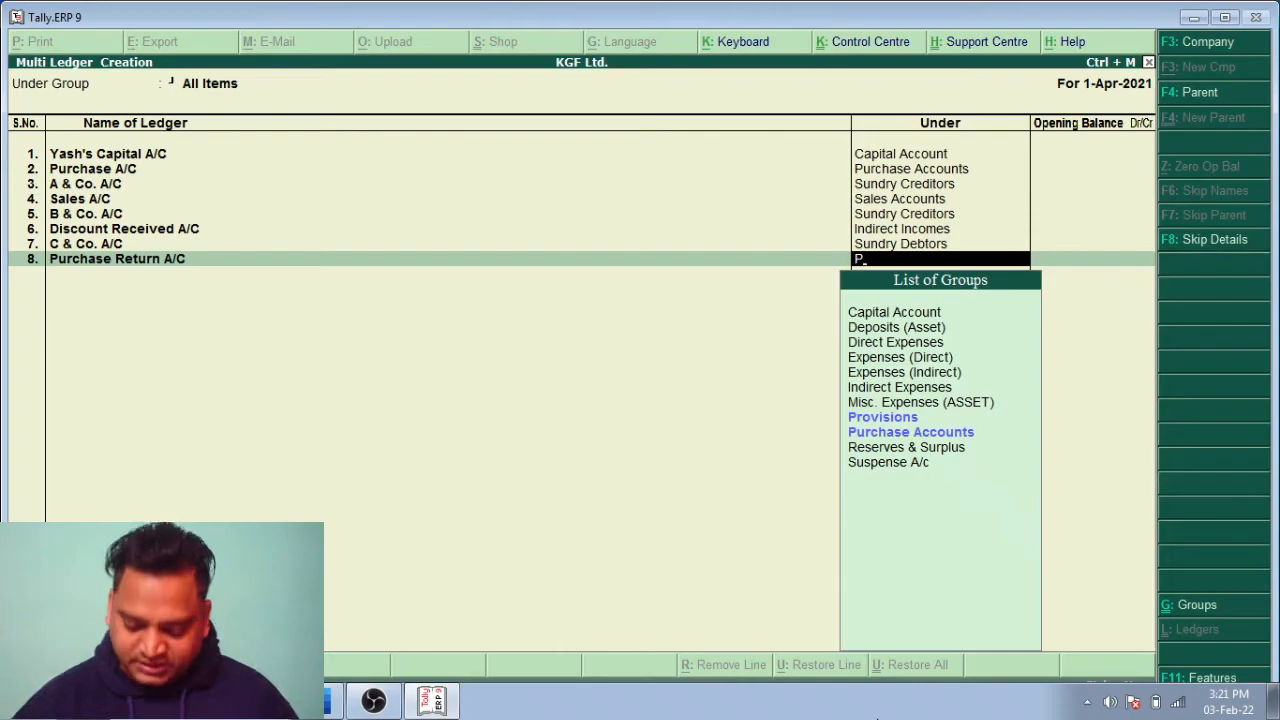
pyautogui.press('Down')
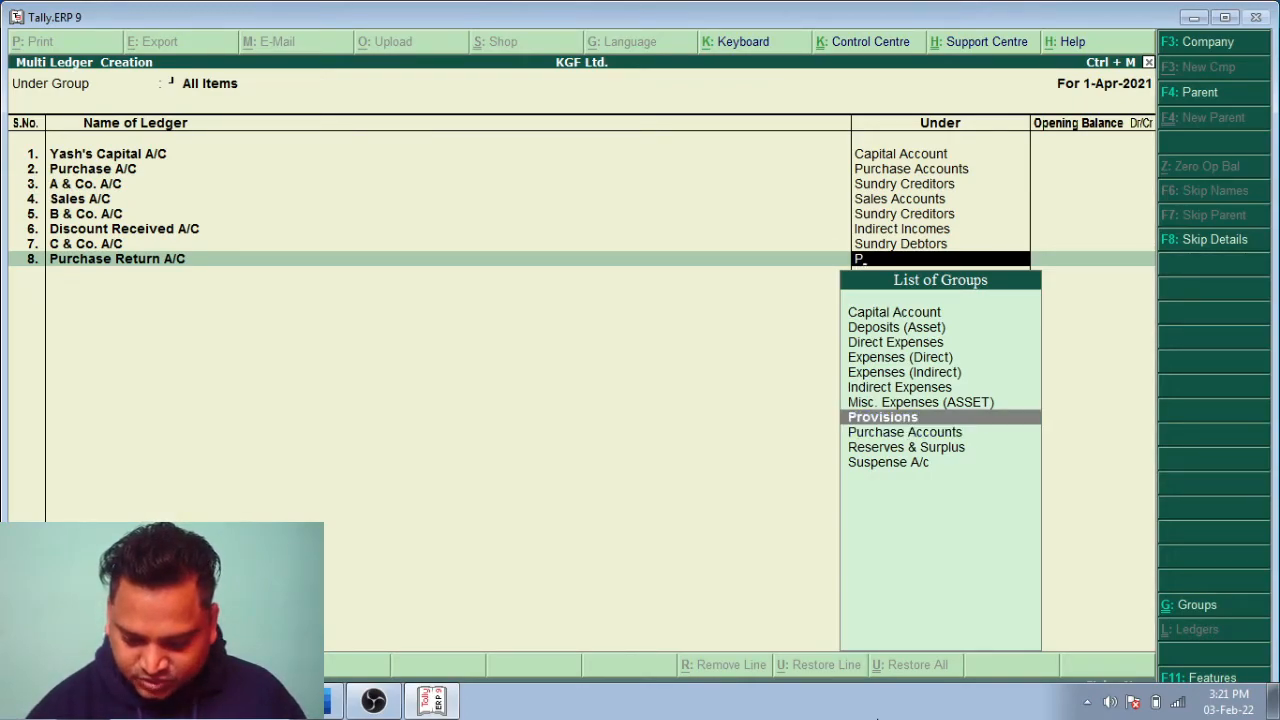
pyautogui.press('Down')
pyautogui.press('Return')
pyautogui.press('Return')
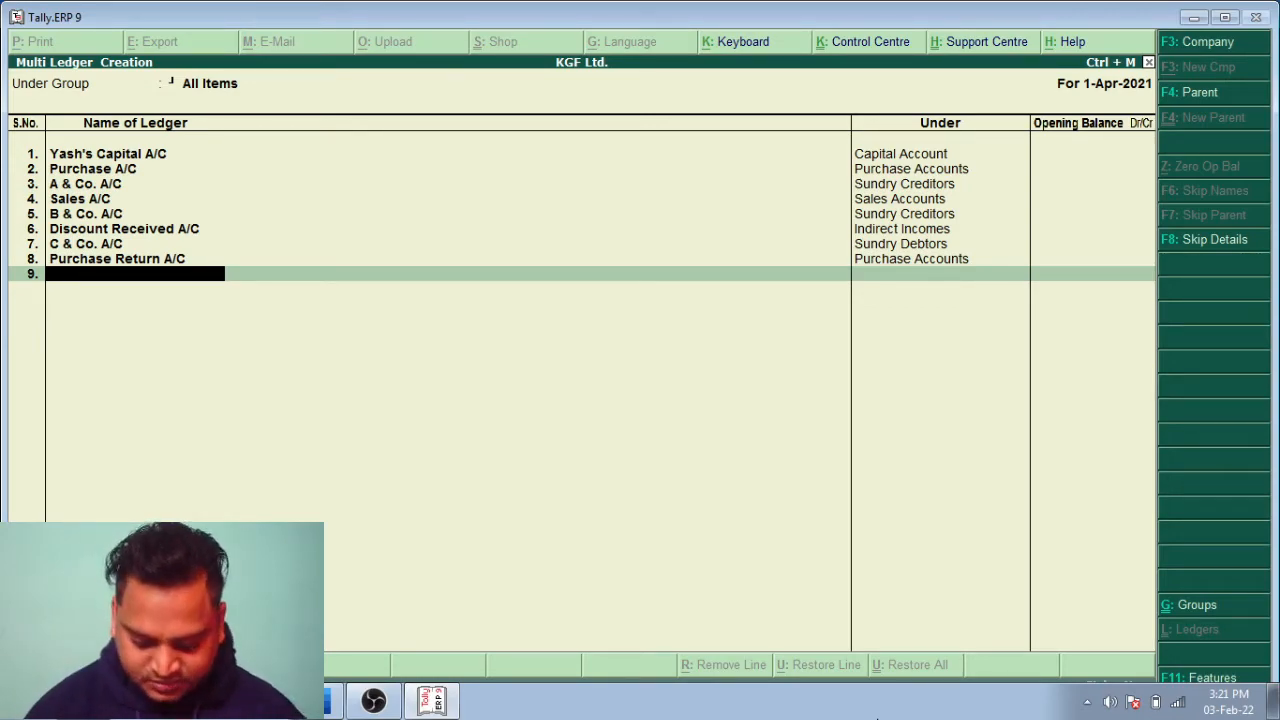
# Add ledger Stationery A/C under Indirect Expenses and open row 10
pyautogui.write('Stat')
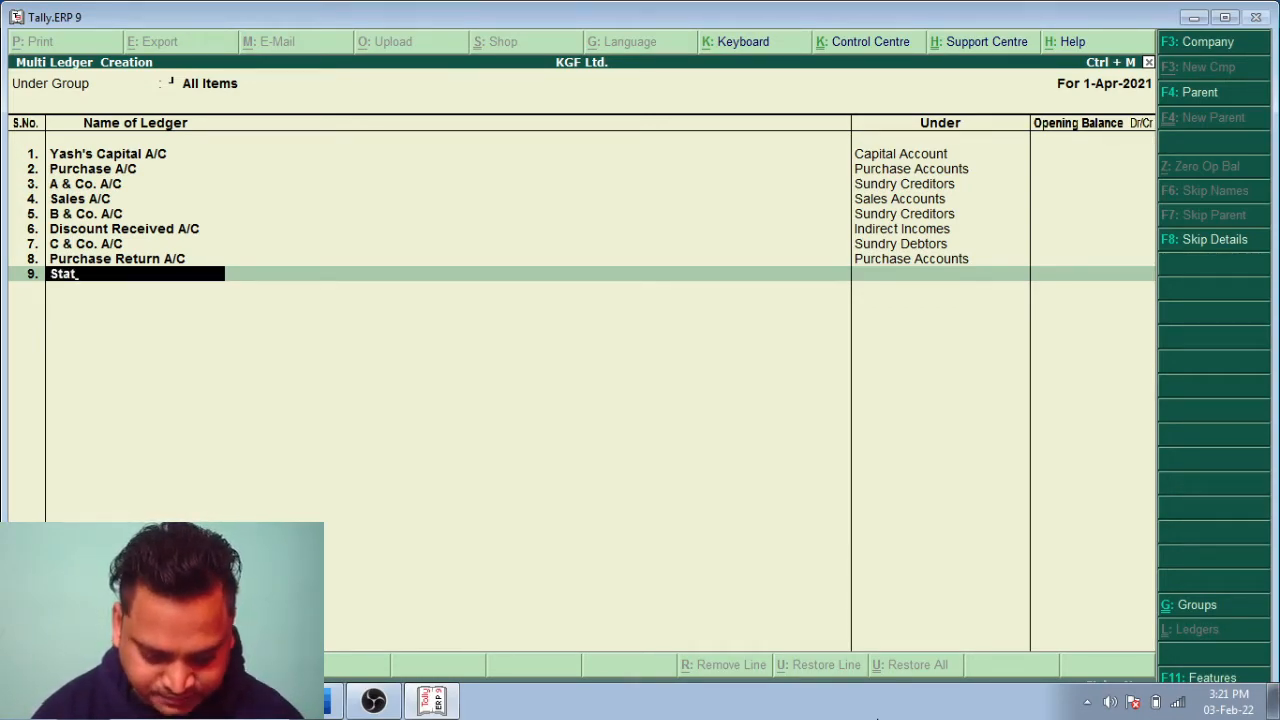
pyautogui.write('ionery A/C')
pyautogui.press('Return')
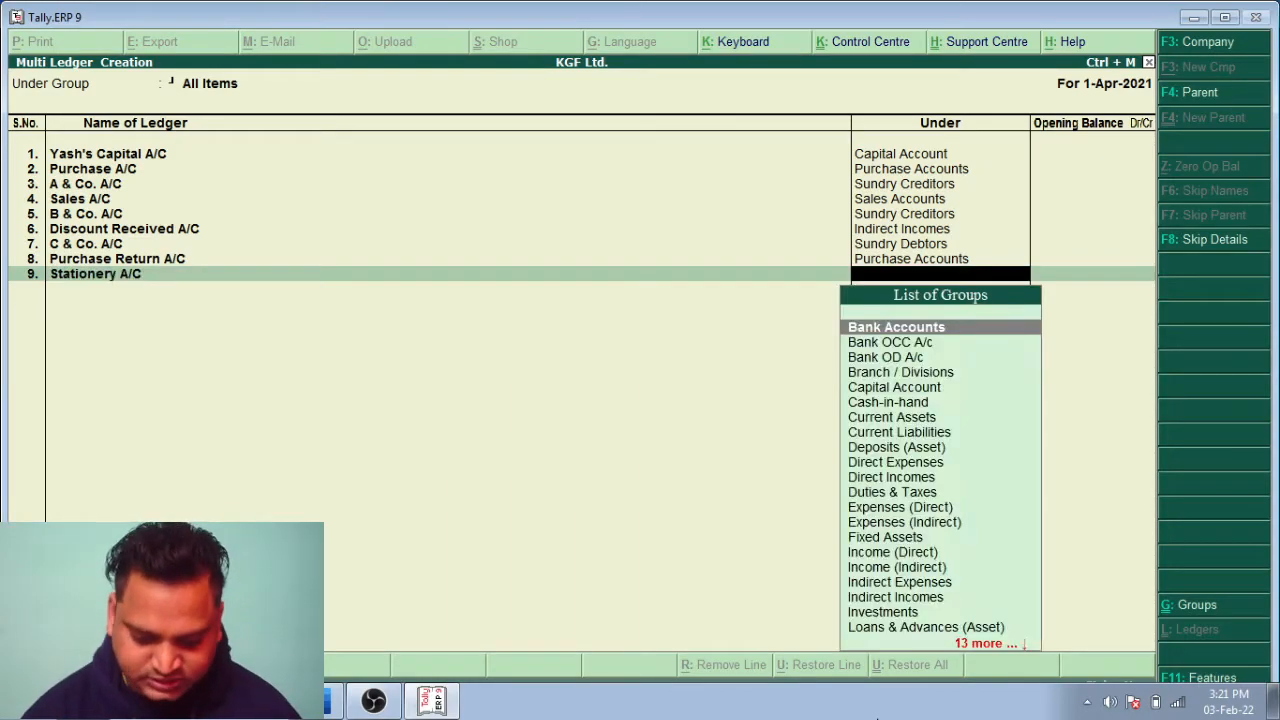
pyautogui.write('I')
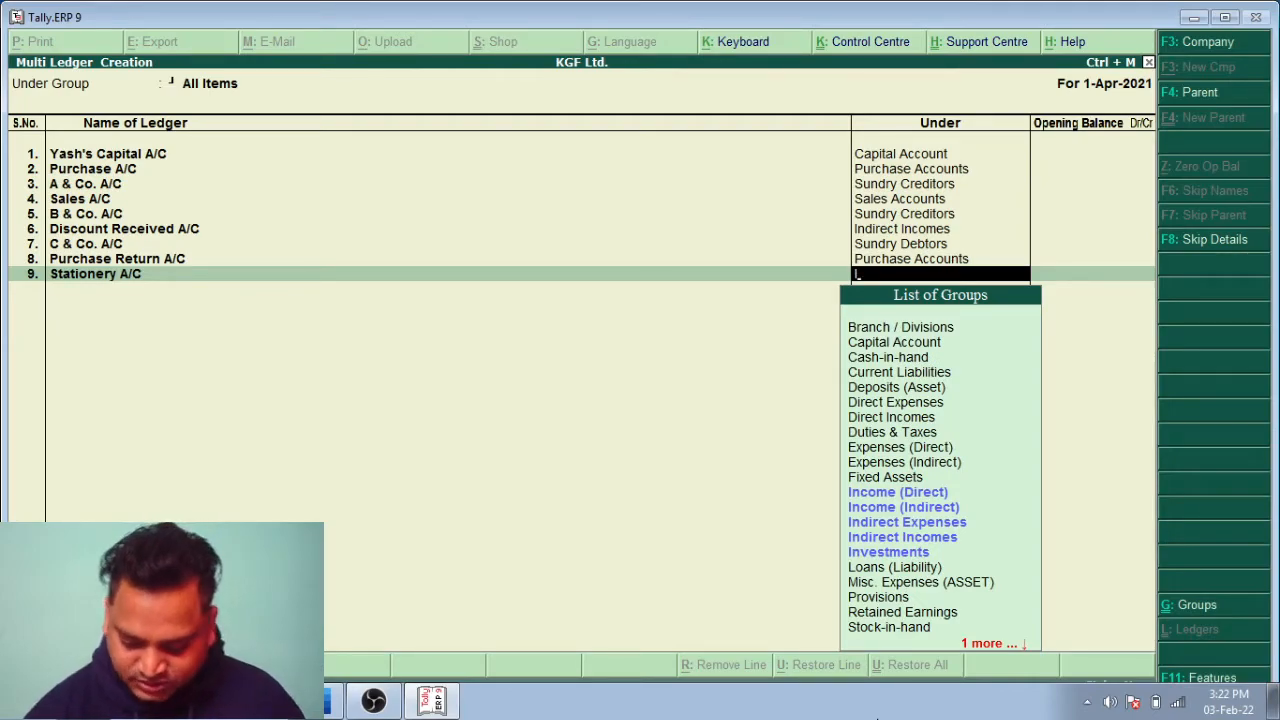
pyautogui.press('Down')
pyautogui.press('Down')
pyautogui.press('Down')
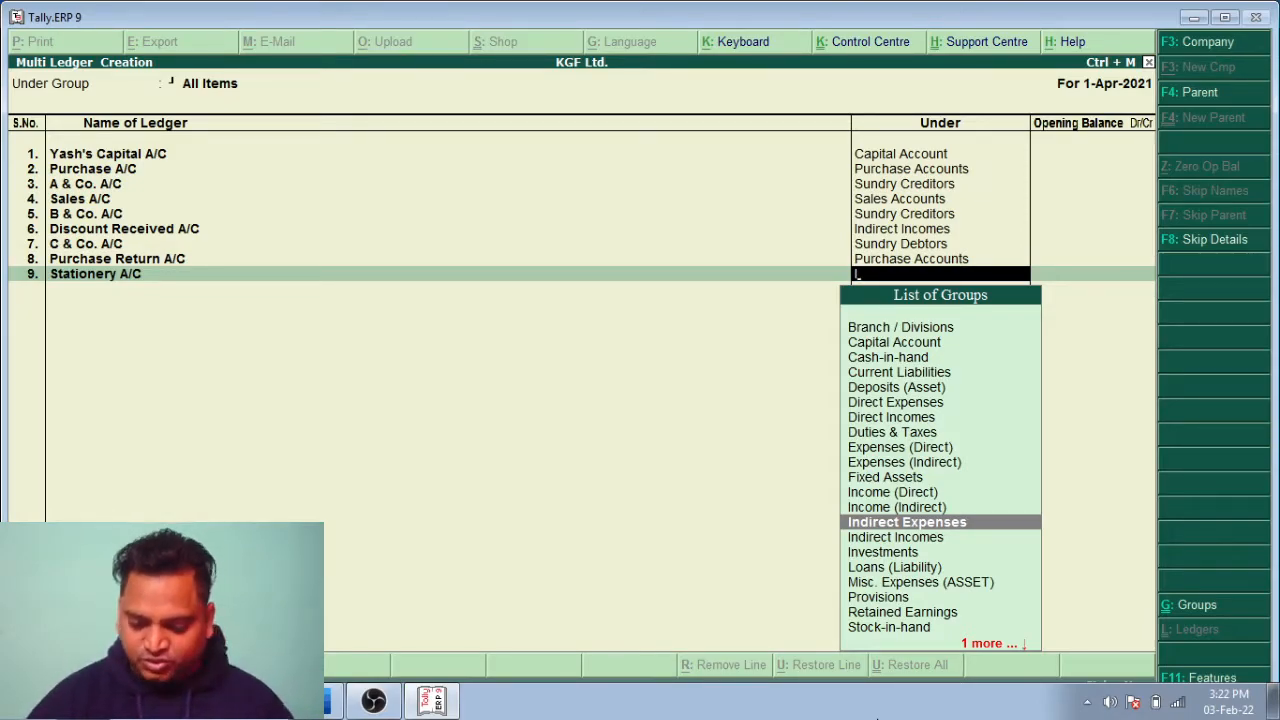
pyautogui.press('Up')
pyautogui.press('Up')
pyautogui.press('Up')
pyautogui.press('Up')
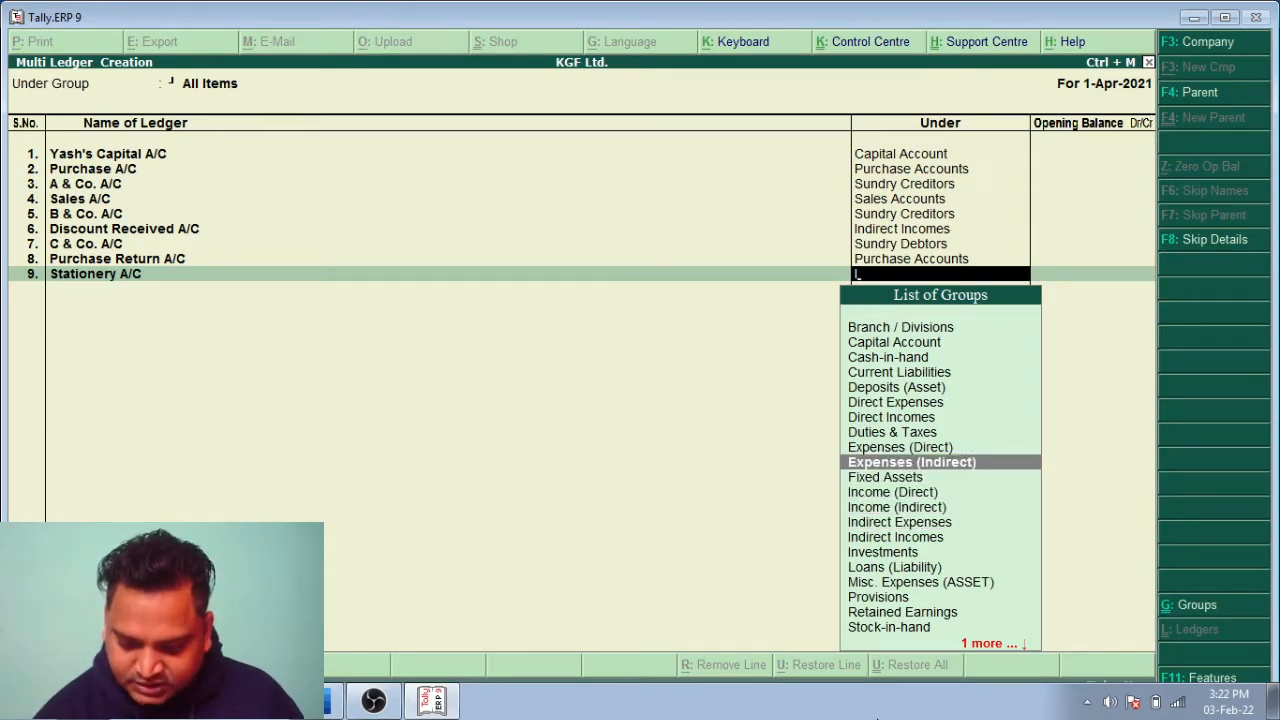
pyautogui.press('Down')
pyautogui.press('Down')
pyautogui.press('Down')
pyautogui.press('Down')
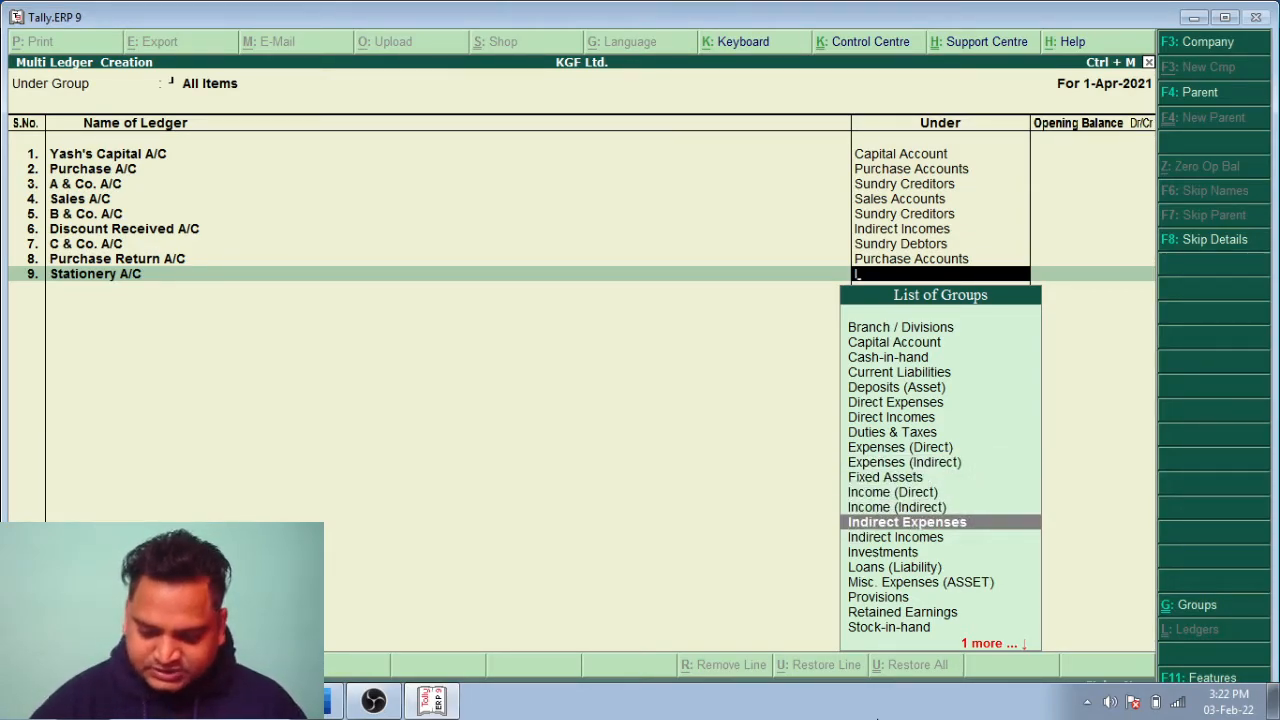
pyautogui.press('Return')
pyautogui.press('Return')
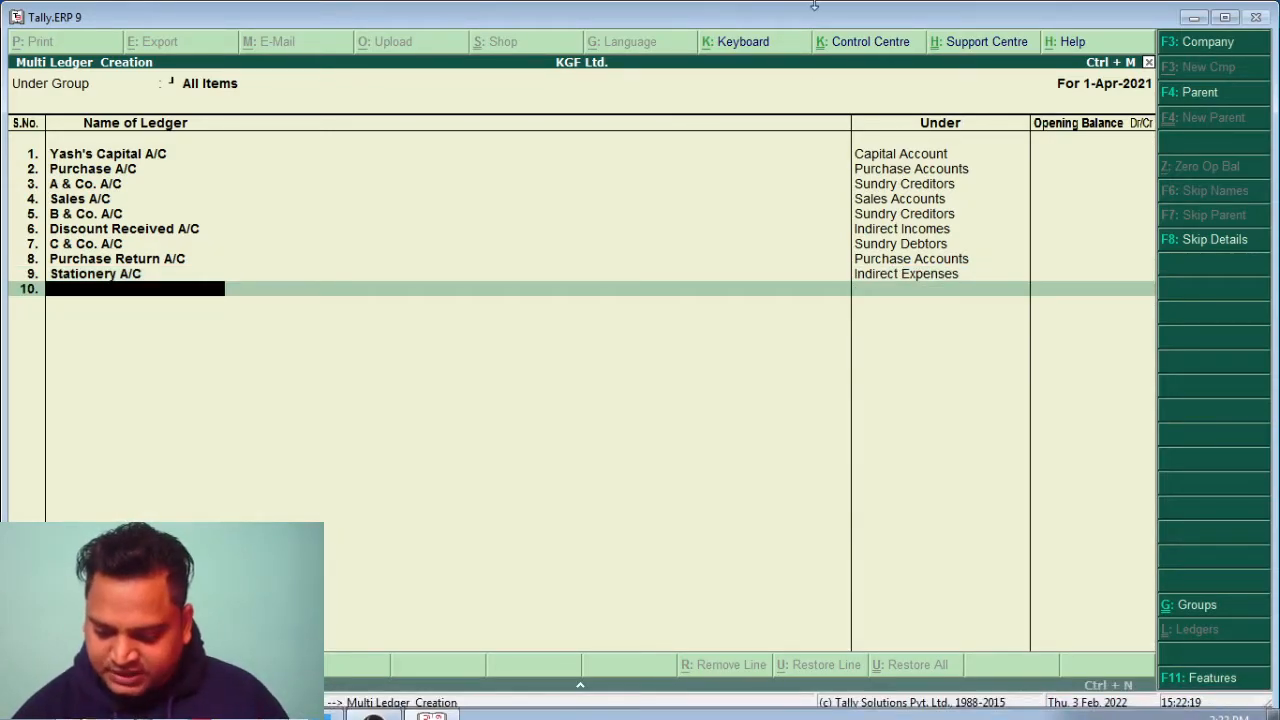
# Add the ledger Building A/C under the Fixed Assets group
pyautogui.write('Buil')
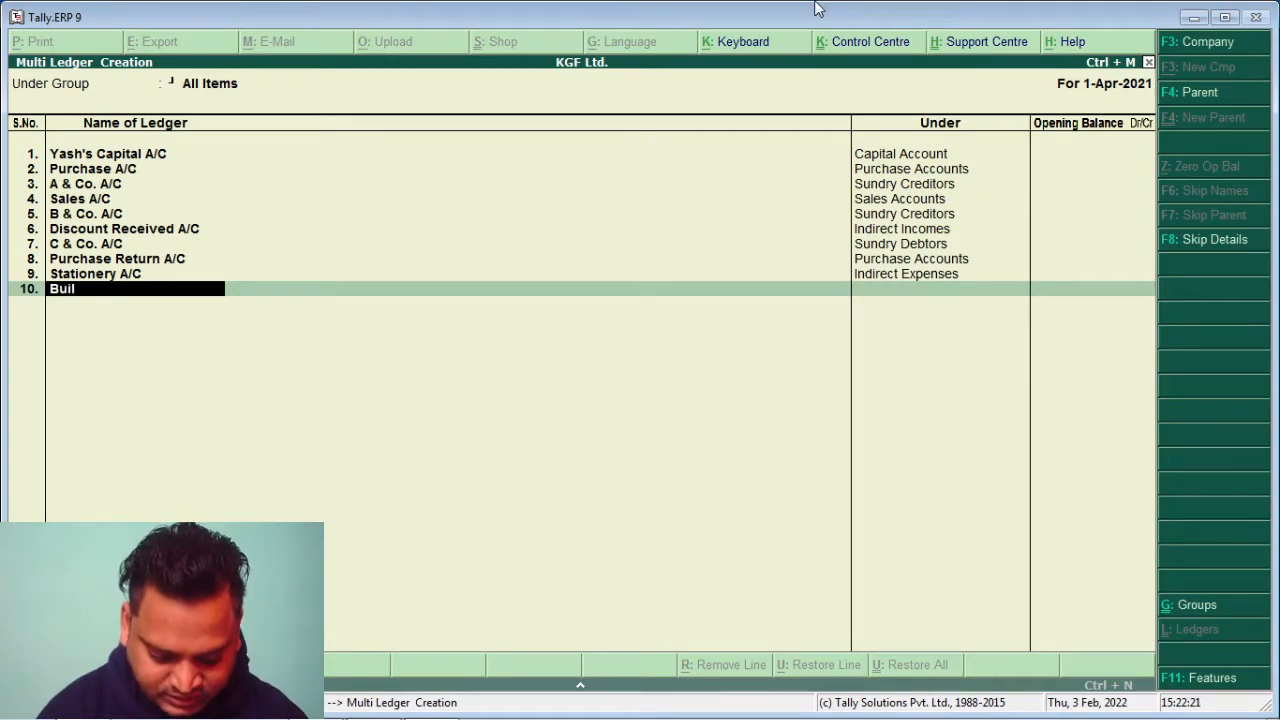
pyautogui.write('ding A/C')
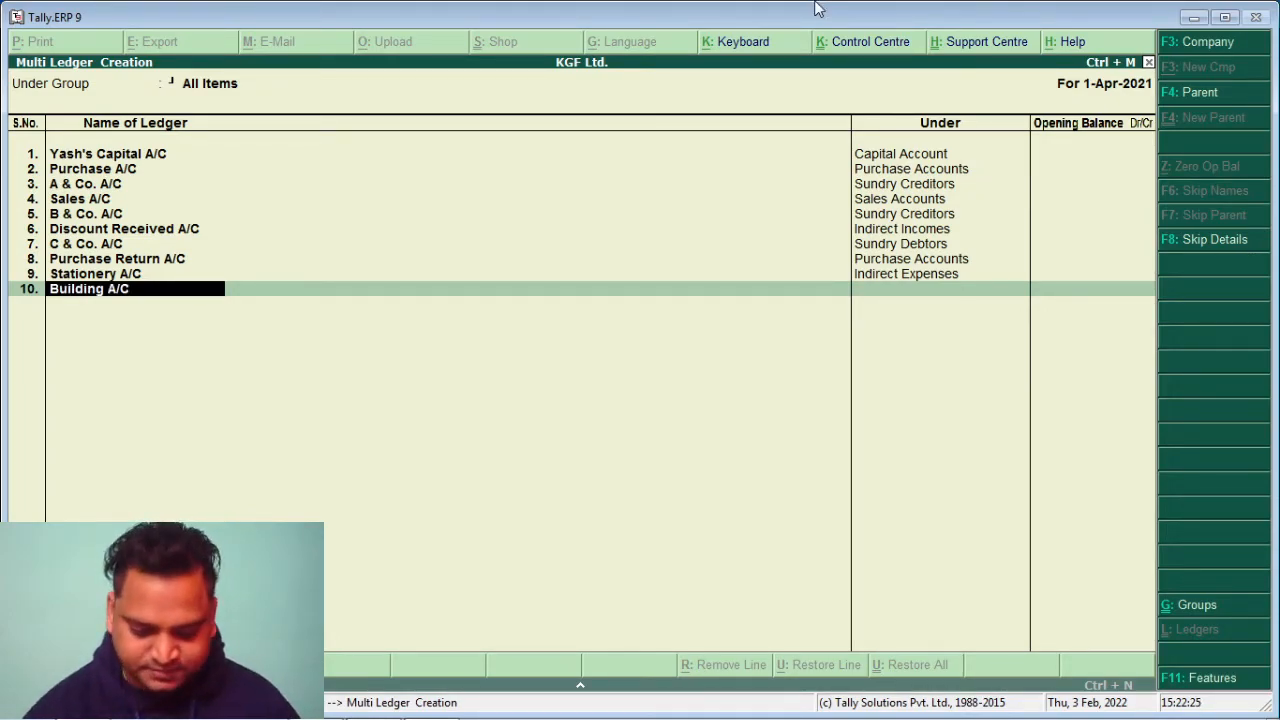
pyautogui.press('Return')
pyautogui.write('f')
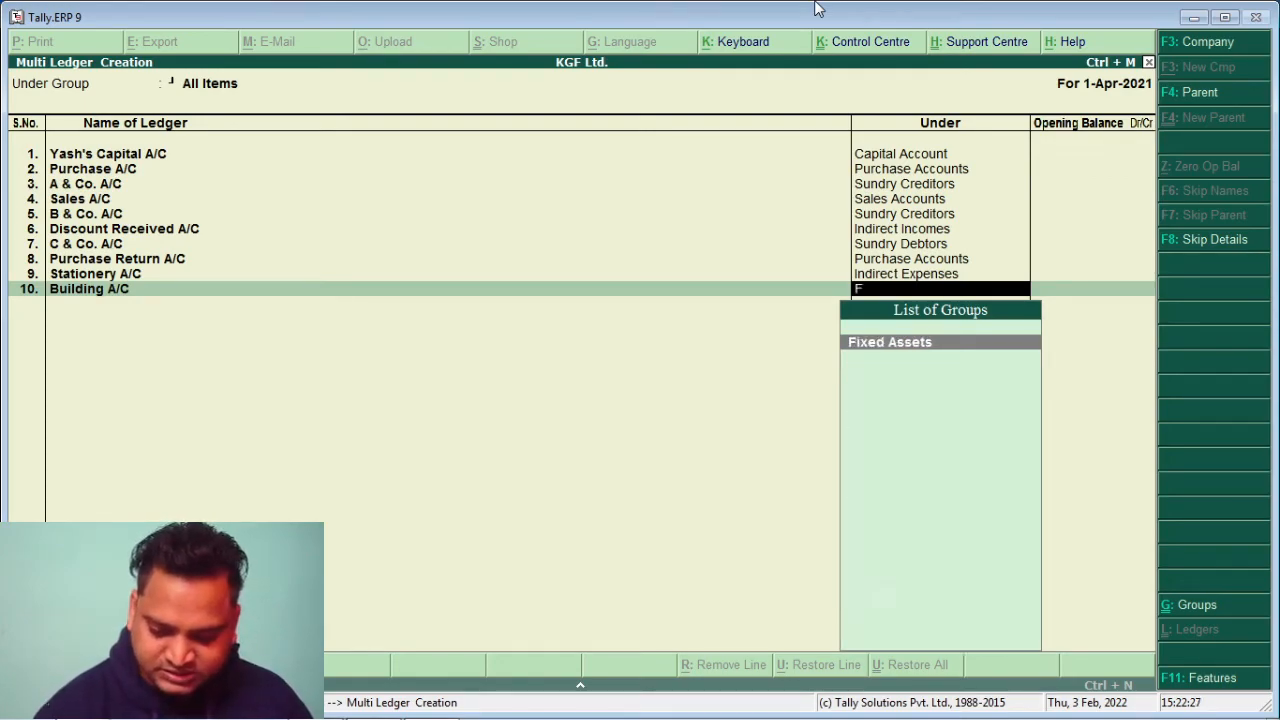
pyautogui.press('Return')
pyautogui.press('Return')
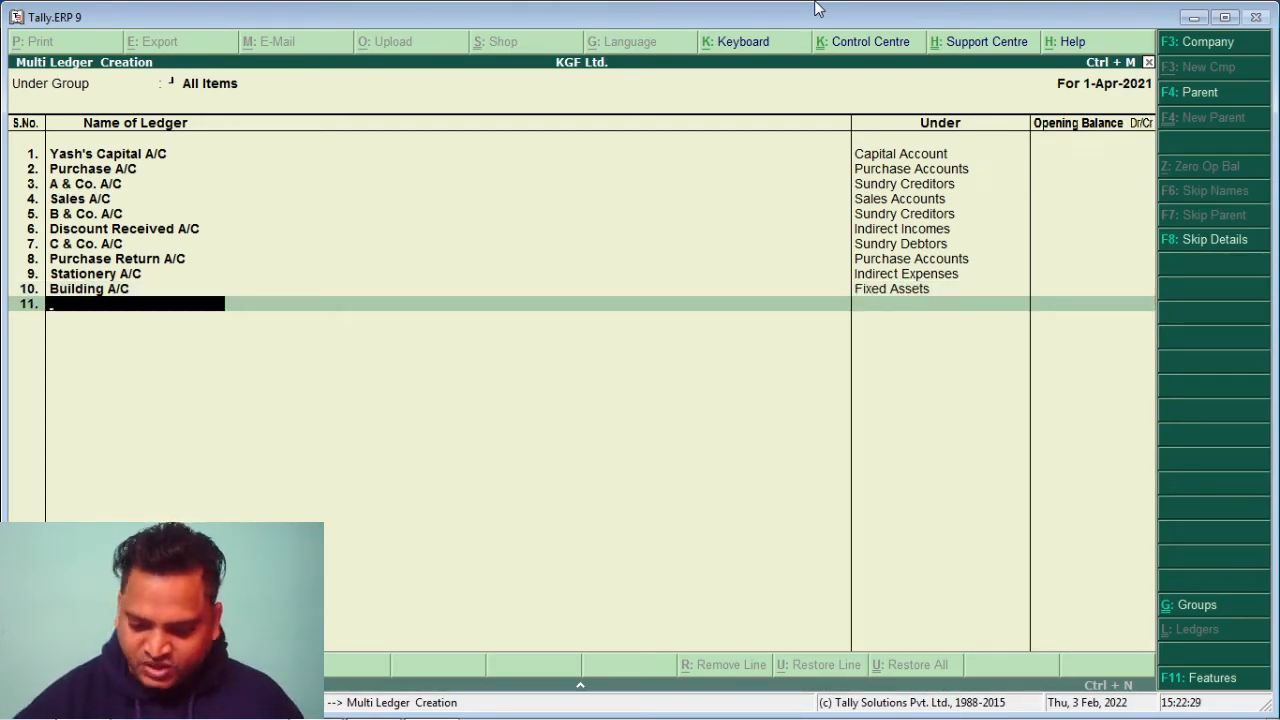
# Add the ledger Bank A/C under the Bank Accounts group
pyautogui.write('BAnk')
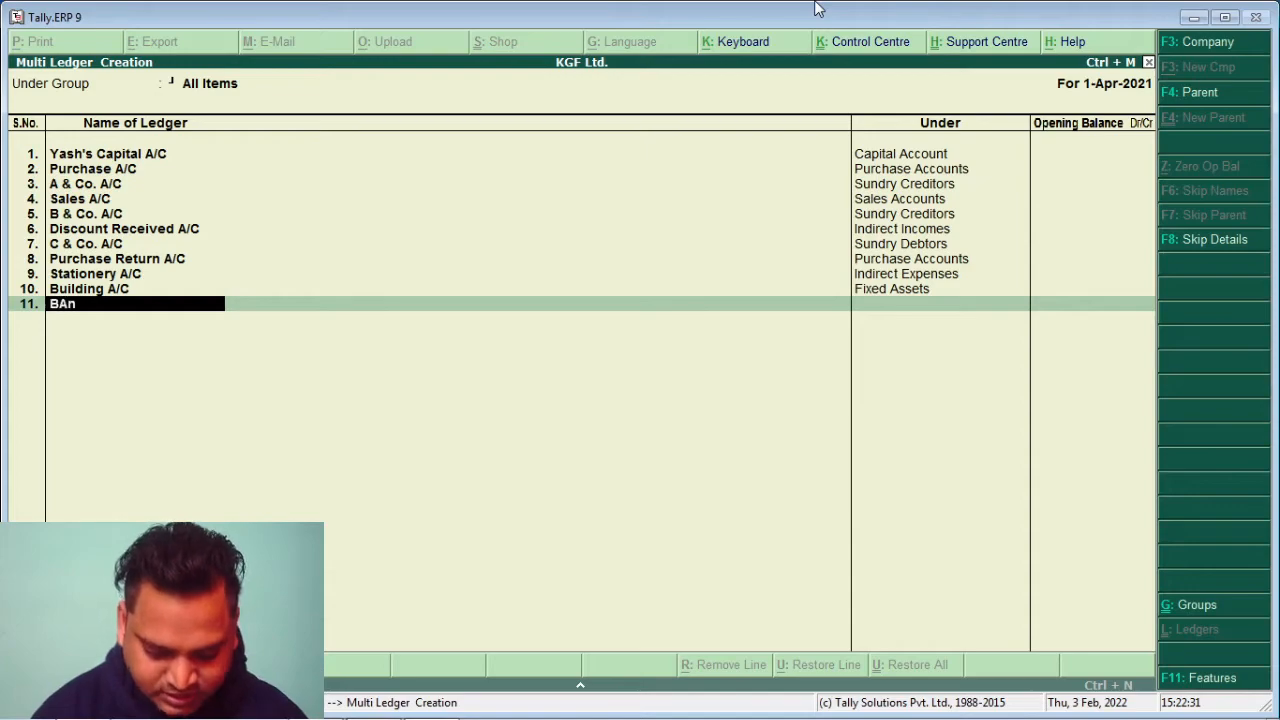
pyautogui.press('BackSpace')
pyautogui.press('BackSpace')
pyautogui.press('BackSpace')
pyautogui.write('am')
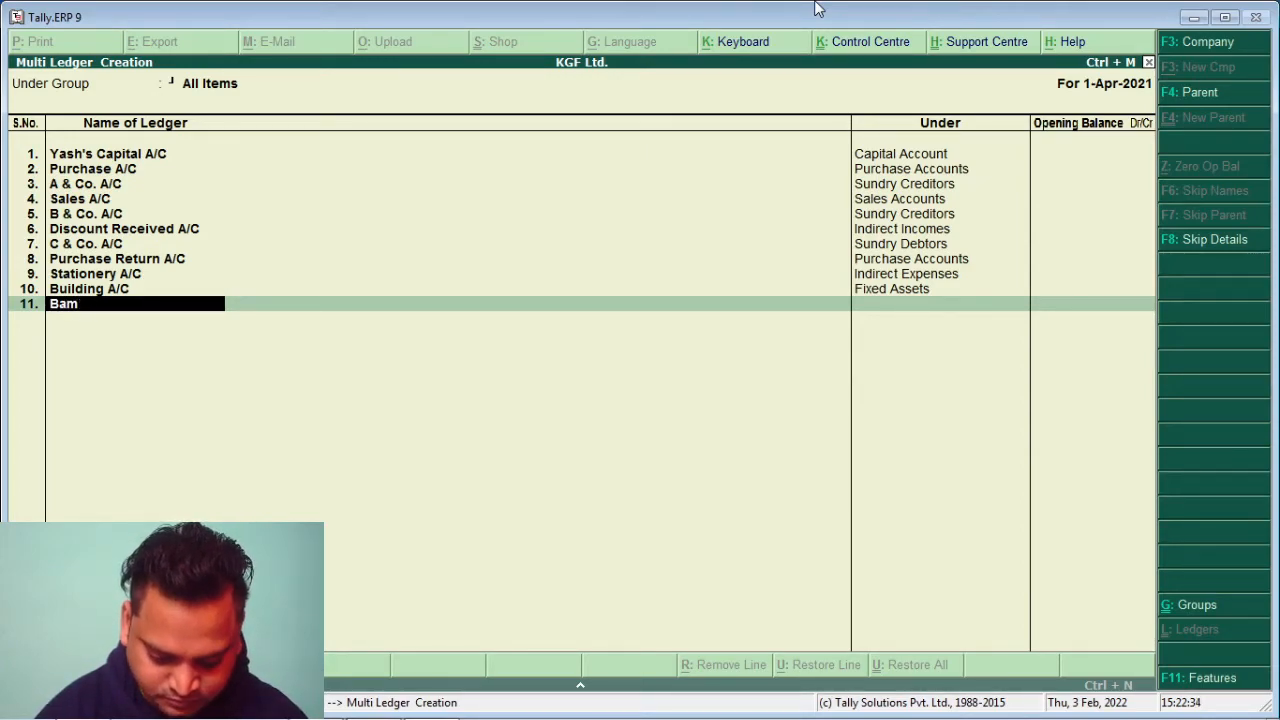
pyautogui.press('BackSpace')
pyautogui.write('nk')
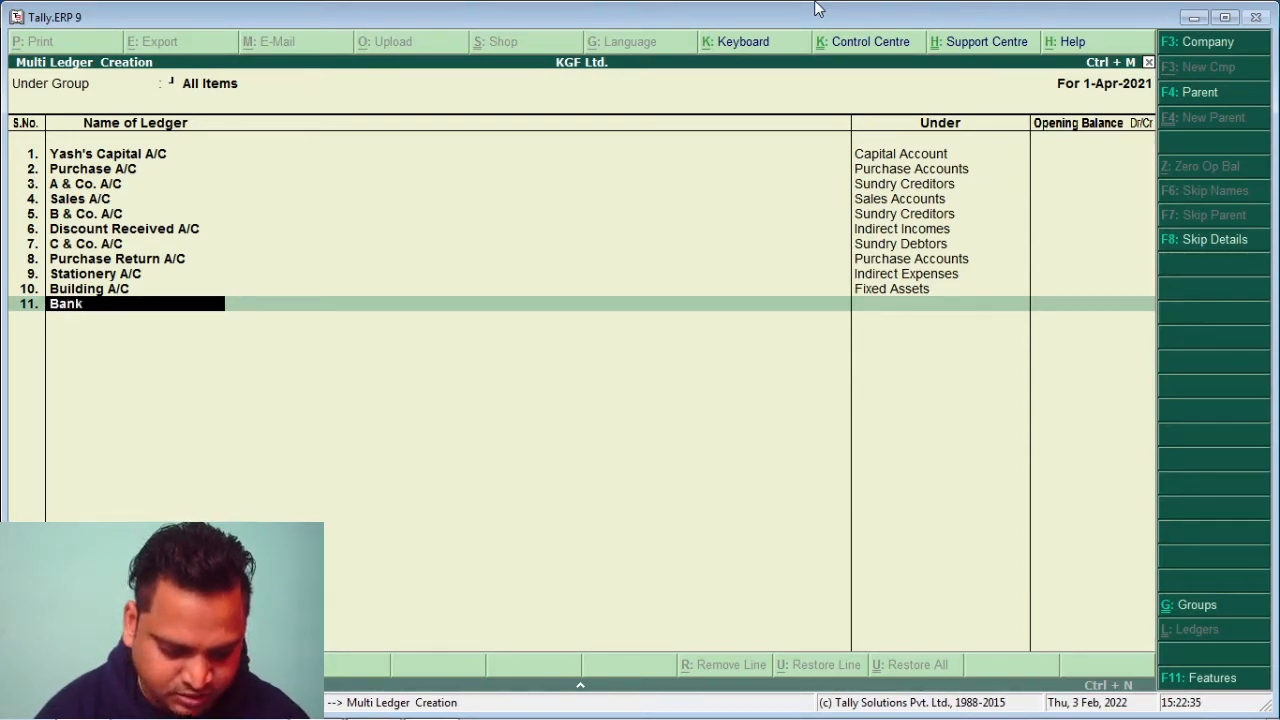
pyautogui.write(' A/C')
pyautogui.press('Return')
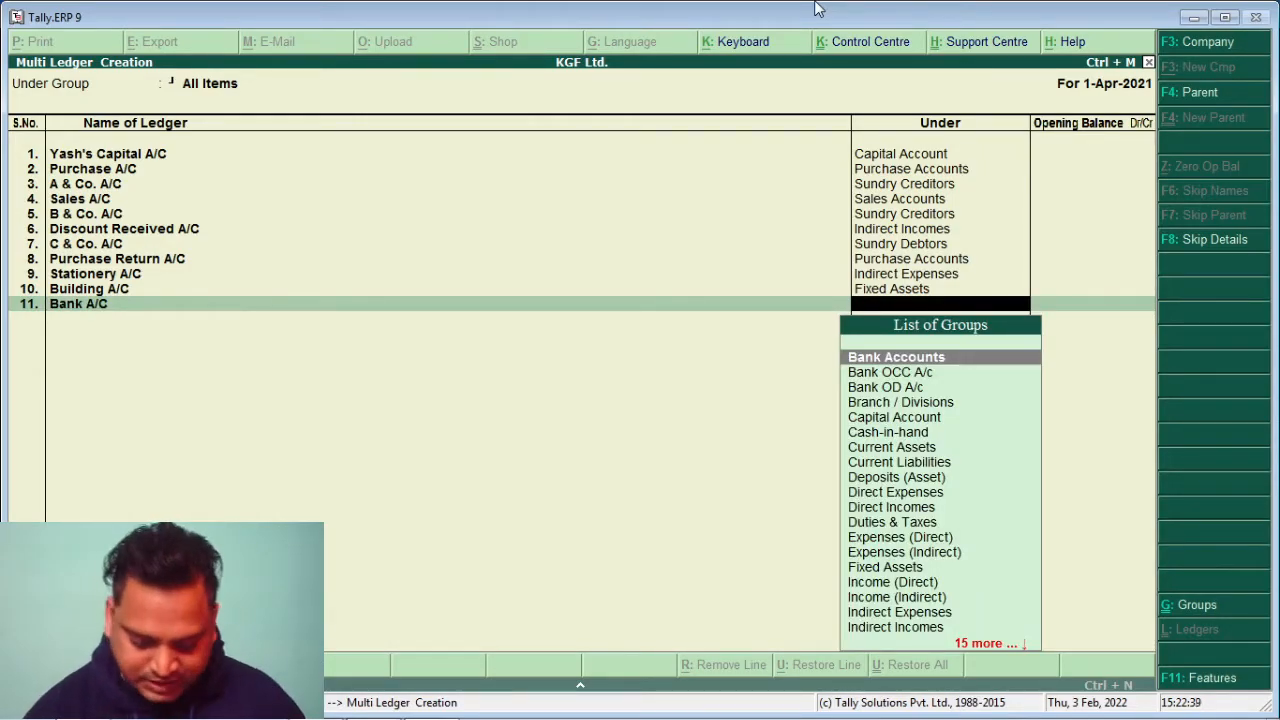
pyautogui.write('B')
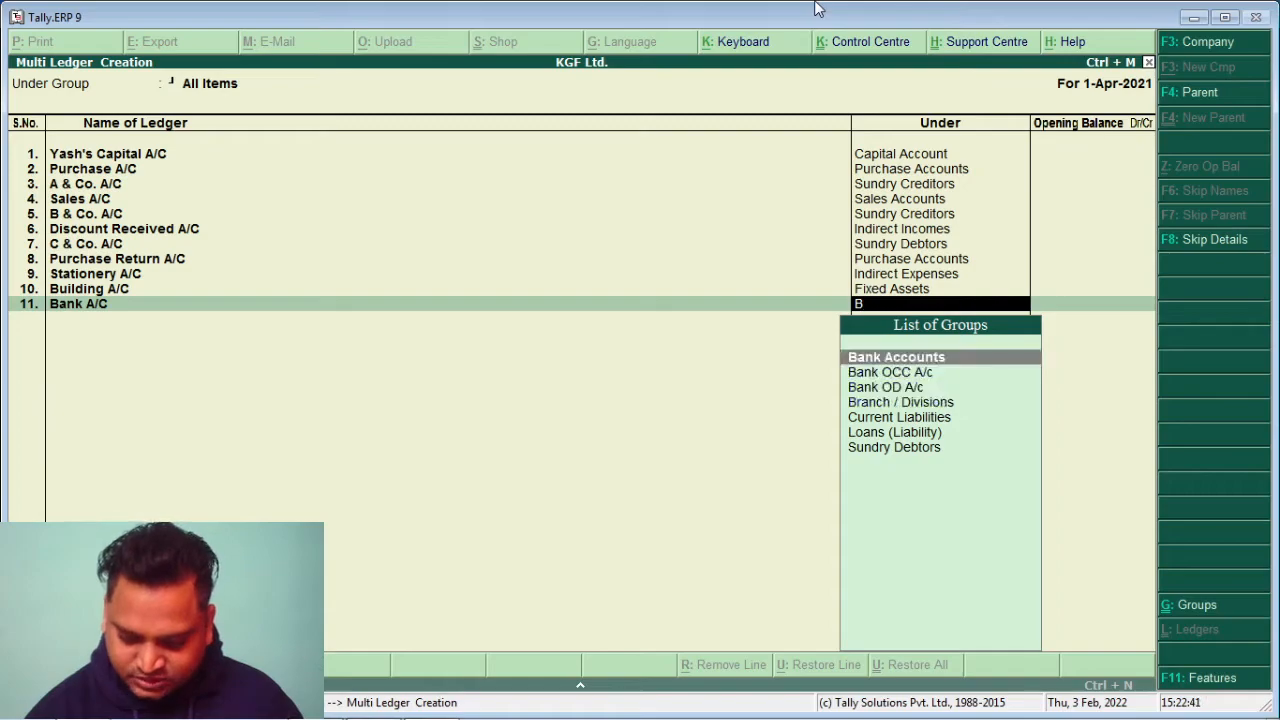
pyautogui.press('Return')
pyautogui.press('Return')
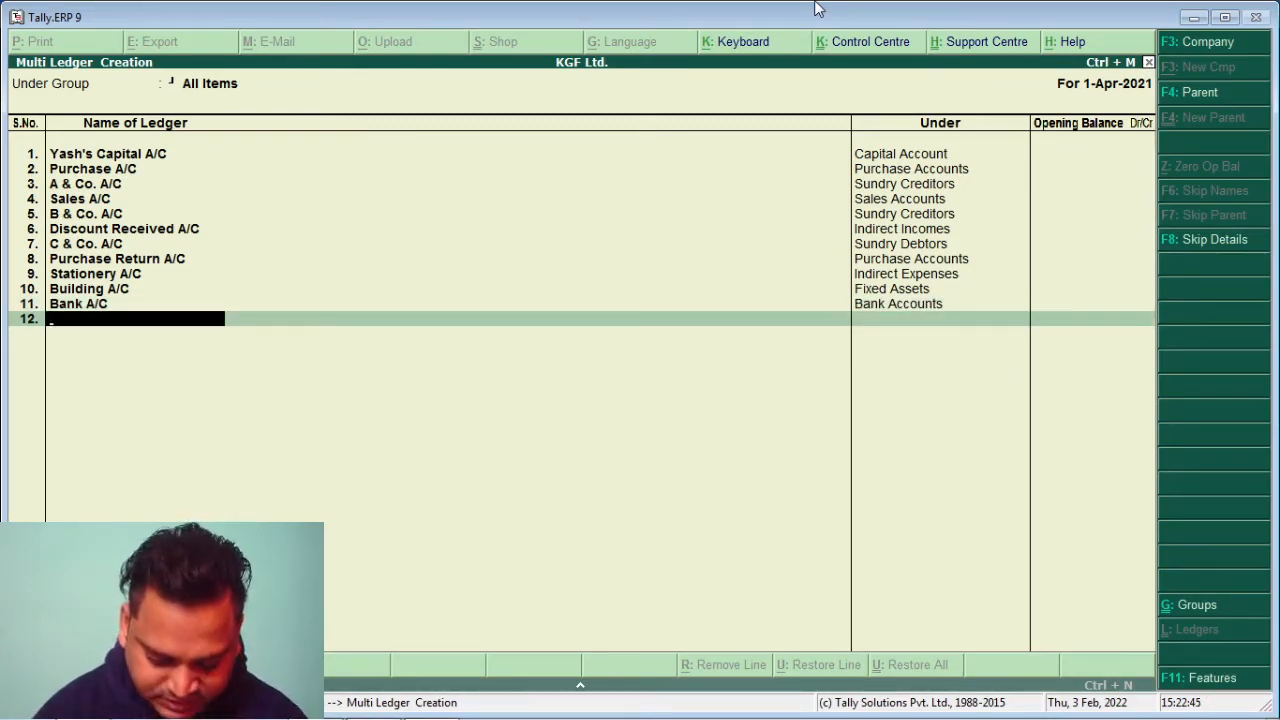
# Add Drawing A/C under Capital Account, then save all the new ledgers
pyautogui.write('Dr')
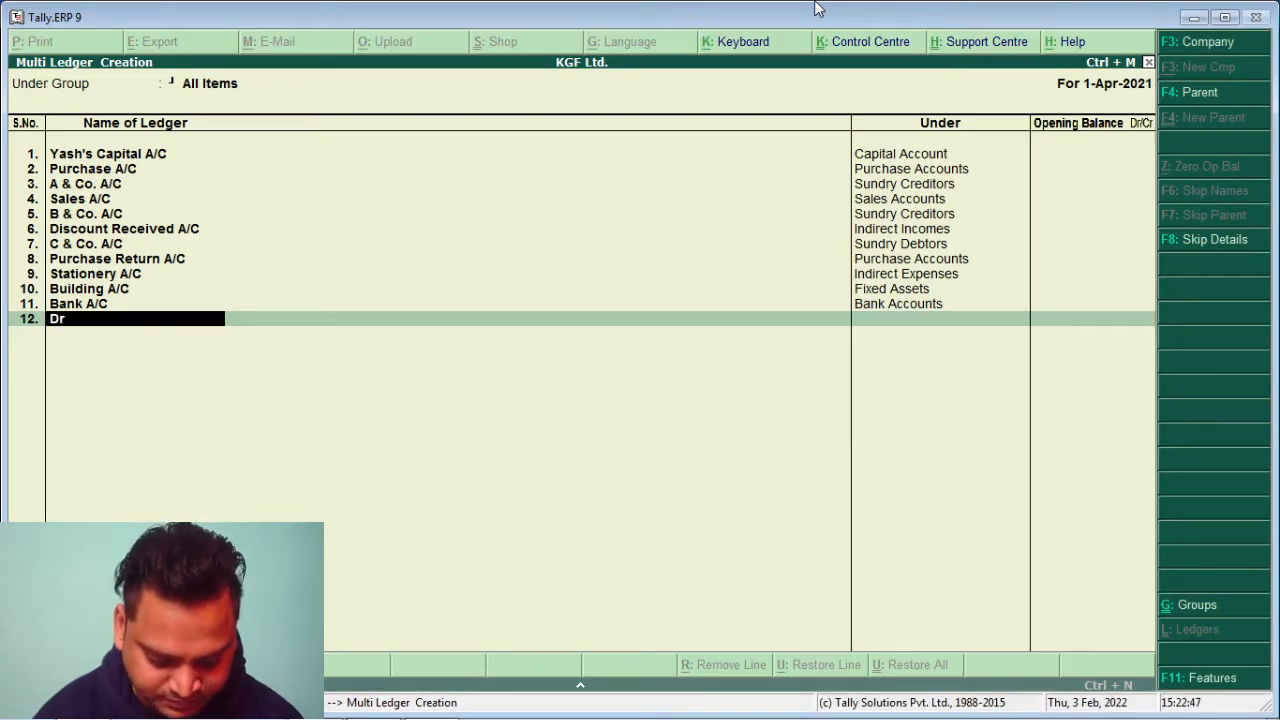
pyautogui.write('awing A')
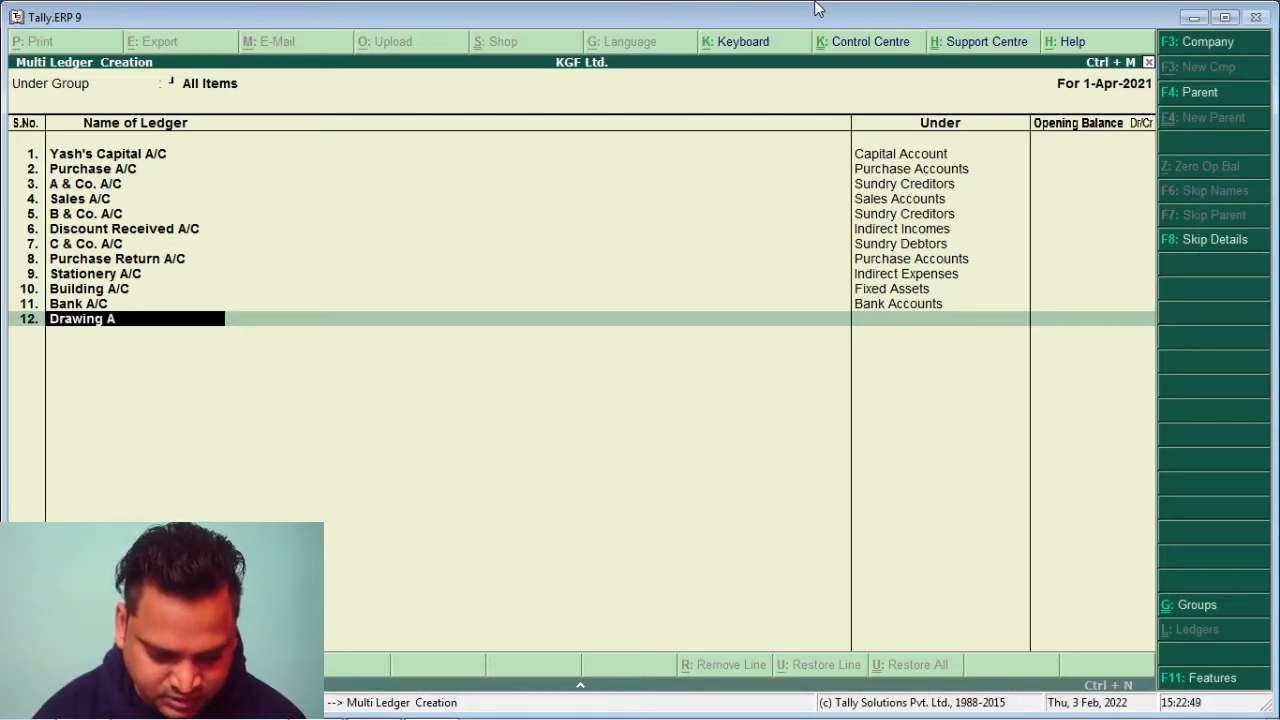
pyautogui.write('/C')
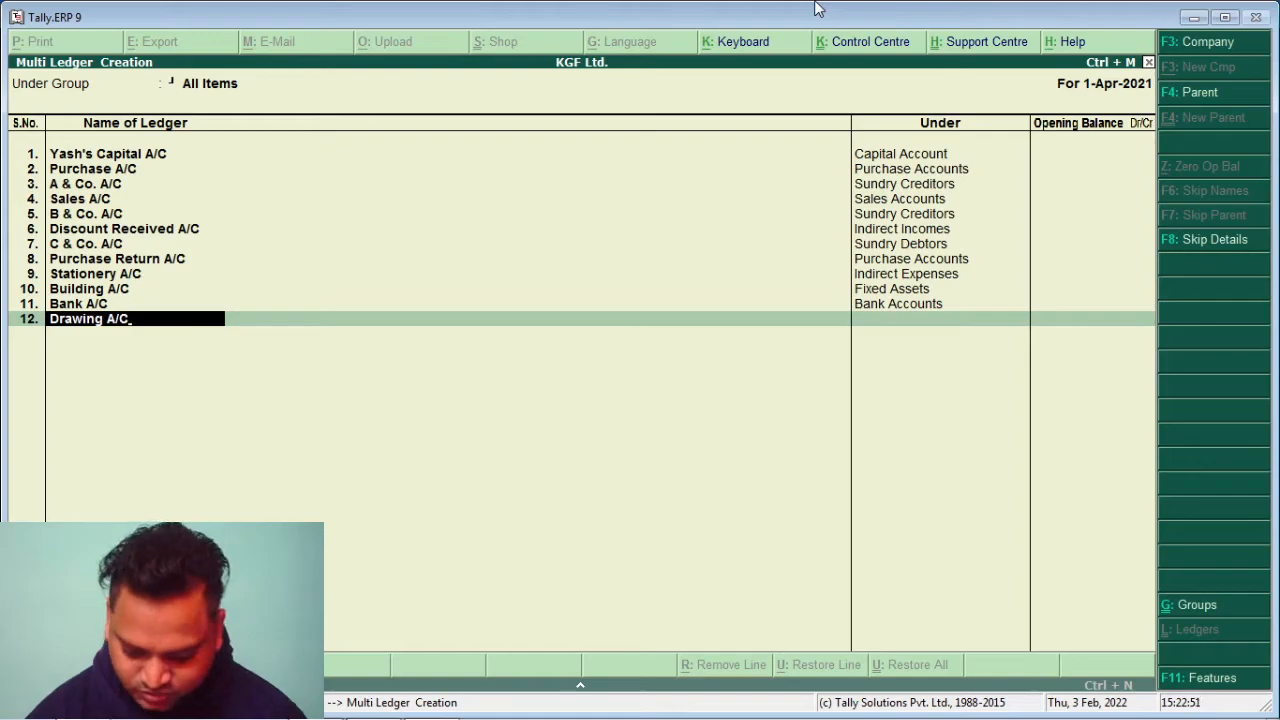
pyautogui.press('Return')
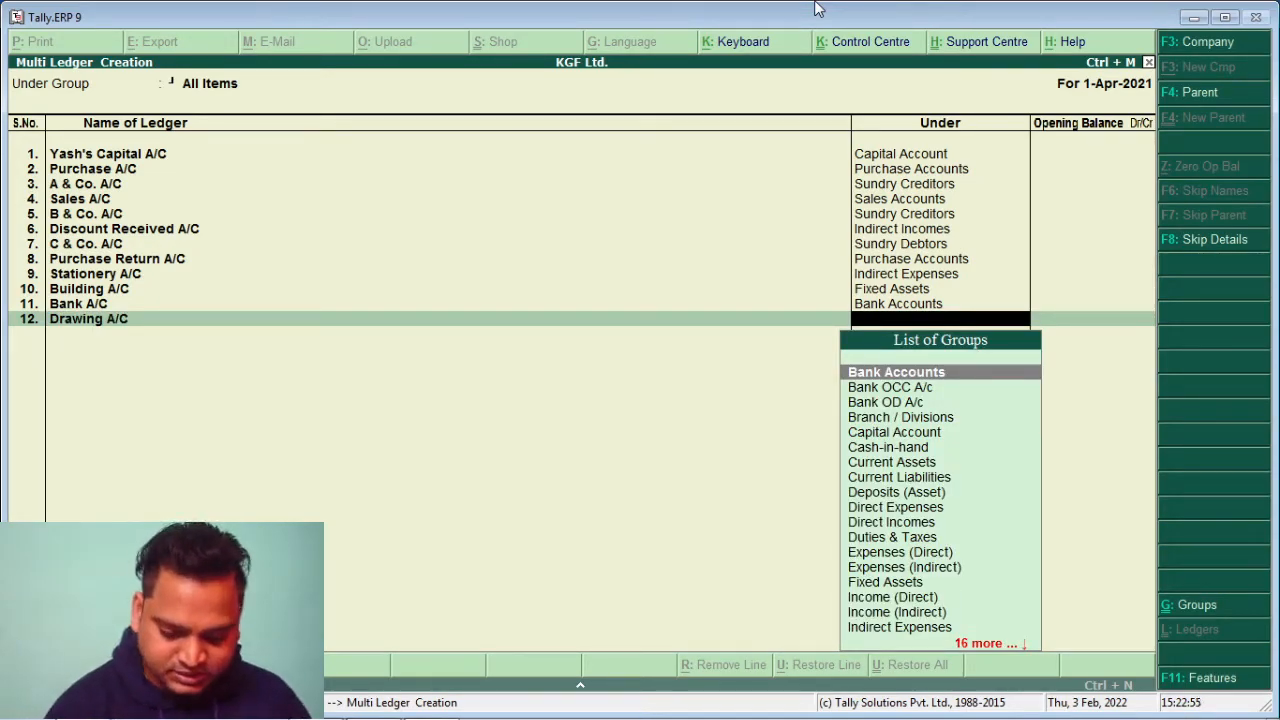
pyautogui.write('C')
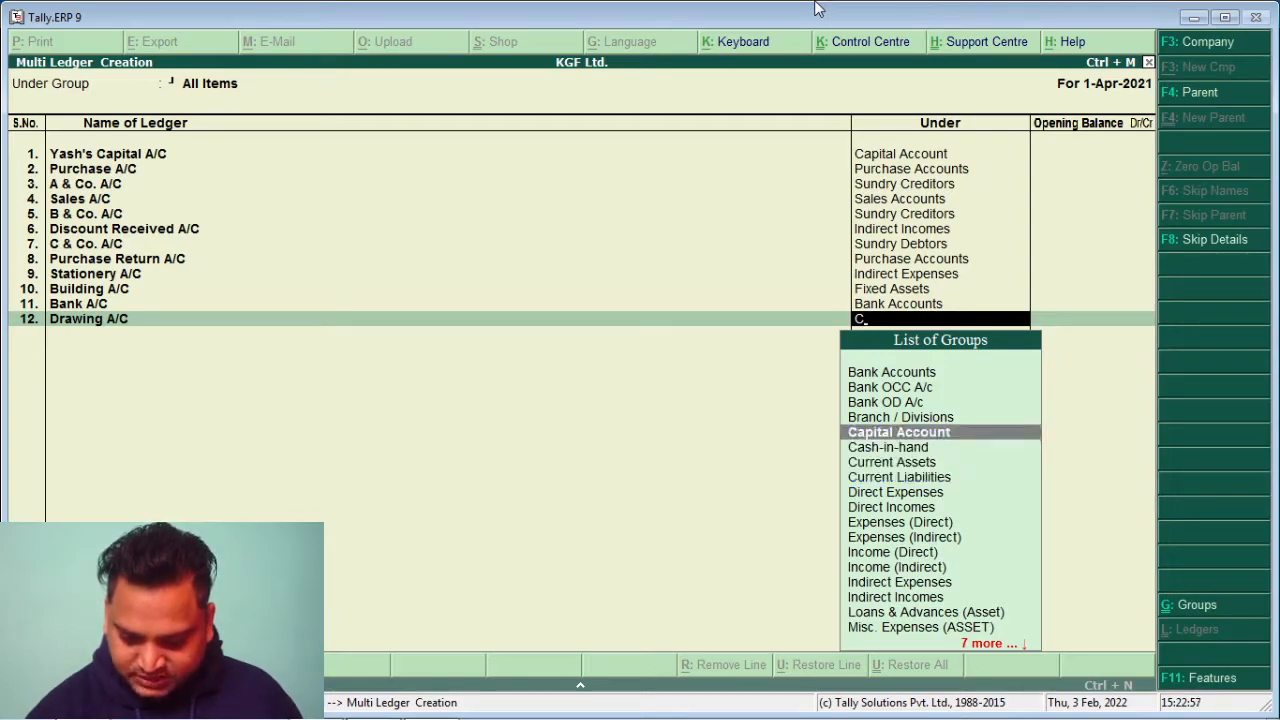
pyautogui.press('Return')
pyautogui.press('Return')
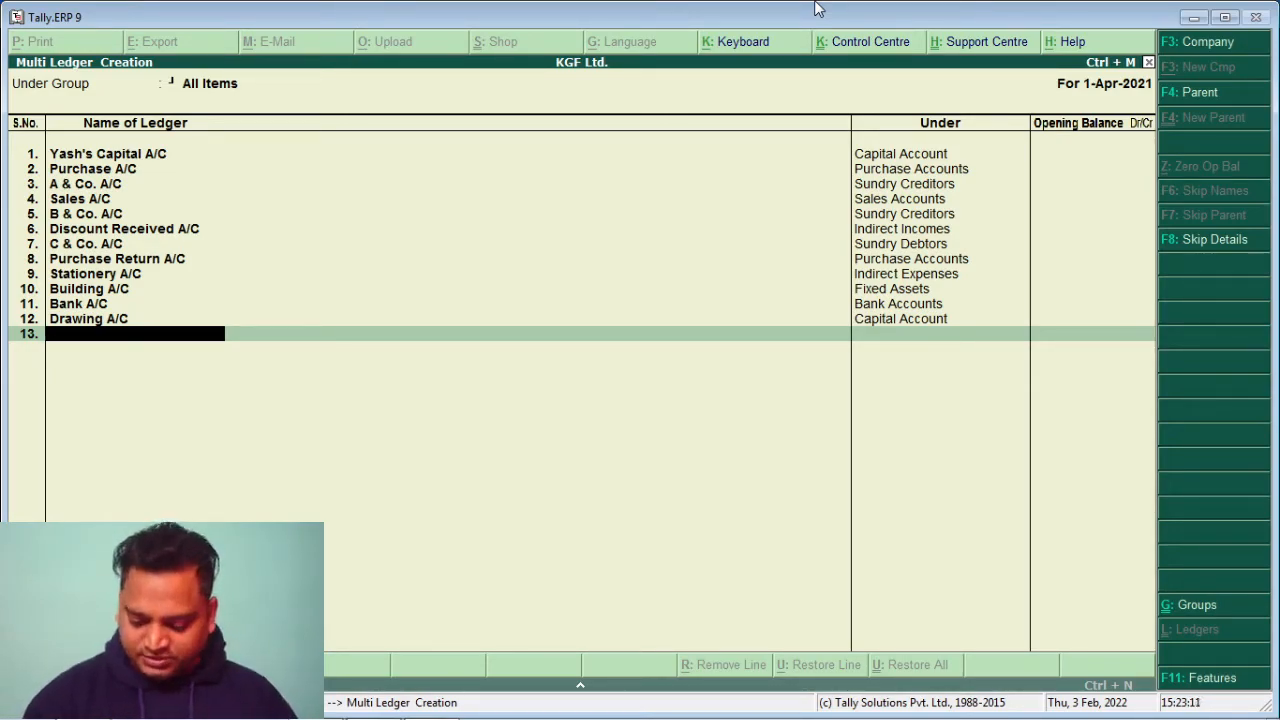
pyautogui.press('Return')
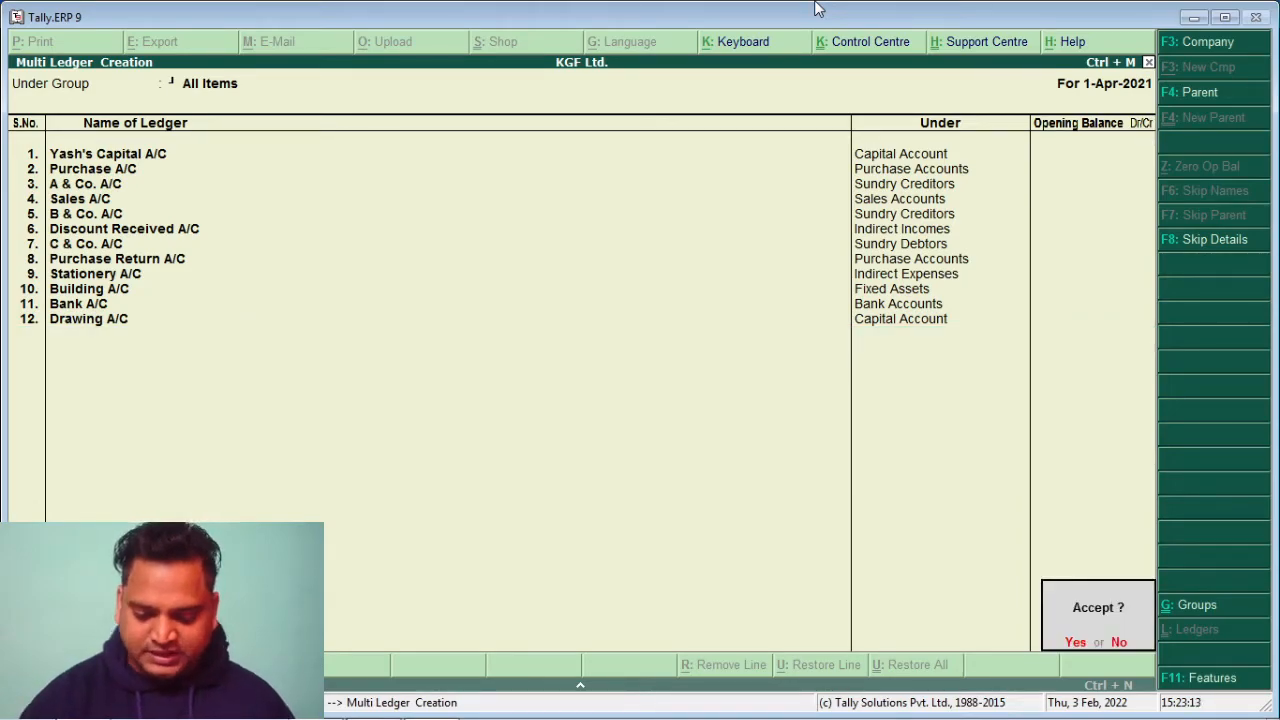
pyautogui.press('Return')
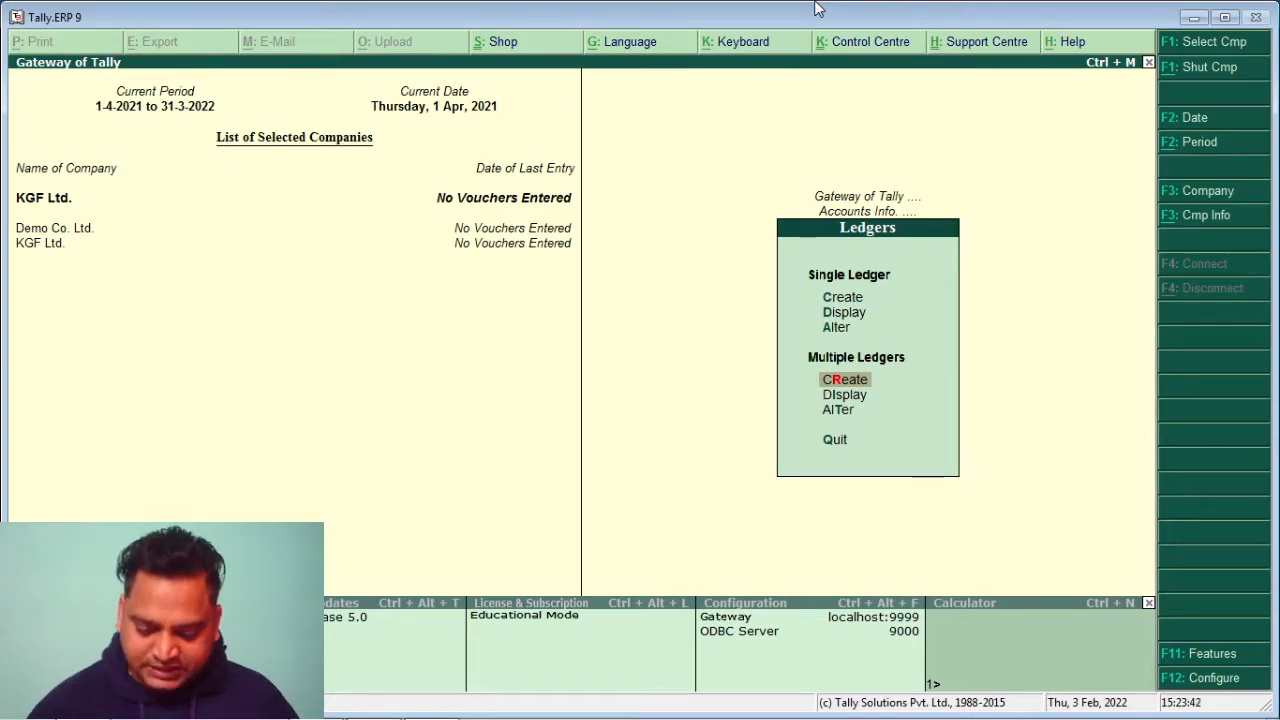
# Browse the List of Ledgers from Building A/C to Profit & Loss A/c, then return to Gateway of Tally
pyautogui.press('Up')
pyautogui.press('Up')
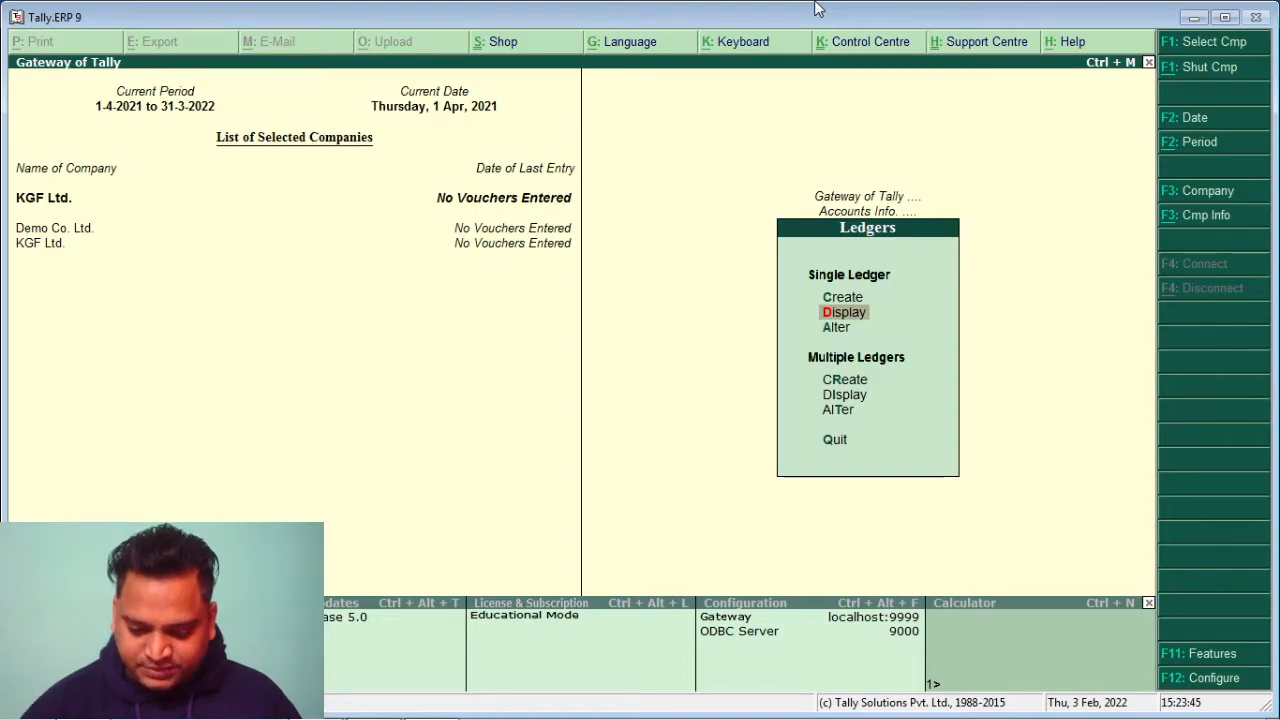
pyautogui.press('Return')
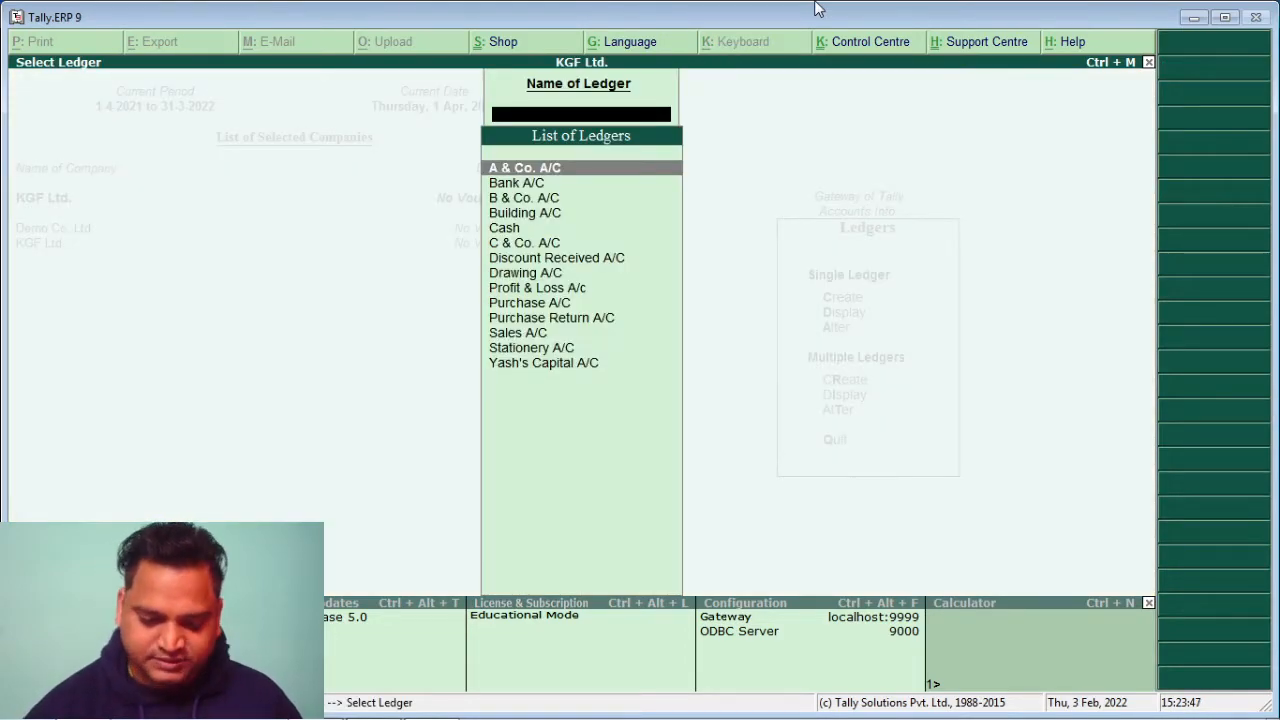
pyautogui.press('Down')
pyautogui.press('Down')
pyautogui.press('Down')
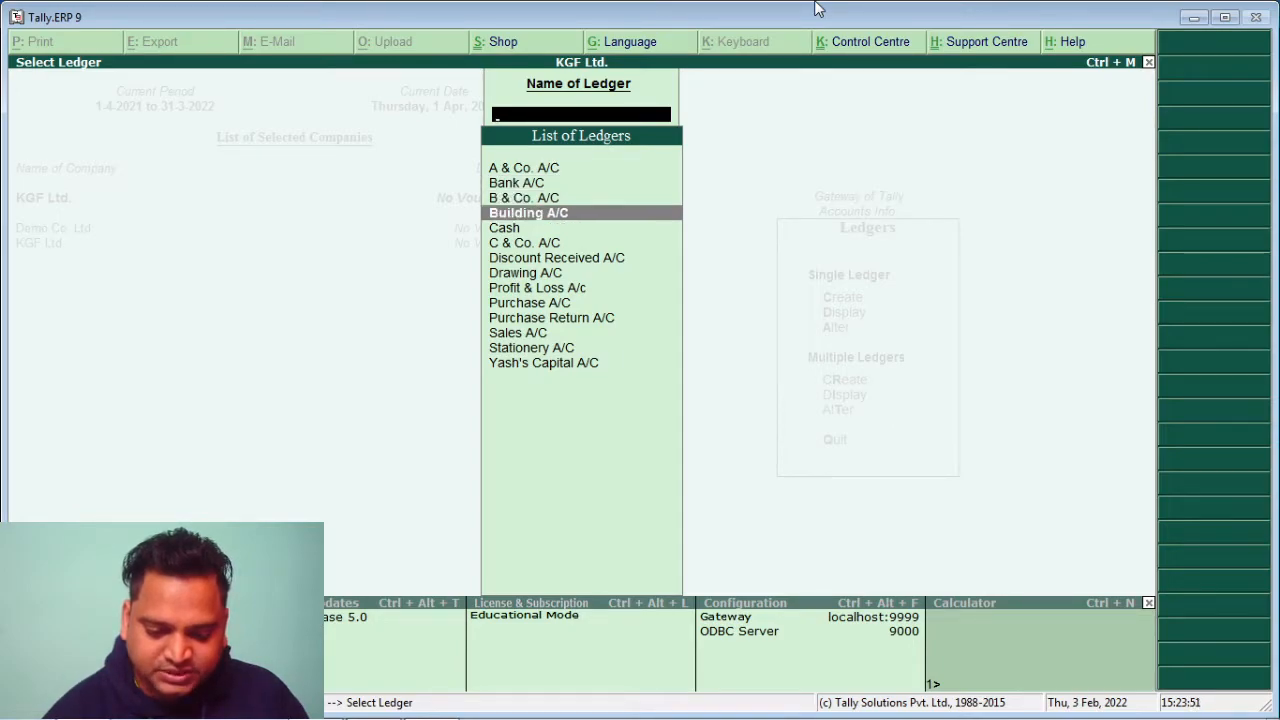
pyautogui.press('Down')
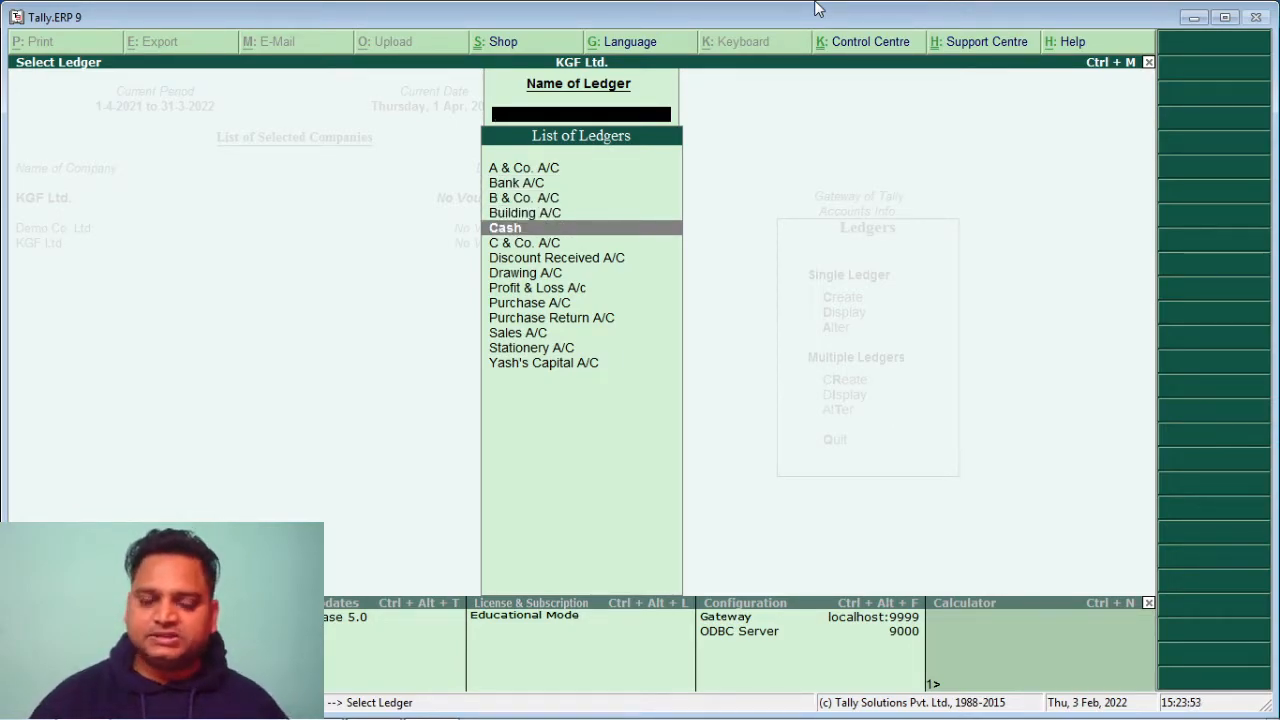
pyautogui.press('Down')
pyautogui.press('Down')
pyautogui.press('Down')
pyautogui.press('Down')
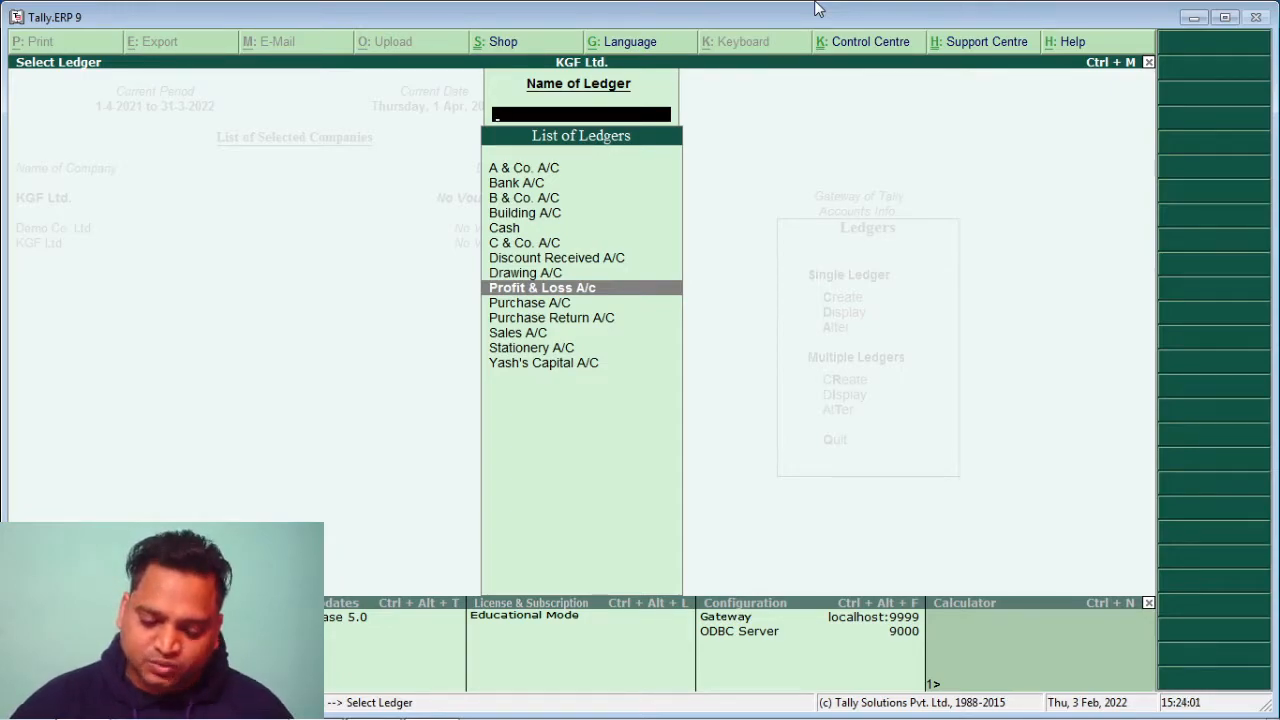
pyautogui.press('Escape')
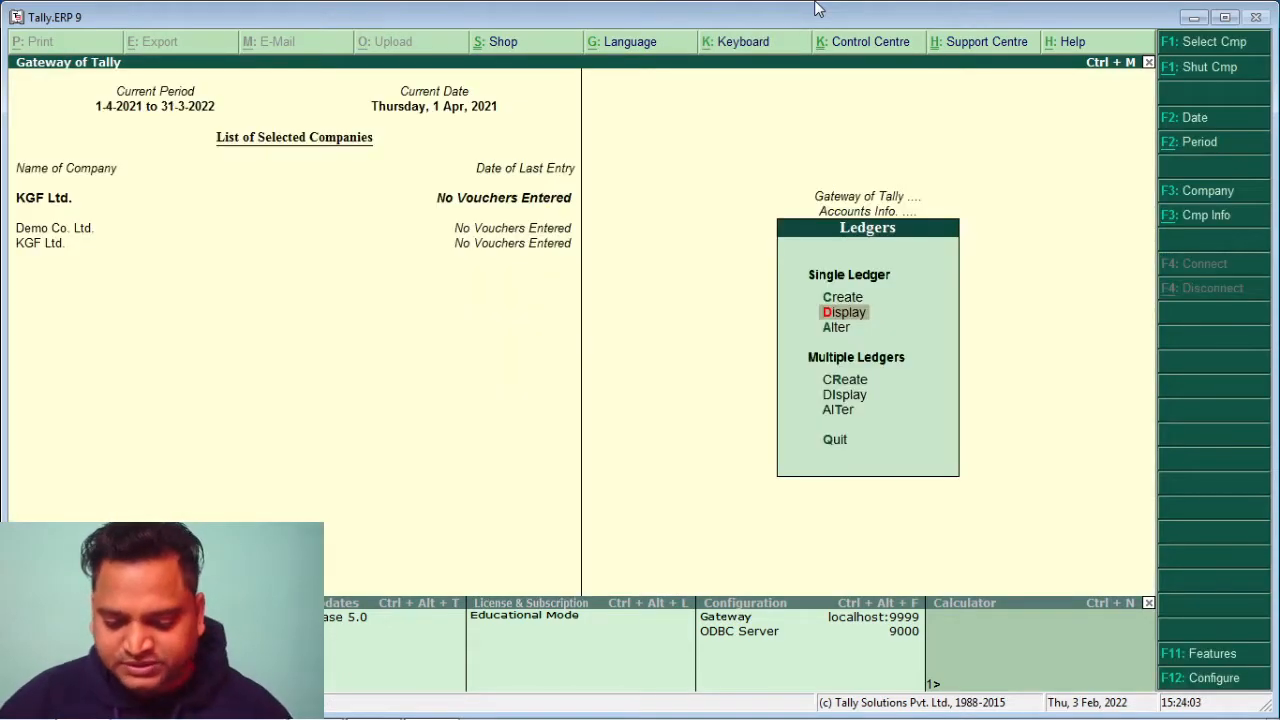
pyautogui.press('Down')
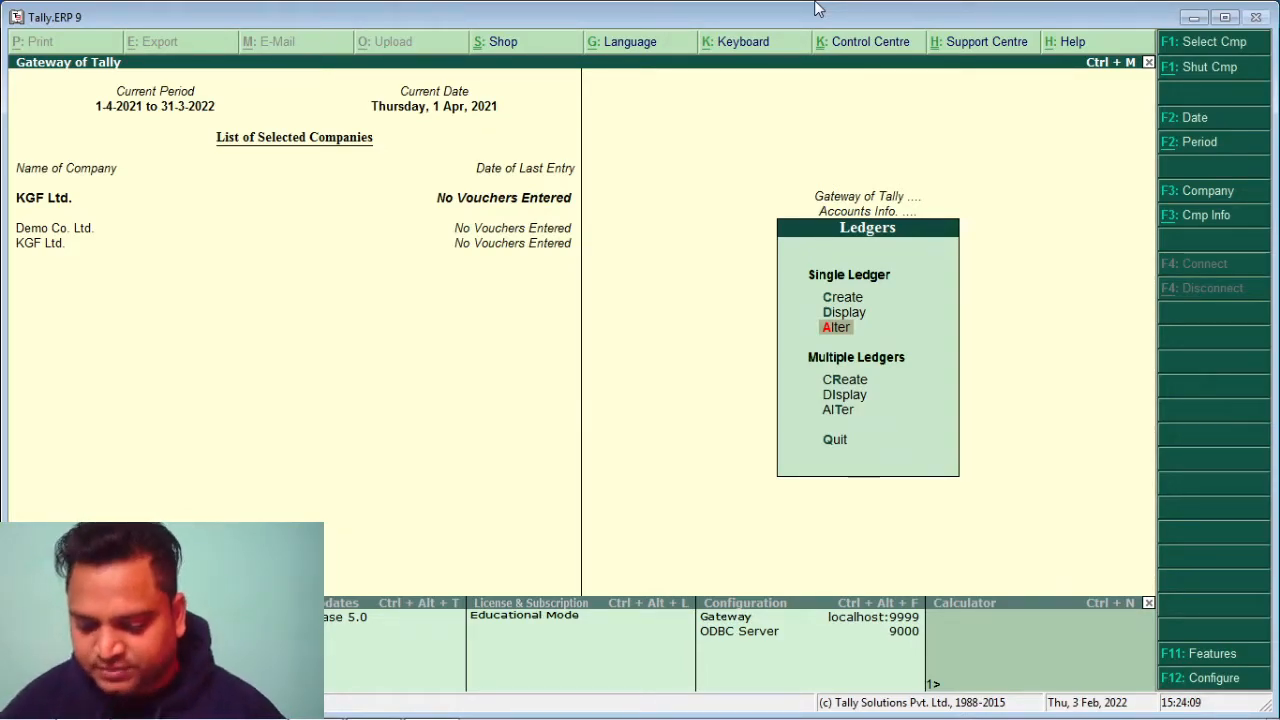
pyautogui.press('Escape')
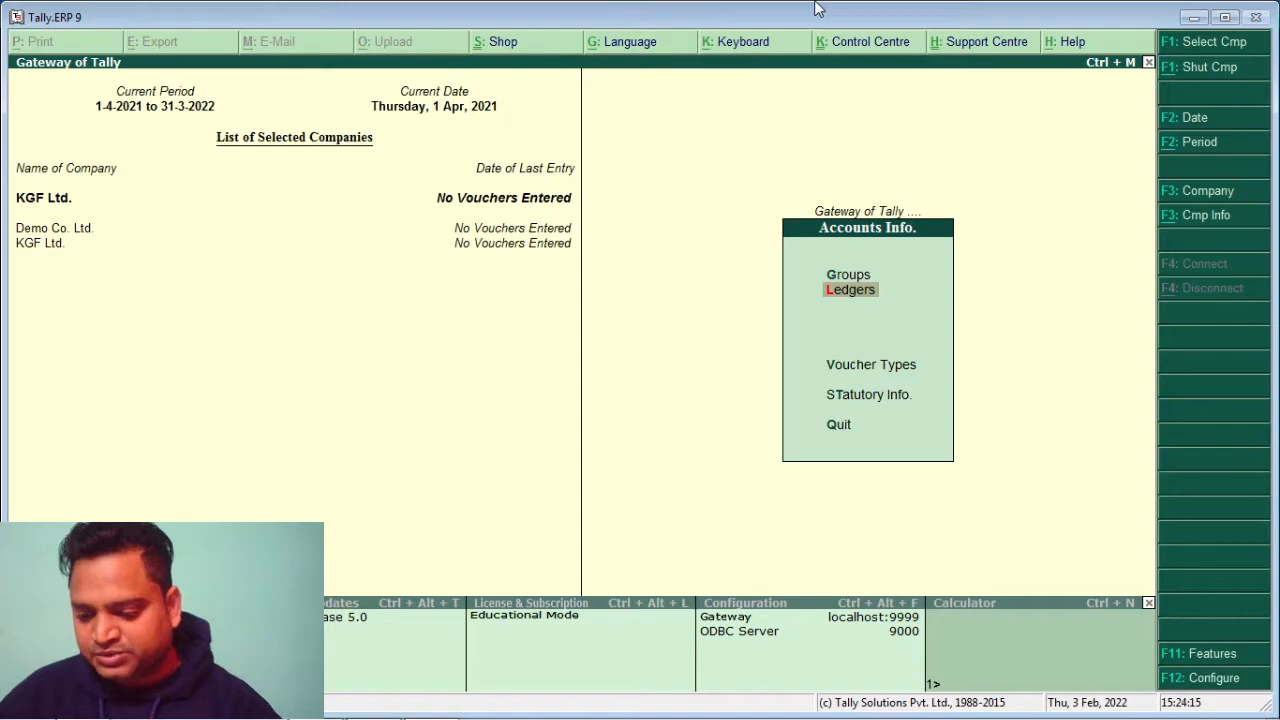
pyautogui.press('Escape')
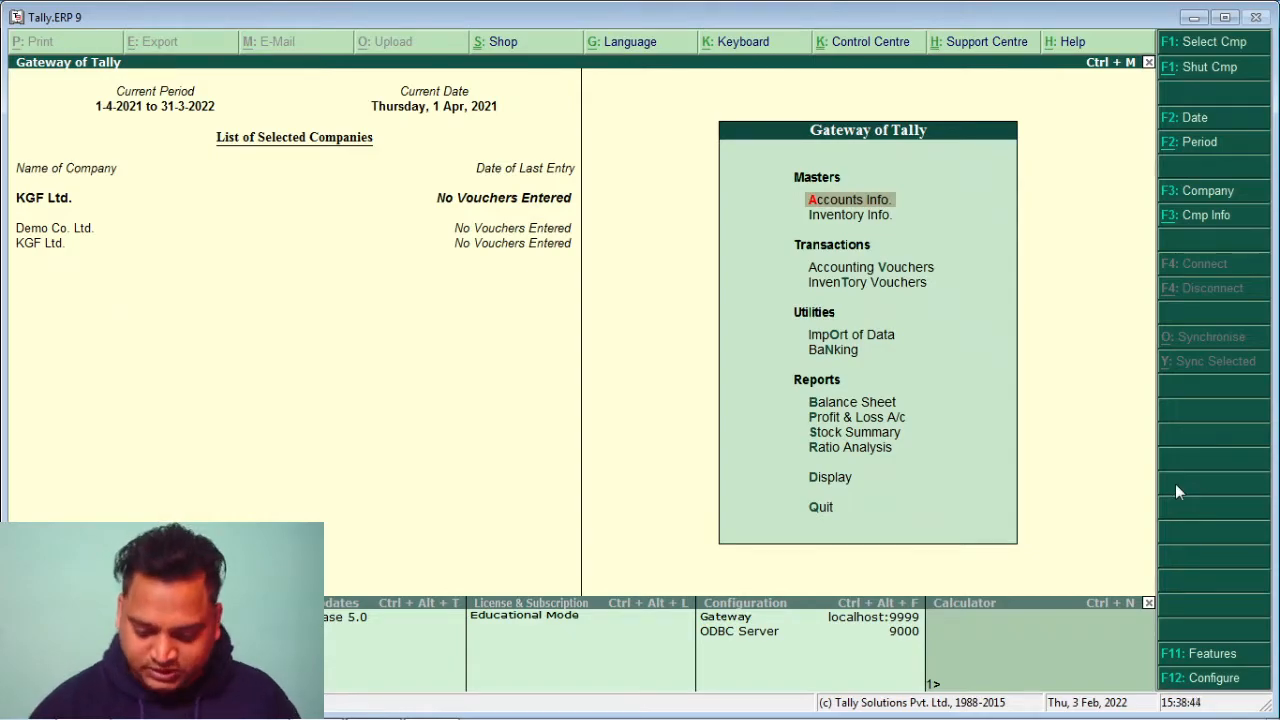
# Start a new single stock group from Inventory Info's Stock Groups menu
pyautogui.press('Down')
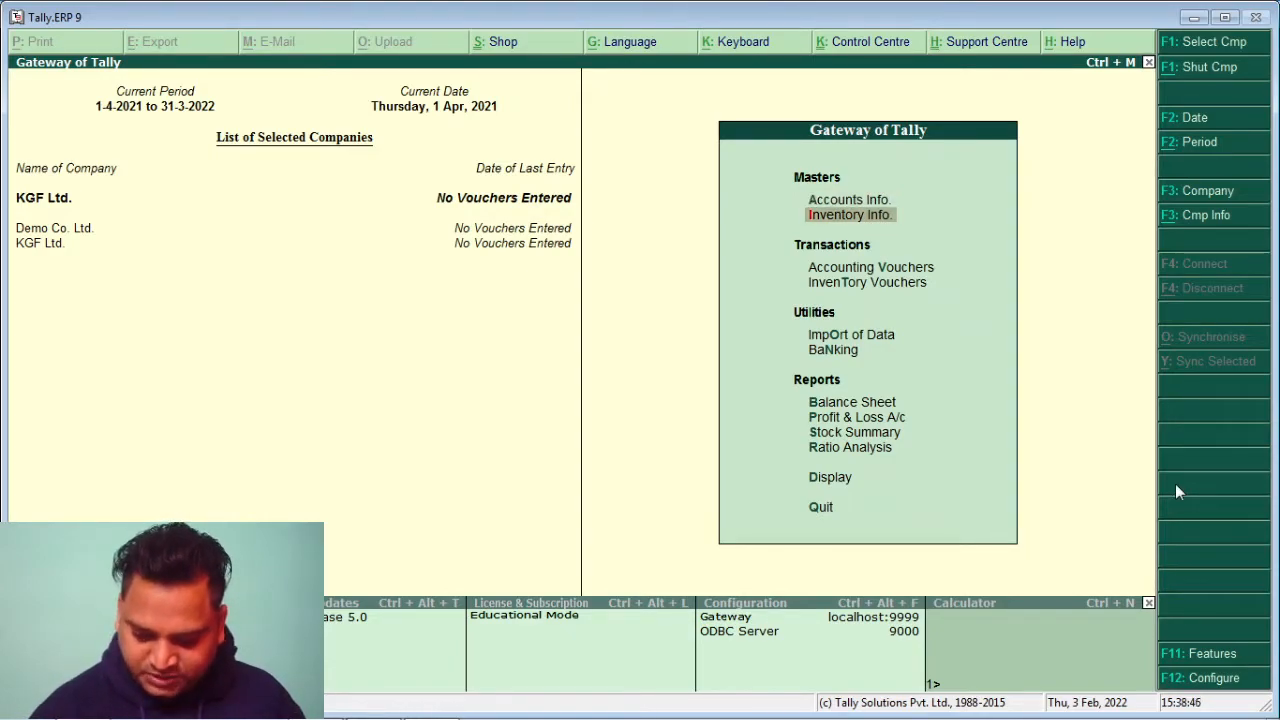
pyautogui.press('Return')
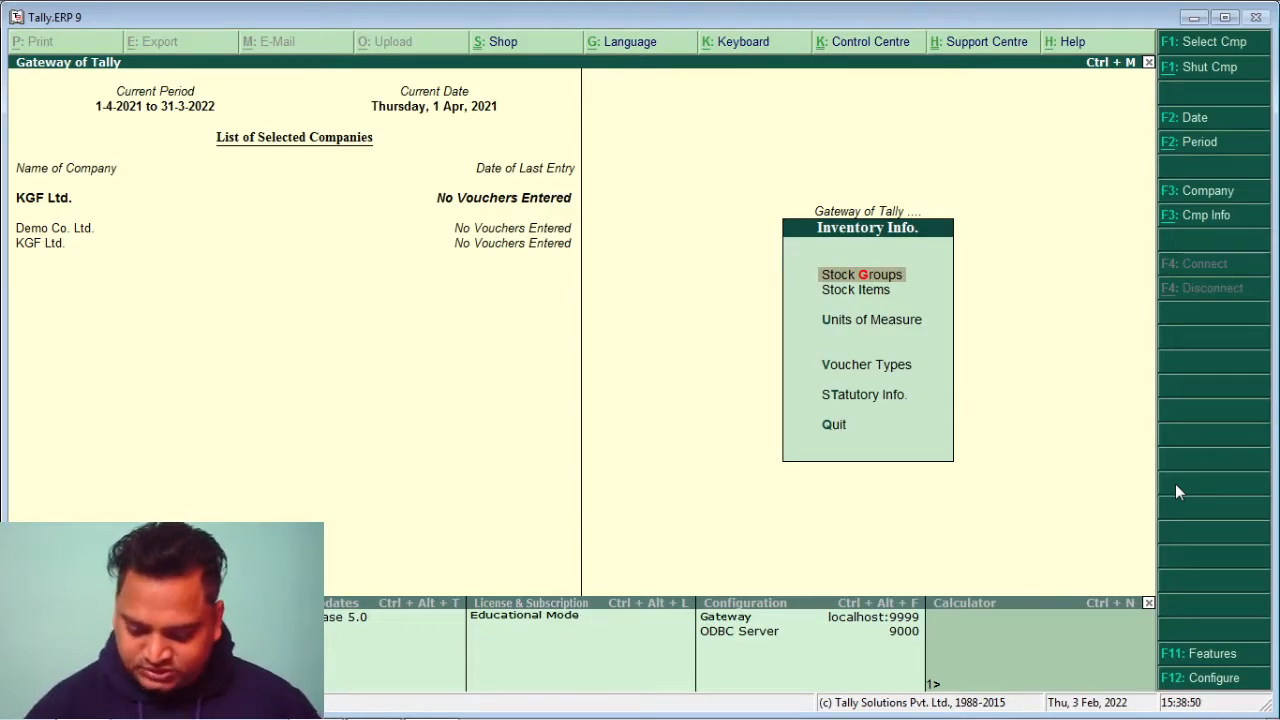
pyautogui.press('Return')
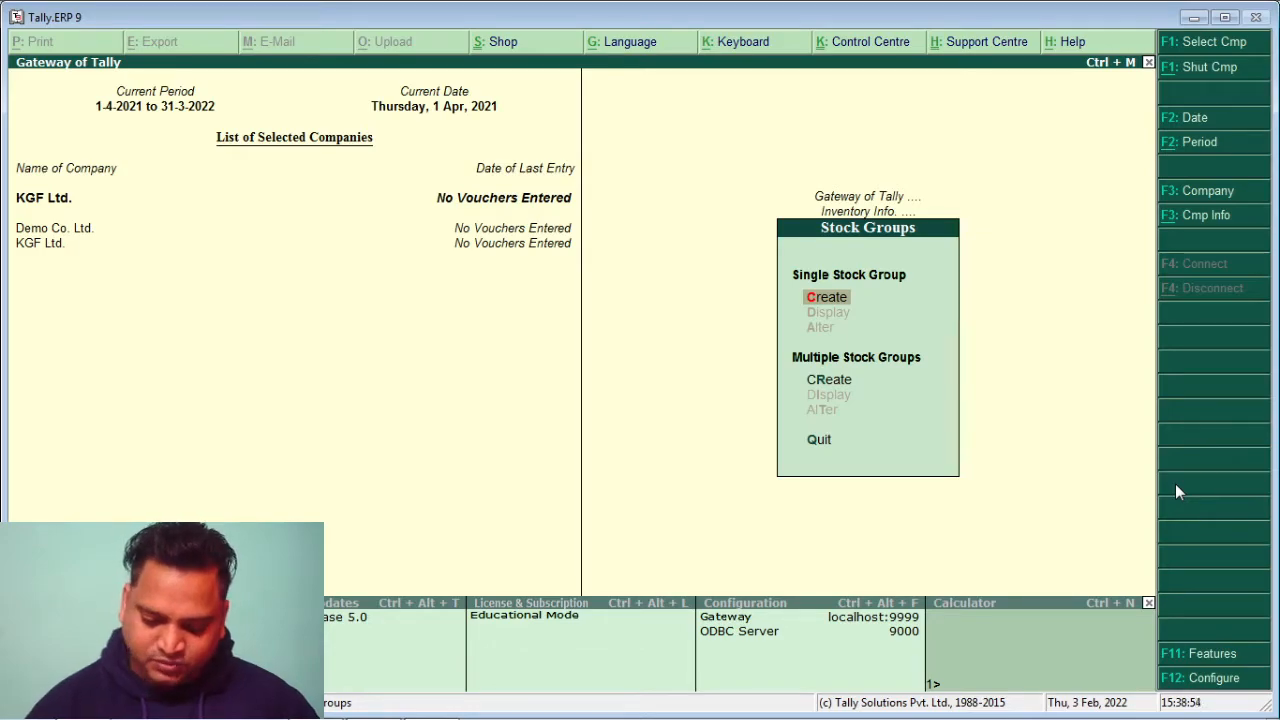
pyautogui.press('Return')
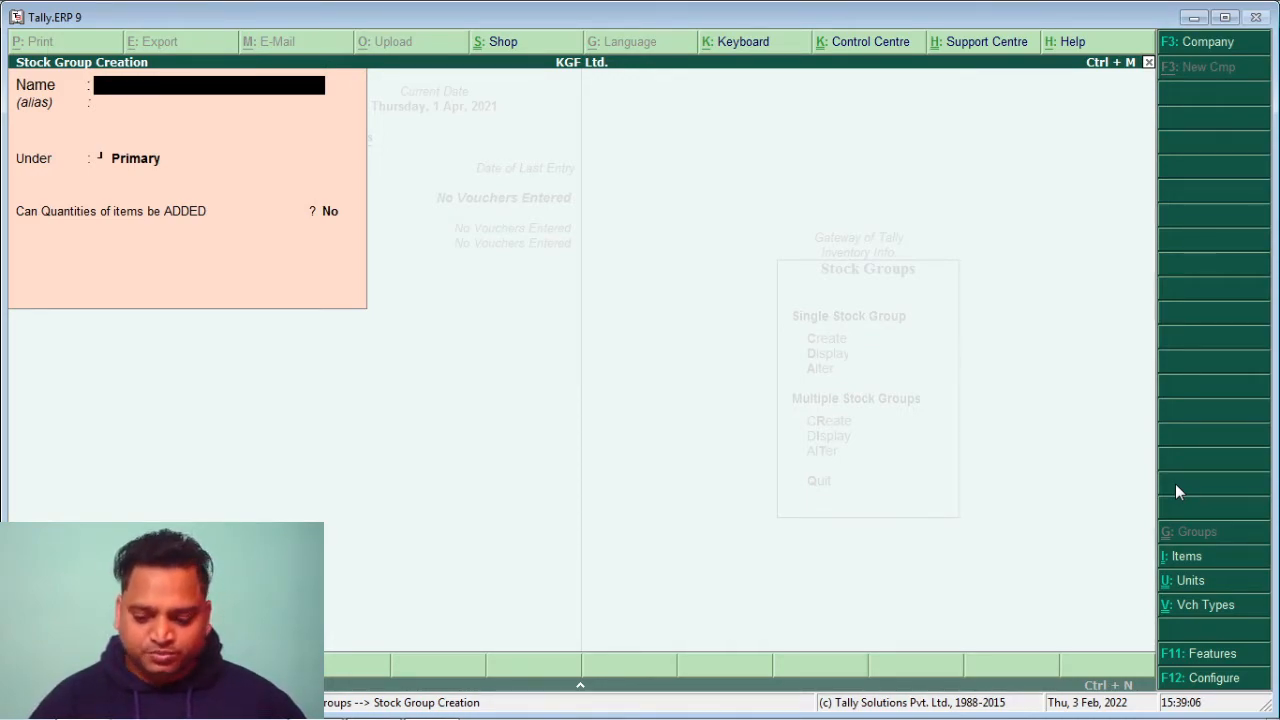
# Enter stock group Men's Wear under Primary with Can Quantities be ADDED set to Yes
pyautogui.write('Men')
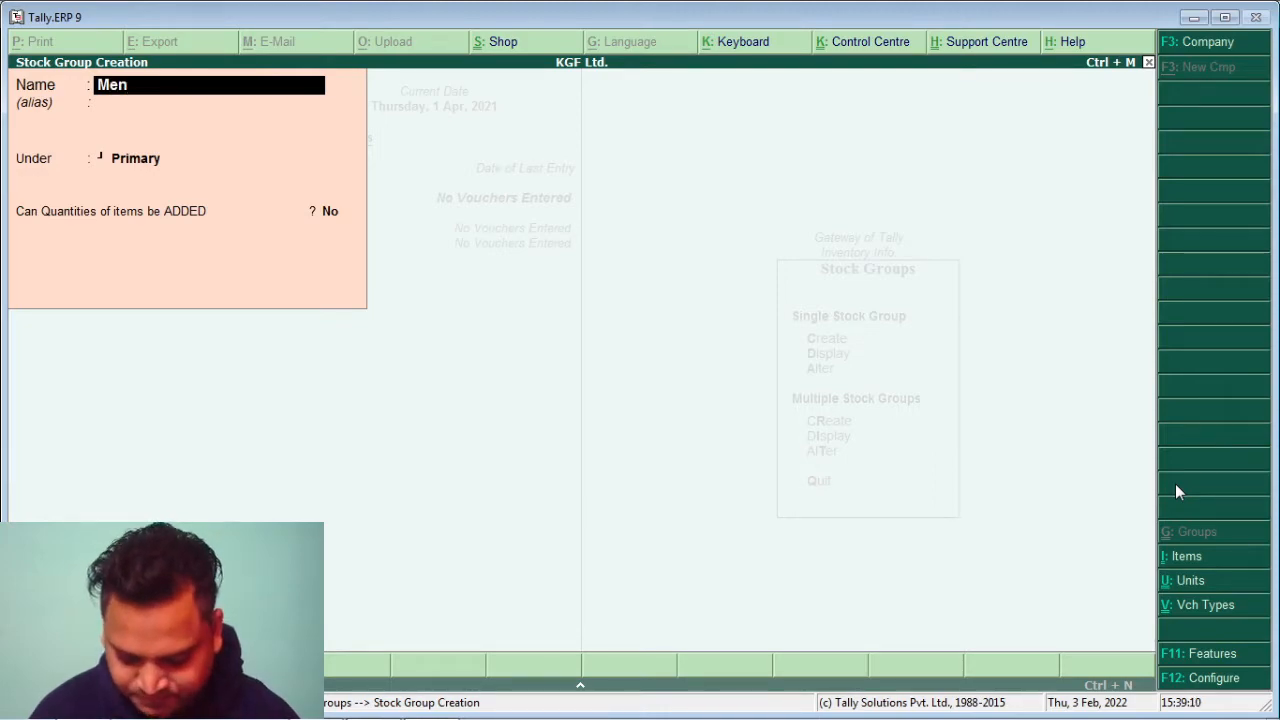
pyautogui.write("'s Wera")
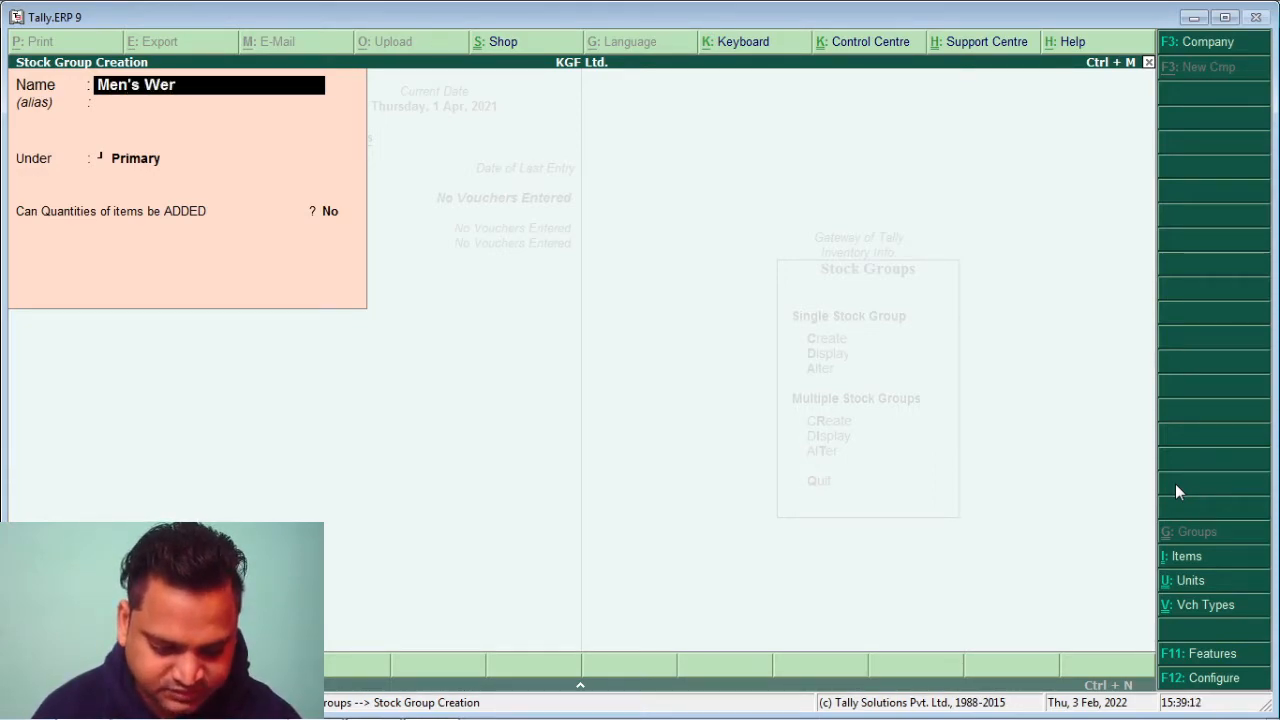
pyautogui.press('BackSpace')
pyautogui.press('BackSpace')
pyautogui.write('ar')
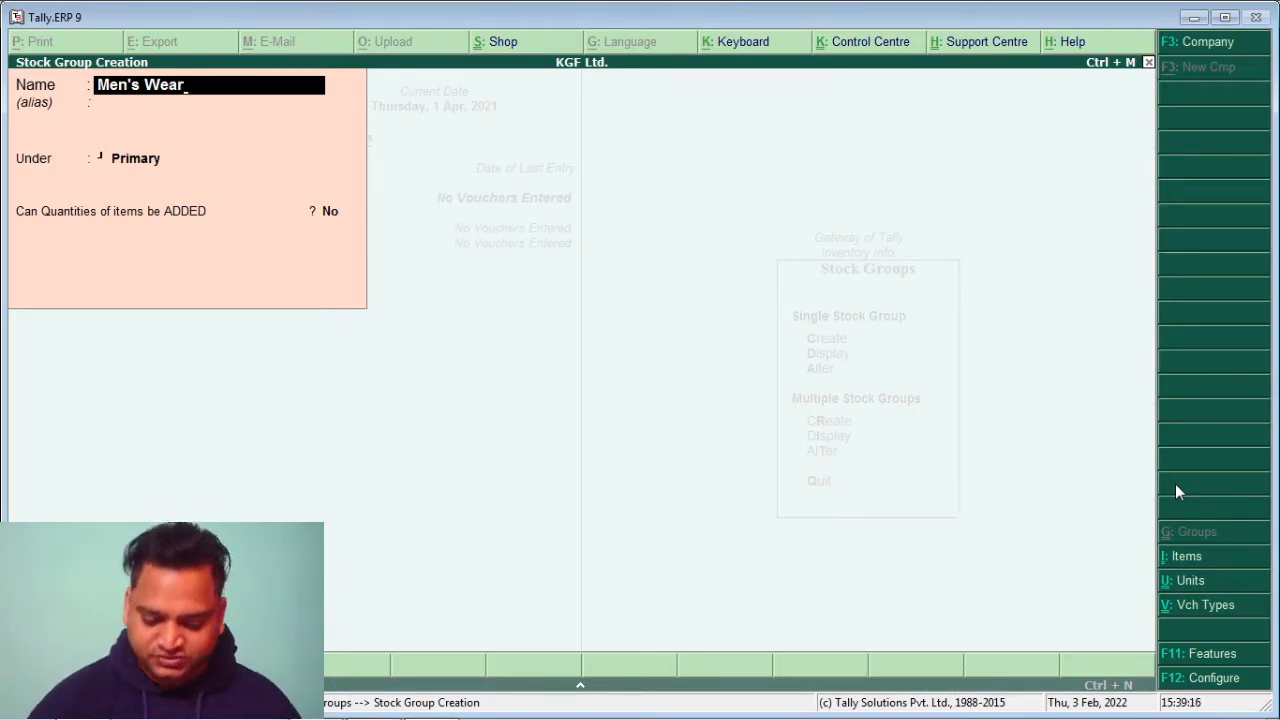
pyautogui.press('Return')
pyautogui.press('Return')
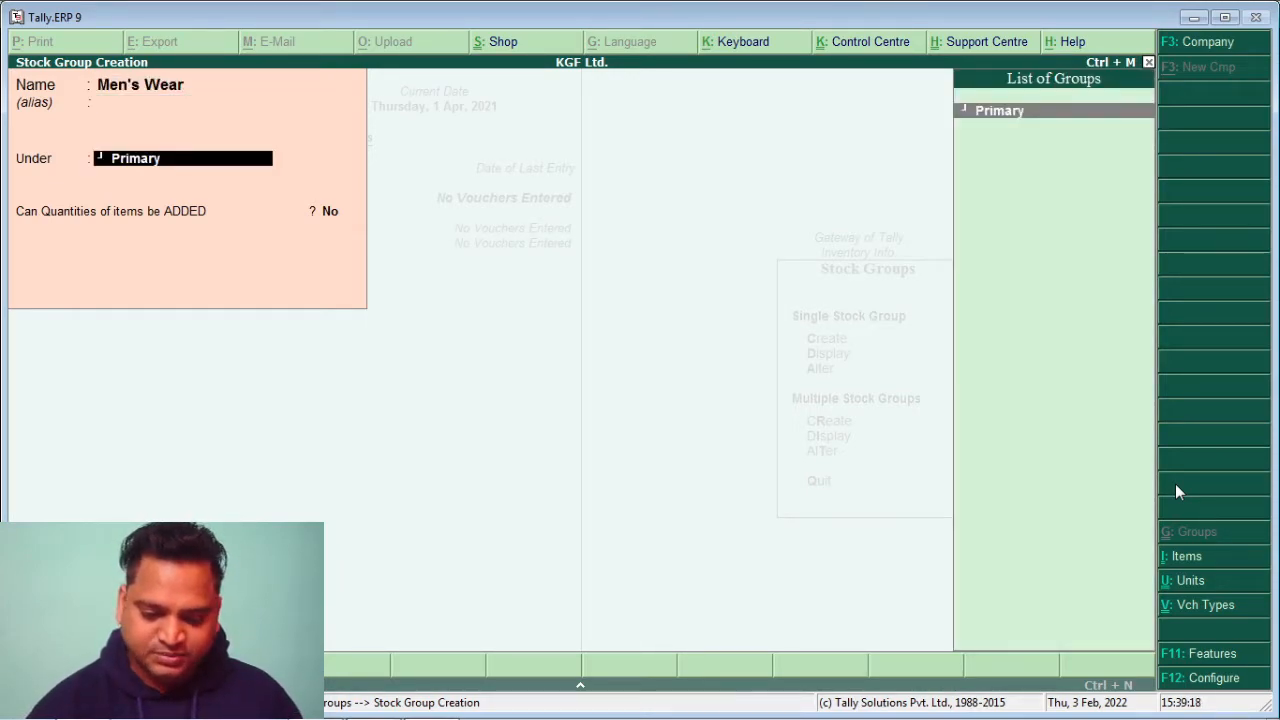
pyautogui.press('Return')
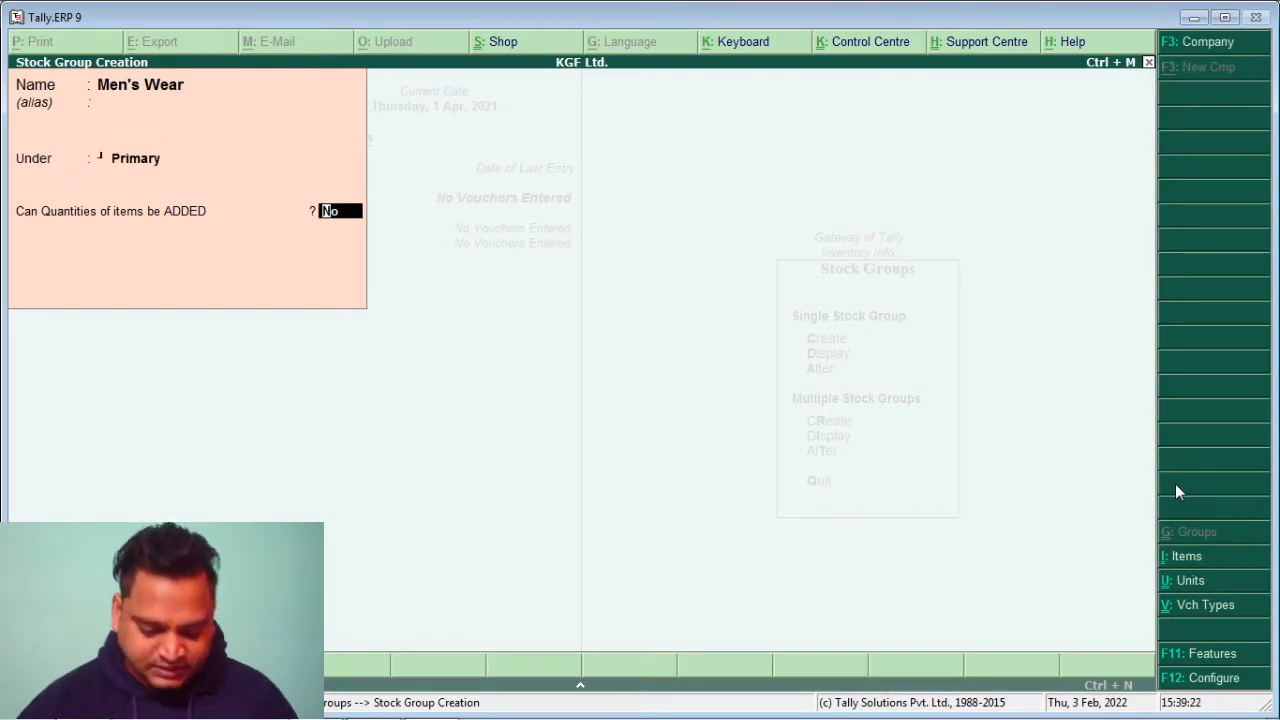
pyautogui.write('ye')
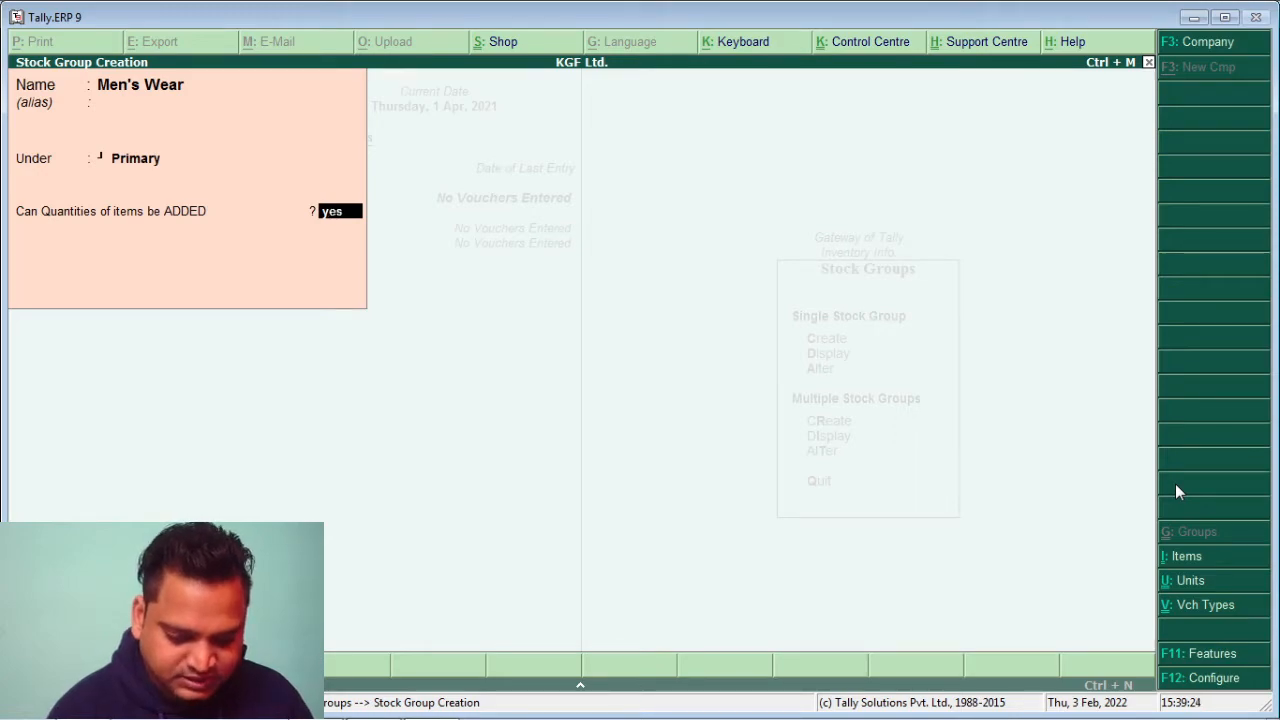
pyautogui.write('s')
pyautogui.press('Return')
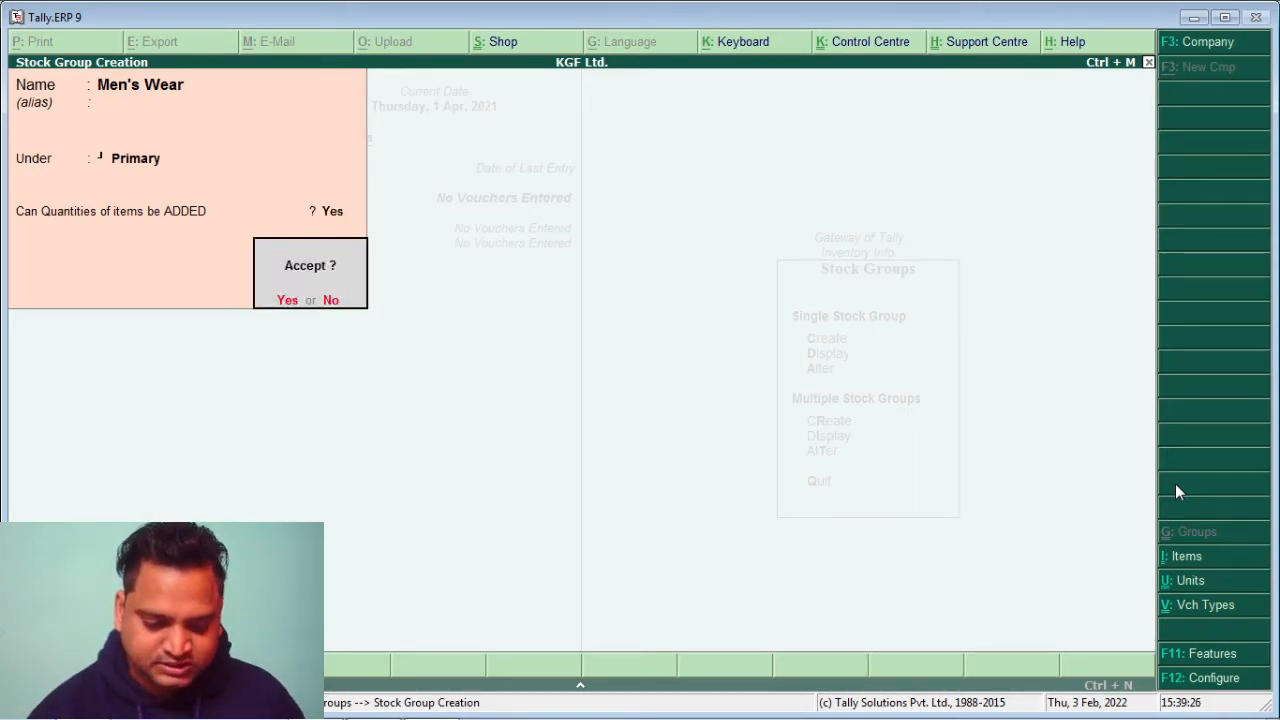
# Save Men's Wear, add Women's Wear under Primary with addable quantities, and quit creation
pyautogui.press('Return')
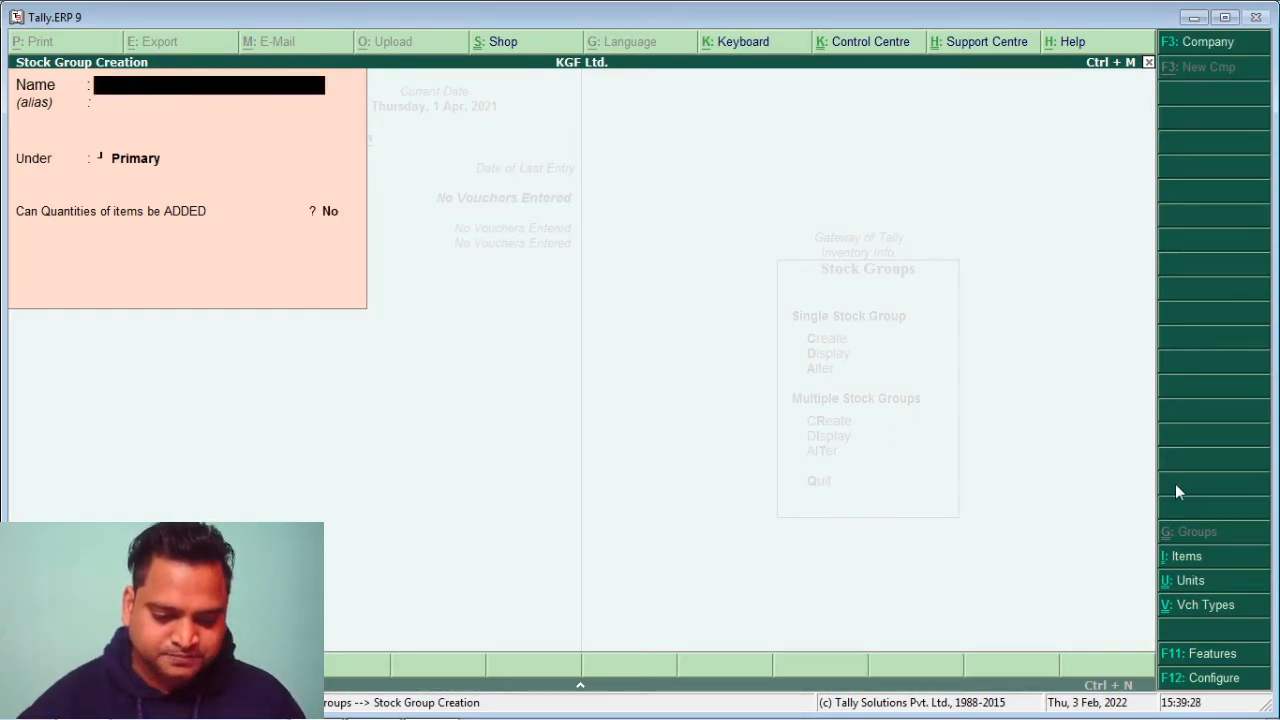
pyautogui.write('W')
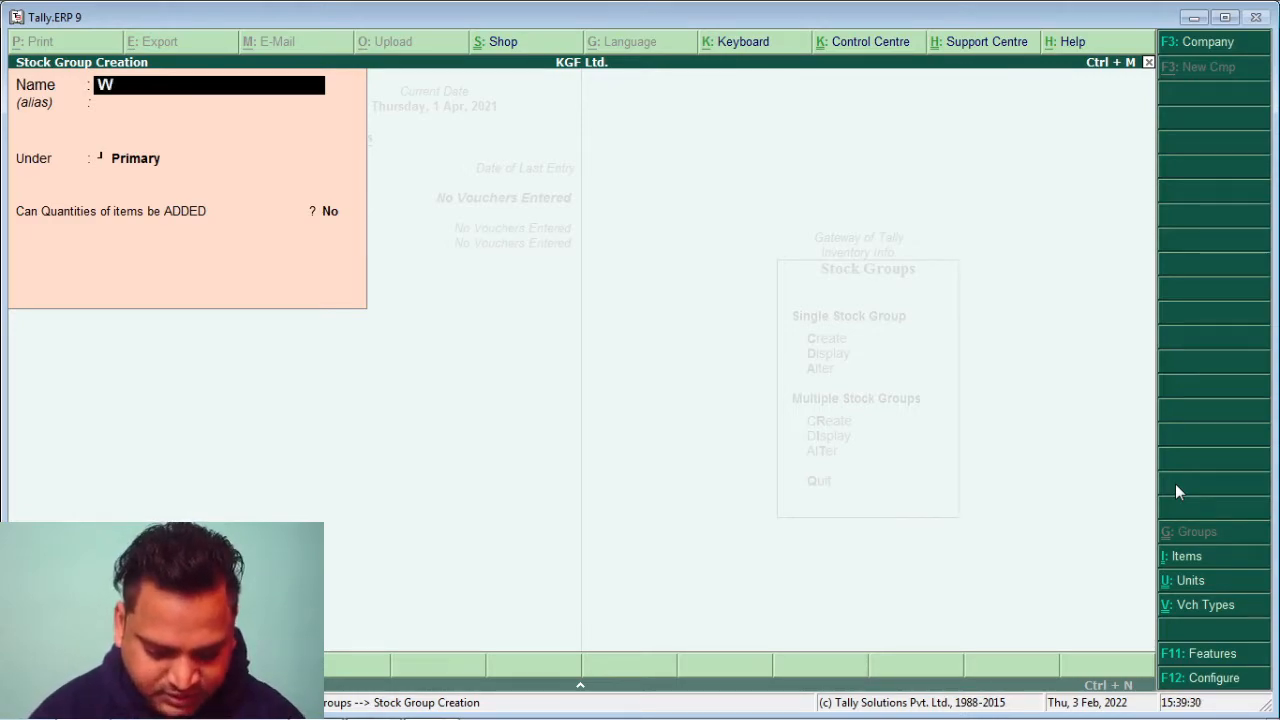
pyautogui.write('omen')
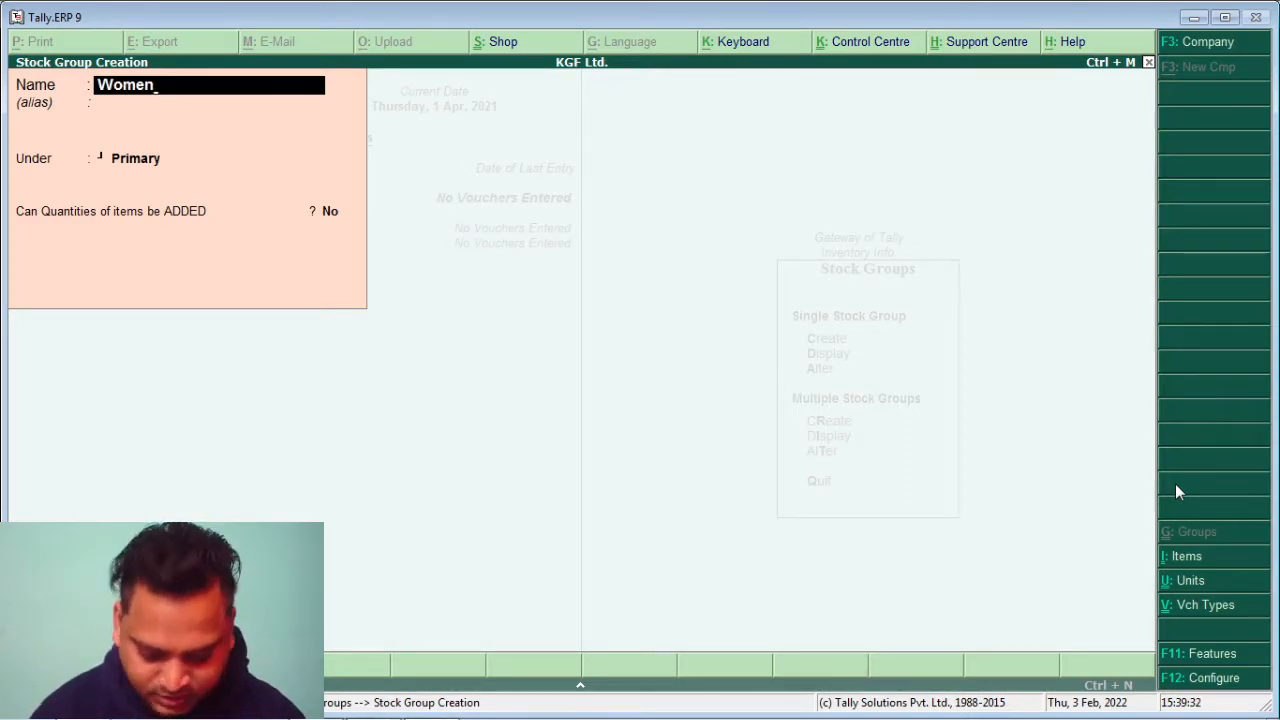
pyautogui.write("'s Wear")
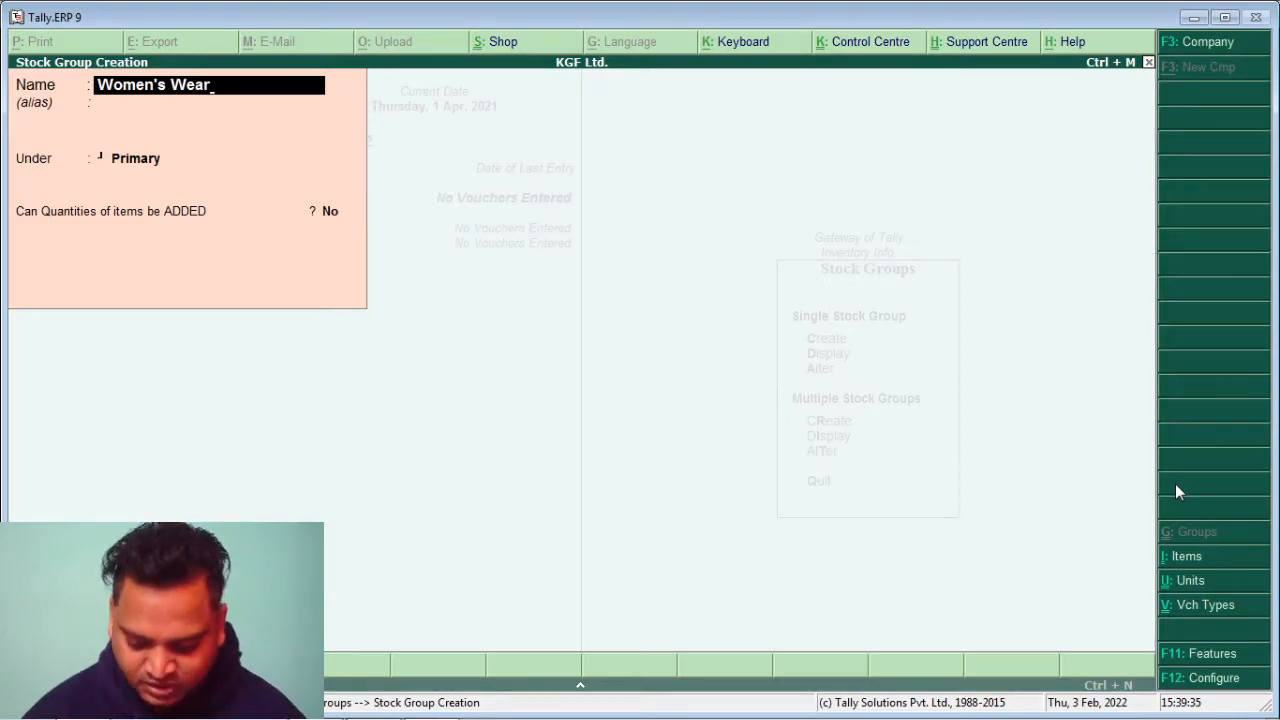
pyautogui.press('Return')
pyautogui.press('Return')
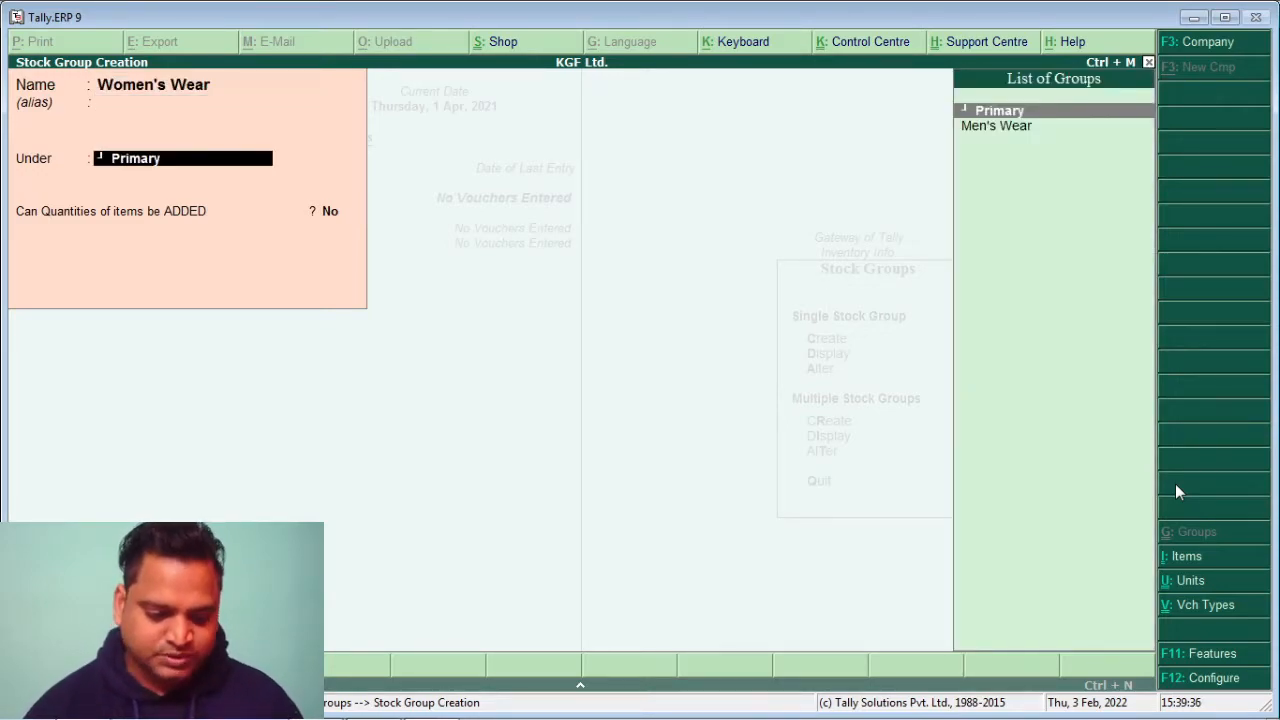
pyautogui.press('Return')
pyautogui.write('ye')
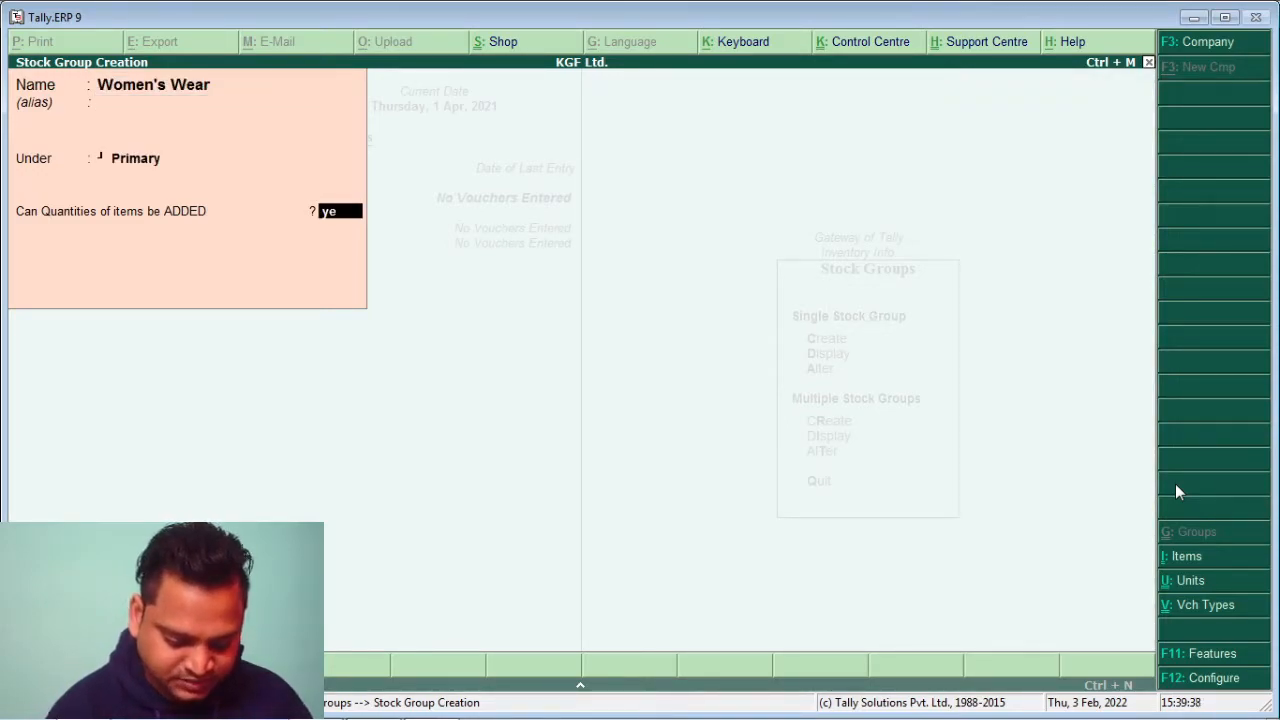
pyautogui.press('Return')
pyautogui.press('Return')
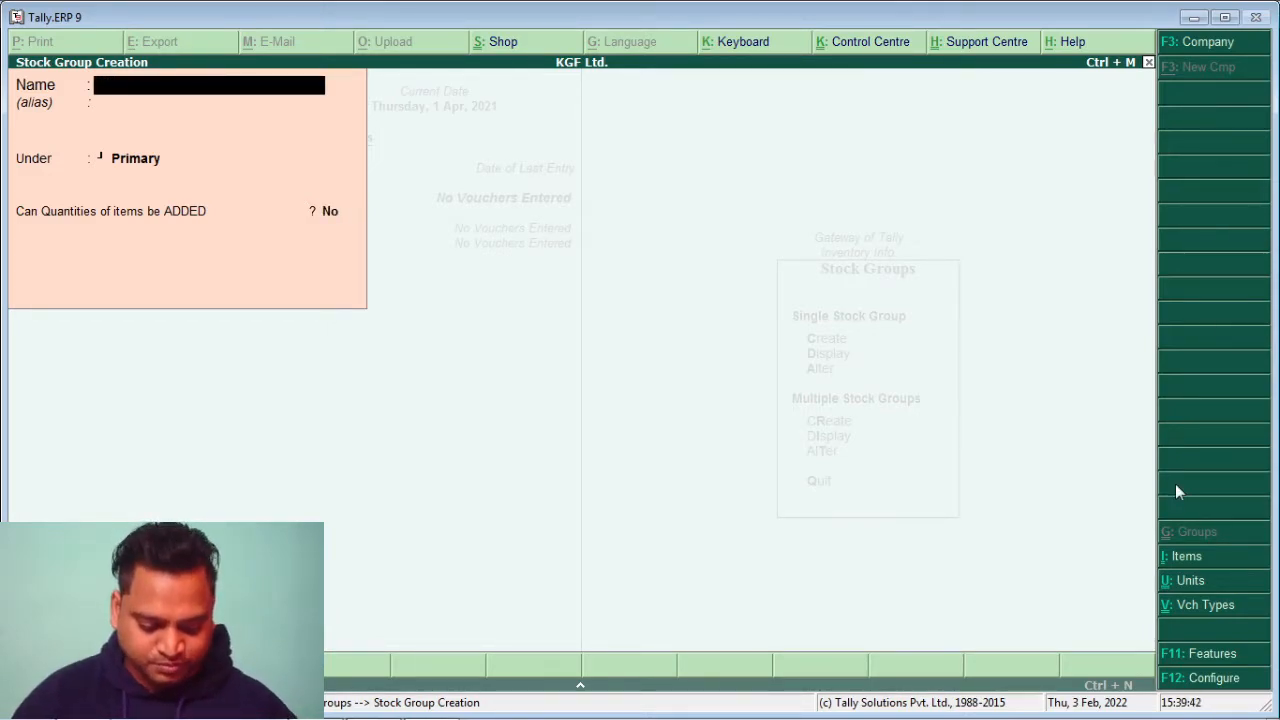
pyautogui.press('Escape')
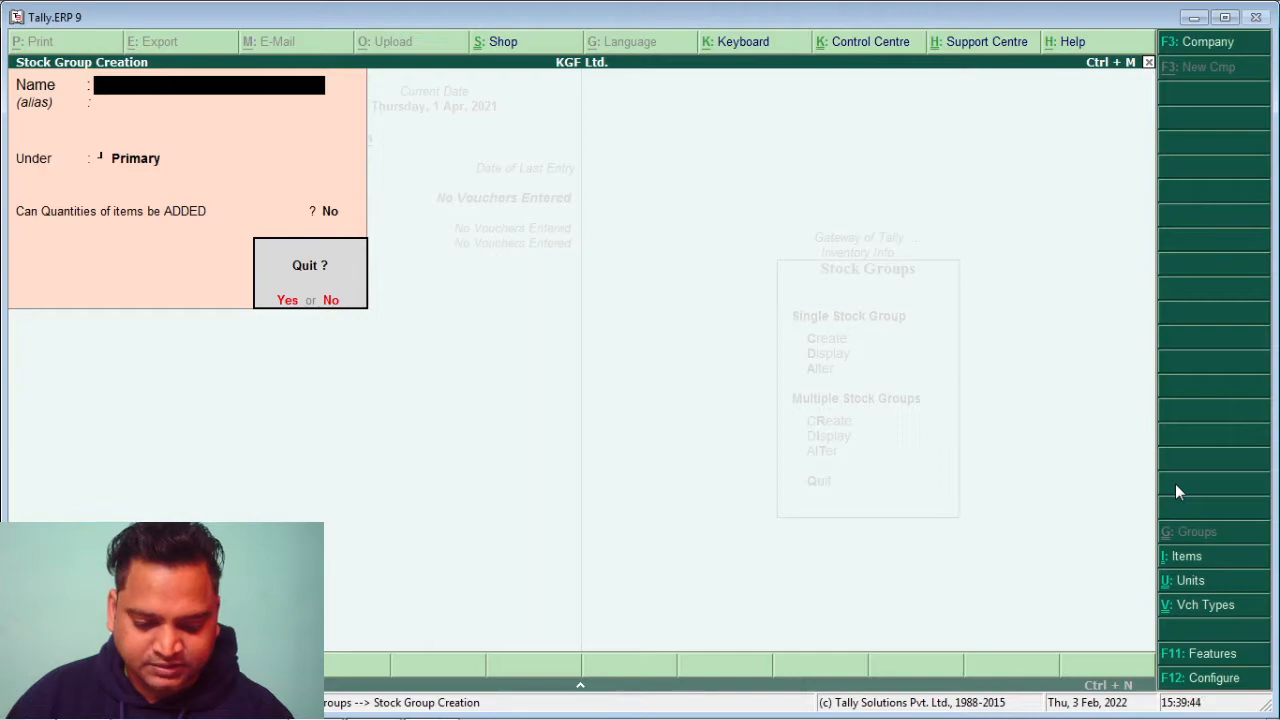
pyautogui.press('y')
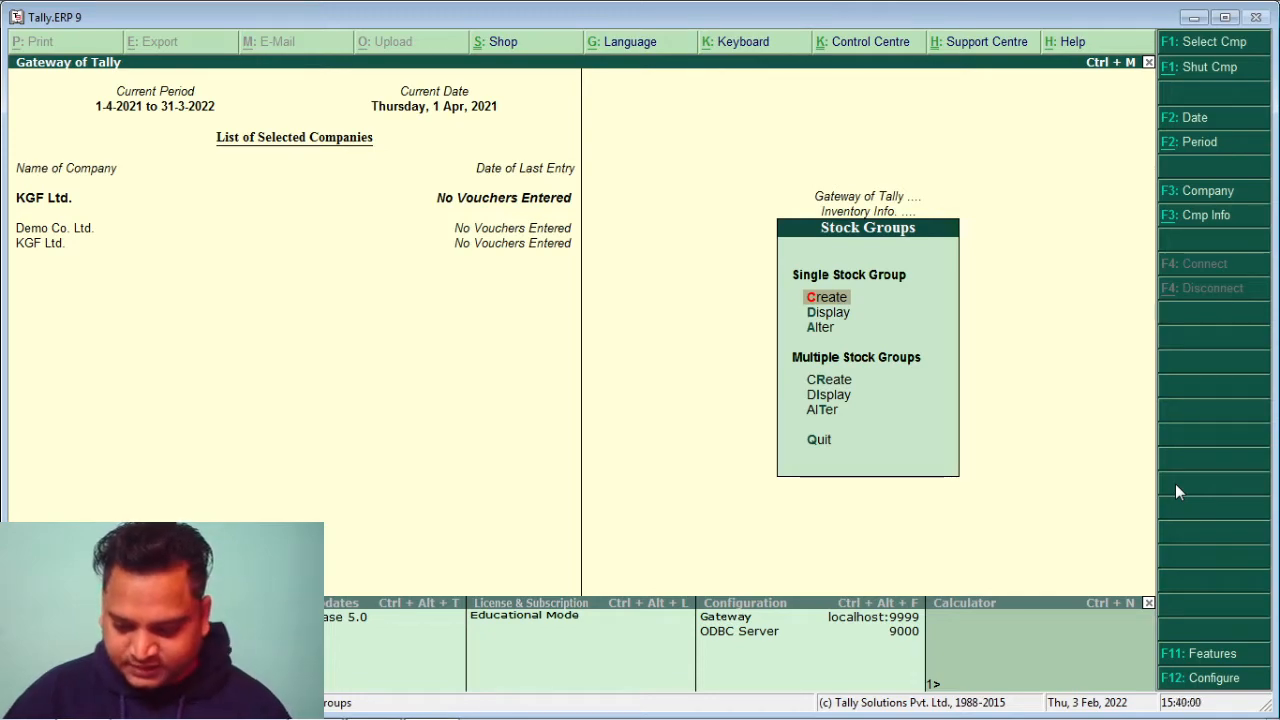
# Go back to Inventory Info and start a new unit from Units of Measure
pyautogui.press('Escape')
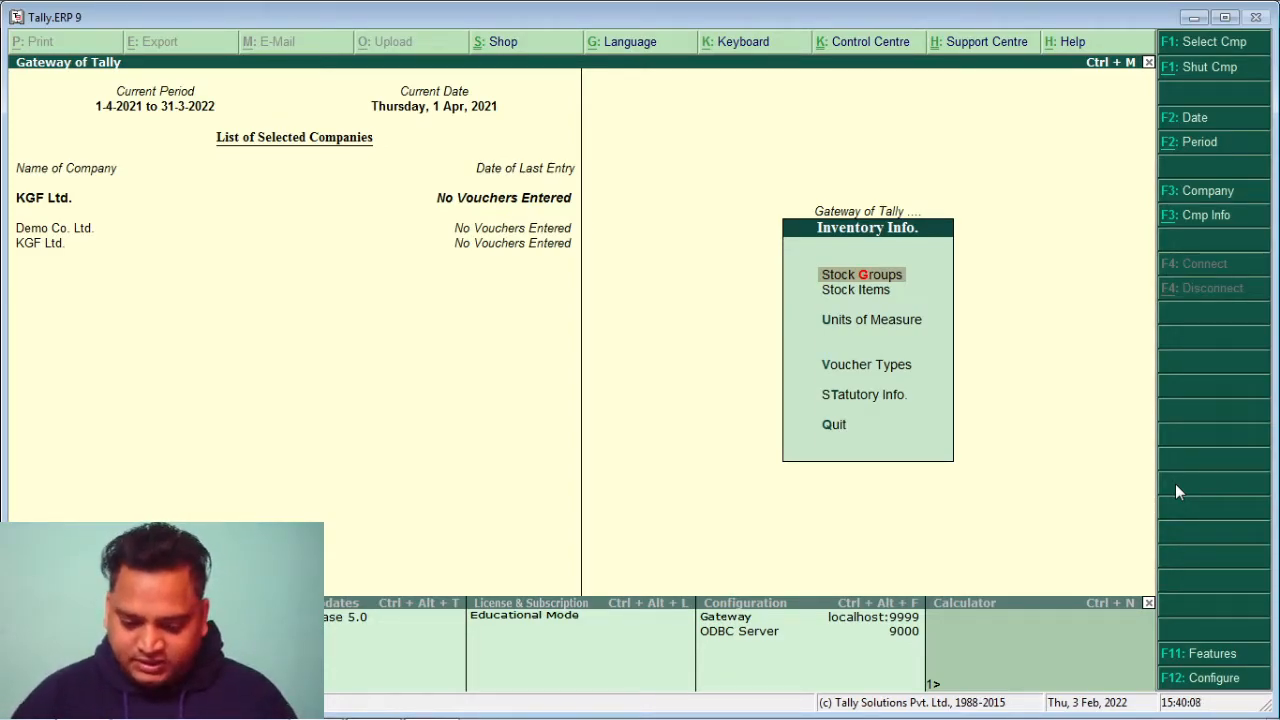
pyautogui.press('Down')
pyautogui.press('Down')
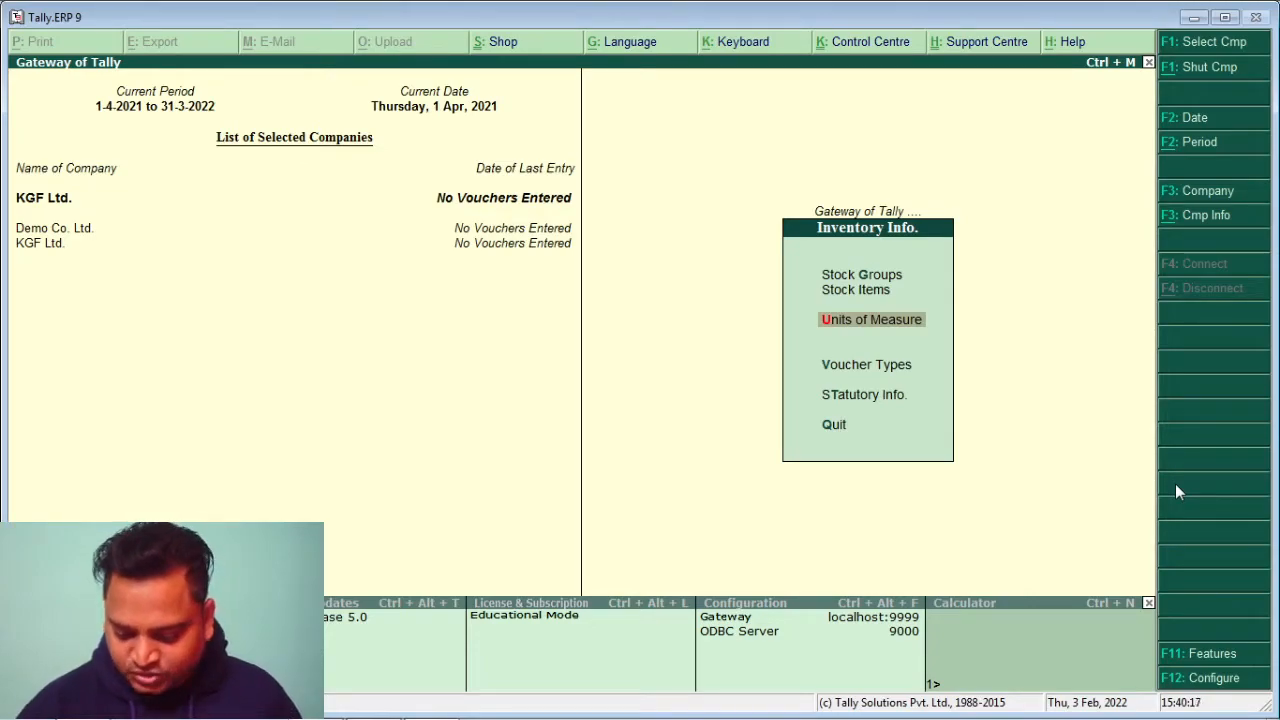
pyautogui.press('Return')
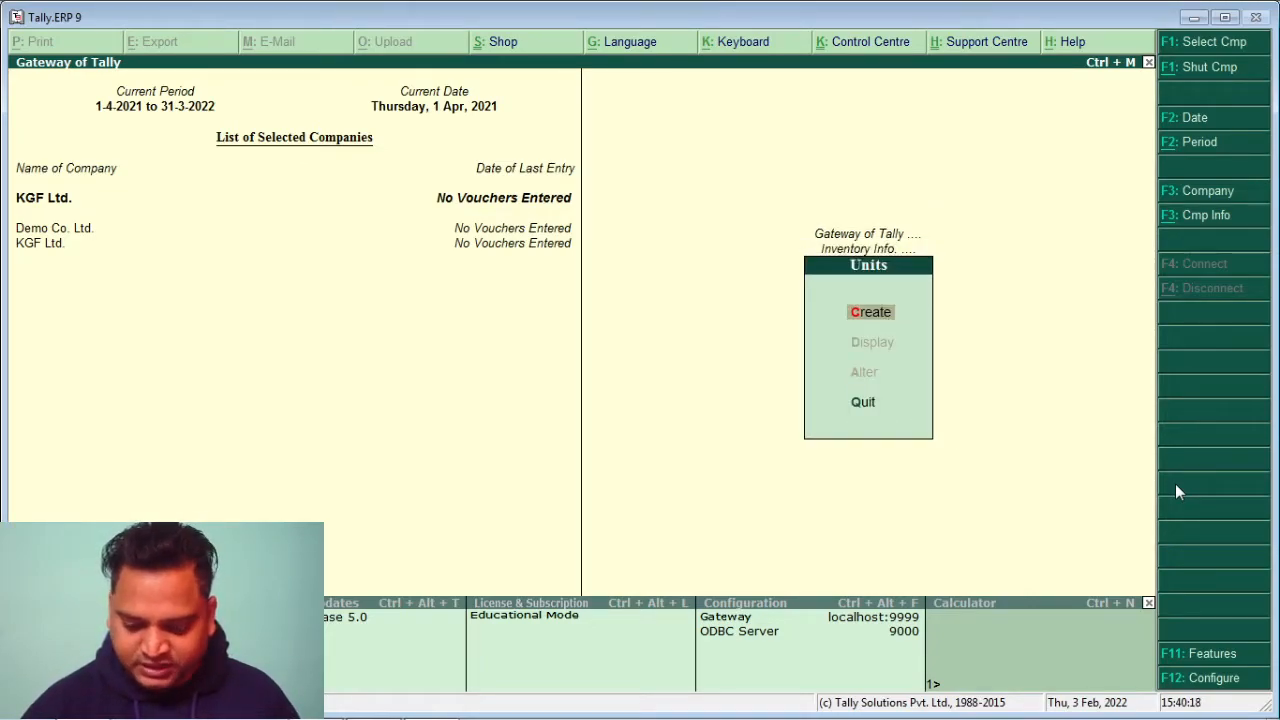
pyautogui.press('Return')
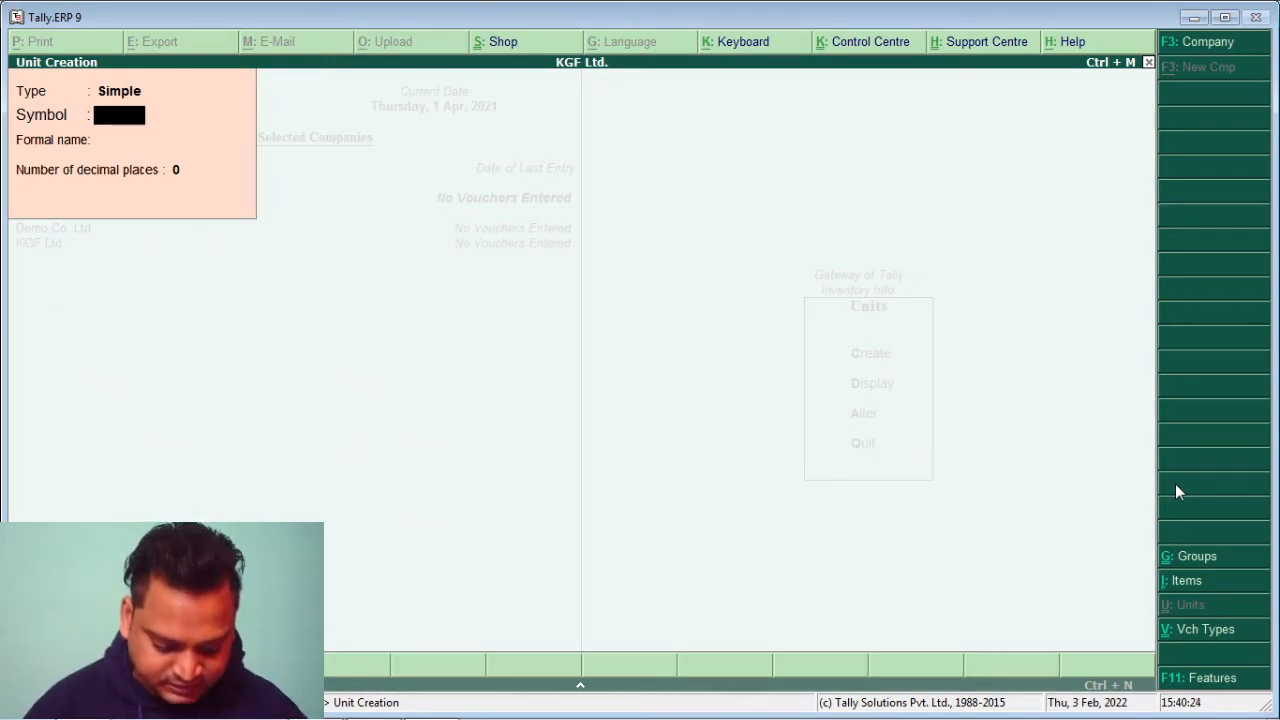
# Create the simple unit with symbol Pcs, formal name Pieces and 0 decimal places
pyautogui.write('Pcs')
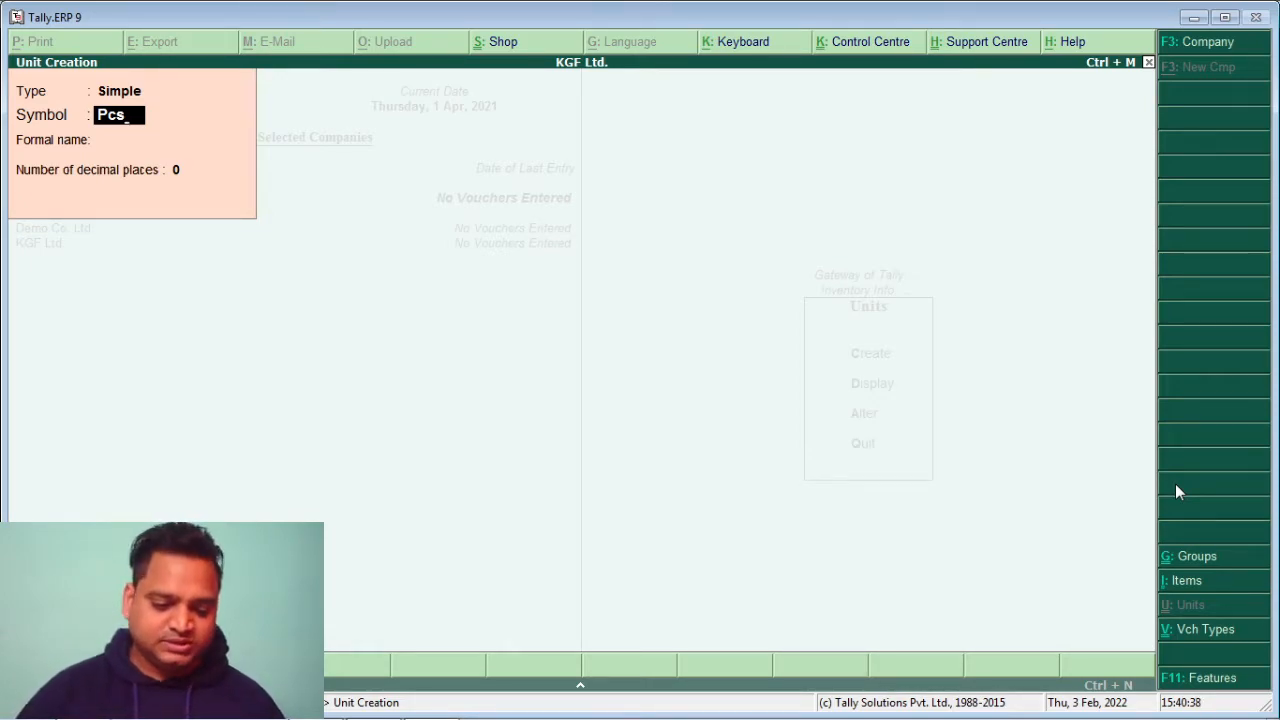
pyautogui.press('Return')
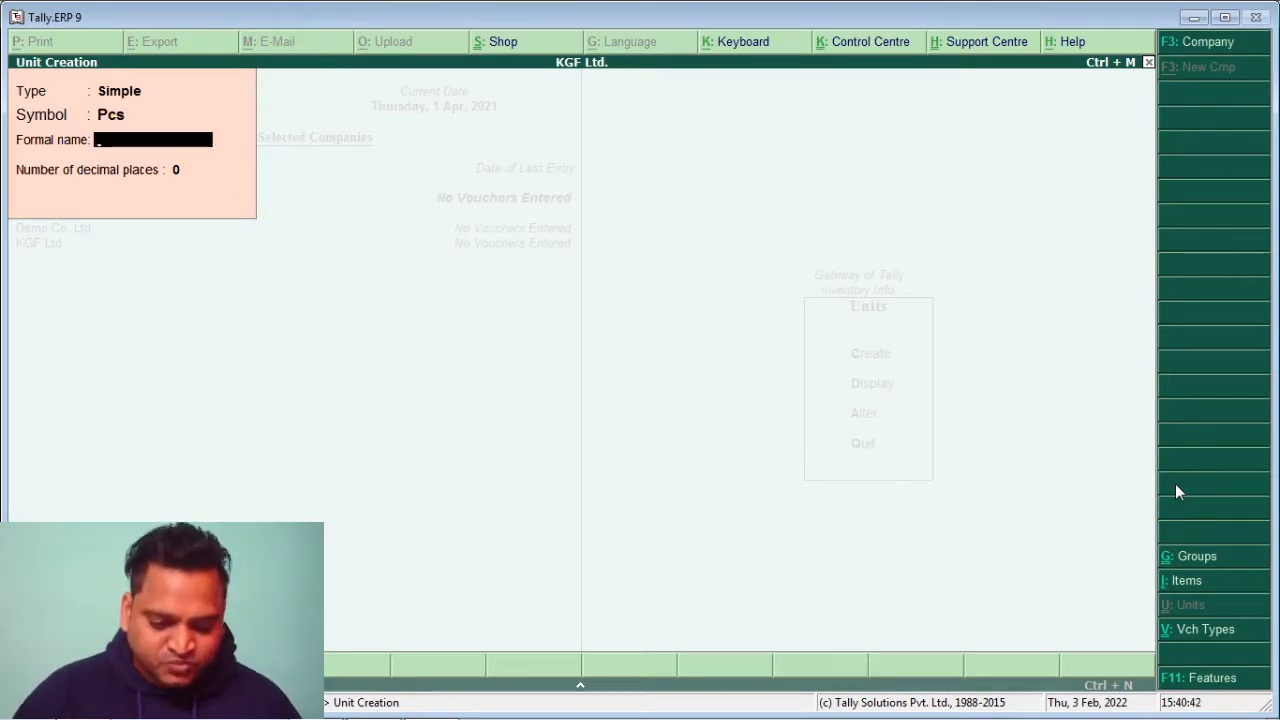
pyautogui.write('Pieces')
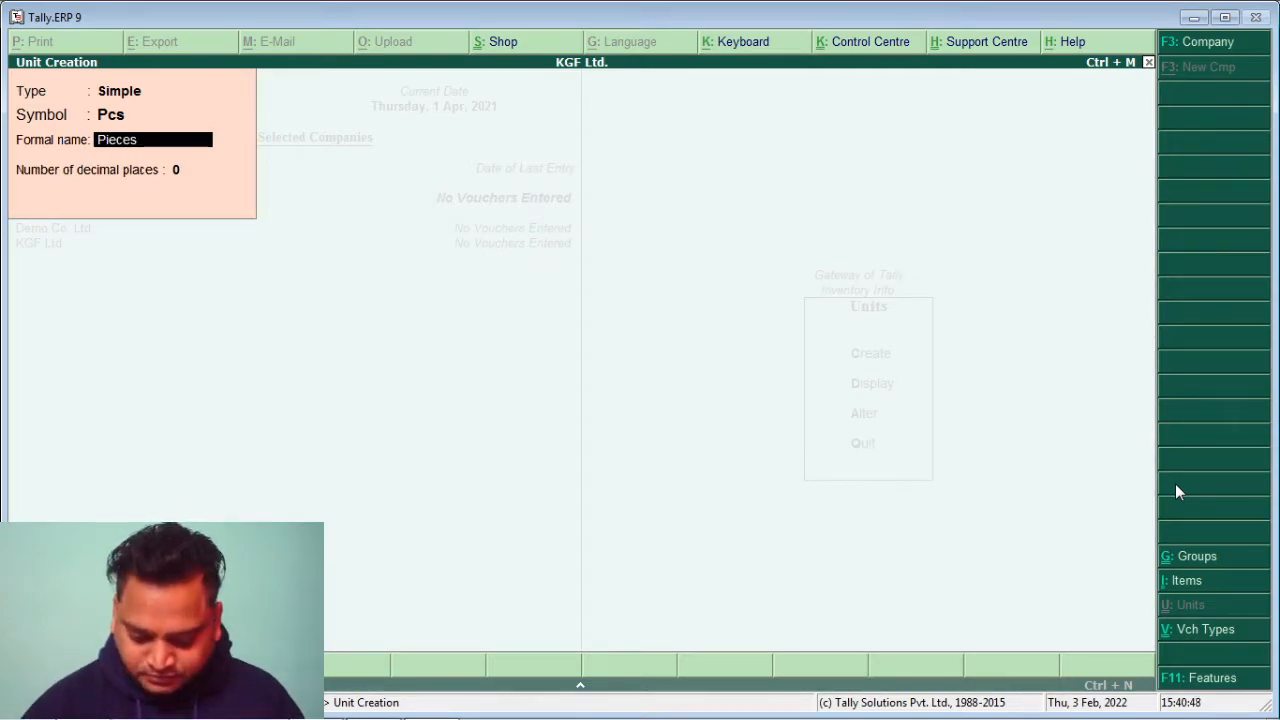
pyautogui.press('Return')
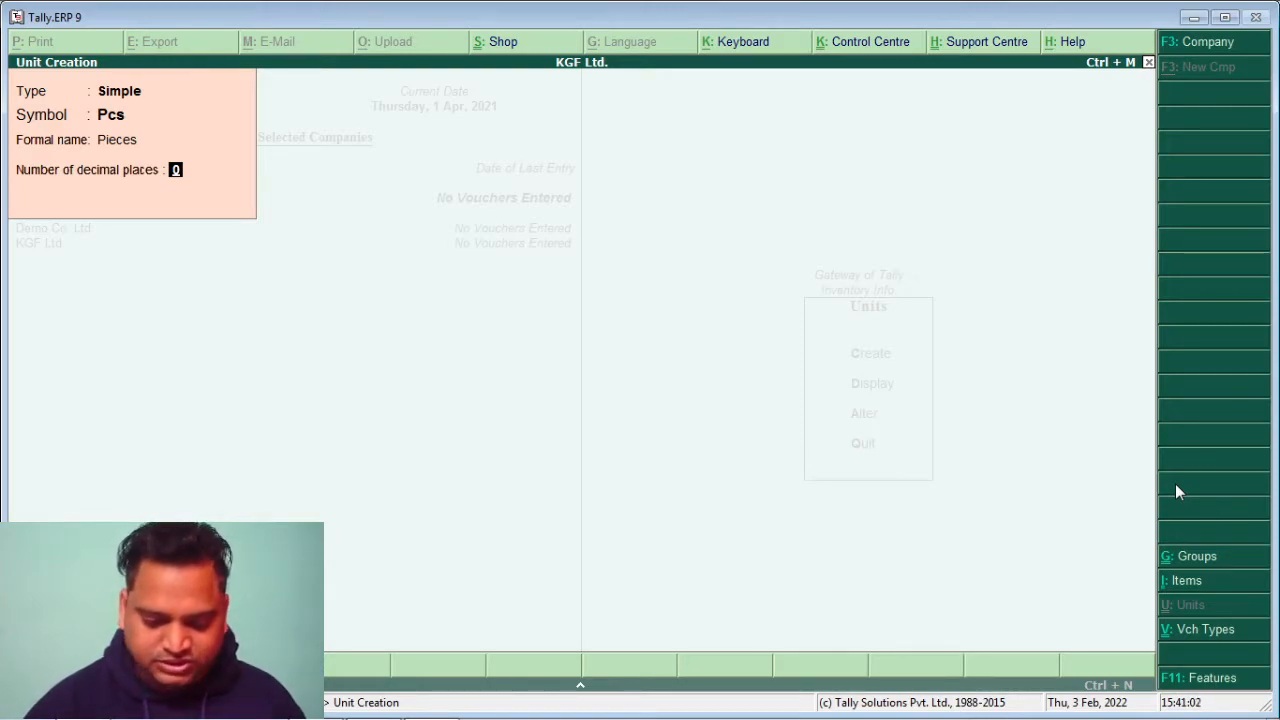
pyautogui.press('Return')
pyautogui.press('y')
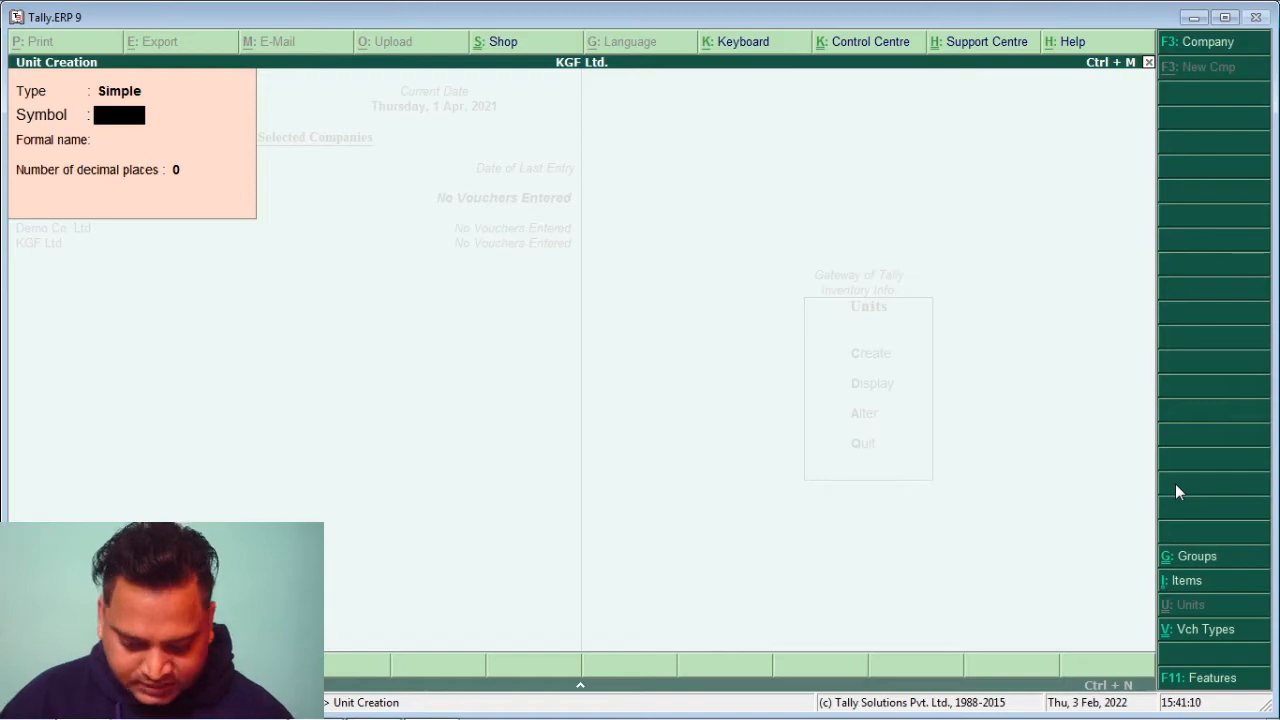
# Quit Unit Creation and start a single stock item from the Stock Items menu
pyautogui.press('Escape')
pyautogui.press('y')
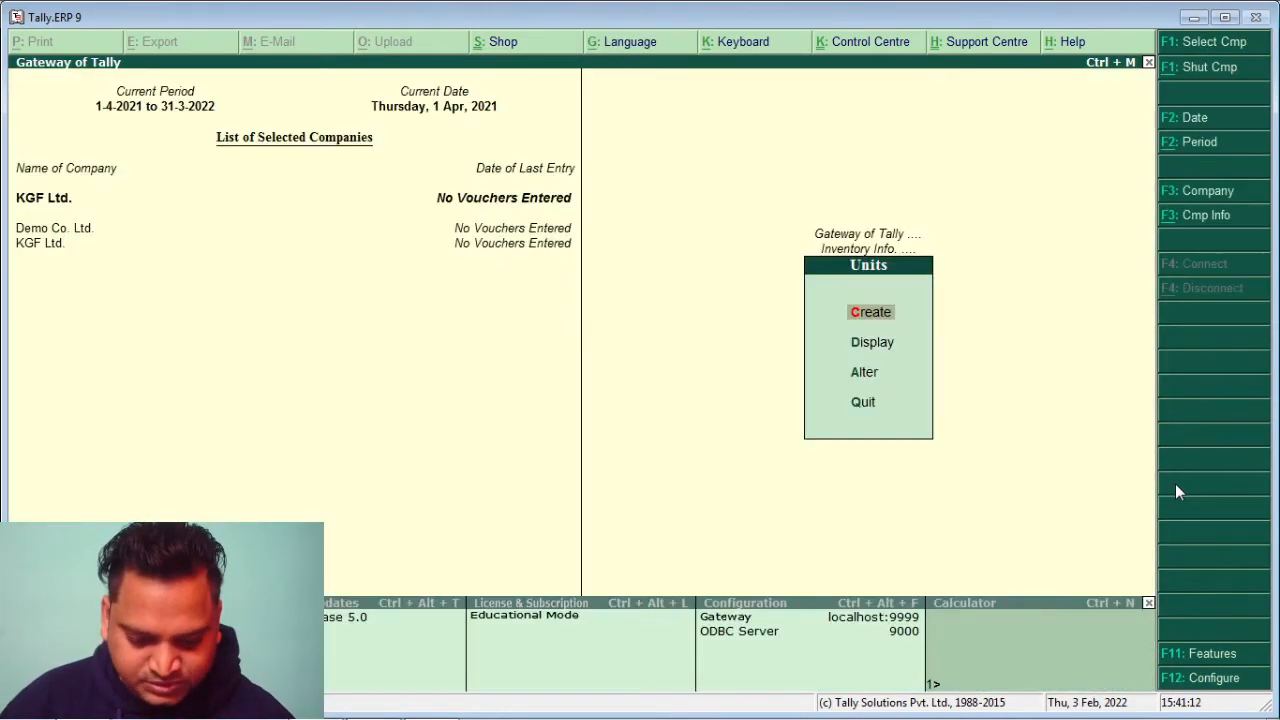
pyautogui.press('Escape')
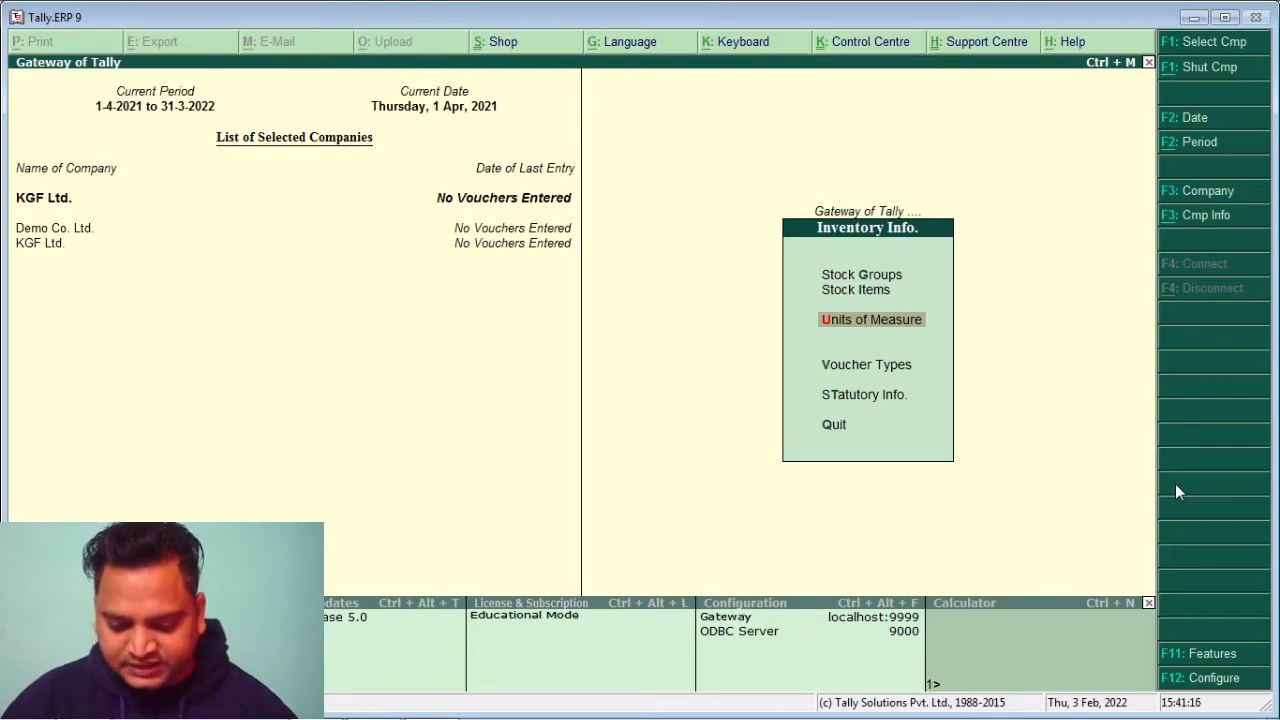
pyautogui.press('Up')
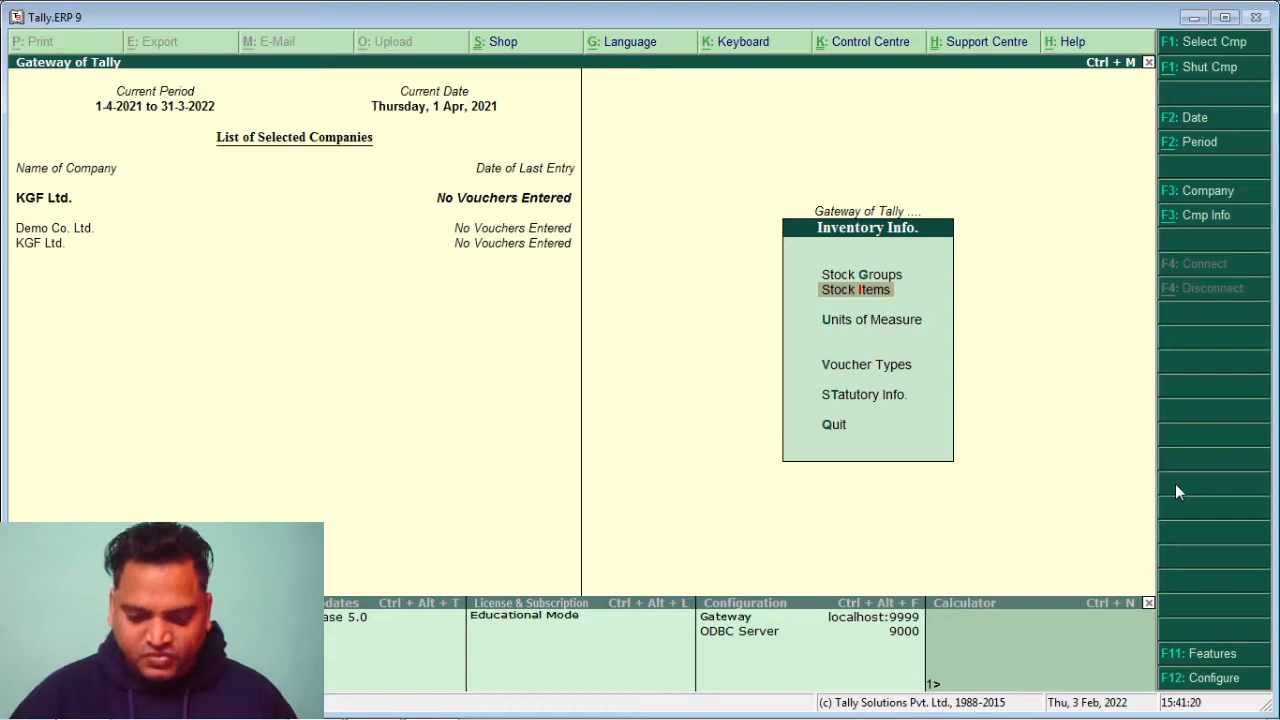
pyautogui.press('Return')
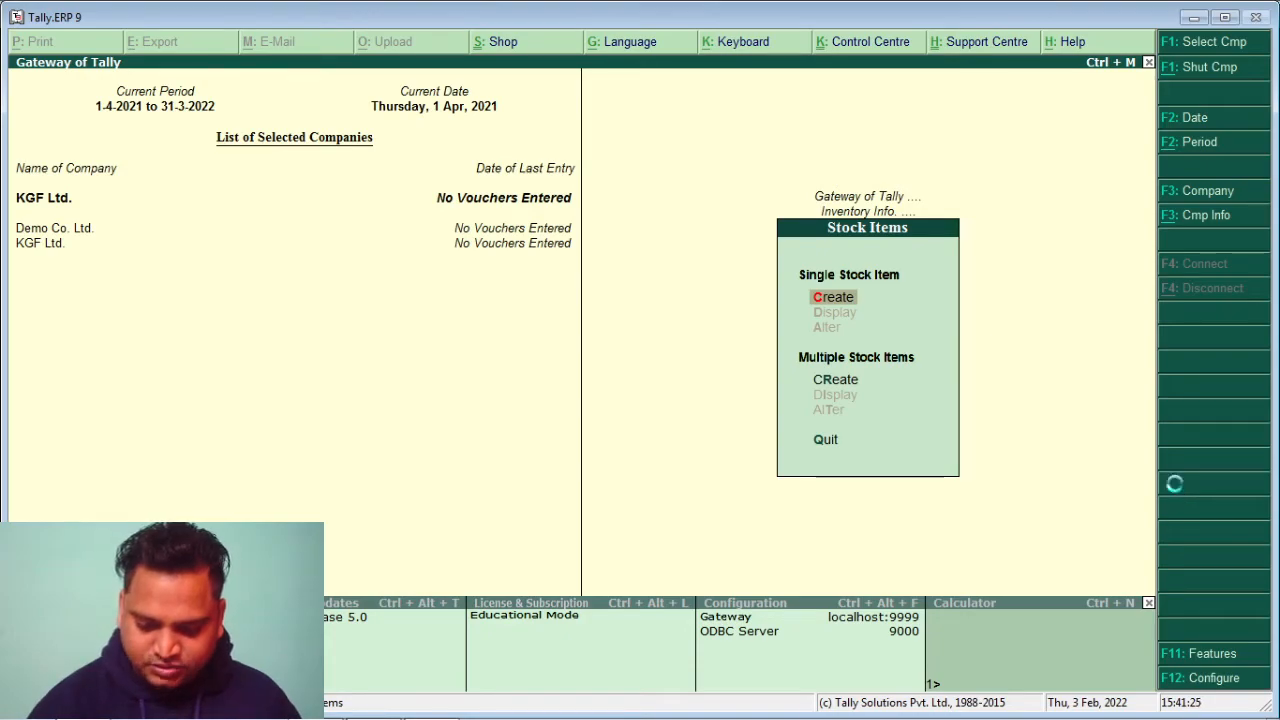
pyautogui.press('Return')
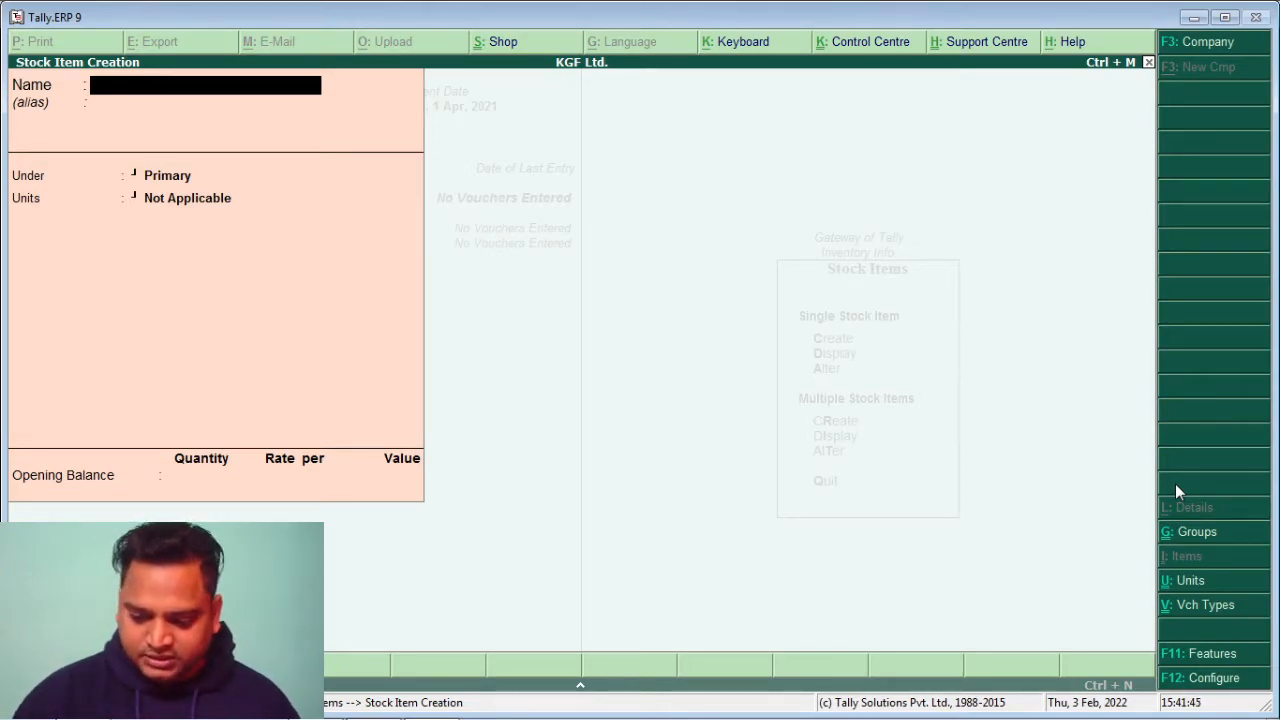
# Create the stock item Shirt under Men's Wear with unit Pcs and save it
pyautogui.write('Shirt')
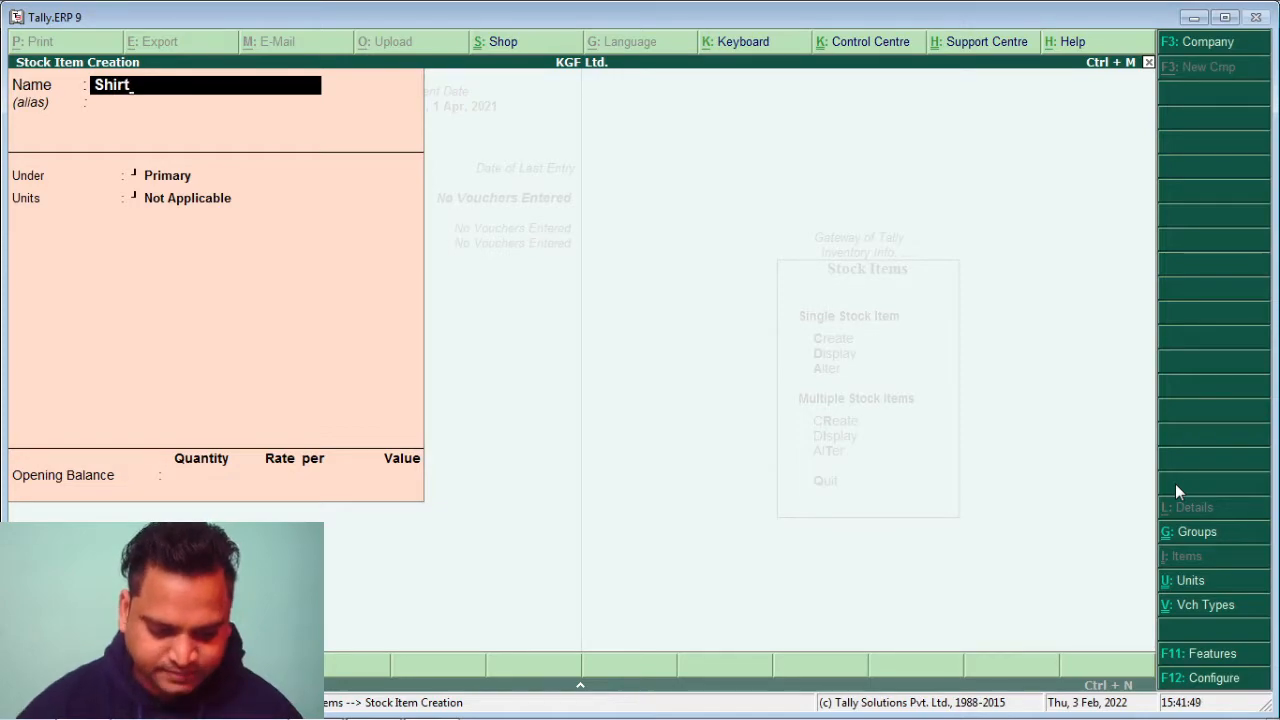
pyautogui.press('Return')
pyautogui.press('Return')
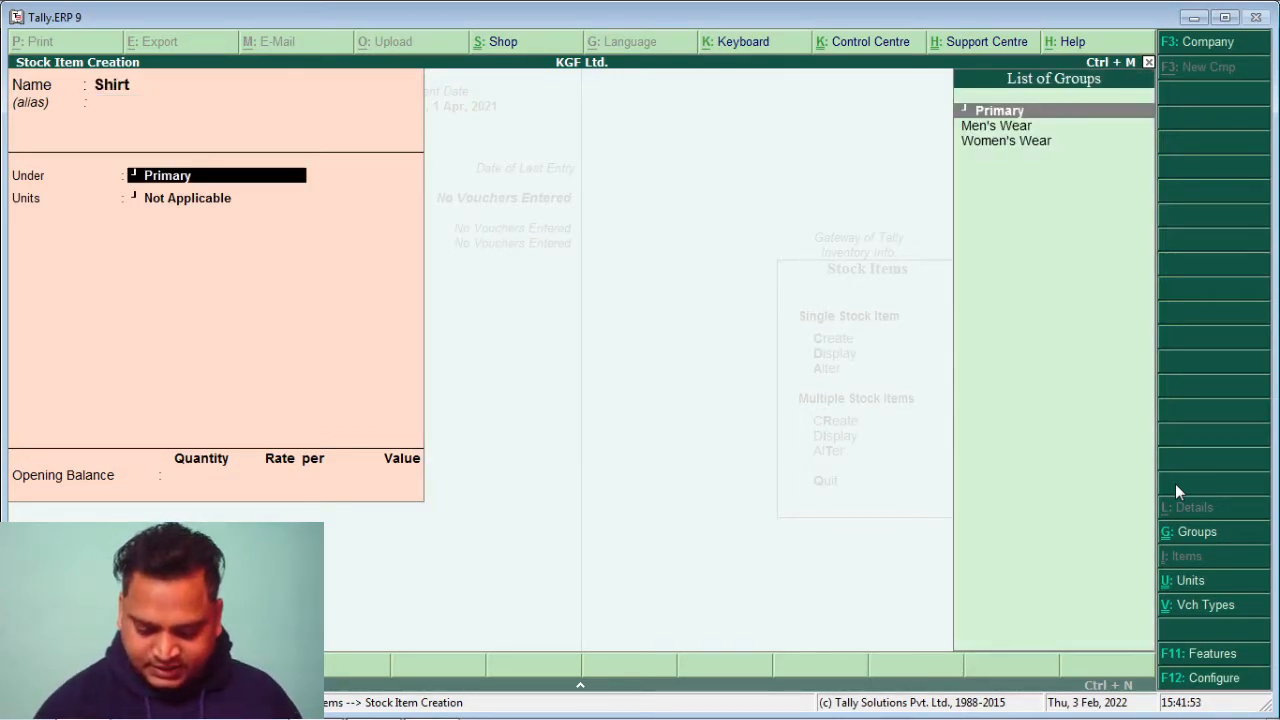
pyautogui.press('Down')
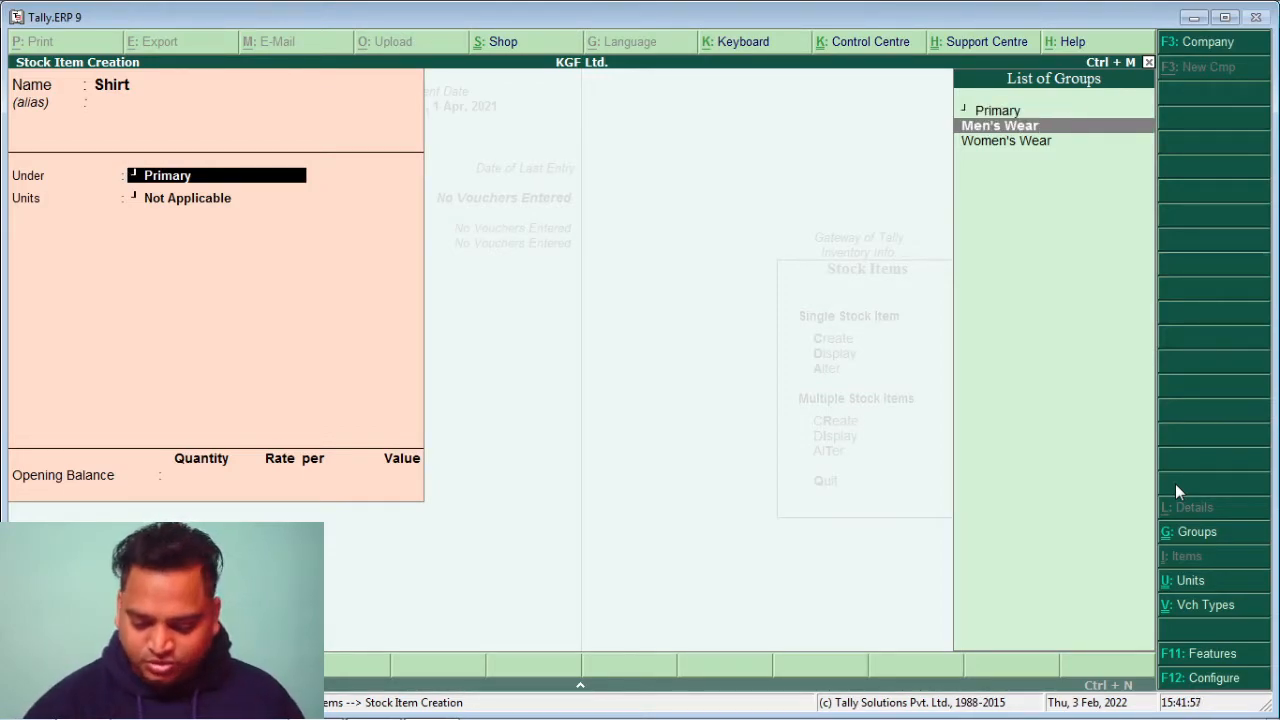
pyautogui.press('Return')
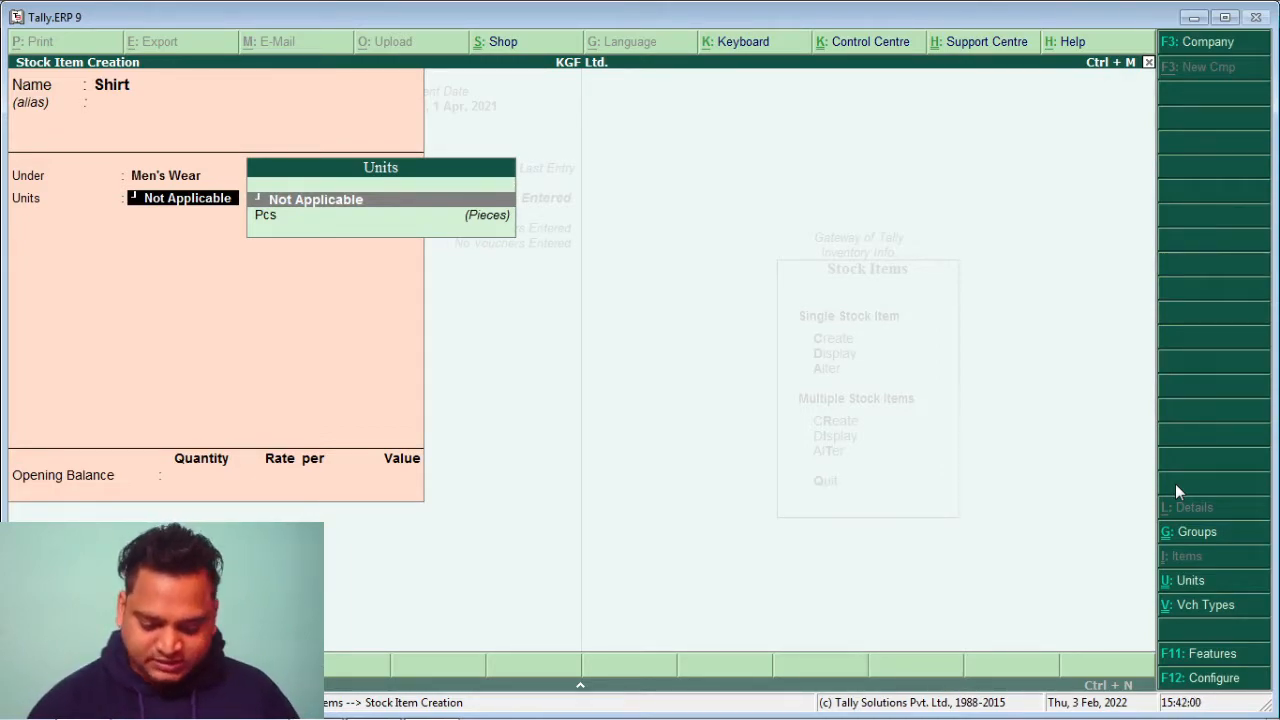
pyautogui.press('Down')
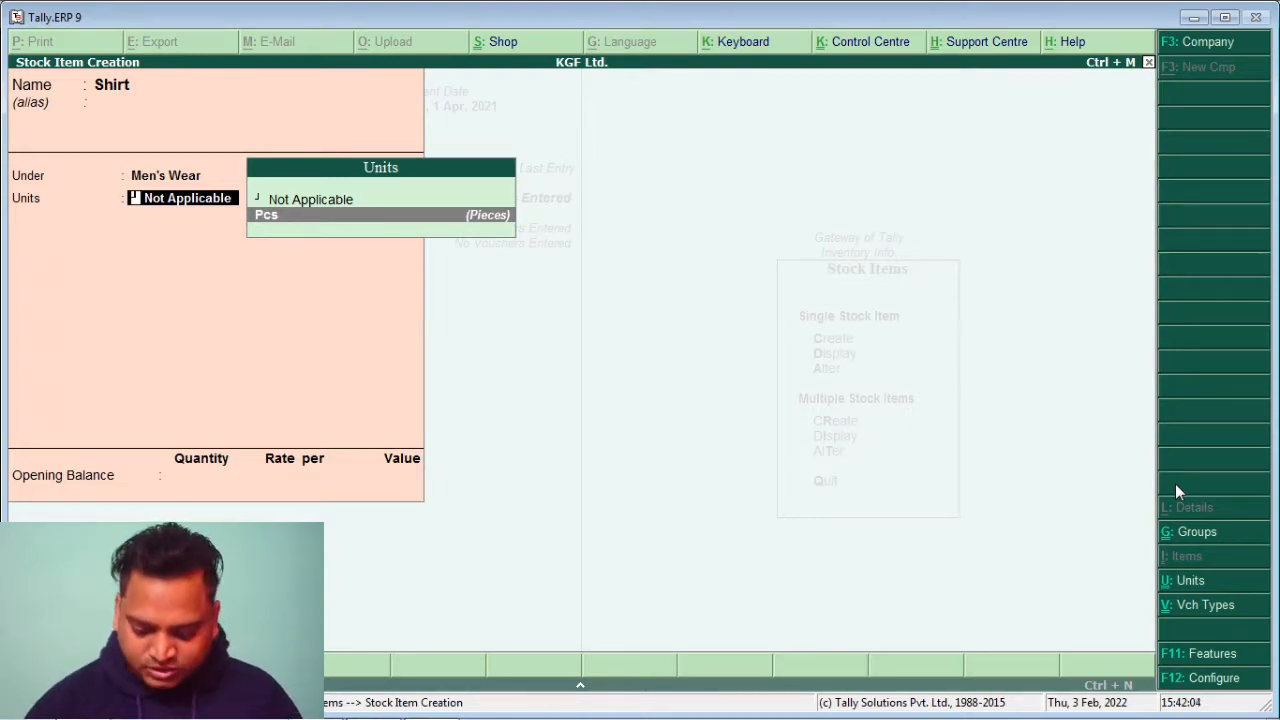
pyautogui.press('Return')
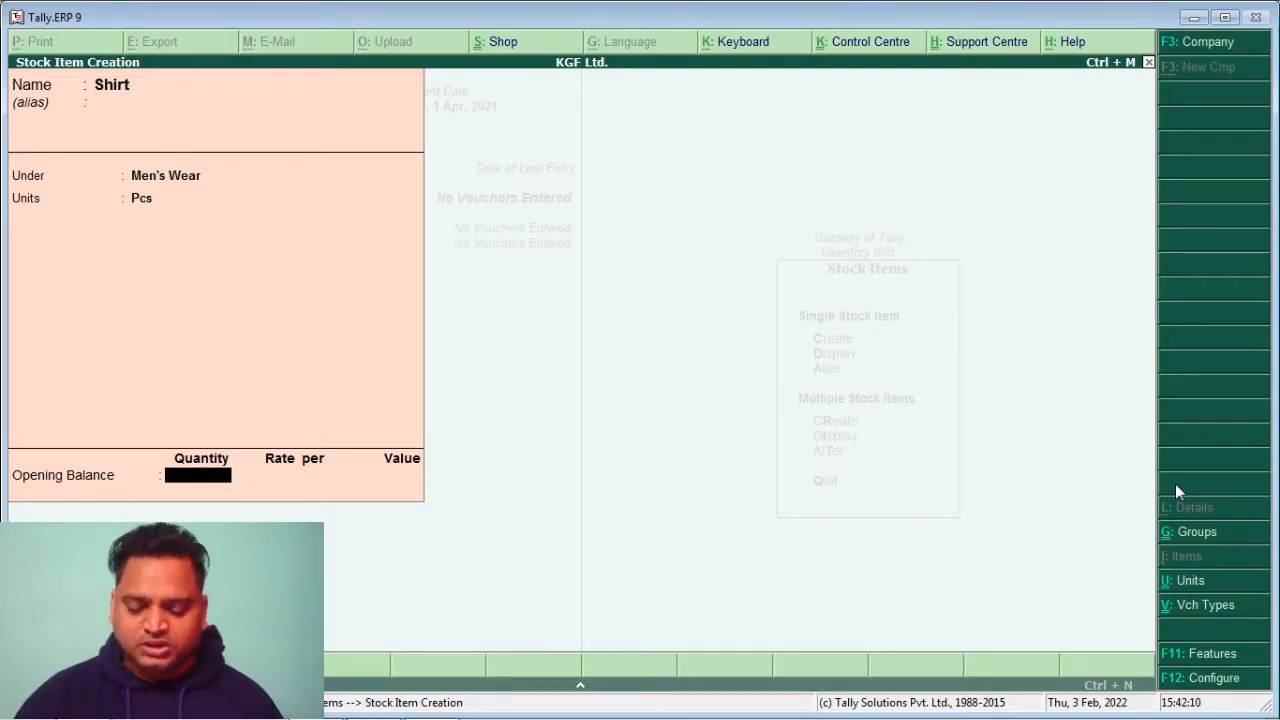
pyautogui.press('Return')
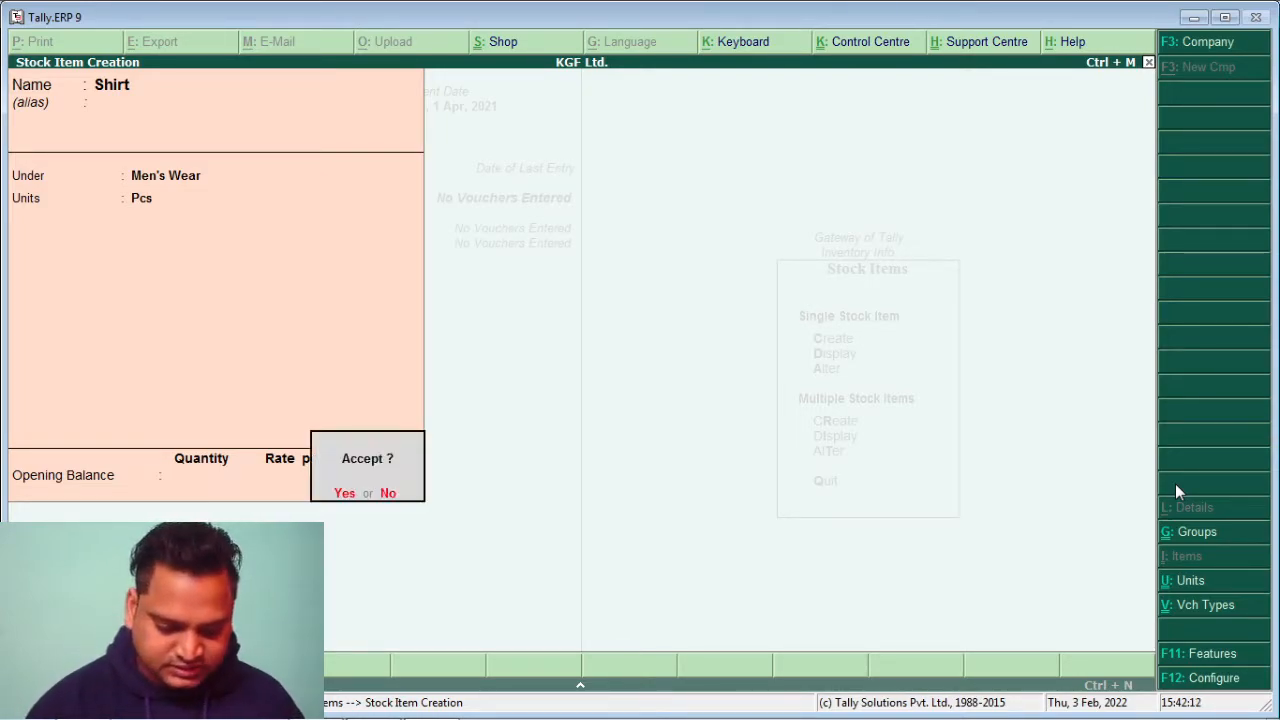
pyautogui.press('Return')
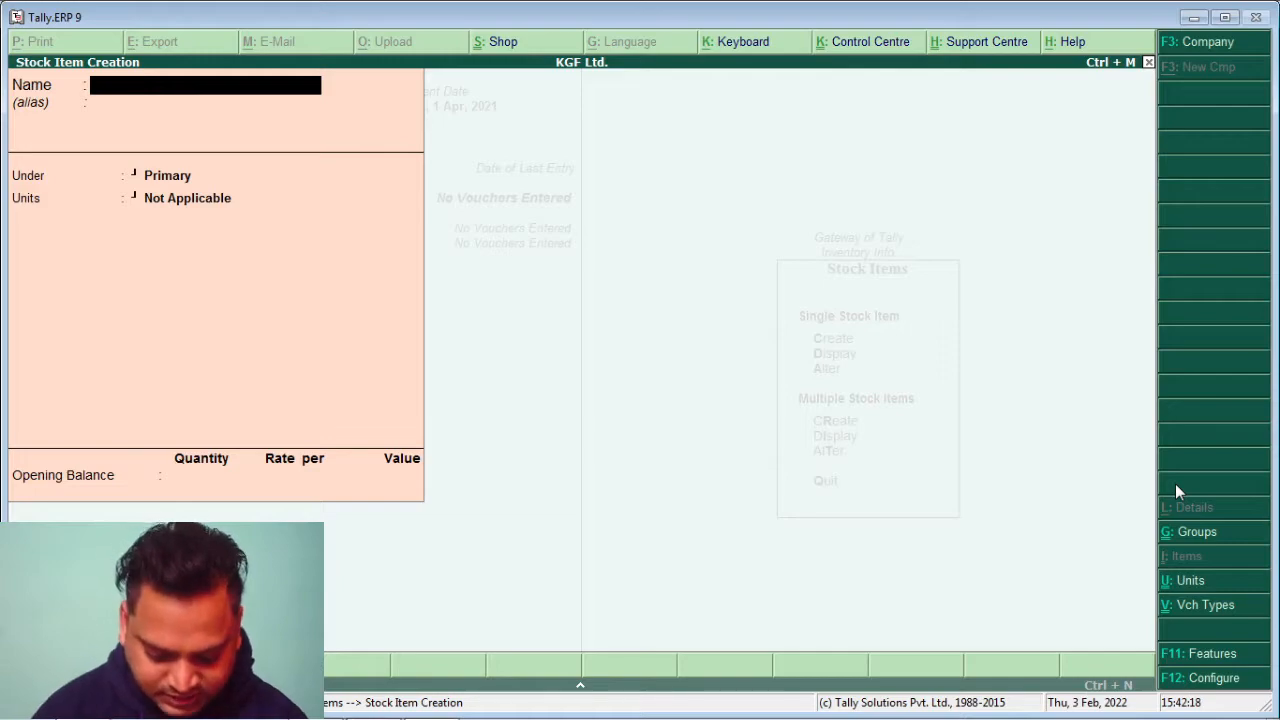
# Create the stock item T-Shirt under Men's Wear with unit Pcs
pyautogui.write('T-Shirt')
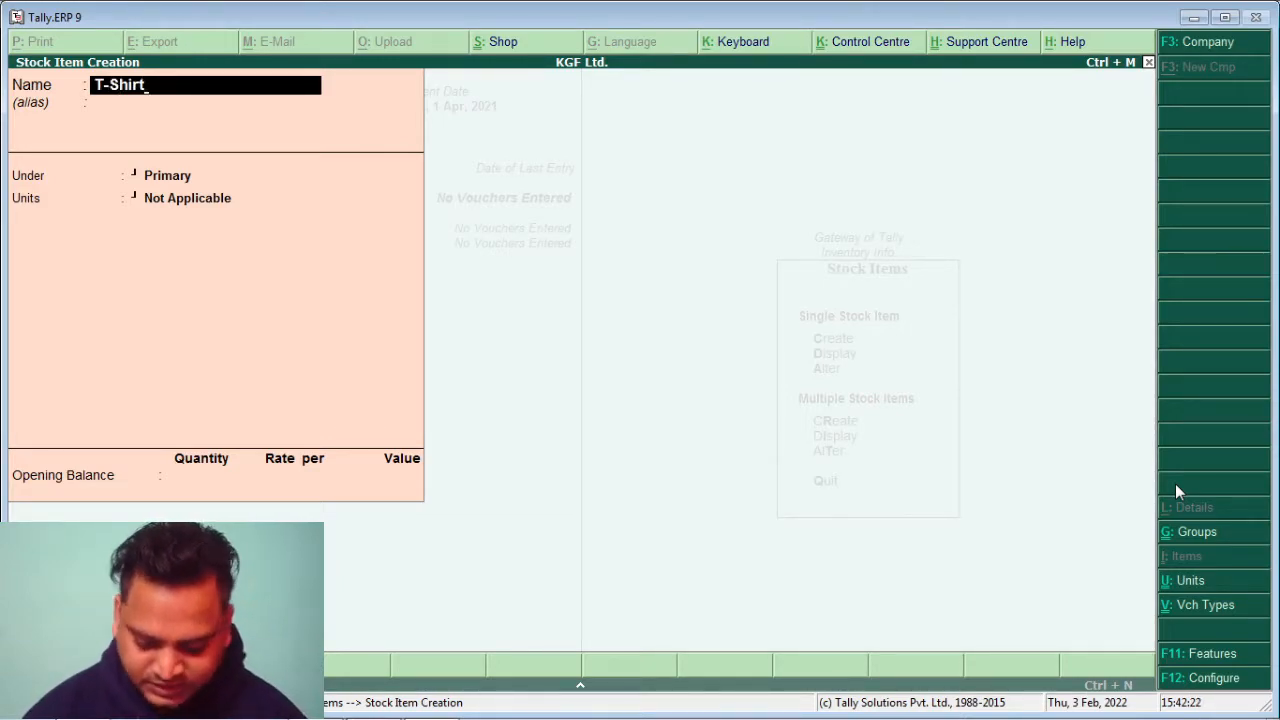
pyautogui.press('Return')
pyautogui.press('Return')
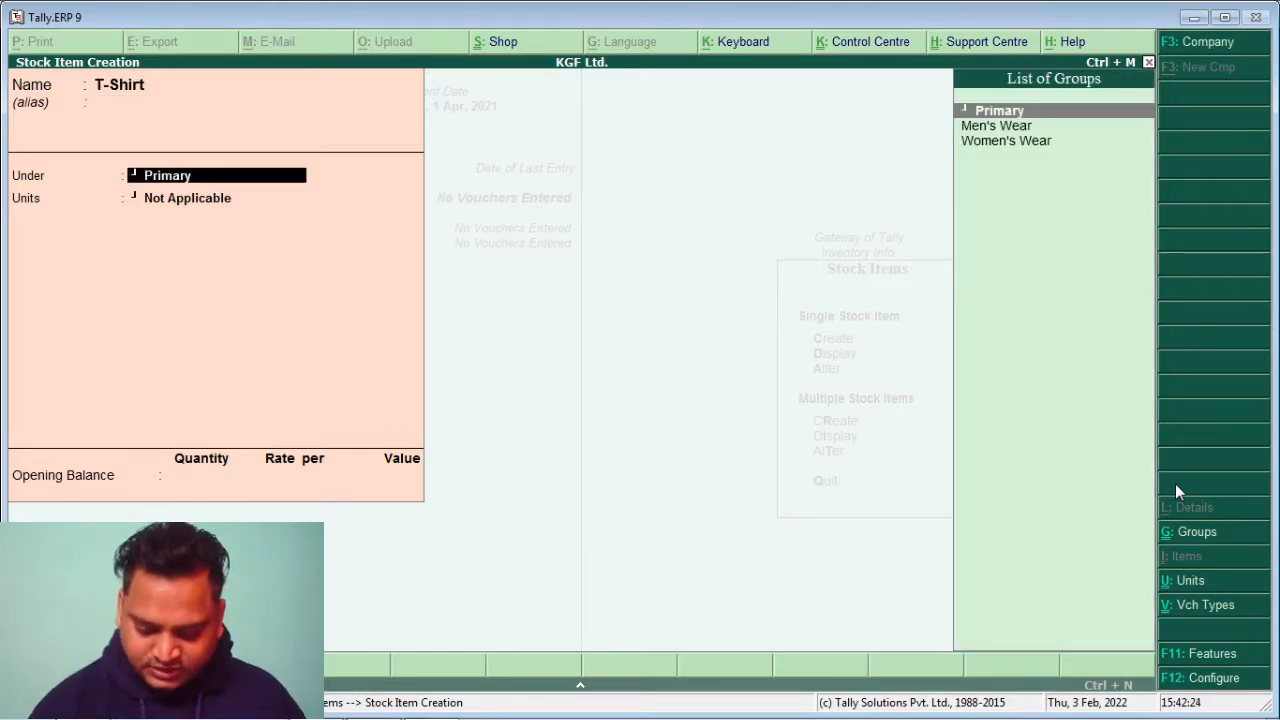
pyautogui.press('Down')
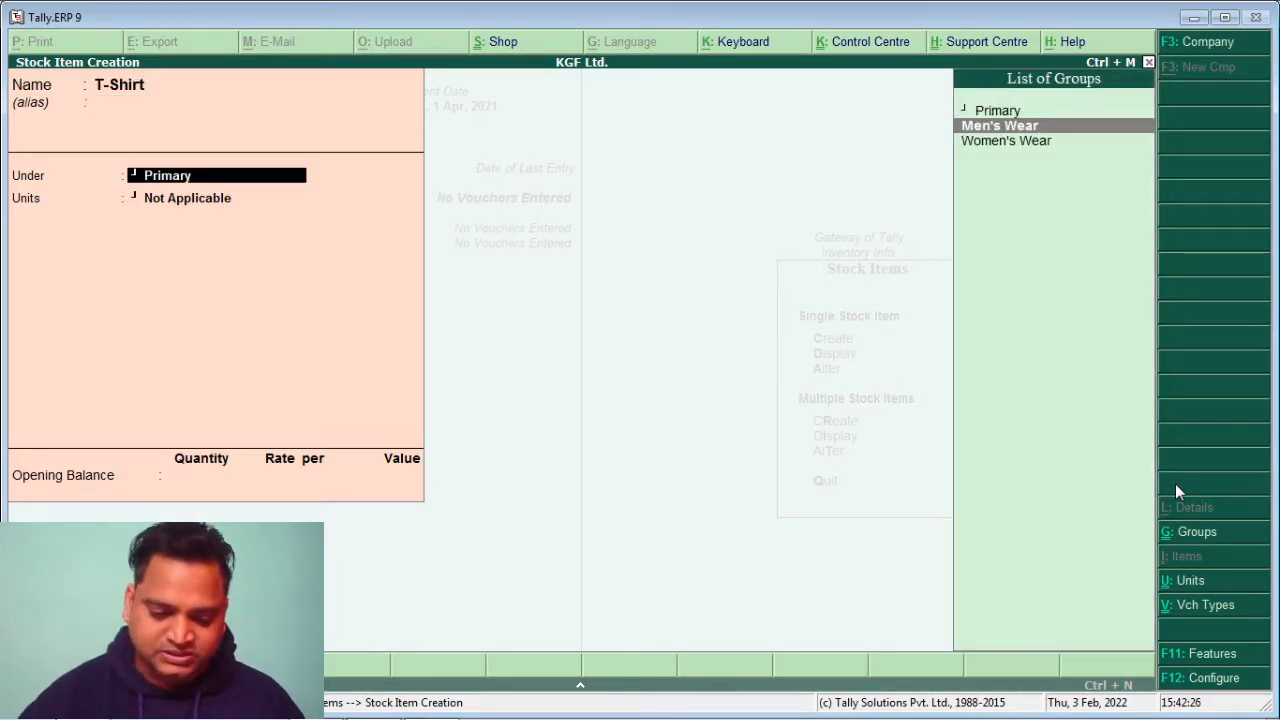
pyautogui.press('Return')
pyautogui.press('Down')
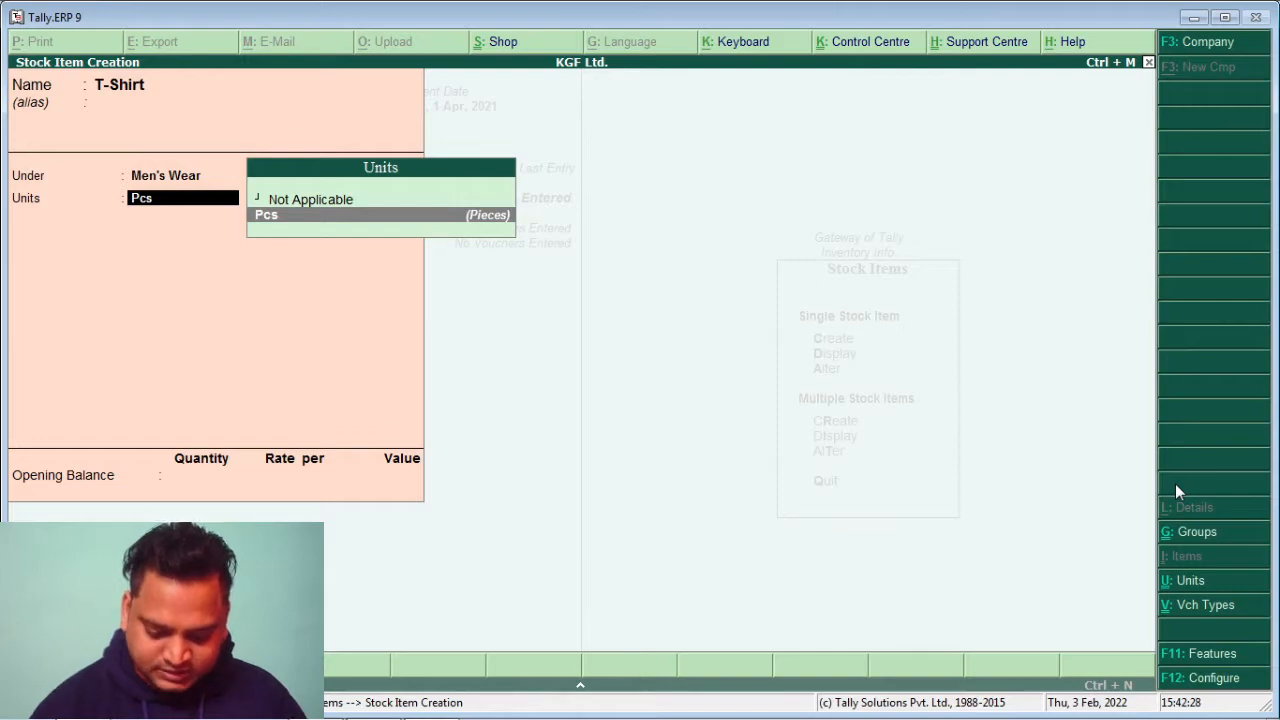
pyautogui.press('Return')
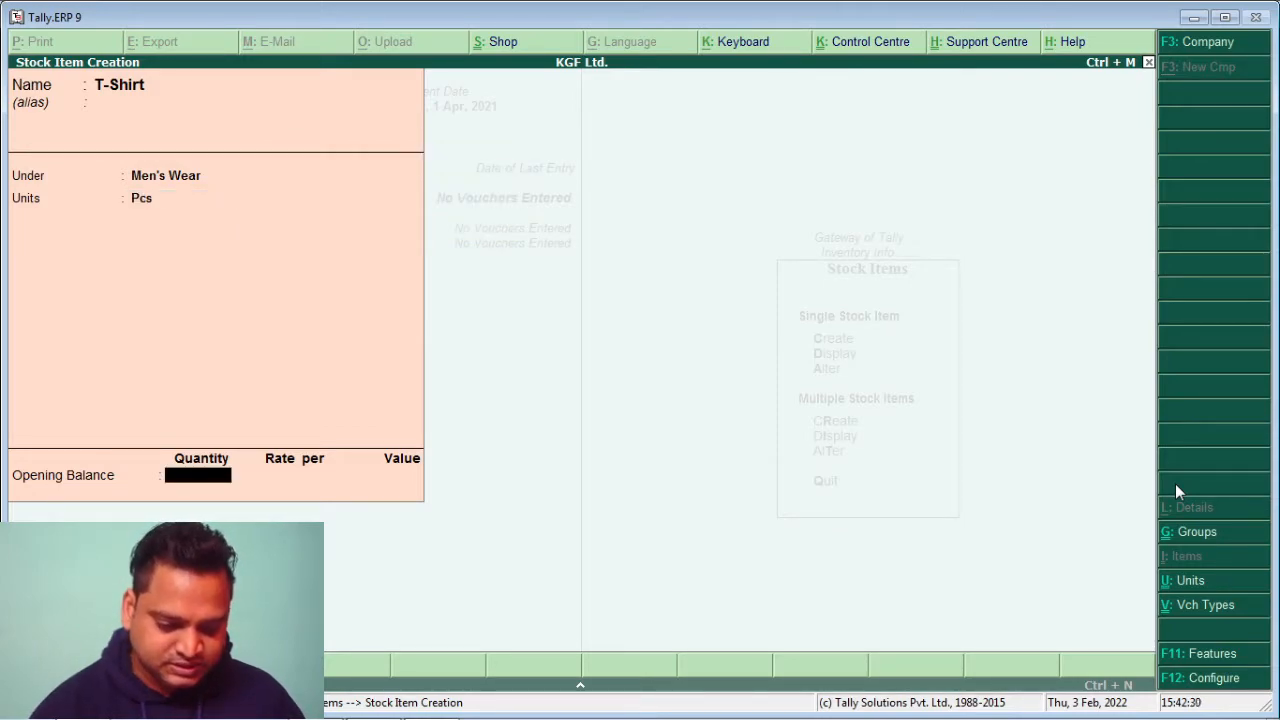
pyautogui.press('Return')
pyautogui.press('Return')
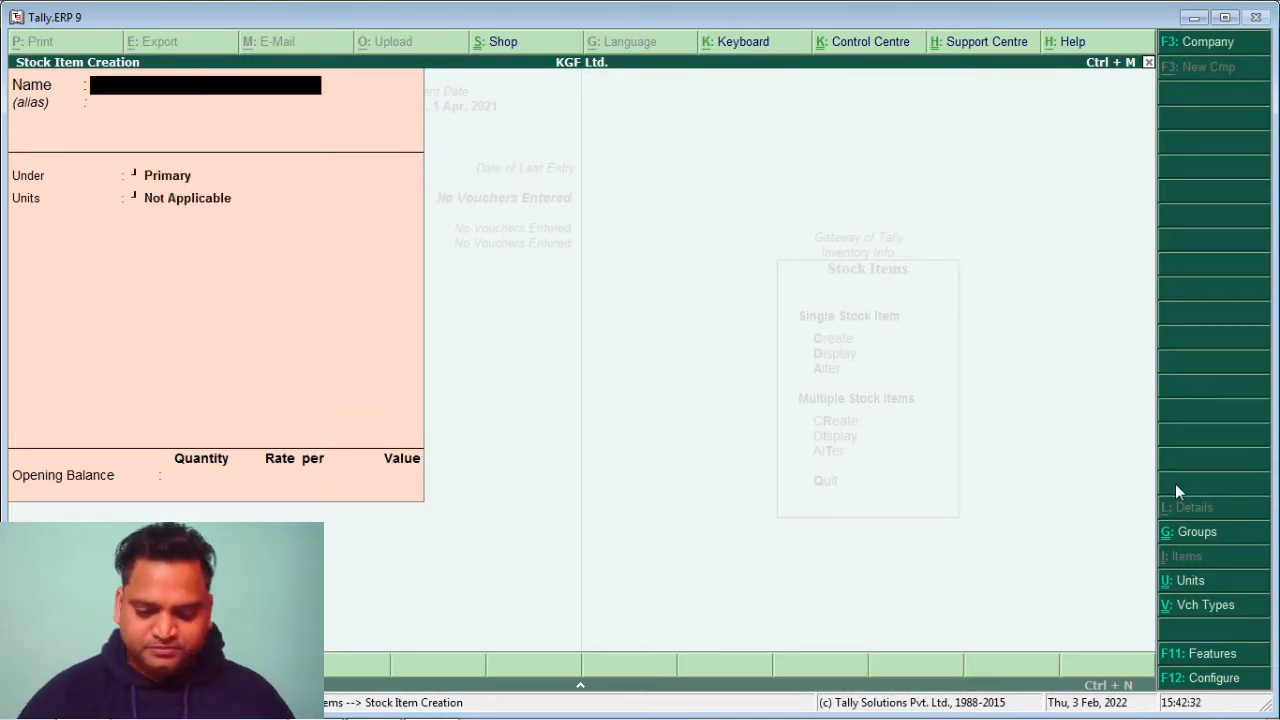
# Create the stock item Sarees under Women's Wear with unit Pcs
pyautogui.write('S')
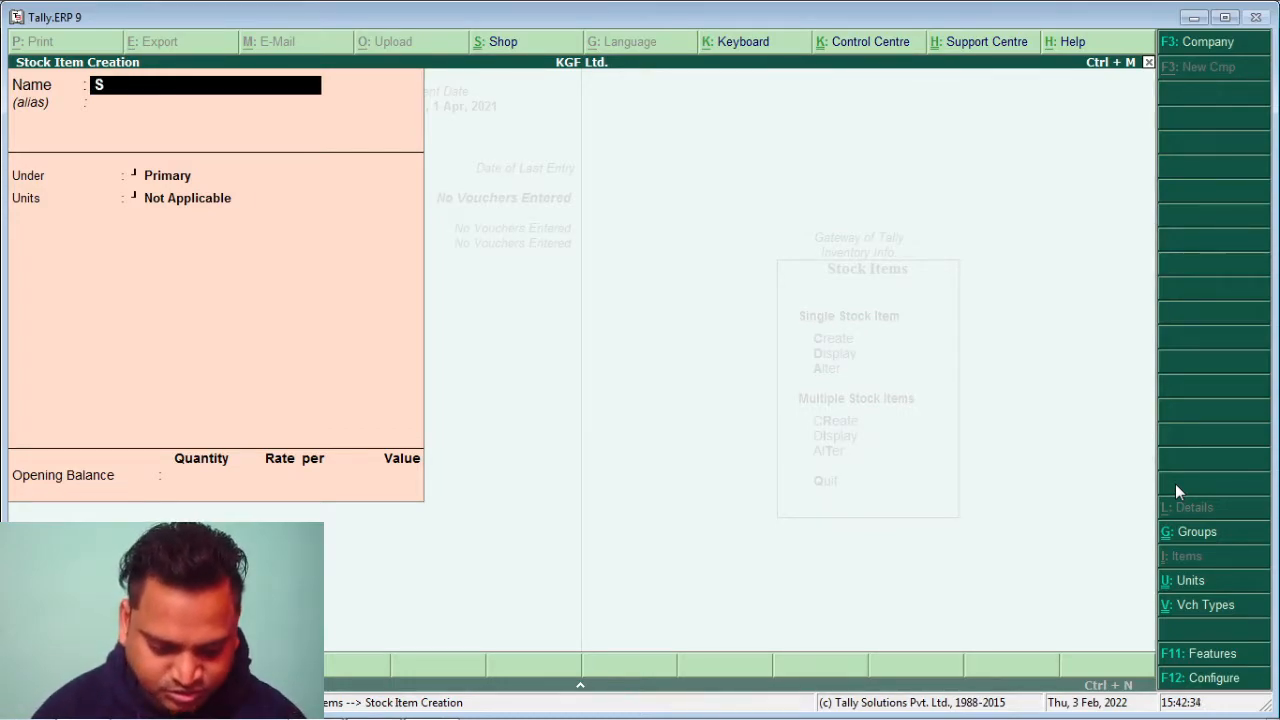
pyautogui.write('arees')
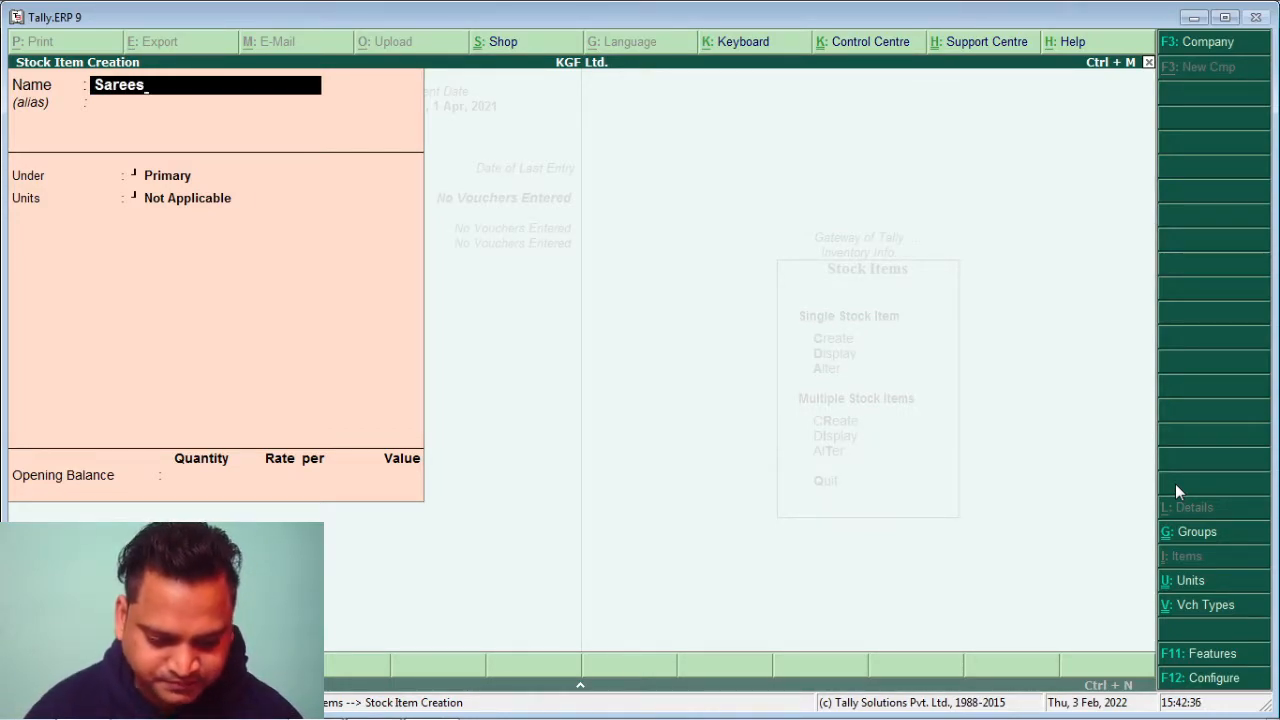
pyautogui.press('Return')
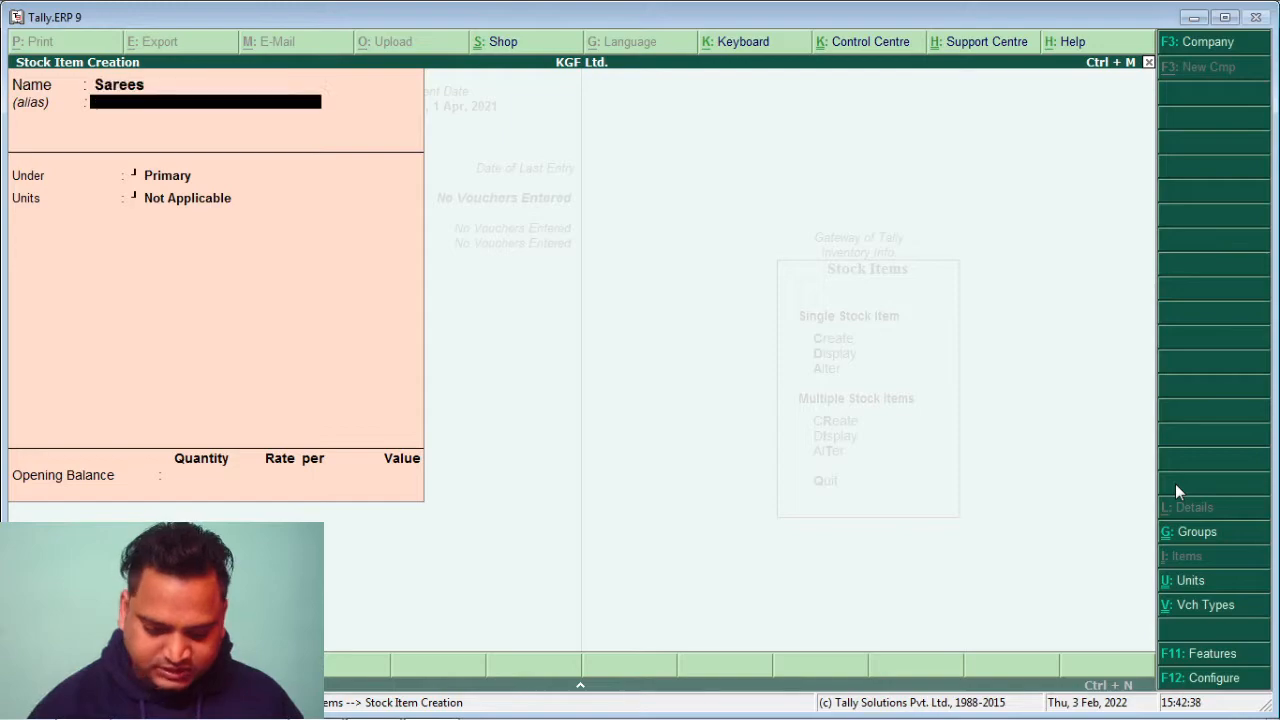
pyautogui.press('Return')
pyautogui.press('Down')
pyautogui.press('Down')
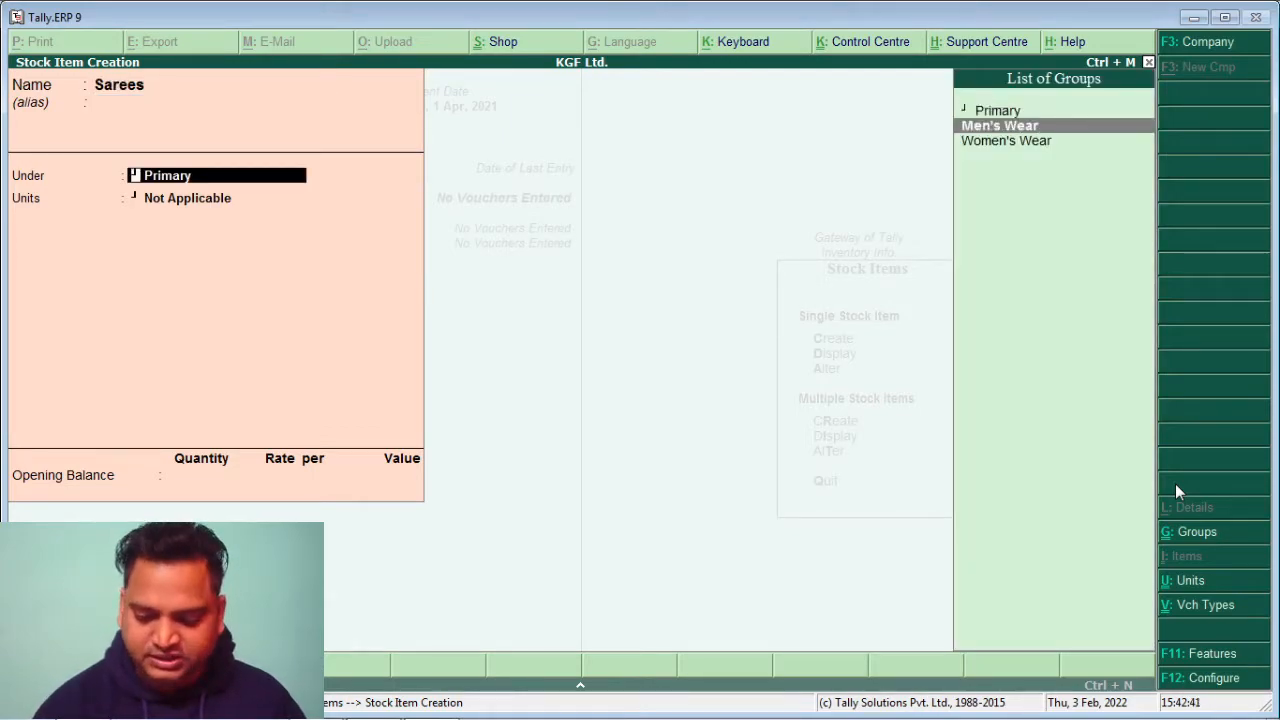
pyautogui.press('Return')
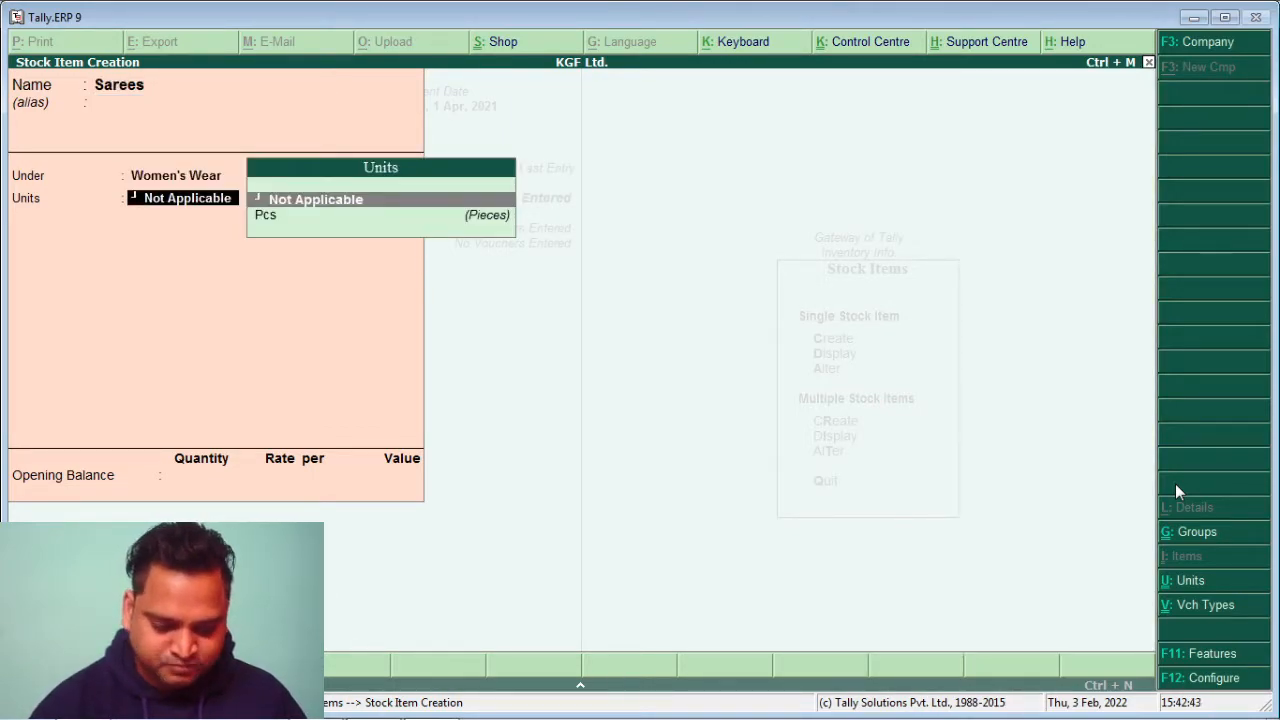
pyautogui.press('Down')
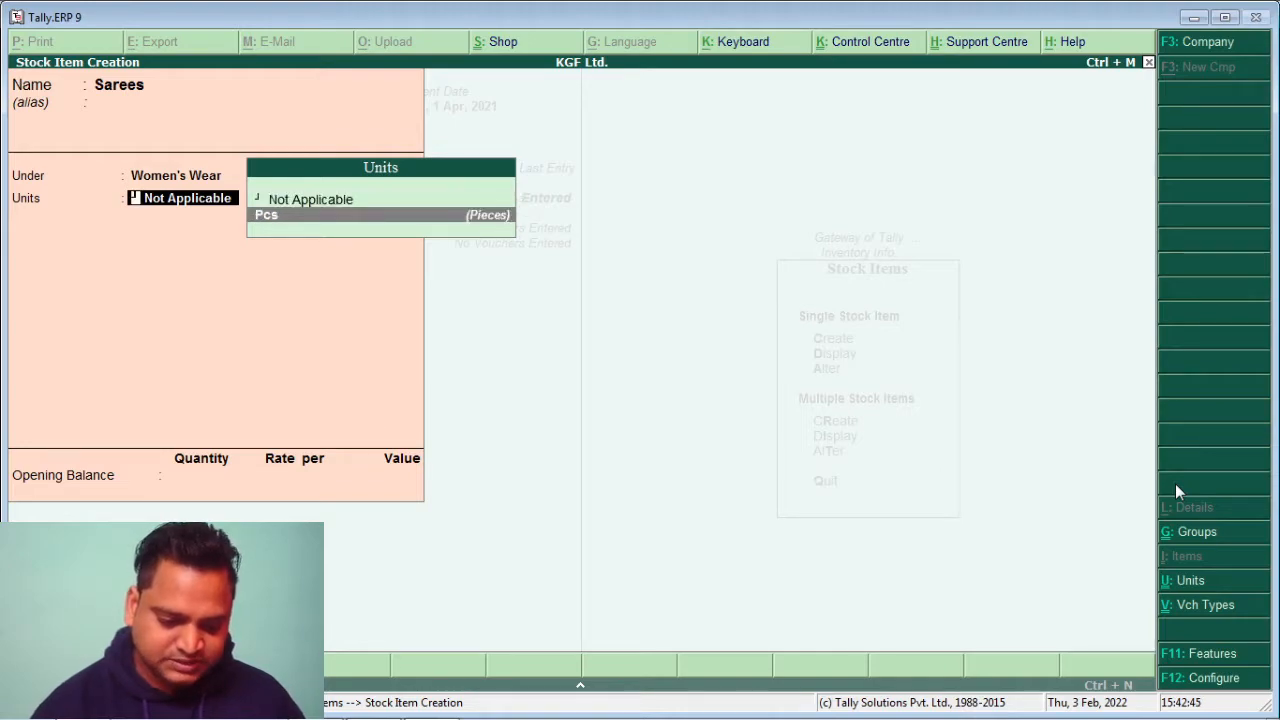
pyautogui.press('Return')
pyautogui.press('Return')
pyautogui.press('Return')
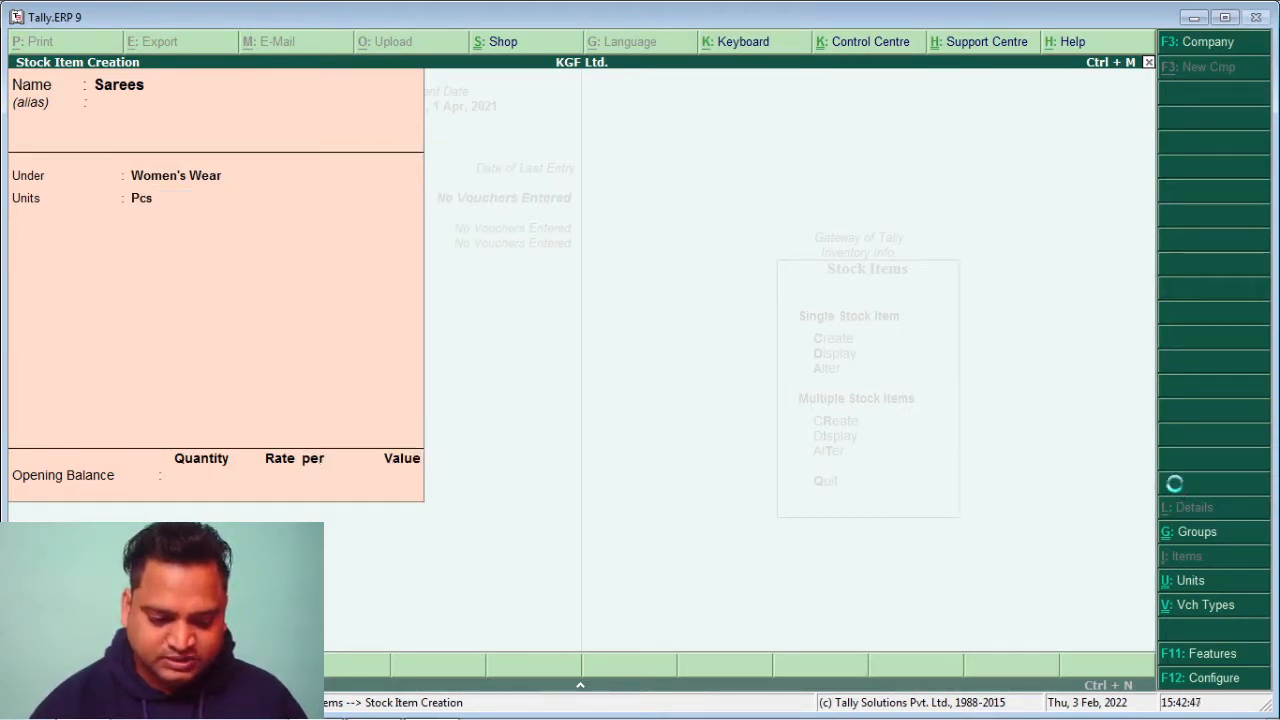
# Create Suits under Women's Wear in Pcs, then quit stock item creation
pyautogui.write('Suits')
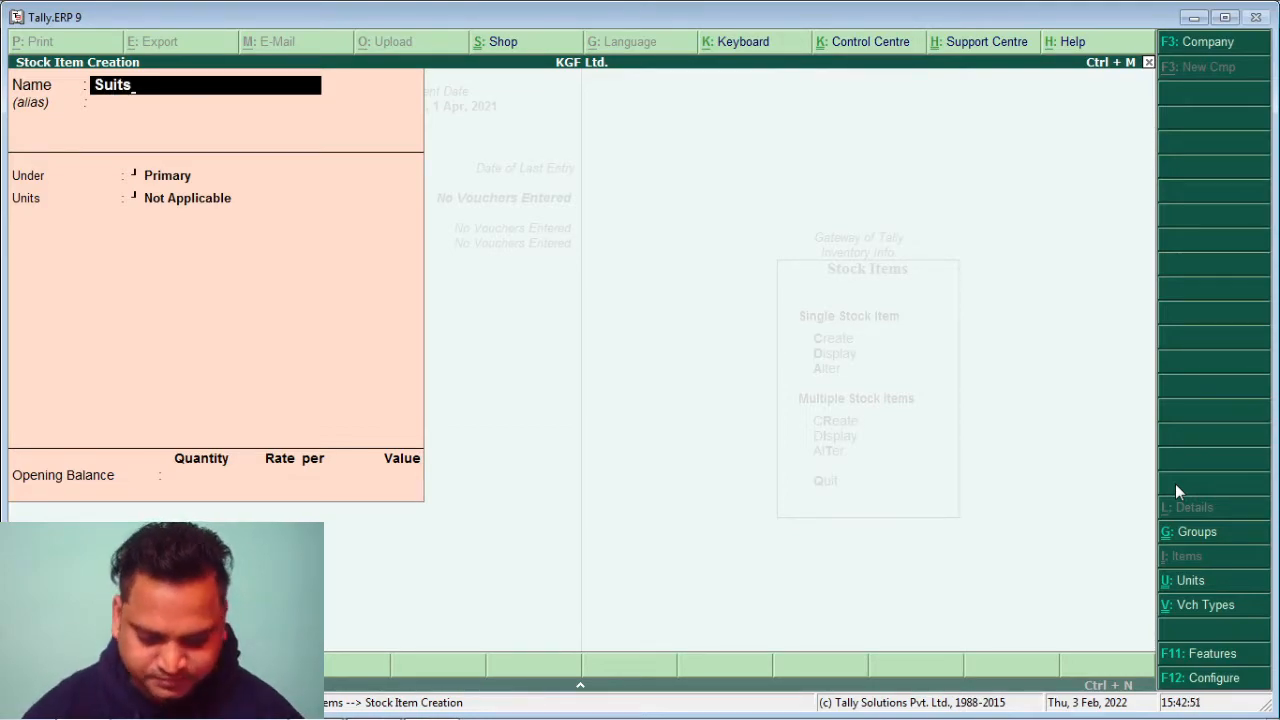
pyautogui.press('Return')
pyautogui.press('Return')
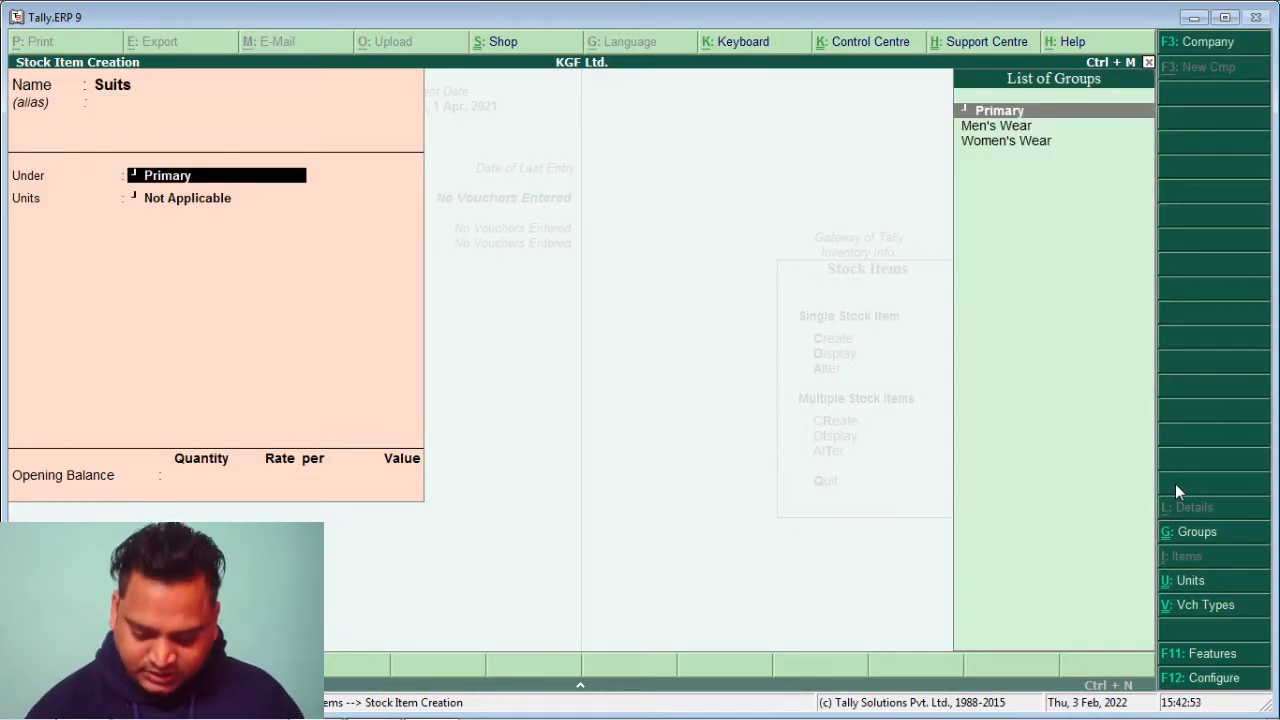
pyautogui.press('Down')
pyautogui.press('Down')
pyautogui.press('Return')
pyautogui.press('Down')
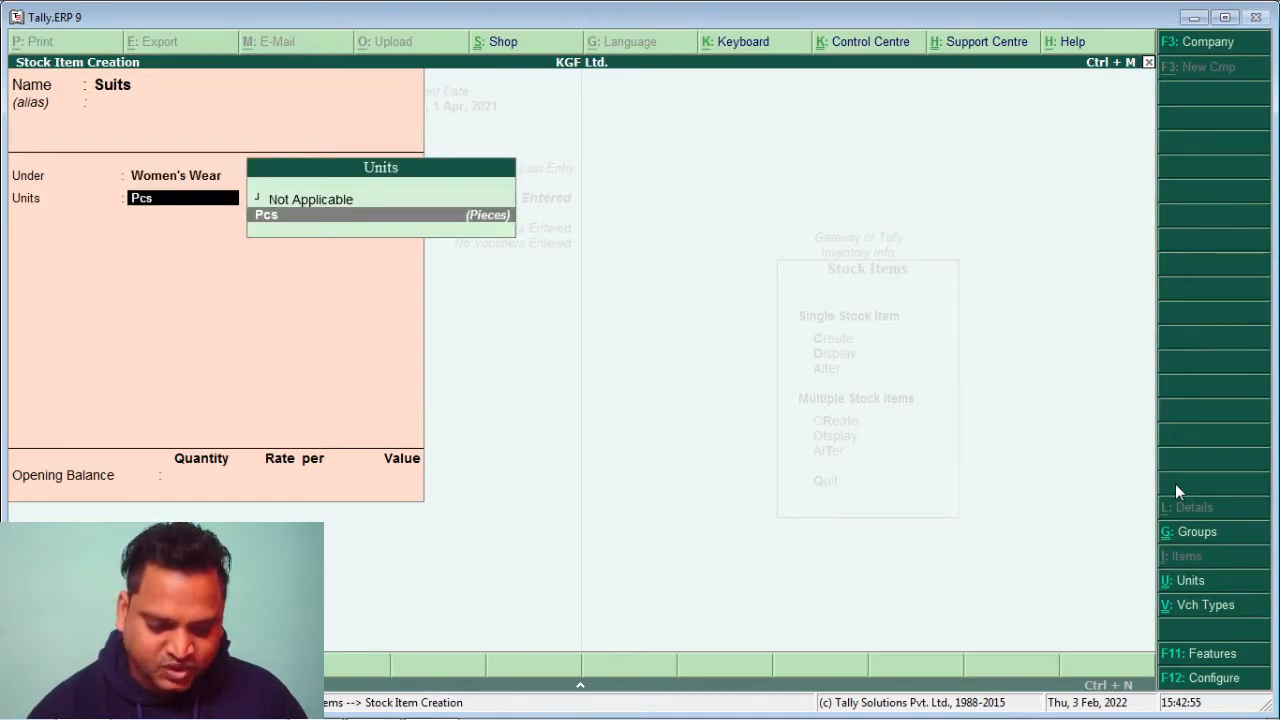
pyautogui.press('Return')
pyautogui.press('Return')
pyautogui.press('Return')
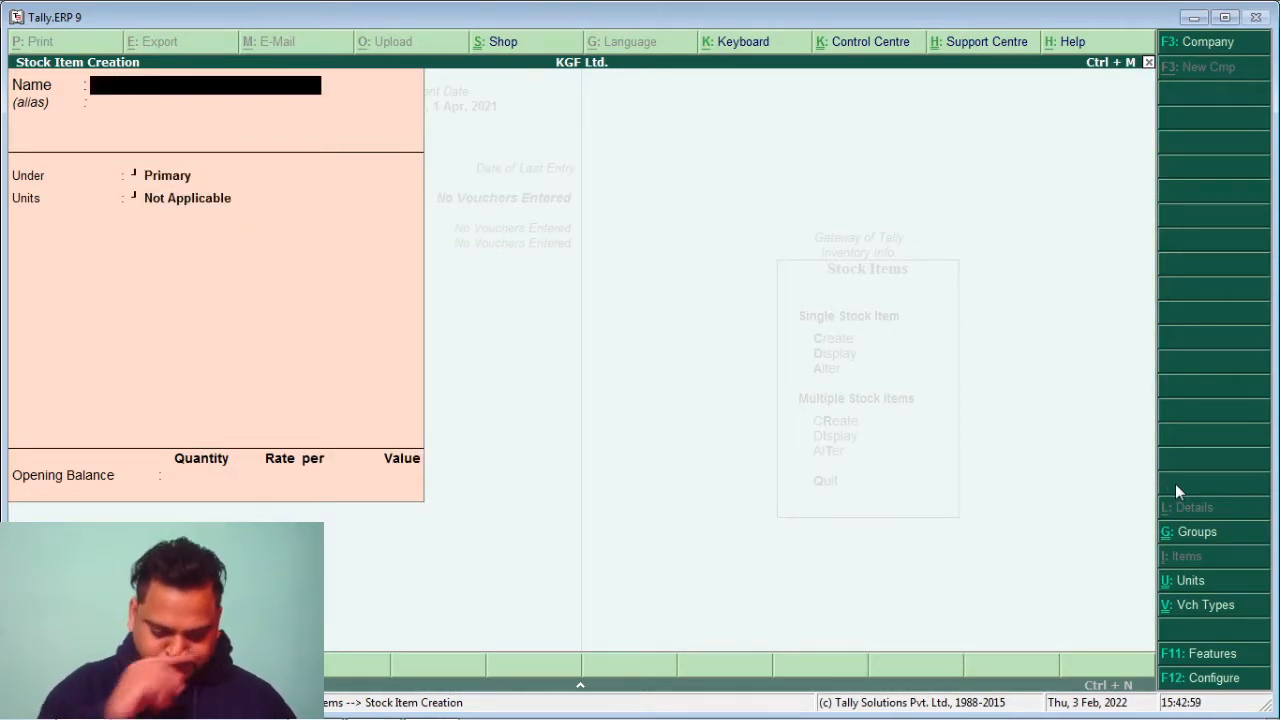
pyautogui.press('Escape')
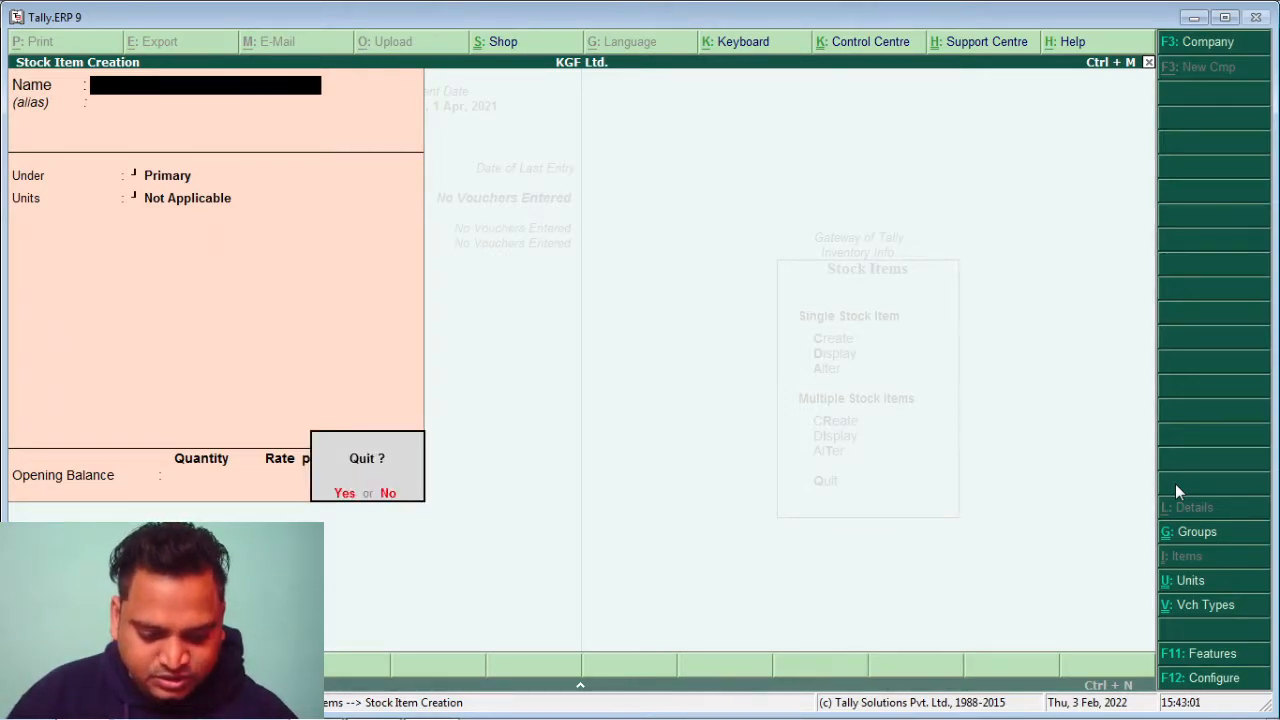
pyautogui.press('Return')
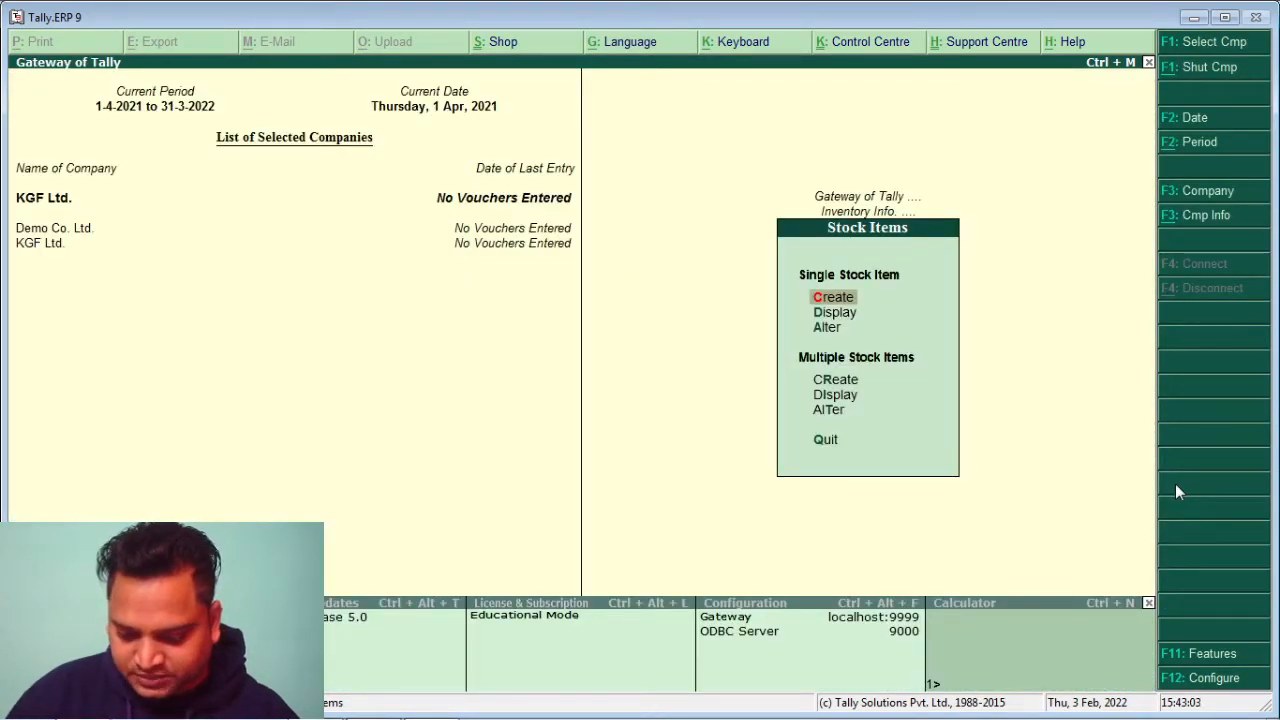
# Return to Gateway of Tally and start Payment voucher No. 1 under Accounting Vouchers
pyautogui.press('Escape')
pyautogui.press('Escape')
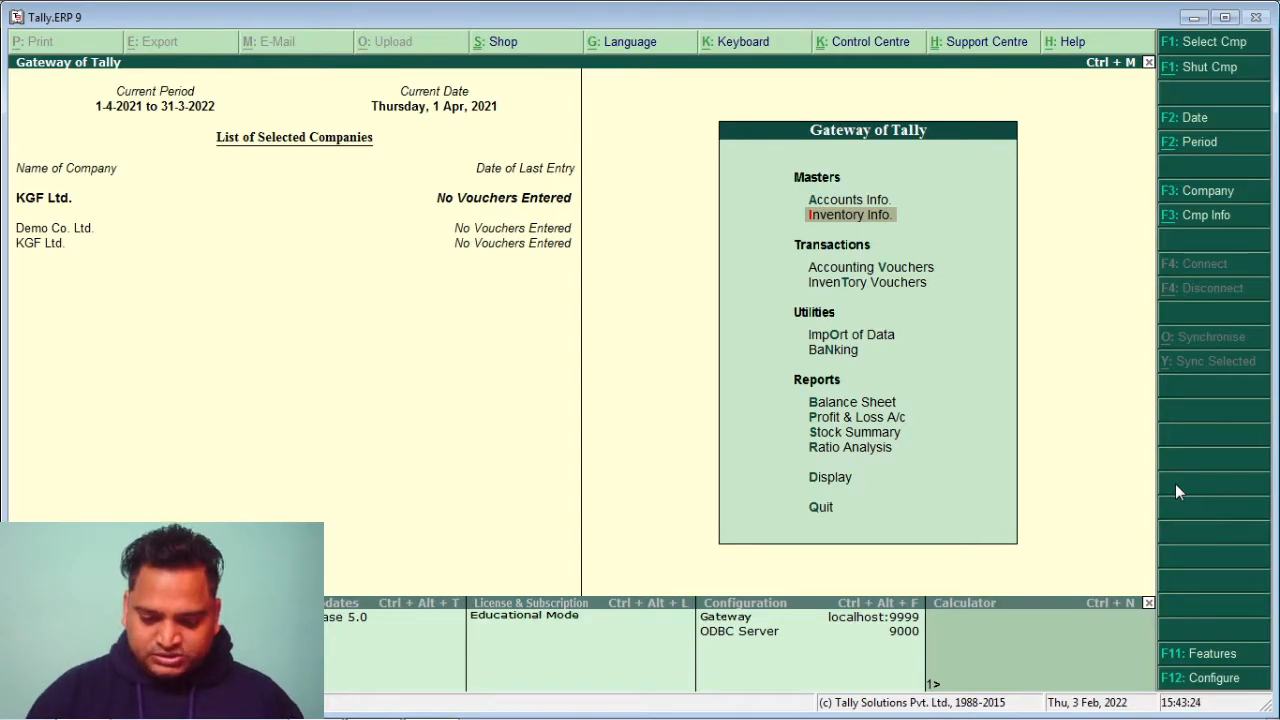
pyautogui.press('Down')
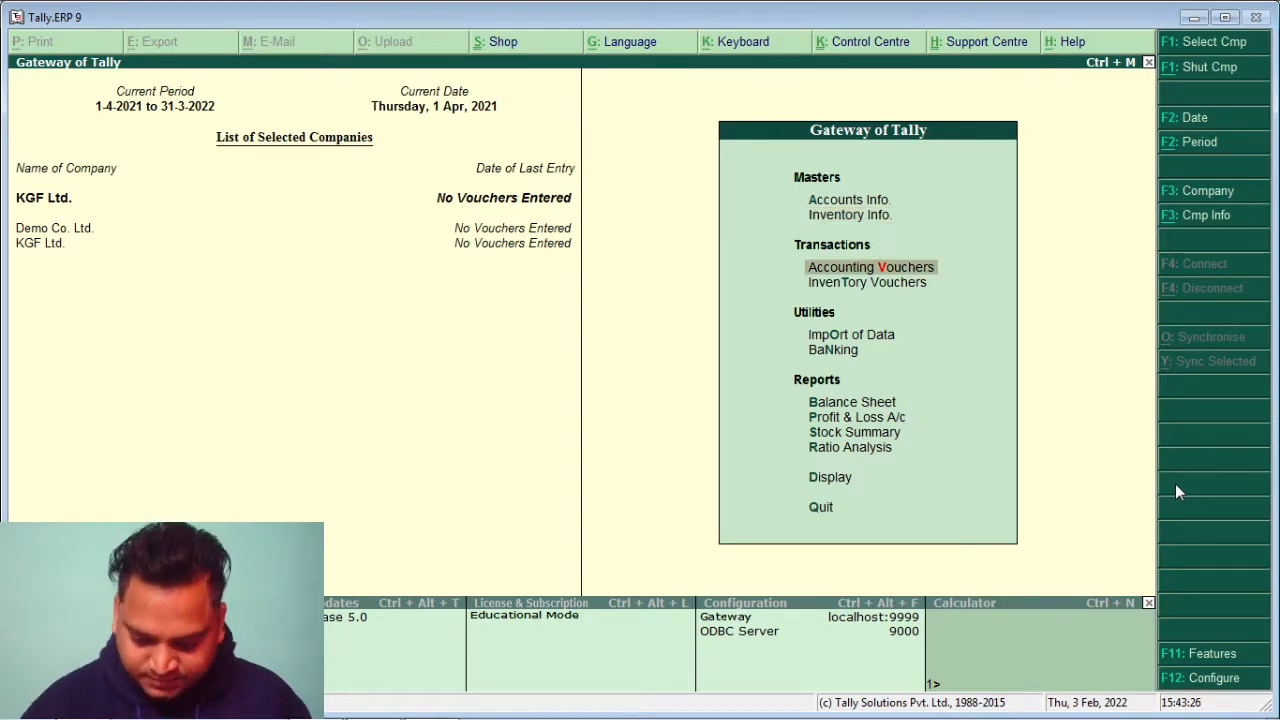
pyautogui.press('Return')
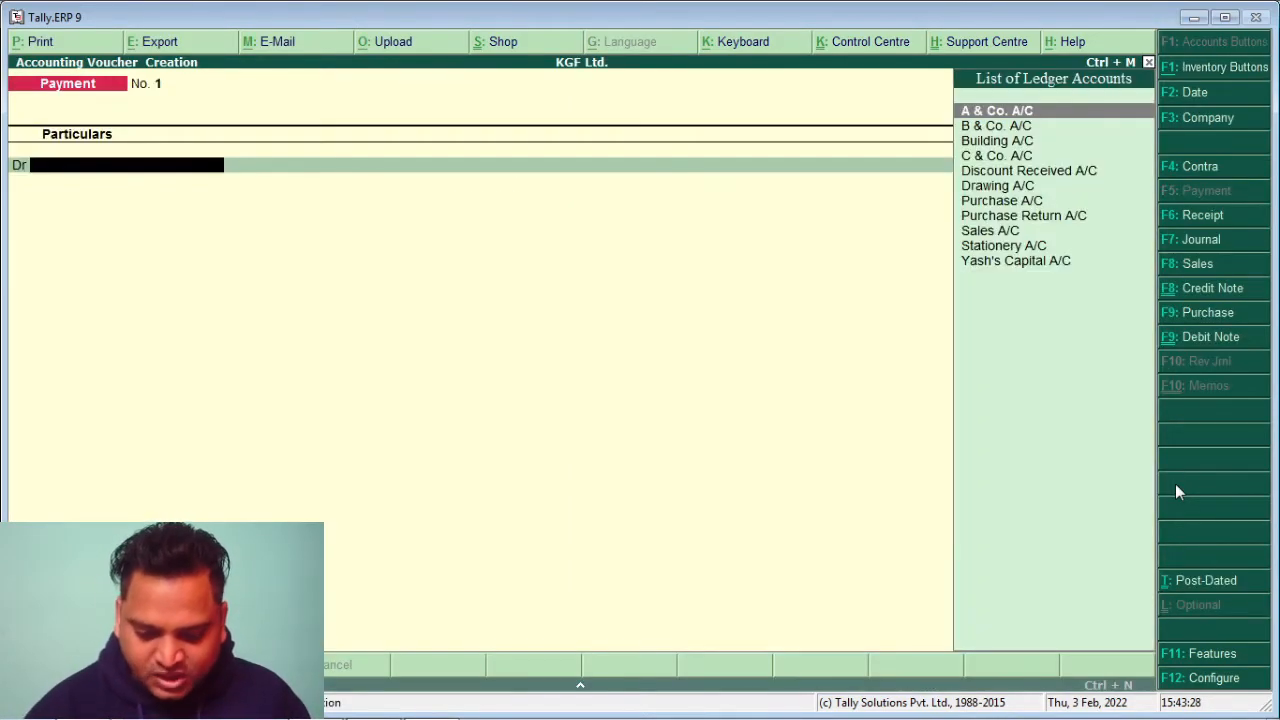
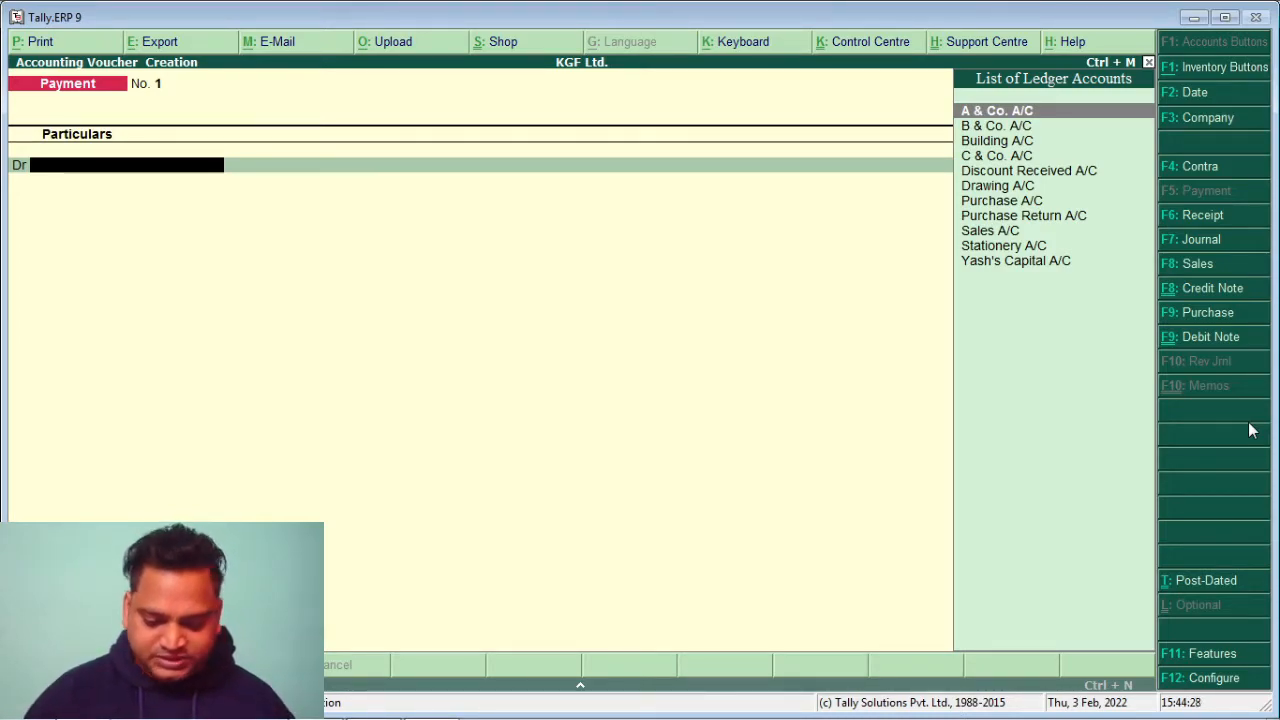
# Switch to a Receipt voucher and credit Yash's Capital A/C with 9,00,000.00
pyautogui.click(1190, 218)
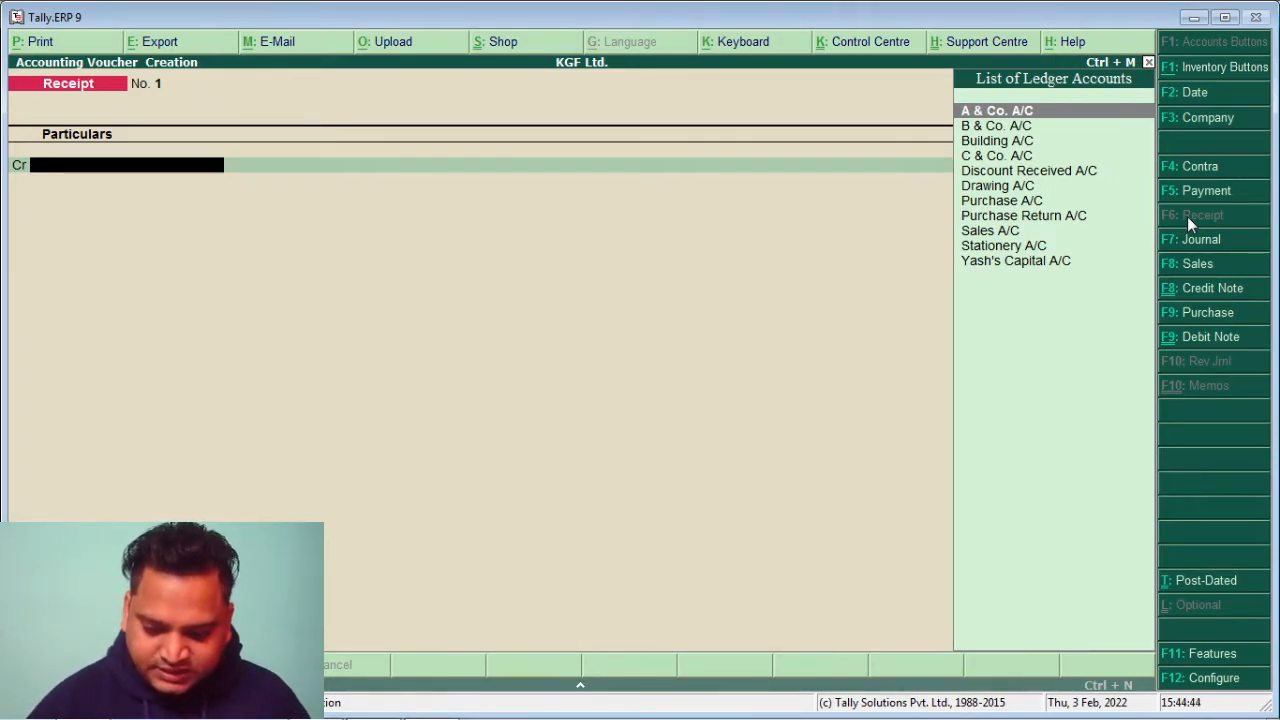
pyautogui.press('Down')
pyautogui.press('Down')
pyautogui.press('Down')
pyautogui.press('Down')
pyautogui.press('Down')
pyautogui.press('Down')
pyautogui.press('Down')
pyautogui.press('Down')
pyautogui.press('Down')
pyautogui.press('Down')
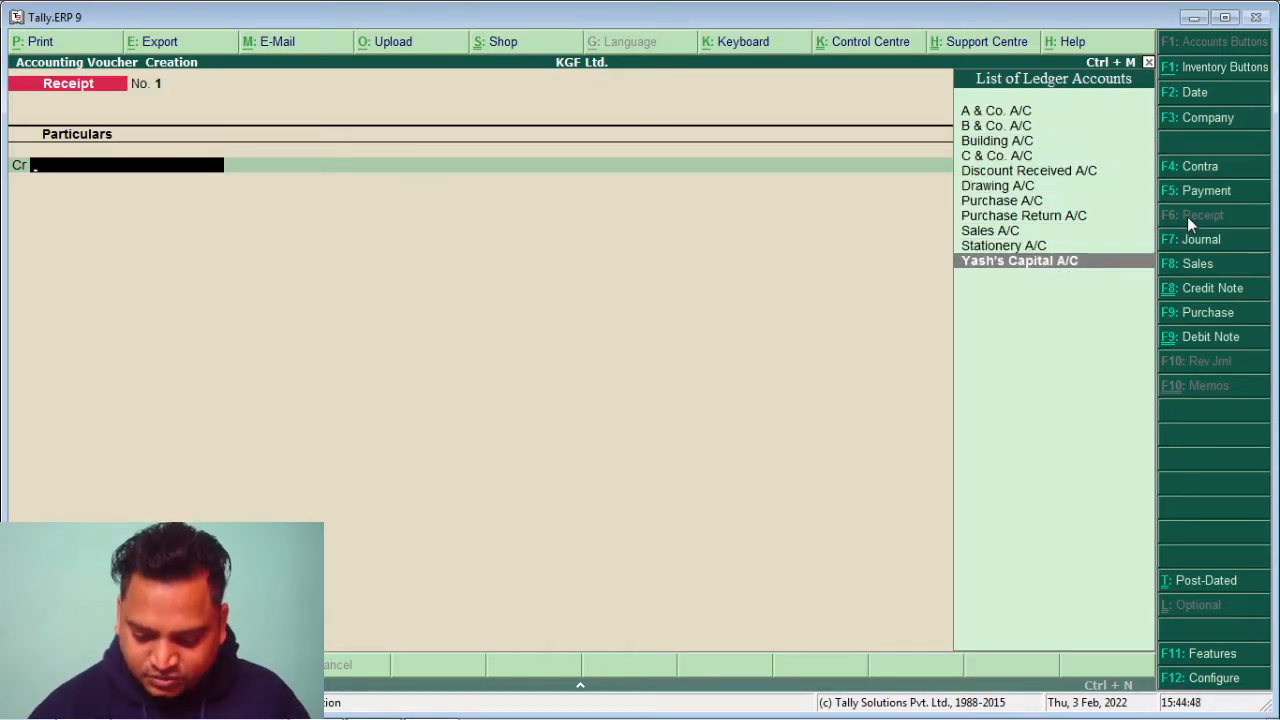
pyautogui.press('Return')
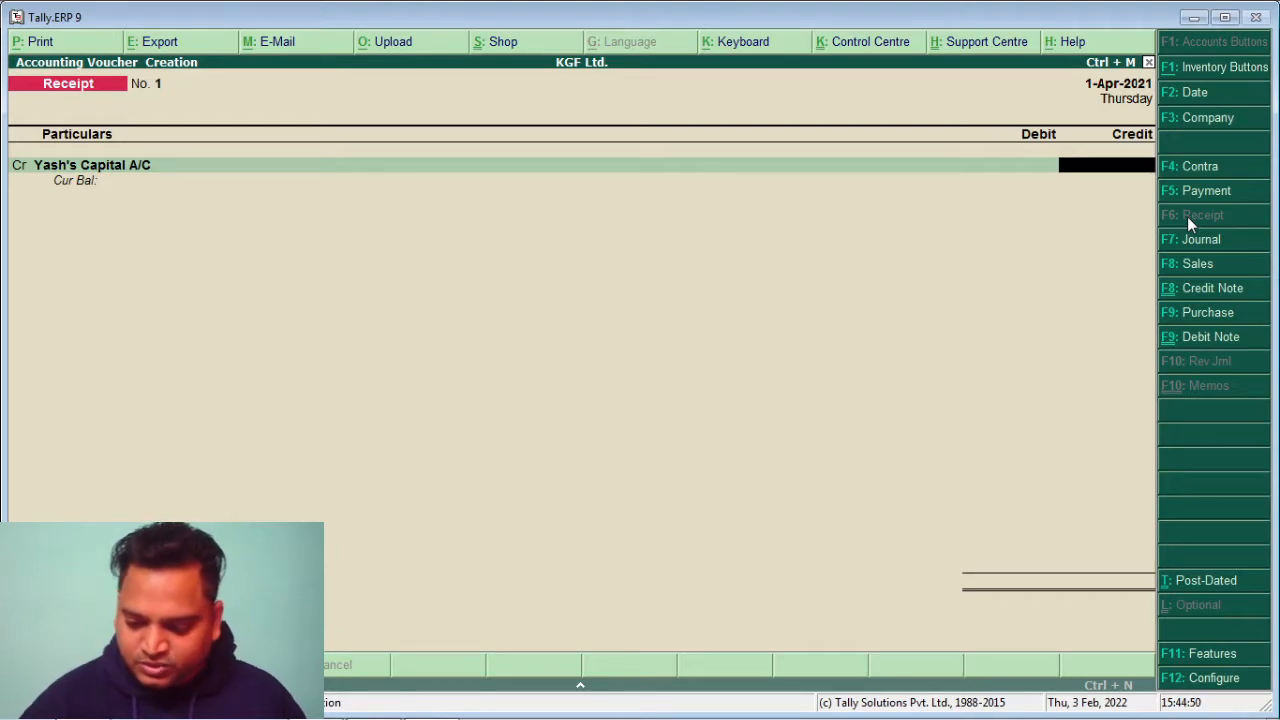
pyautogui.write('900000')
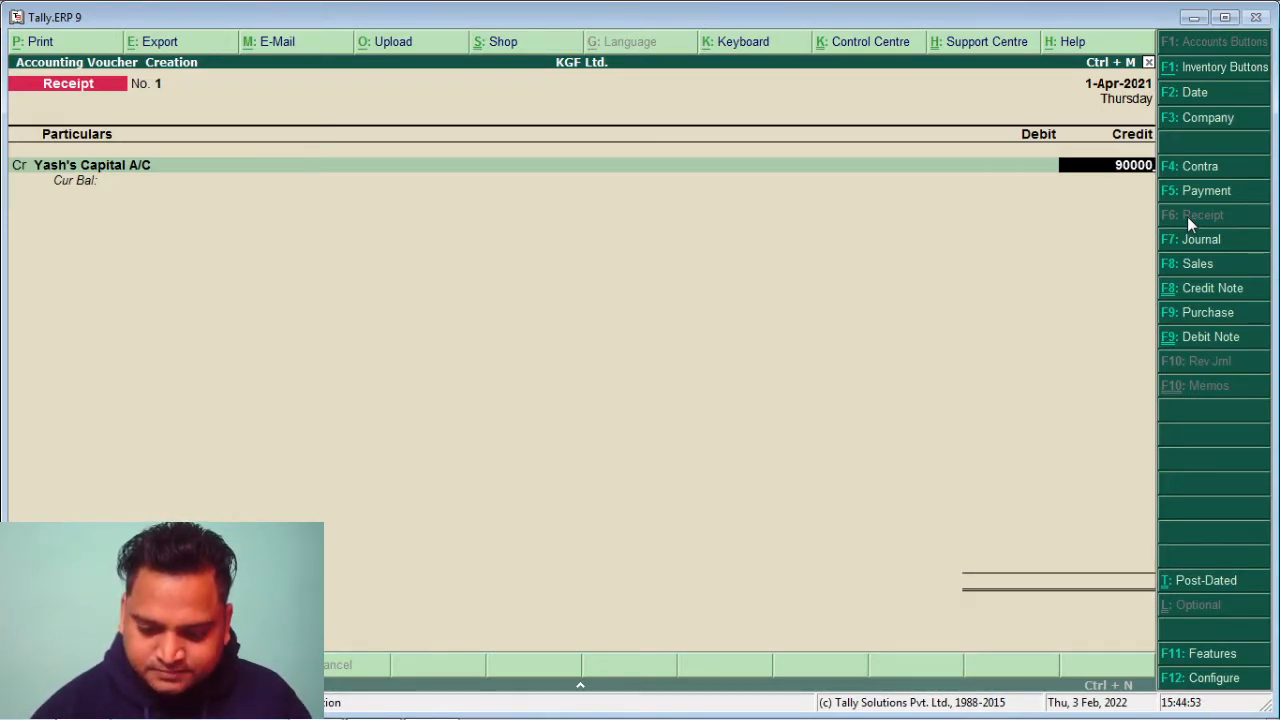
pyautogui.press('Return')
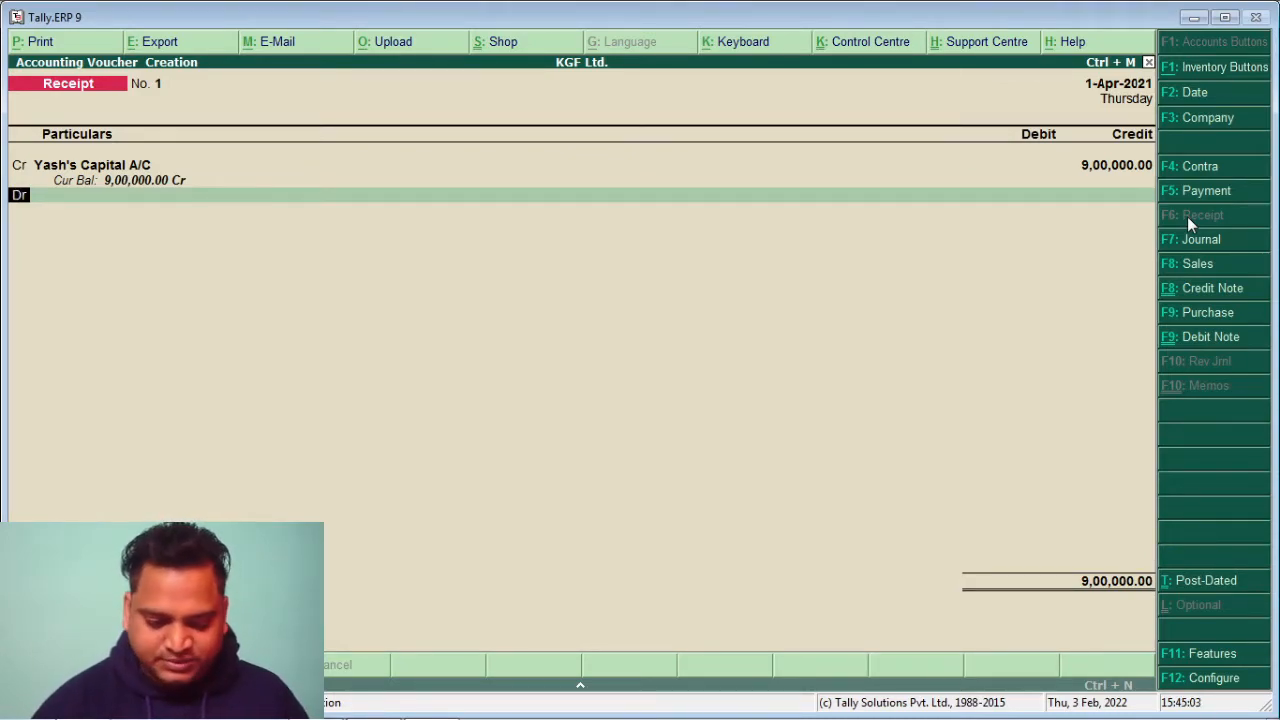
# Debit Cash with 3,00,000.00 on the receipt's second line
pyautogui.press('Return')
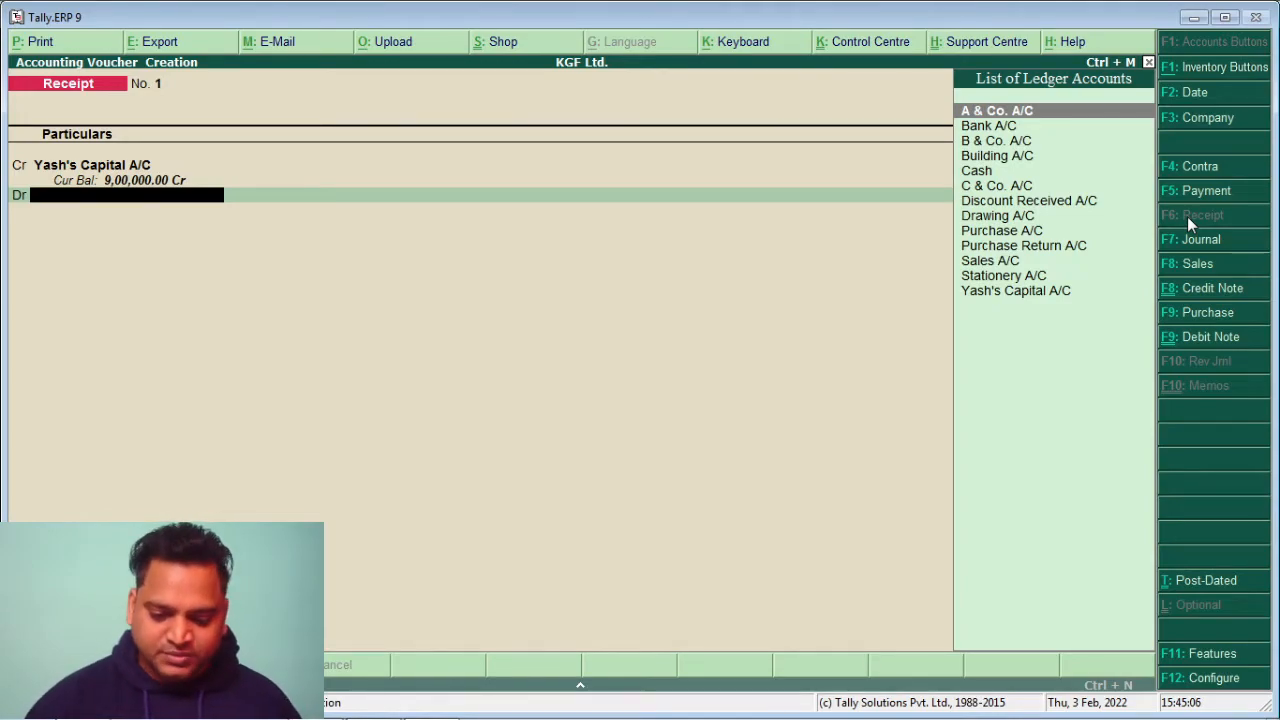
pyautogui.press('Down')
pyautogui.press('Down')
pyautogui.press('Down')
pyautogui.press('Down')
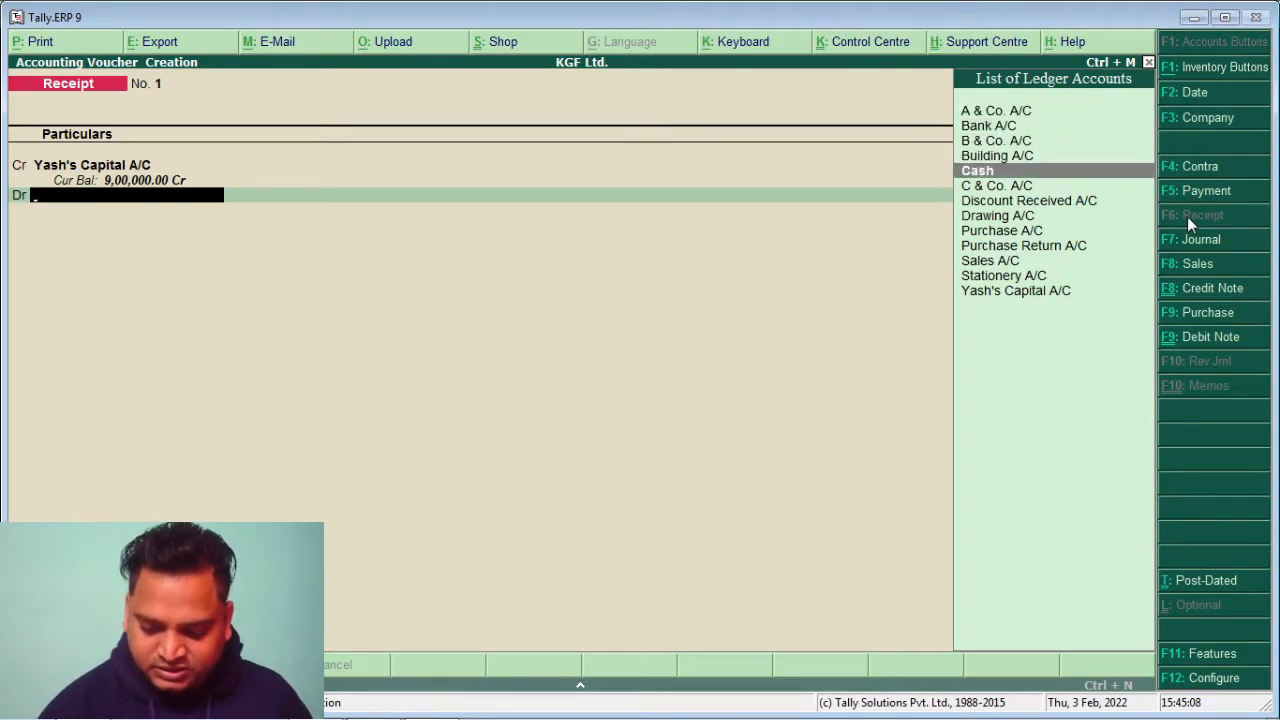
pyautogui.press('Return')
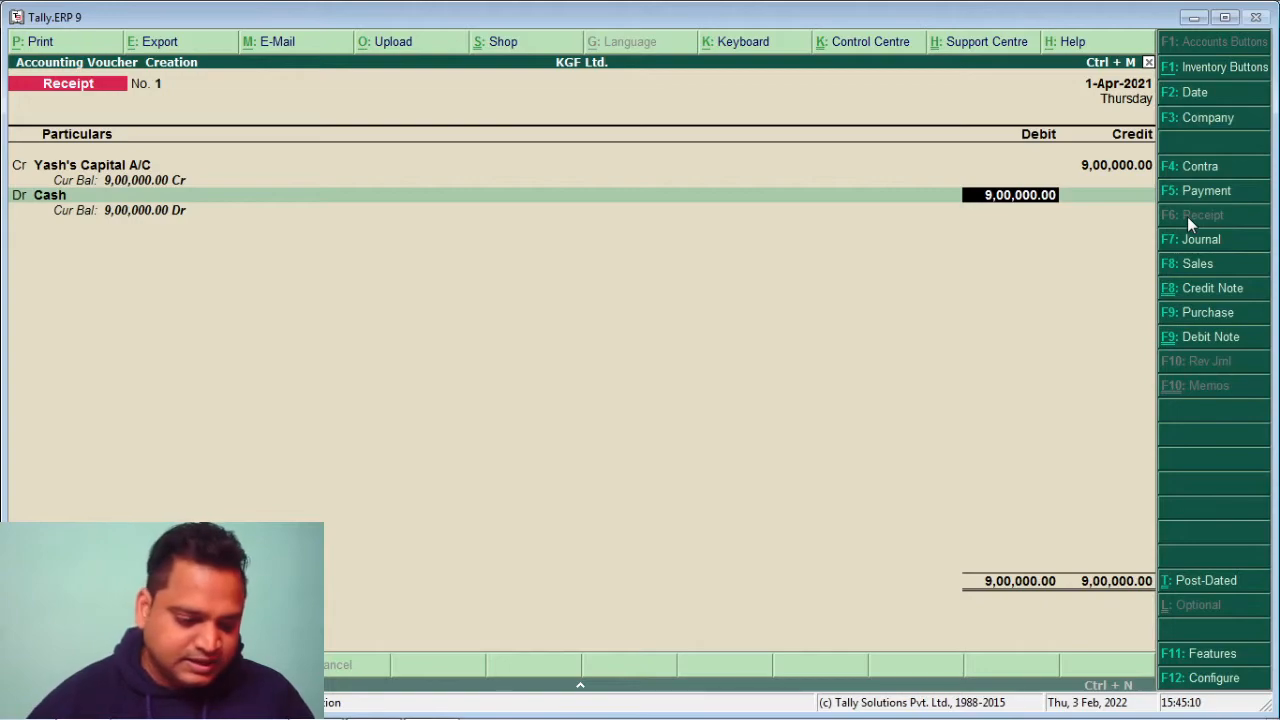
pyautogui.write('300000')
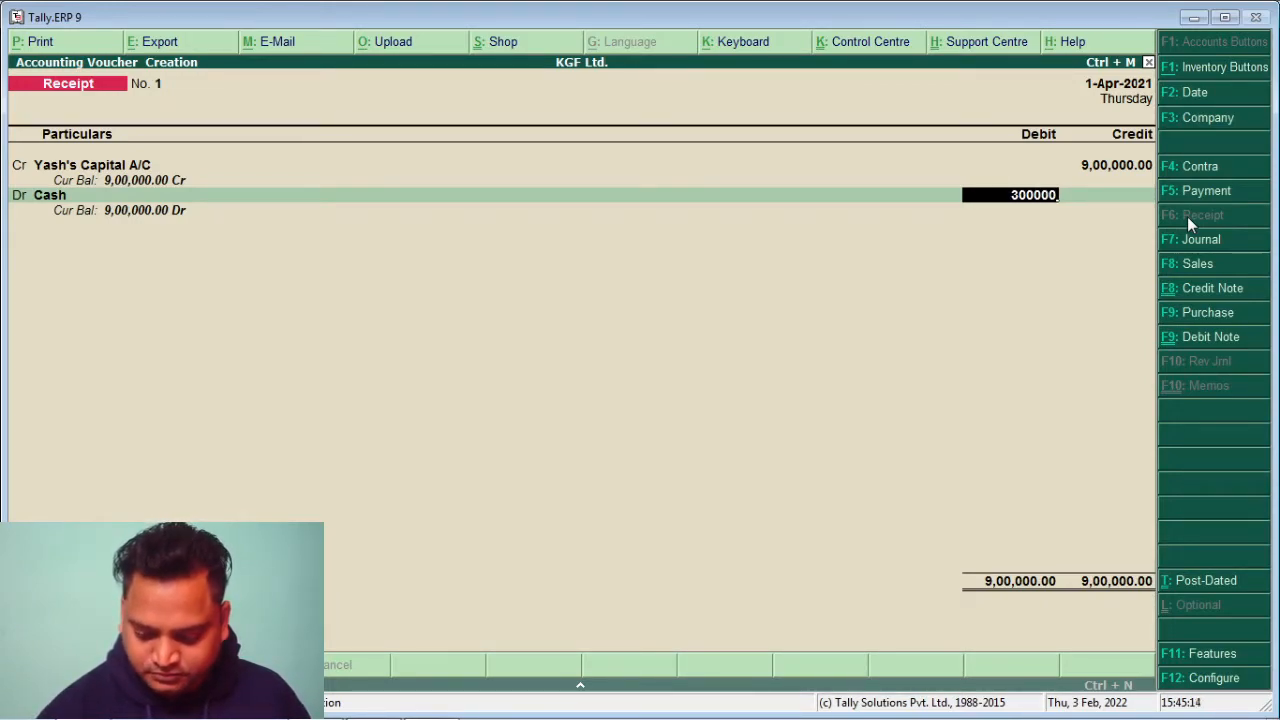
pyautogui.press('Return')
pyautogui.press('Return')
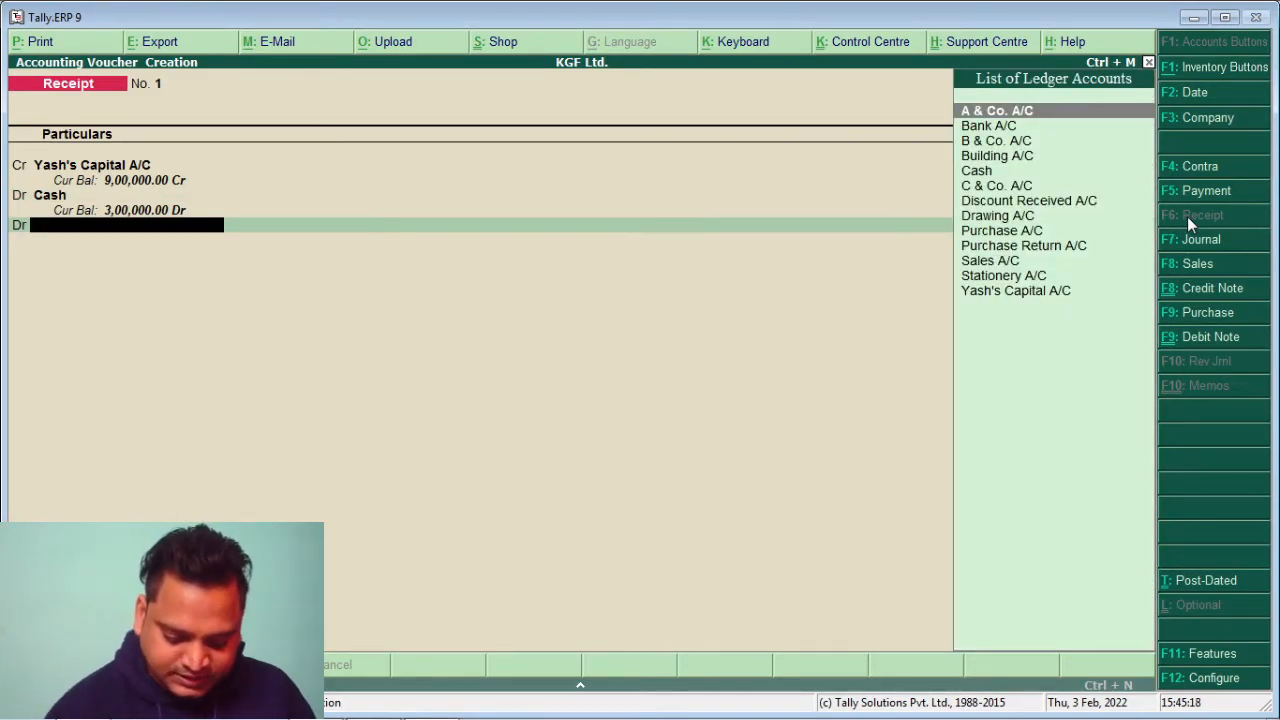
# Debit Bank A/C with 1,00,000.00, bringing up its bank allocation details
pyautogui.write('B')
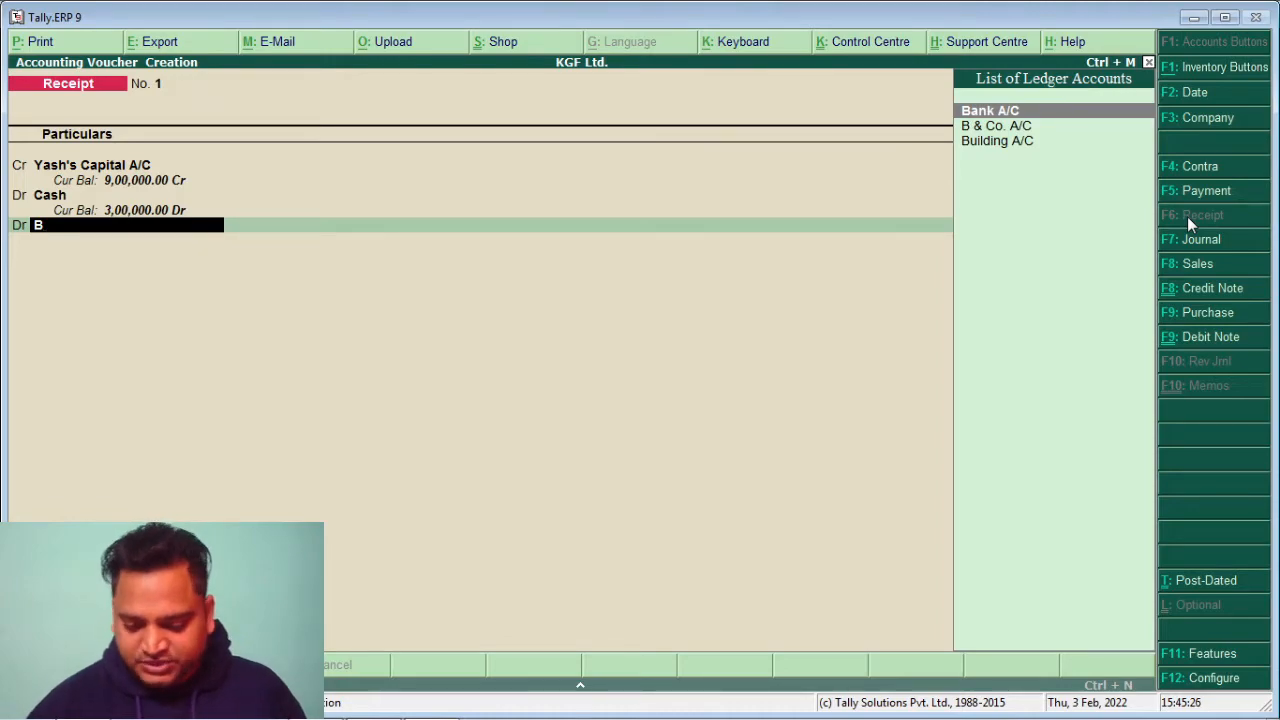
pyautogui.press('Return')
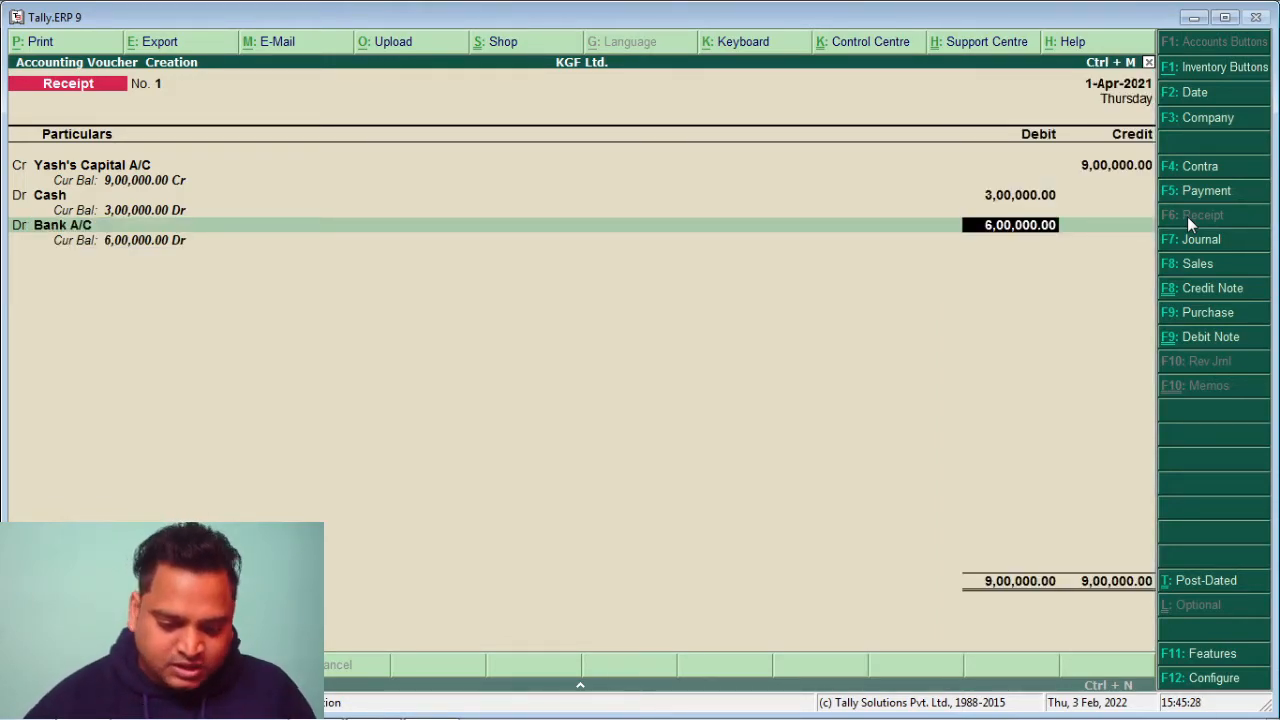
pyautogui.write('100')
pyautogui.write('000')
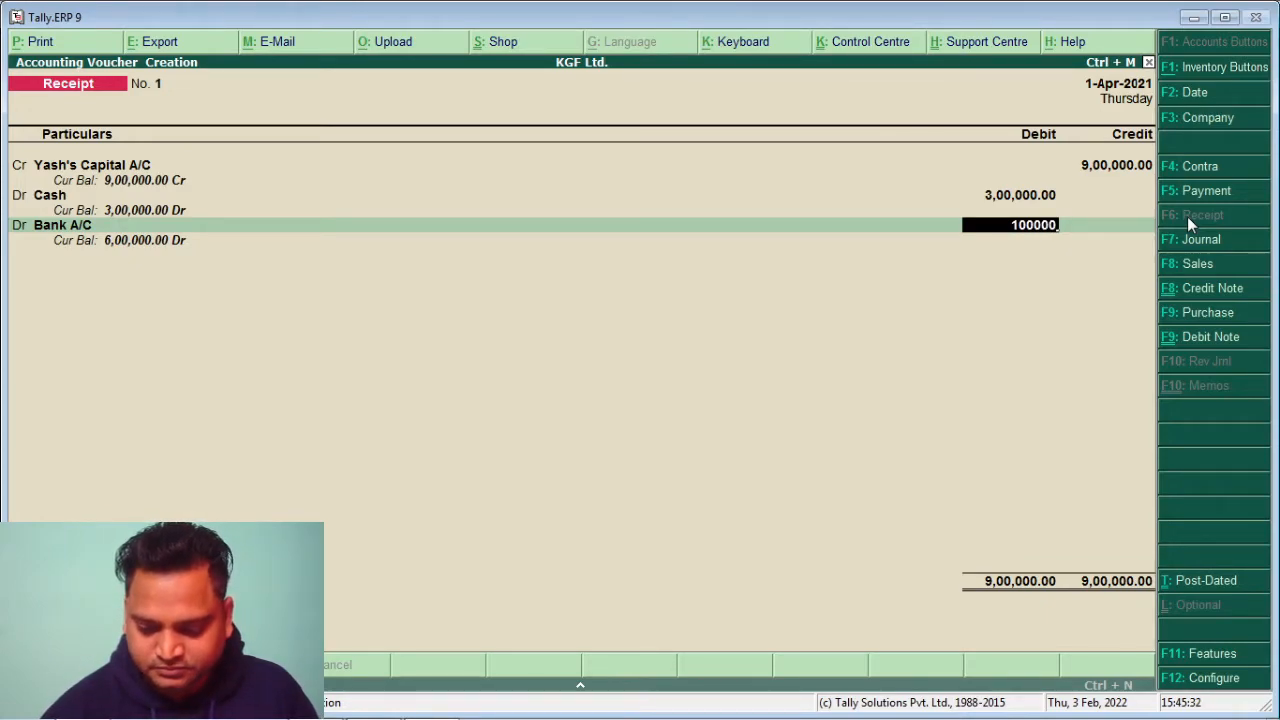
pyautogui.press('Return')
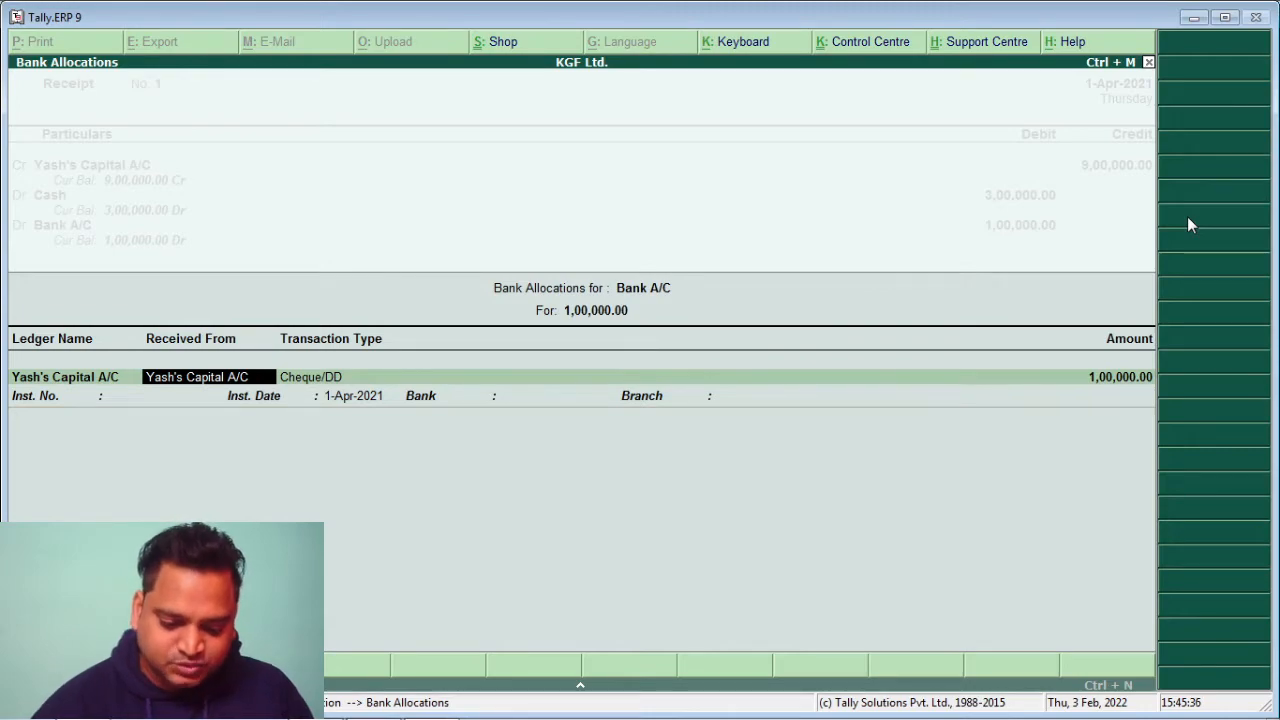
# Record the Bank A/C allocation as Cheque/DD, 1,00,000.00, dated 1-Apr-2021, no instrument number
pyautogui.press('Return')
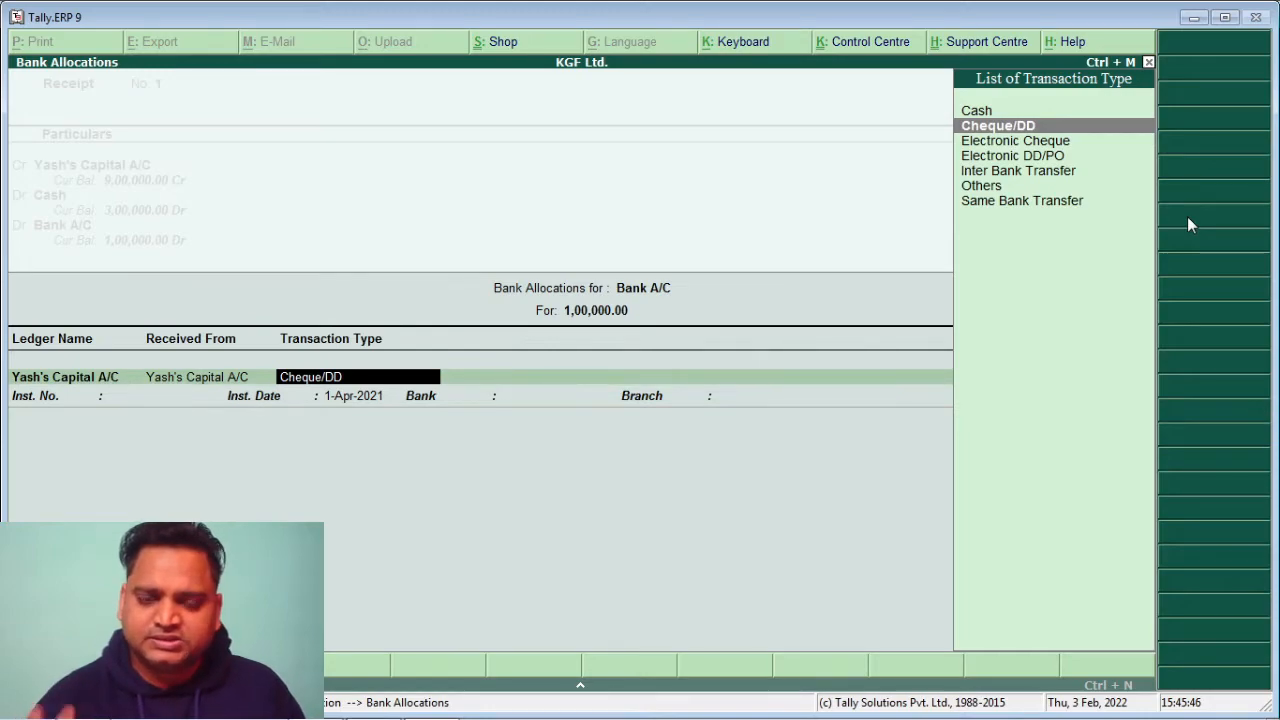
pyautogui.press('Return')
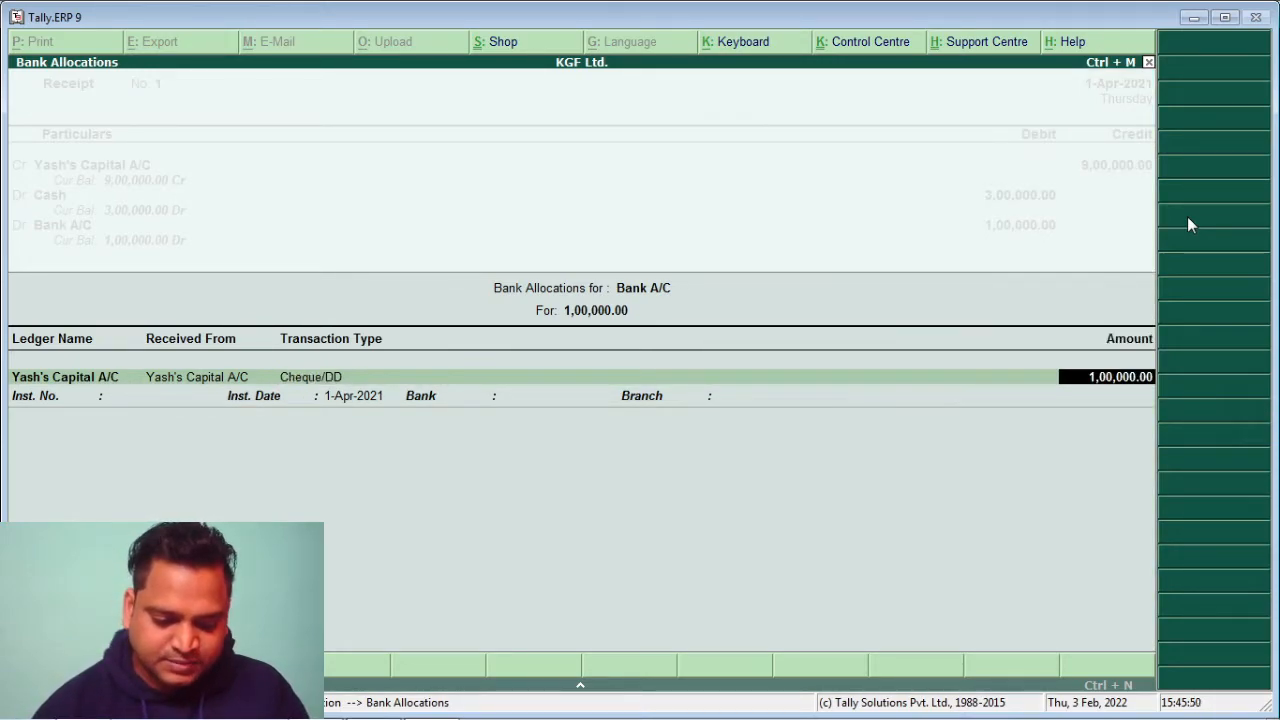
pyautogui.press('Return')
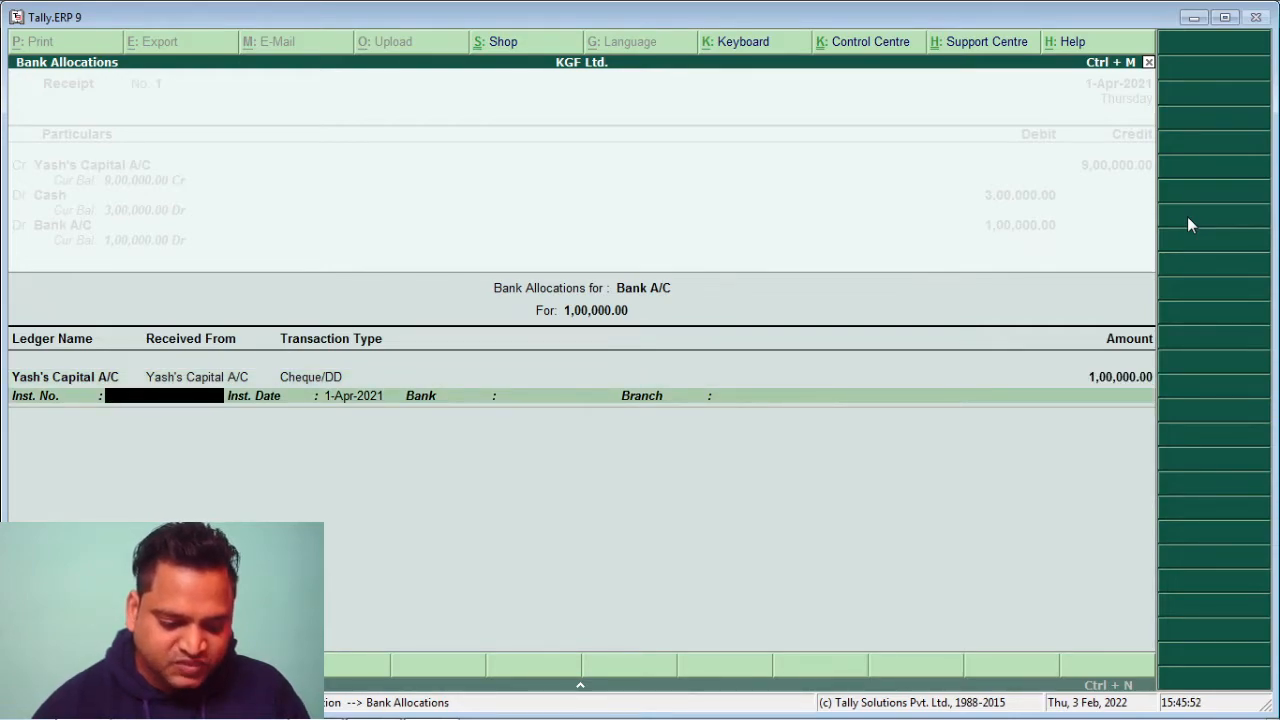
pyautogui.press('Return')
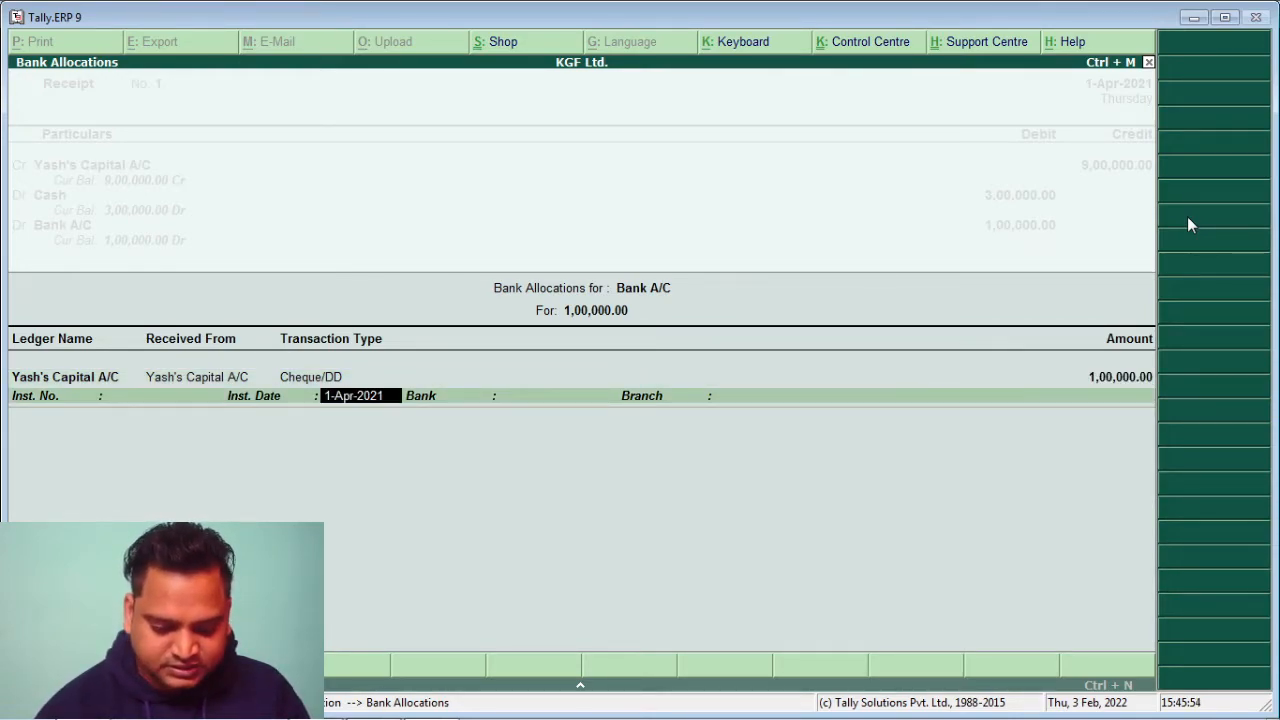
pyautogui.press('Return')
pyautogui.press('Return')
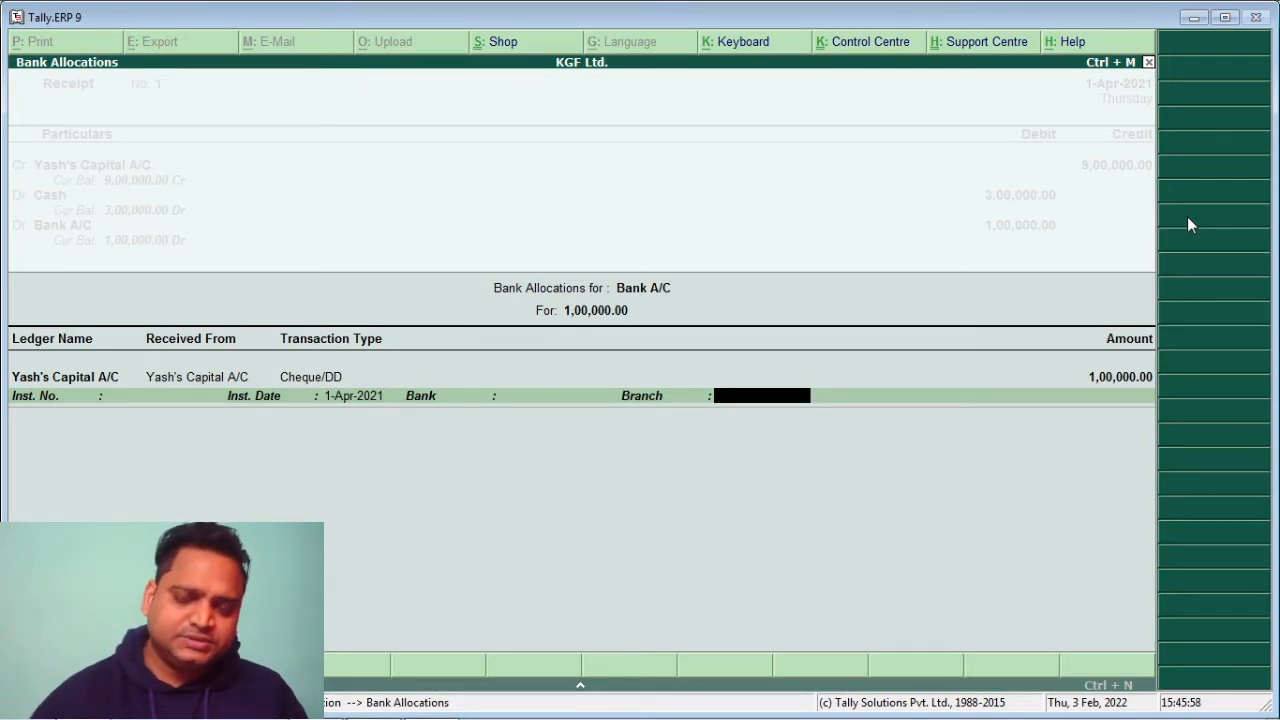
pyautogui.press('Return')
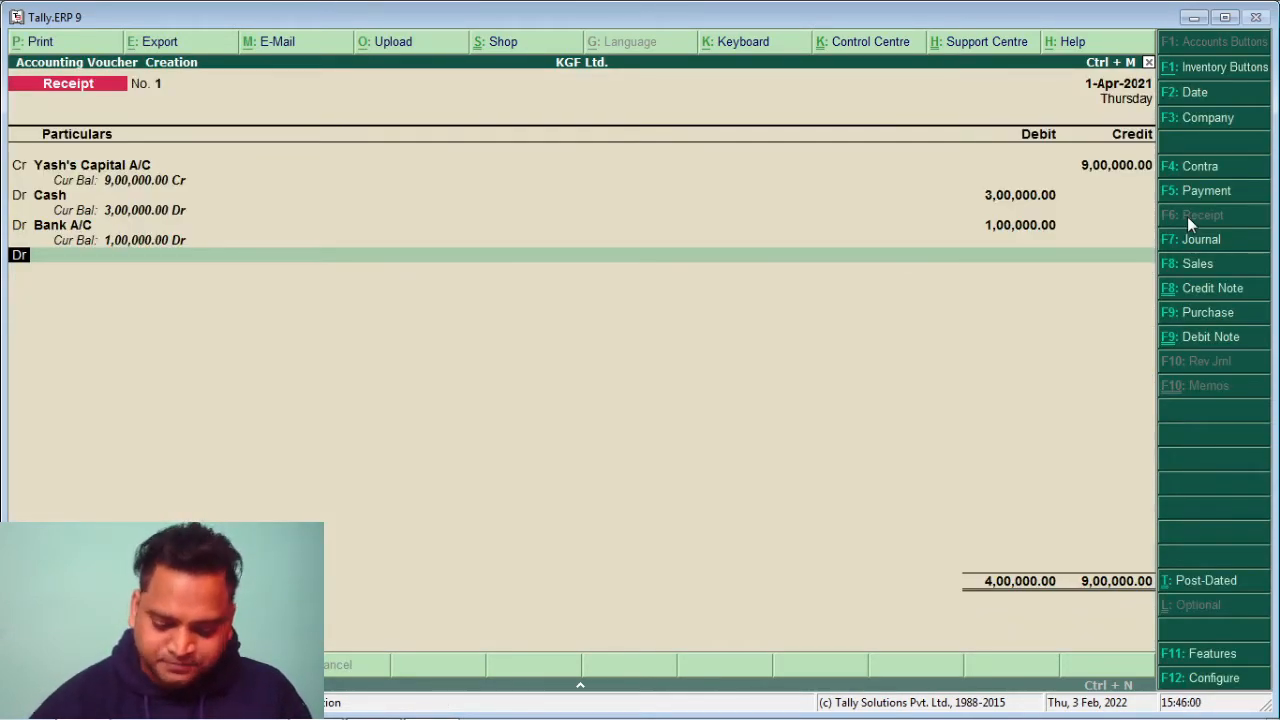
# Debit Building A/C with the remaining 5,00,000.00 on the fourth line
pyautogui.press('Return')
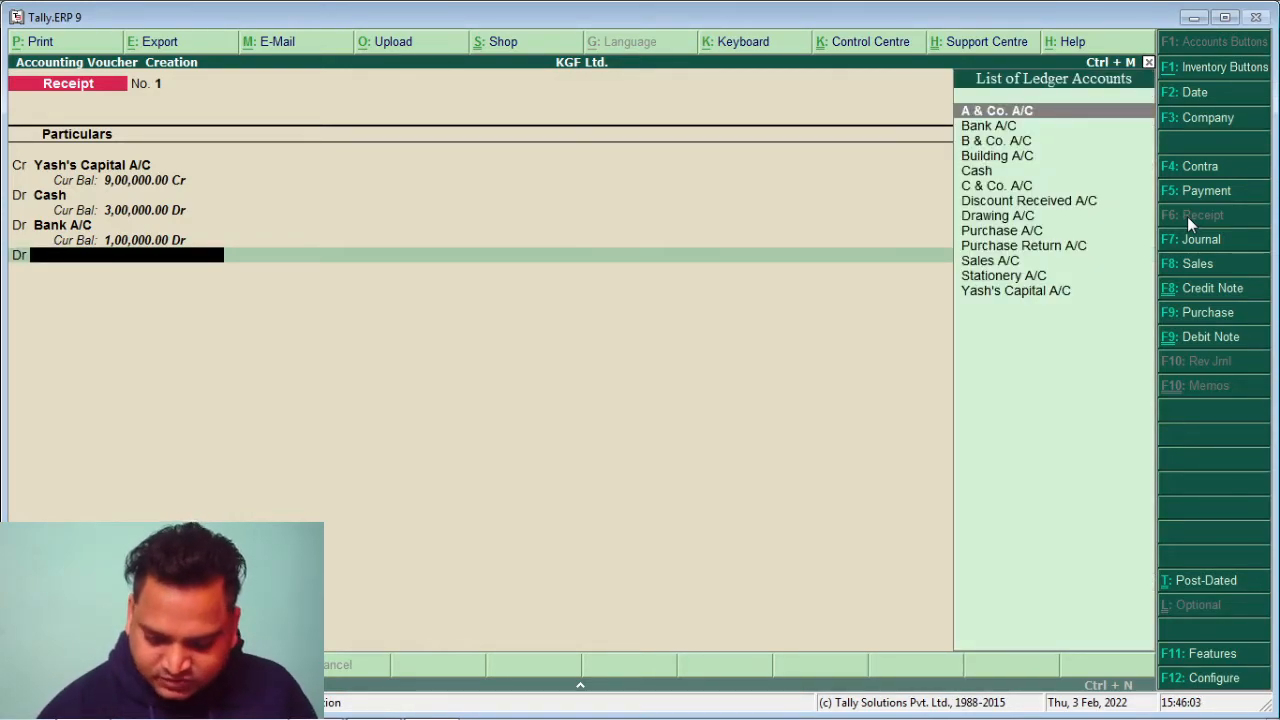
pyautogui.press('Down')
pyautogui.press('Down')
pyautogui.press('Down')
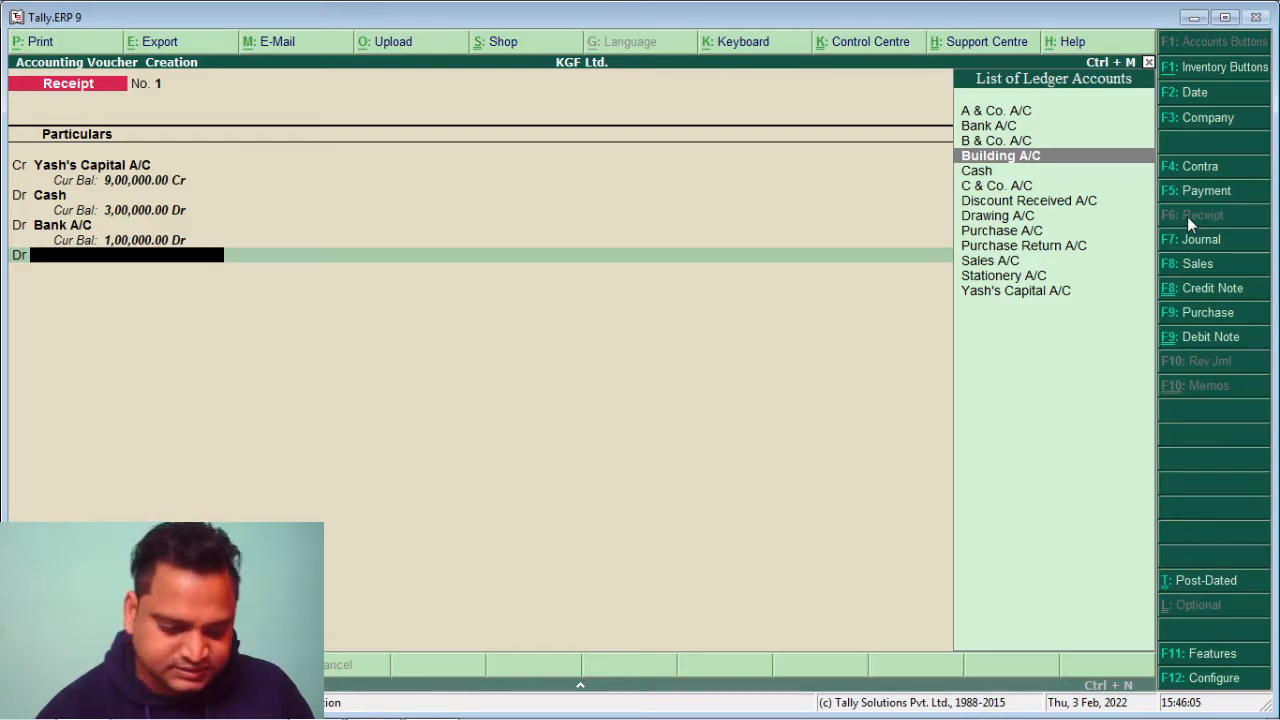
pyautogui.press('Return')
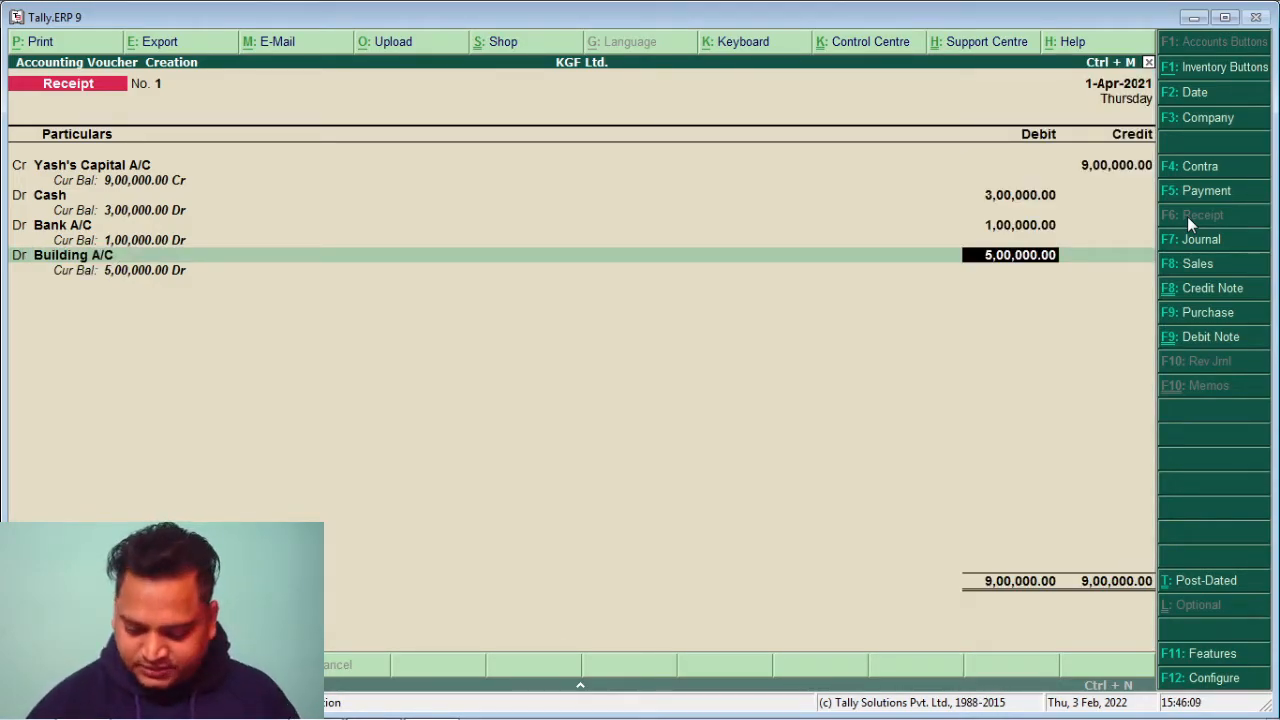
pyautogui.press('Return')
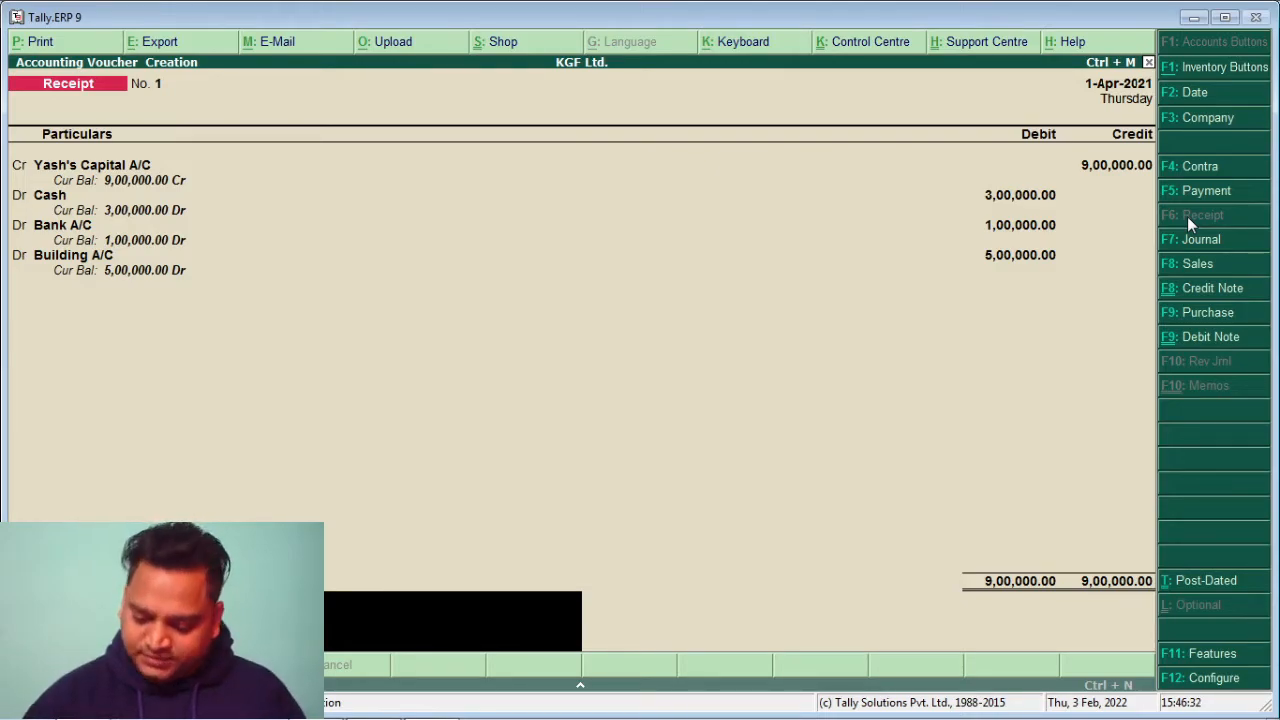
# Save Receipt No. 1 without a narration and switch to a new Payment voucher
pyautogui.press('Return')
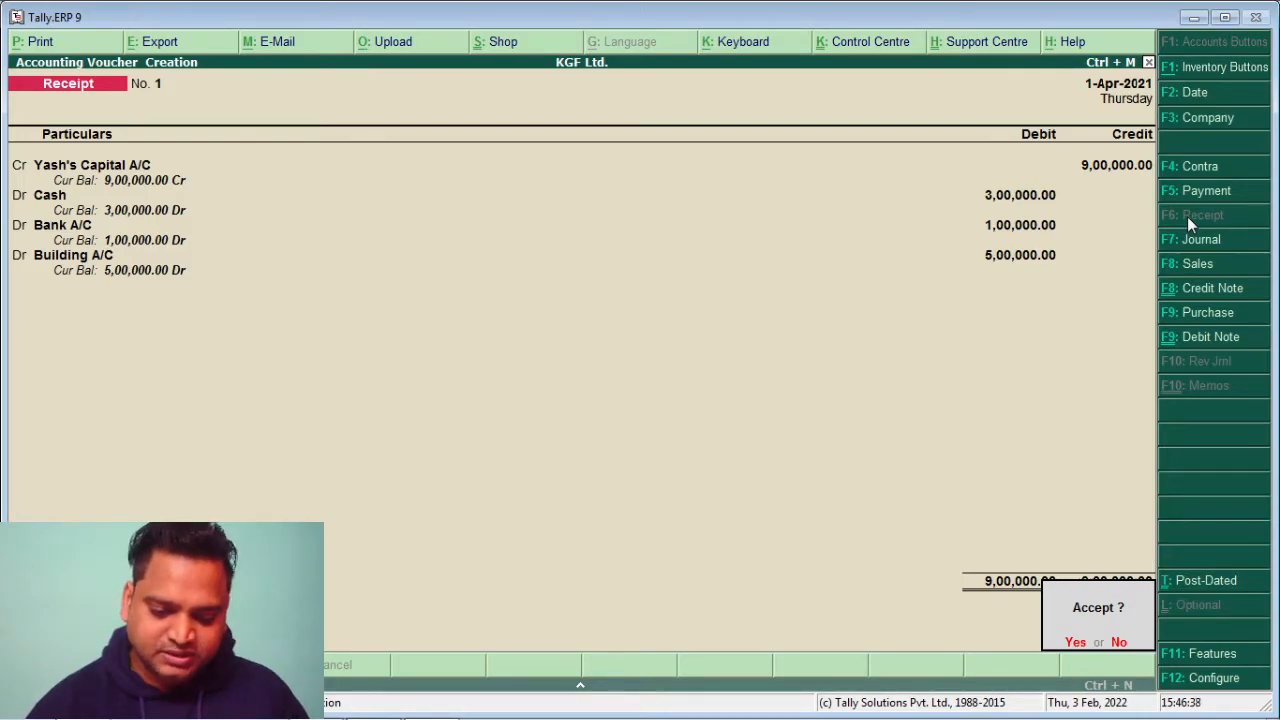
pyautogui.press('Return')
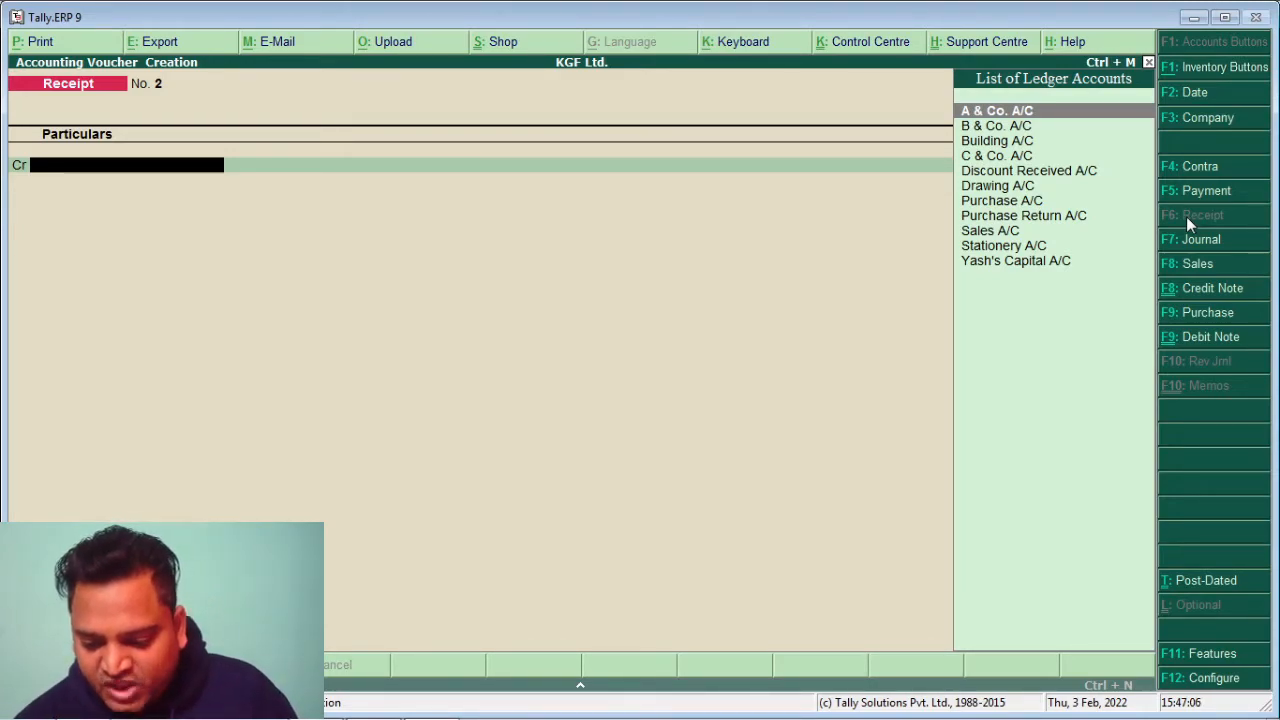
pyautogui.click(1199, 190)
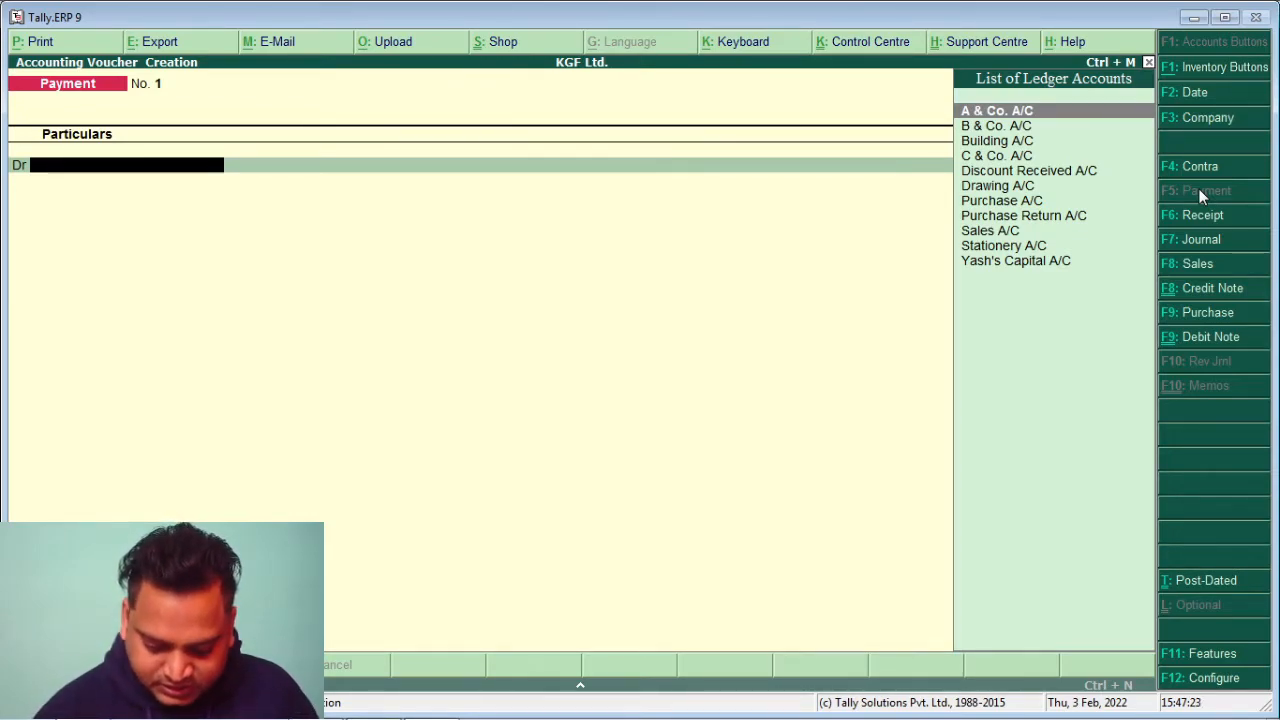
# Debit Purchase A/C and allocate 500 Pcs of Shirt at 100.00
pyautogui.write('P')
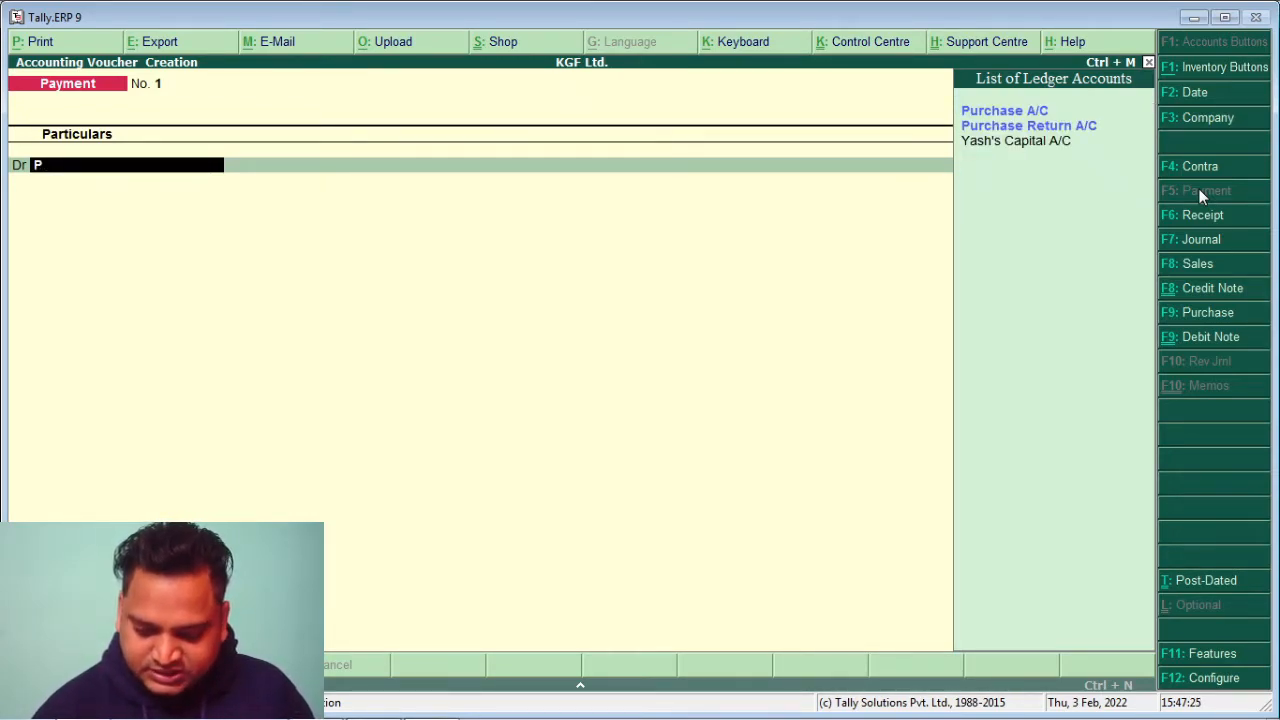
pyautogui.press('Return')
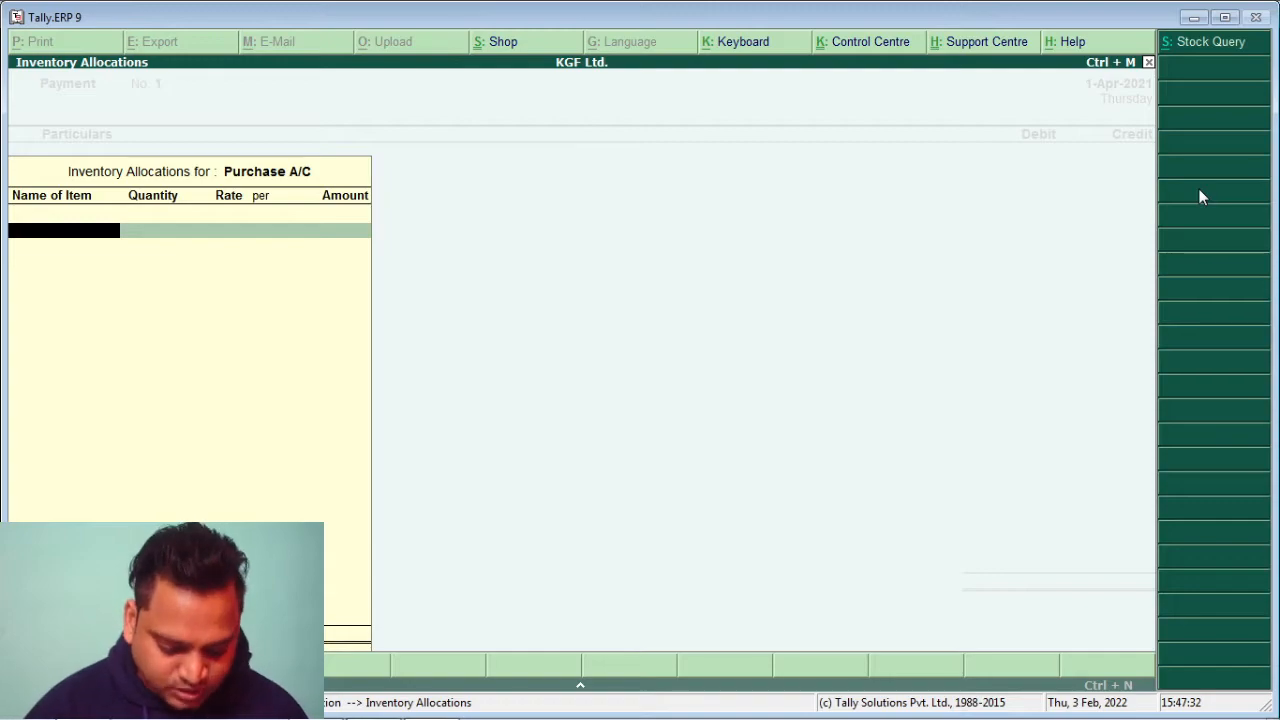
pyautogui.write('S')
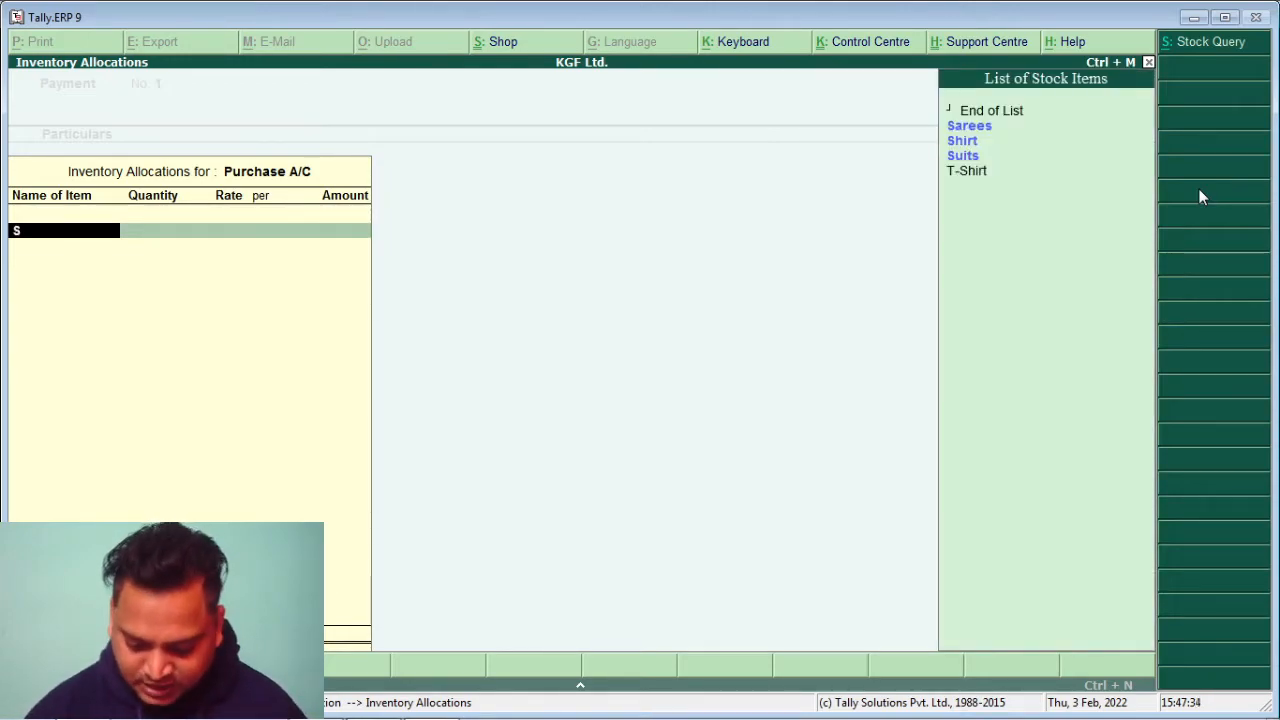
pyautogui.press('Down')
pyautogui.press('Down')
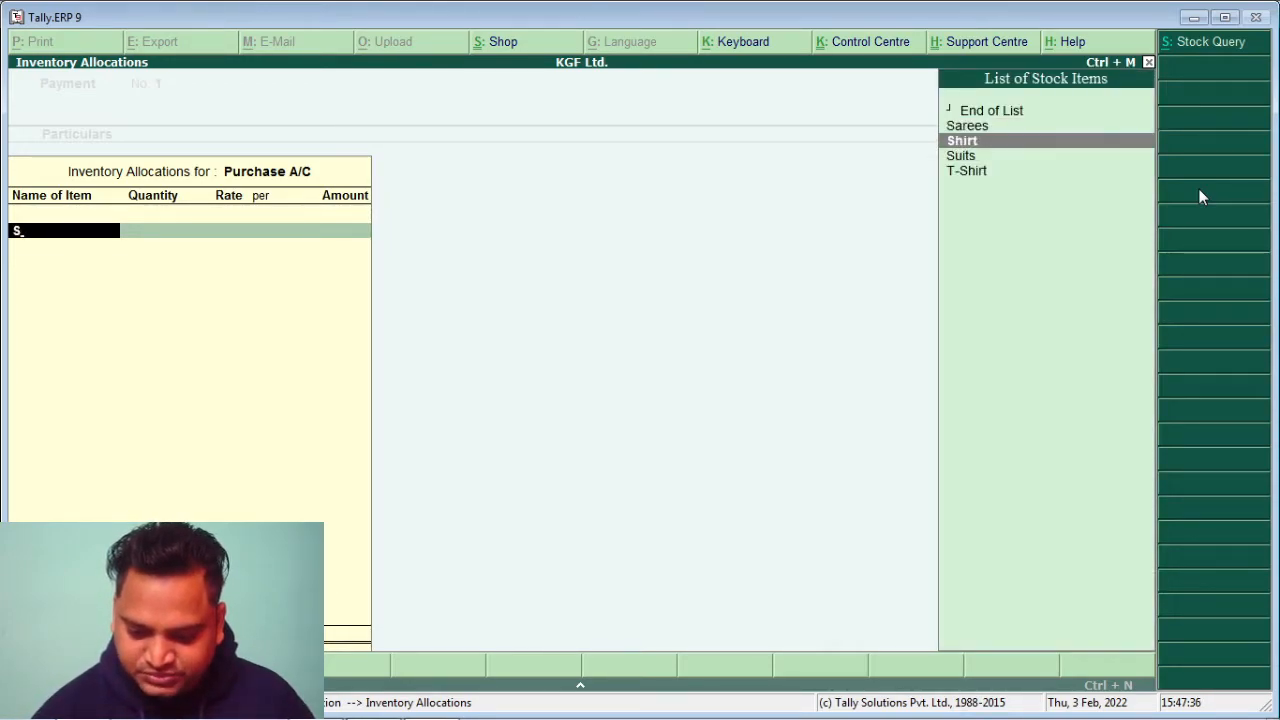
pyautogui.press('Return')
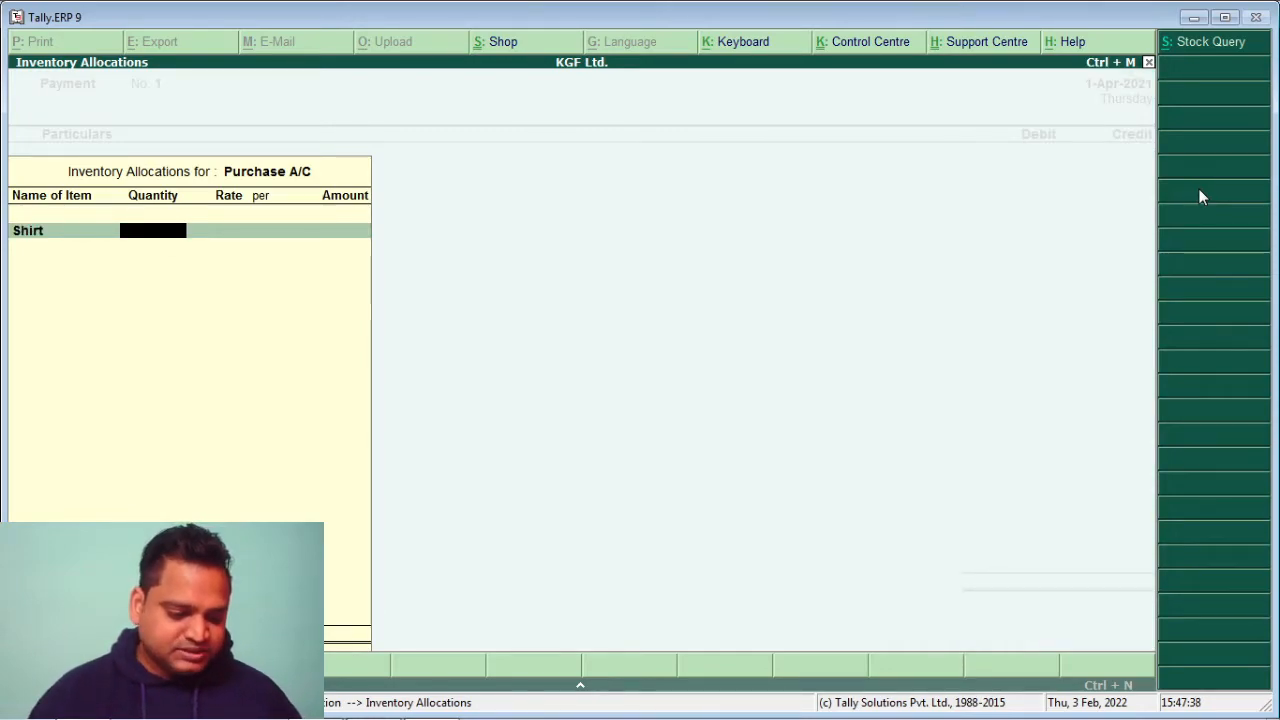
pyautogui.write('5')
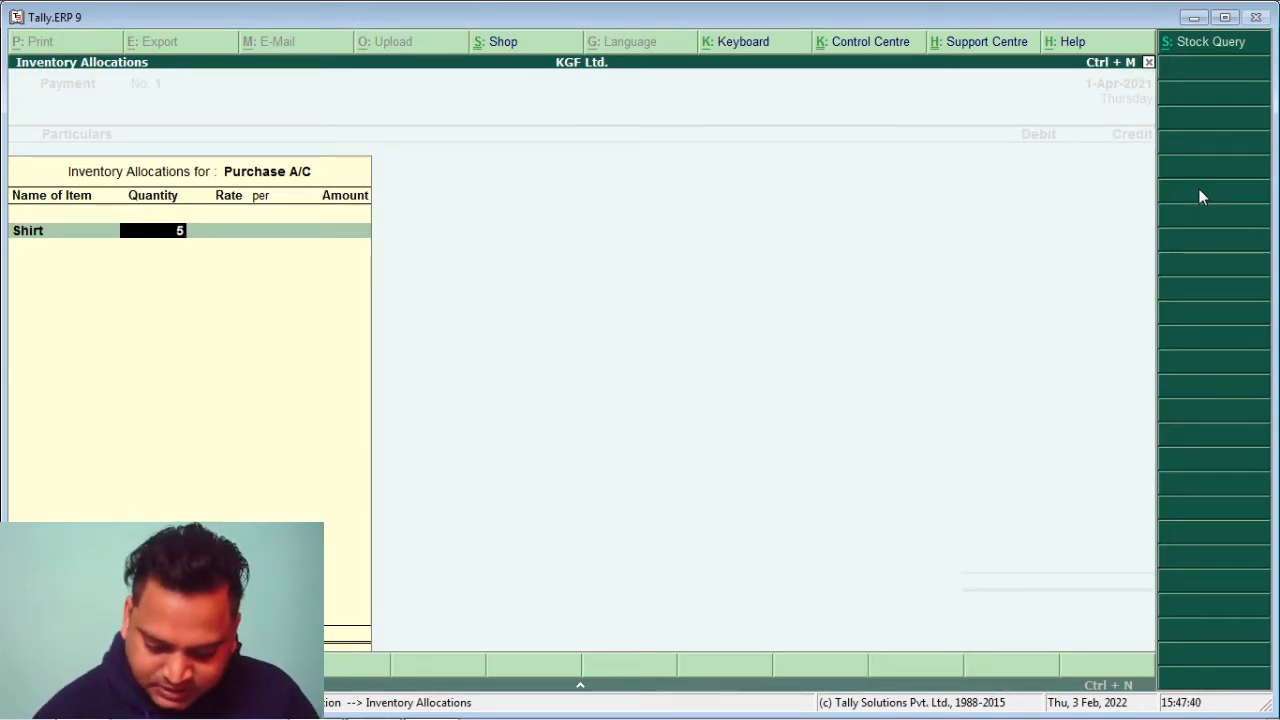
pyautogui.write('00')
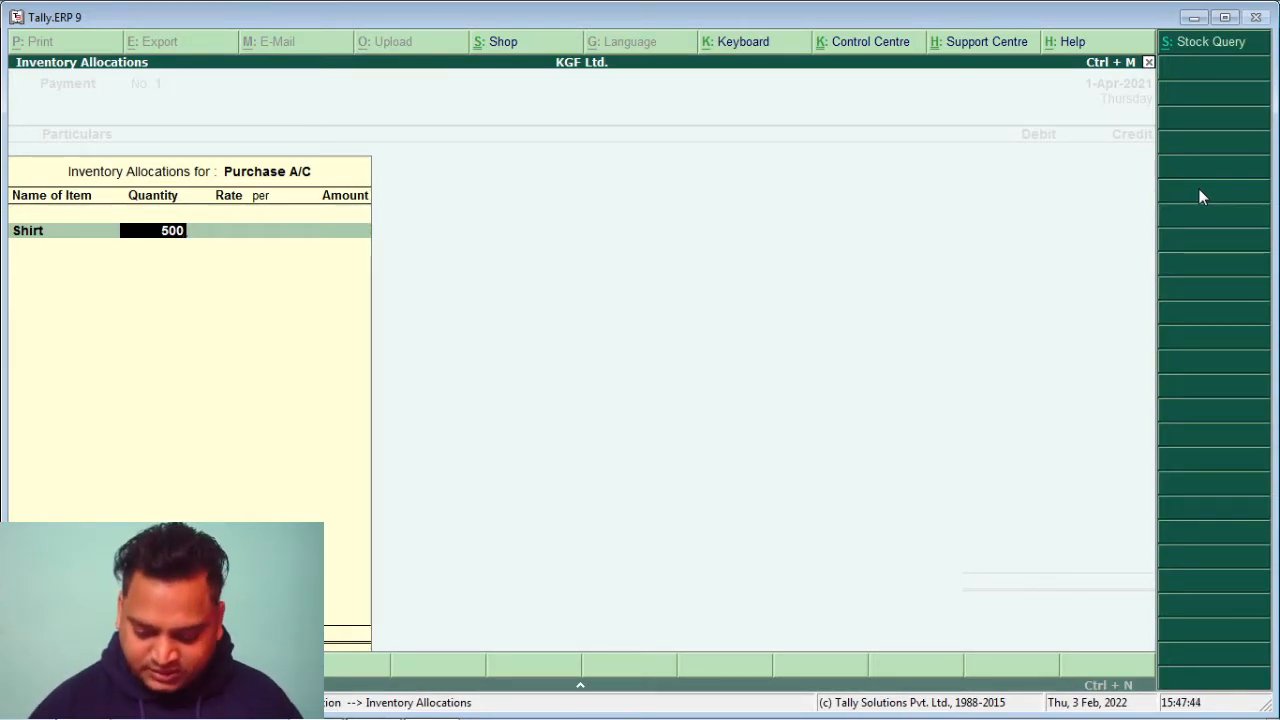
pyautogui.press('Return')
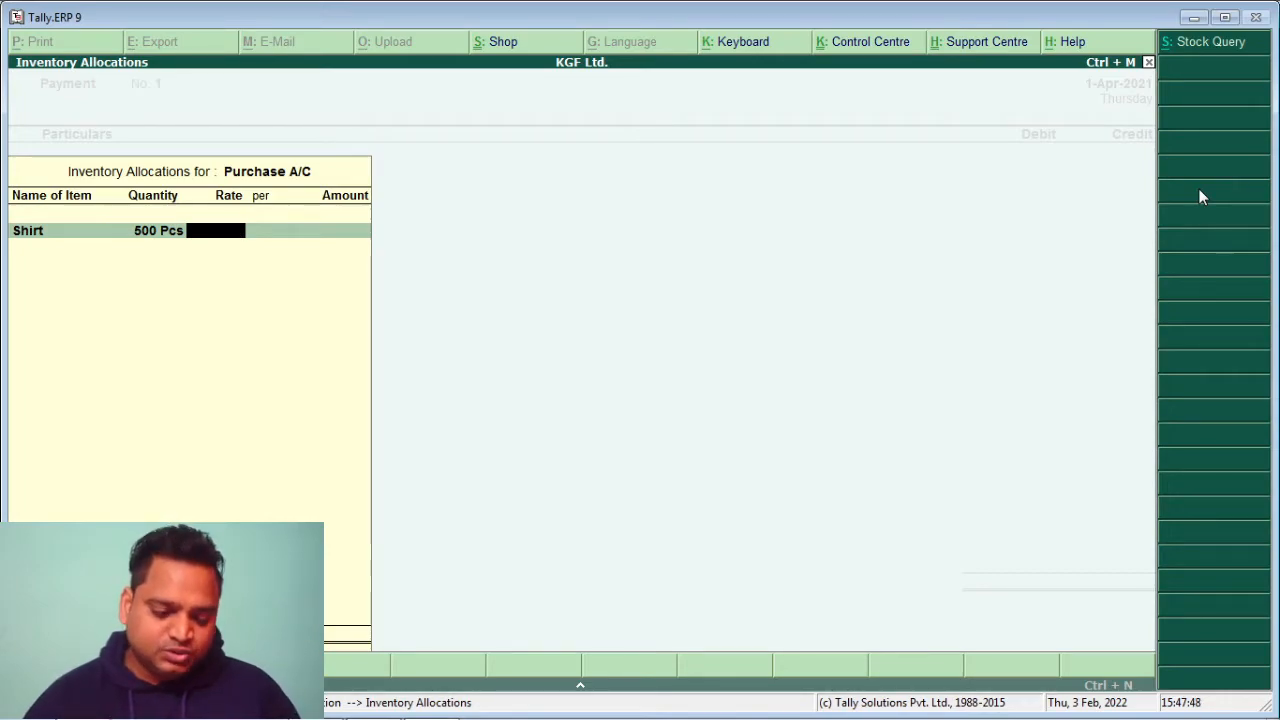
pyautogui.write('100')
pyautogui.press('Return')
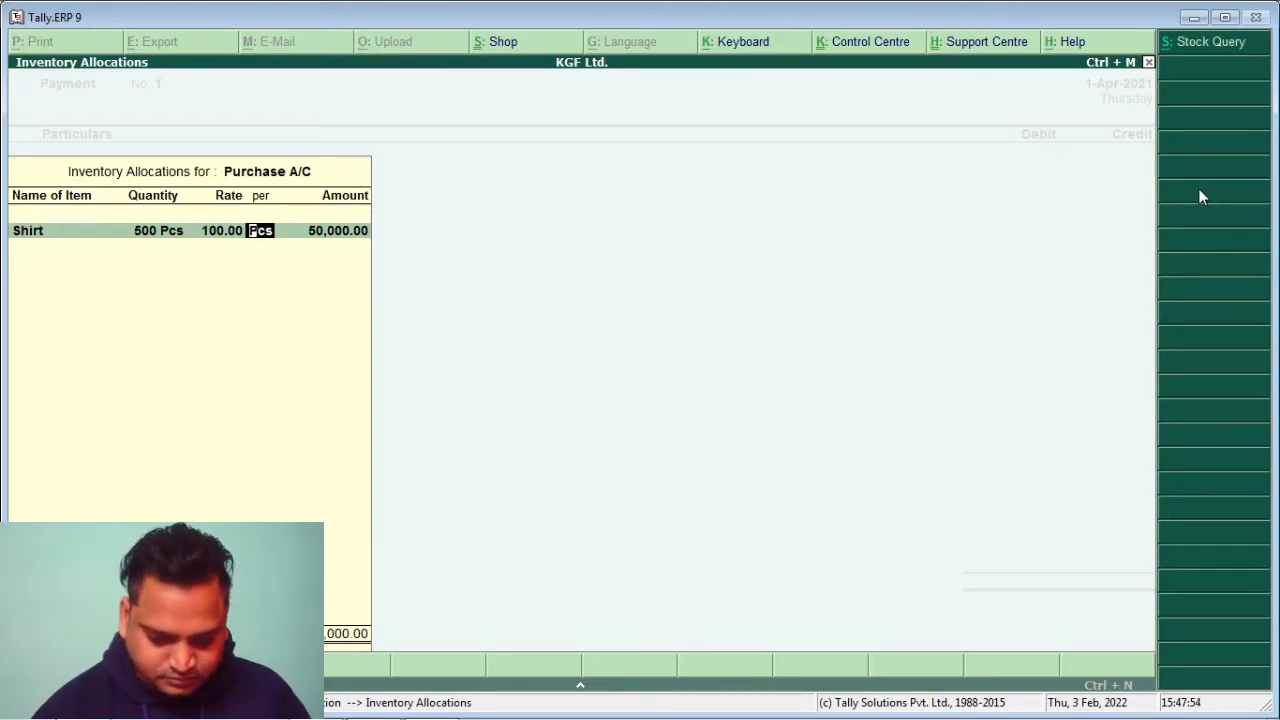
pyautogui.press('Return')
pyautogui.press('Return')
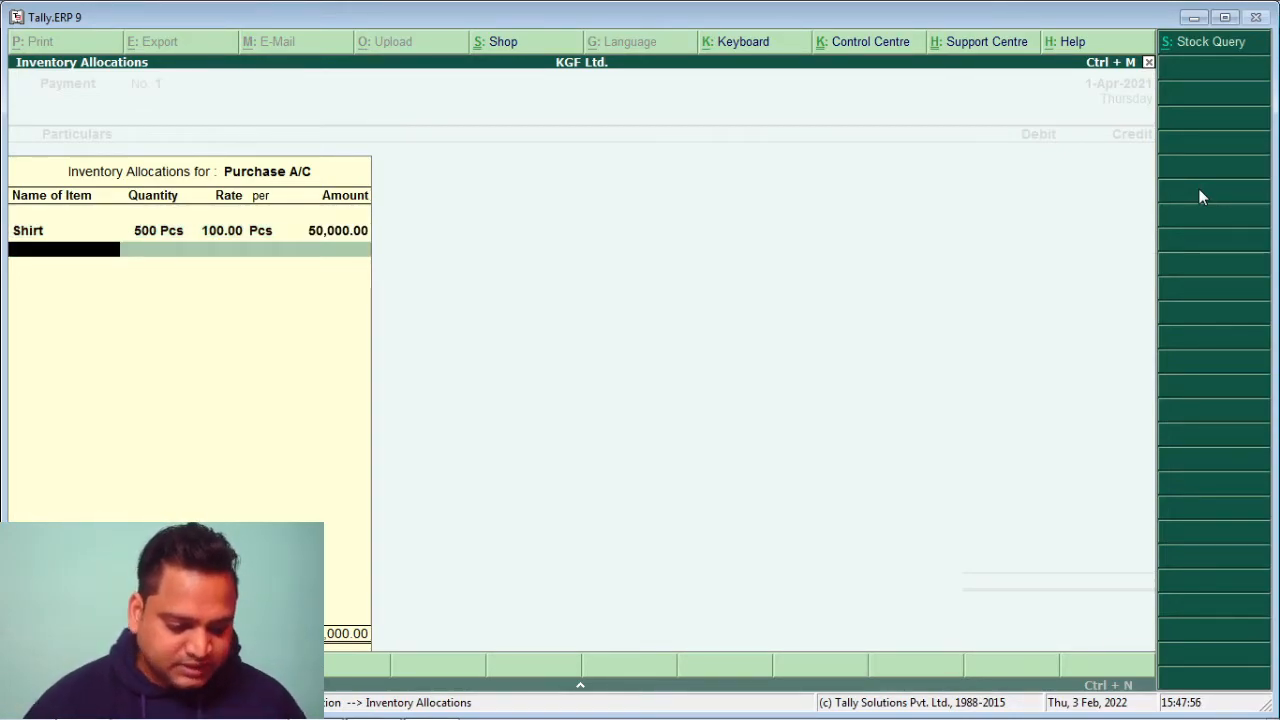
# Add 1,000 Pcs of T-Shirt at 50.00 and close the inventory allocation
pyautogui.write('T')
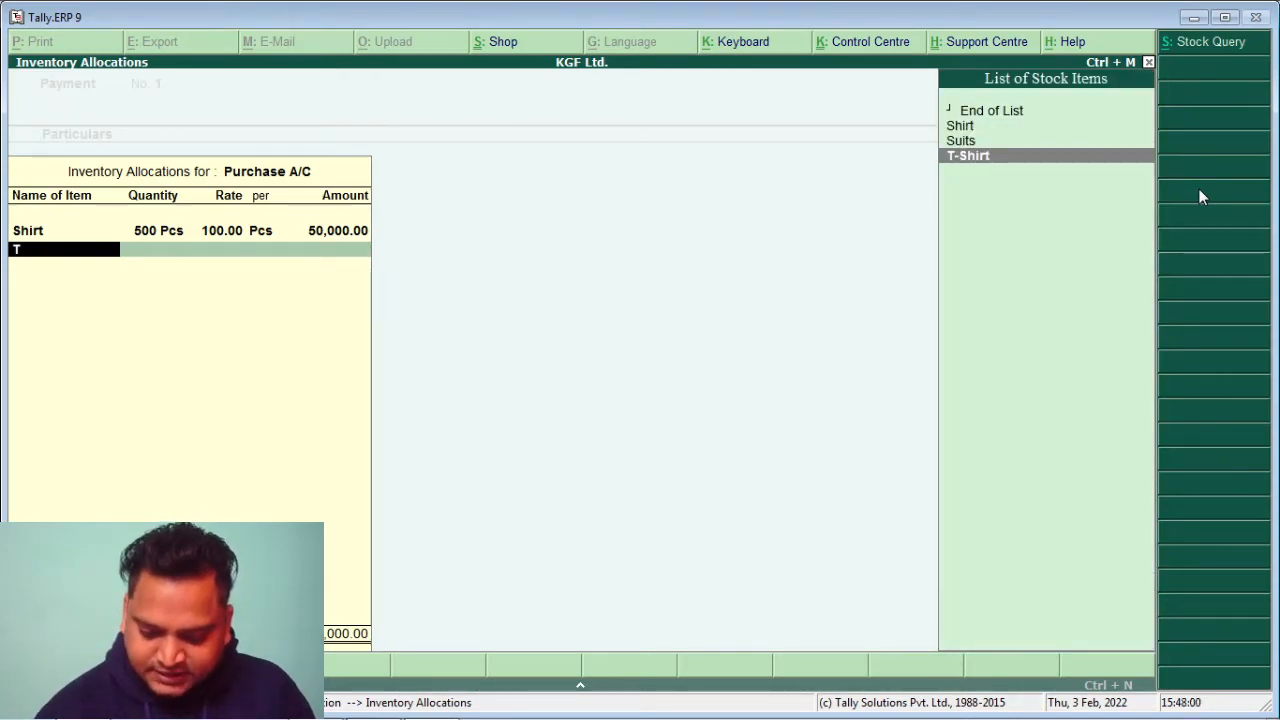
pyautogui.press('Return')
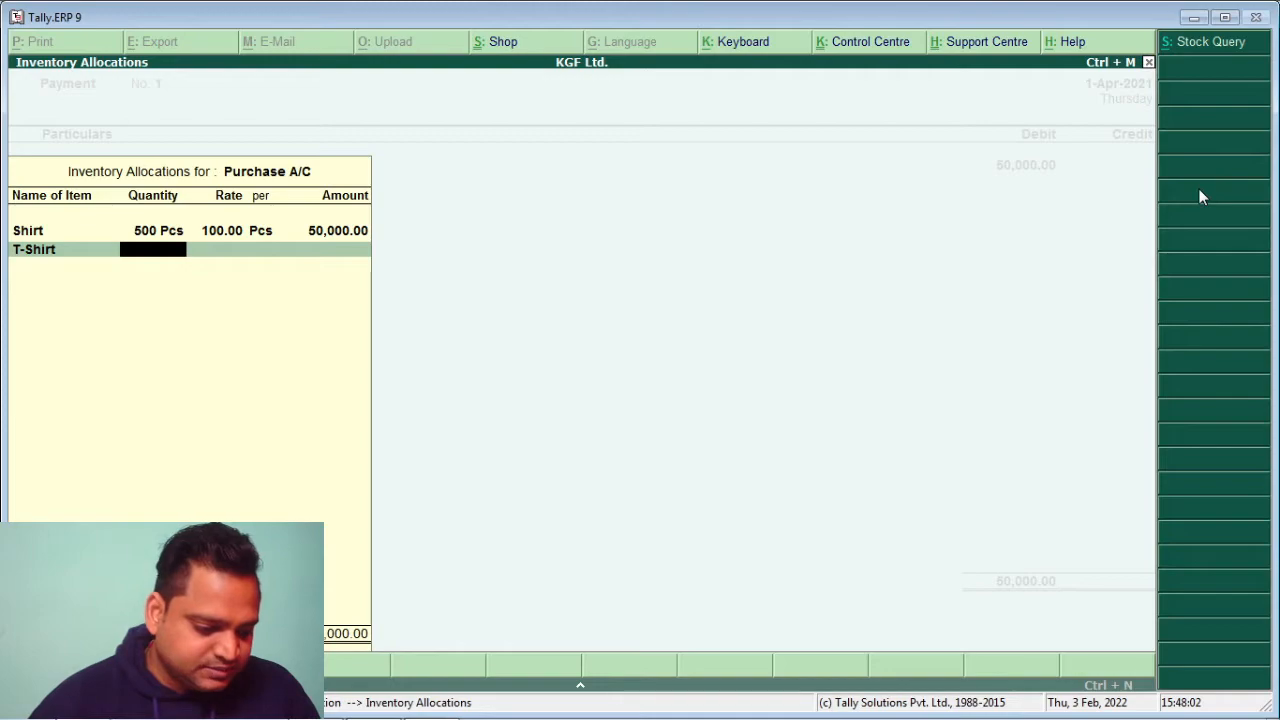
pyautogui.write('1,00')
pyautogui.write('000')
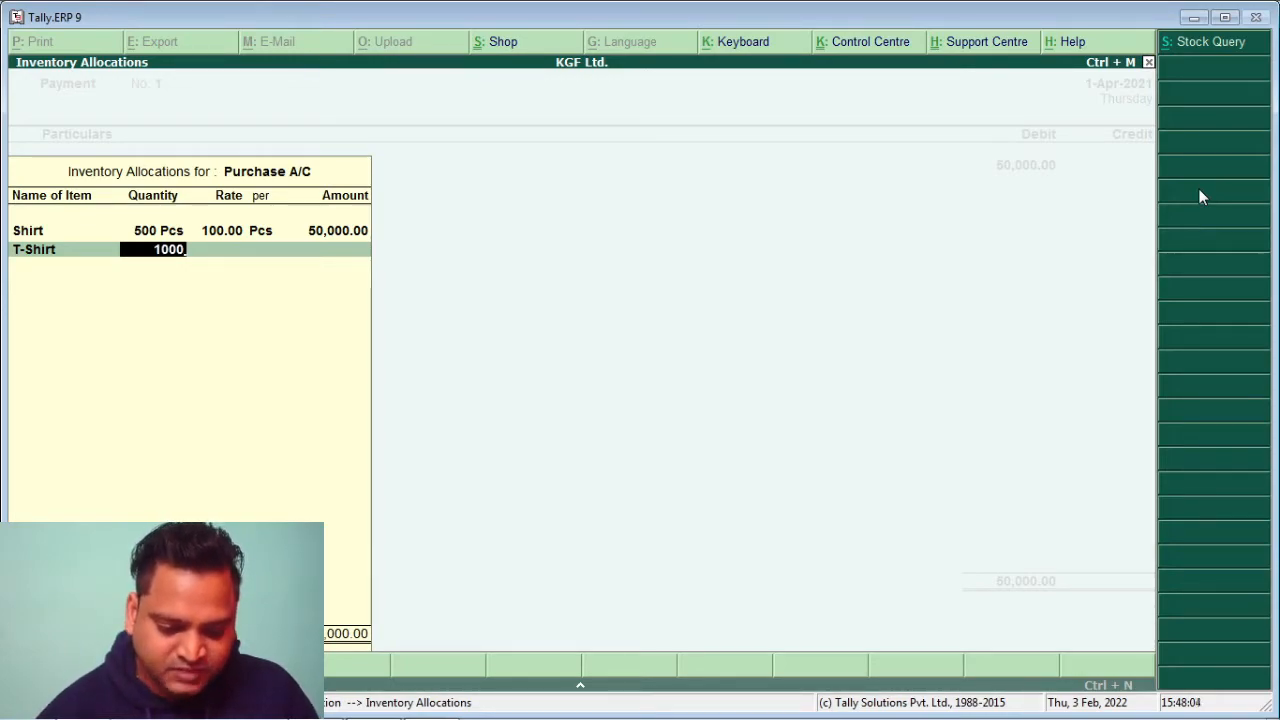
pyautogui.press('Return')
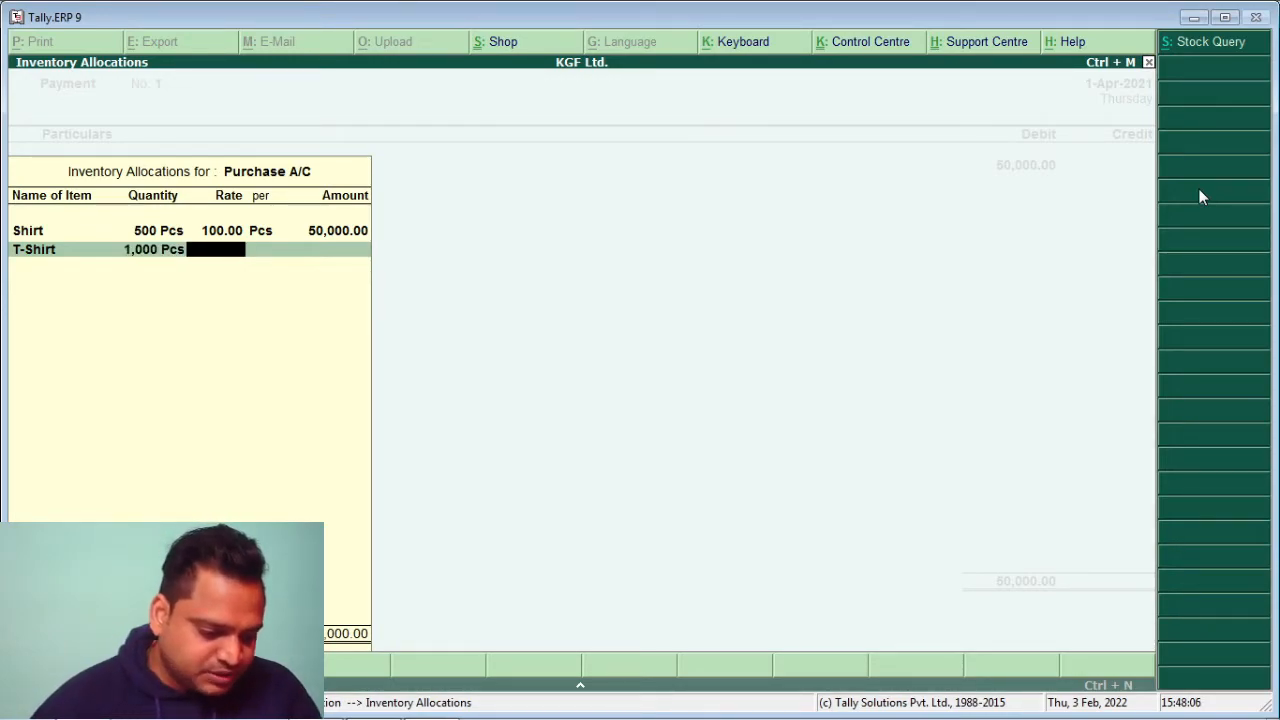
pyautogui.write('50')
pyautogui.press('Return')
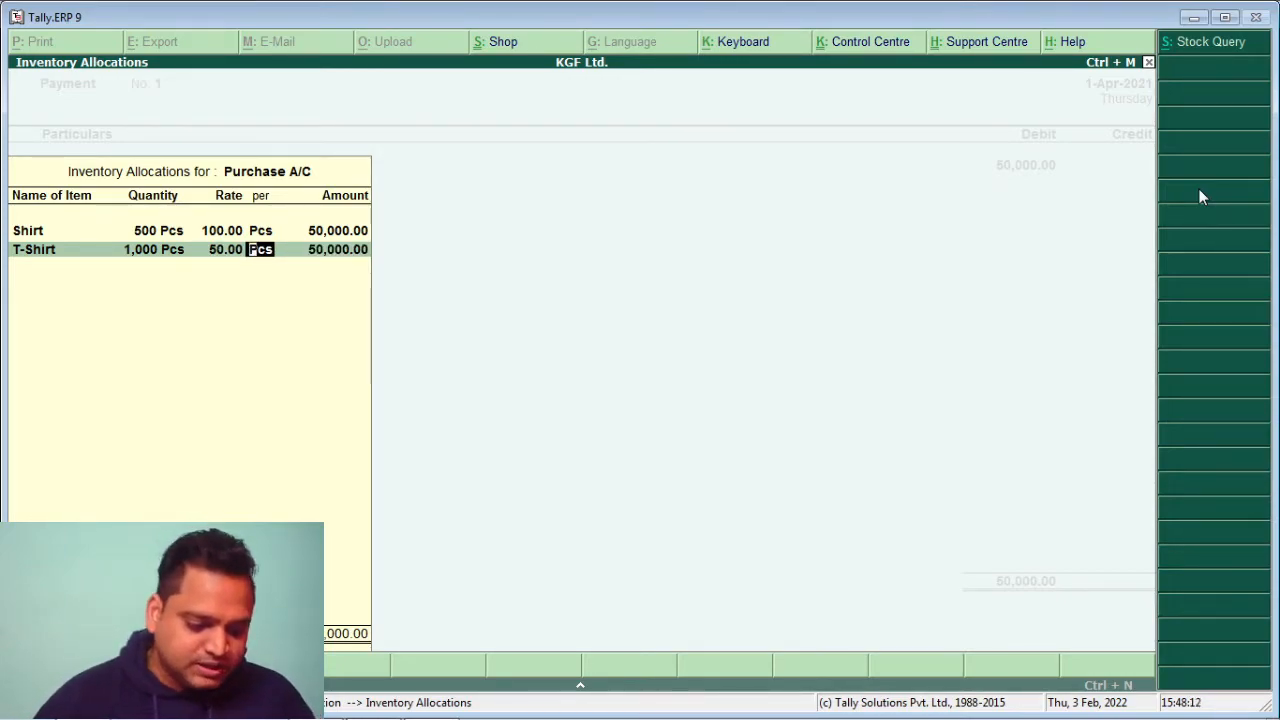
pyautogui.press('Return')
pyautogui.press('Return')
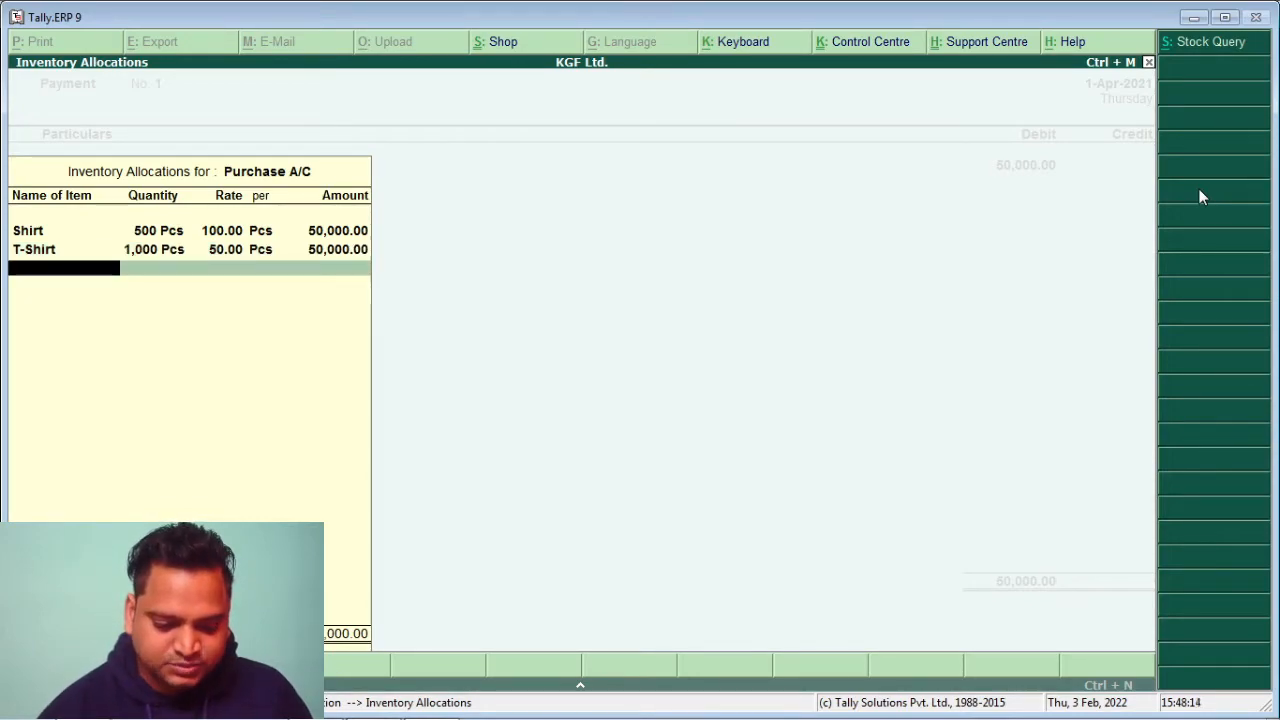
pyautogui.press('Return')
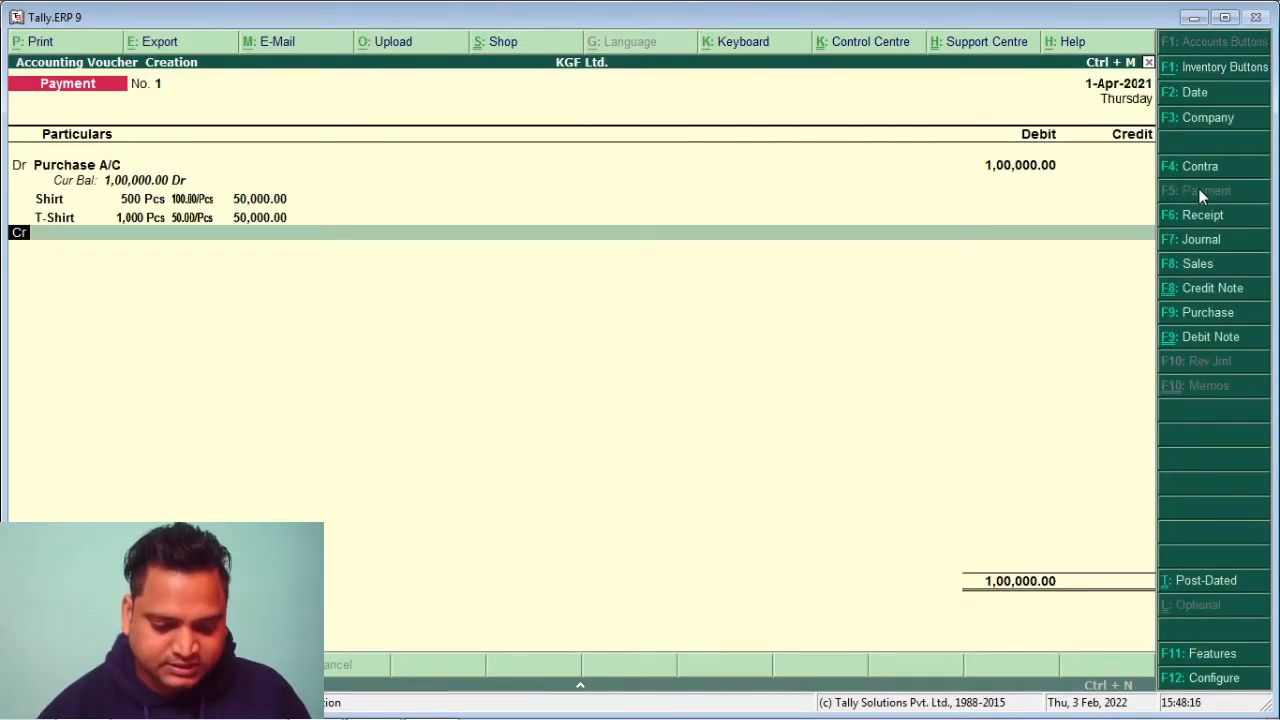
pyautogui.press('Return')
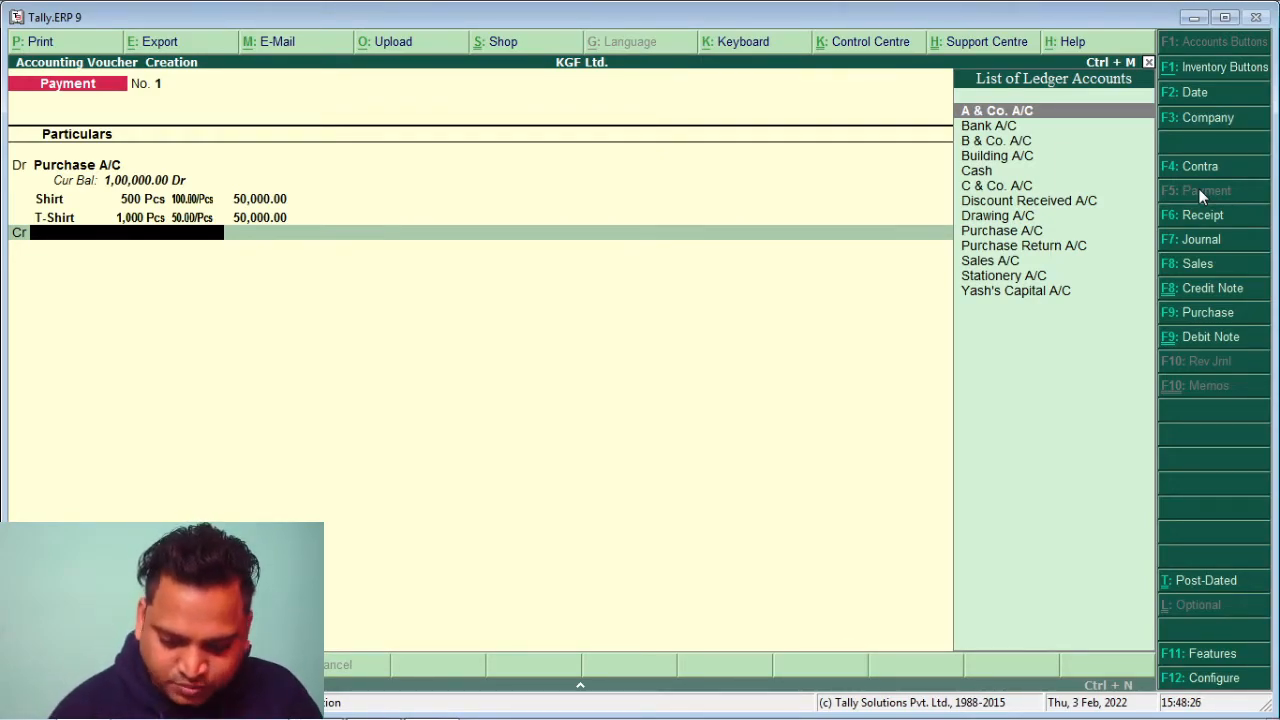
# Credit Bank A/C with 1,00,000.00 on the payment's Cr line
pyautogui.write('B')
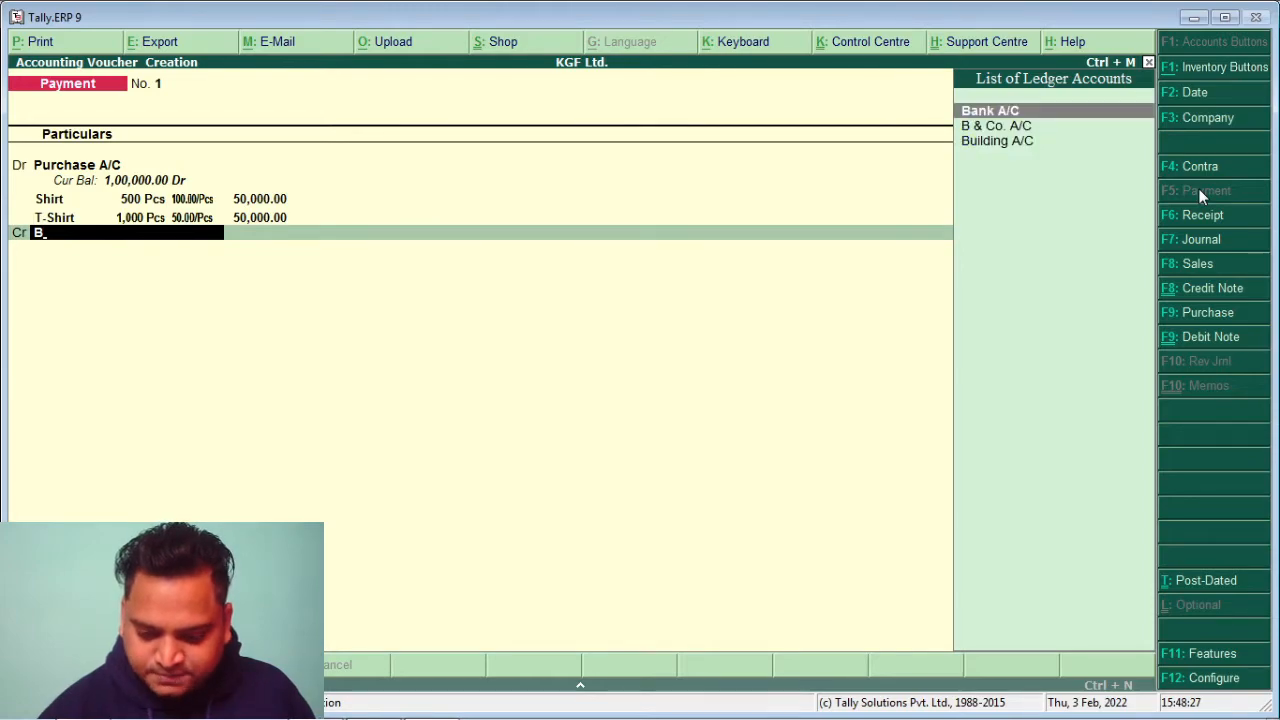
pyautogui.press('Return')
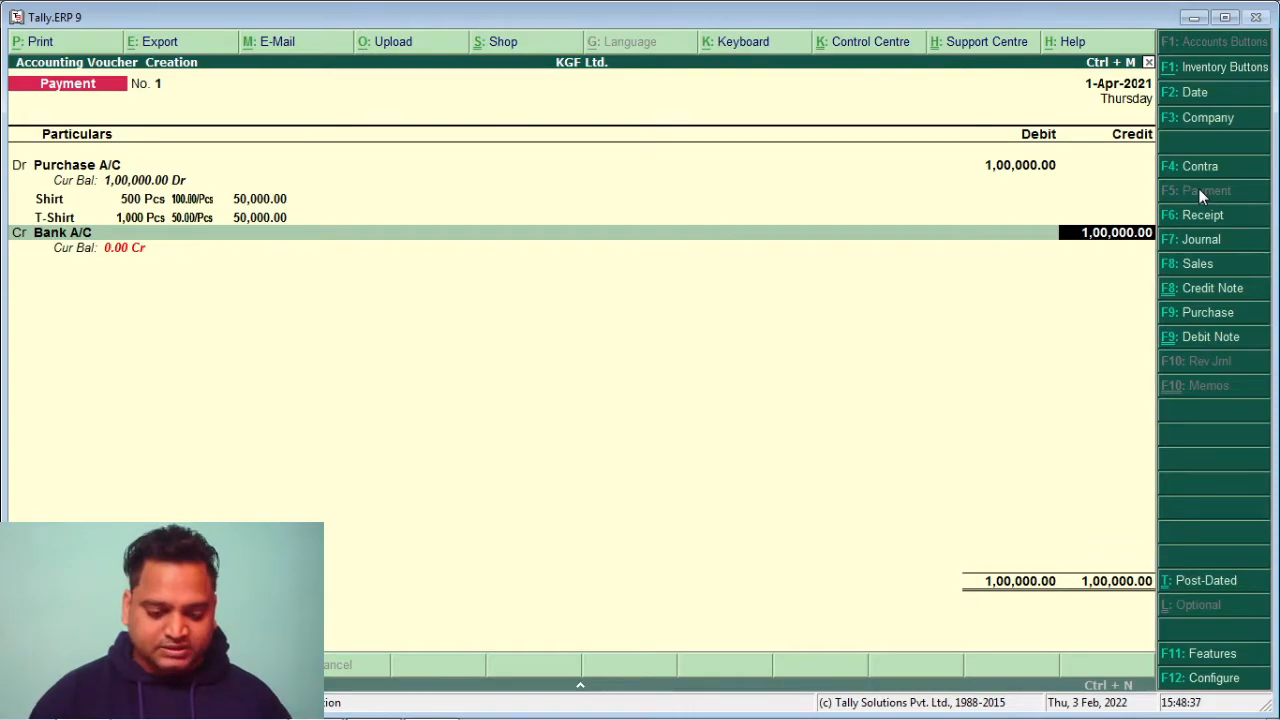
pyautogui.press('Return')
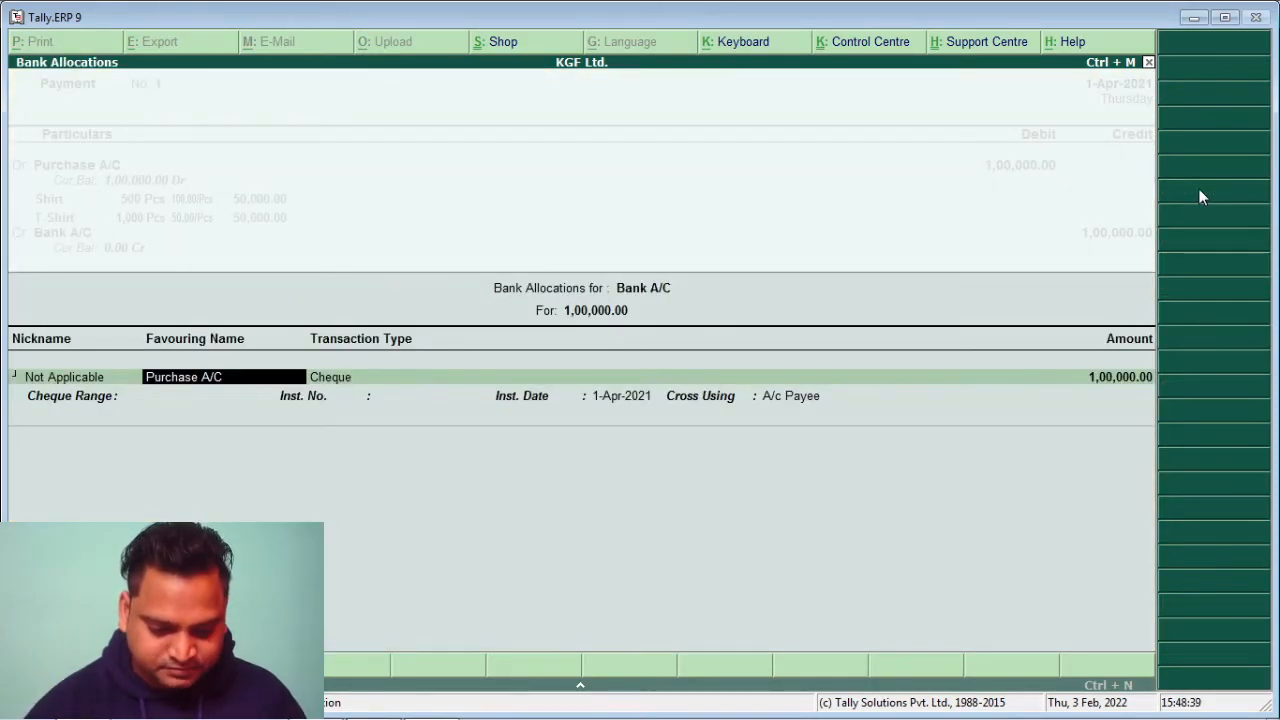
# Set the bank allocation to Cheque for 1,00,000.00 favouring Purchase A/C and save Payment No. 1
pyautogui.press('Return')
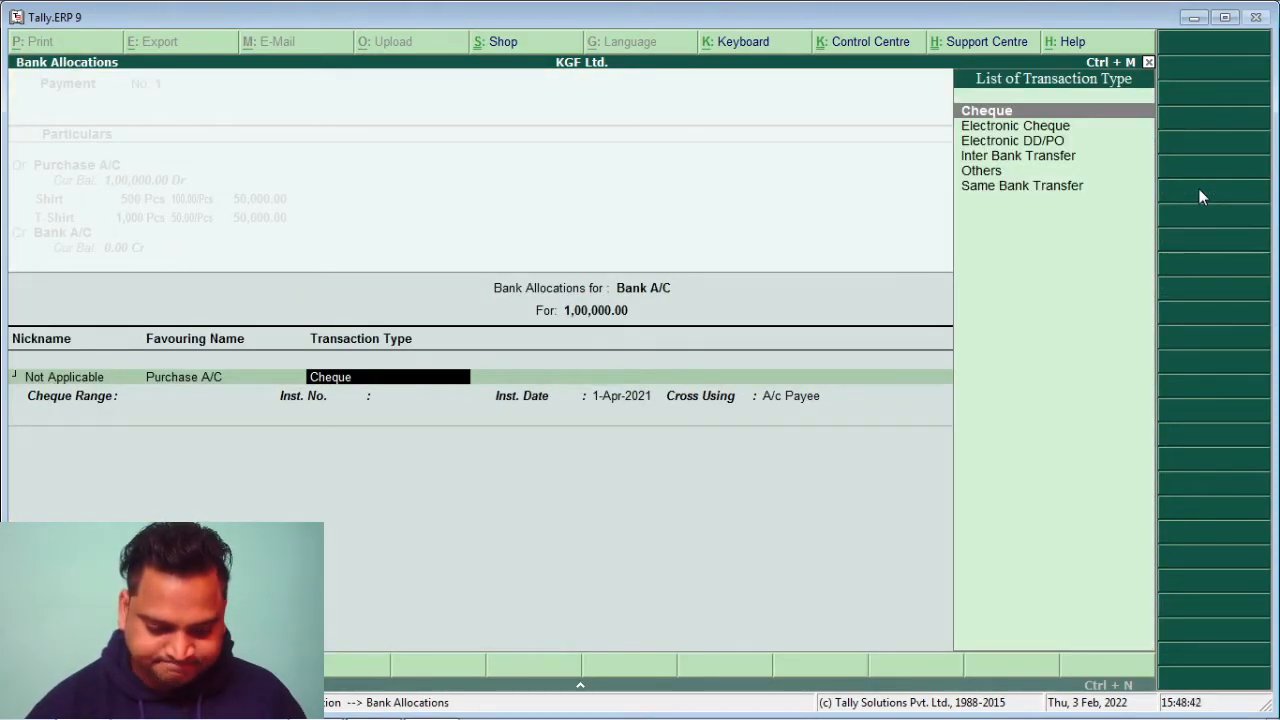
pyautogui.press('Return')
pyautogui.press('Return')
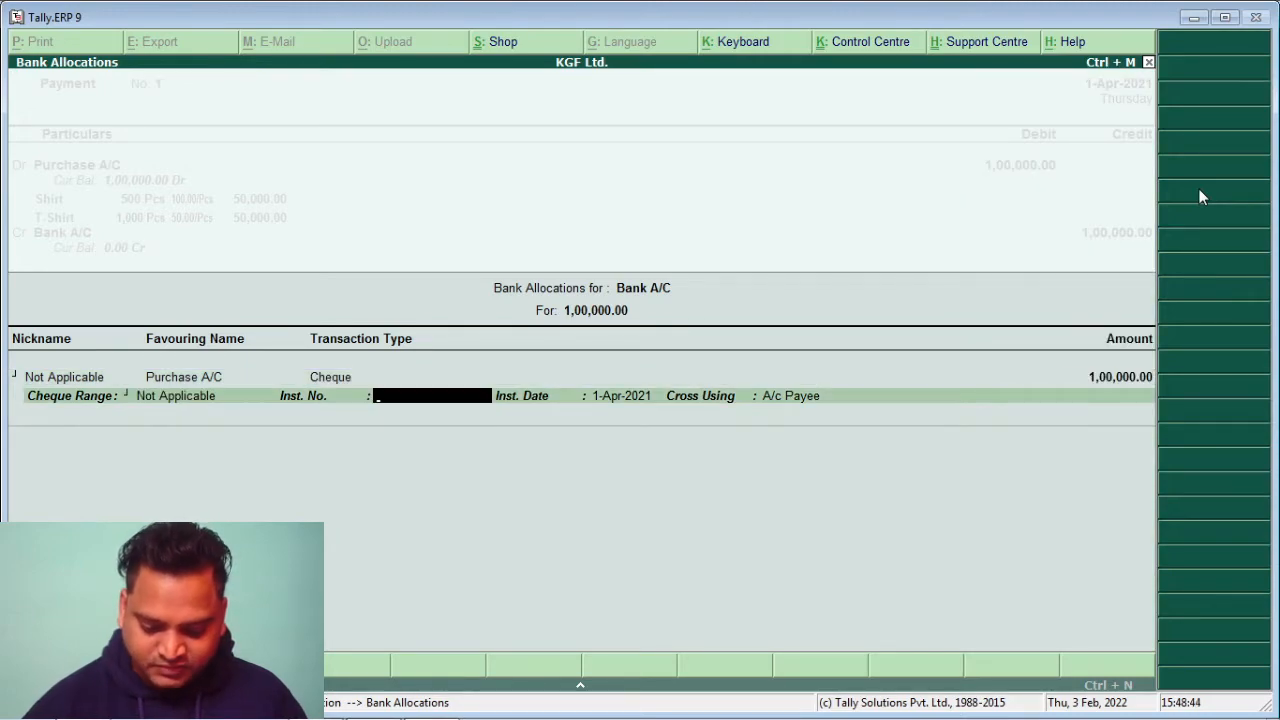
pyautogui.press('Return')
pyautogui.press('Return')
pyautogui.press('Return')
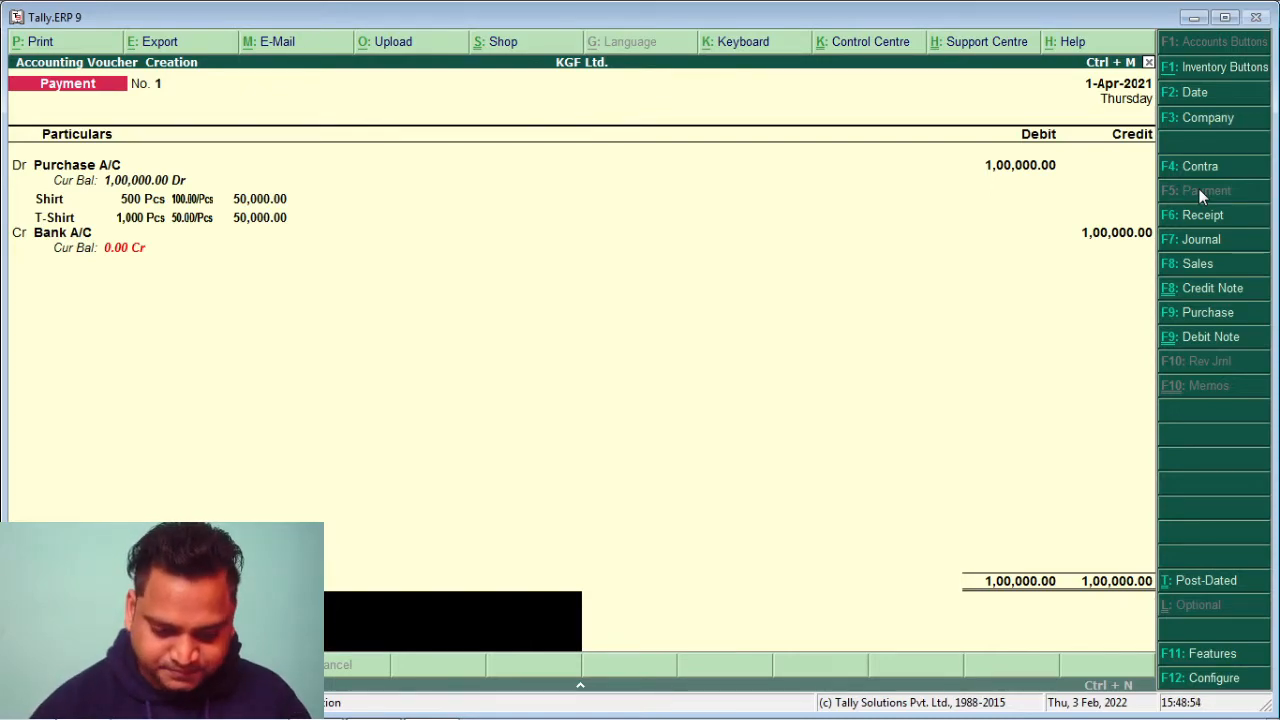
pyautogui.press('Return')
pyautogui.press('Return')
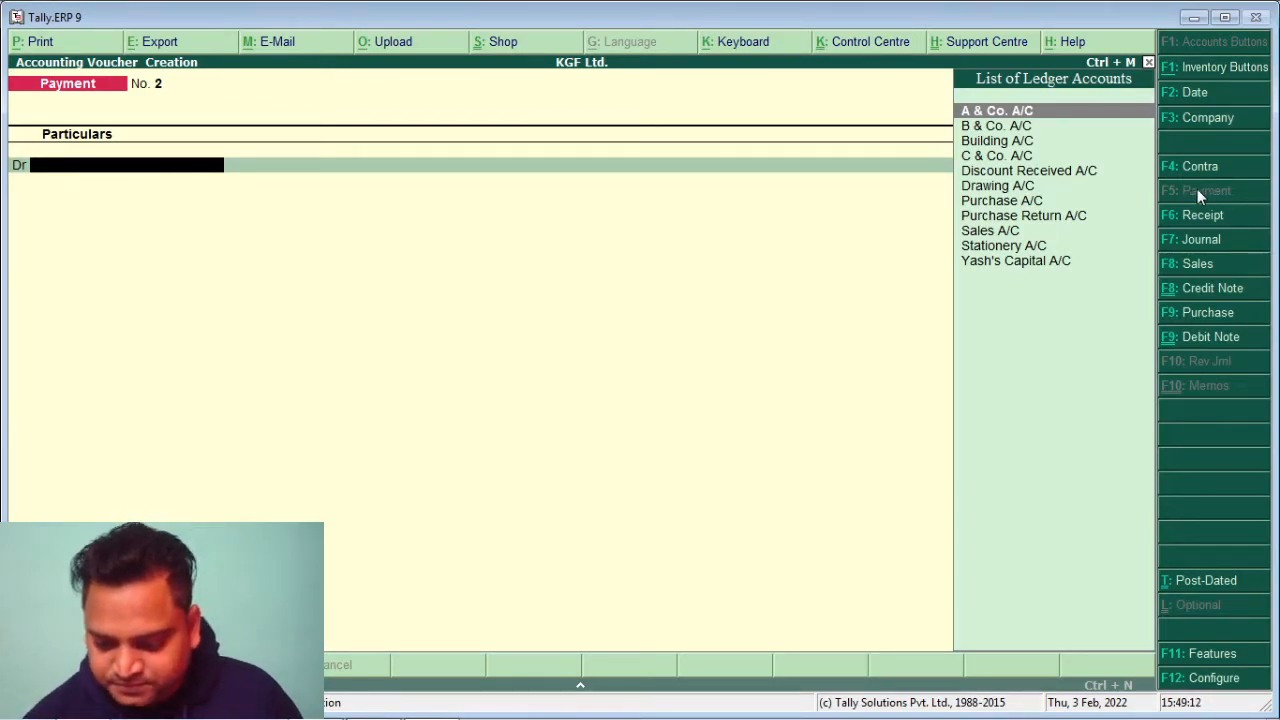
# Start a Contra voucher crediting Cash 1,50,000.00 and debiting Bank A/C
pyautogui.click(1190, 168)
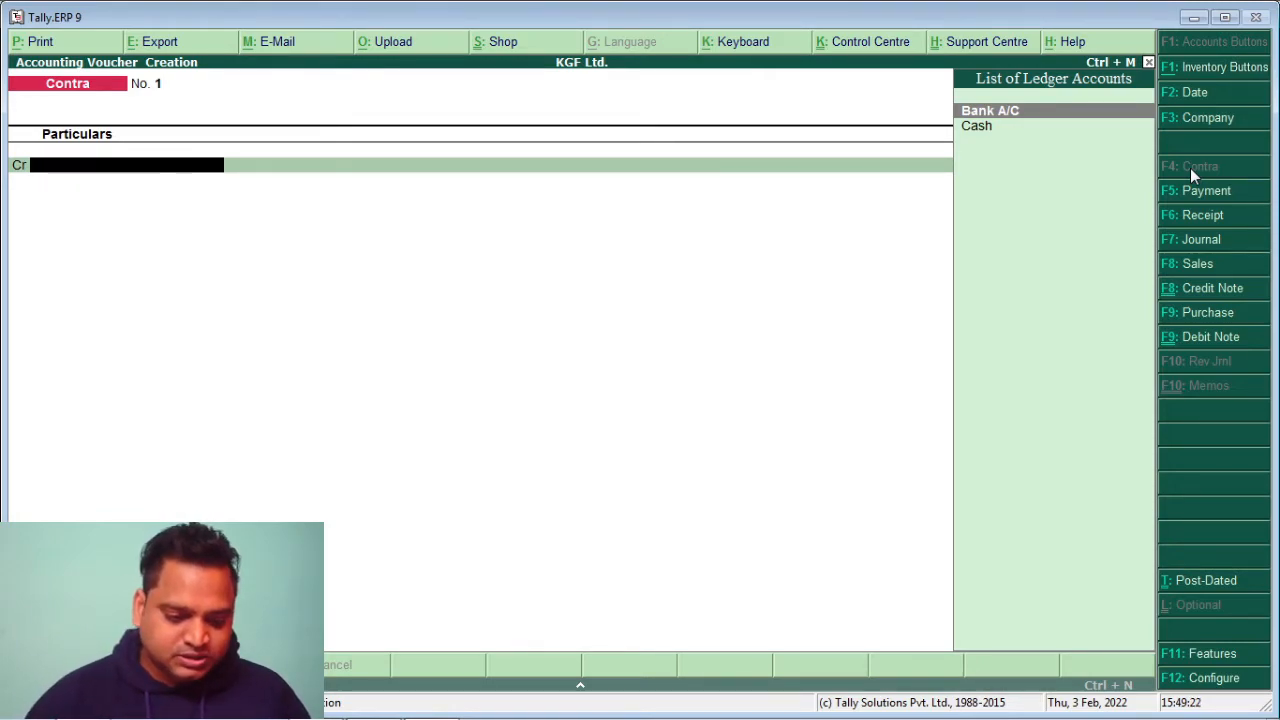
pyautogui.press('Down')
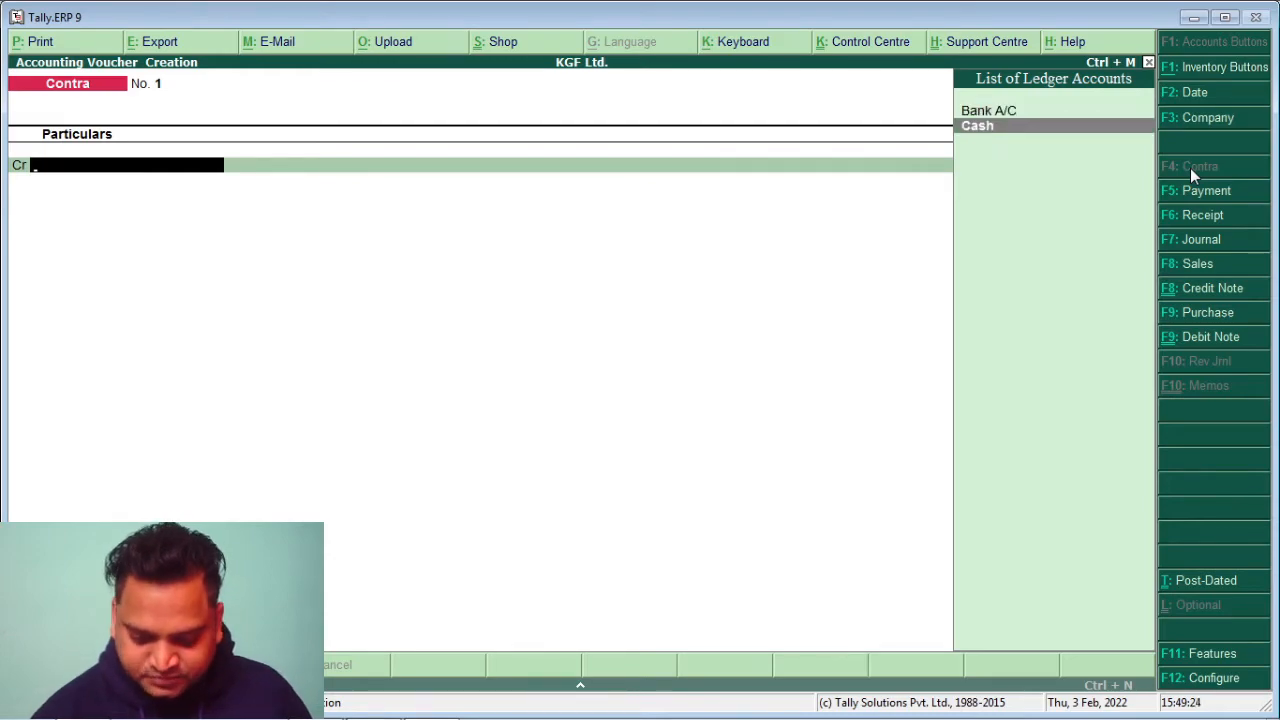
pyautogui.press('Return')
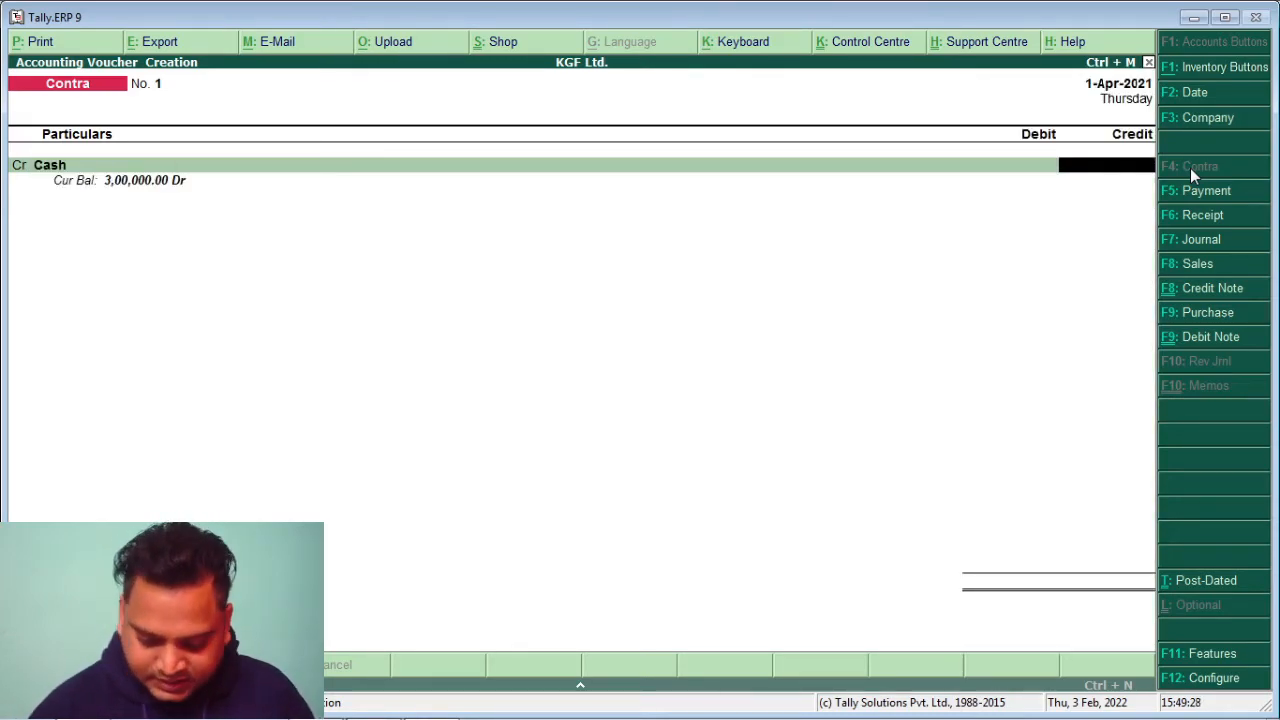
pyautogui.write('150000')
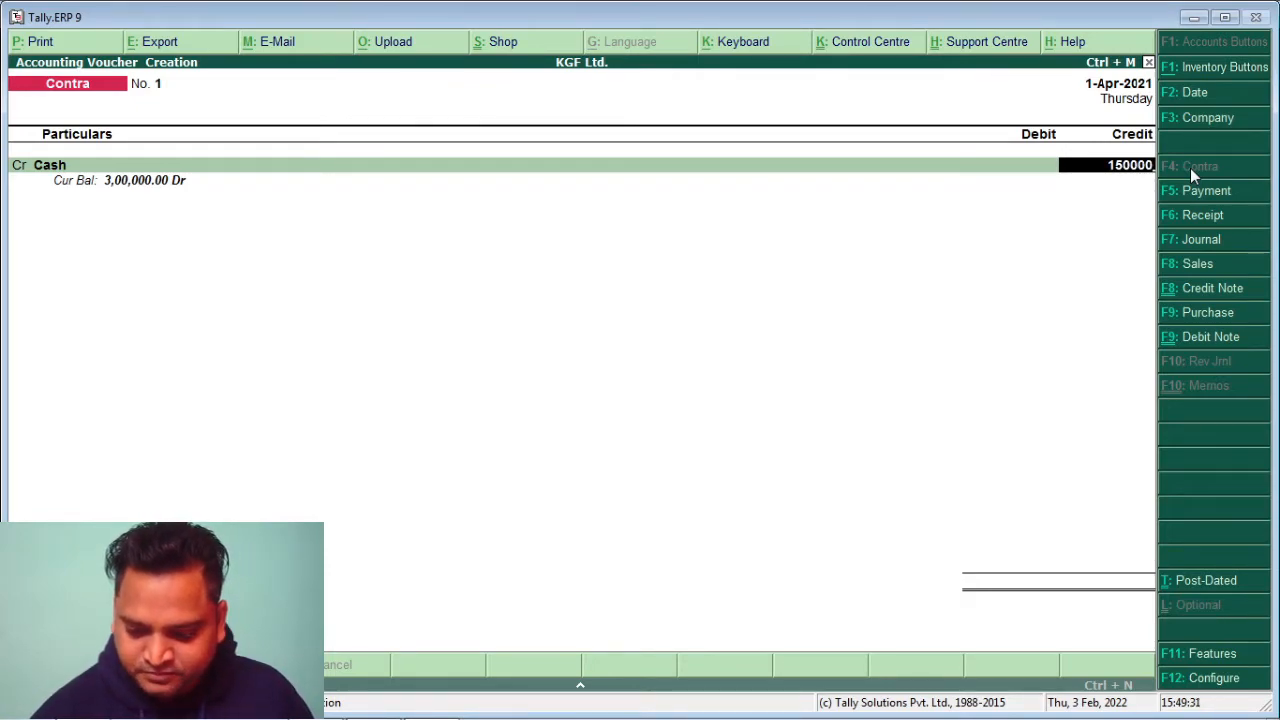
pyautogui.press('Return')
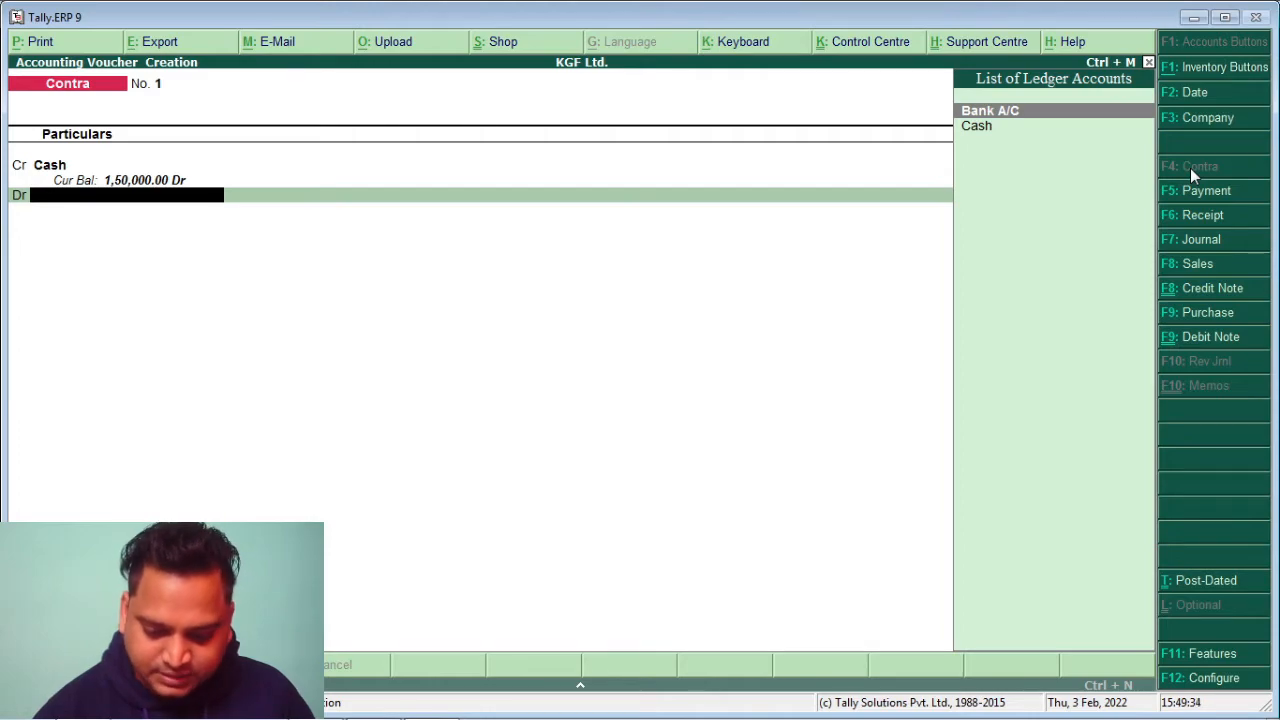
pyautogui.press('Return')
# Accept the Bank A/C allocation as a Cash transaction without denominations and save the contra
pyautogui.press('Return')
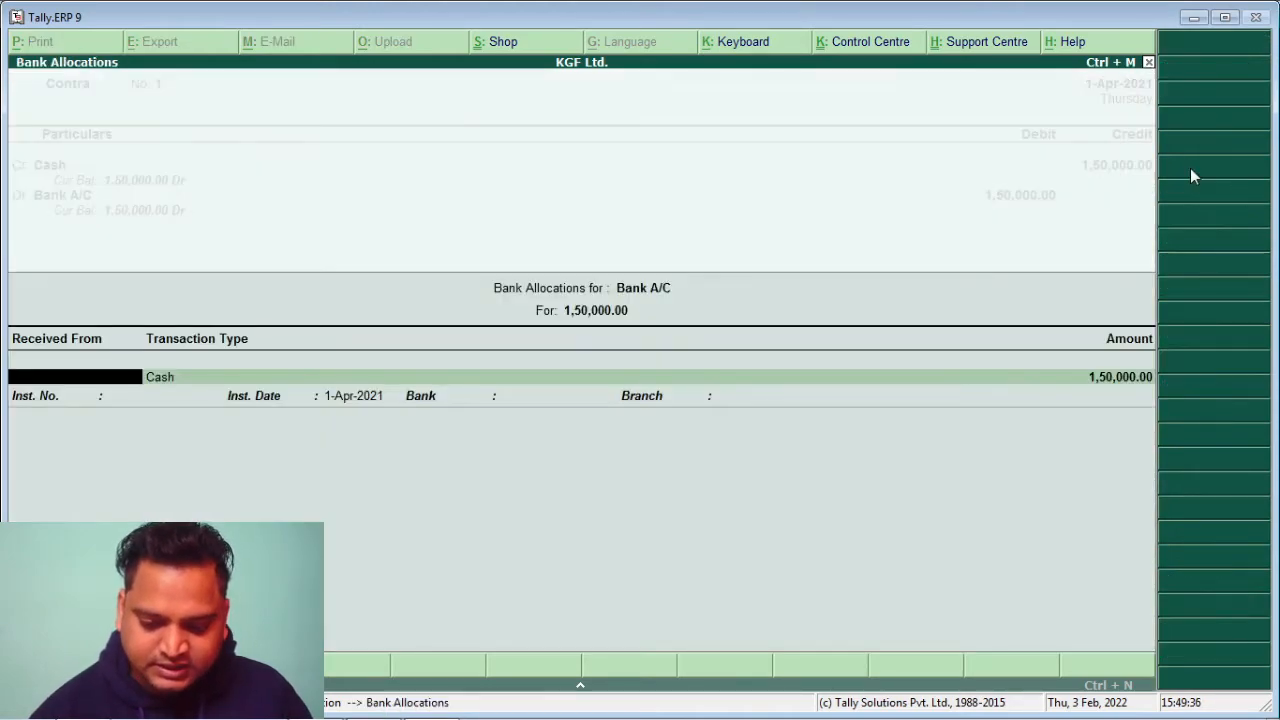
pyautogui.press('Return')
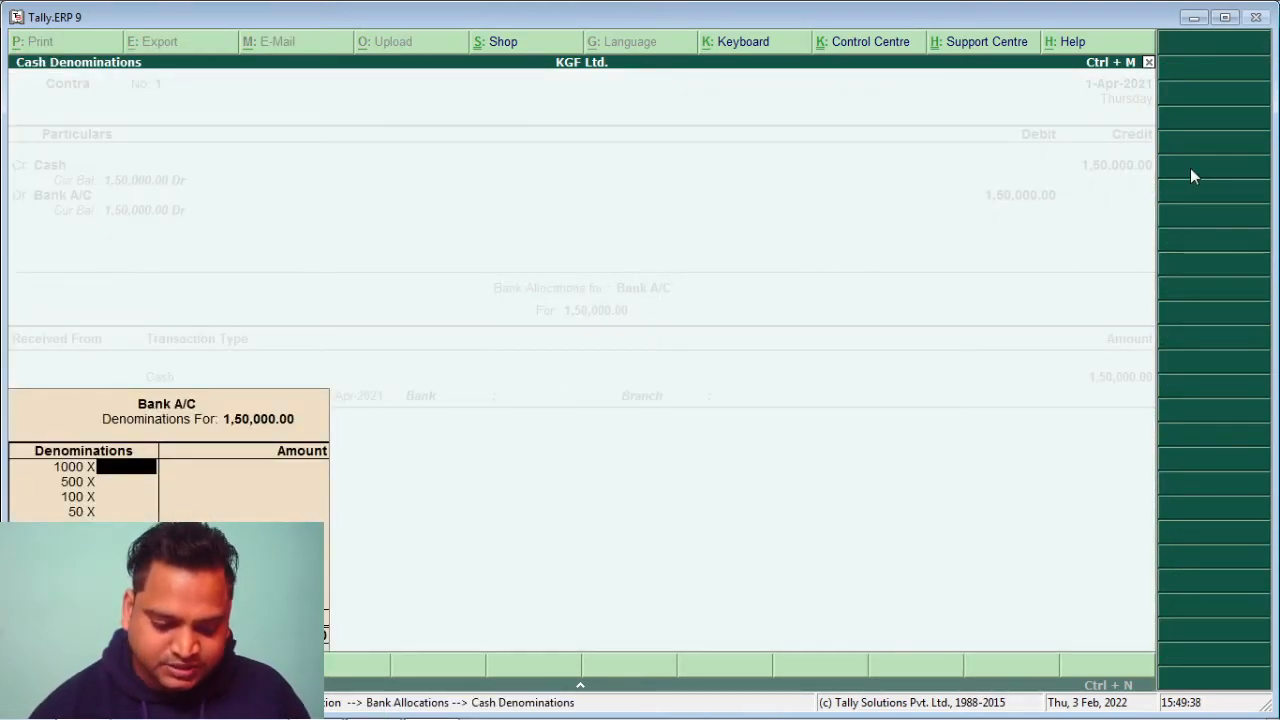
pyautogui.press('Return')
pyautogui.press('Return')
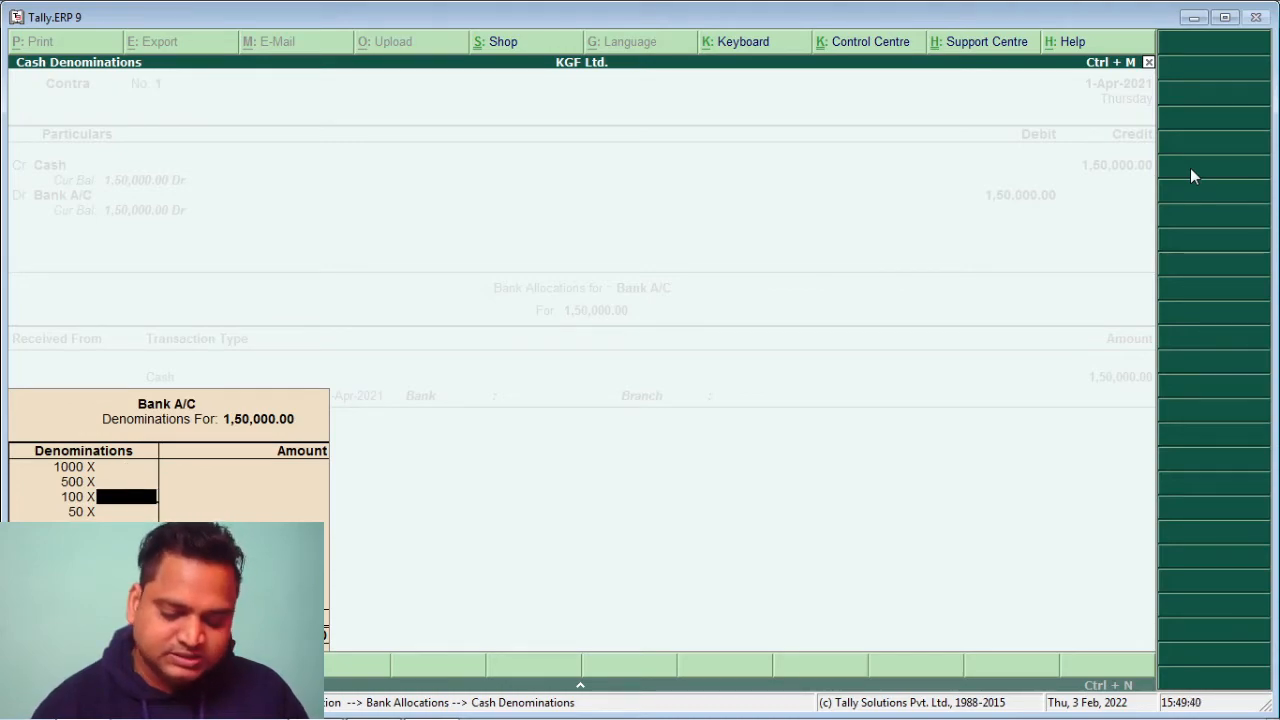
pyautogui.press('Return')
pyautogui.press('Return')
pyautogui.press('Return')
pyautogui.press('Return')
pyautogui.press('Return')
pyautogui.press('Return')
pyautogui.press('Return')
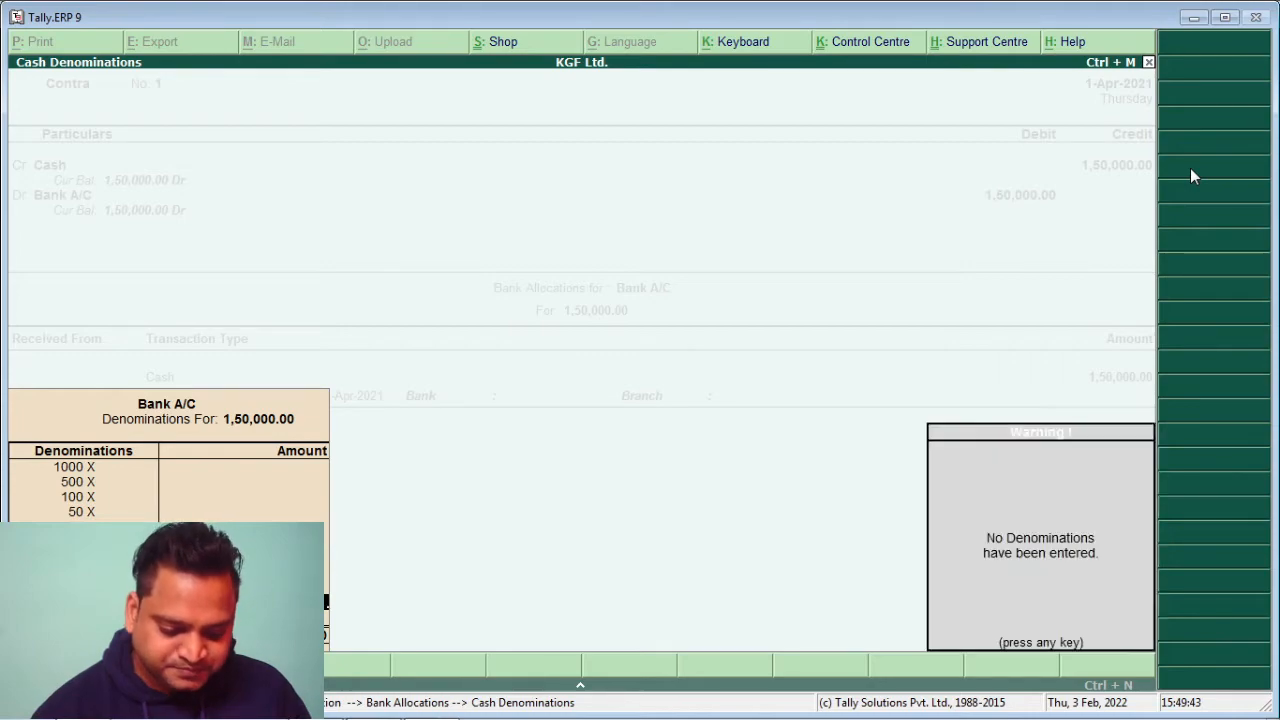
pyautogui.press('Return')
pyautogui.press('Return')
pyautogui.press('Return')
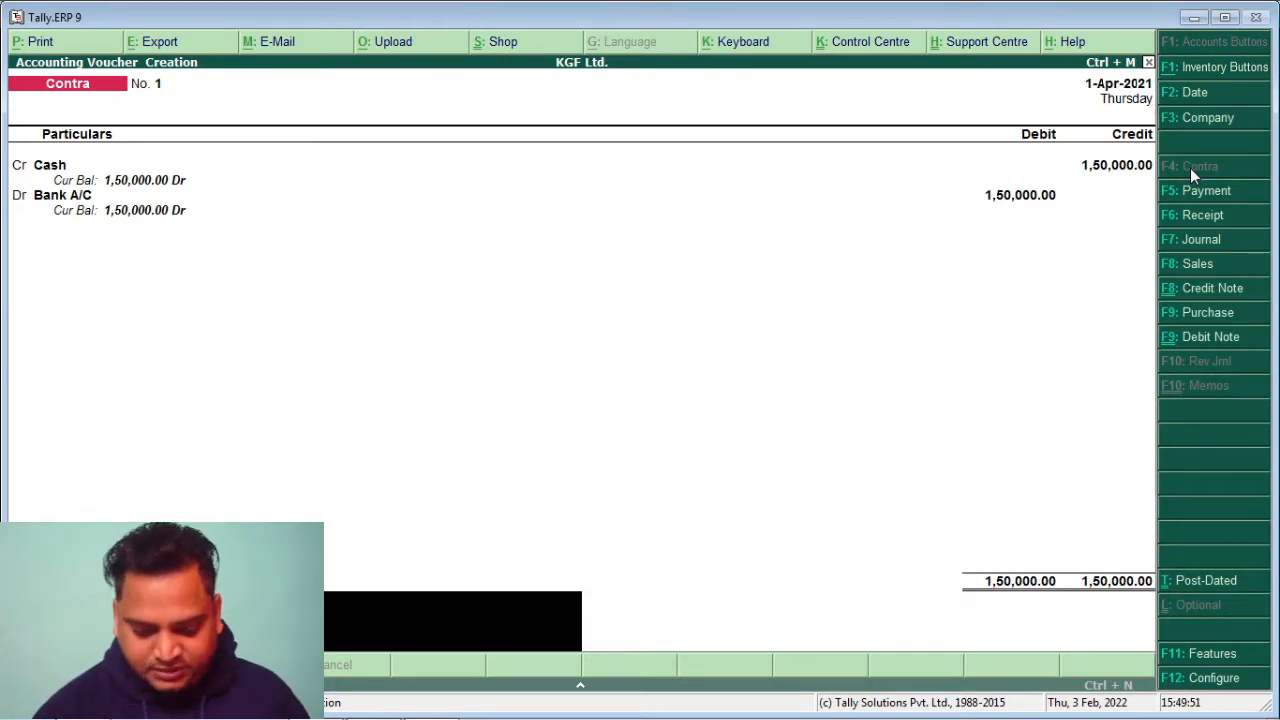
pyautogui.press('Return')
pyautogui.press('Return')
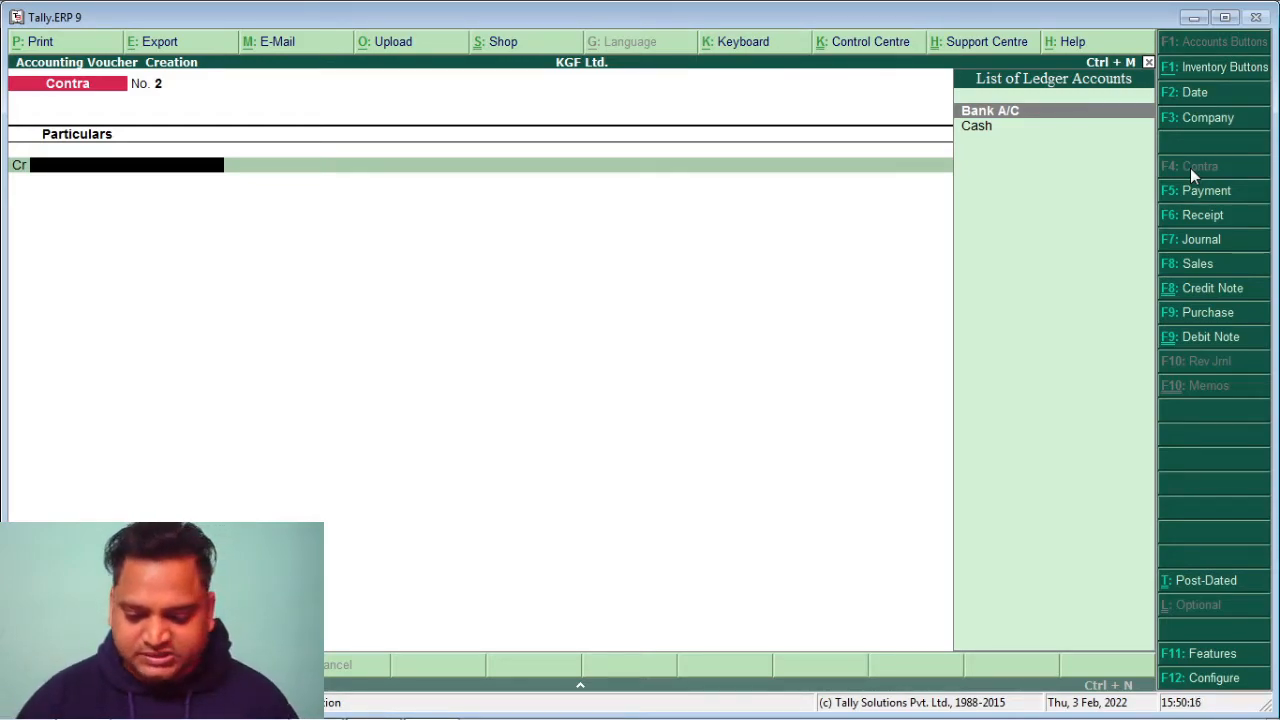
# Open a new Purchase voucher dated 1-Apr-2021 with supplier B & Co. A/C and ledger Purchase A/C
pyautogui.click(1203, 315)
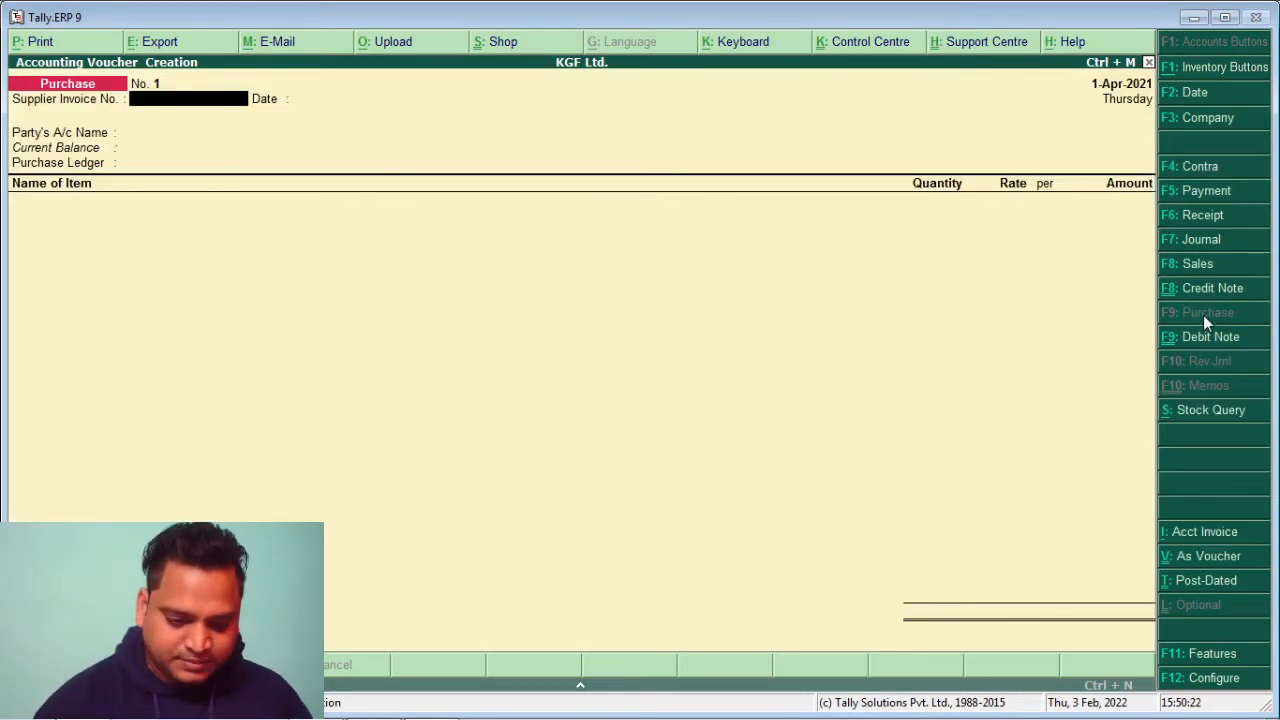
pyautogui.press('Return')
pyautogui.press('Return')
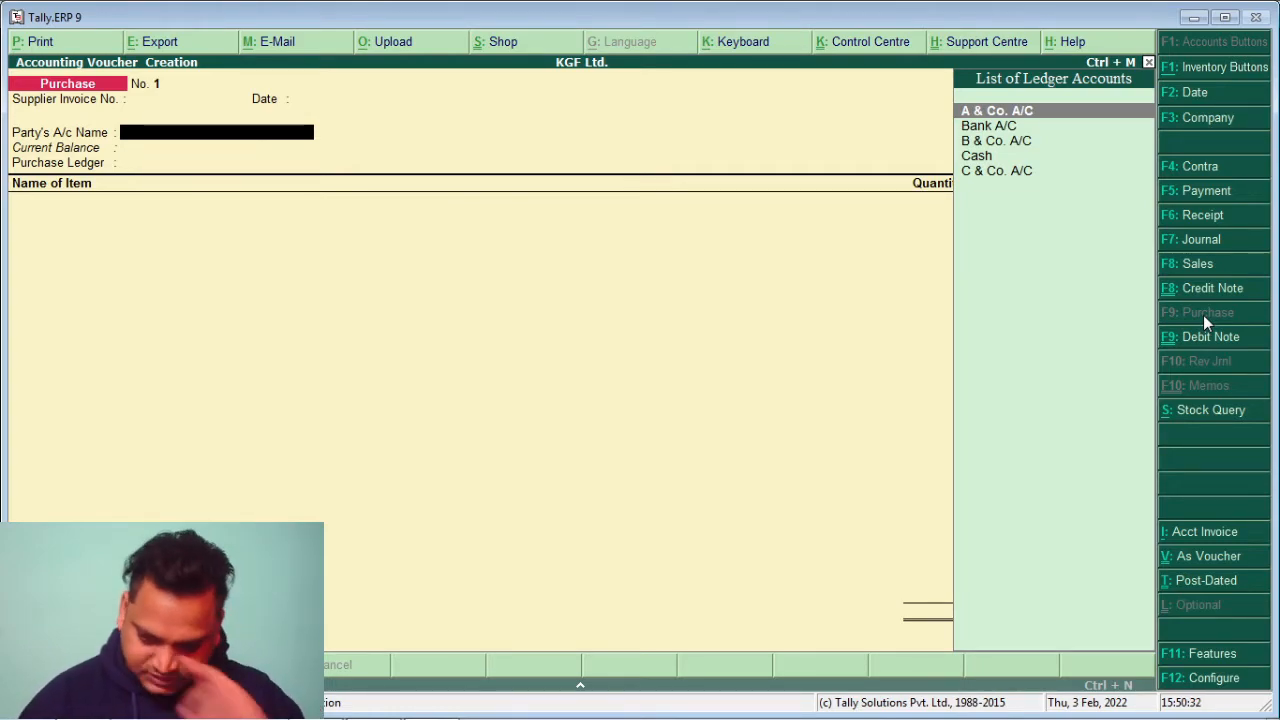
pyautogui.press('Down')
pyautogui.press('Down')
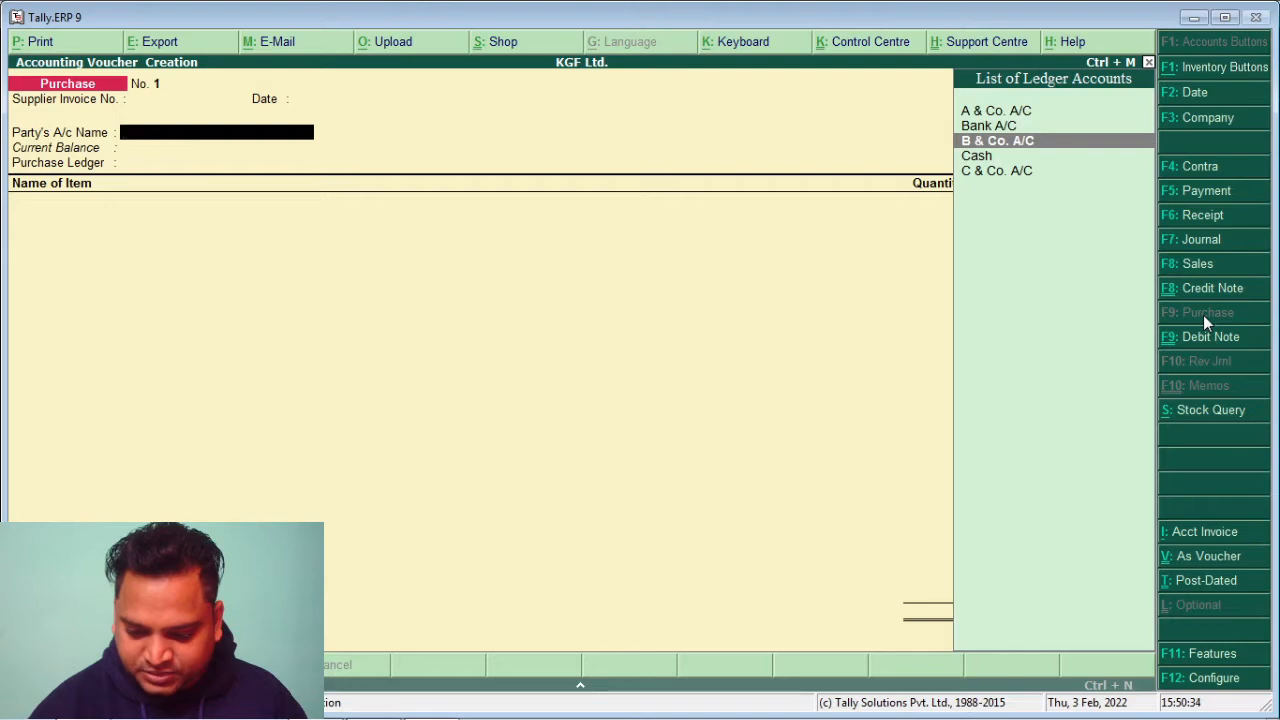
pyautogui.press('Return')
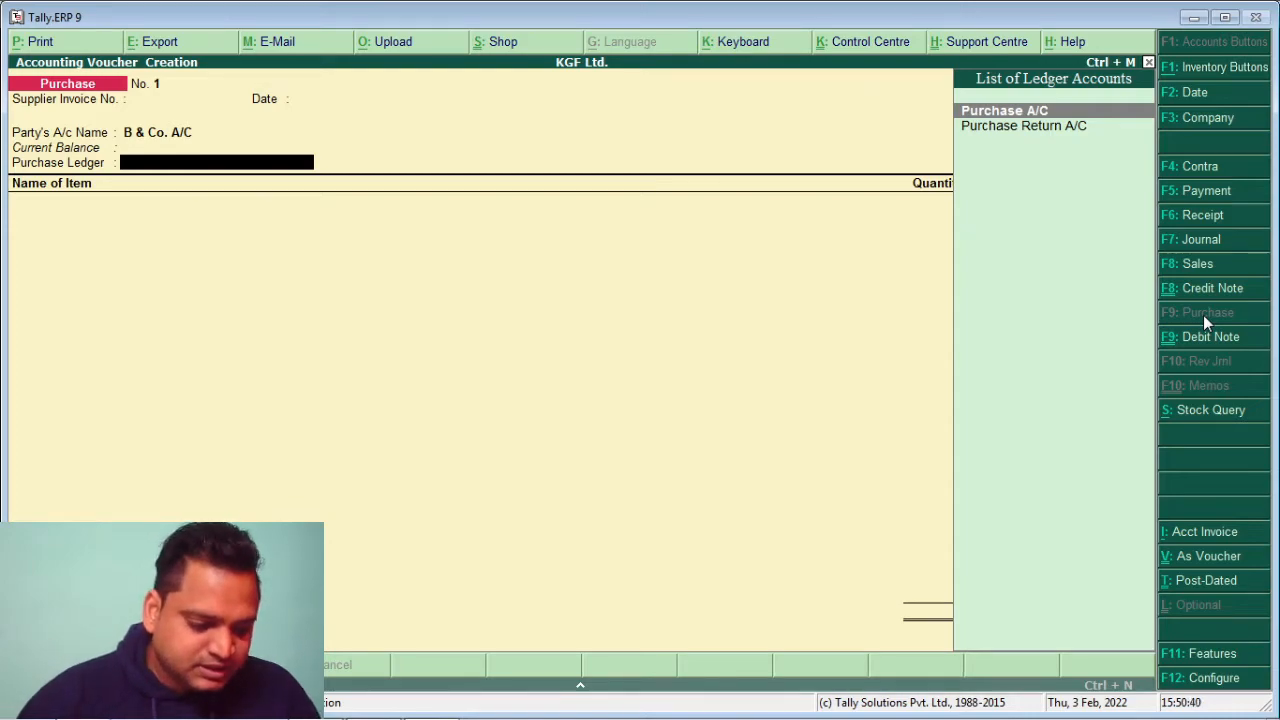
pyautogui.press('Return')
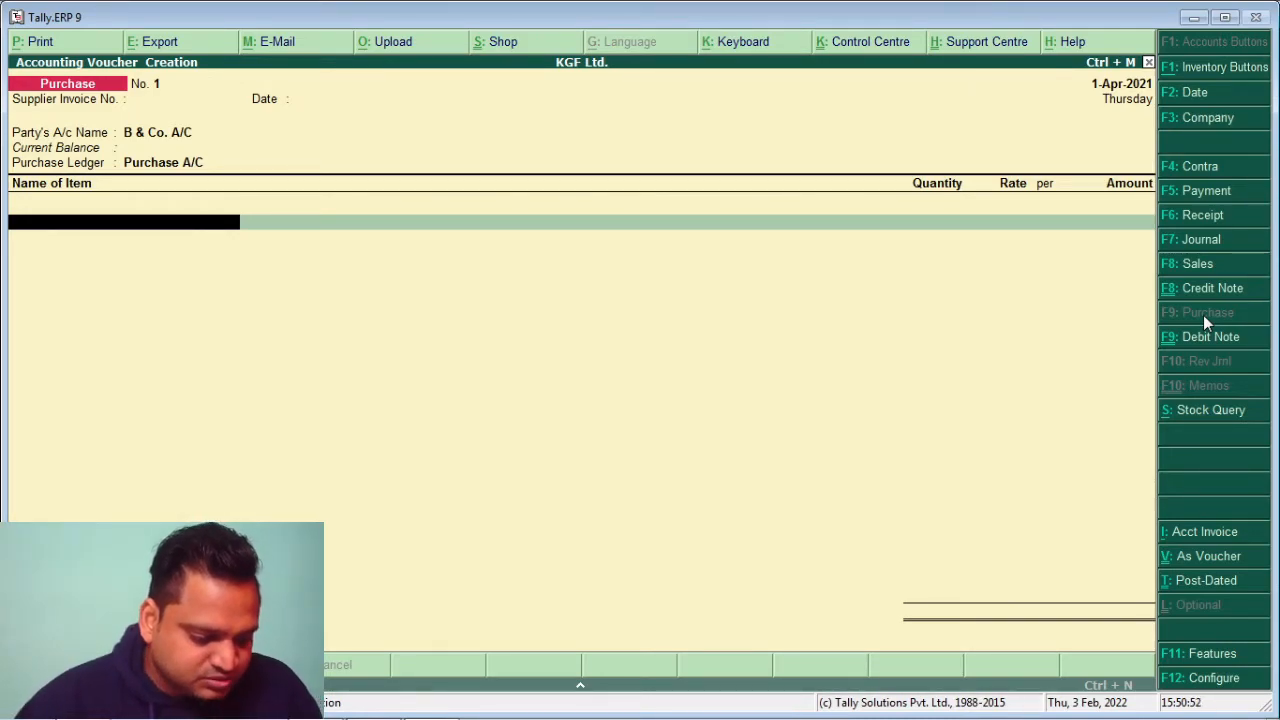
# Add Sarees, 100 Pcs at 200, for 20,000.00
pyautogui.write('S')
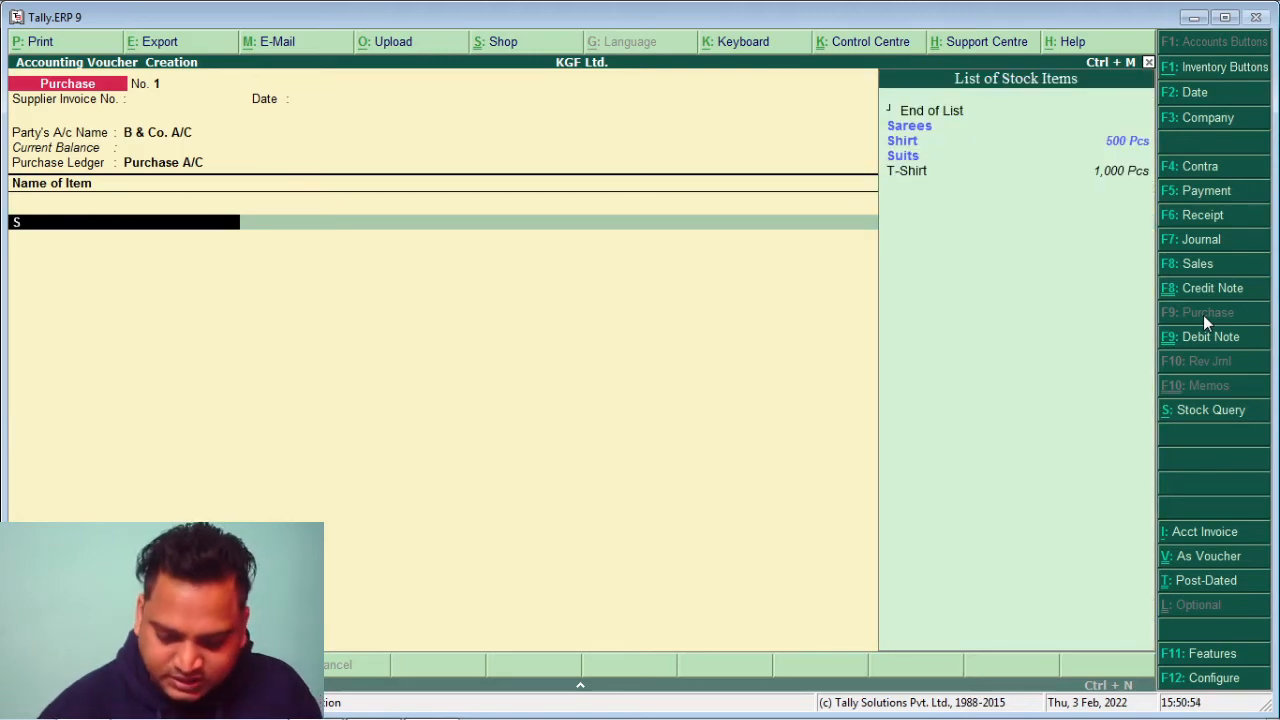
pyautogui.press('Return')
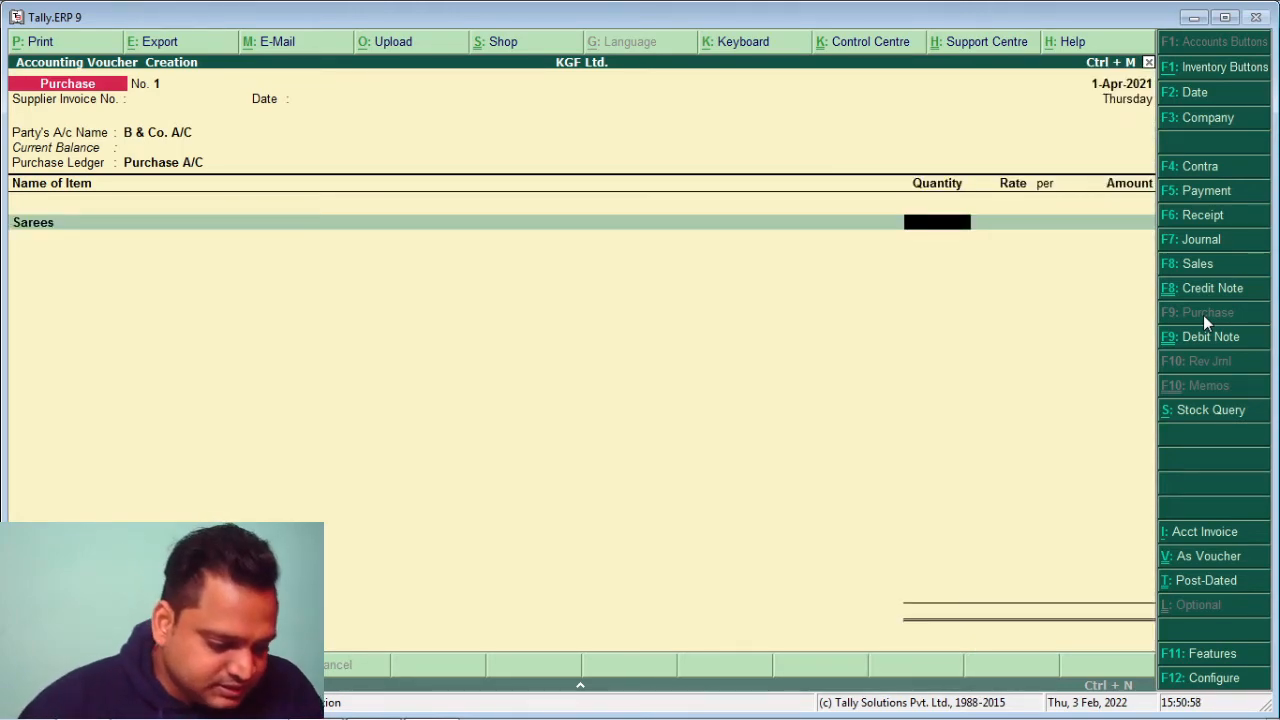
pyautogui.write('100')
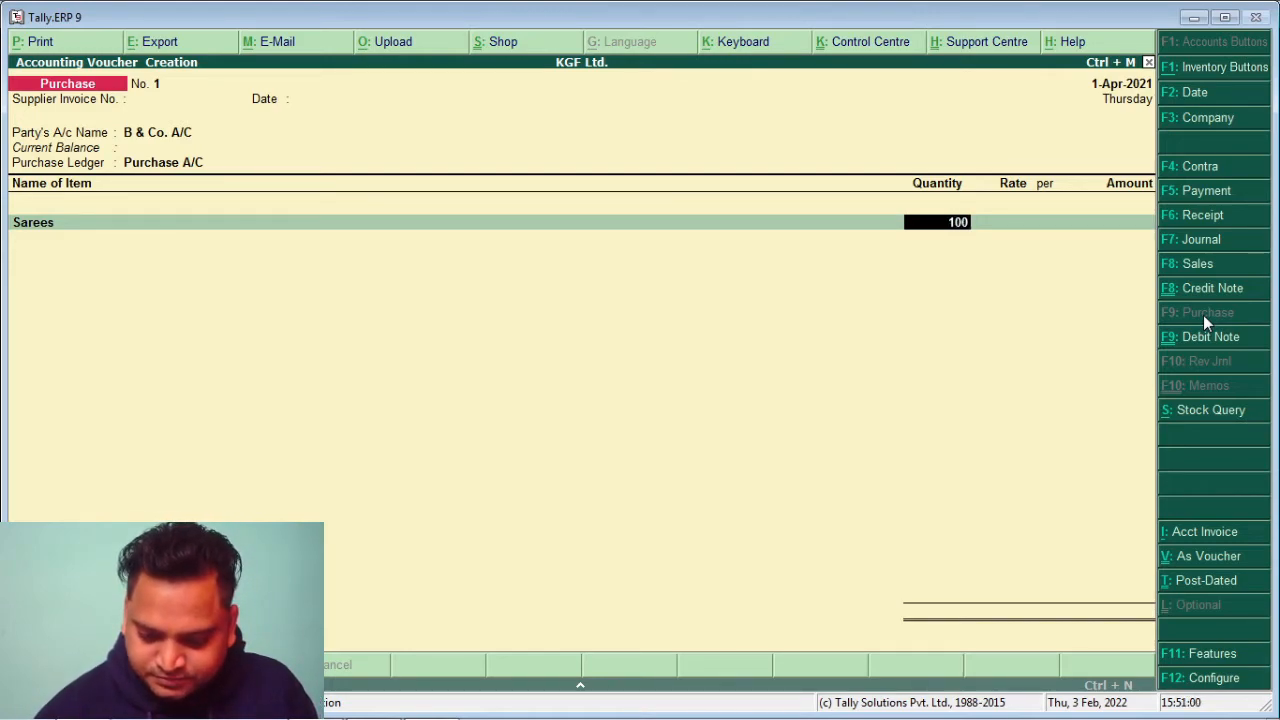
pyautogui.press('Return')
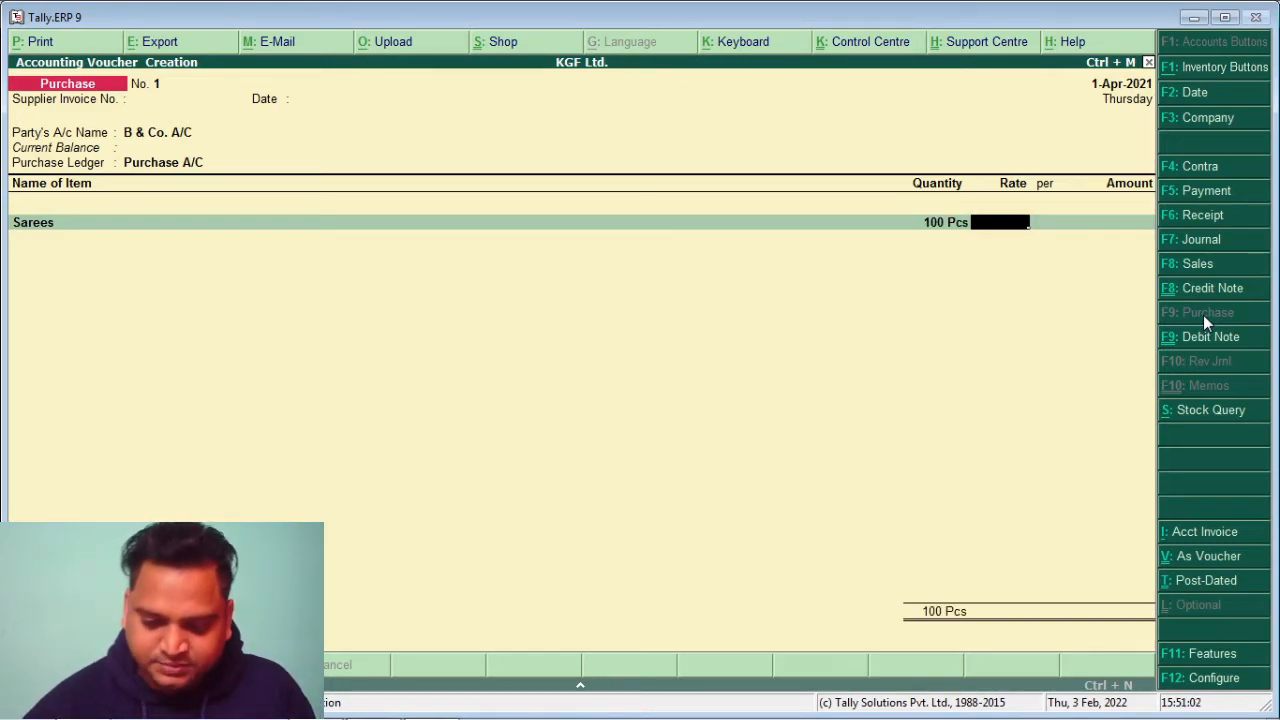
pyautogui.write('200')
pyautogui.press('Return')
pyautogui.press('Return')
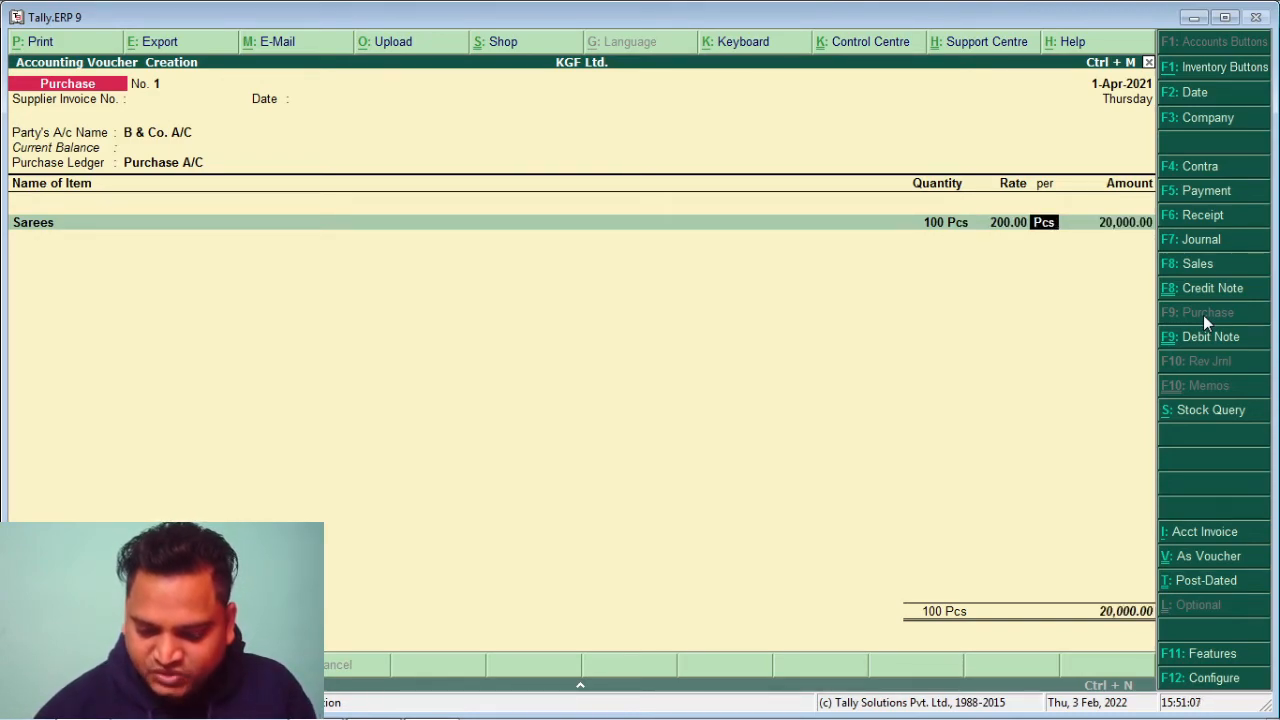
pyautogui.press('Return')
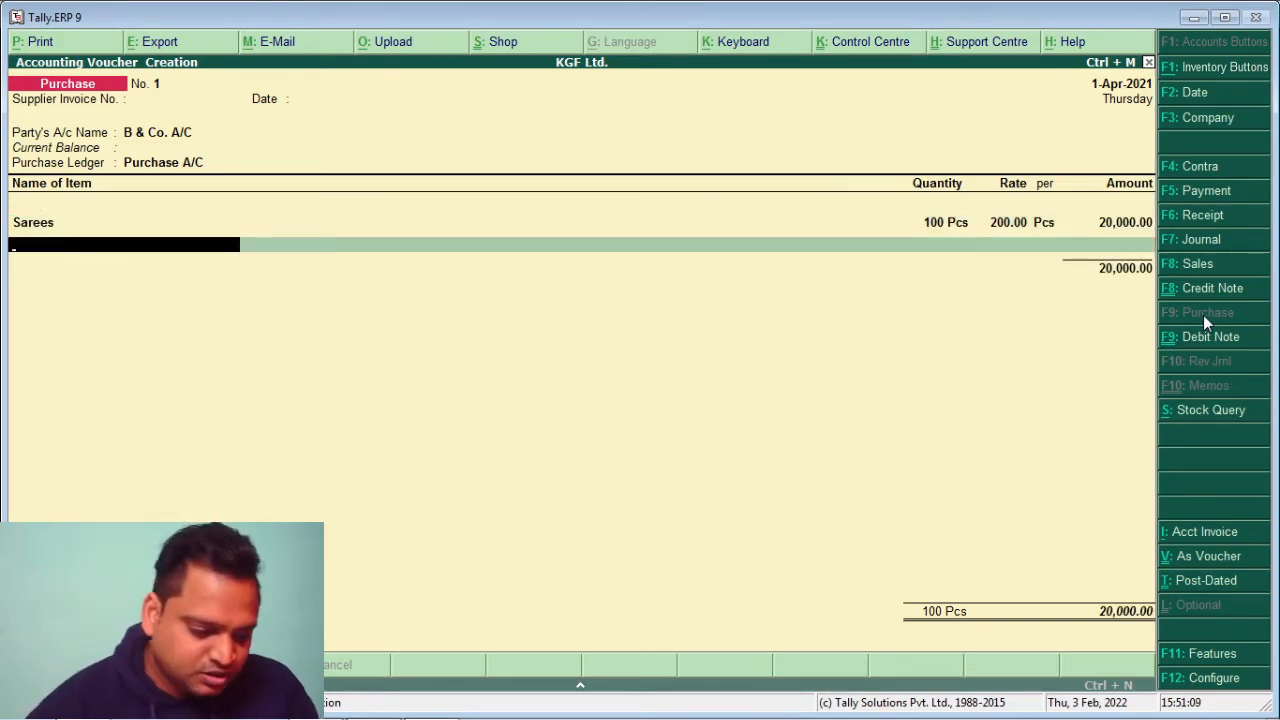
# Add Suits, 200 Pcs at 150, for 30,000.00, then end the item list and save the voucher
pyautogui.write('S')
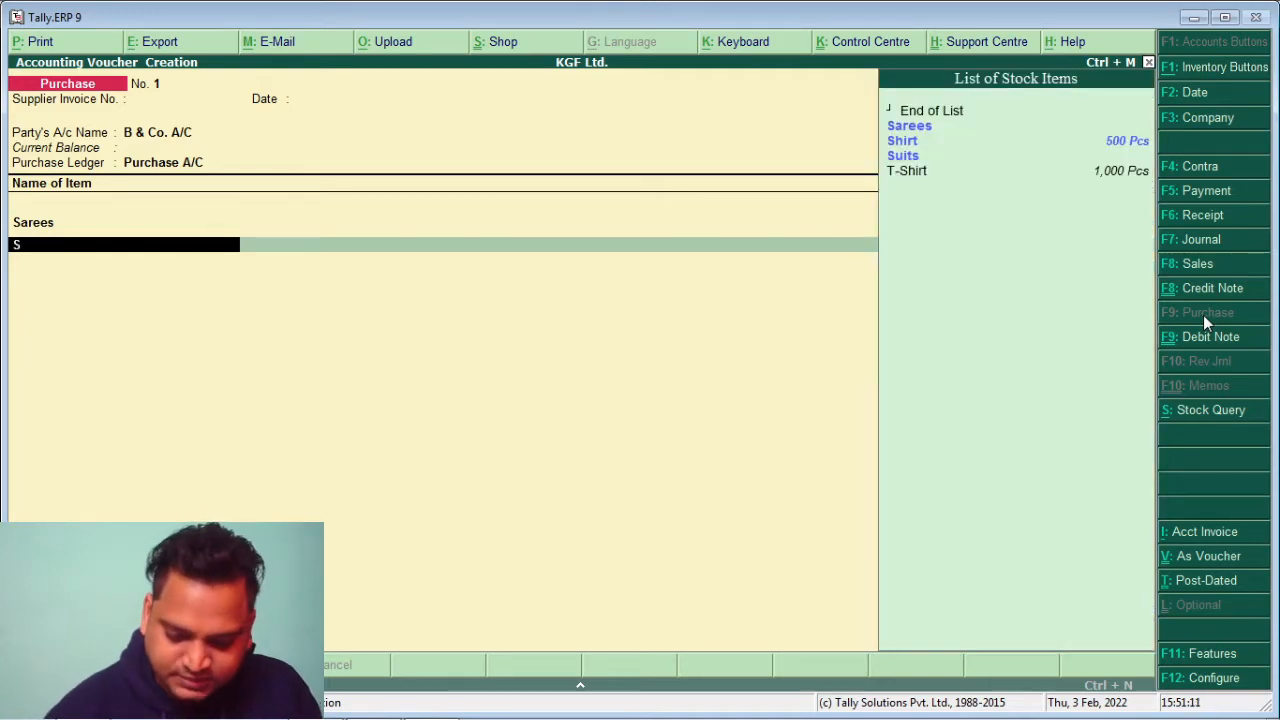
pyautogui.press('Down')
pyautogui.press('Down')
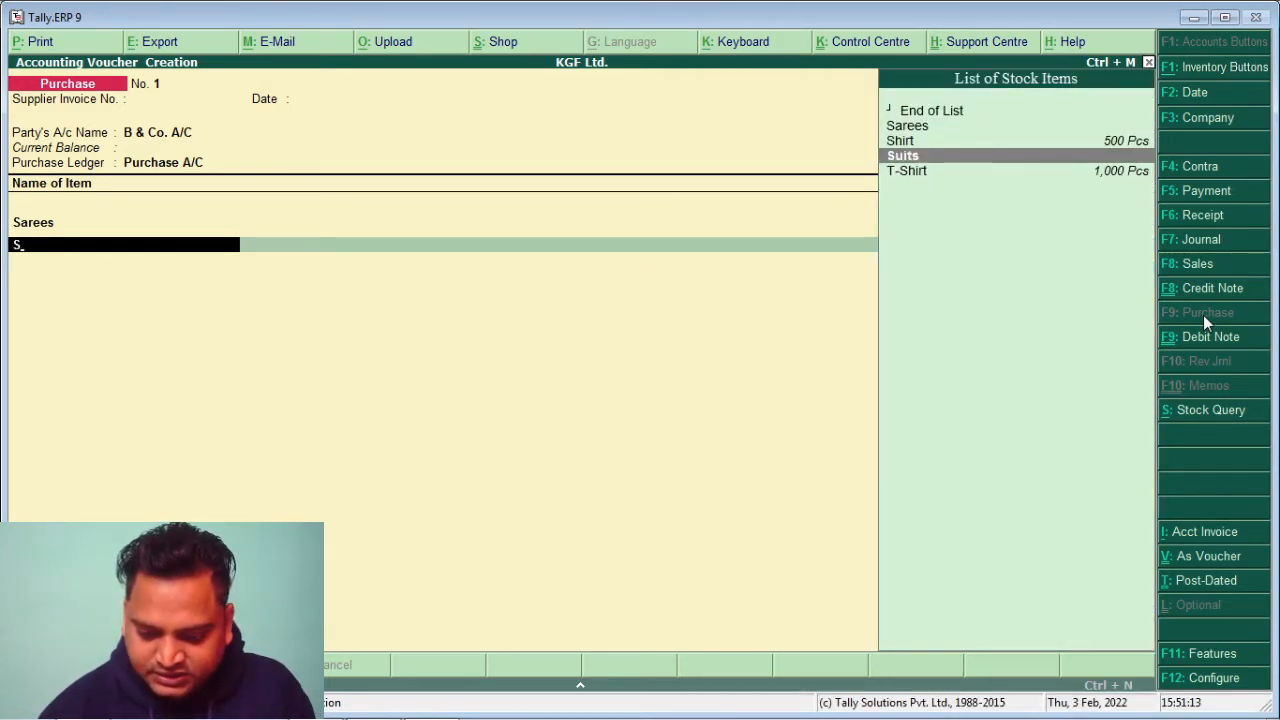
pyautogui.press('Return')
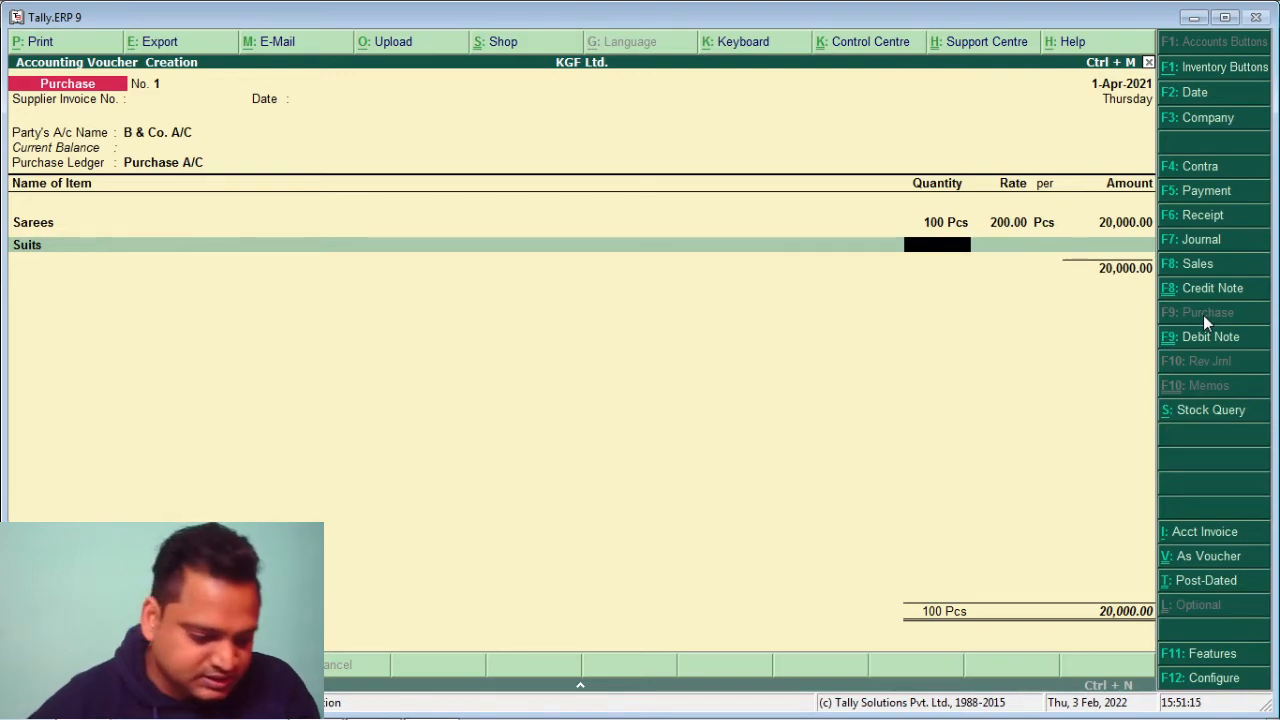
pyautogui.write('200')
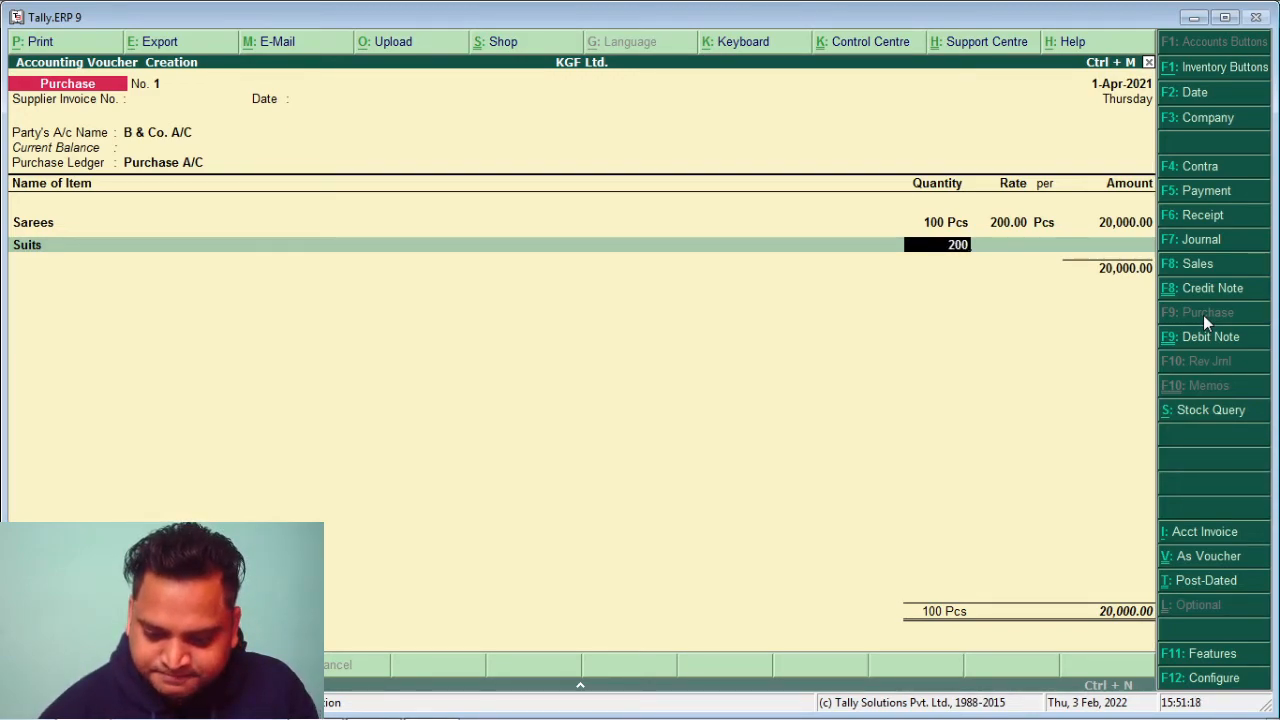
pyautogui.press('Return')
pyautogui.press('Return')
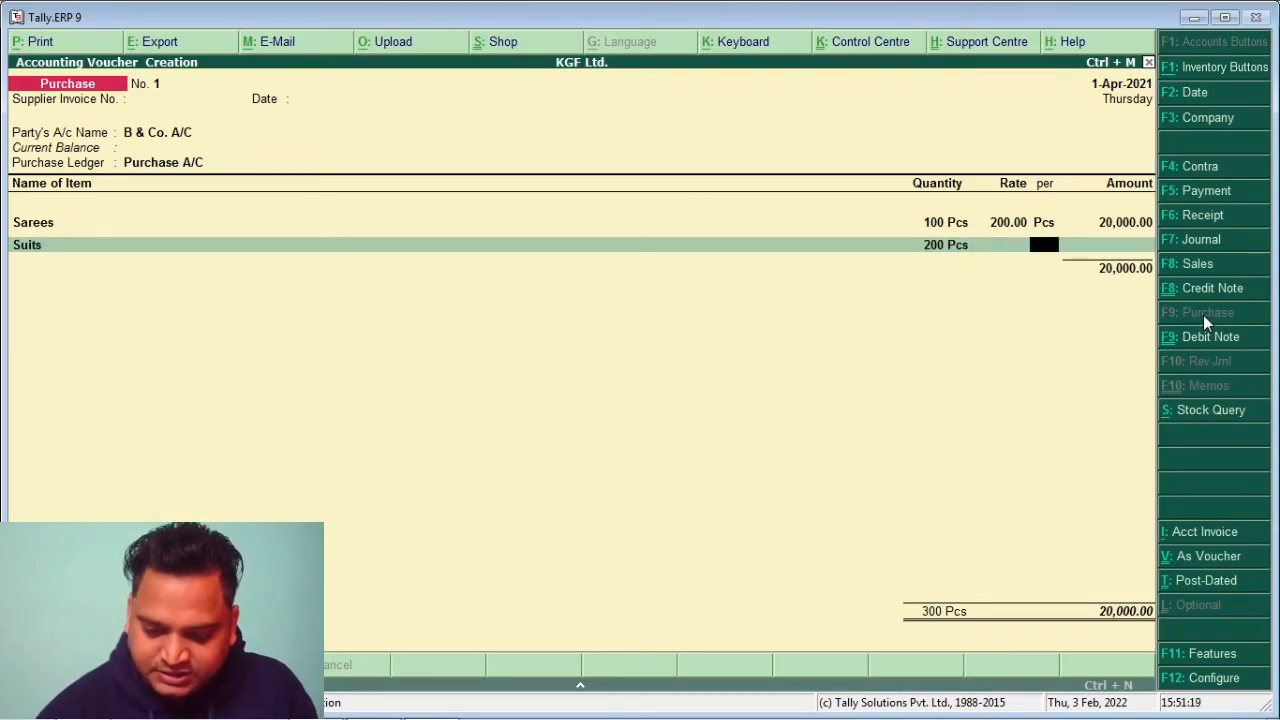
pyautogui.press('BackSpace')
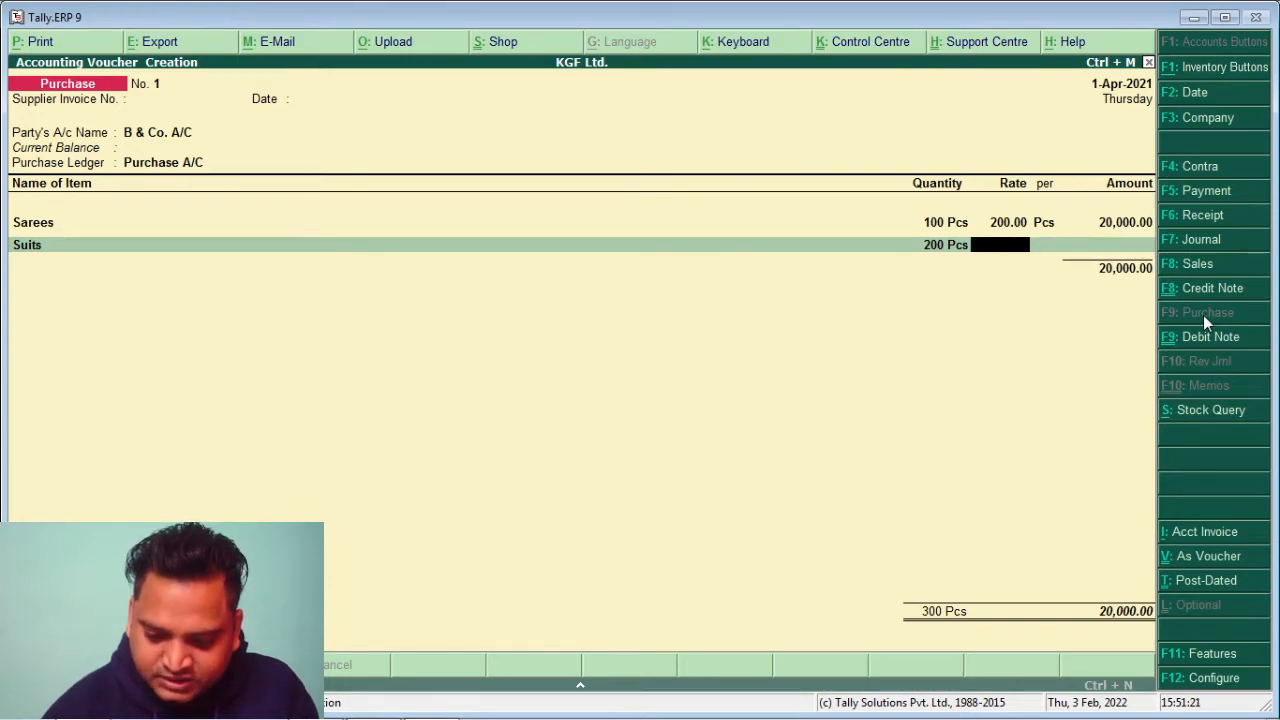
pyautogui.write('150')
pyautogui.press('Return')
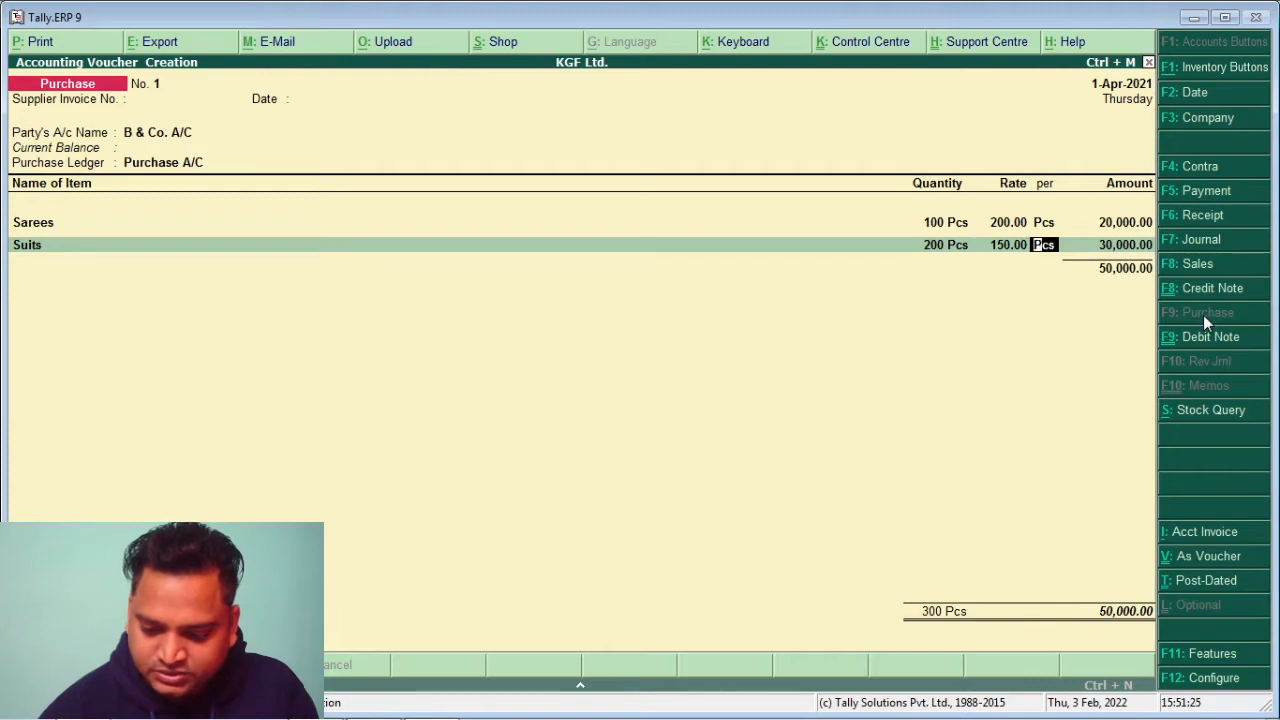
pyautogui.press('Return')
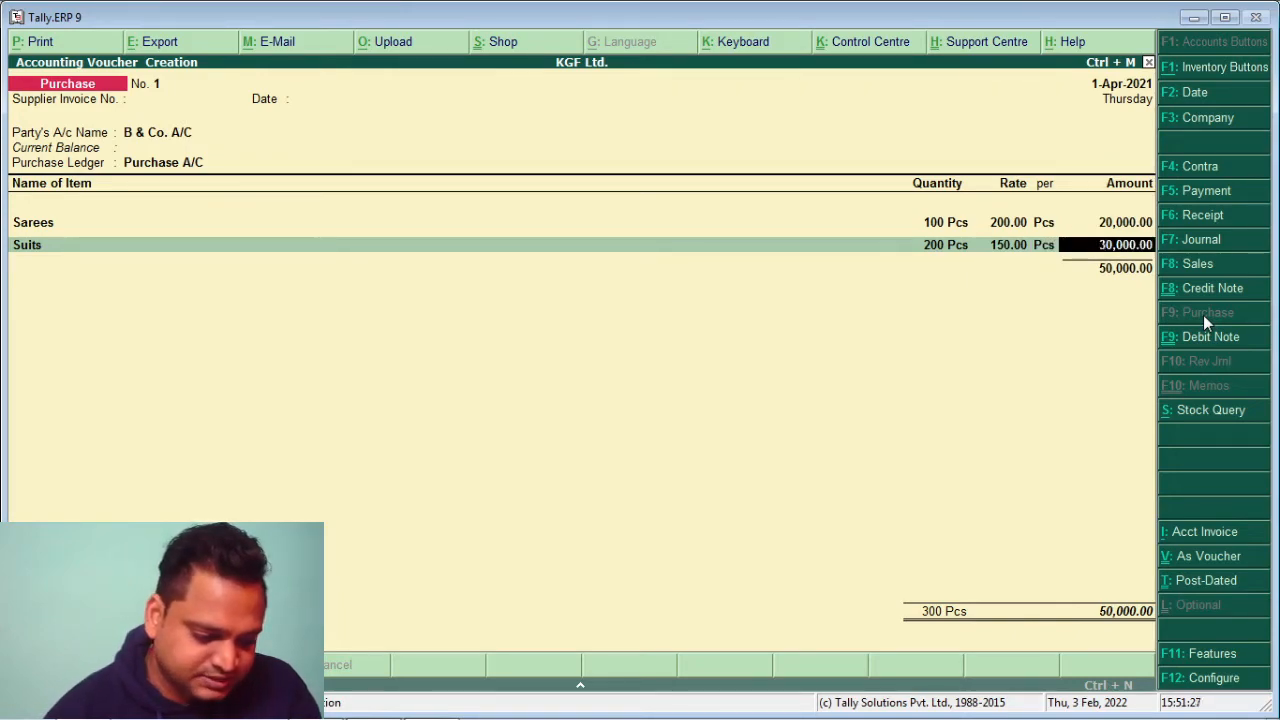
pyautogui.press('Return')
pyautogui.press('Return')
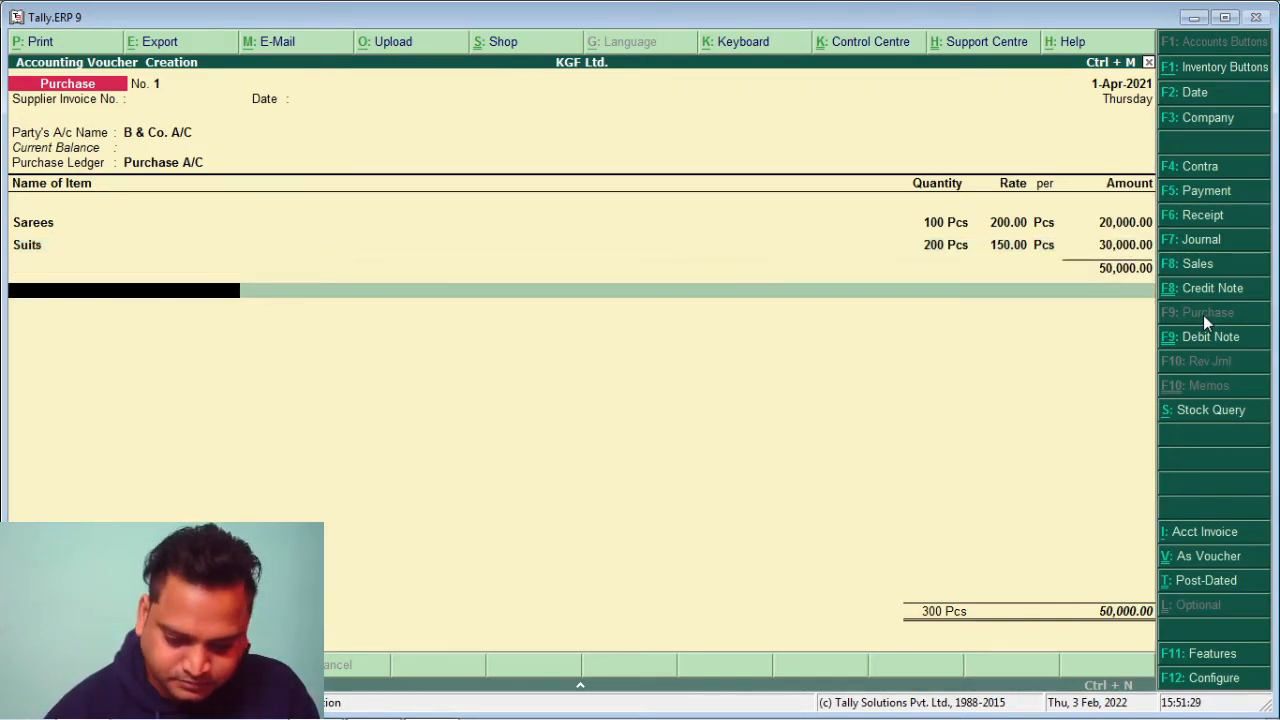
pyautogui.press('Return')
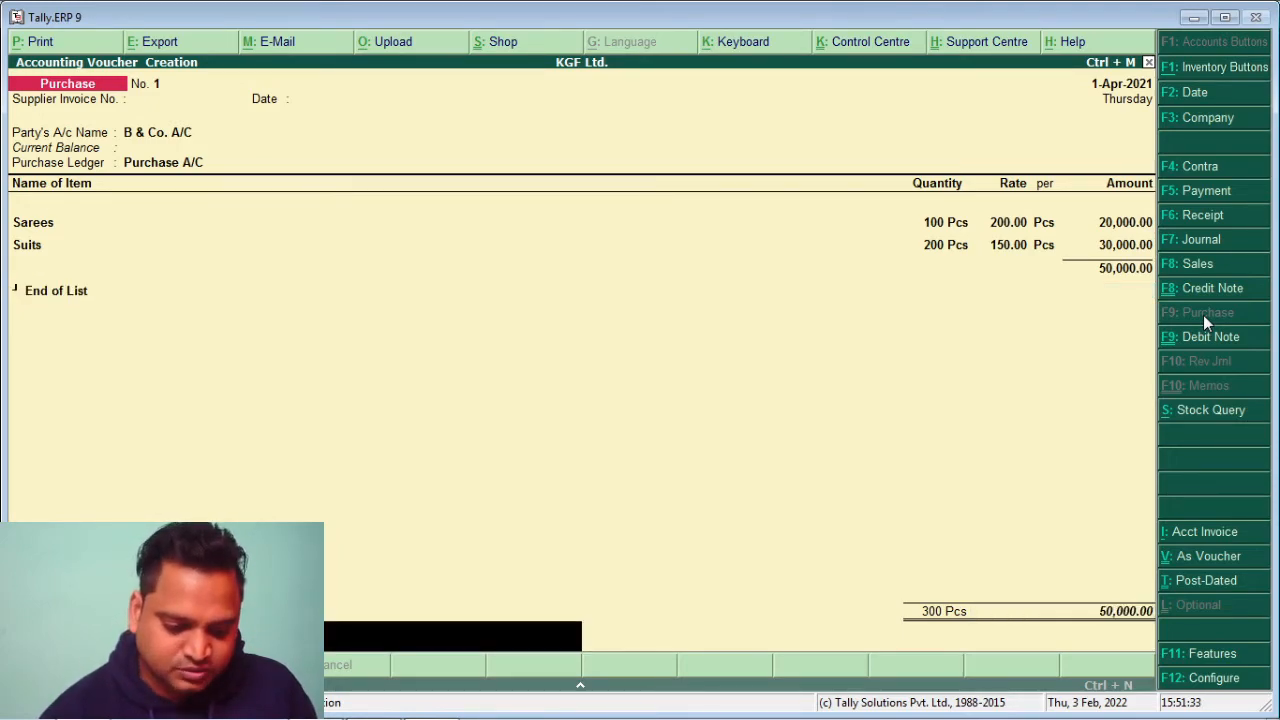
pyautogui.press('Return')
pyautogui.press('Return')
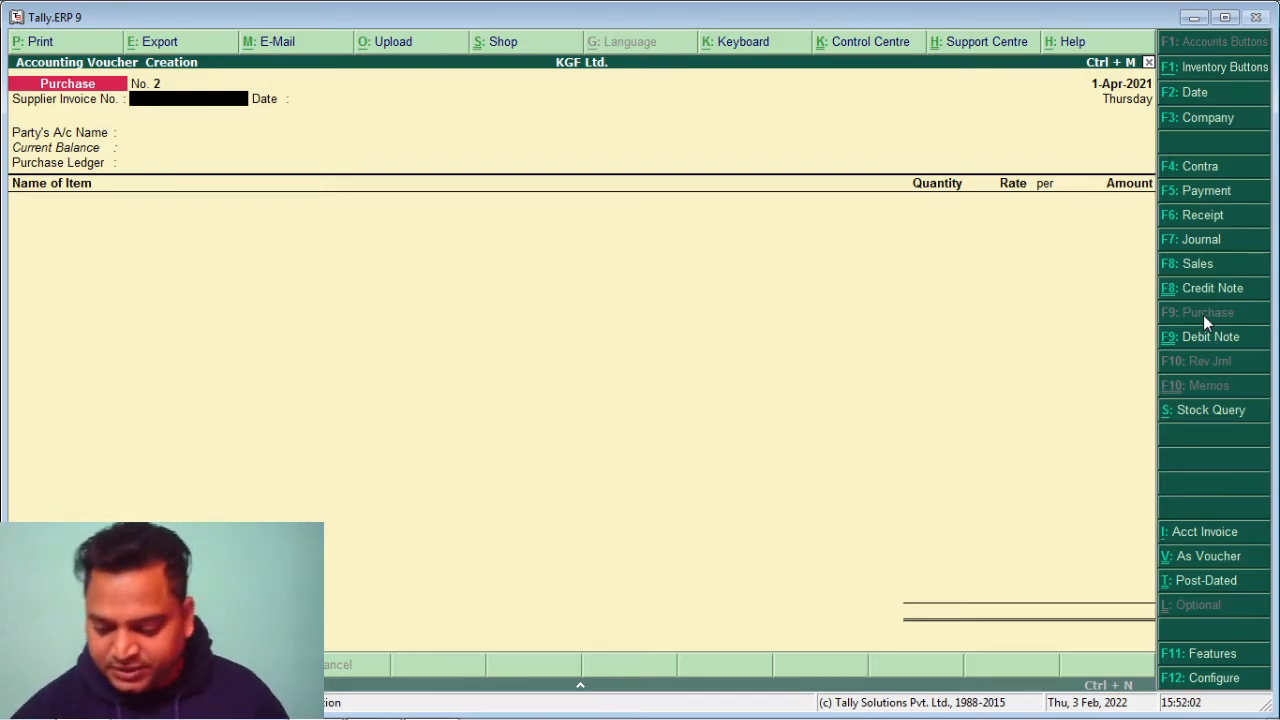
# Start a Payment voucher that debits B & Co. A/C with 50000
pyautogui.click(1192, 192)
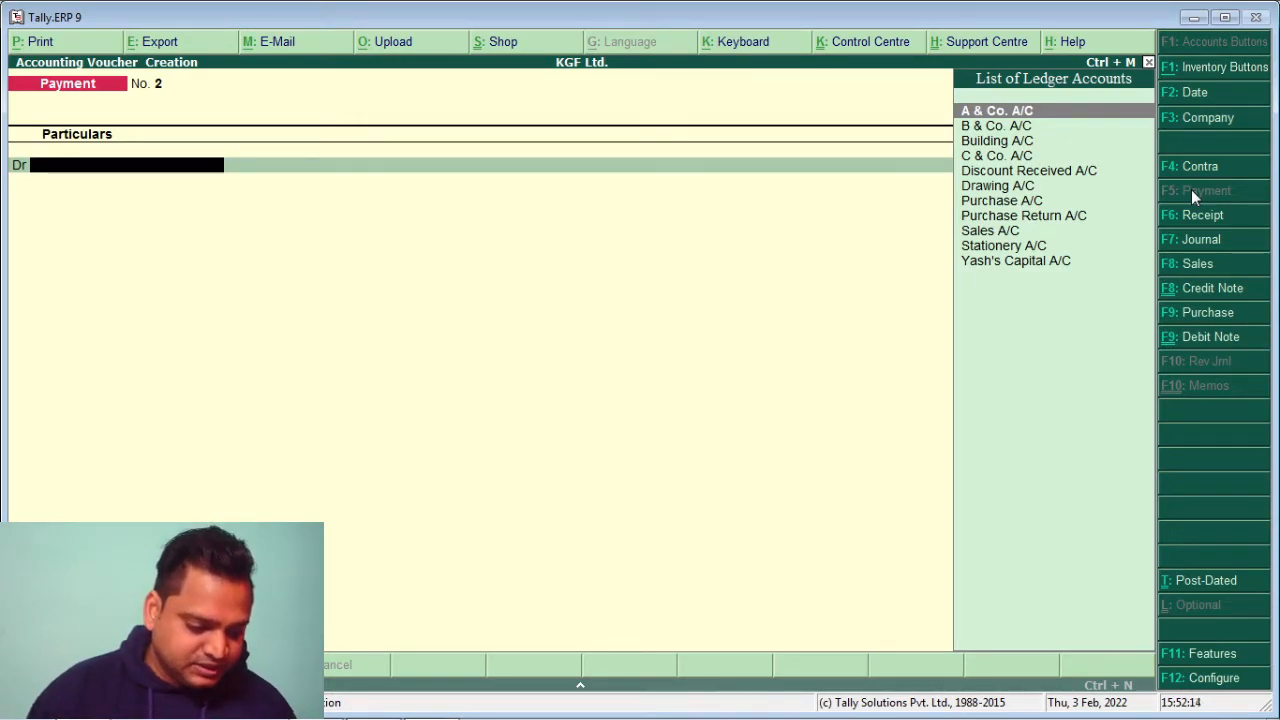
pyautogui.press('Down')
pyautogui.press('Down')
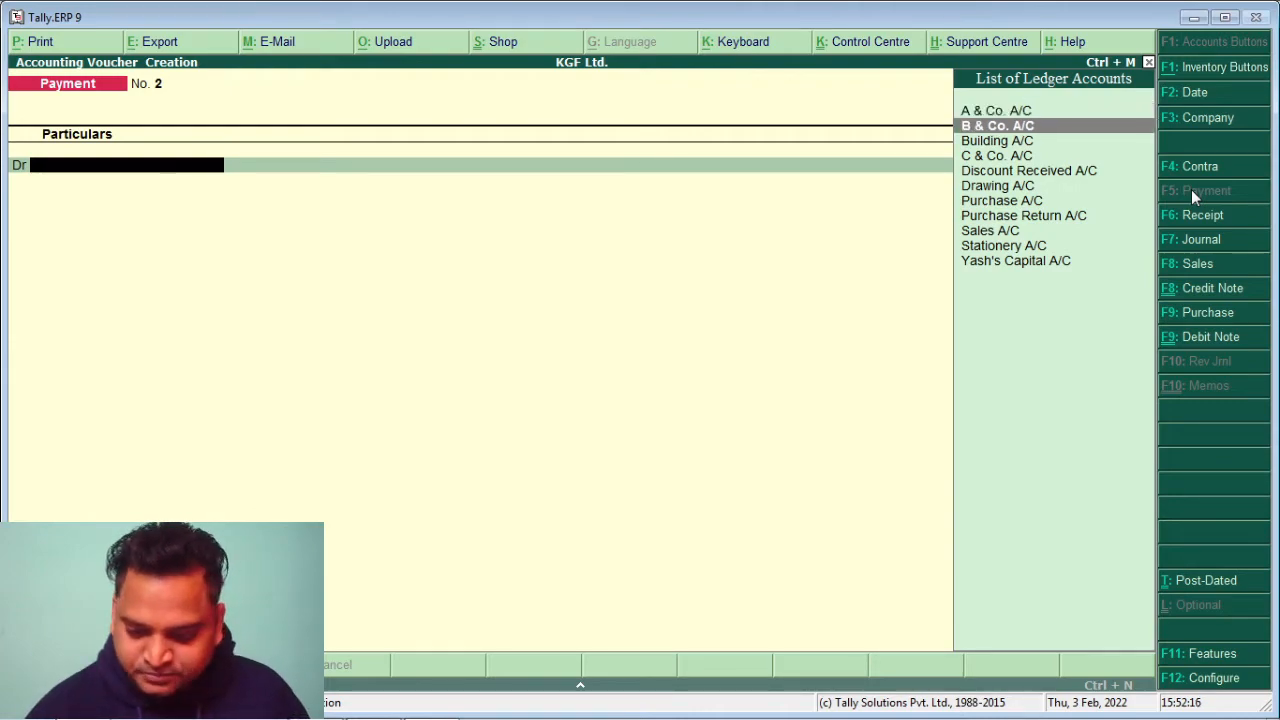
pyautogui.press('Up')
pyautogui.press('Return')
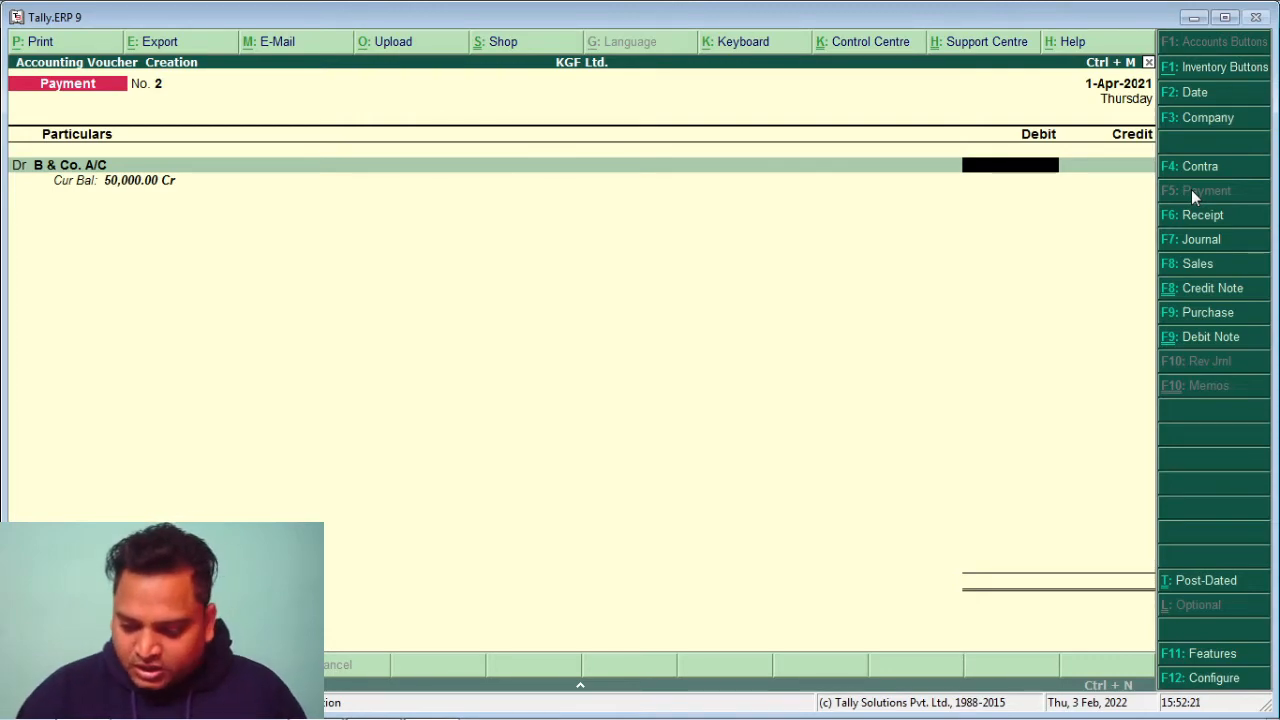
pyautogui.write('50000')
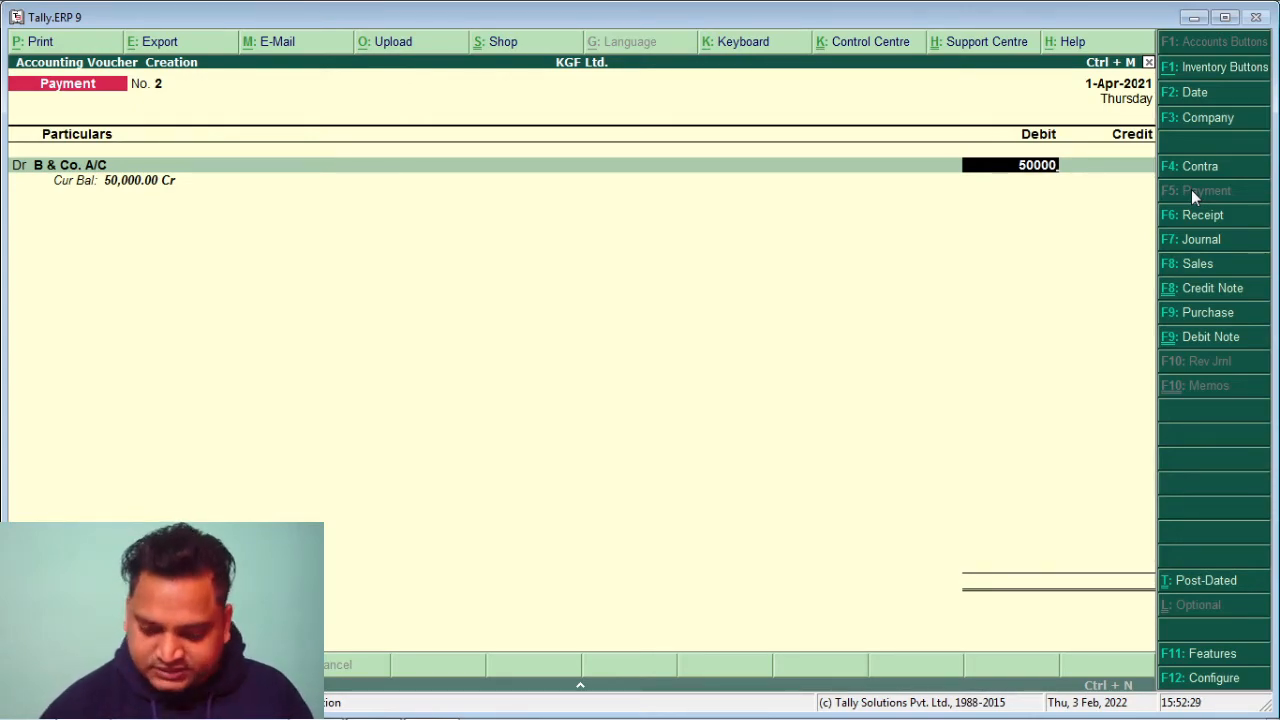
pyautogui.press('Return')
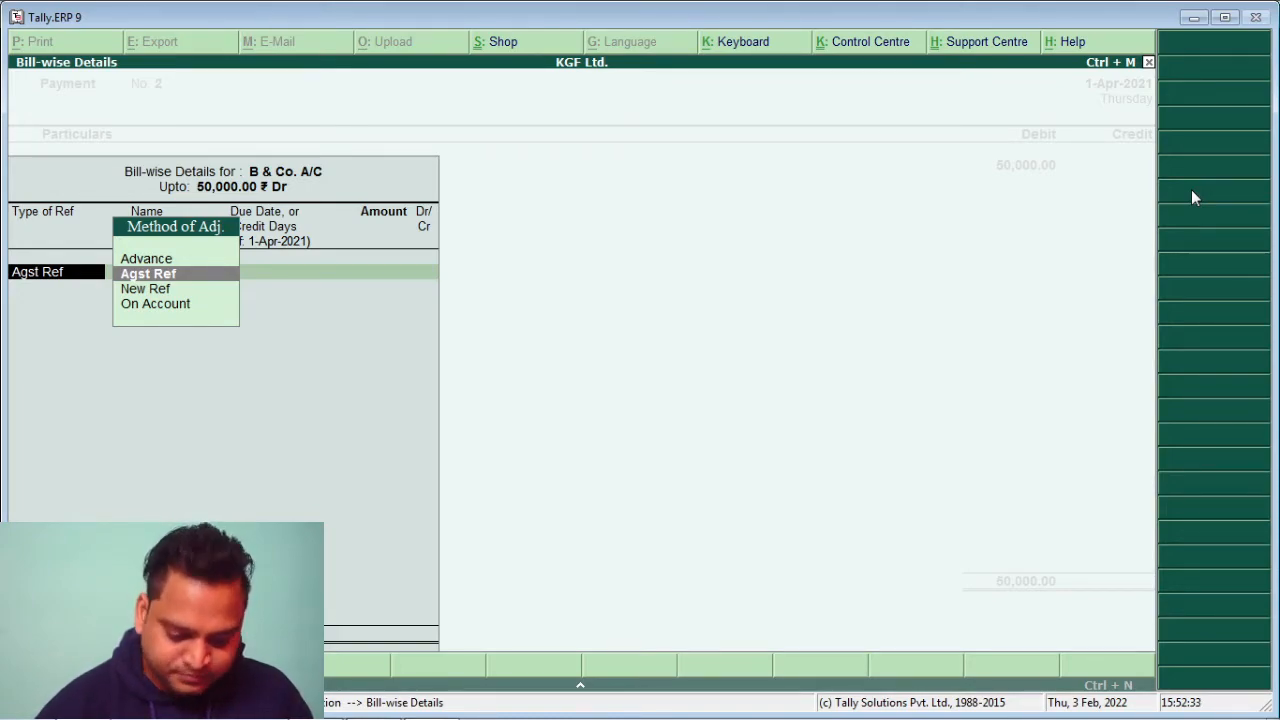
# Settle the payment against pending bill 1 for 50,000
pyautogui.press('Return')
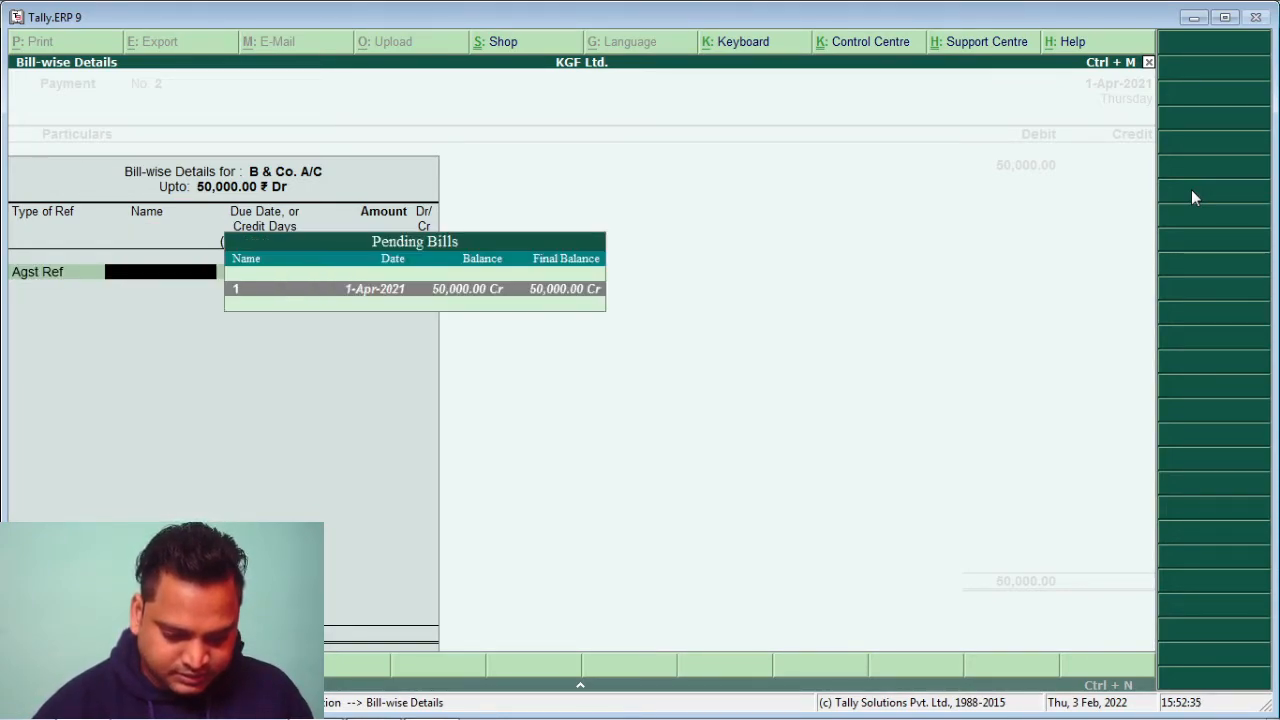
pyautogui.press('Return')
pyautogui.press('Return')
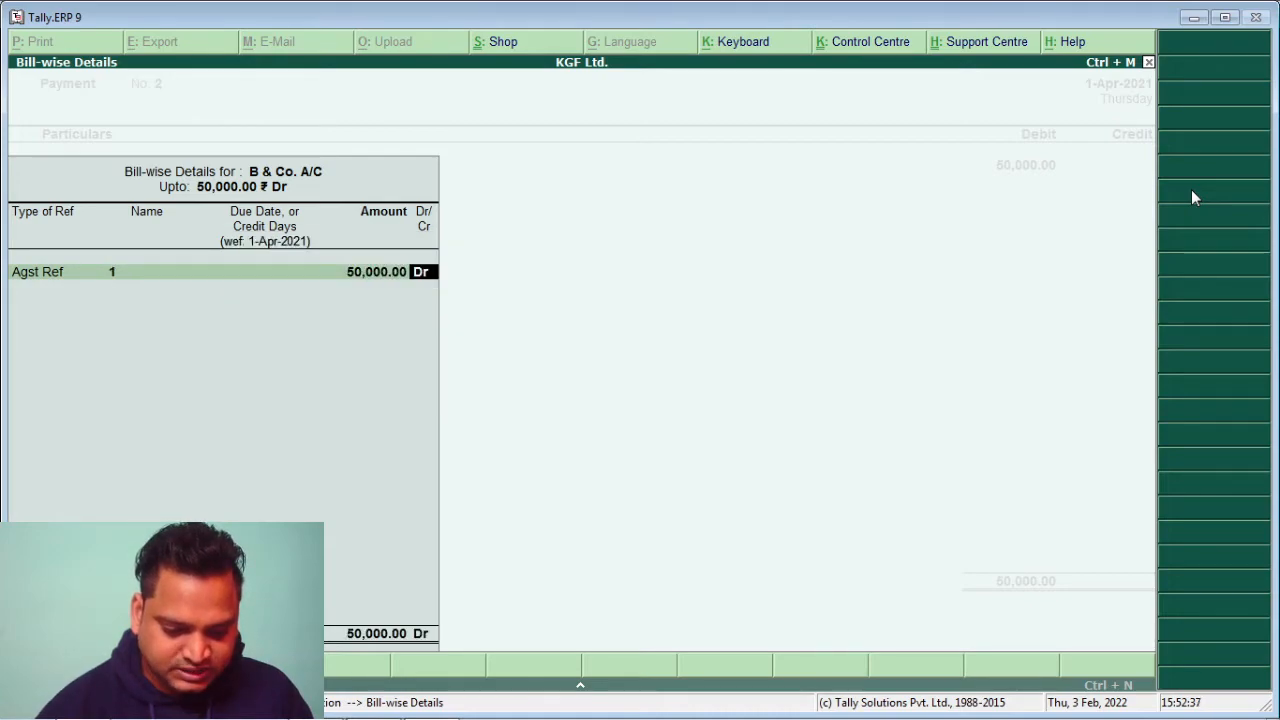
pyautogui.press('Return')
pyautogui.press('Return')
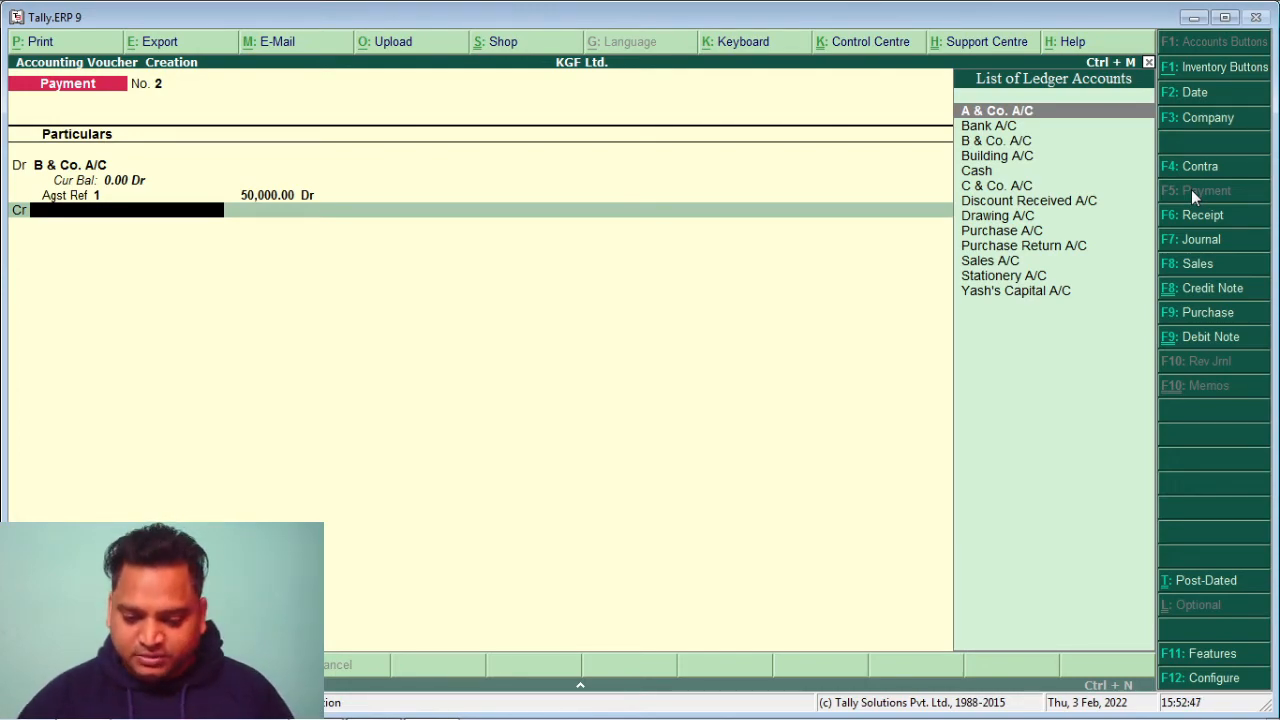
# Credit Bank A/C with 49,500 by cheque in favour of B & Co. A/C
pyautogui.press('Down')
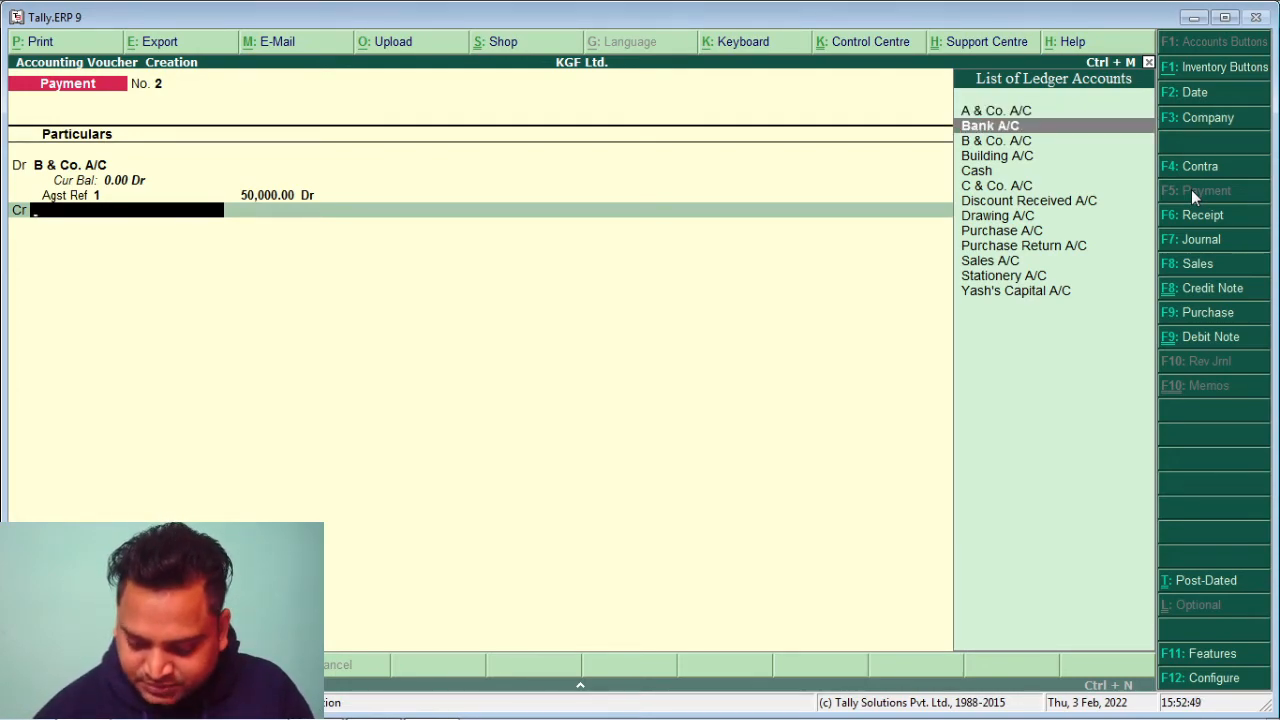
pyautogui.press('Return')
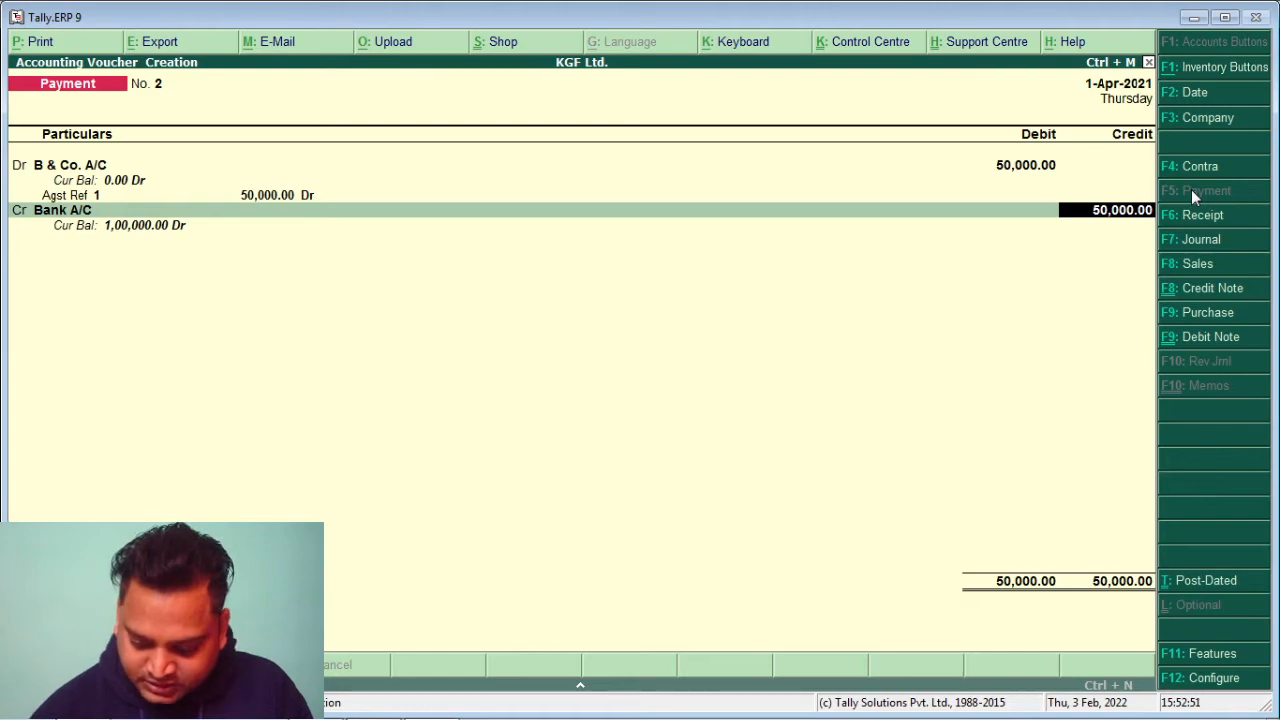
pyautogui.write('49500')
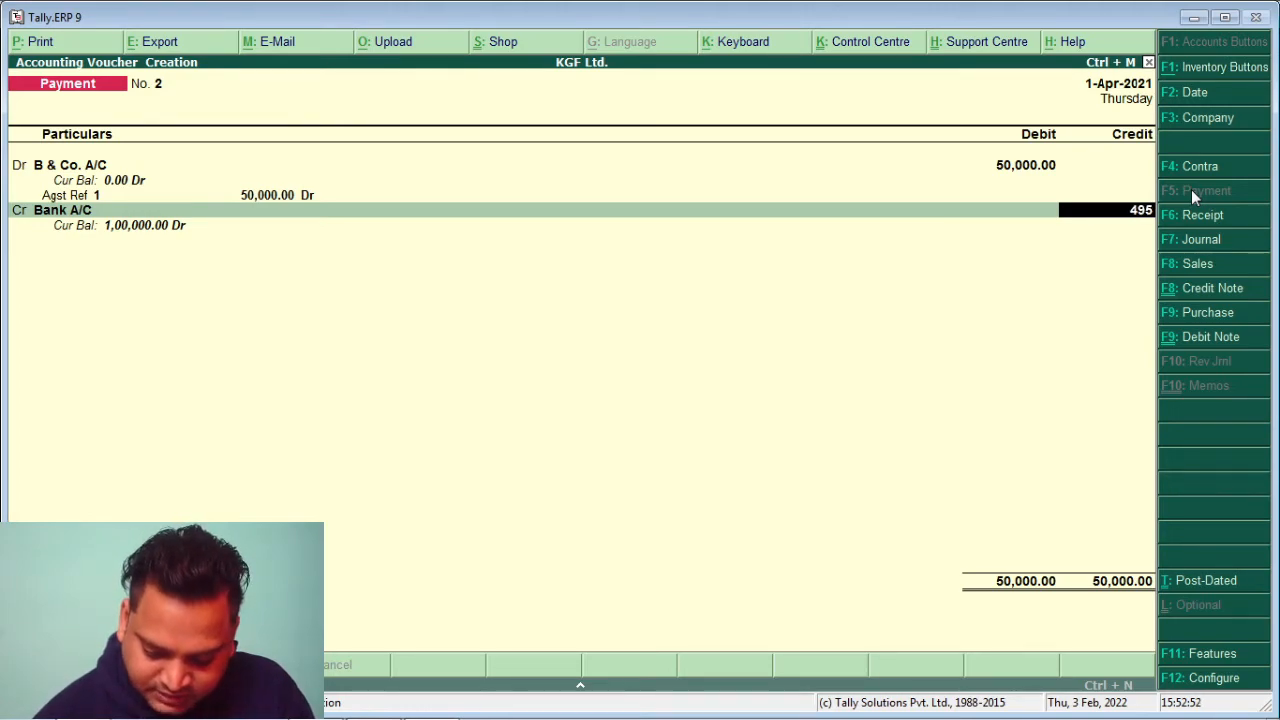
pyautogui.press('Return')
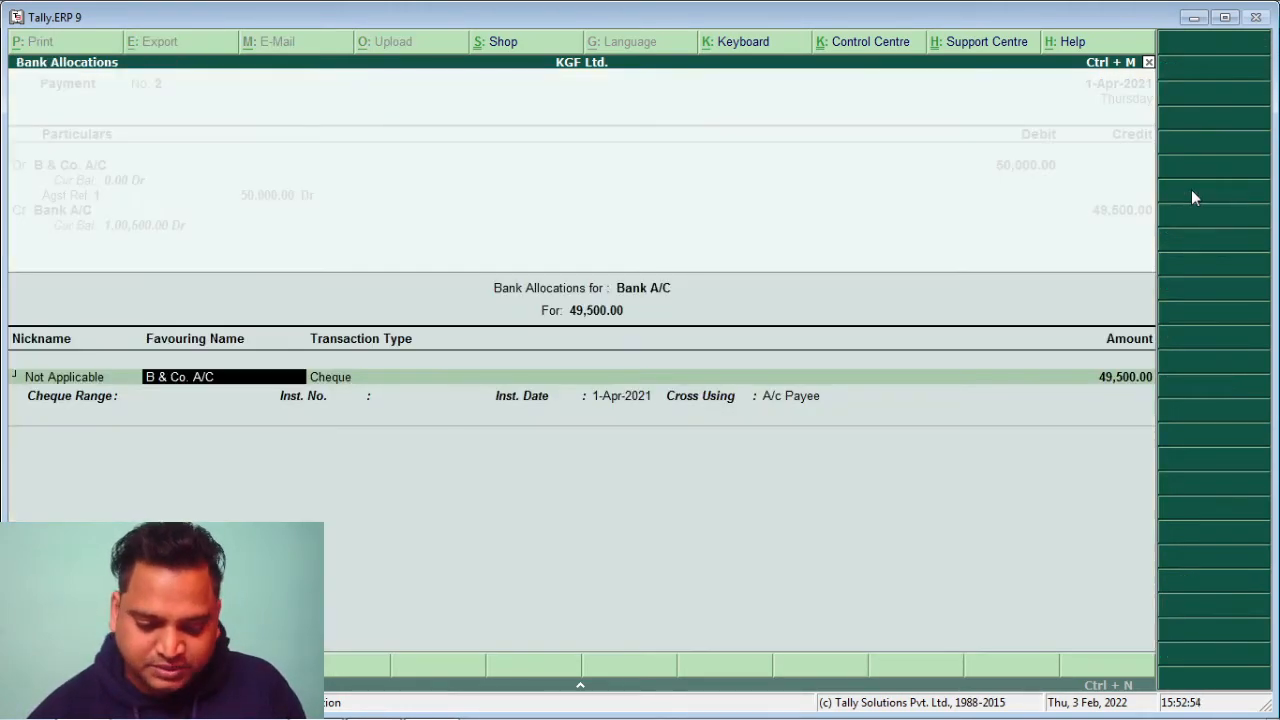
pyautogui.press('Return')
pyautogui.press('Return')
pyautogui.press('Return')
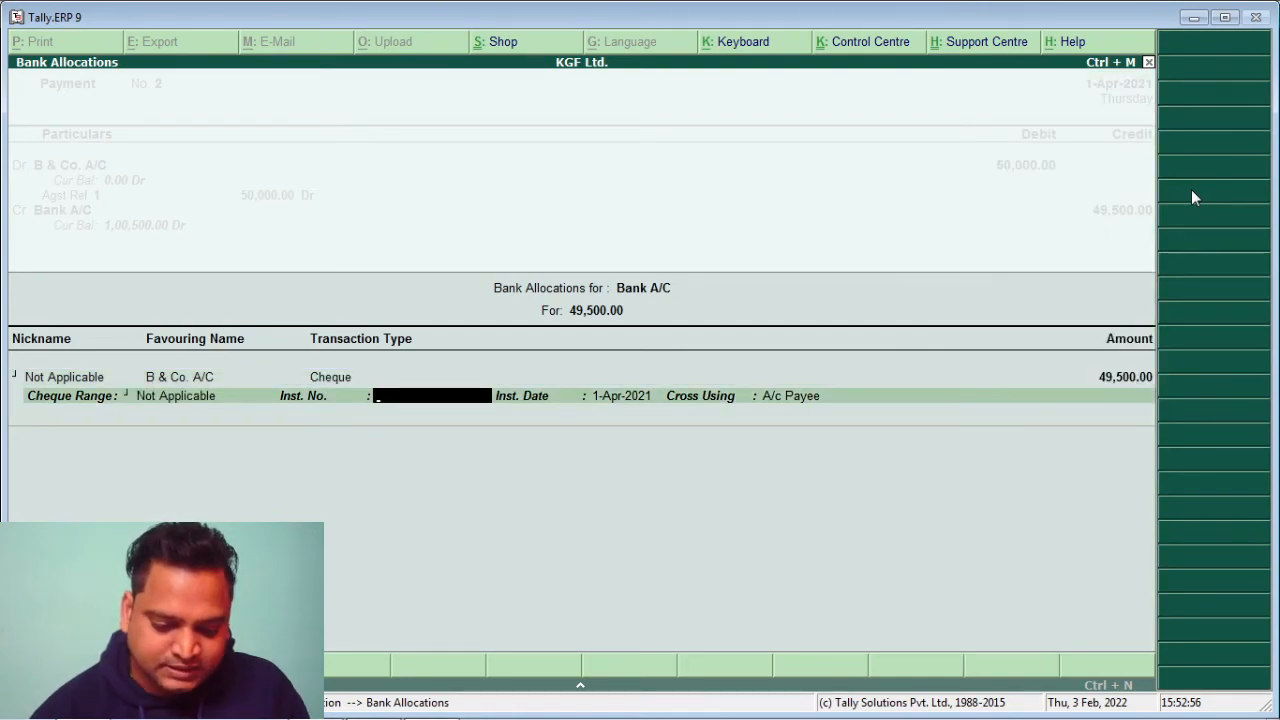
pyautogui.press('Return')
pyautogui.press('Return')
pyautogui.press('Return')
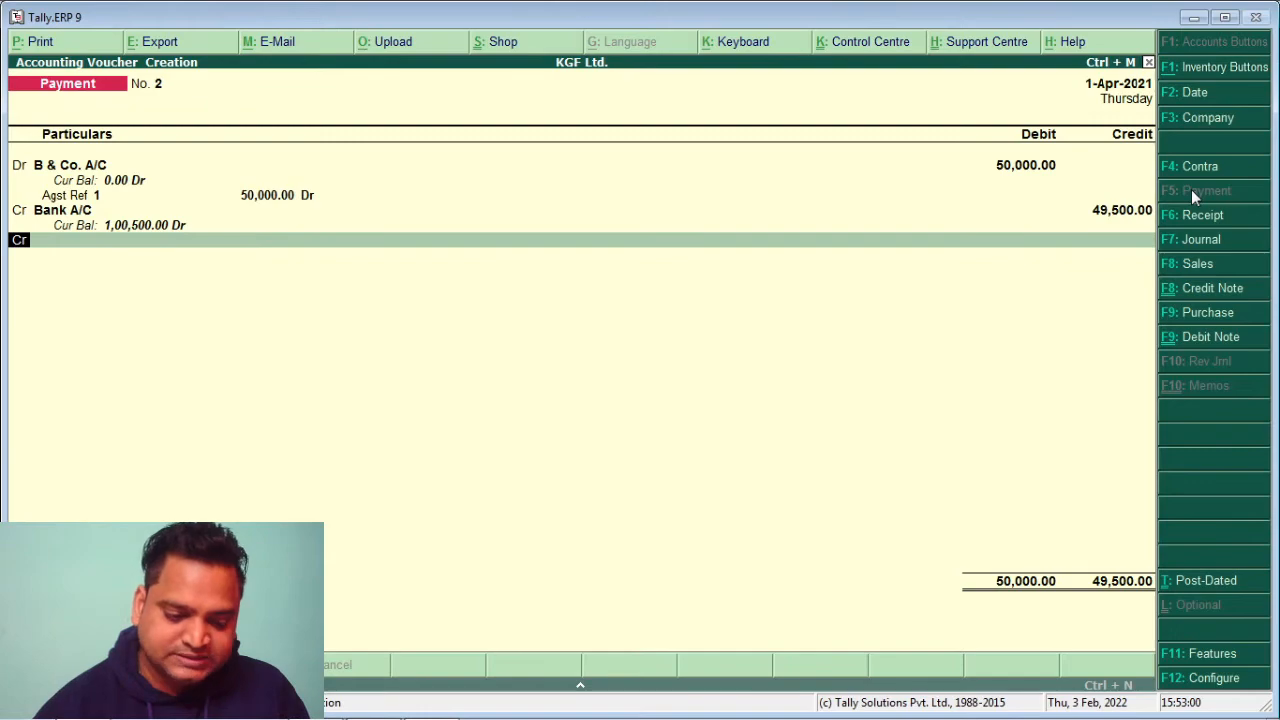
pyautogui.press('Return')
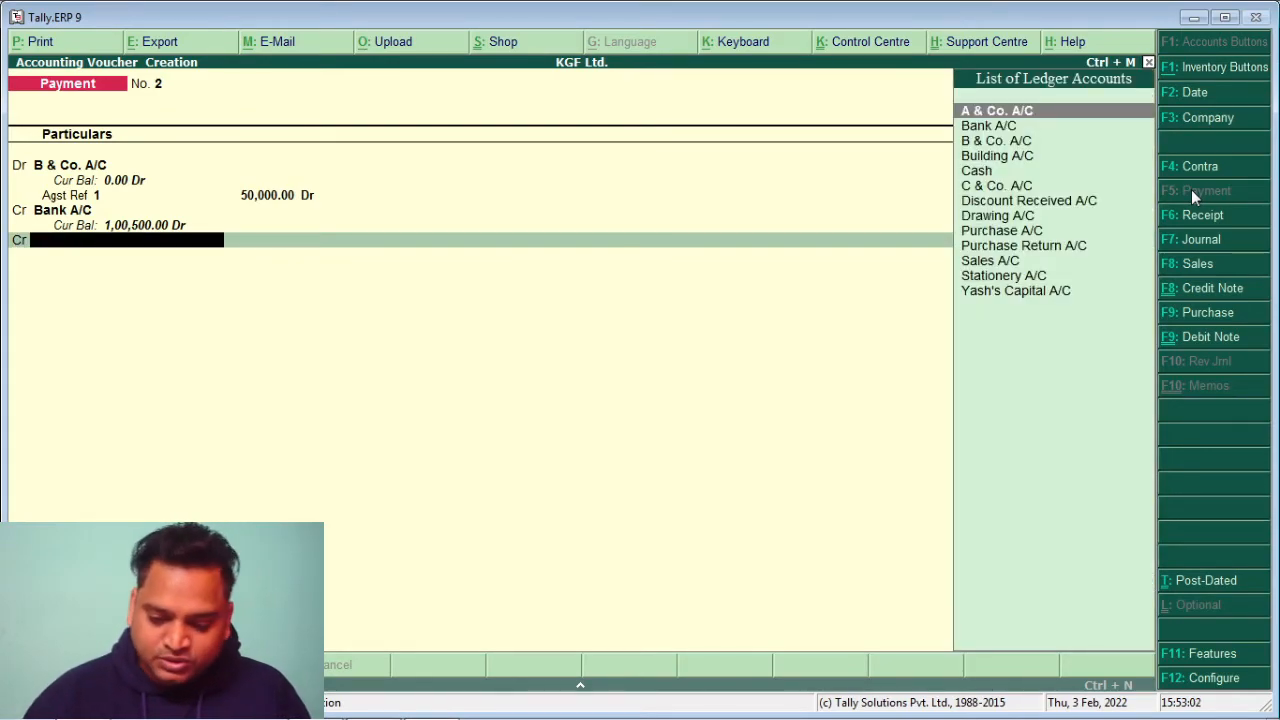
# Credit Discount Received A/C with the remaining 500.00 and save Payment No. 2
pyautogui.press('Down')
pyautogui.press('Down')
pyautogui.press('Down')
pyautogui.press('Down')
pyautogui.press('Down')
pyautogui.press('Down')
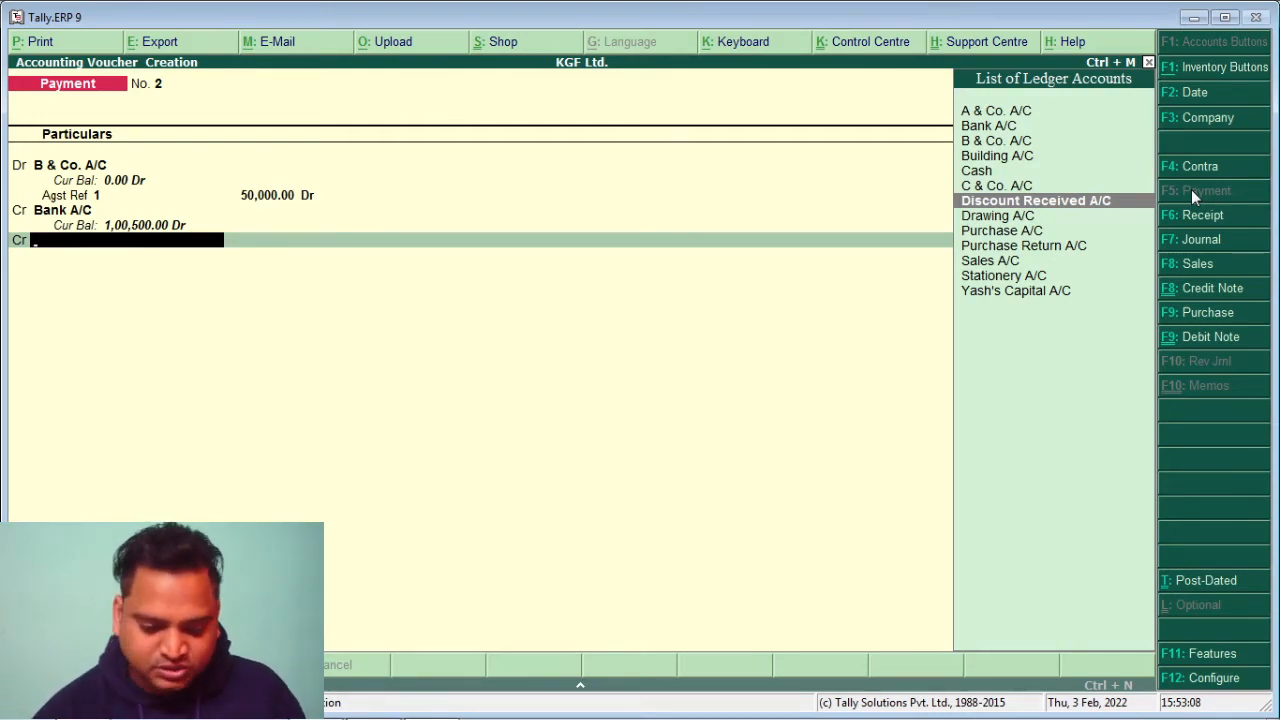
pyautogui.press('Return')
pyautogui.press('Return')
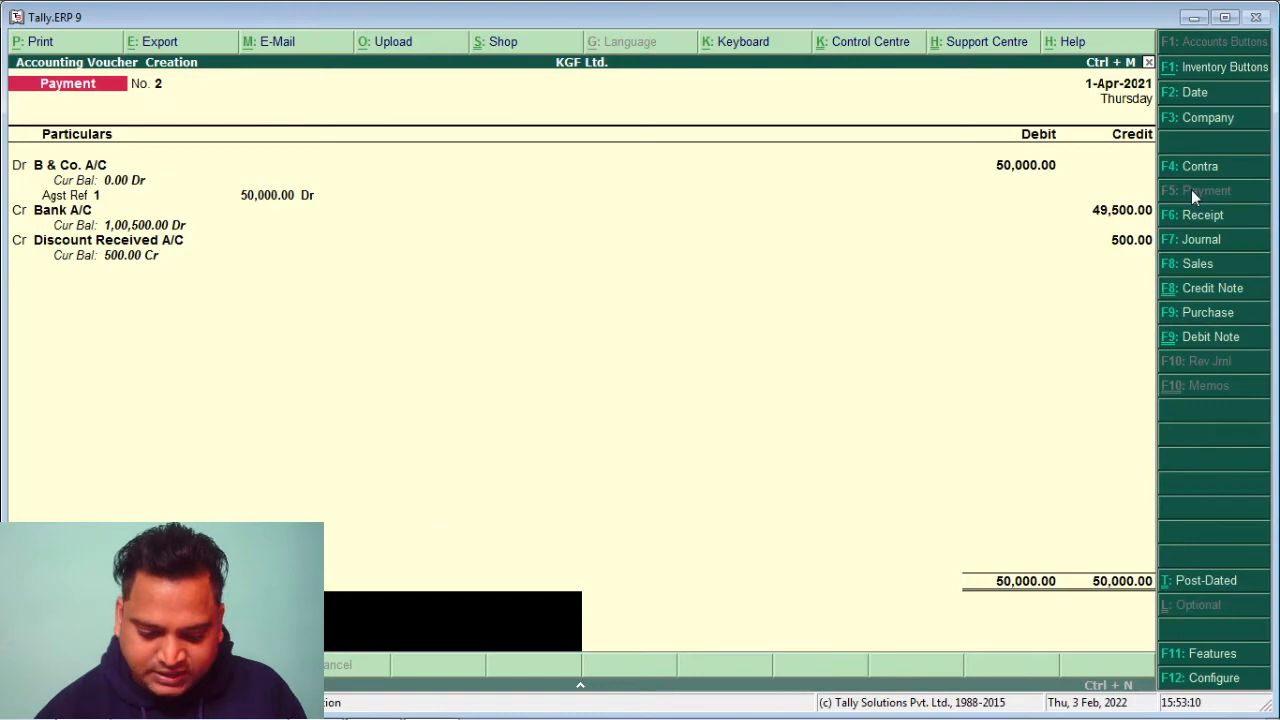
pyautogui.press('Return')
pyautogui.press('Return')
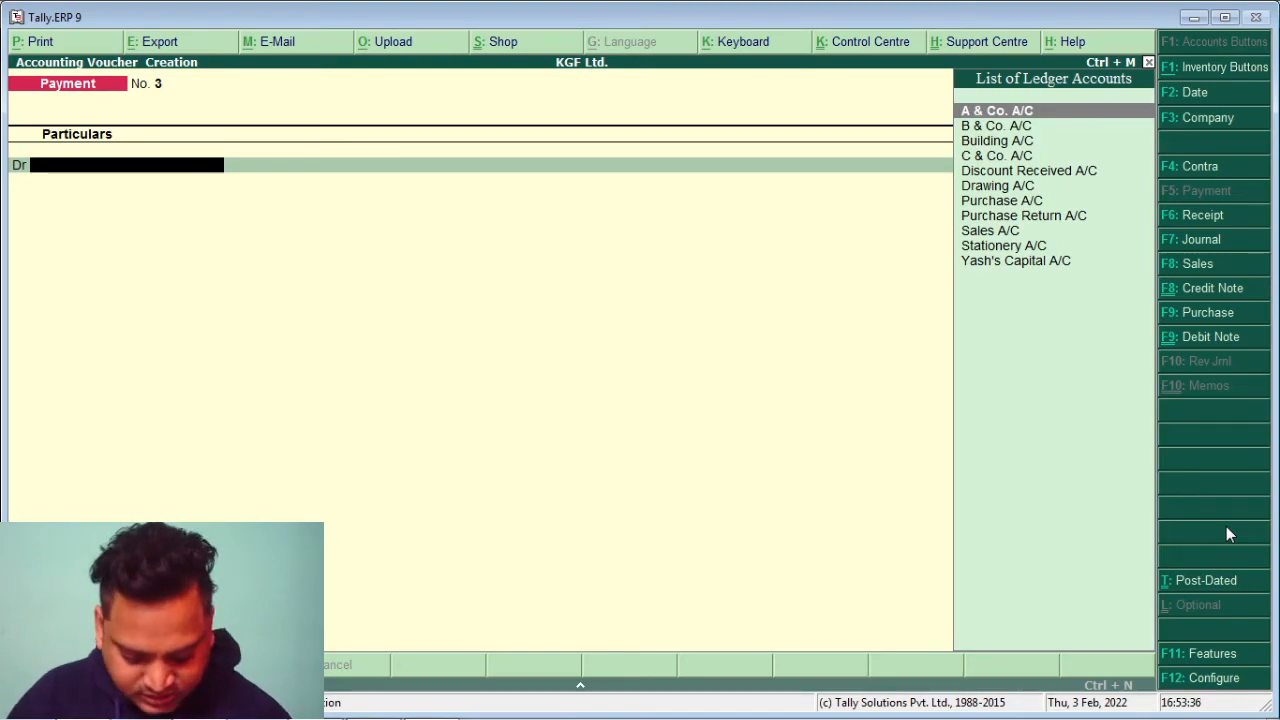
# Create a Cheque-in-Hand ledger under the Cash-in-Hand group using Alt+C
pyautogui.hotkey('alt', 'c')
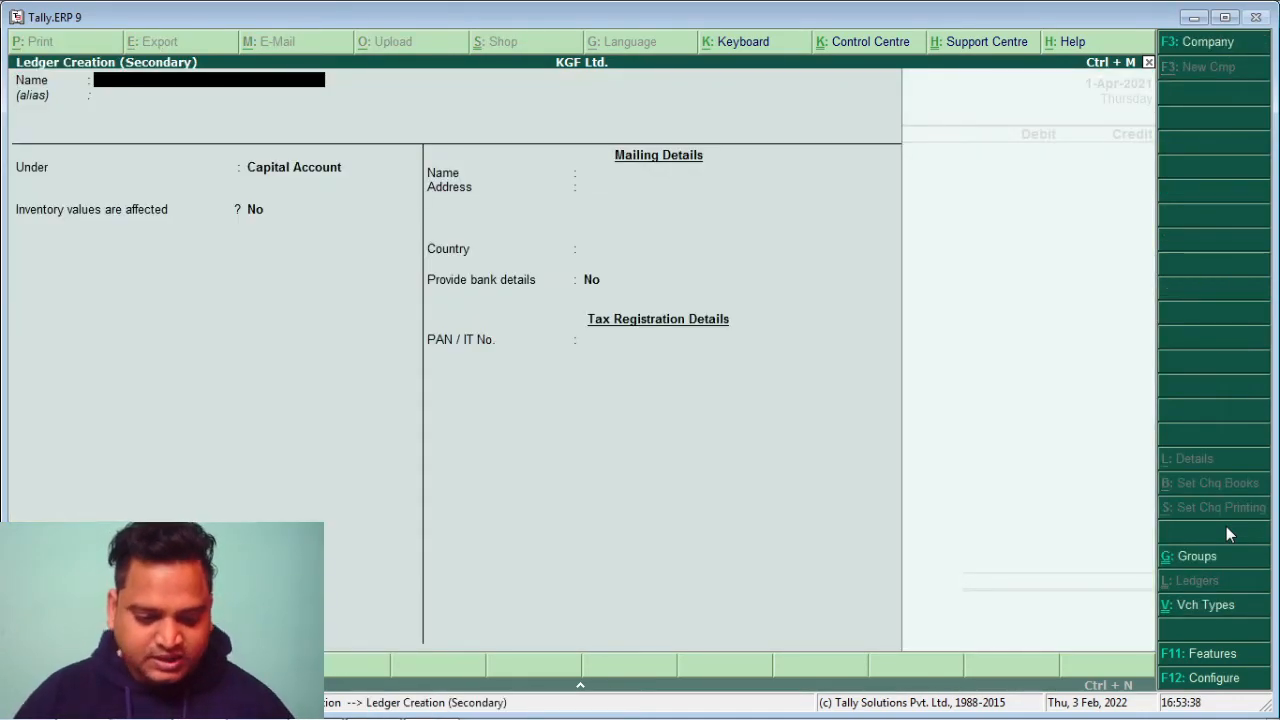
pyautogui.write('Ch')
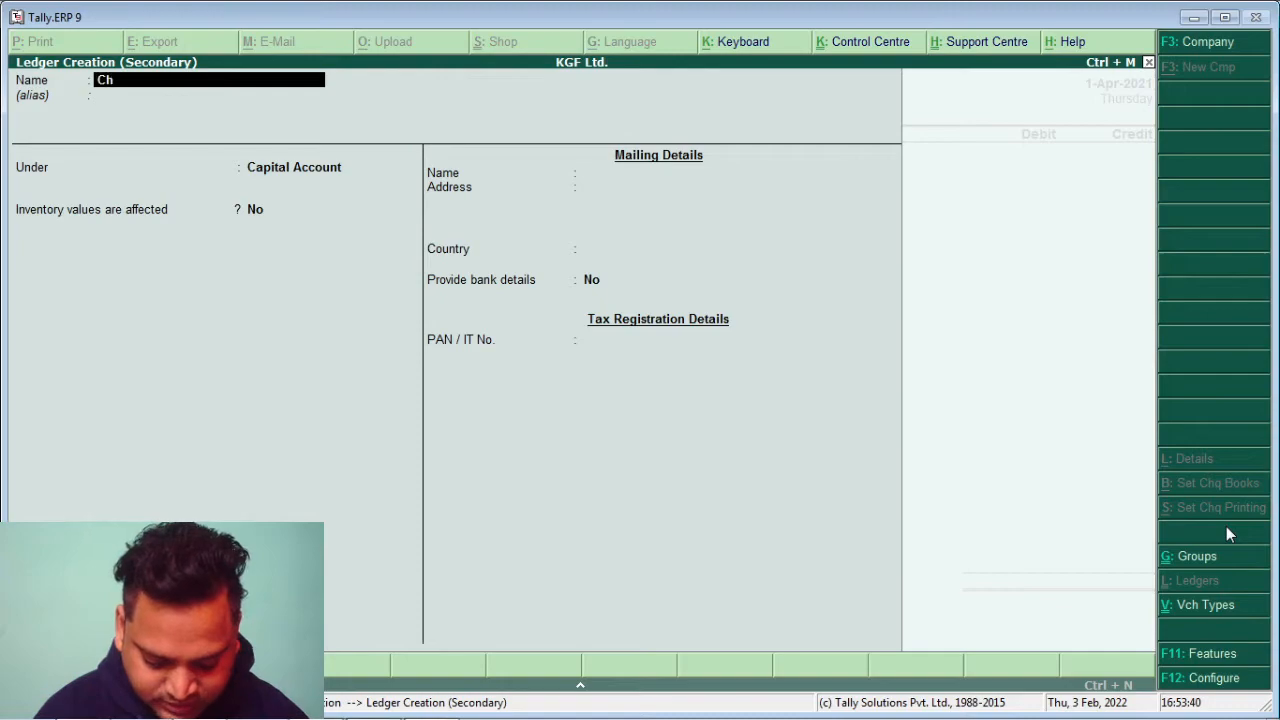
pyautogui.write('eque')
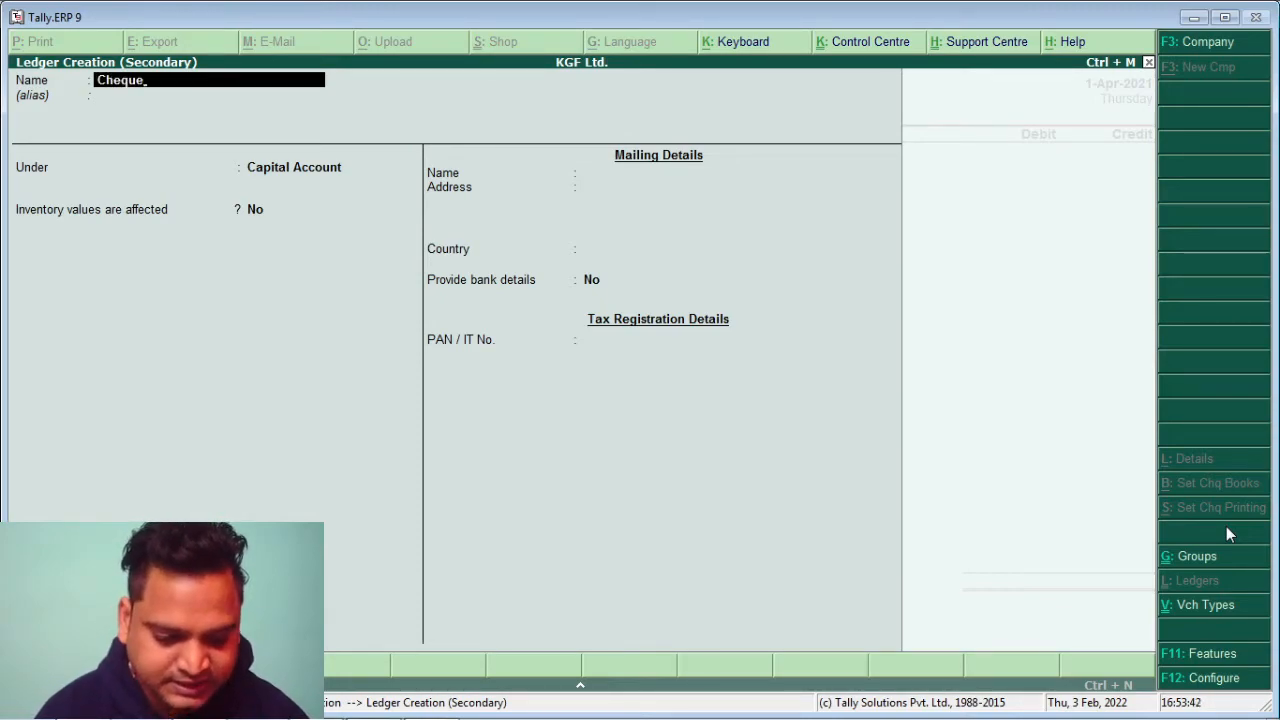
pyautogui.write('-in')
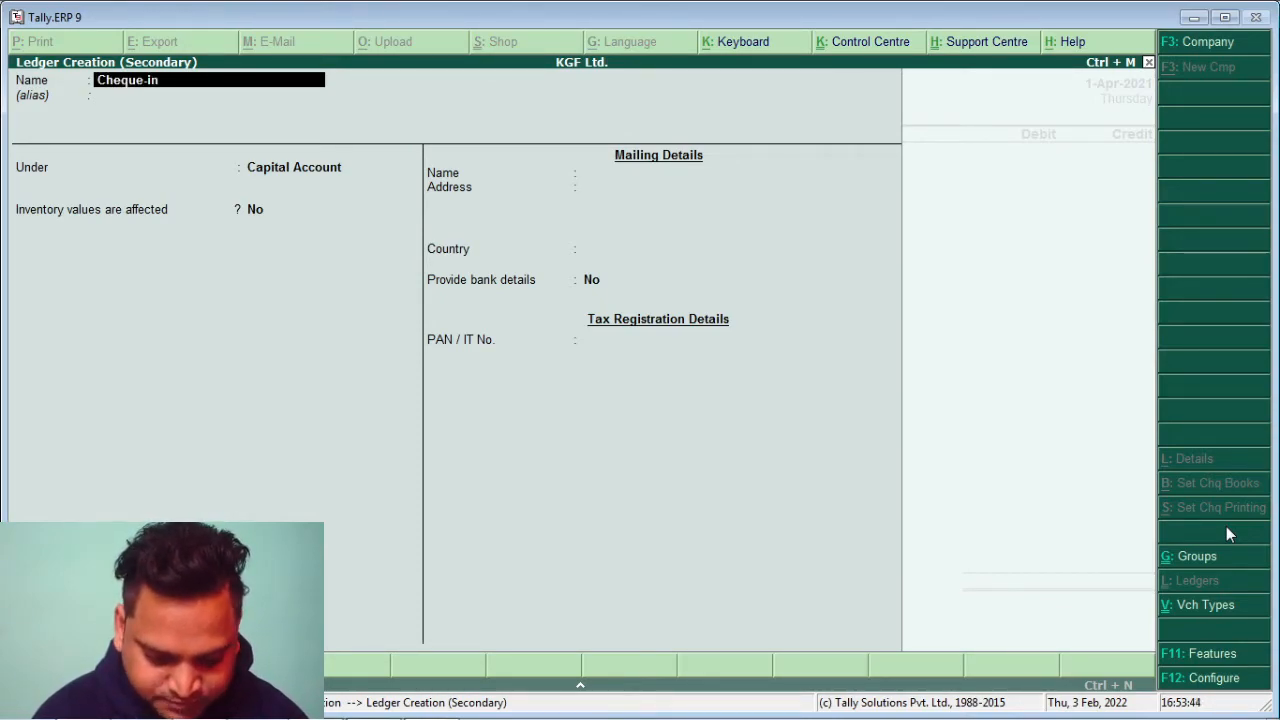
pyautogui.write('-')
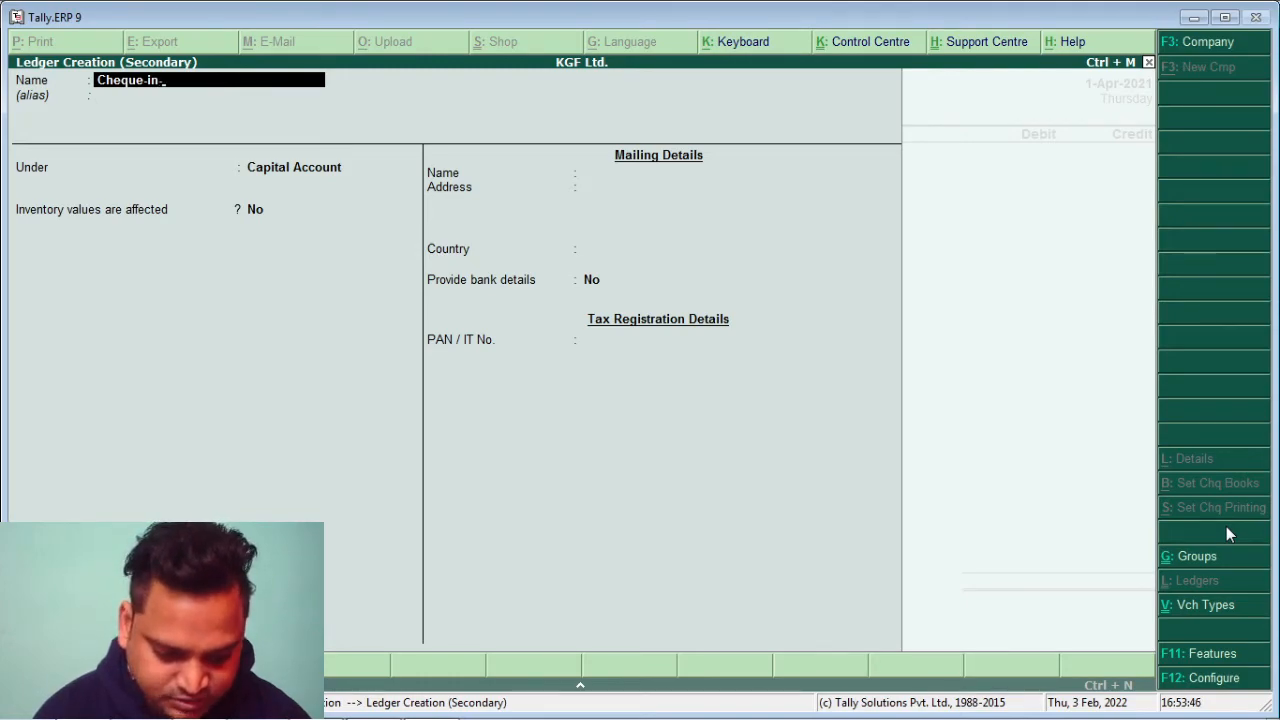
pyautogui.write('Hand')
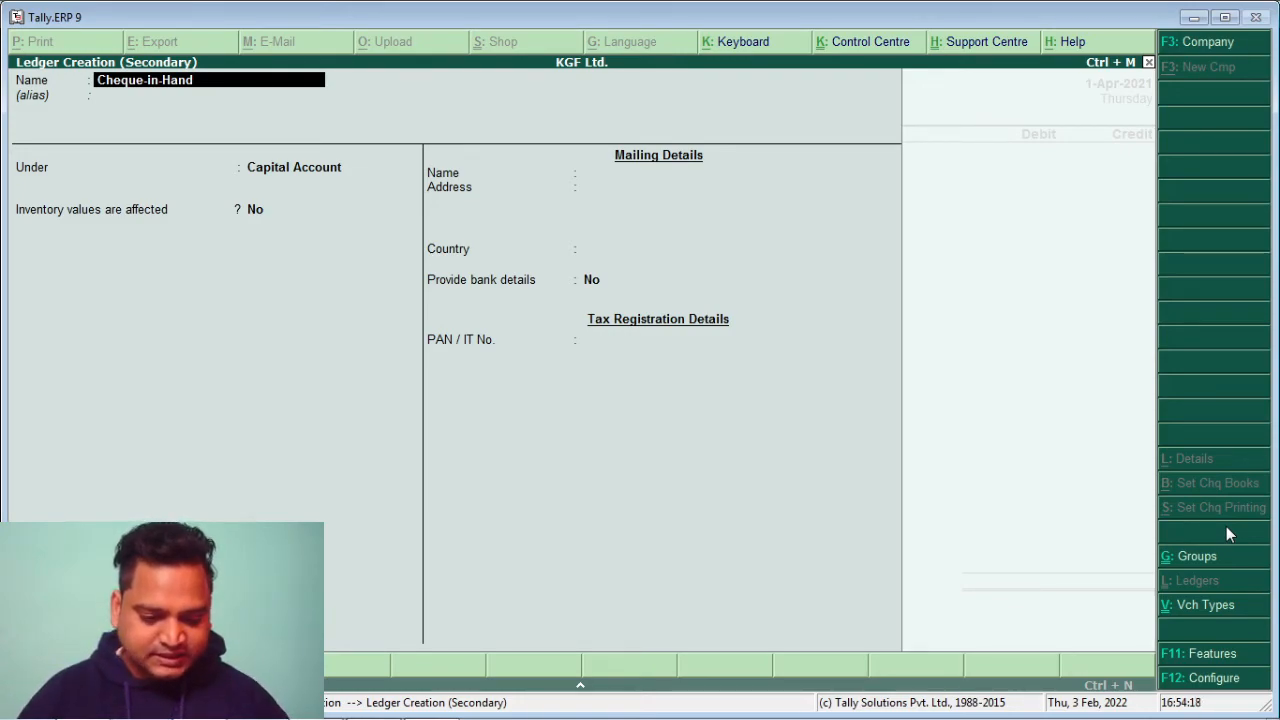
pyautogui.press('Return')
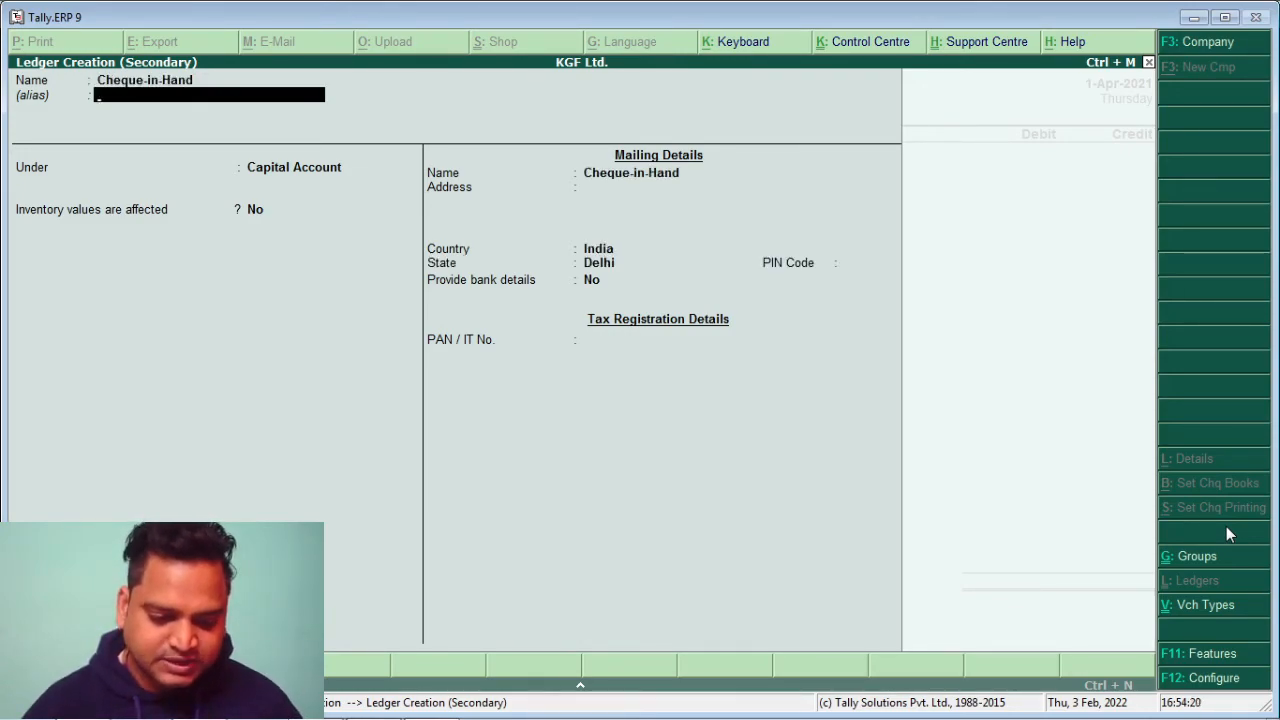
pyautogui.press('Return')
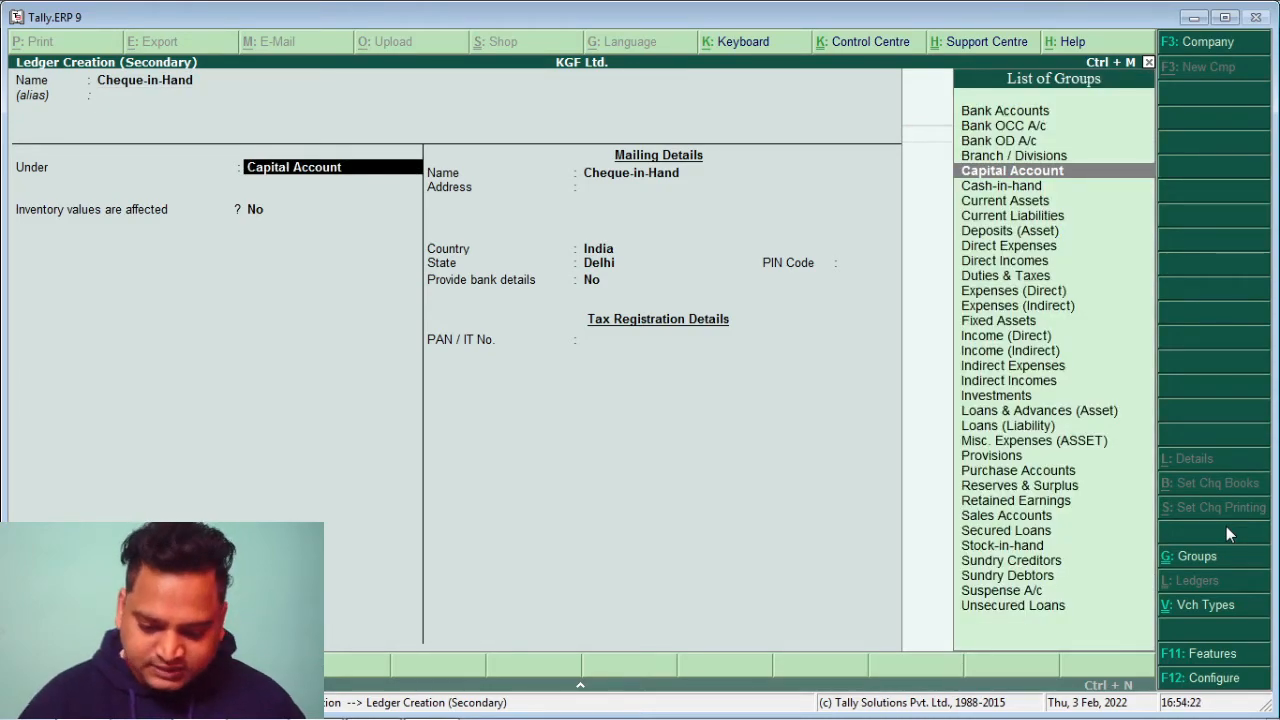
pyautogui.press('Down')
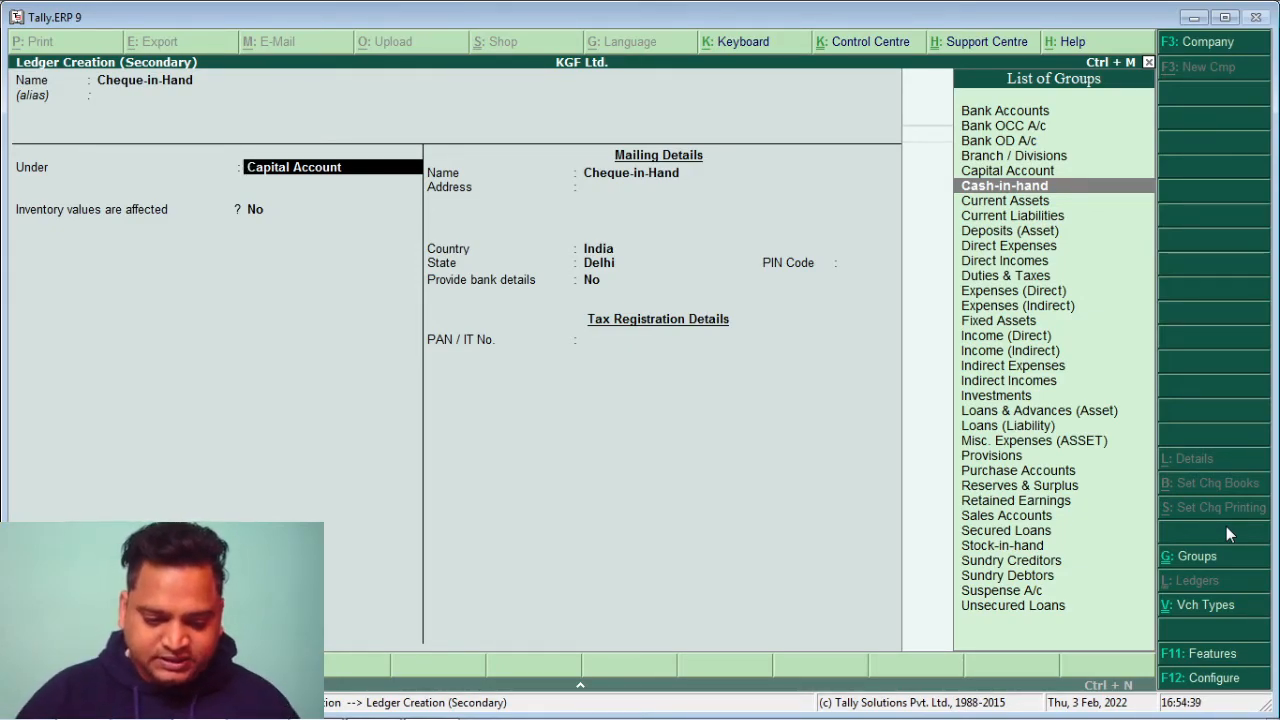
pyautogui.press('Return')
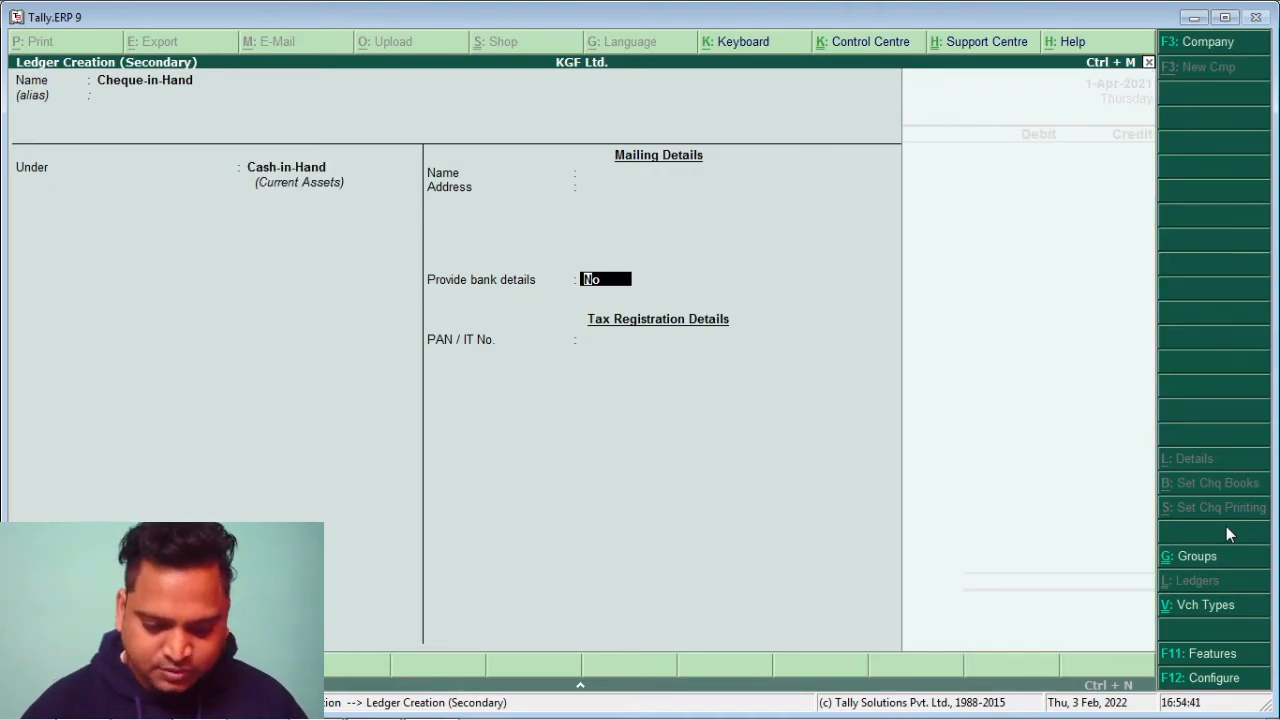
pyautogui.press('Return')
pyautogui.press('Return')
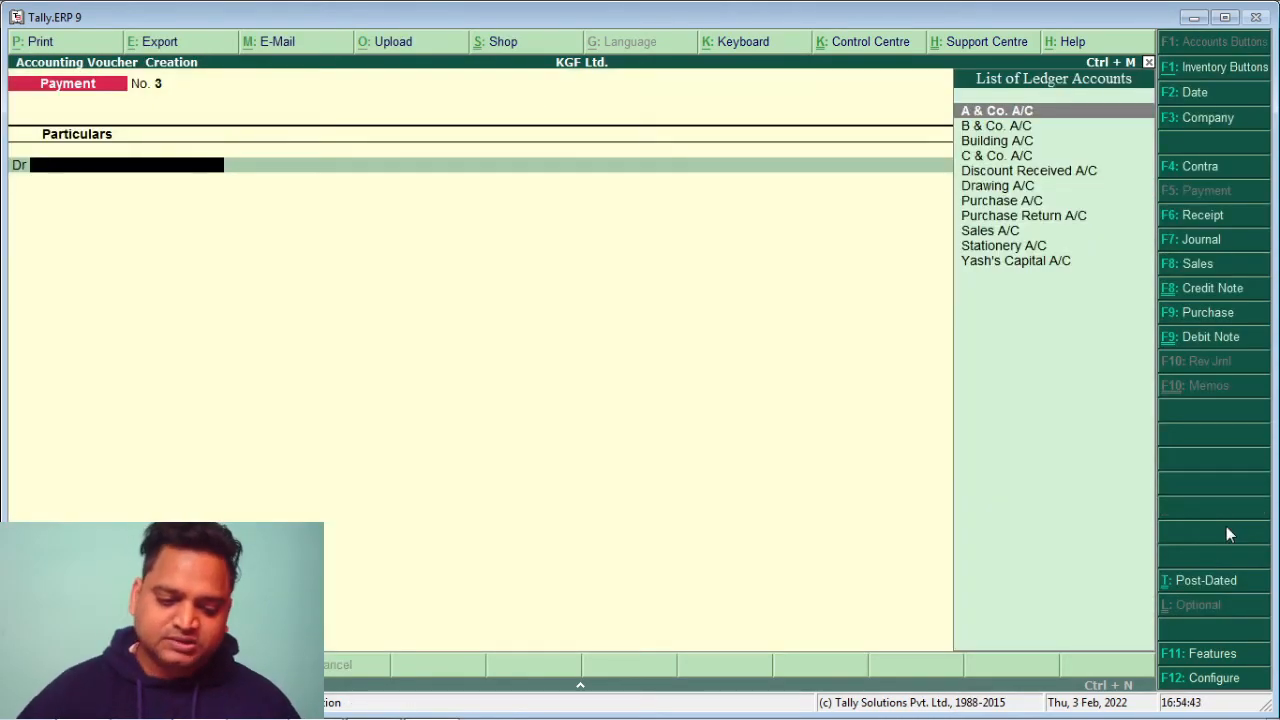
# Start a Receipt crediting Sales A/C and allocate Shirt, 200 at 200
pyautogui.click(1203, 217)
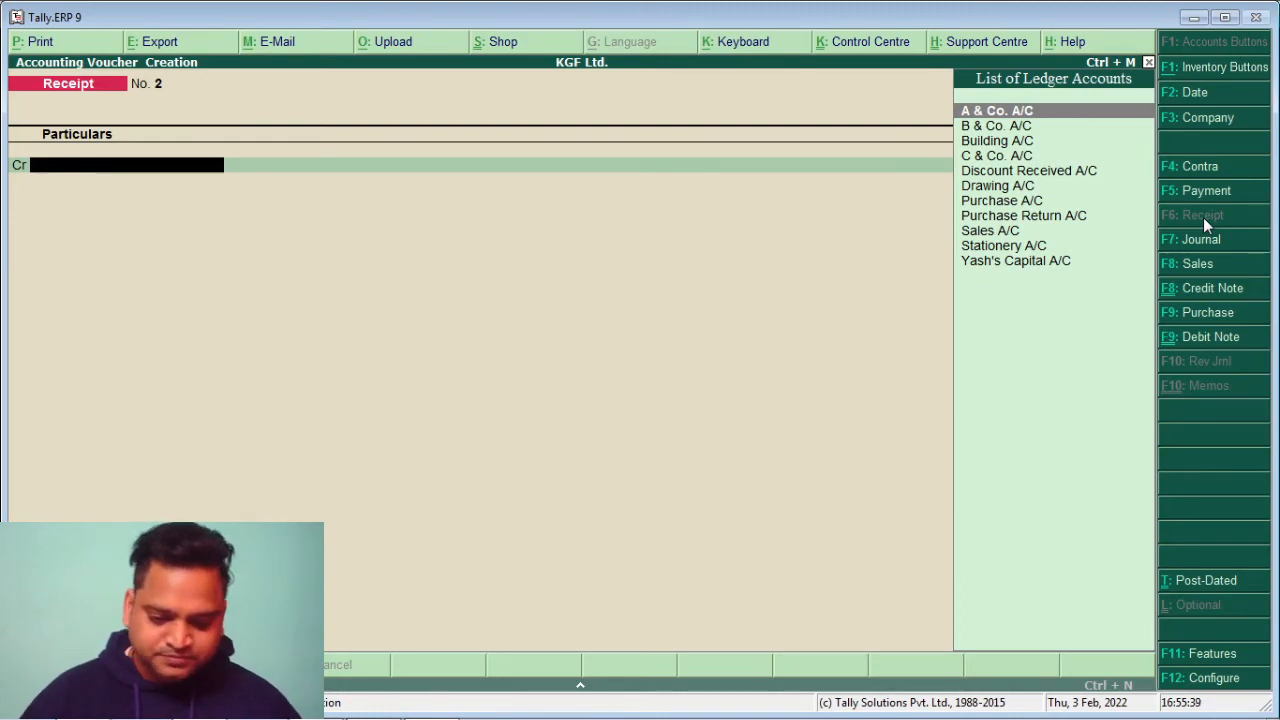
pyautogui.press('Down')
pyautogui.press('Down')
pyautogui.press('Down')
pyautogui.press('Down')
pyautogui.press('Down')
pyautogui.press('Down')
pyautogui.press('Down')
pyautogui.press('Down')
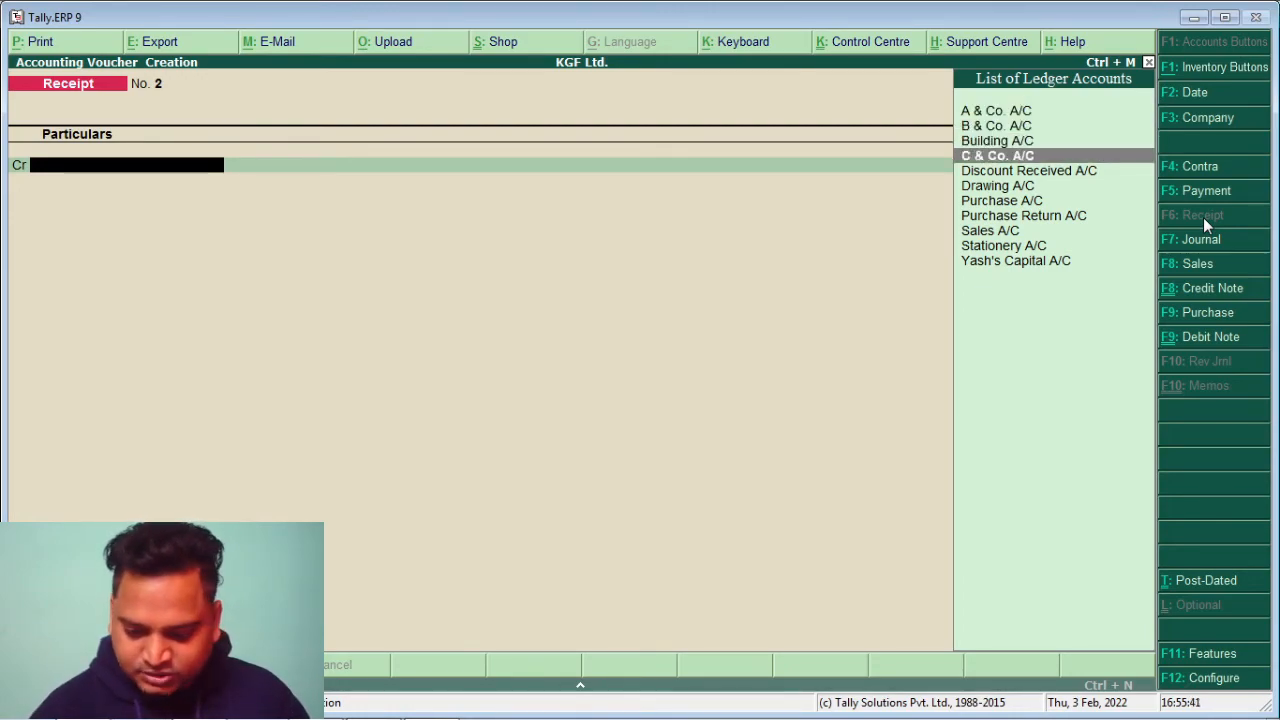
pyautogui.press('Return')
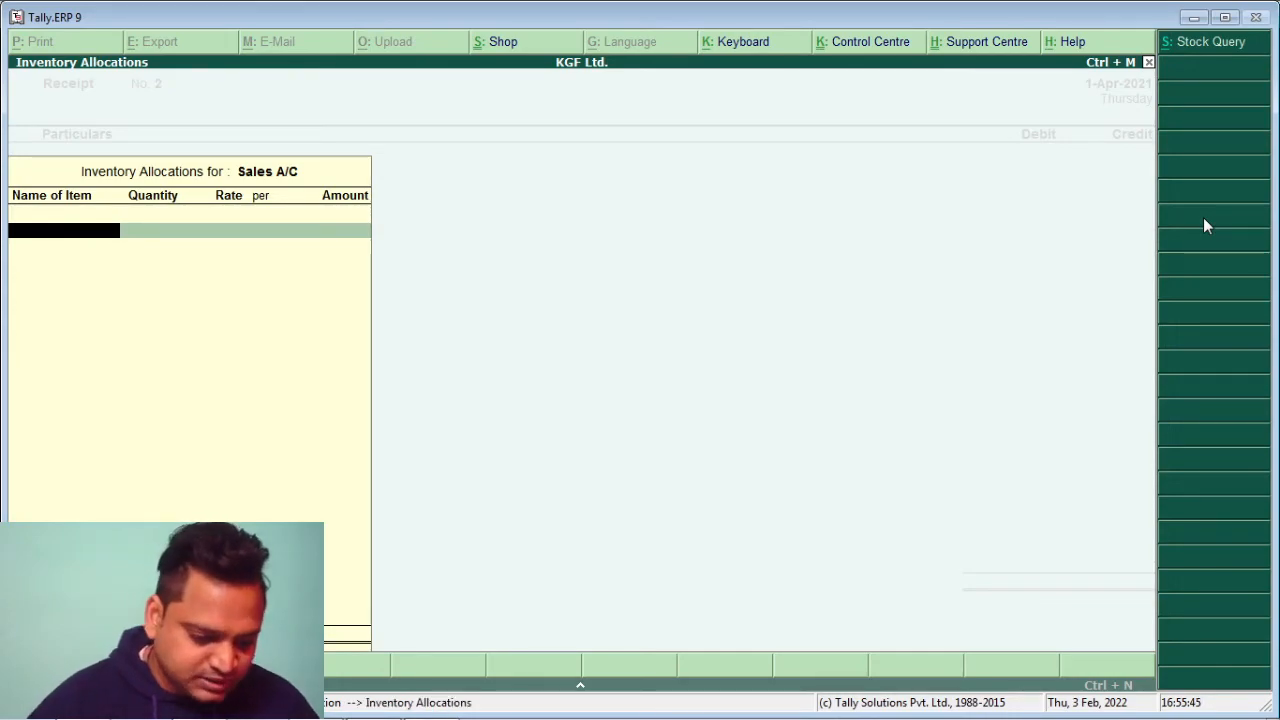
pyautogui.write('S')
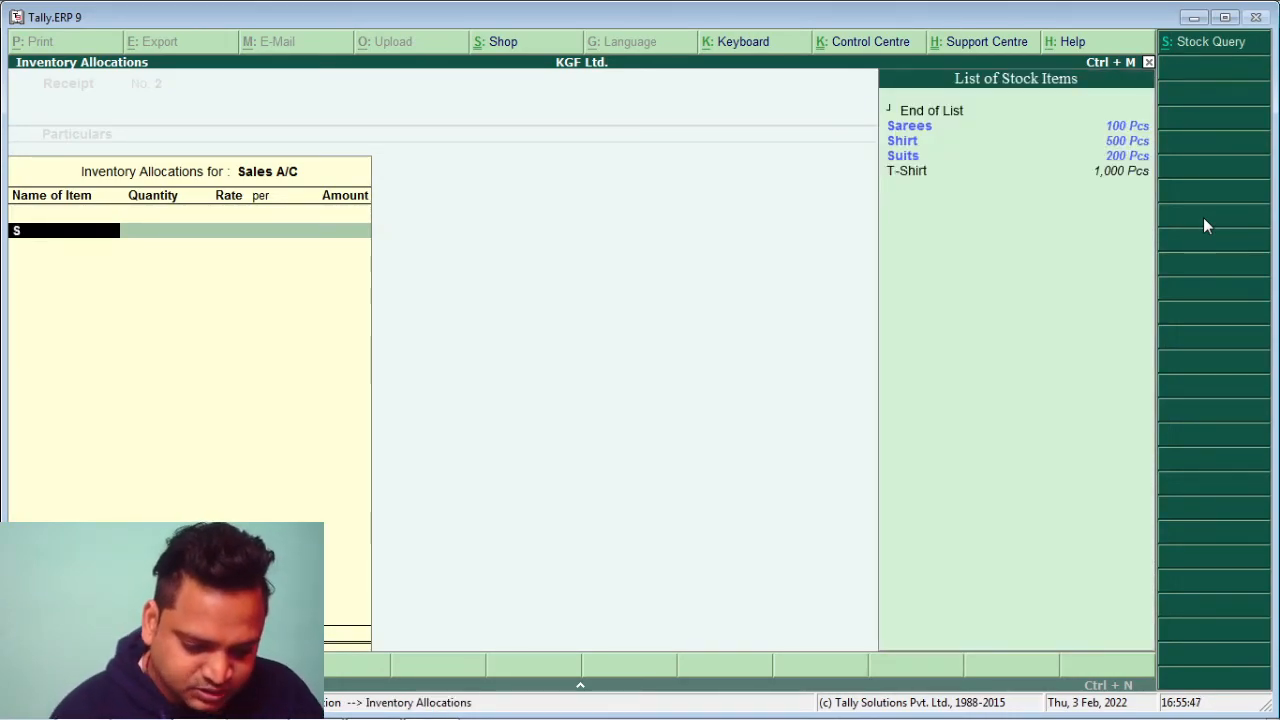
pyautogui.press('Down')
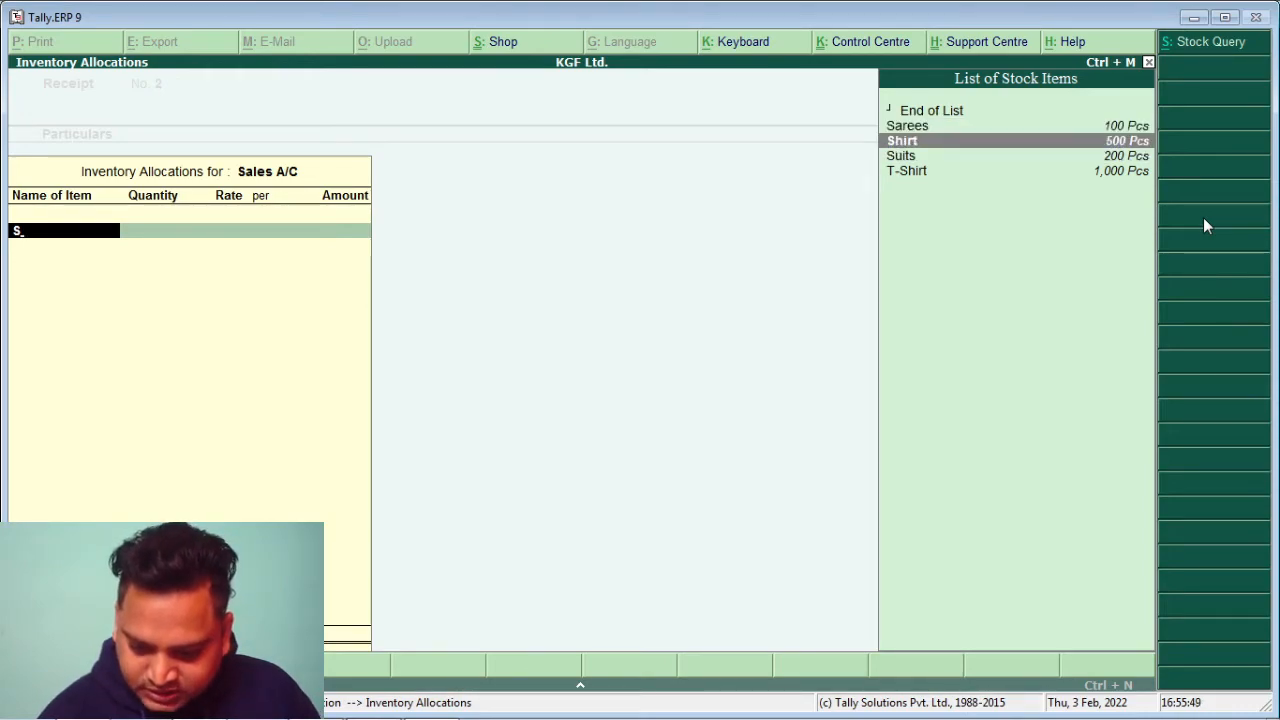
pyautogui.press('Return')
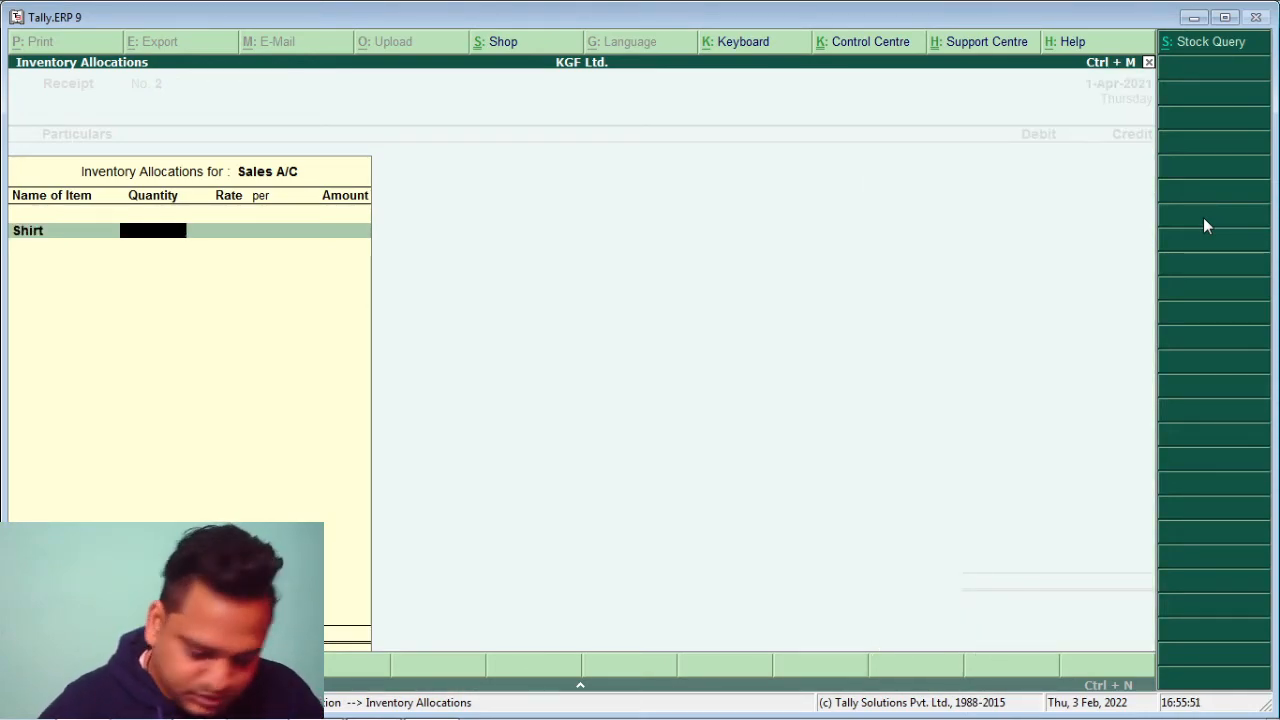
pyautogui.write('200')
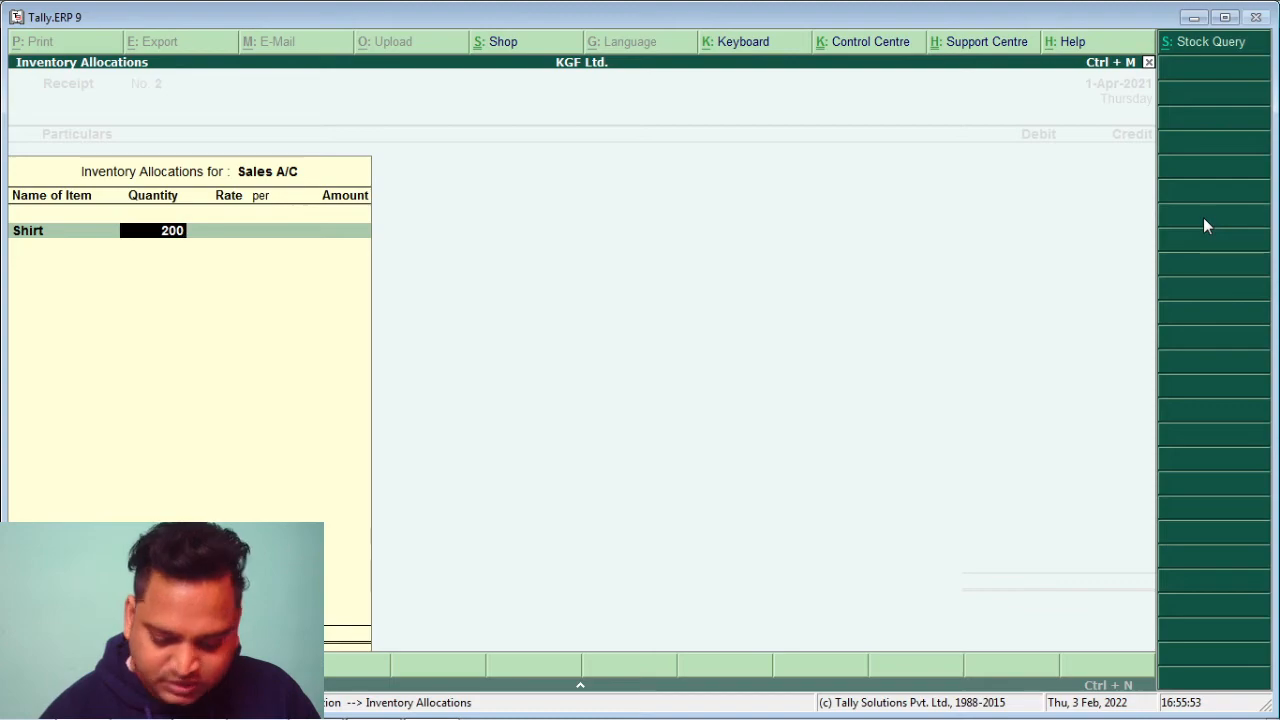
pyautogui.press('Return')
pyautogui.write('200')
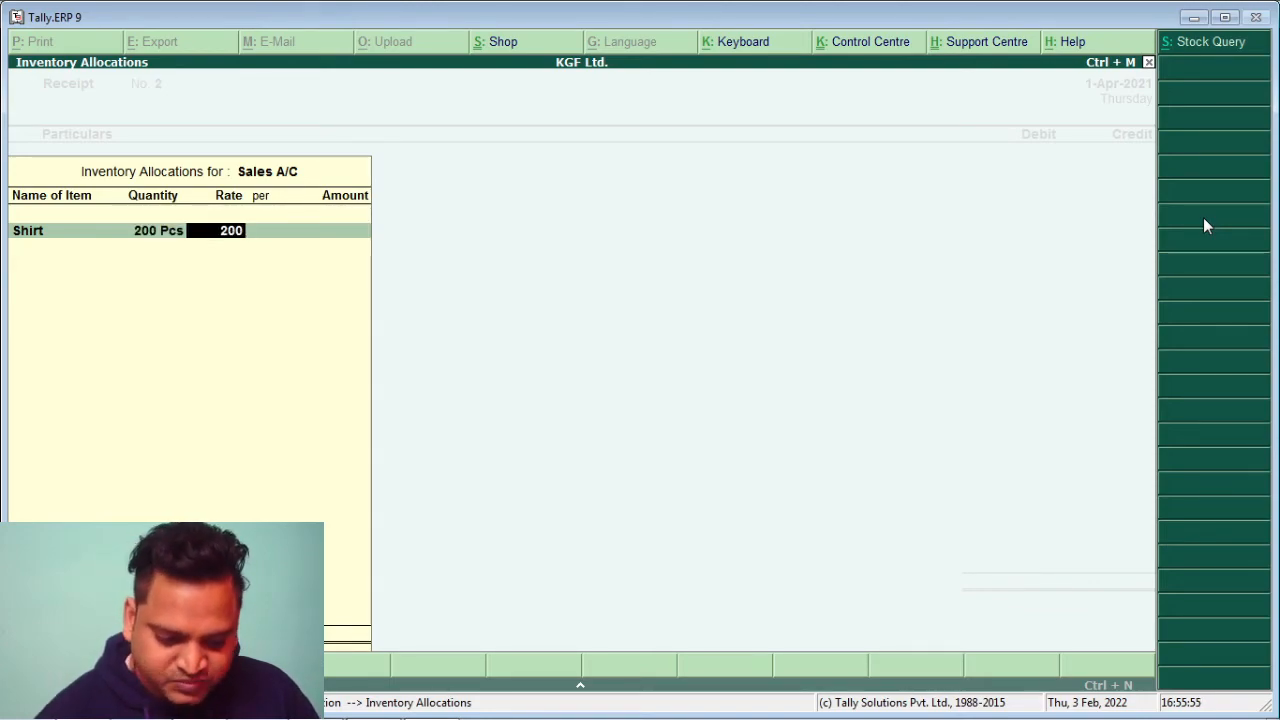
pyautogui.press('Return')
pyautogui.press('Return')
pyautogui.press('Return')
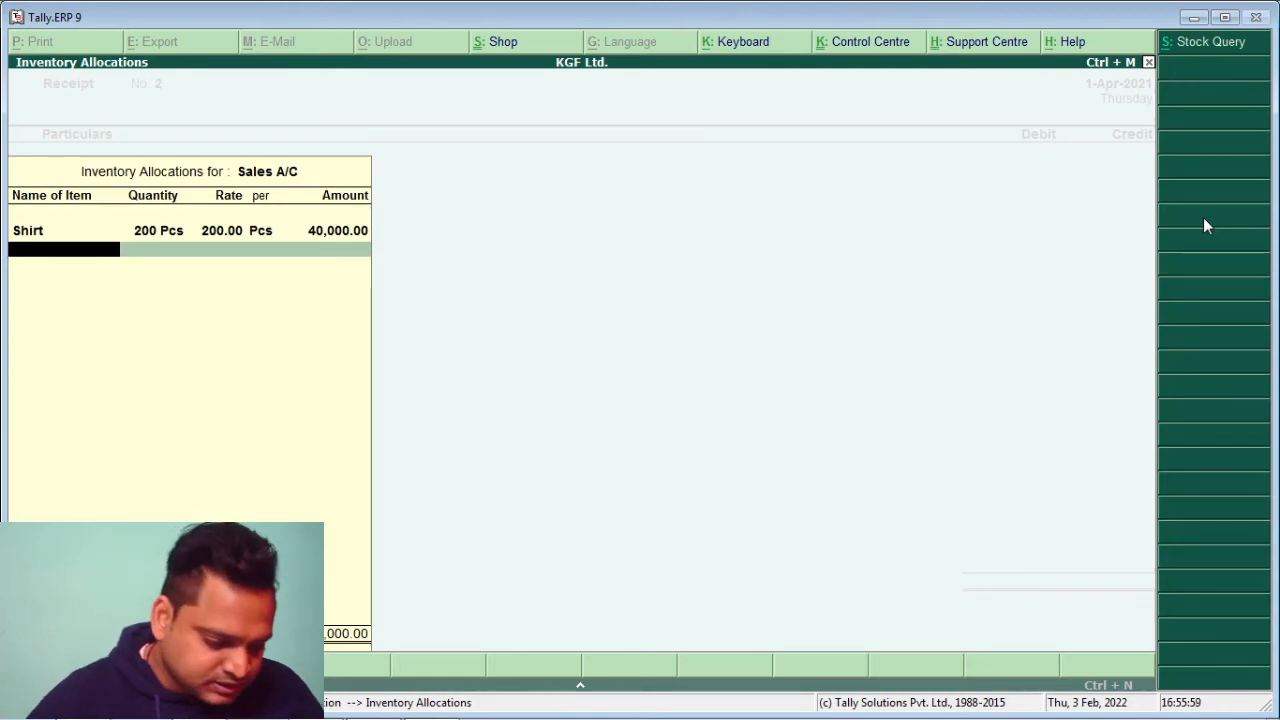
# Add T-Shirt, 500 at 100, and Sarees, 50 at 300
pyautogui.write('T')
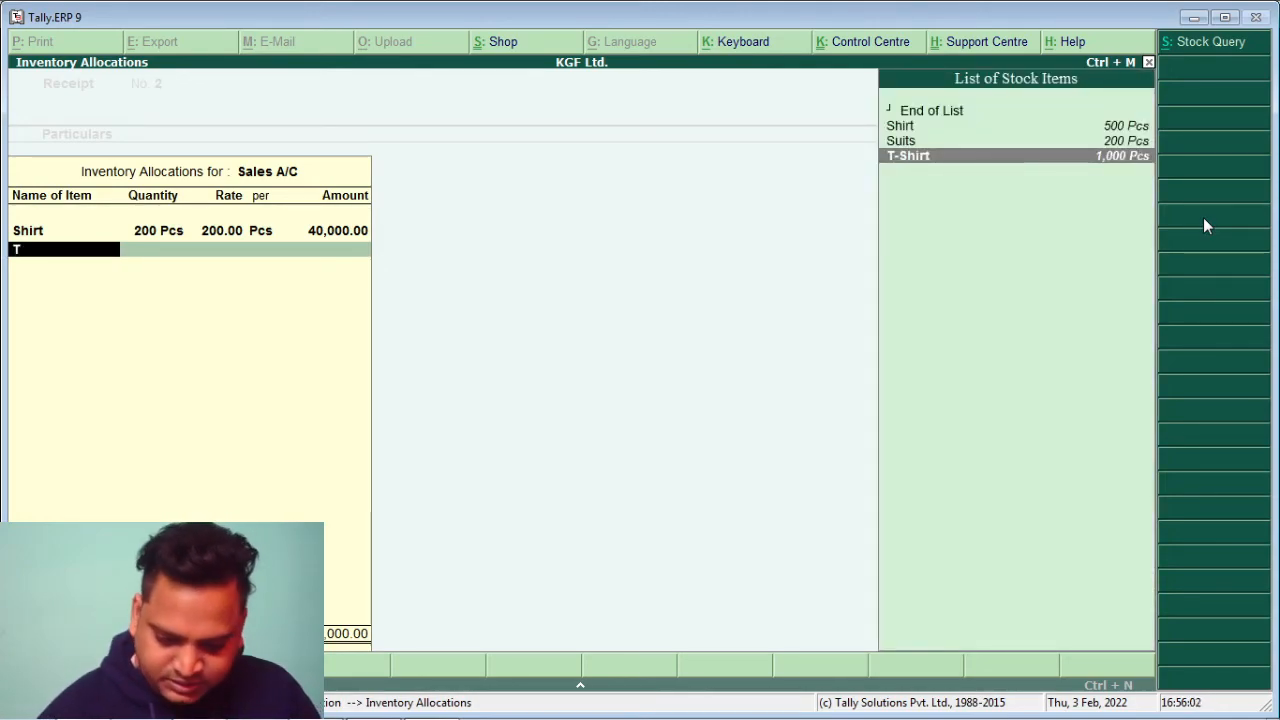
pyautogui.press('Return')
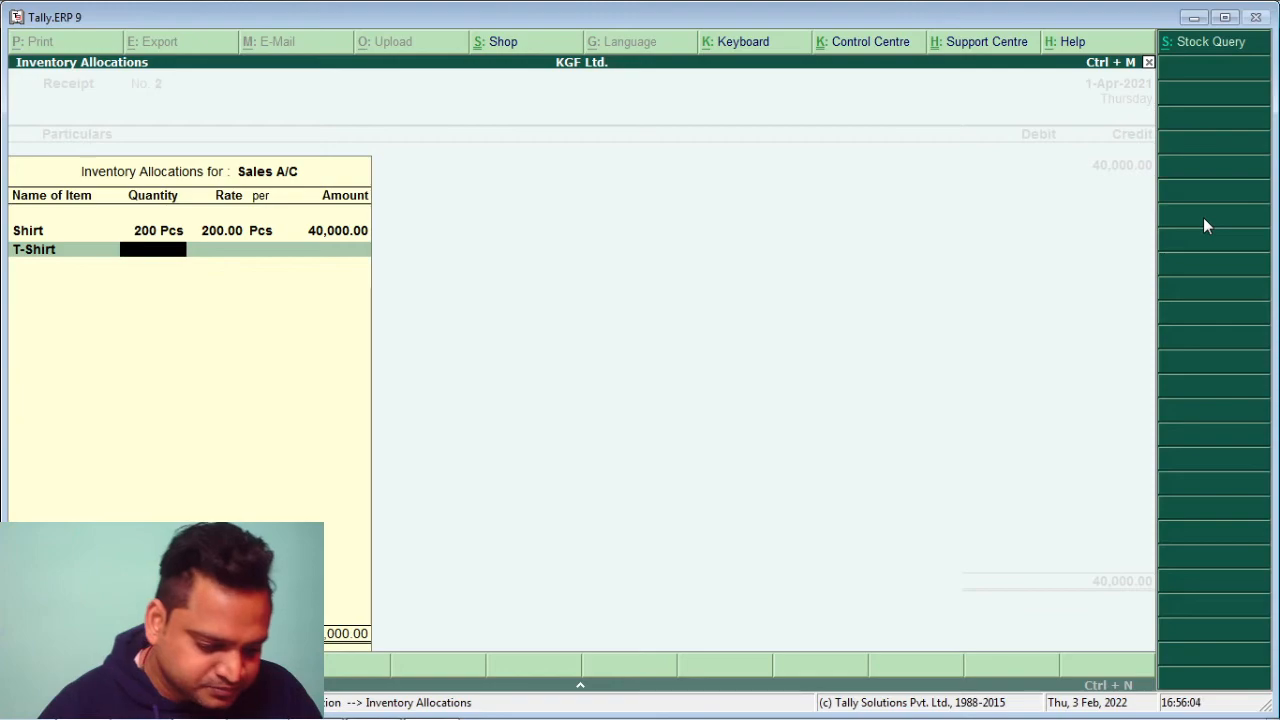
pyautogui.write('500')
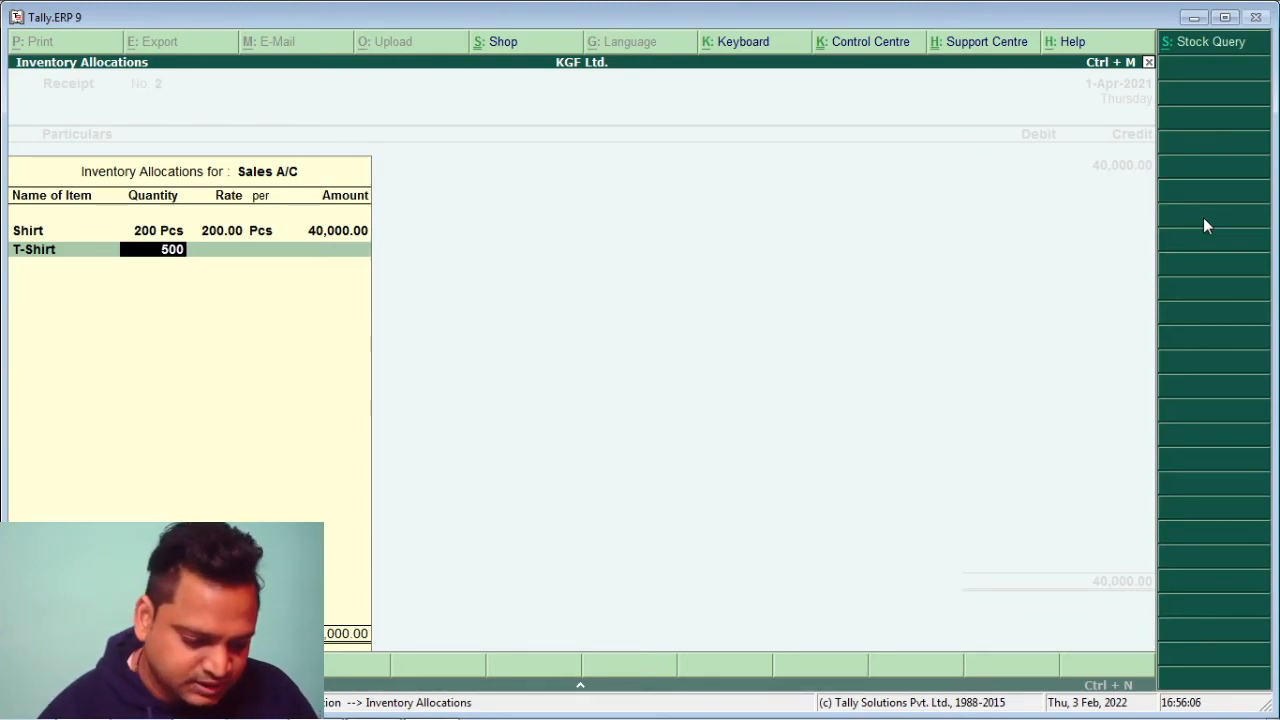
pyautogui.press('Return')
pyautogui.write('100')
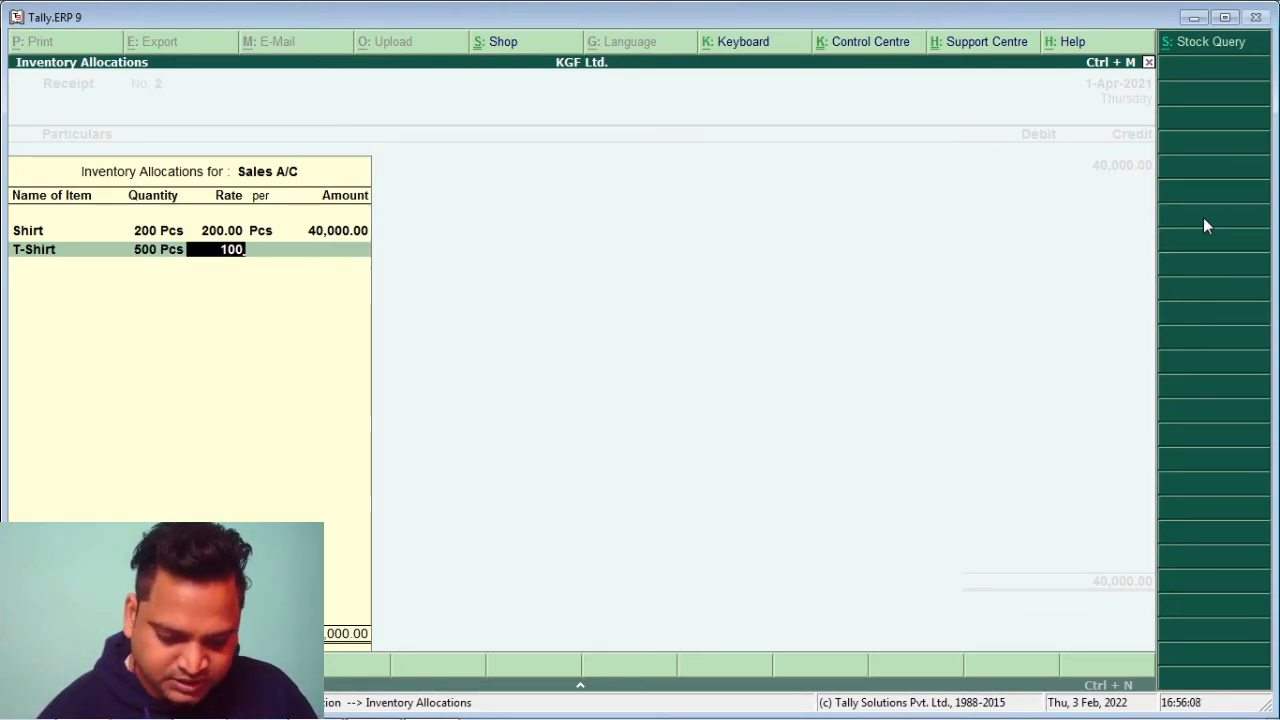
pyautogui.press('Return')
pyautogui.press('Return')
pyautogui.press('Return')
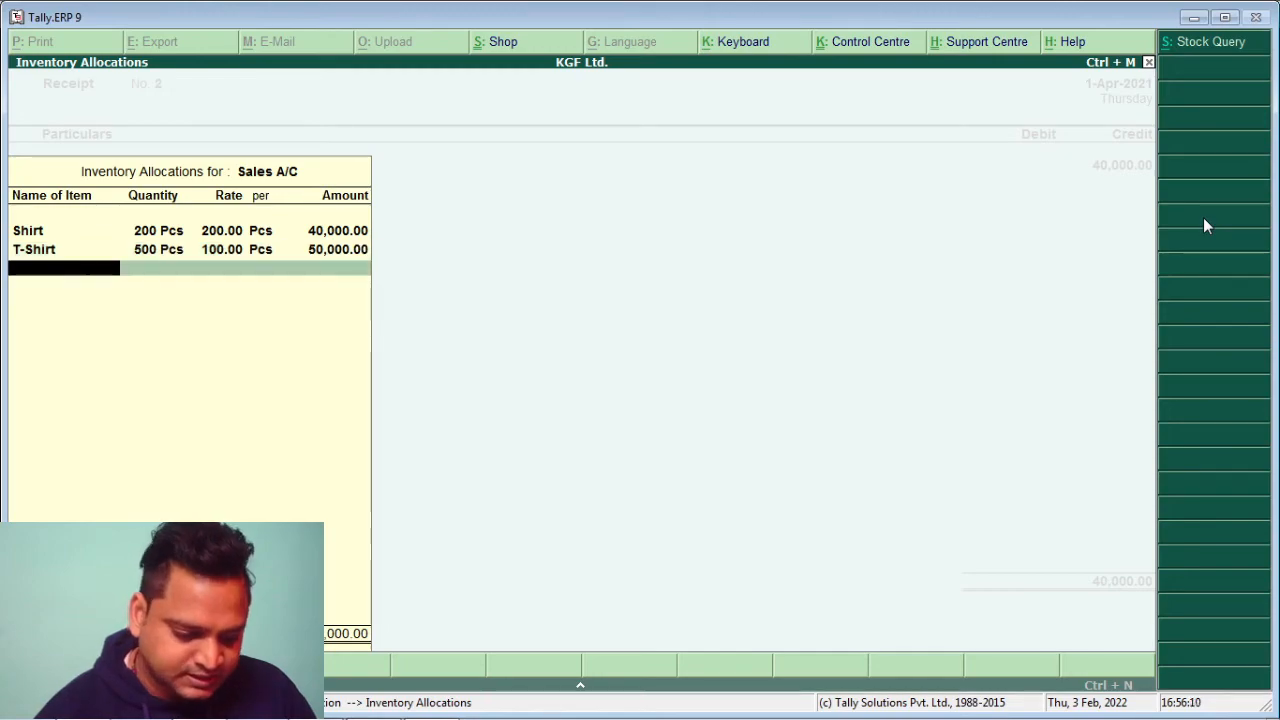
pyautogui.write('S')
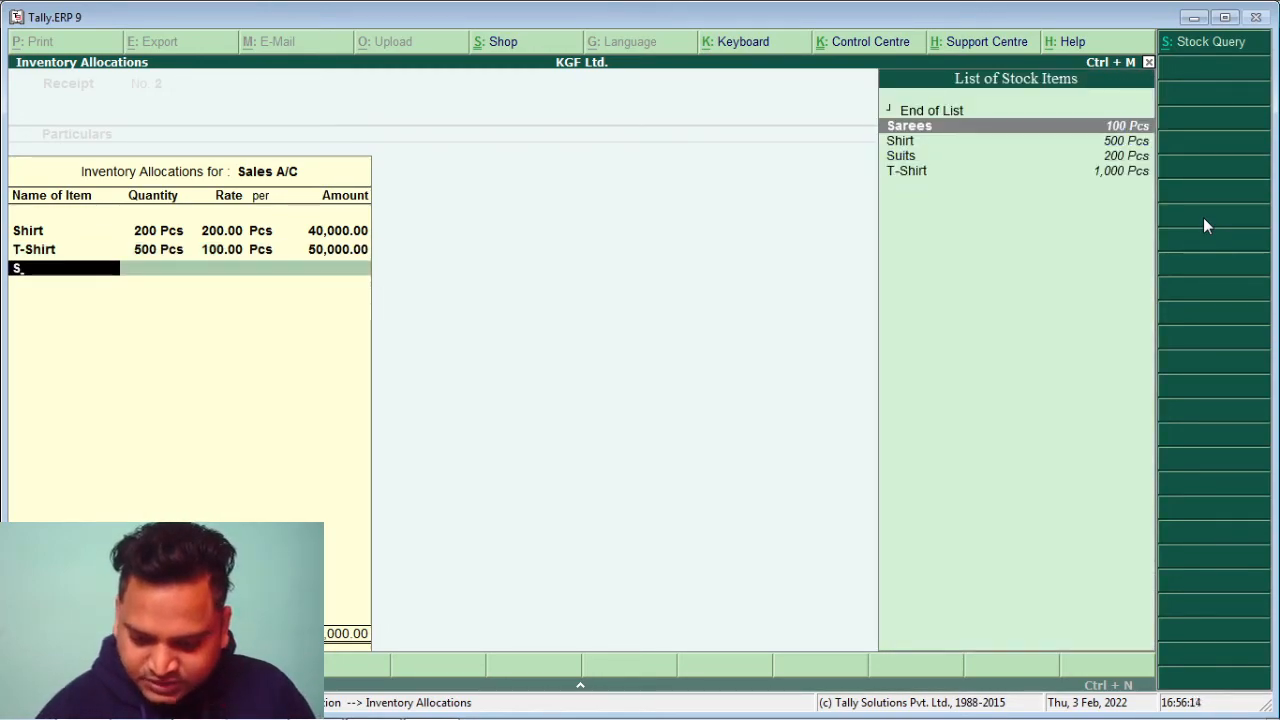
pyautogui.press('Return')
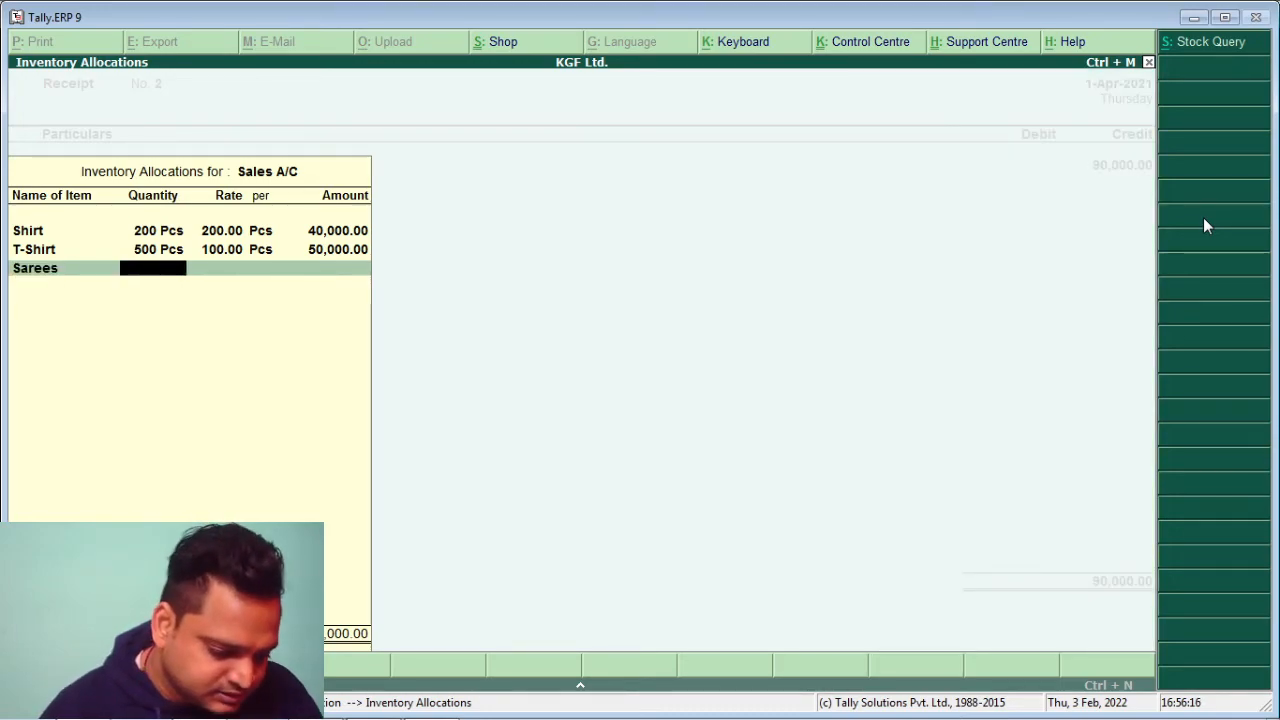
pyautogui.write('50')
pyautogui.press('Return')
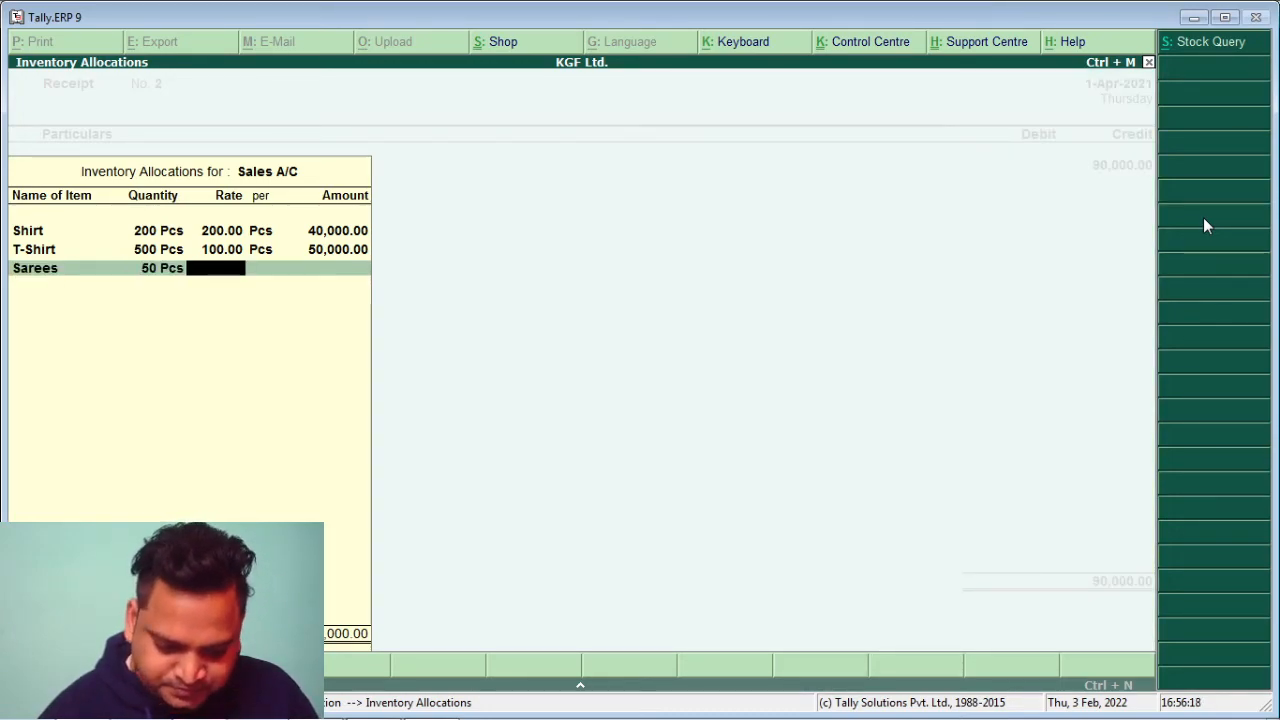
pyautogui.write('300')
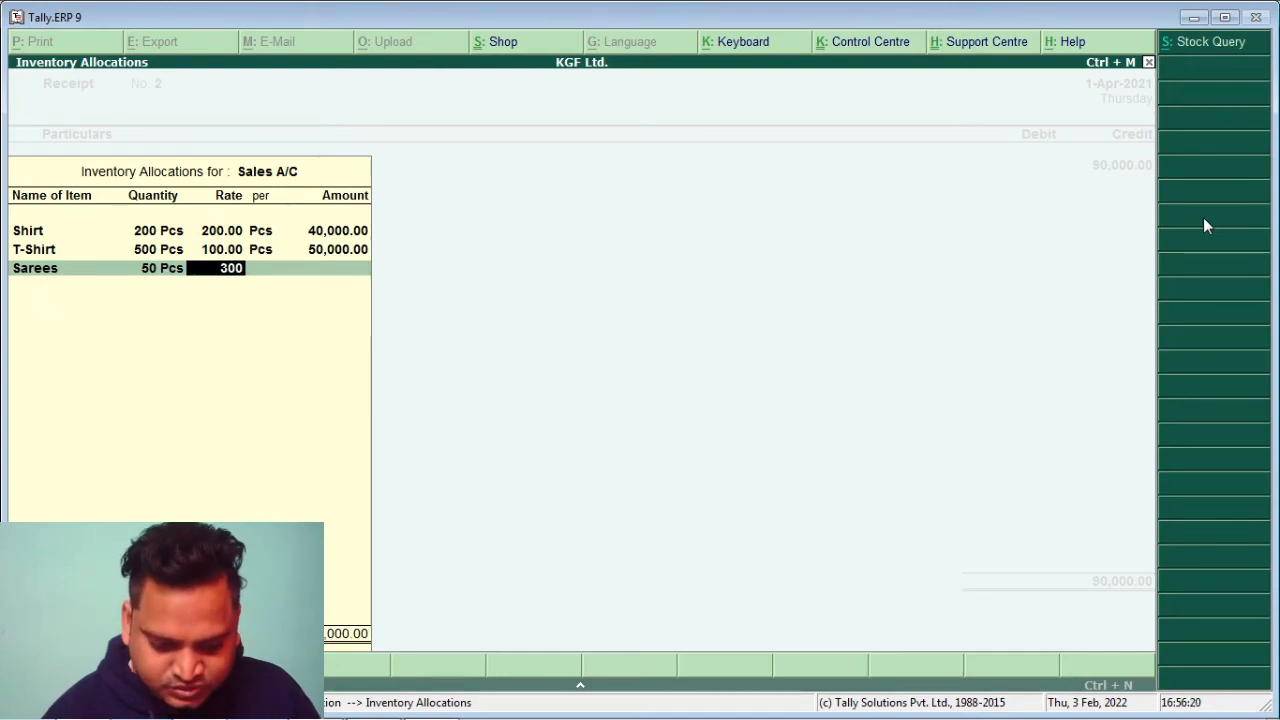
pyautogui.press('Return')
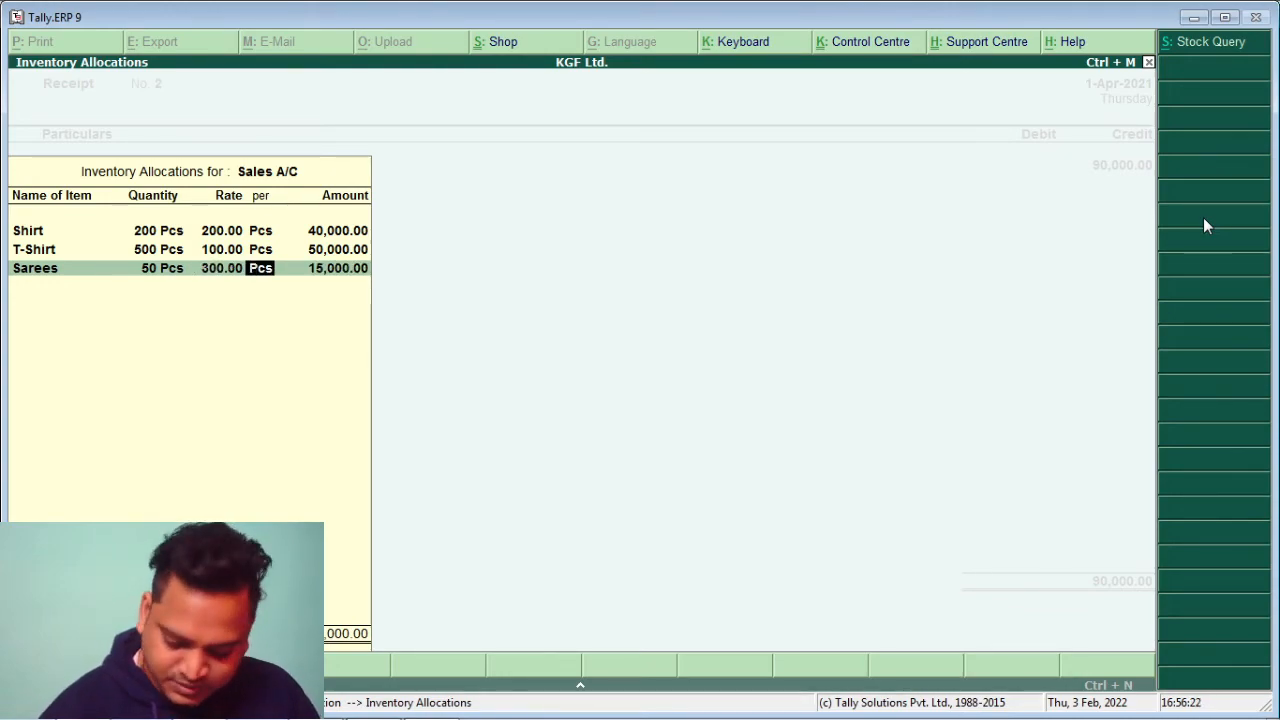
pyautogui.press('Return')
pyautogui.press('Return')
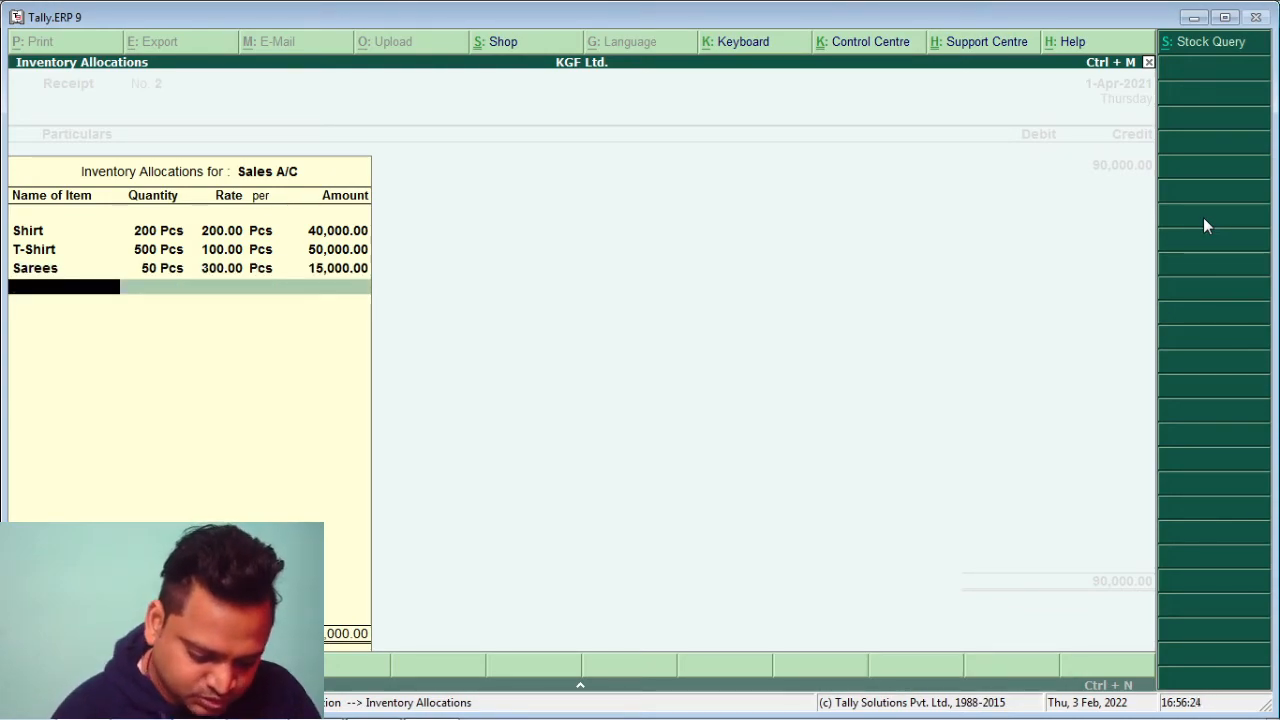
# Add Suits, 100 at 250, and finish the item allocations
pyautogui.write('S')
pyautogui.press('Down')
pyautogui.press('Down')
pyautogui.press('Down')
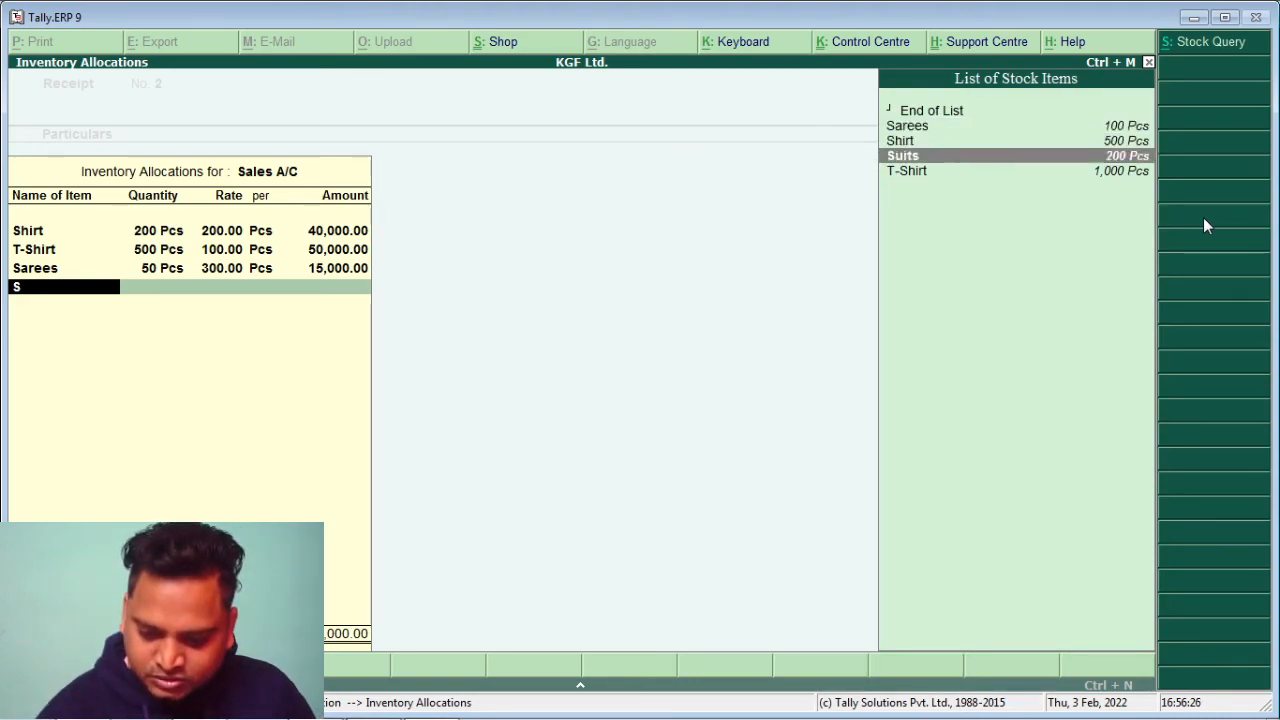
pyautogui.press('Return')
pyautogui.write('100')
pyautogui.press('Return')
pyautogui.write('250')
pyautogui.press('Return')
pyautogui.press('Return')
pyautogui.press('Return')
pyautogui.press('Return')
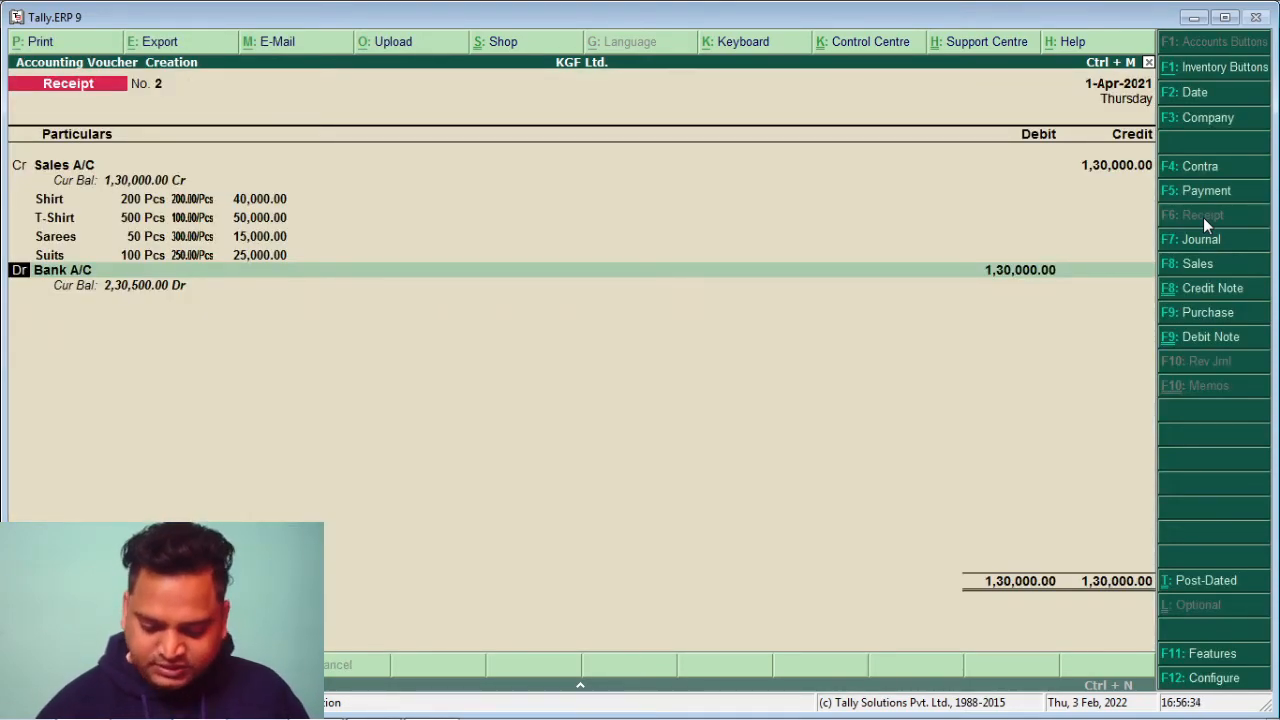
# Change the 1,30,000.00 debit from Bank A/C to Cheque-in-Hand and save Receipt No. 2
pyautogui.press('Return')
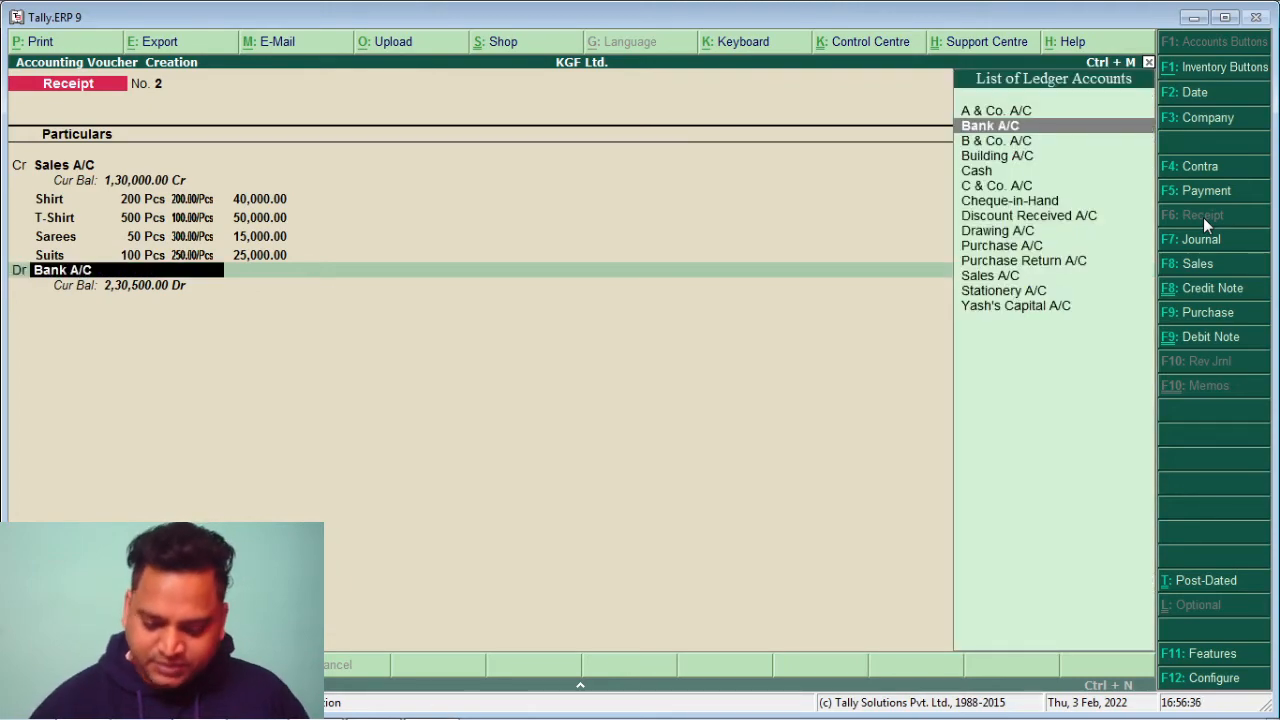
pyautogui.press('Down')
pyautogui.press('Down')
pyautogui.press('Down')
pyautogui.press('Down')
pyautogui.press('Down')
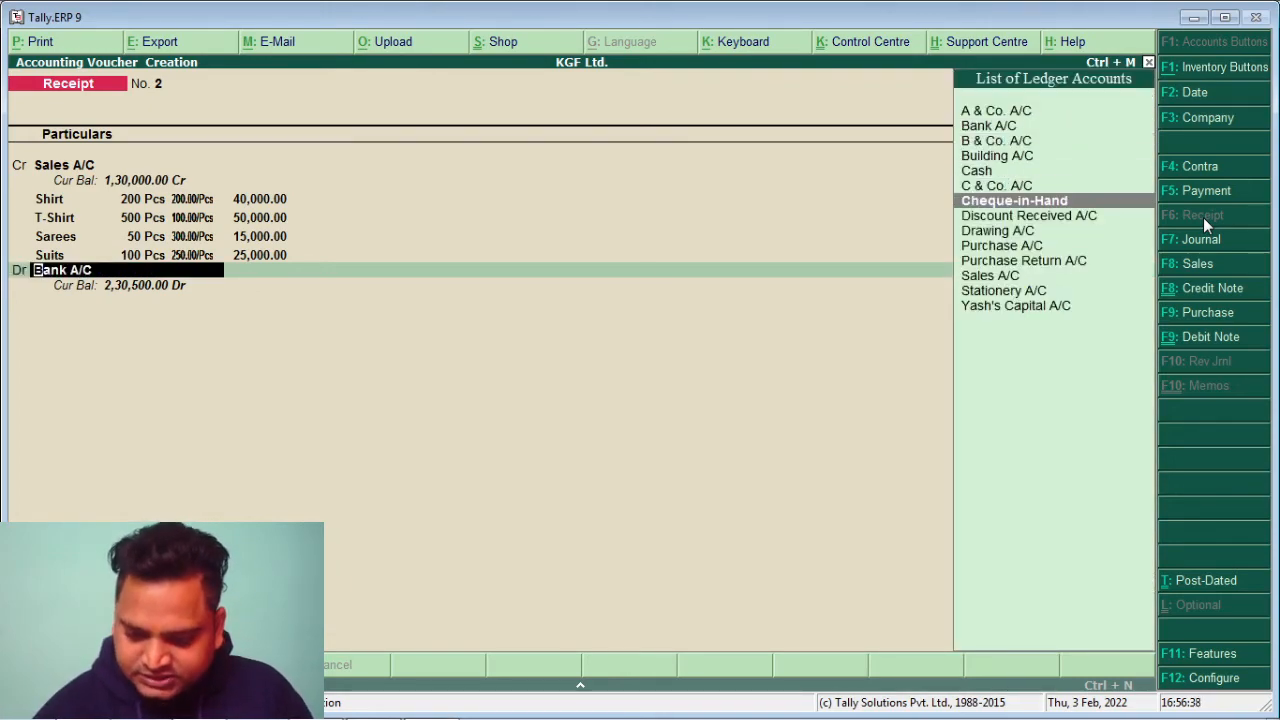
pyautogui.press('Return')
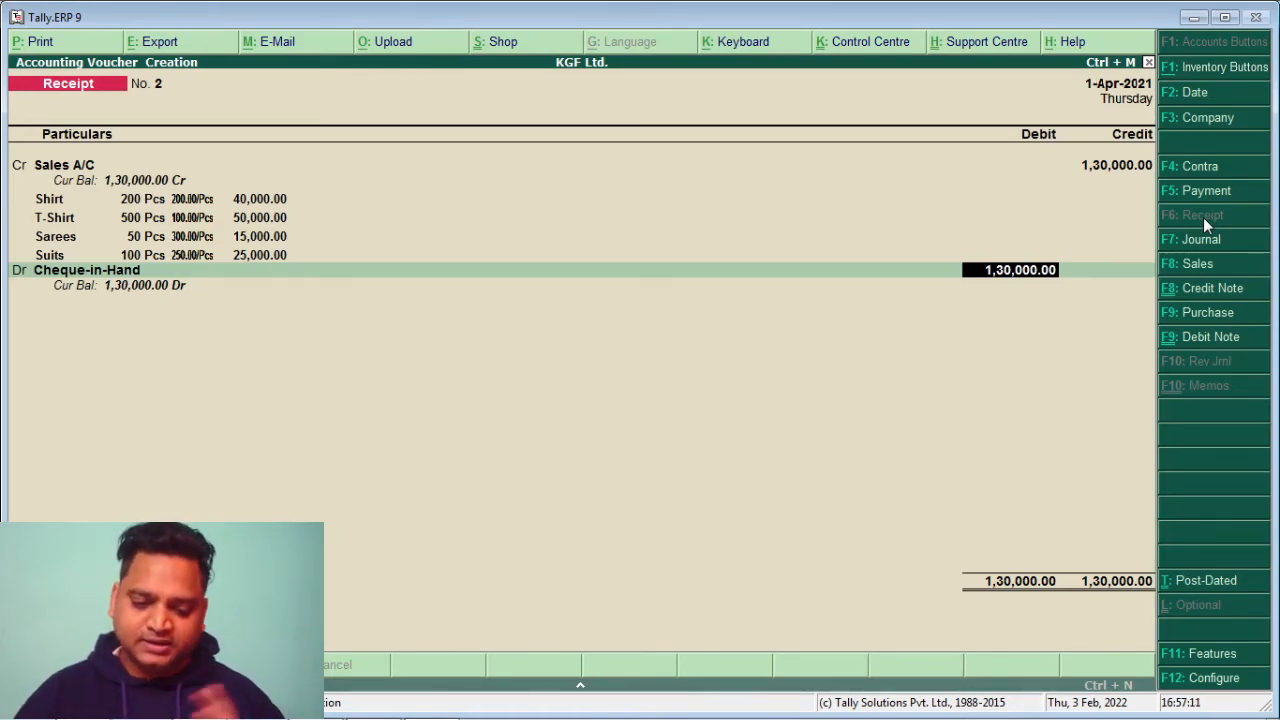
pyautogui.press('Return')
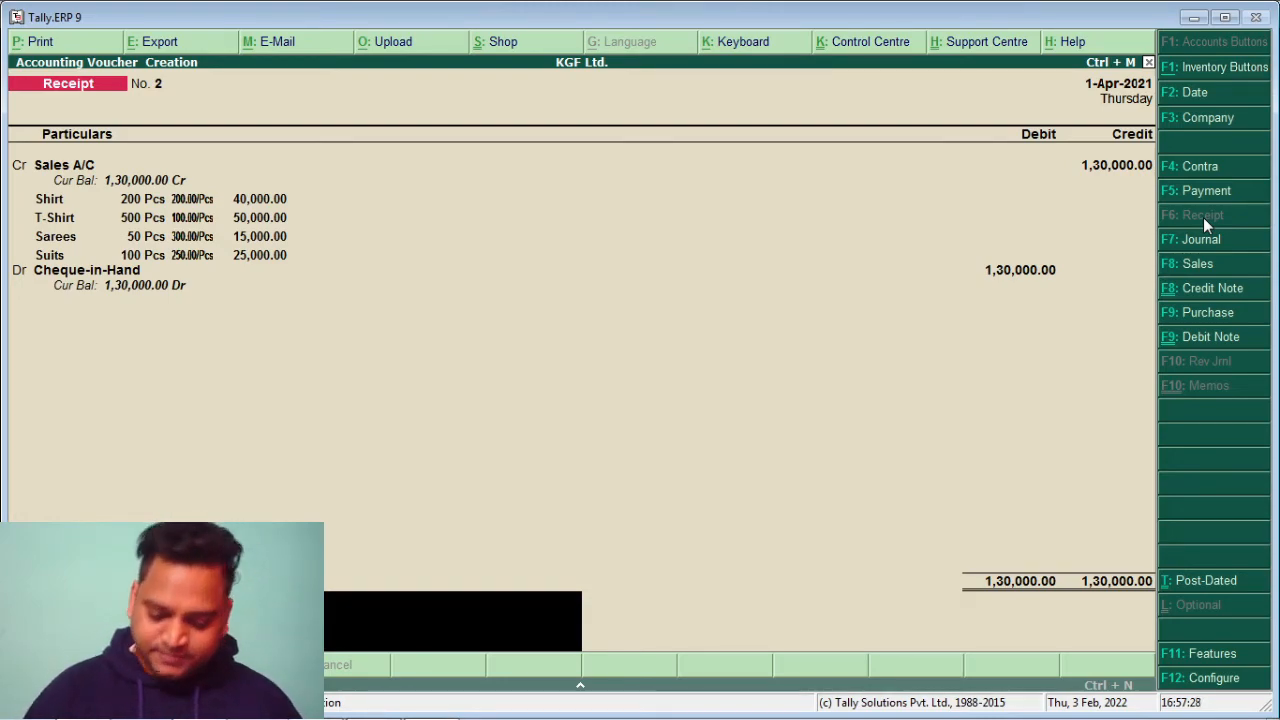
pyautogui.press('Return')
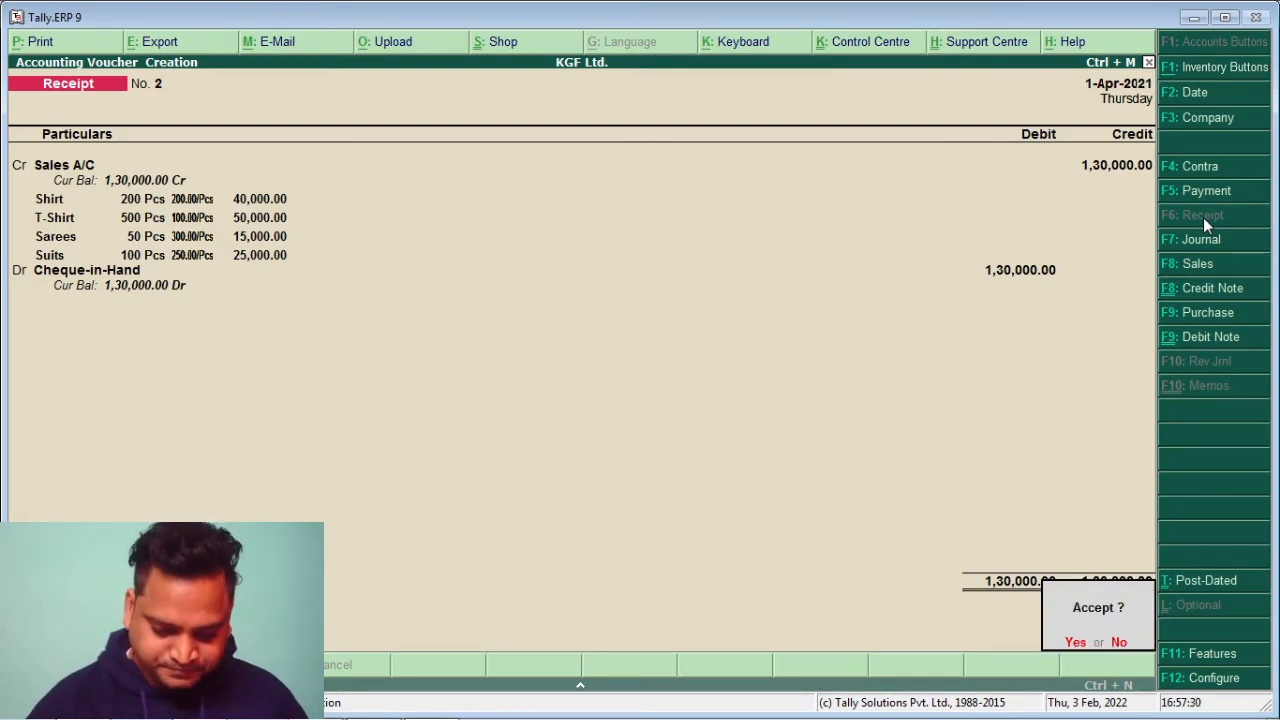
pyautogui.press('Return')
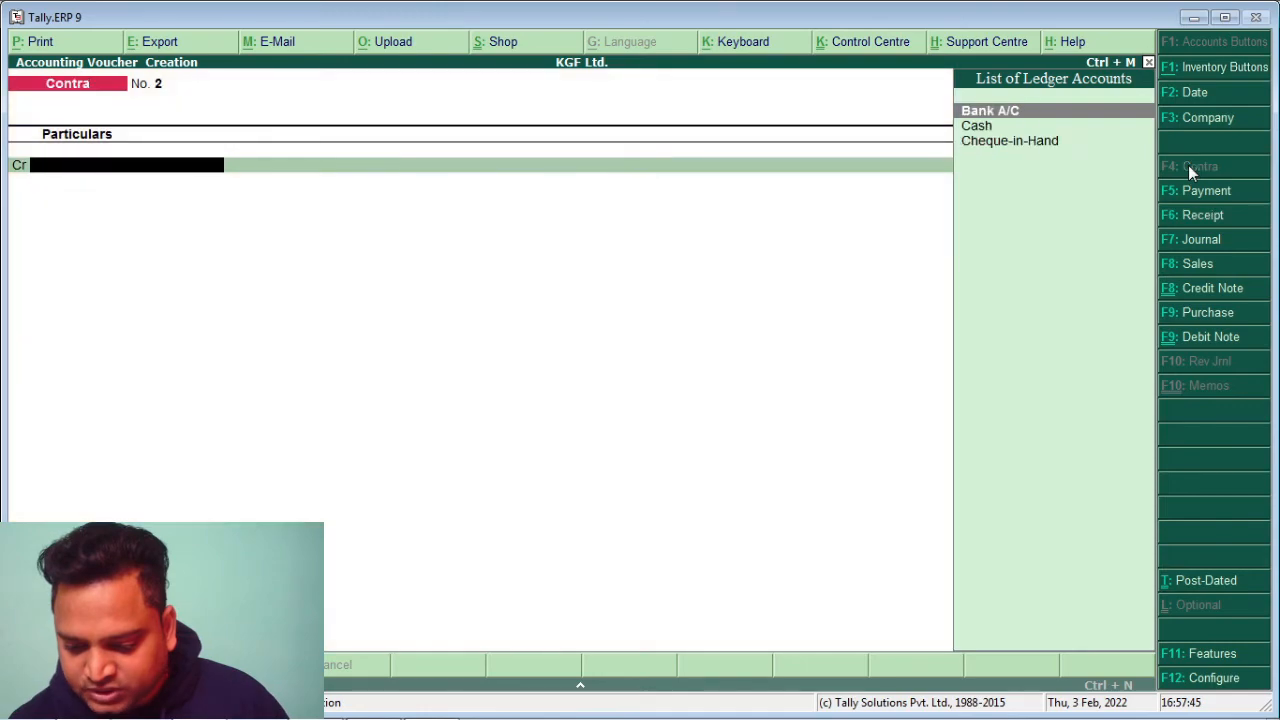
# Start a Contra voucher crediting Cheque-in-Hand with 1,00,000.00
pyautogui.click(1190, 168)
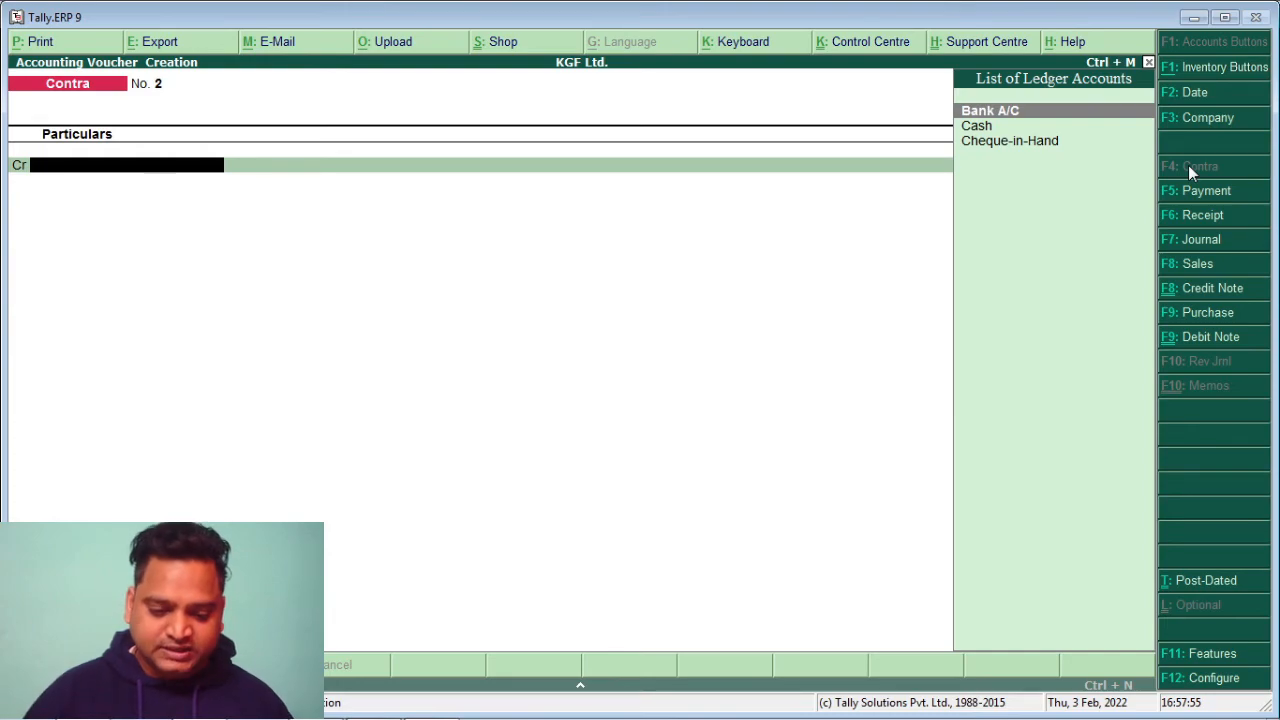
pyautogui.press('Down')
pyautogui.press('Down')
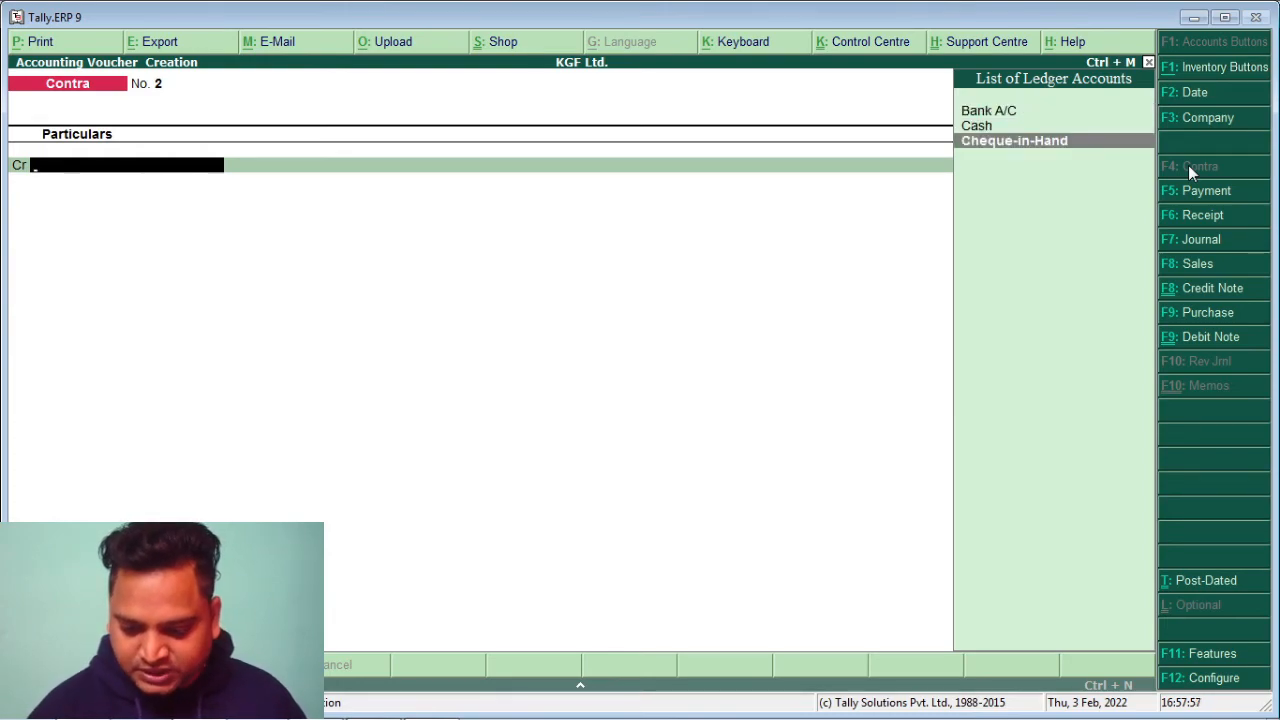
pyautogui.press('Return')
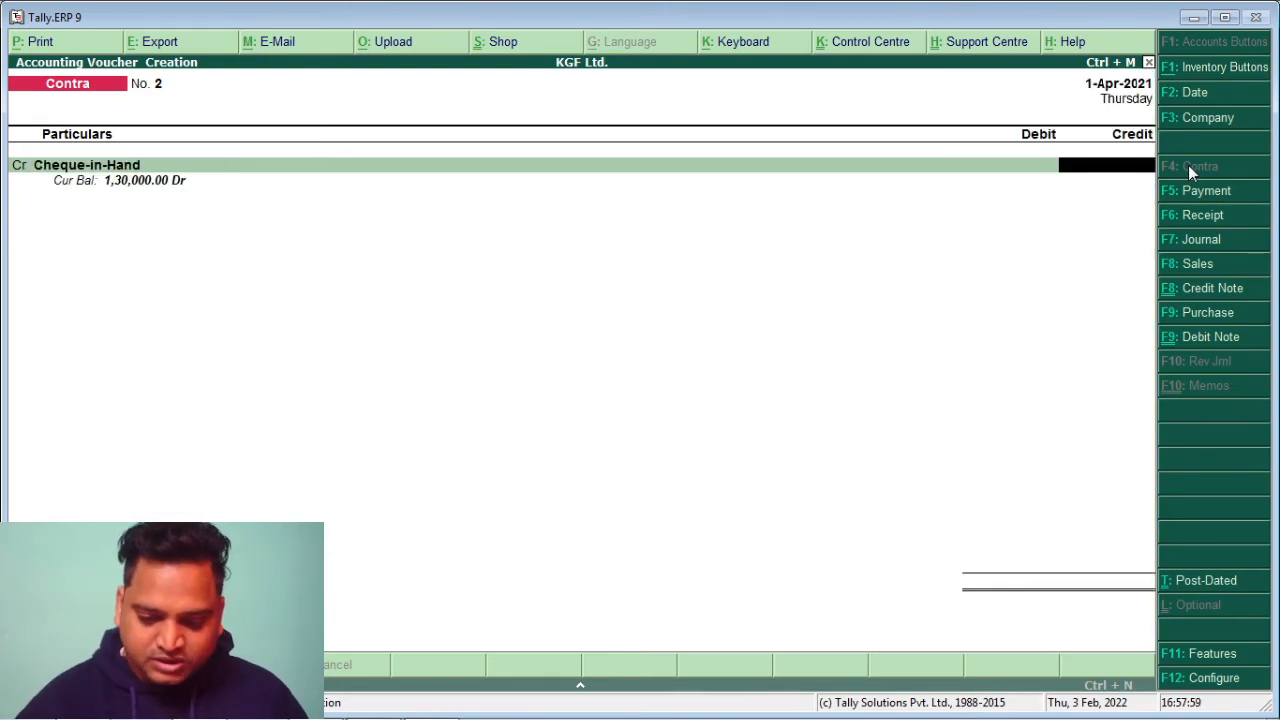
pyautogui.write('100000')
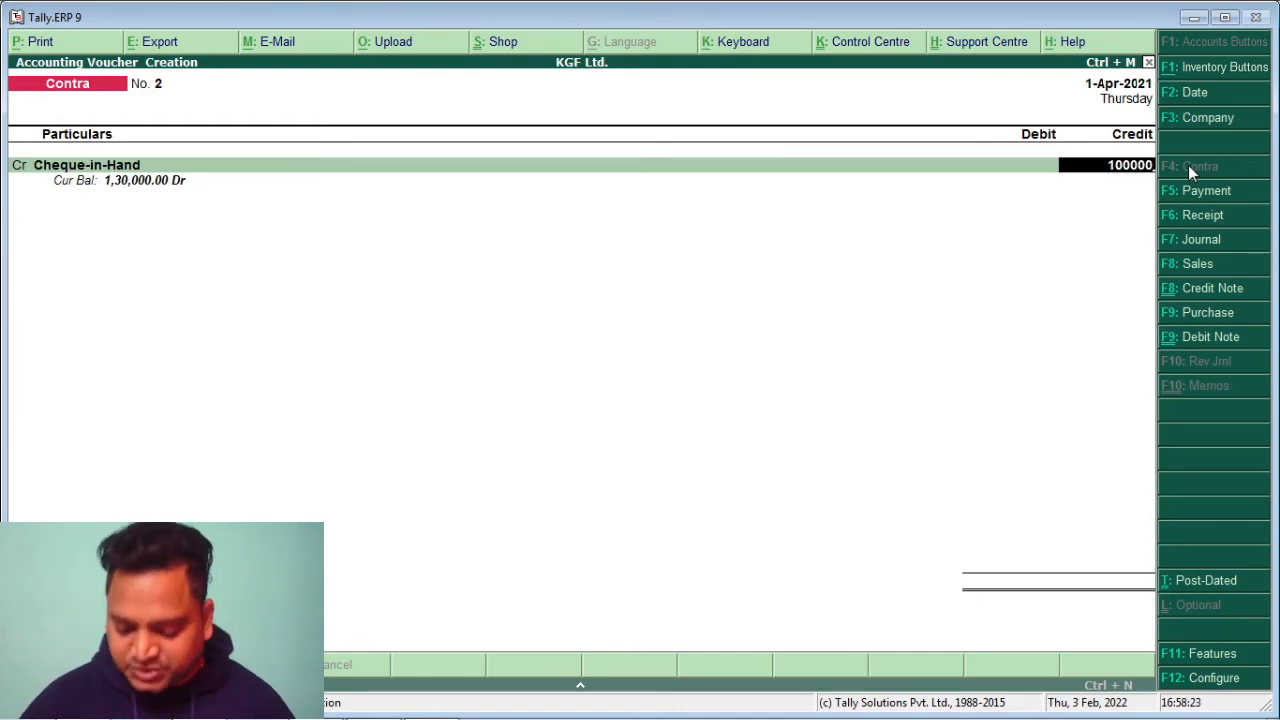
pyautogui.press('Return')
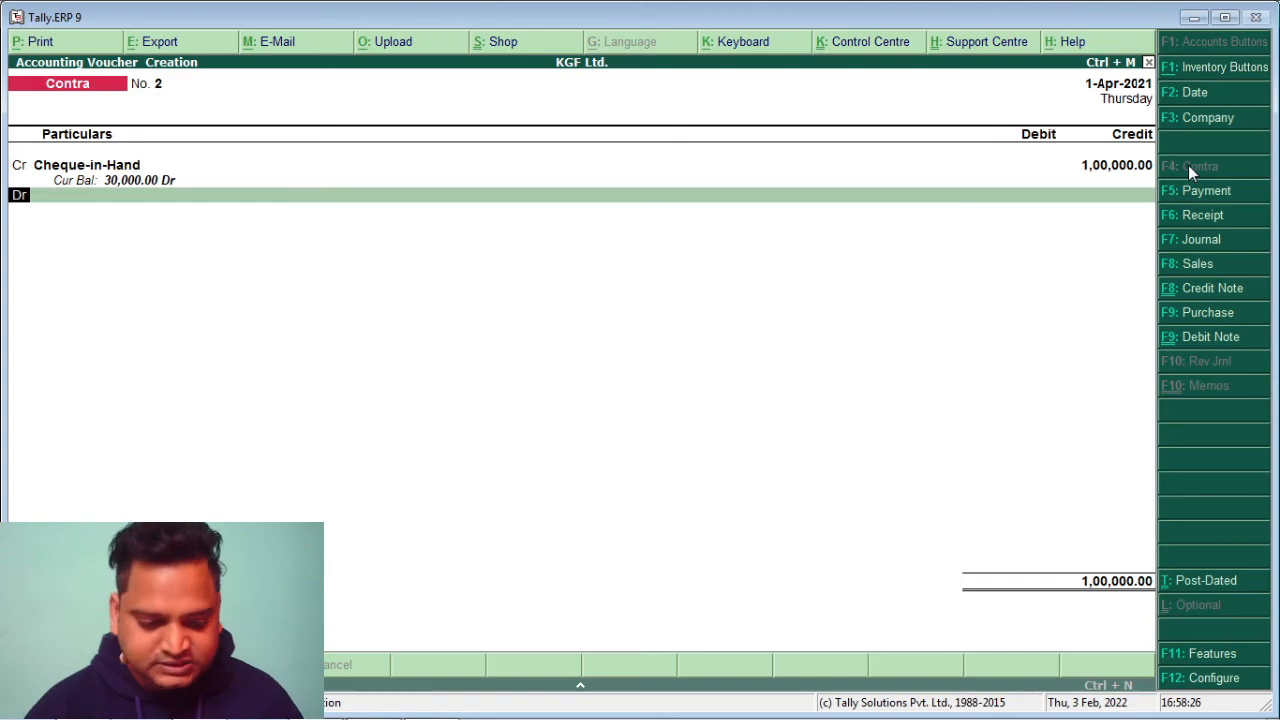
pyautogui.press('Return')
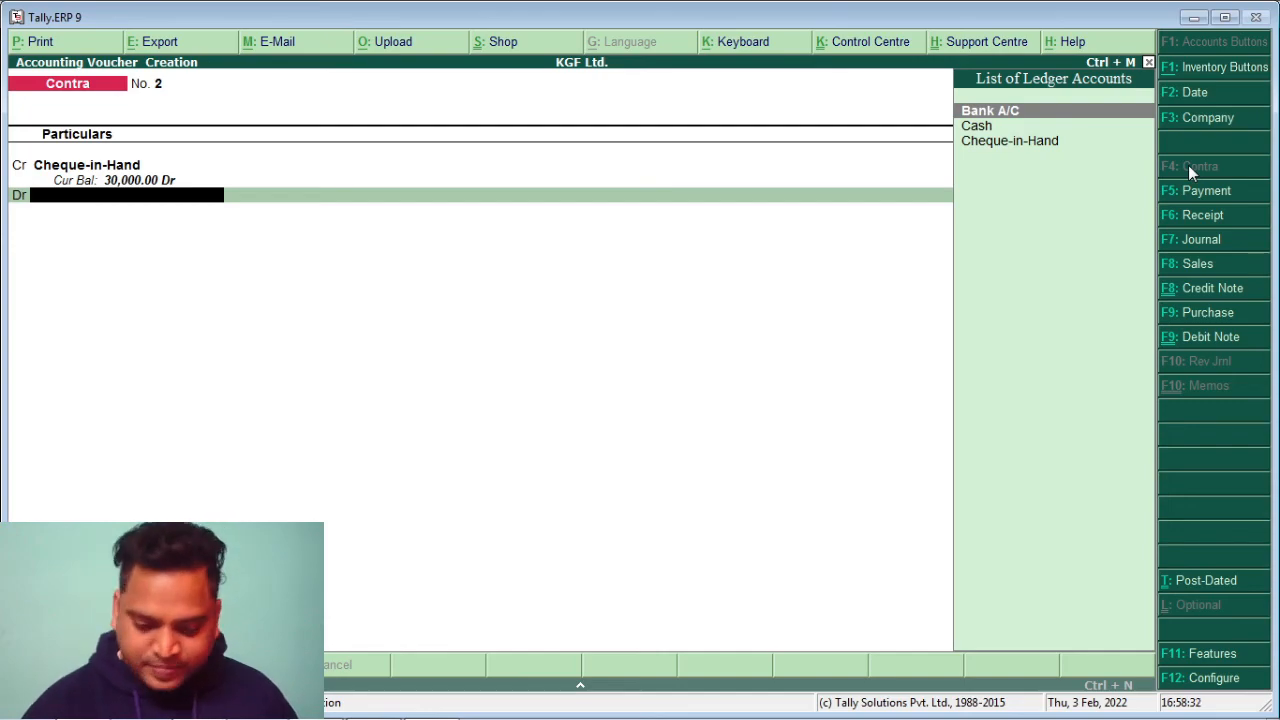
# Debit Bank A/C with 1,00,000.00, skip cash denominations and save Contra No. 2
pyautogui.press('Return')
pyautogui.press('Return')
pyautogui.press('Return')
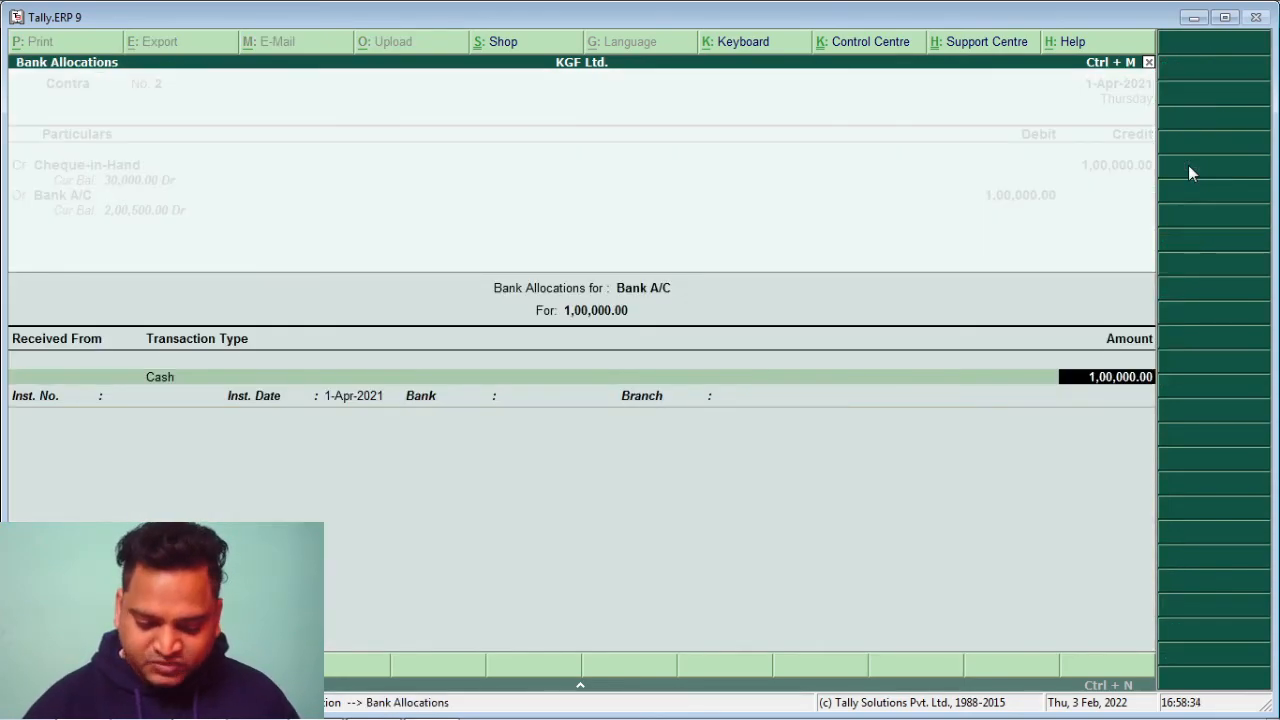
pyautogui.press('Return')
pyautogui.press('Return')
pyautogui.press('Return')
pyautogui.press('Return')
pyautogui.press('Return')
pyautogui.press('Return')
pyautogui.press('Return')
pyautogui.press('Return')
pyautogui.press('Return')
pyautogui.press('Return')
pyautogui.press('Return')
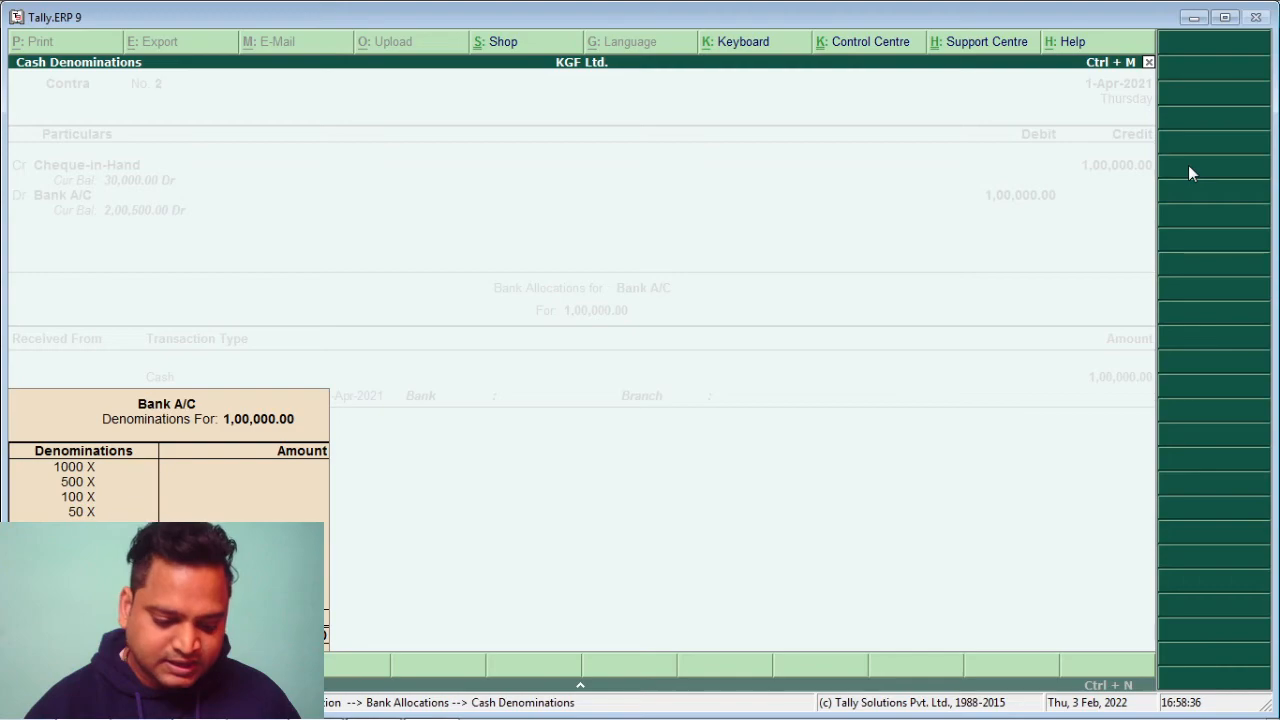
pyautogui.press('Return')
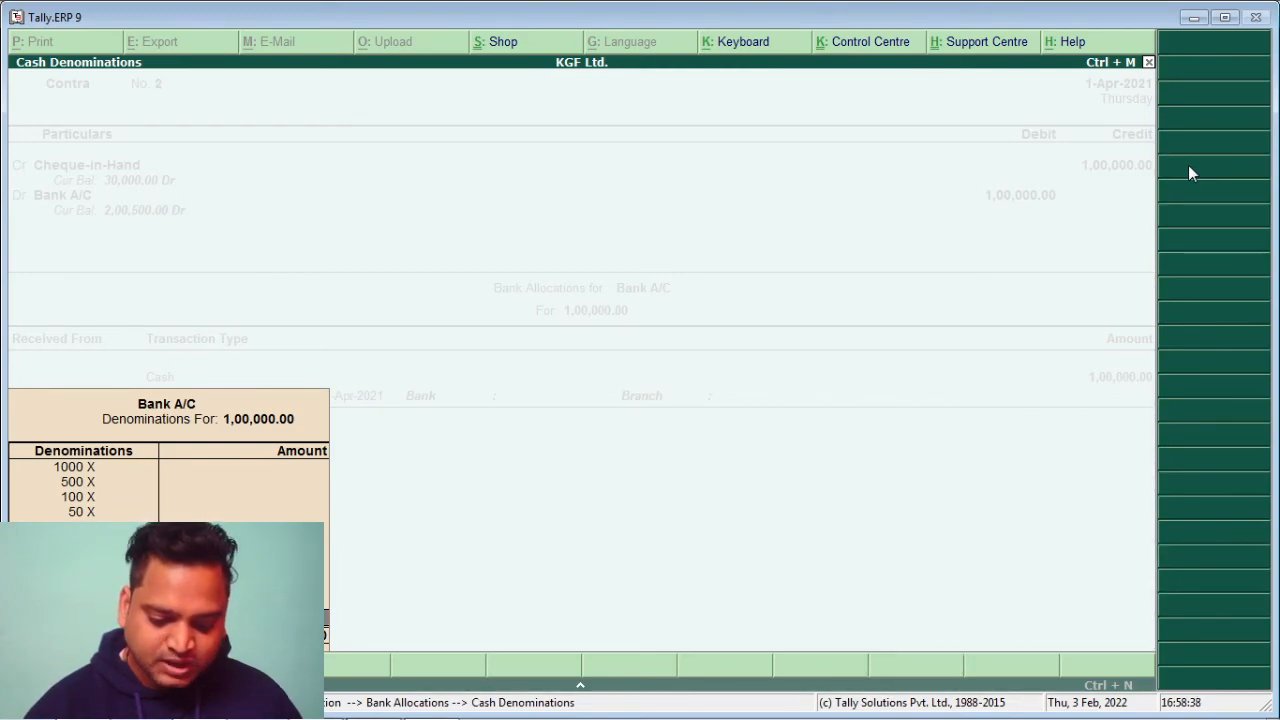
pyautogui.press('Return')
pyautogui.press('Return')
pyautogui.press('Return')
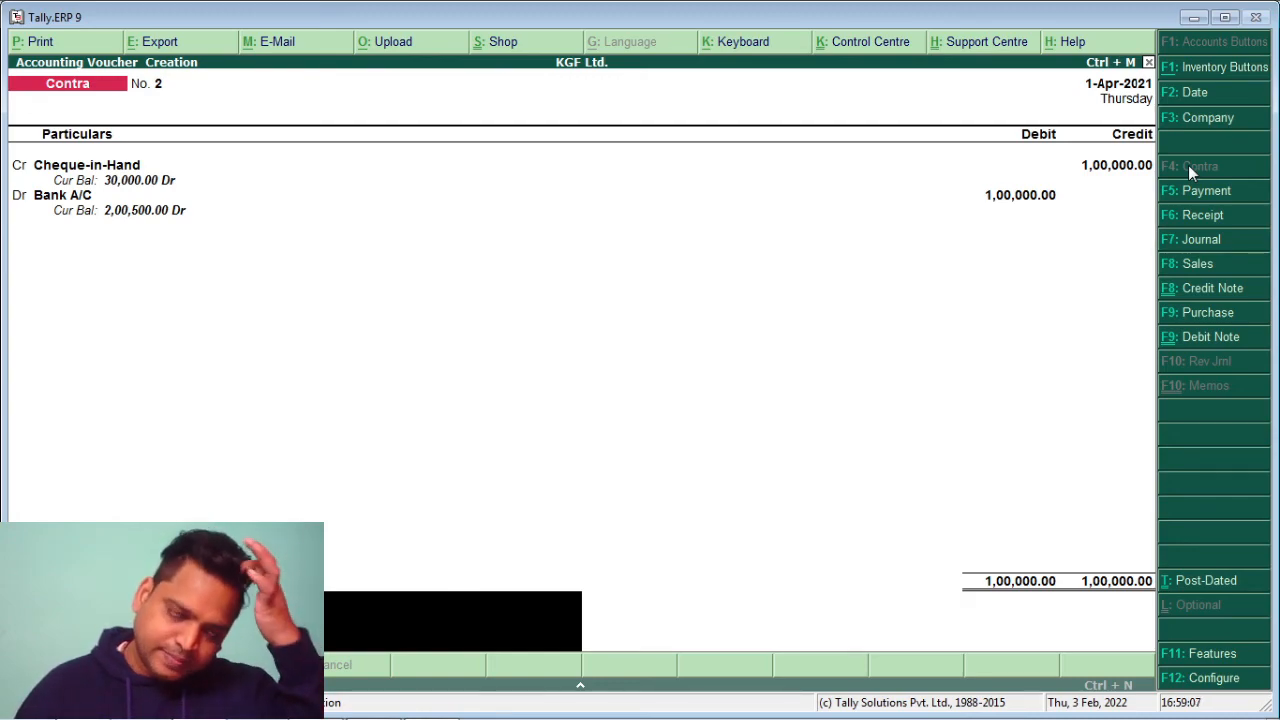
pyautogui.press('Return')
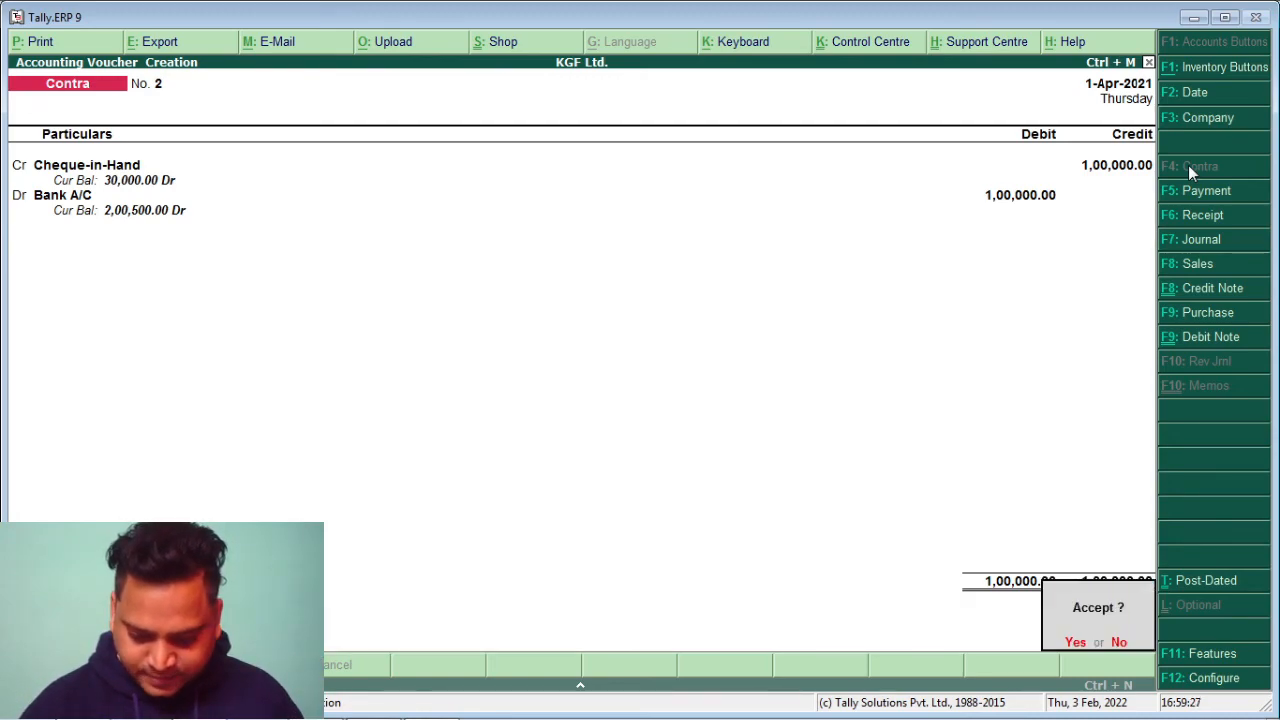
pyautogui.press('Return')
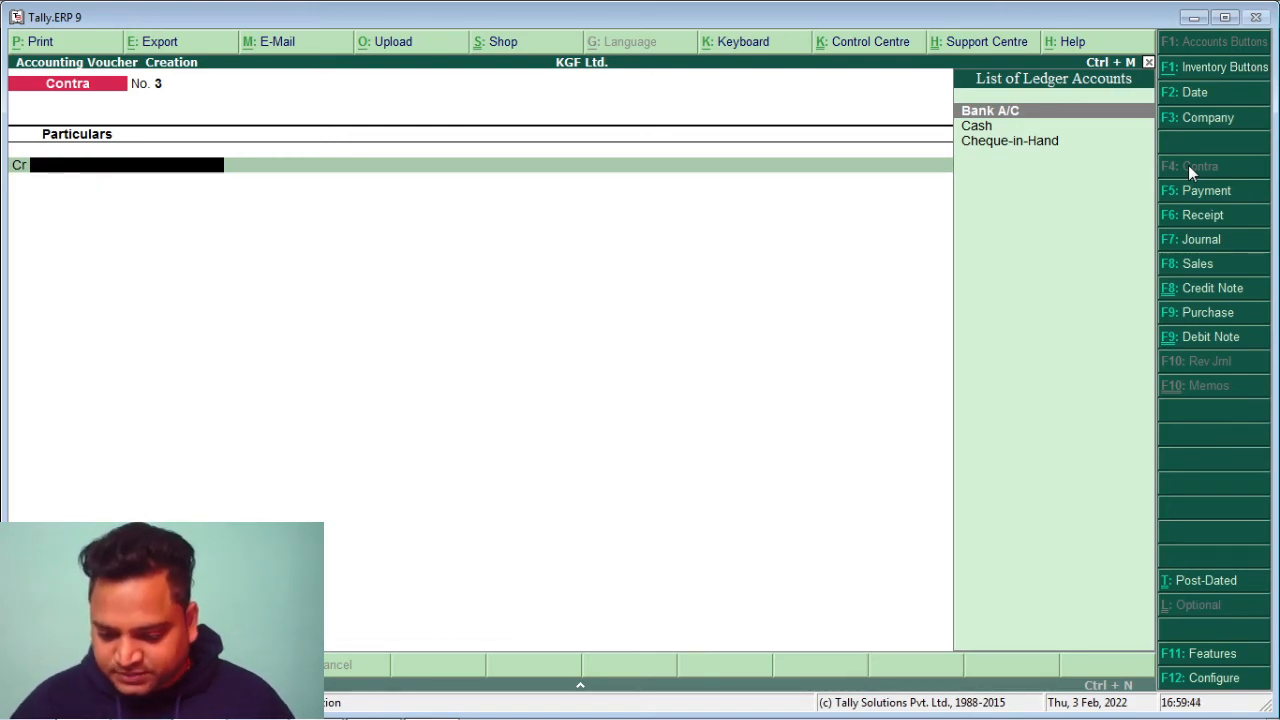
# Start a debit note debiting A & Co. A/C 5,000.00 on account
pyautogui.click(1211, 338)
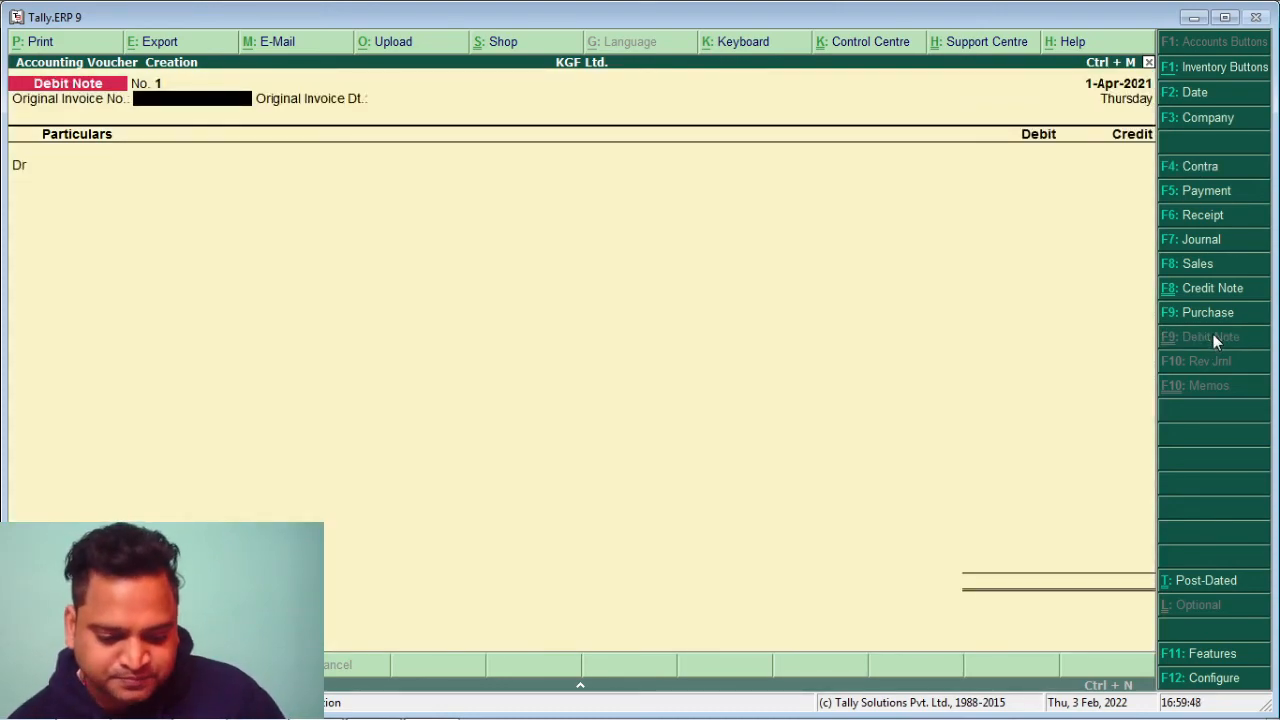
pyautogui.press('Return')
pyautogui.press('Return')
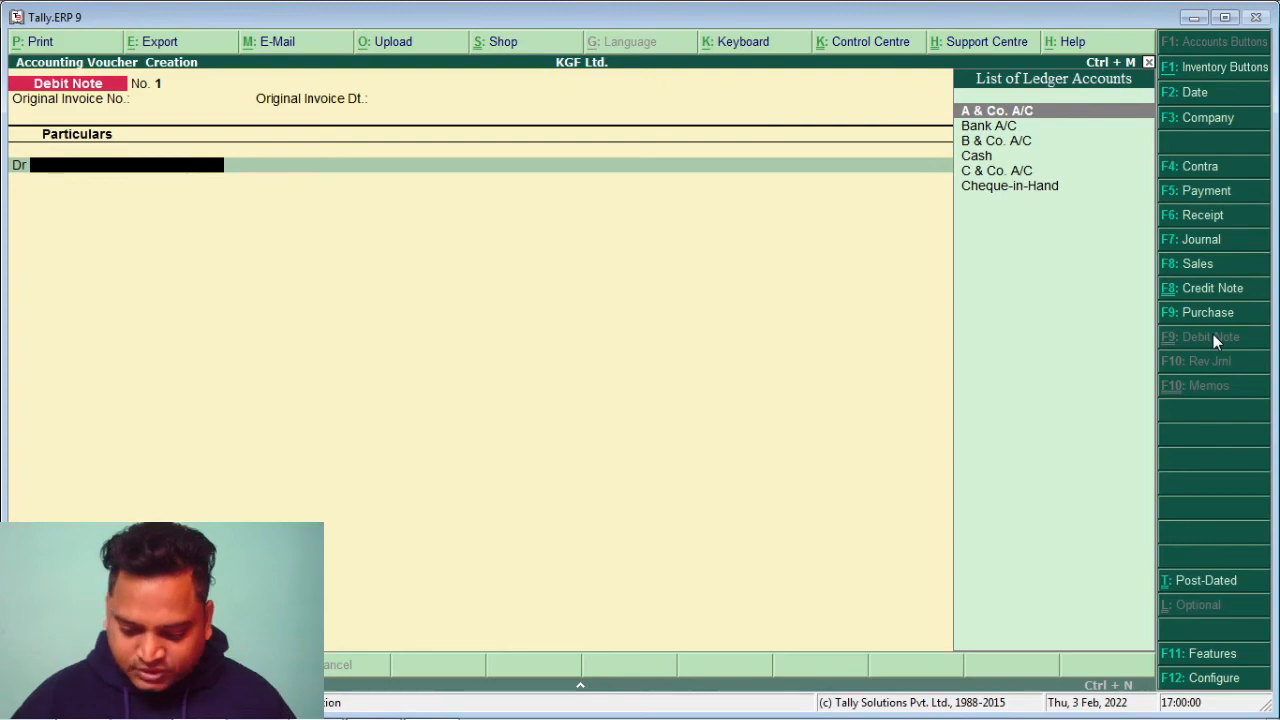
pyautogui.press('Return')
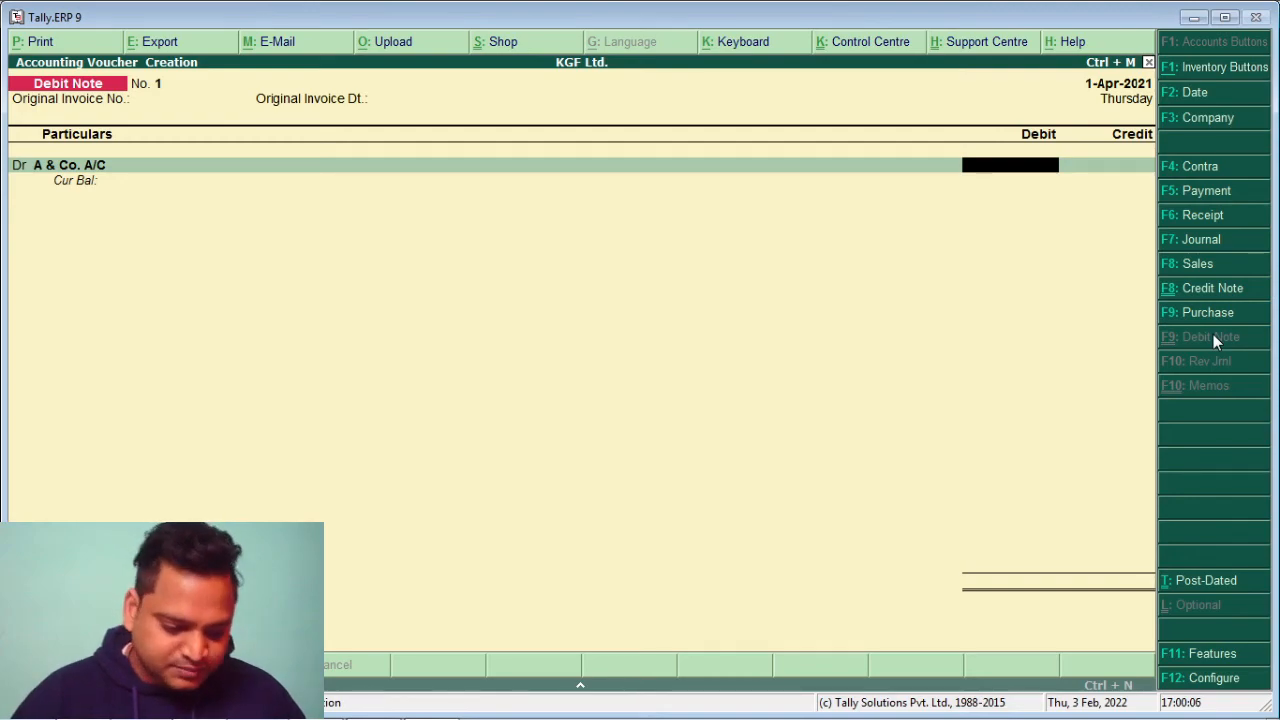
pyautogui.write('5')
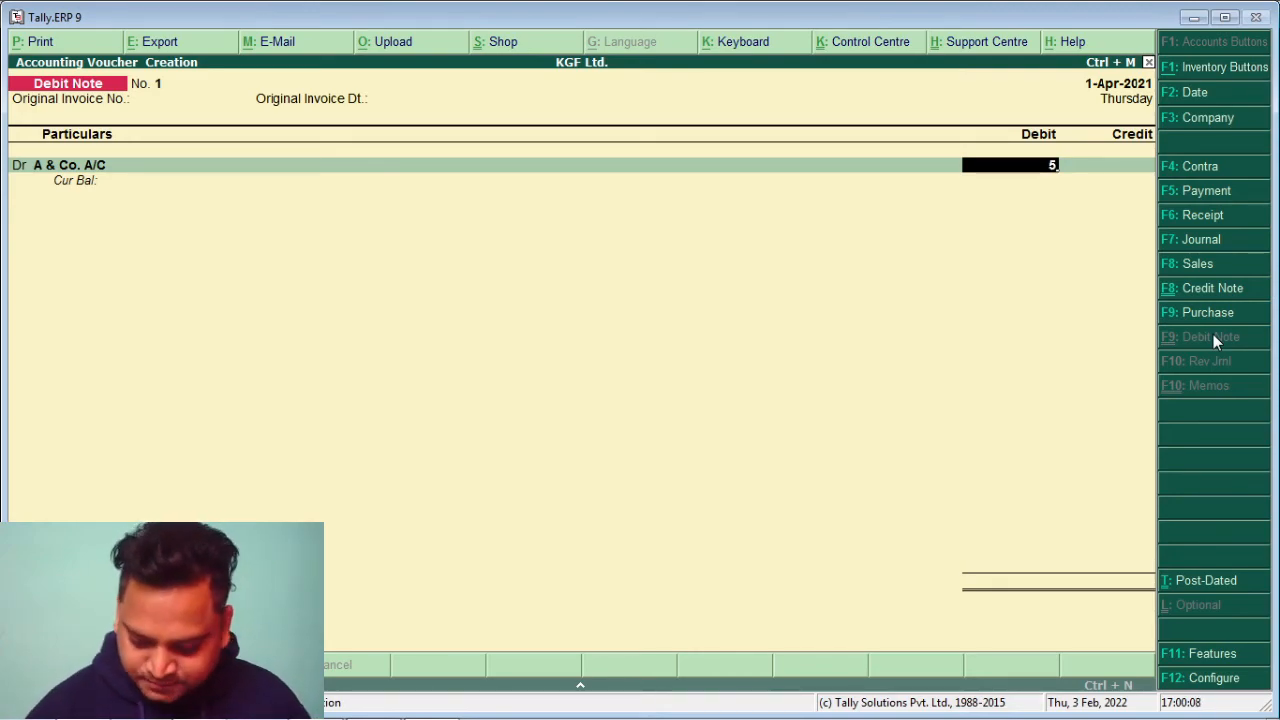
pyautogui.write(',00000')
pyautogui.press('Return')
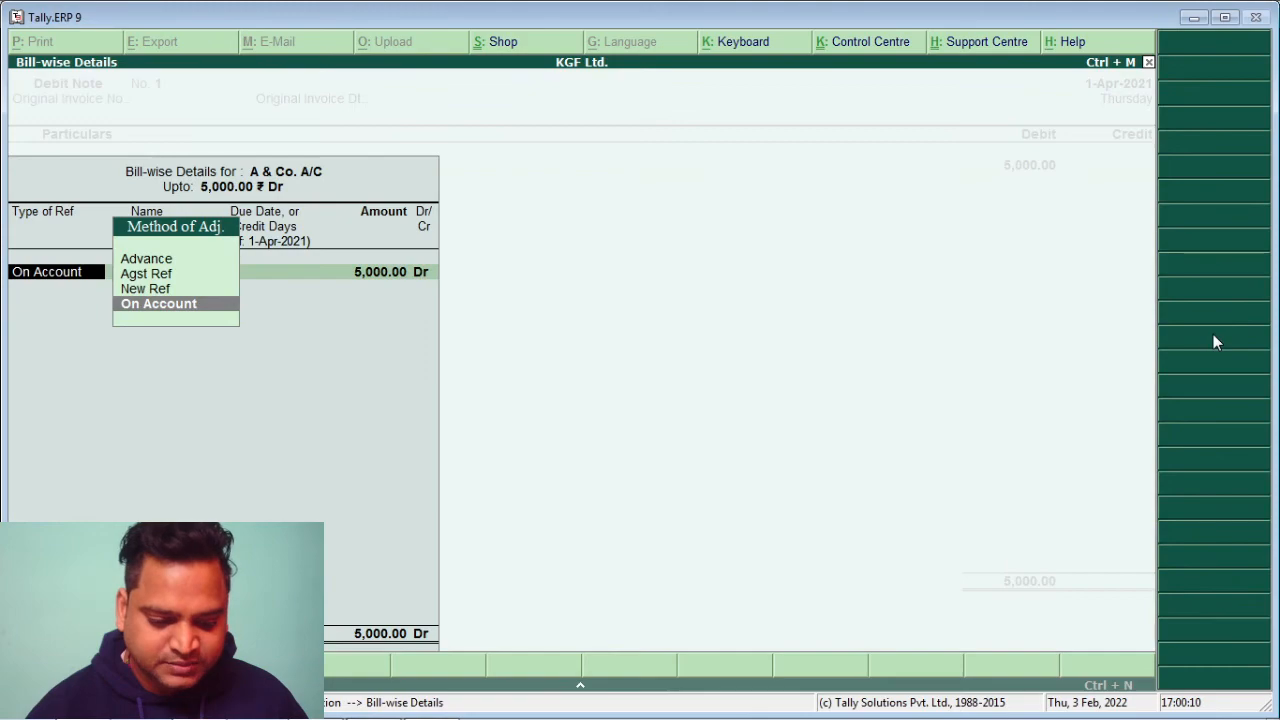
pyautogui.press('Return')
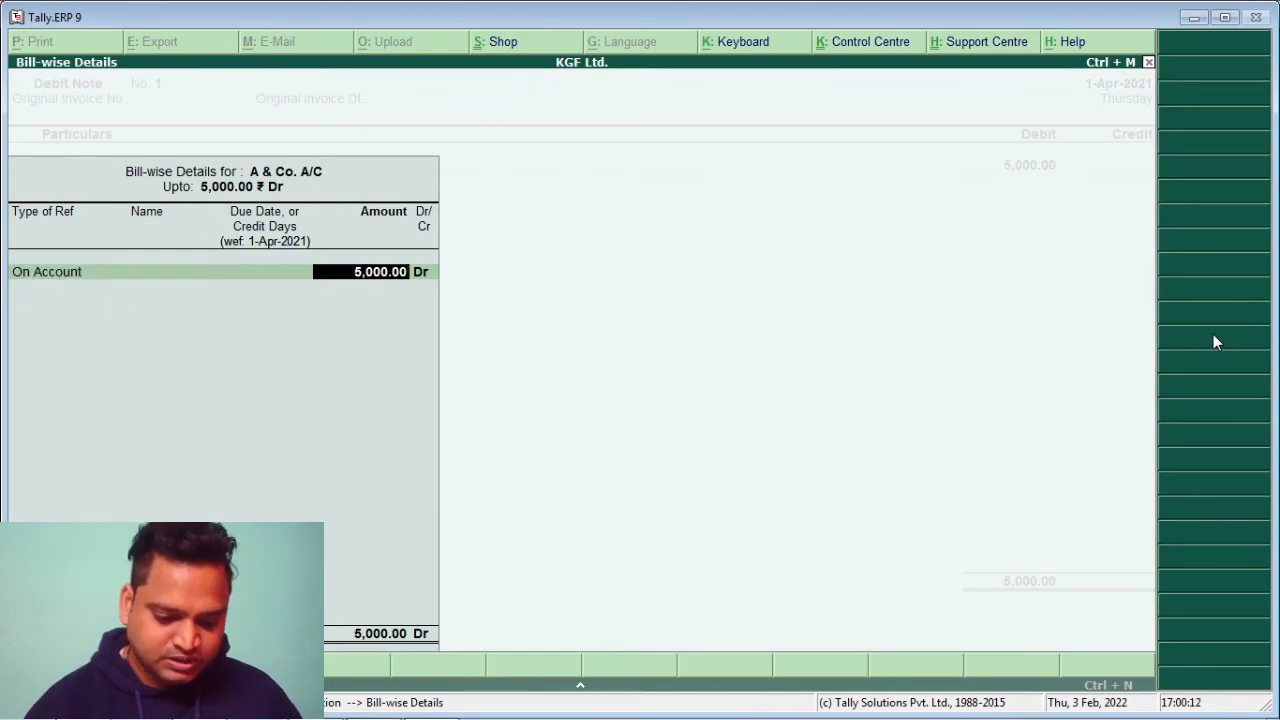
pyautogui.press('Return')
pyautogui.press('Return')
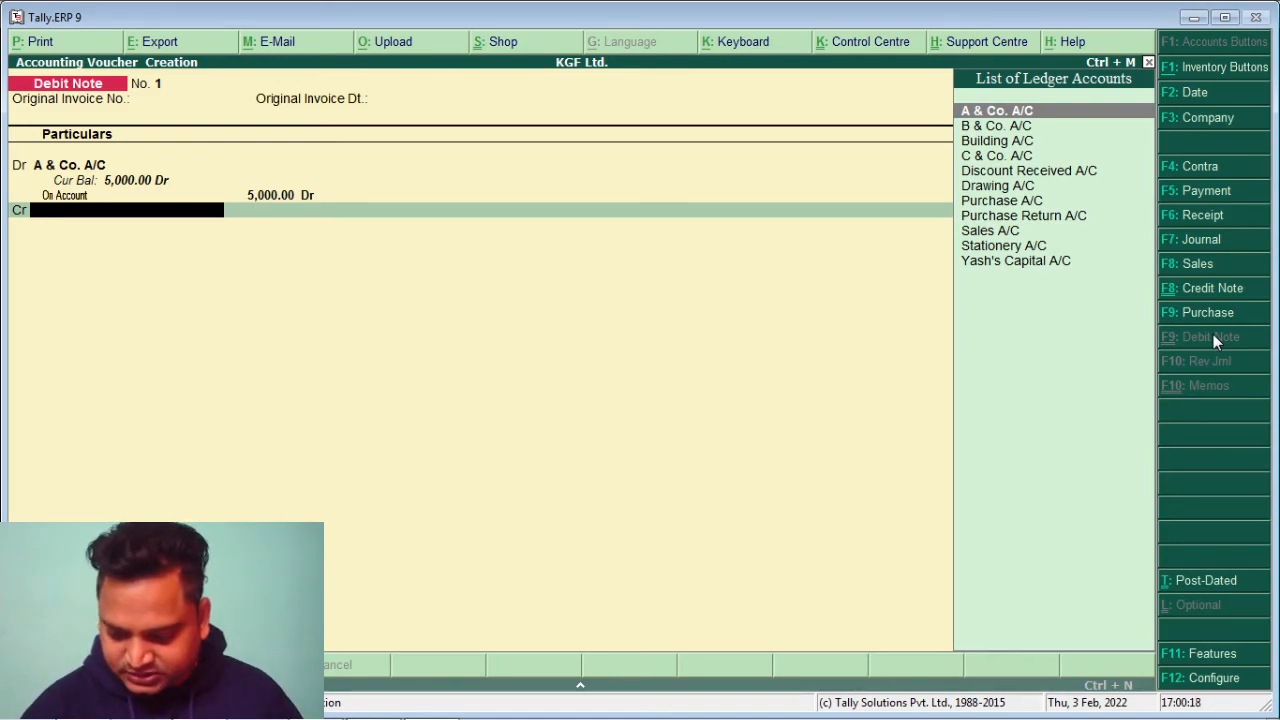
# Credit Purchase Return A/C for 100 T-Shirts at 50.00, totalling 5,000.00
pyautogui.press('Down')
pyautogui.press('Down')
pyautogui.press('Down')
pyautogui.press('Down')
pyautogui.press('Down')
pyautogui.press('Down')
pyautogui.press('Down')
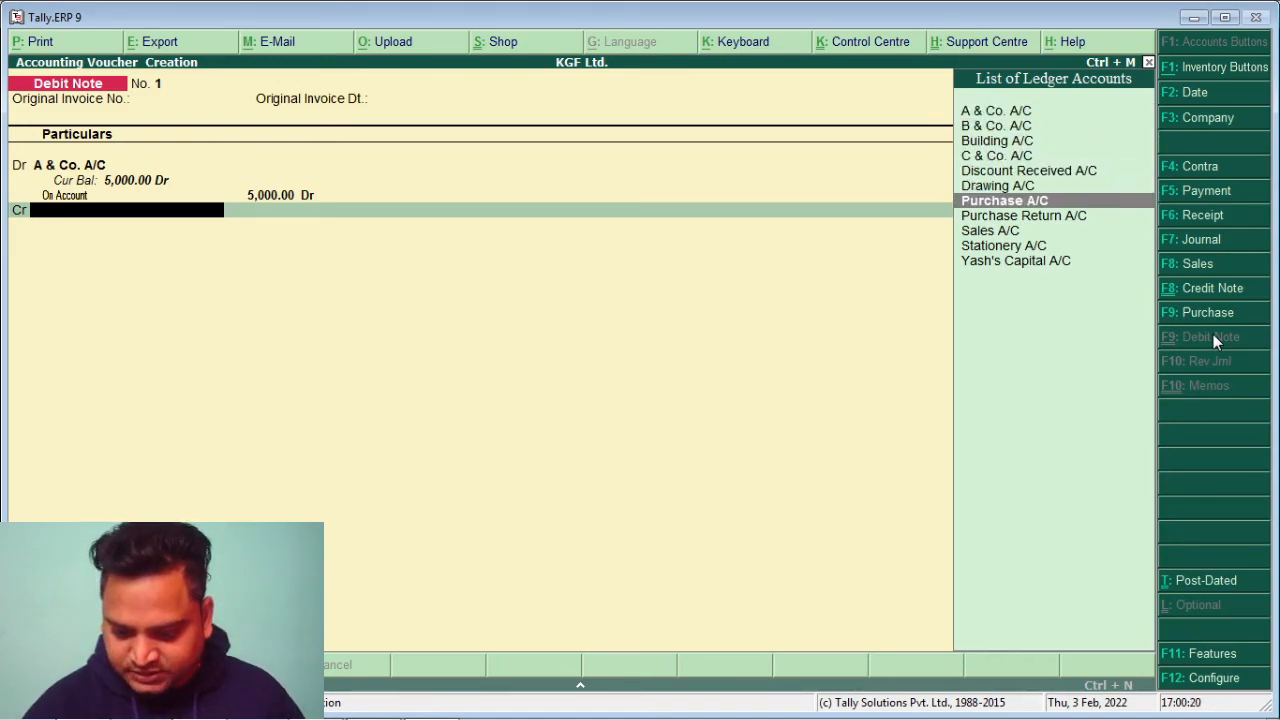
pyautogui.press('Return')
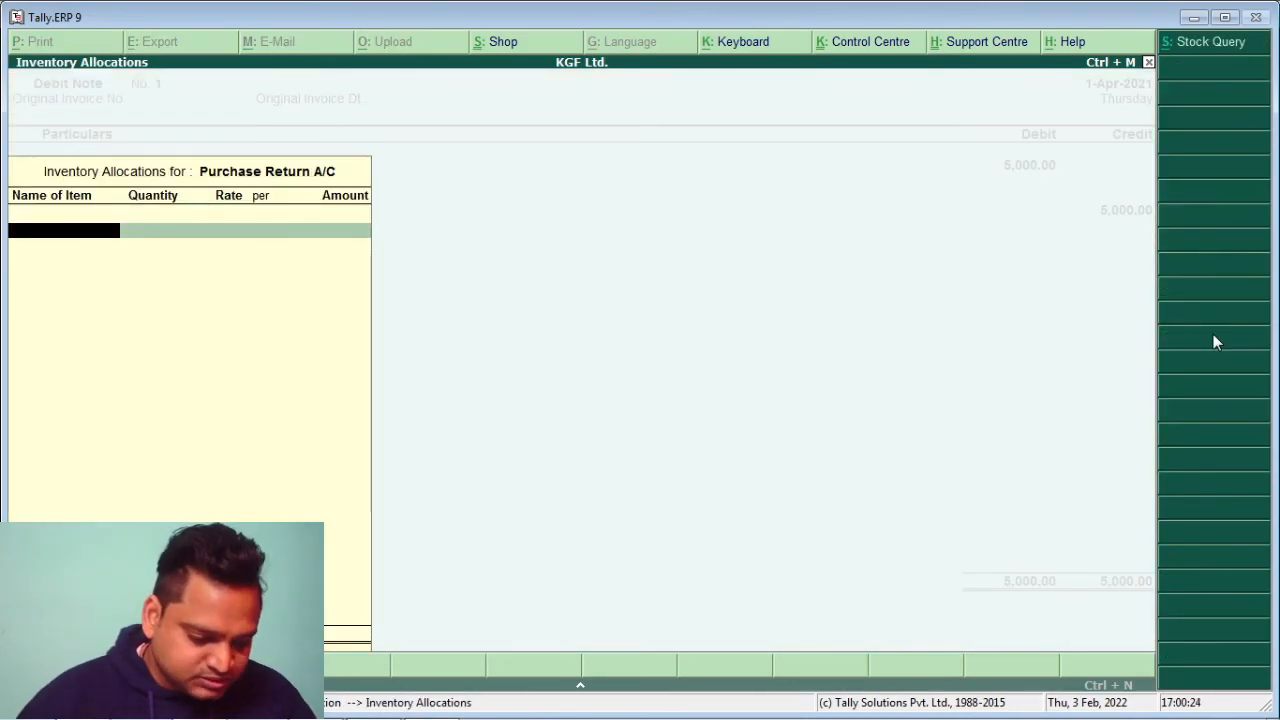
pyautogui.write('T')
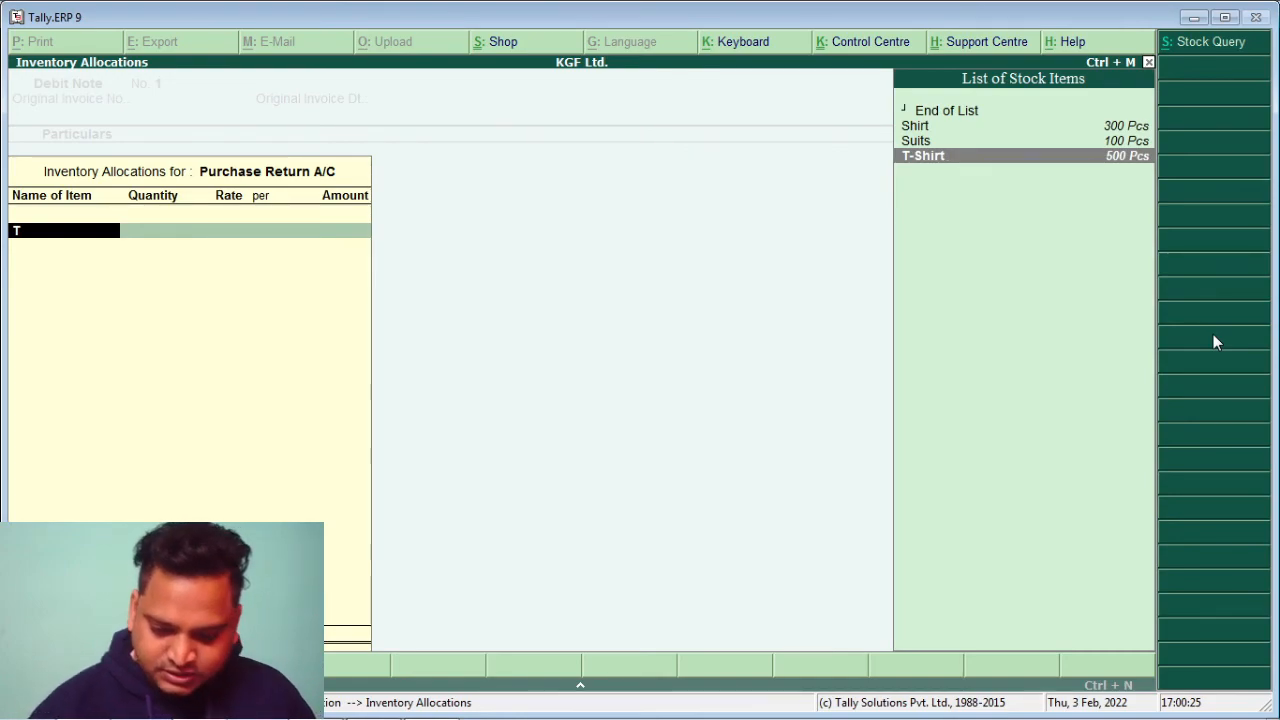
pyautogui.press('Return')
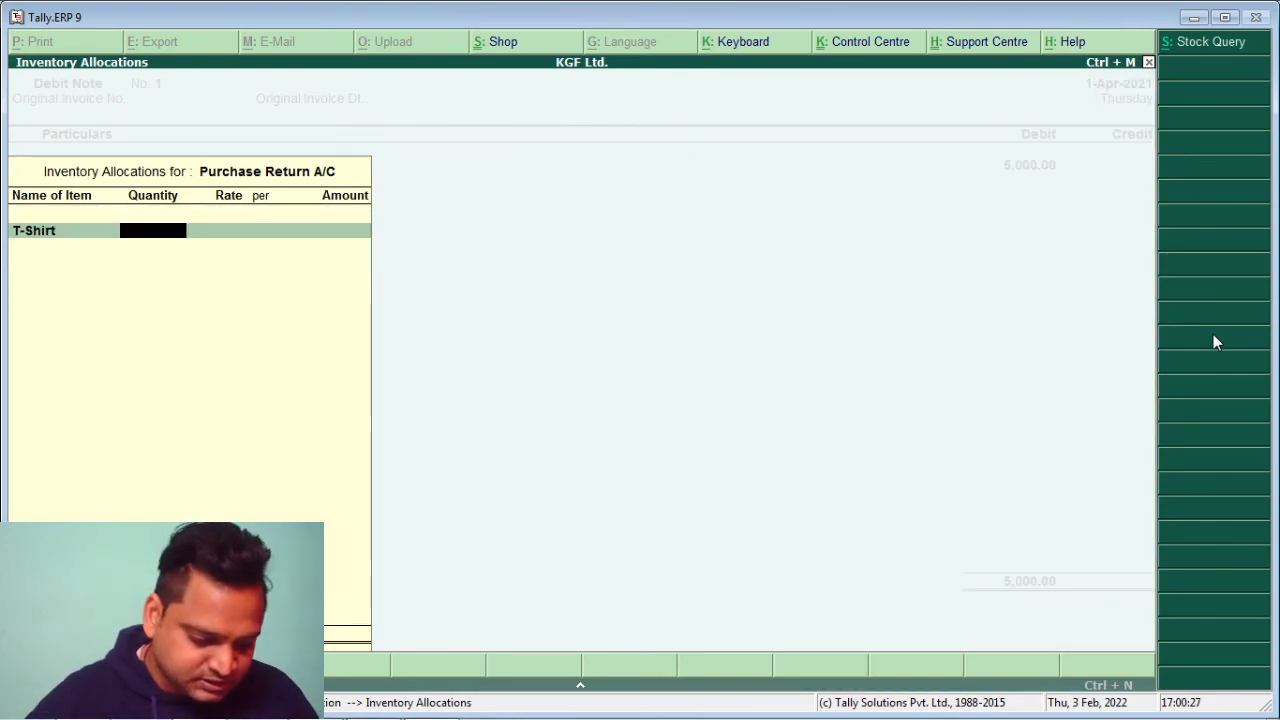
pyautogui.write('100')
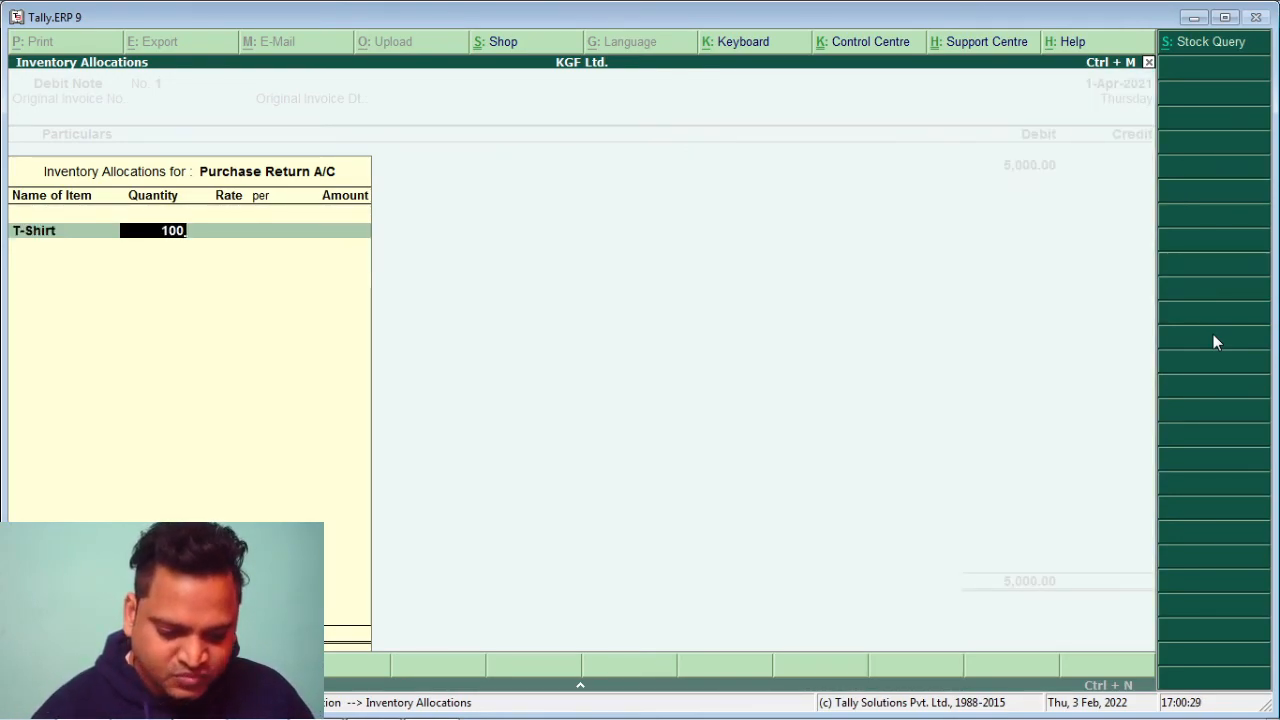
pyautogui.press('Return')
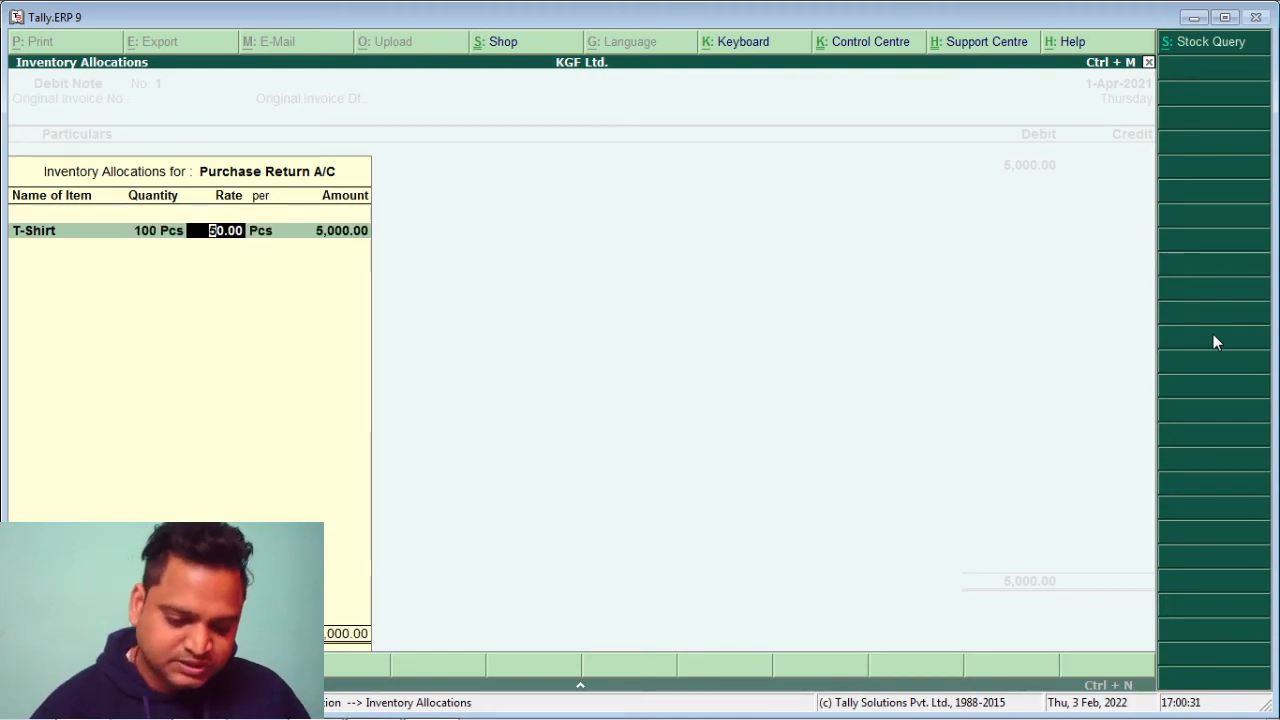
pyautogui.press('Return')
pyautogui.press('Return')
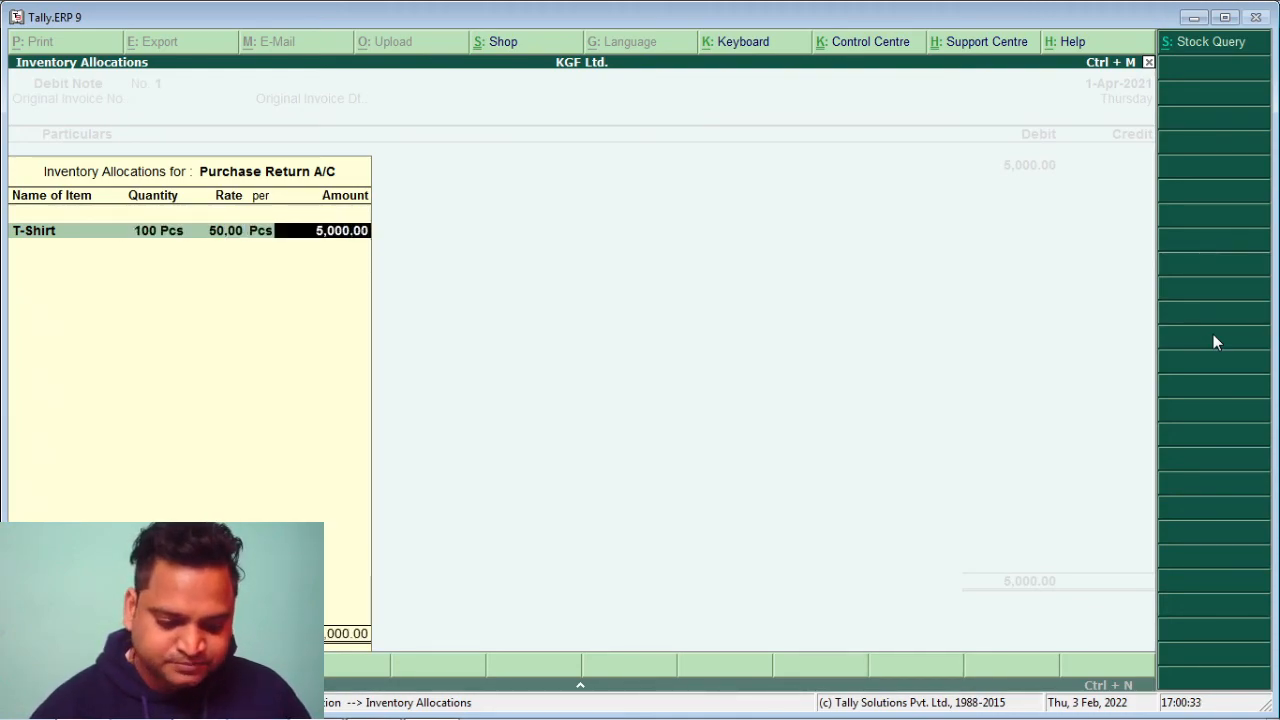
pyautogui.press('Return')
pyautogui.press('Return')
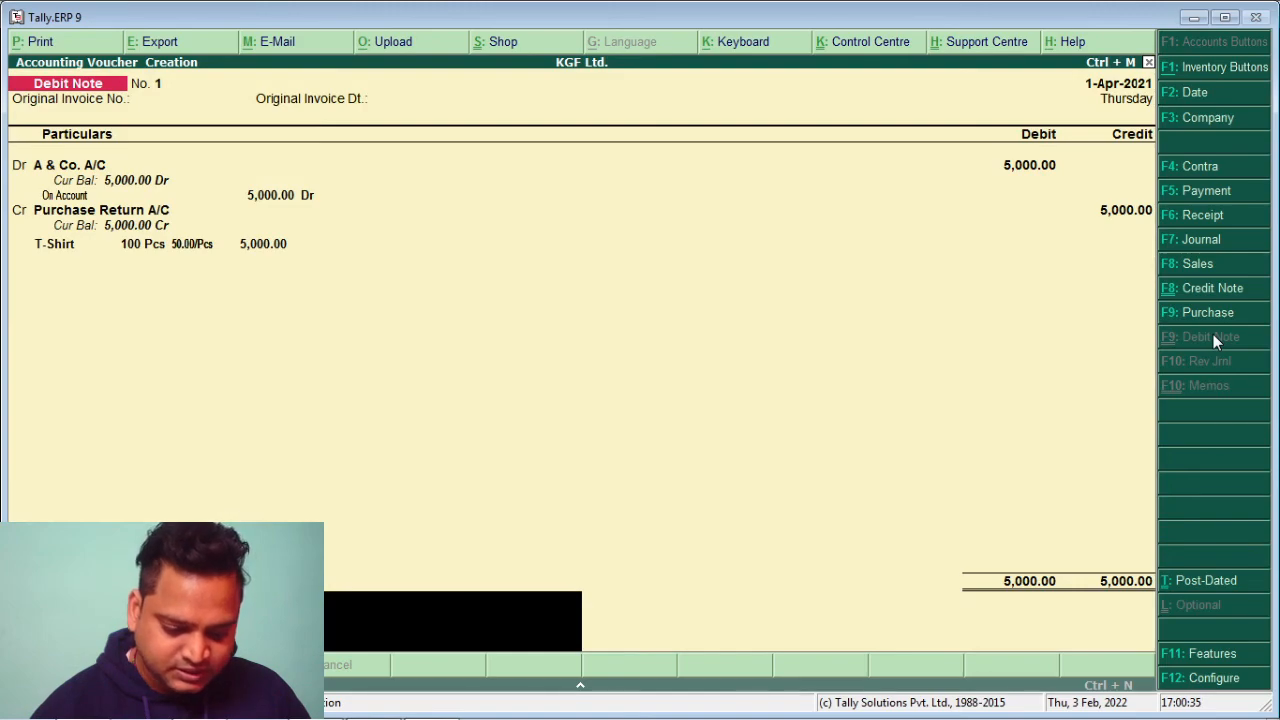
pyautogui.press('Return')
pyautogui.press('Return')
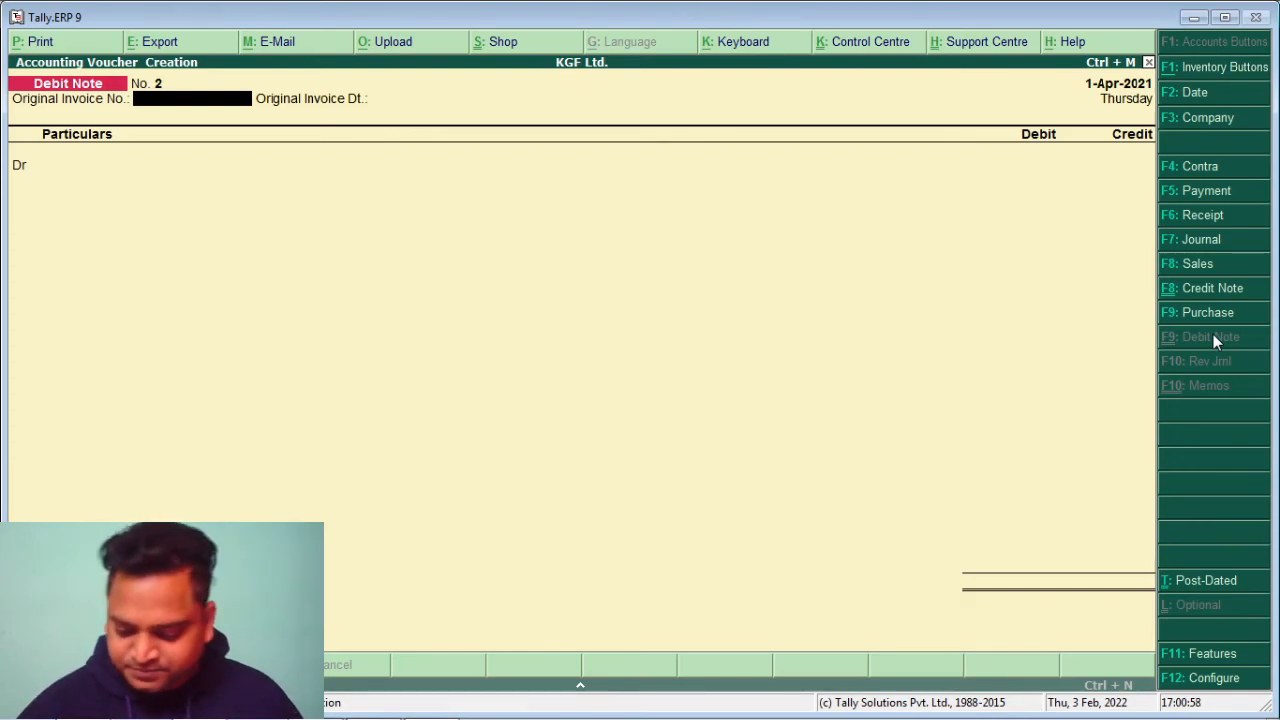
# Record a payment debiting Stationery A/C 6,000.00 from Bank A/C with bank details
pyautogui.click(1199, 193)
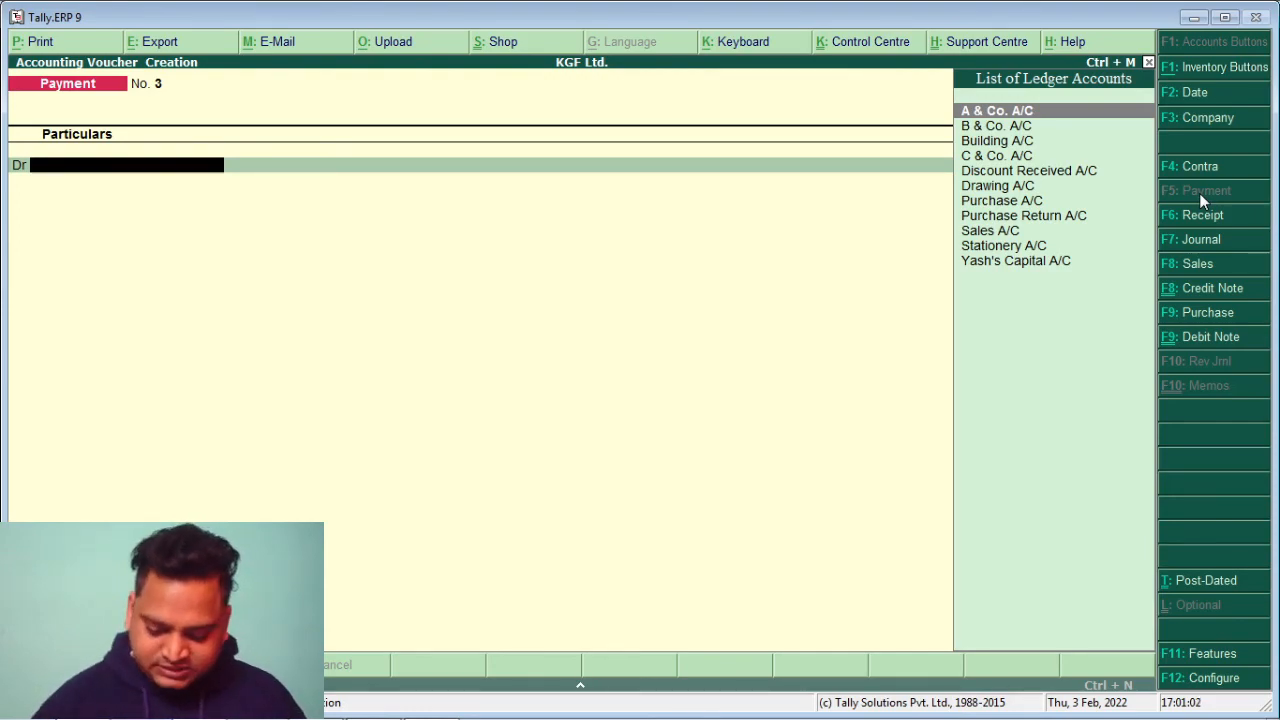
pyautogui.press('Down')
pyautogui.press('Down')
pyautogui.press('Down')
pyautogui.press('Down')
pyautogui.press('Down')
pyautogui.press('Down')
pyautogui.press('Down')
pyautogui.press('Down')
pyautogui.press('Down')
pyautogui.press('Return')
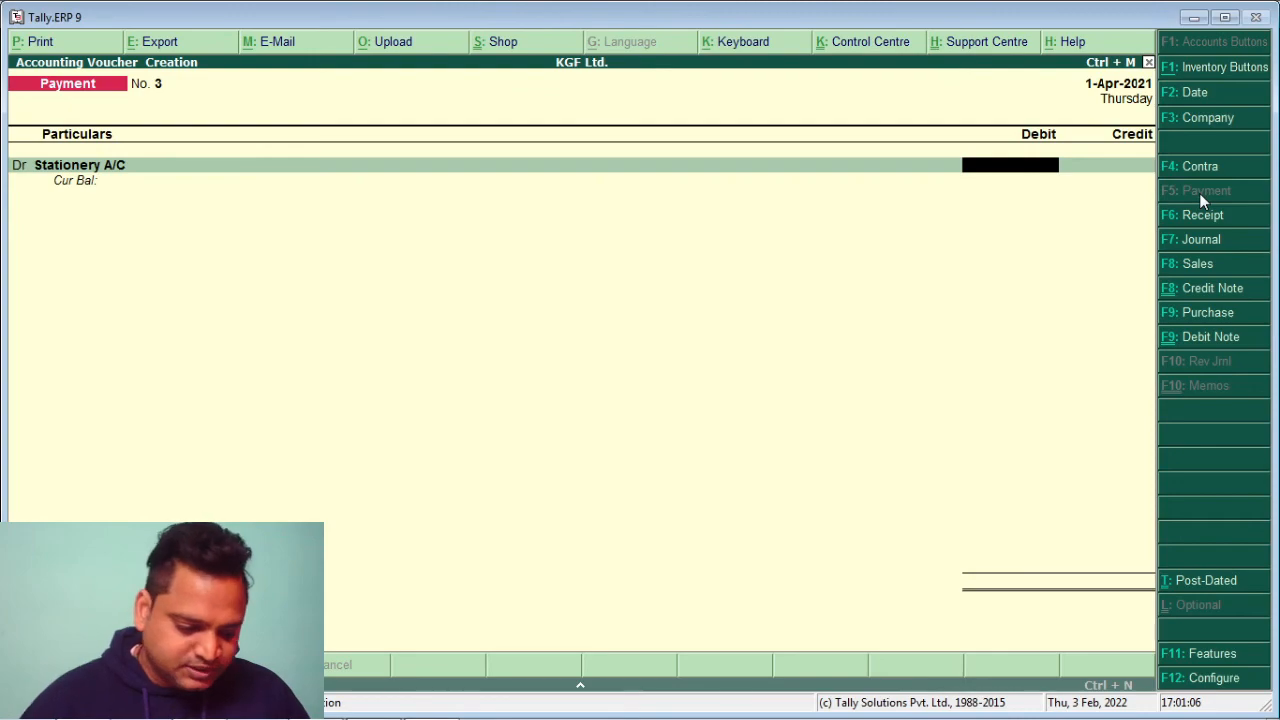
pyautogui.write('6000')
pyautogui.press('Return')
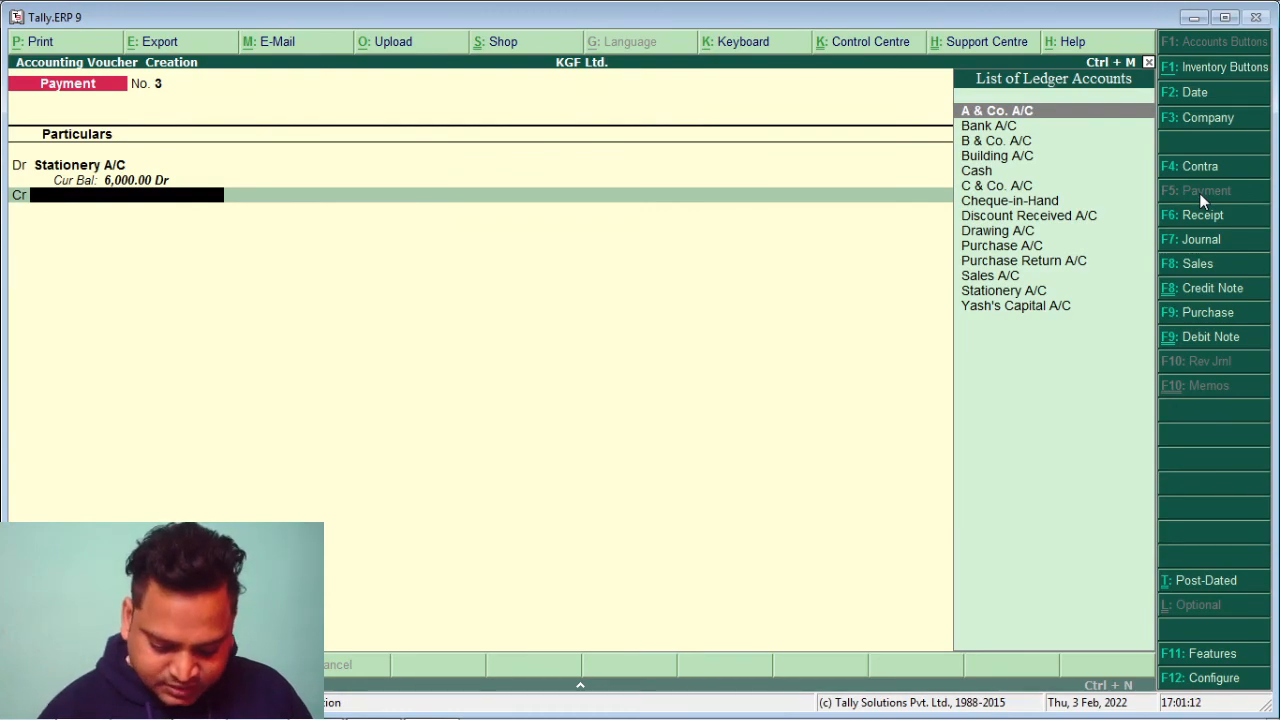
pyautogui.write('B')
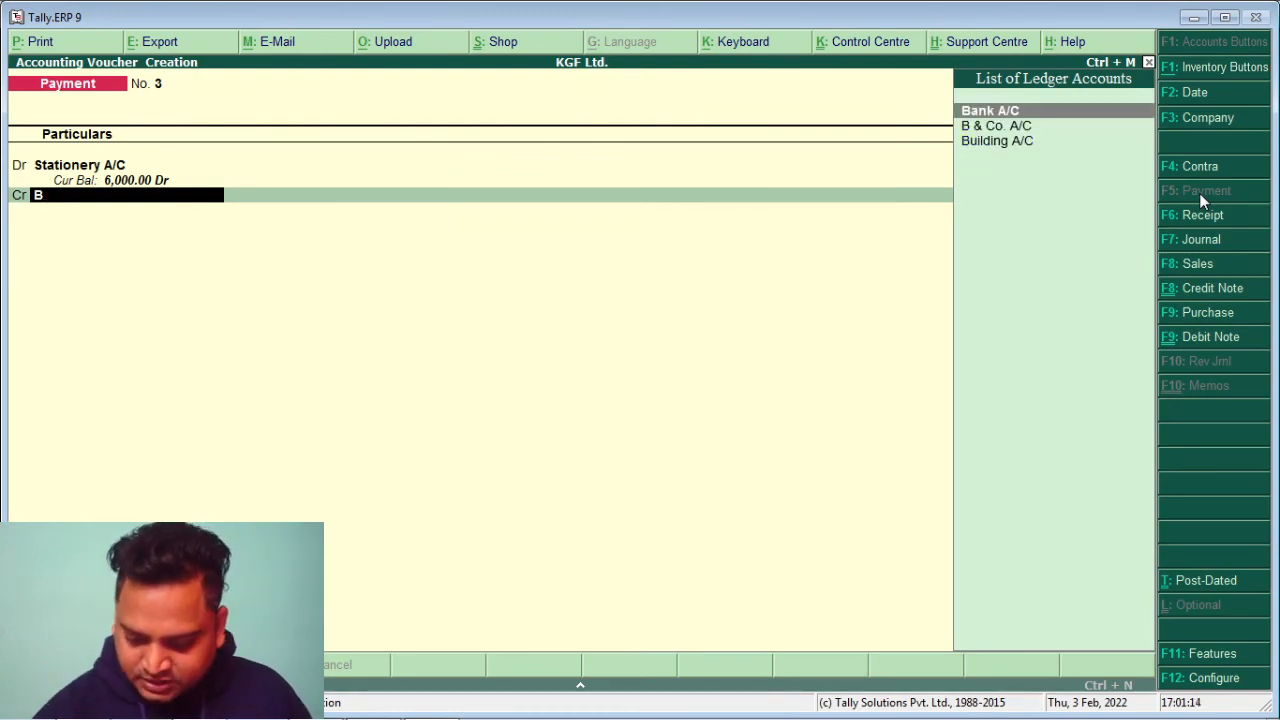
pyautogui.press('Return')
pyautogui.press('Return')
pyautogui.press('Return')
pyautogui.press('Return')
pyautogui.press('Return')
pyautogui.press('Return')
pyautogui.press('Return')
pyautogui.press('Return')
pyautogui.press('Return')
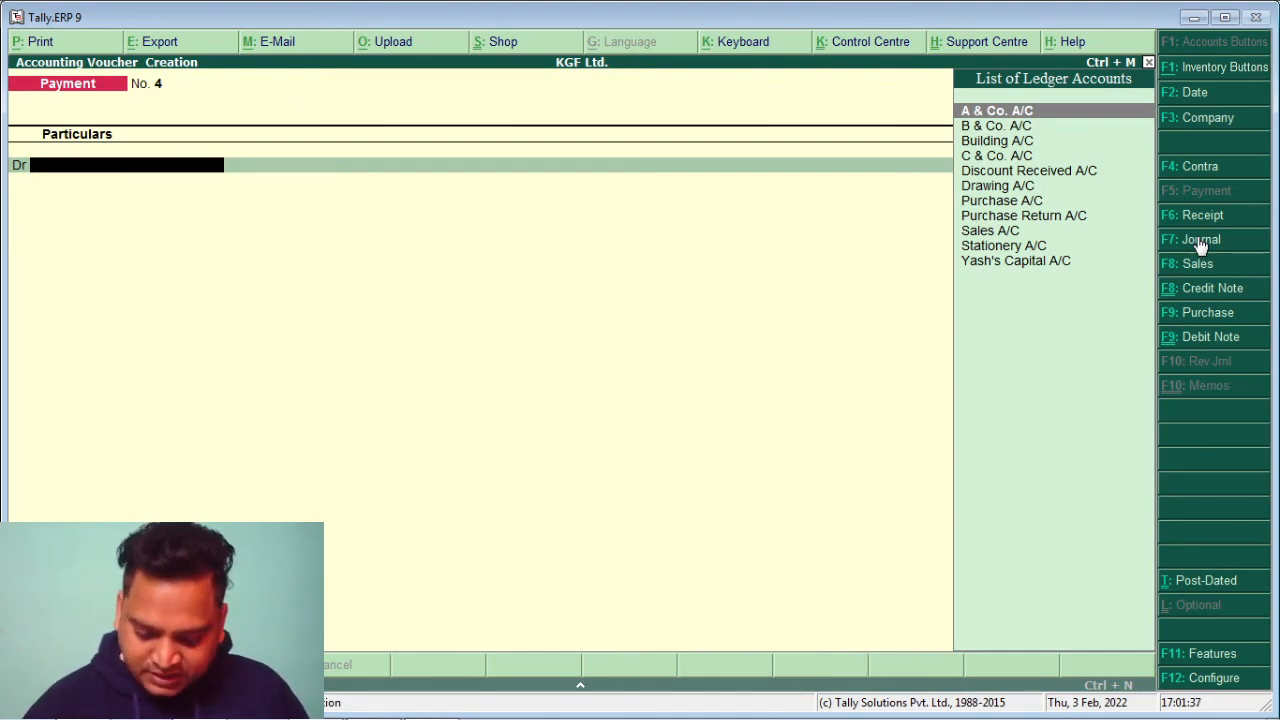
# Save a 20,000.00 Drawing A/C payment from Bank A/C, then quit the next empty voucher unsaved
pyautogui.press('Down')
pyautogui.press('Down')
pyautogui.press('Down')
pyautogui.press('Down')
pyautogui.press('Down')
pyautogui.press('Return')
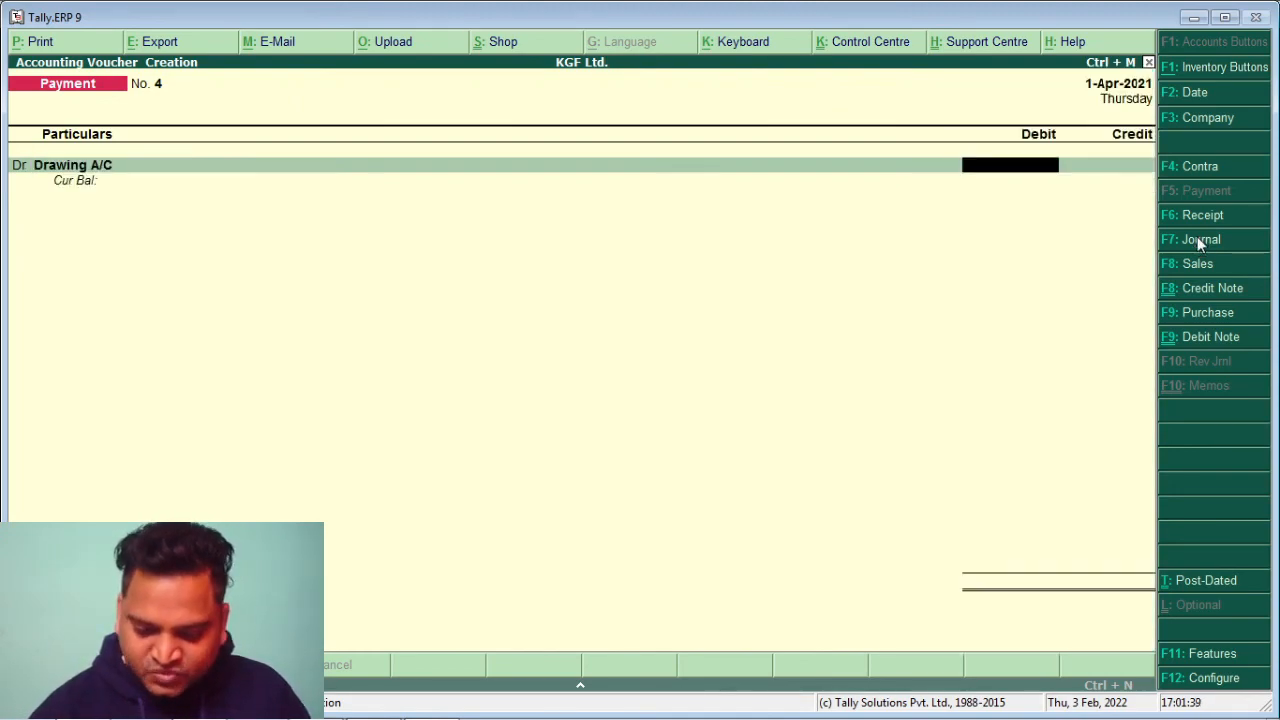
pyautogui.write('20,000')
pyautogui.press('Return')
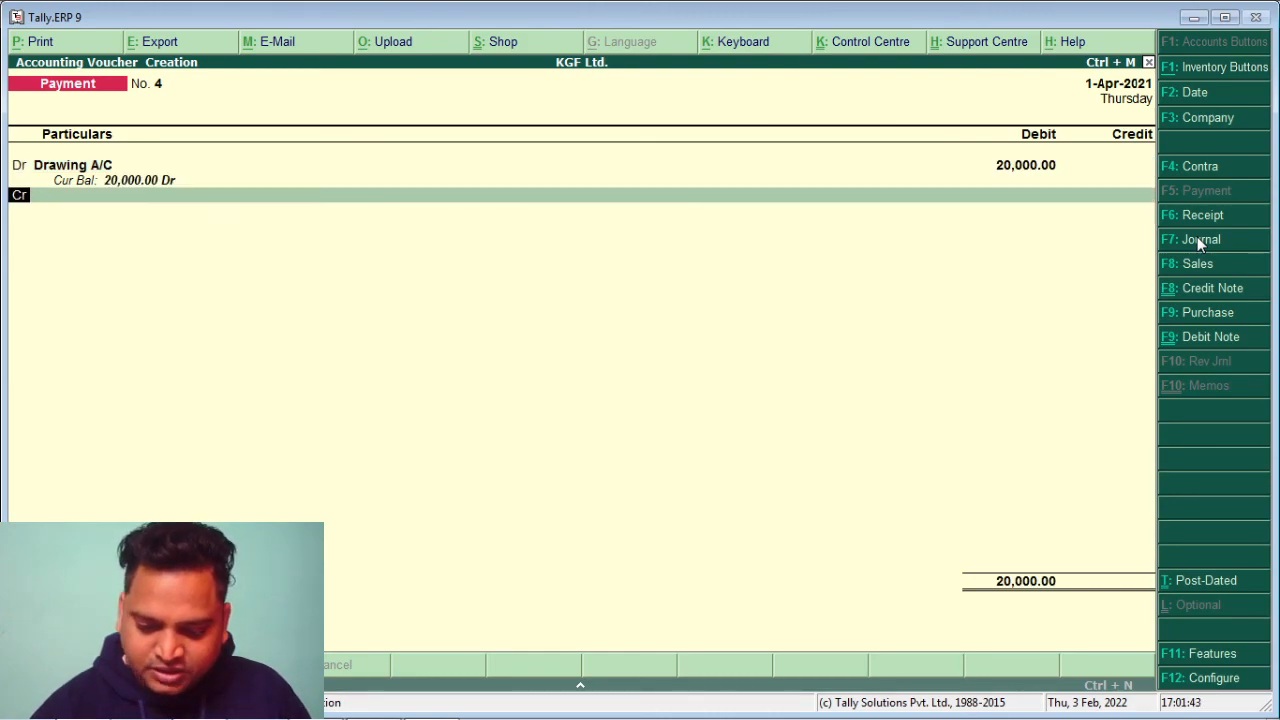
pyautogui.press('Return')
pyautogui.write('B')
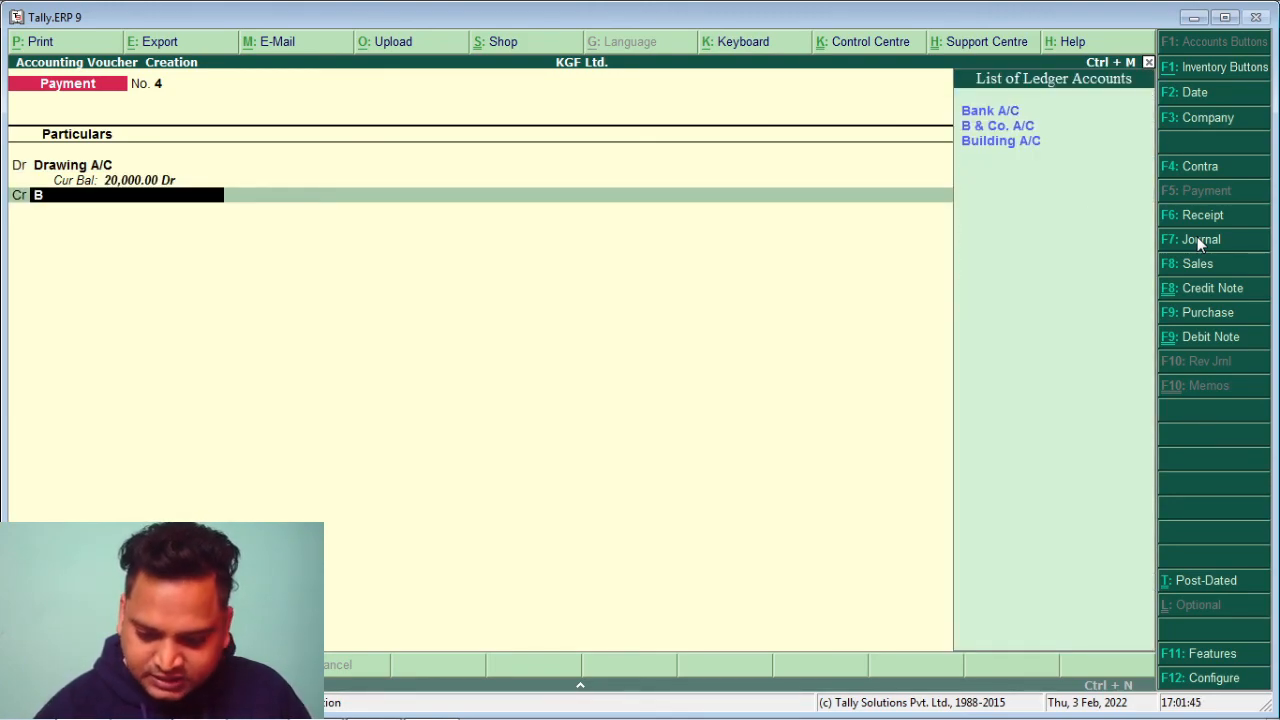
pyautogui.press('Return')
pyautogui.press('Return')
pyautogui.press('Return')
pyautogui.press('Return')
pyautogui.press('Return')
pyautogui.press('Return')
pyautogui.press('Return')
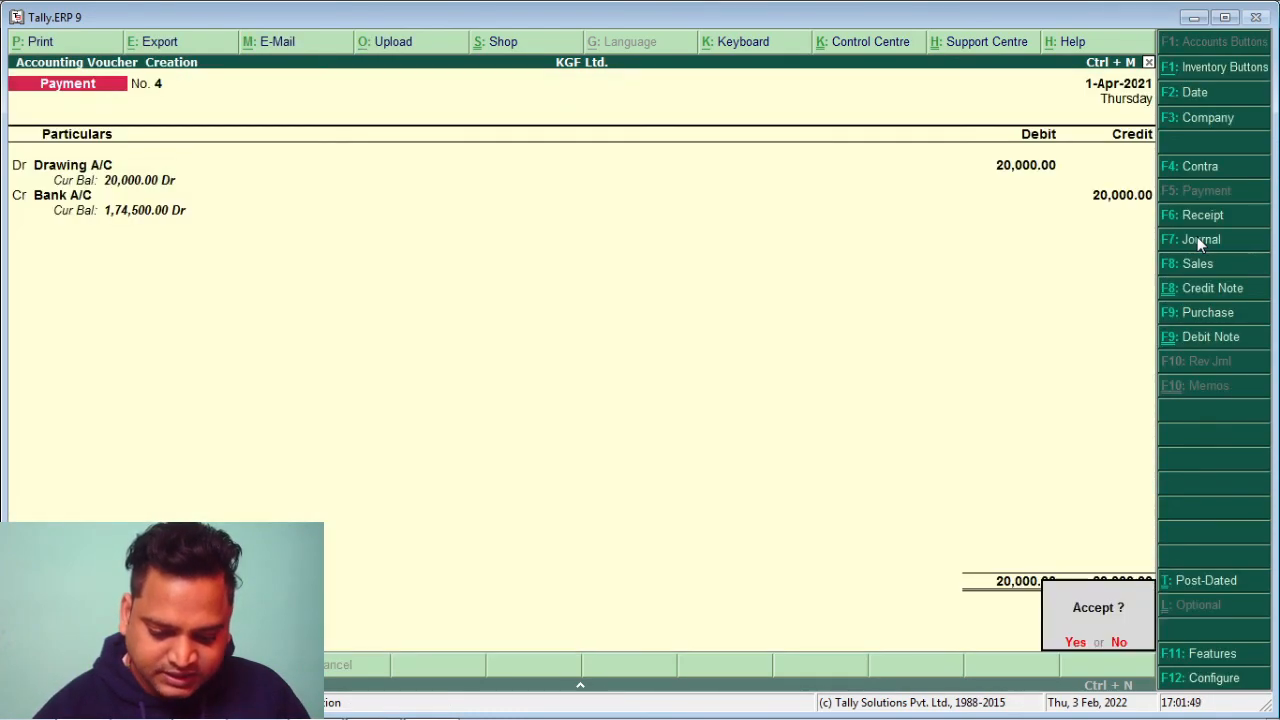
pyautogui.press('Return')
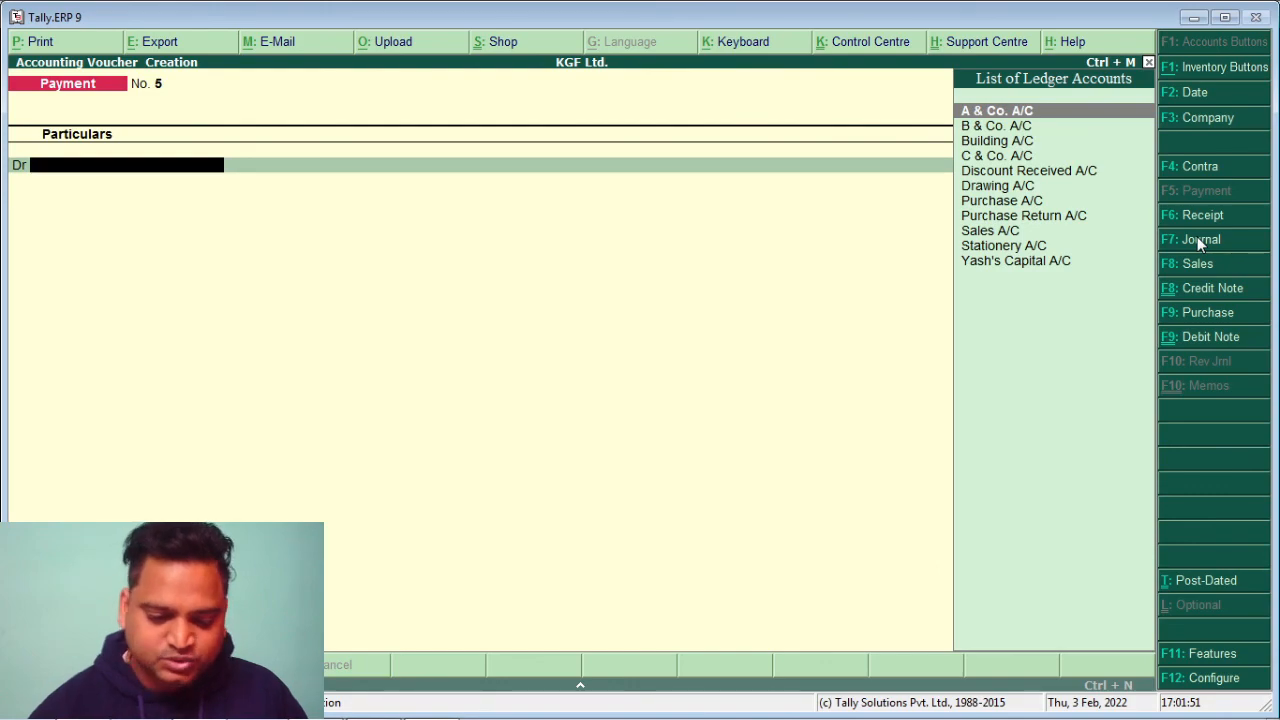
pyautogui.press('Escape')
pyautogui.press('Return')
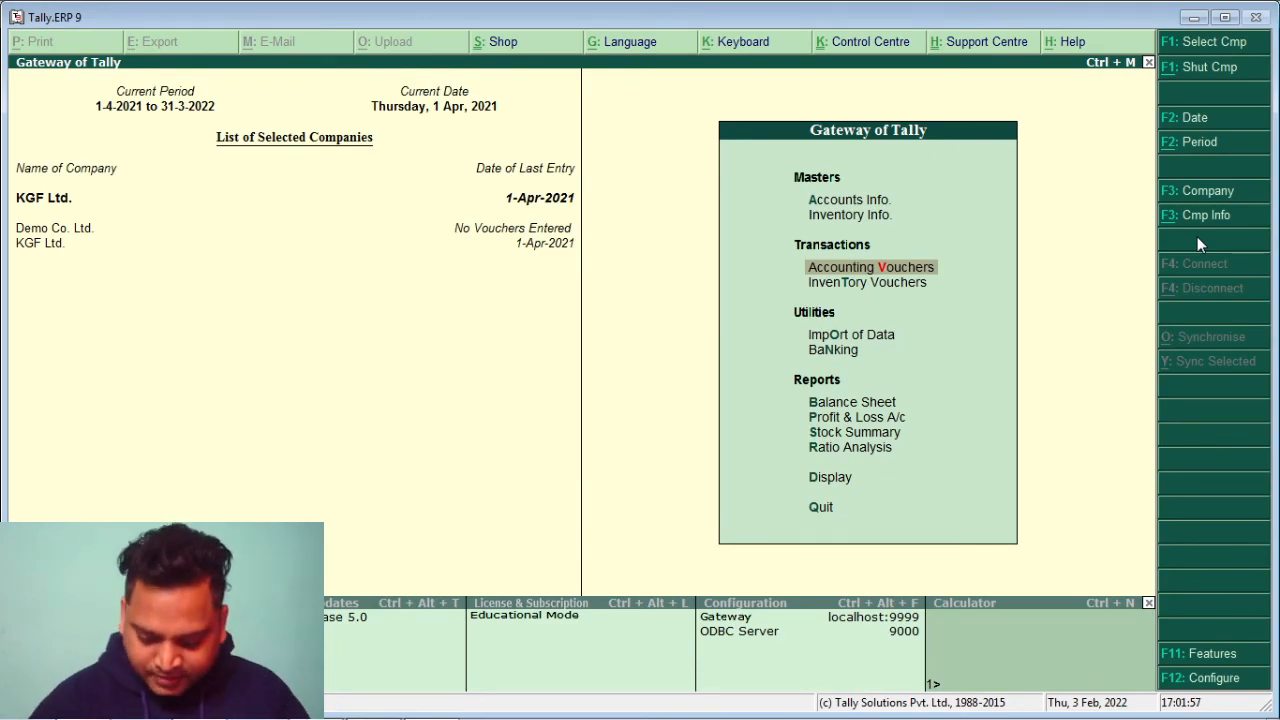
pyautogui.press('Down')
pyautogui.press('Down')
pyautogui.press('Down')
pyautogui.press('Down')
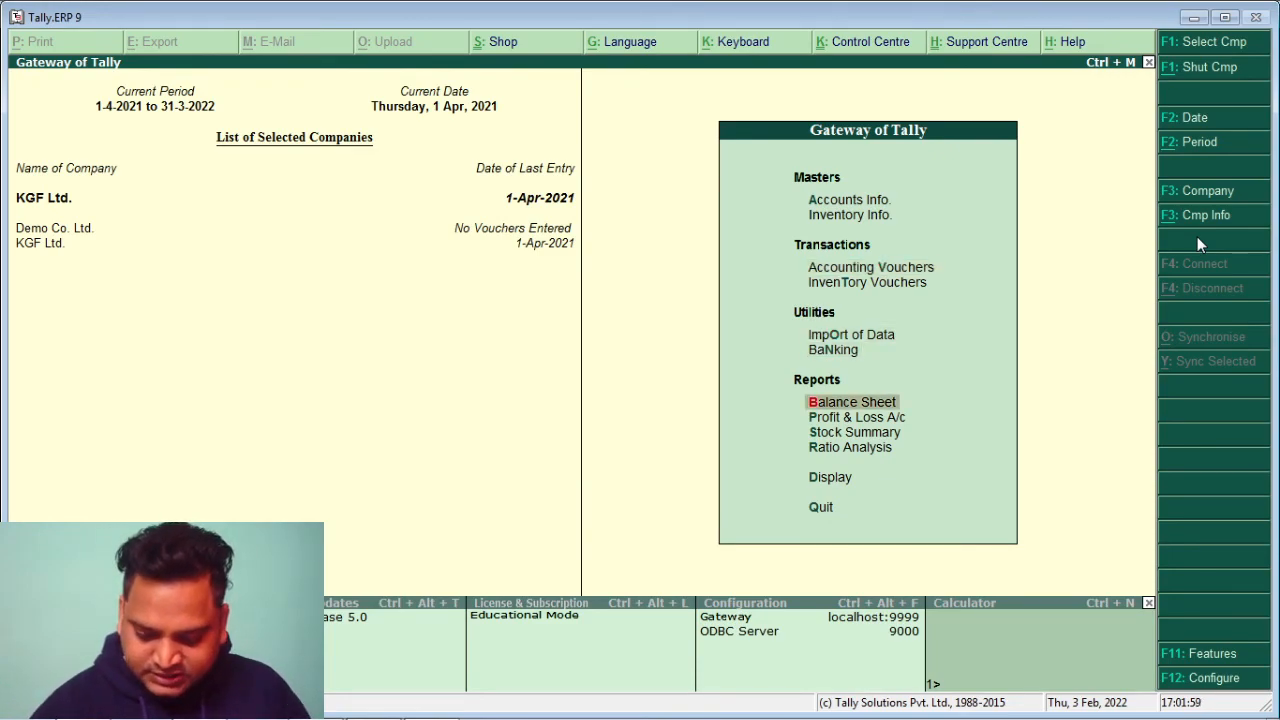
pyautogui.press('Return')
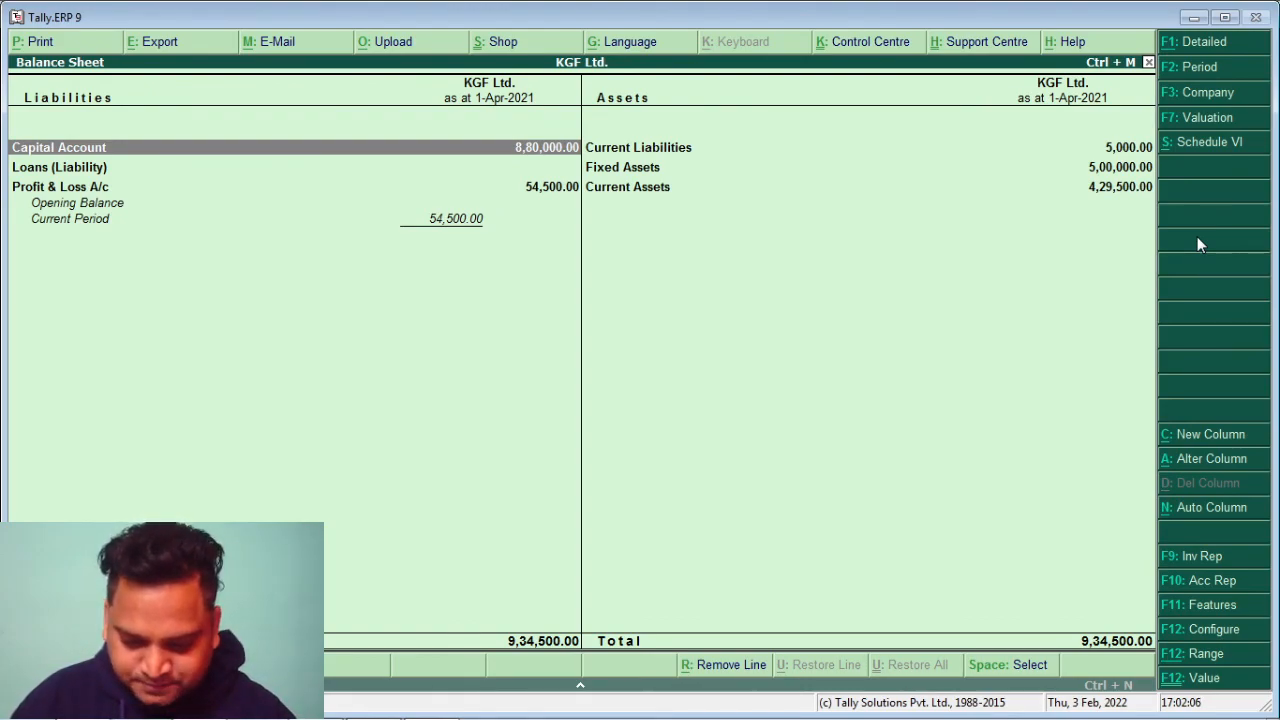
pyautogui.press('Escape')
pyautogui.press('Return')
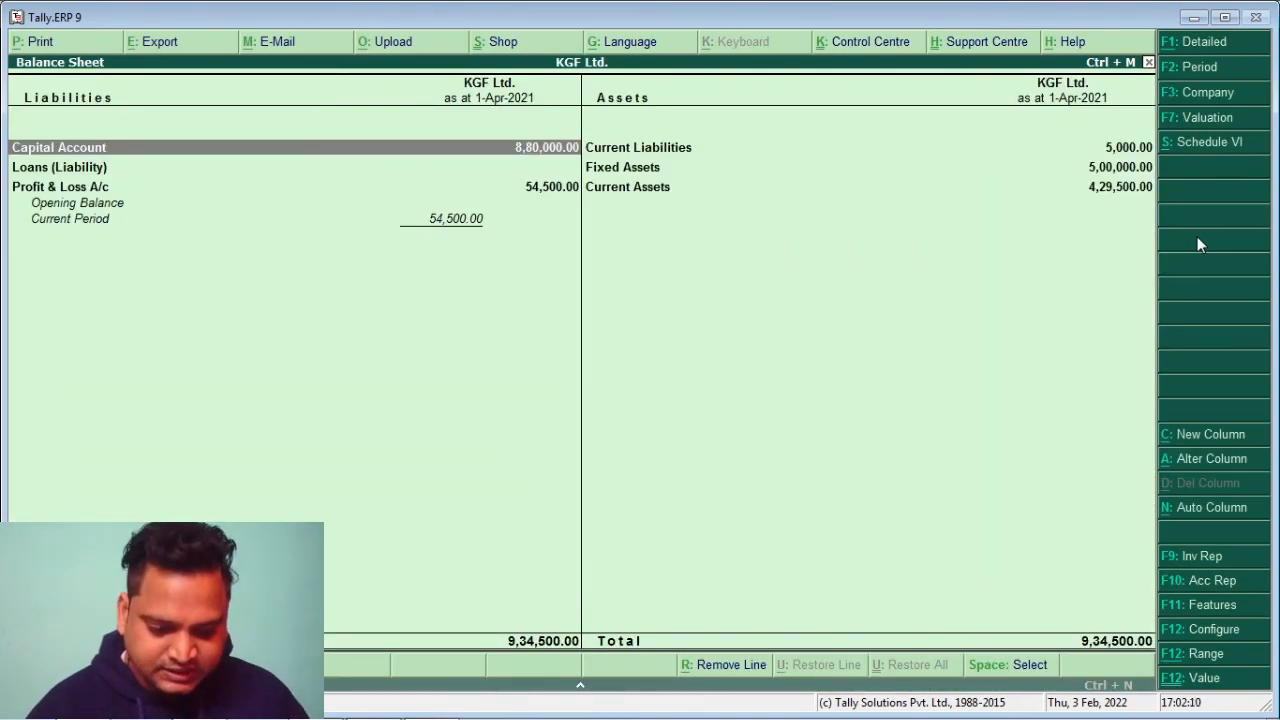
pyautogui.press('Right')
pyautogui.press('Down')
pyautogui.press('Down')
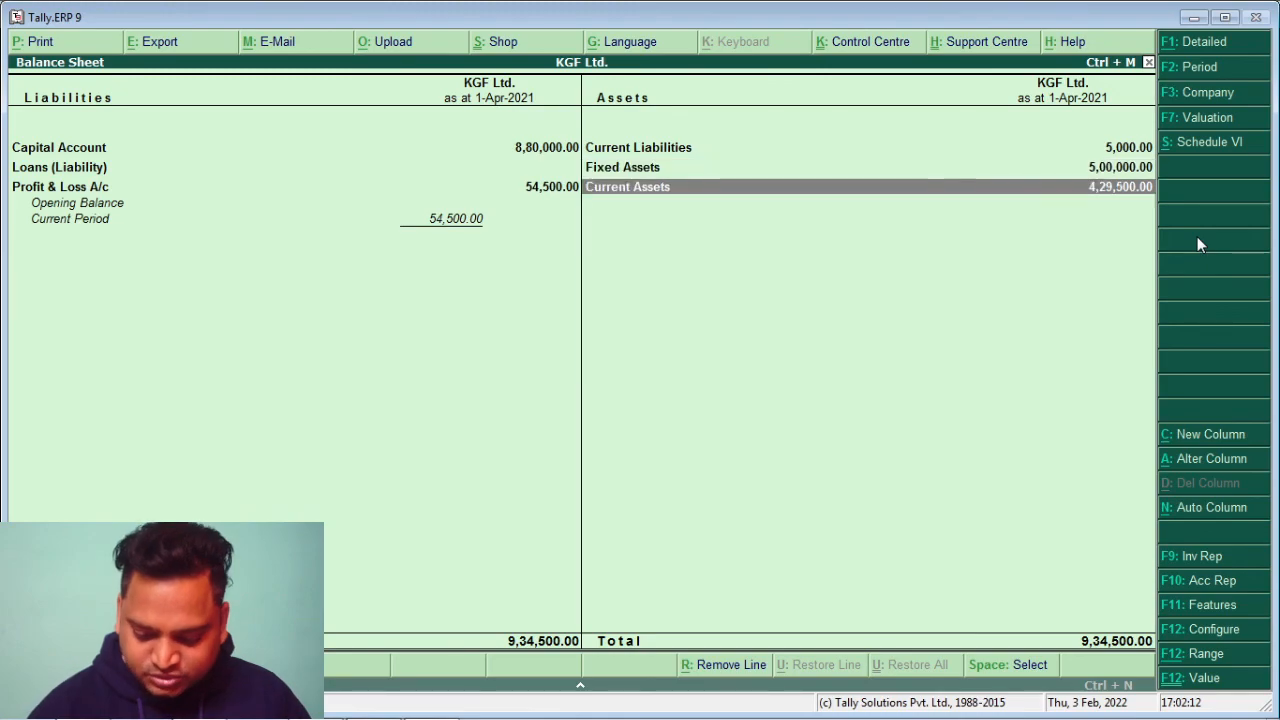
pyautogui.press('Return')
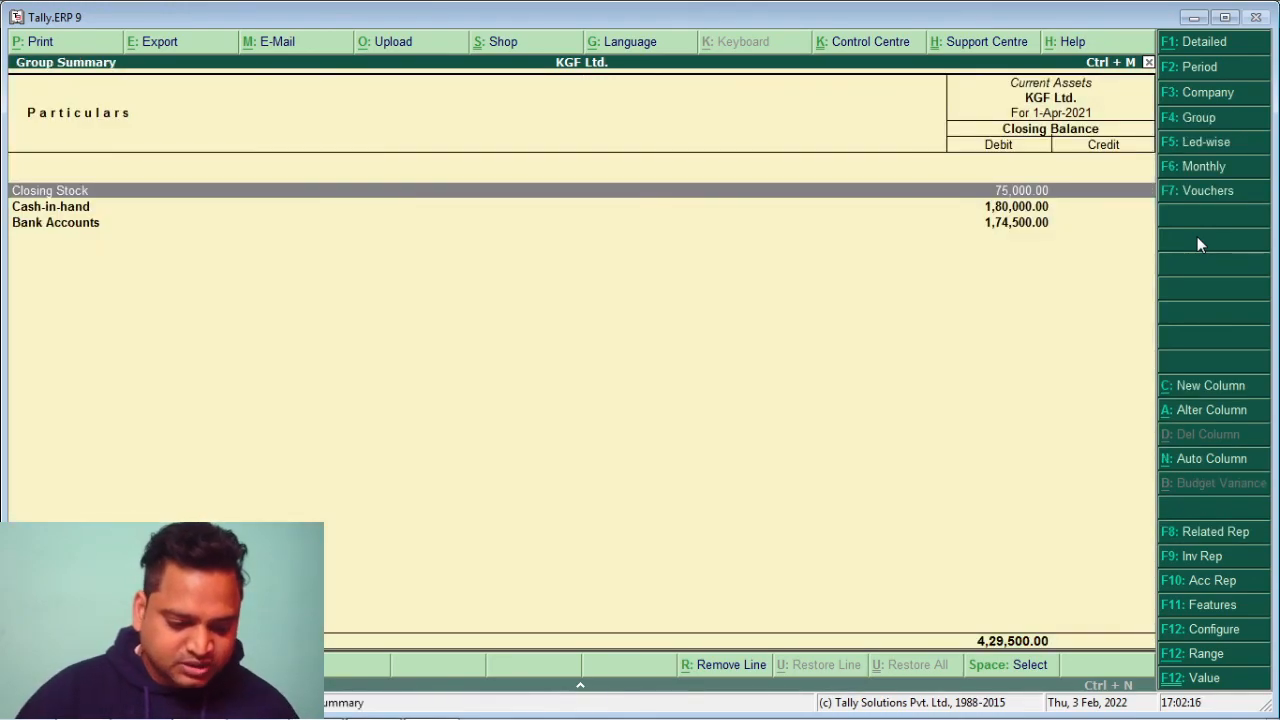
pyautogui.press('Escape')
pyautogui.press('Escape')
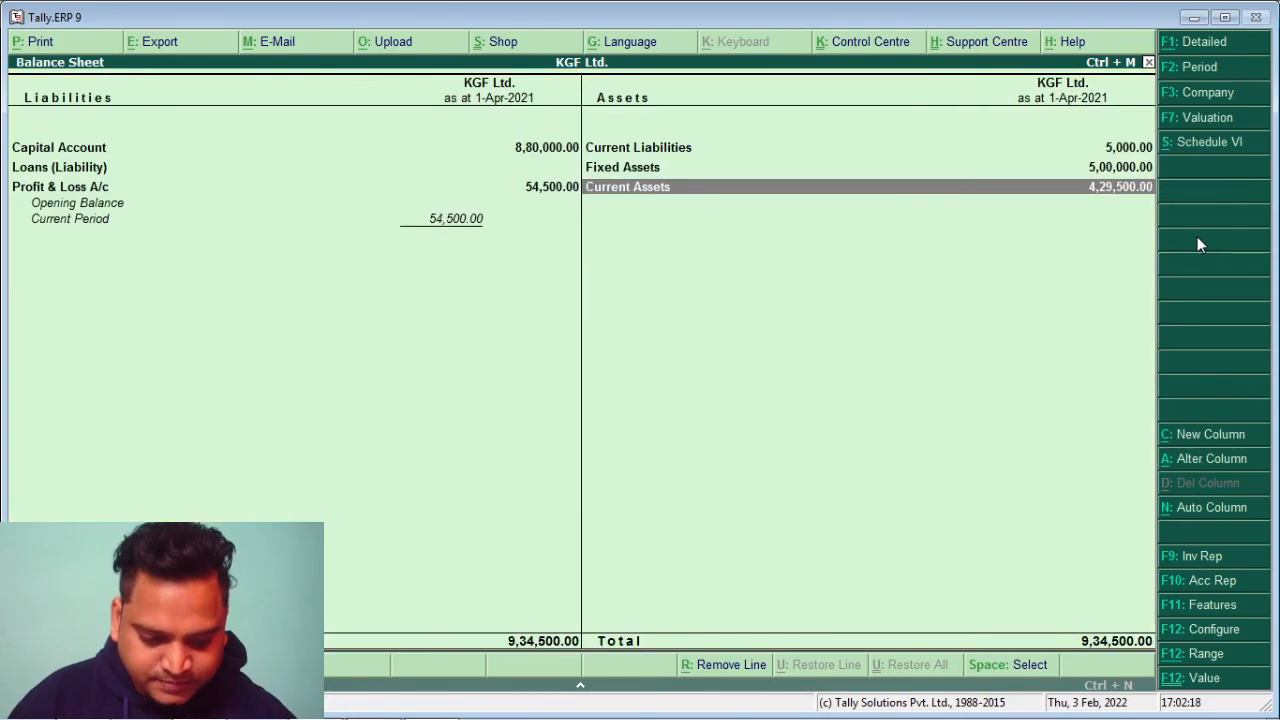
pyautogui.press('Down')
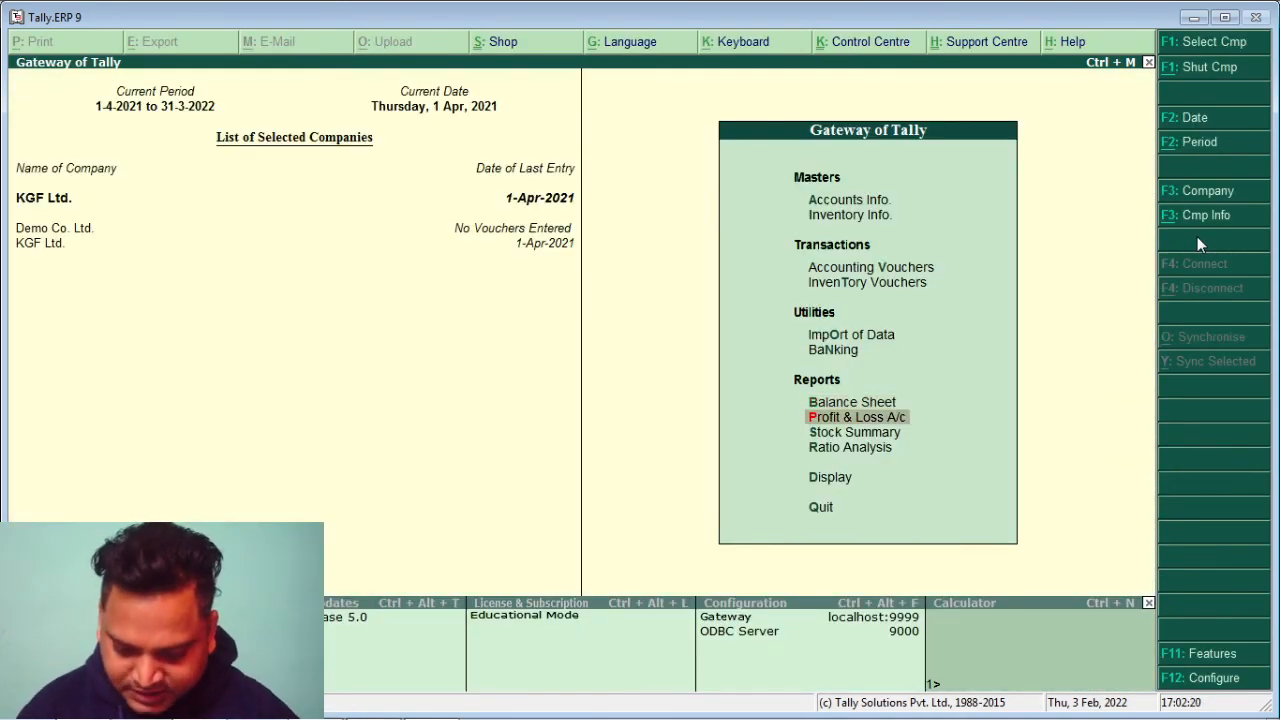
pyautogui.press('Return')
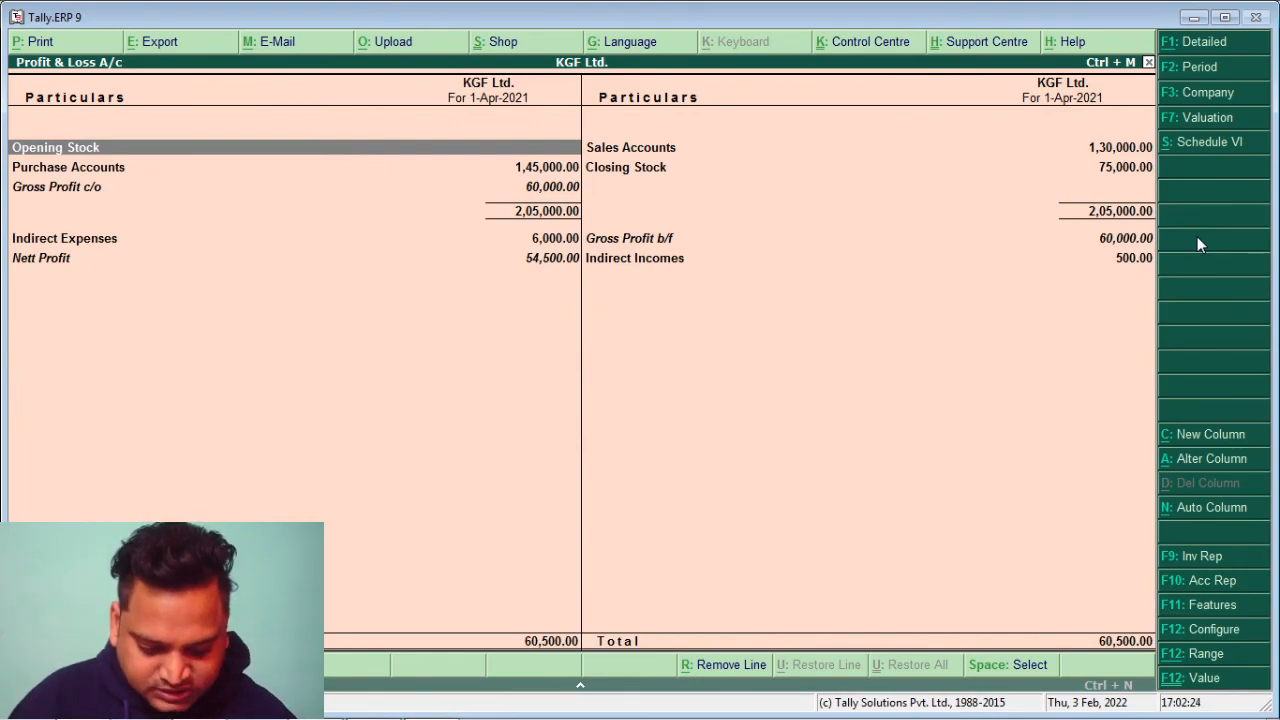
pyautogui.press('Escape')
pyautogui.press('Down')
pyautogui.press('Down')
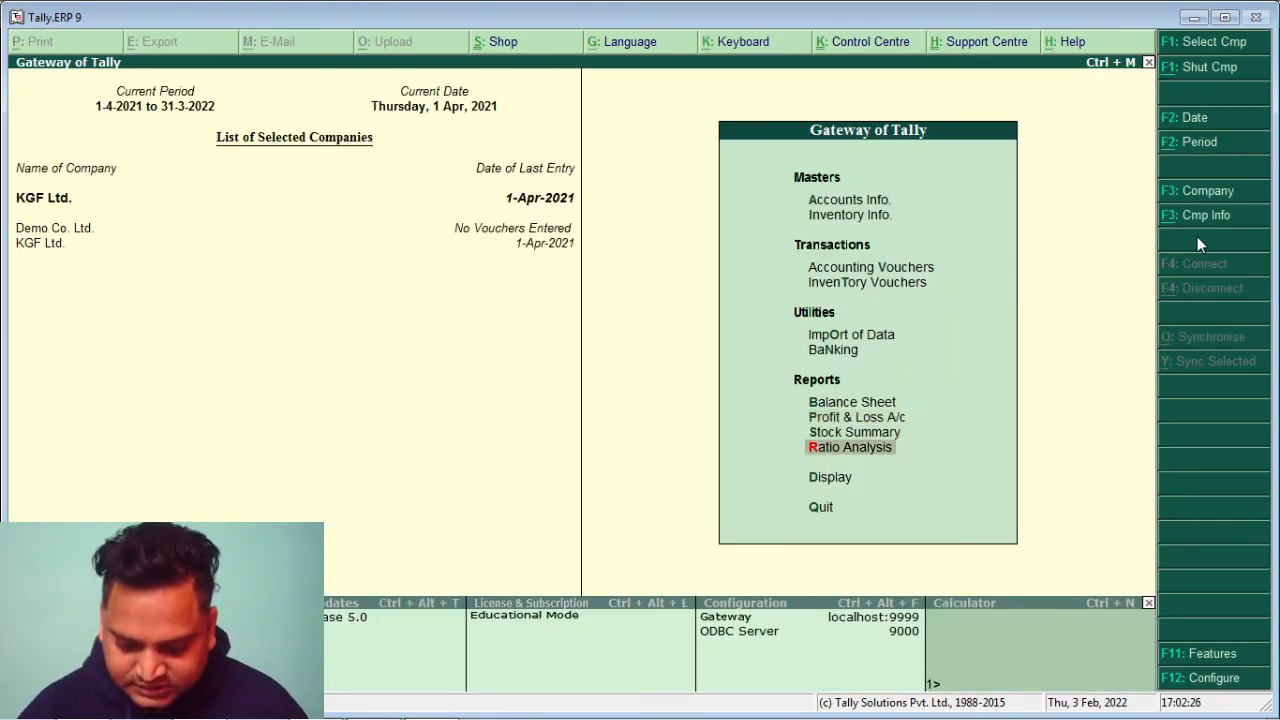
pyautogui.press('Return')
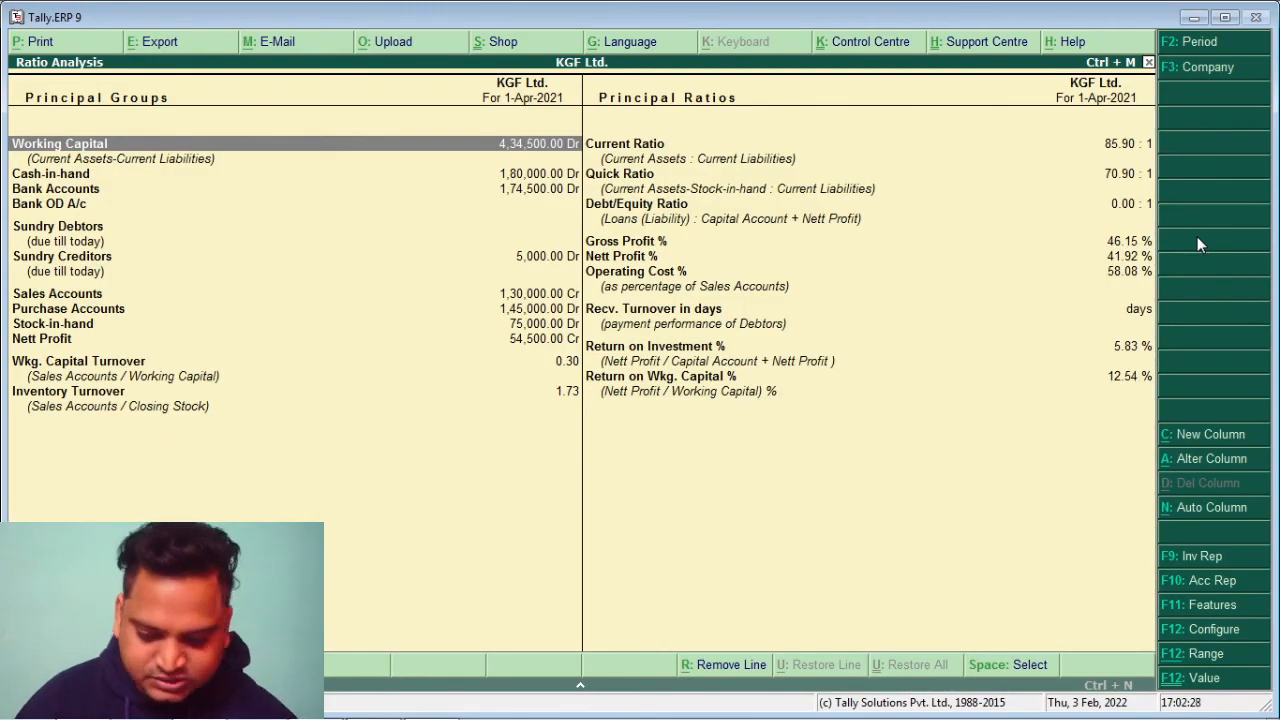
pyautogui.press('Escape')
pyautogui.press('Up')
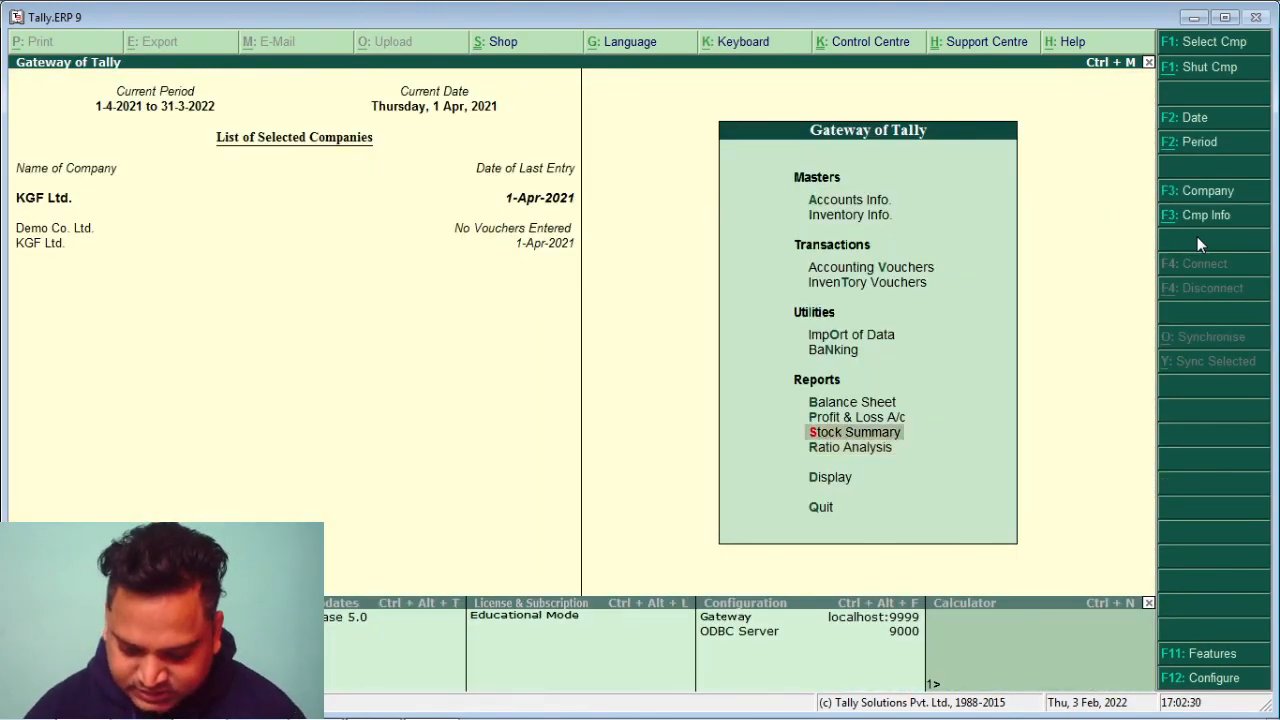
pyautogui.press('Return')
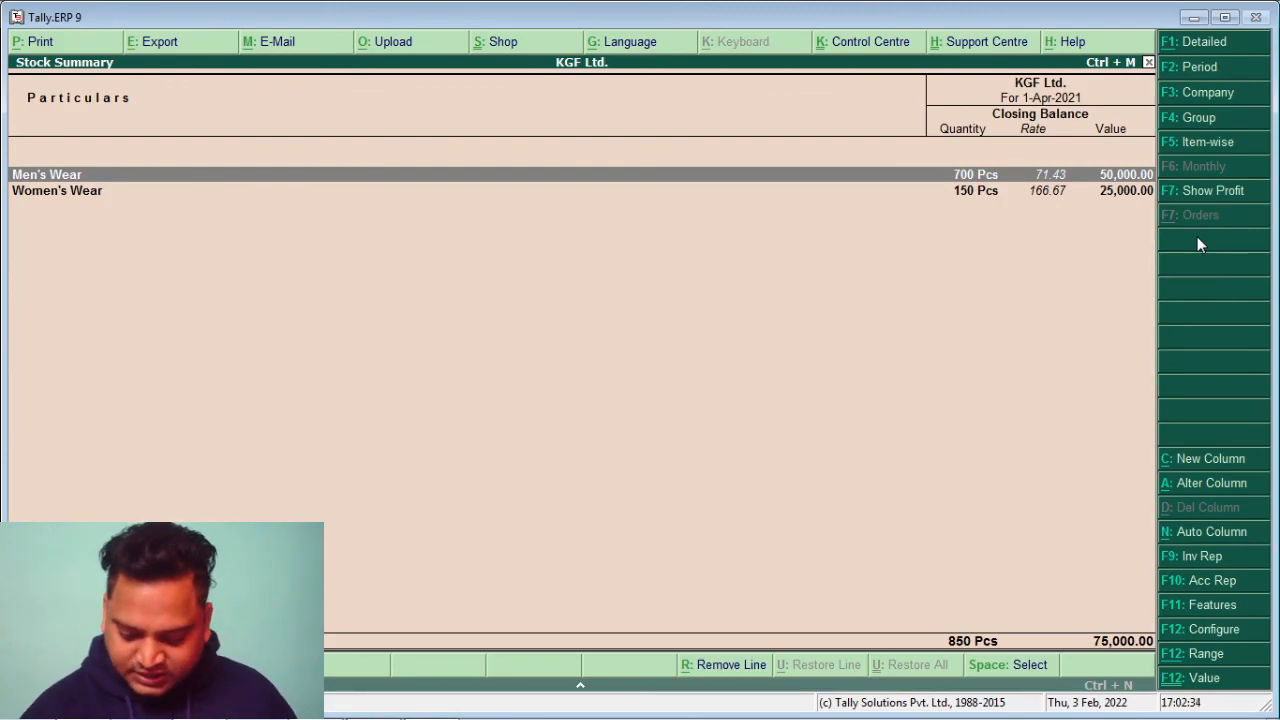
pyautogui.press('Return')
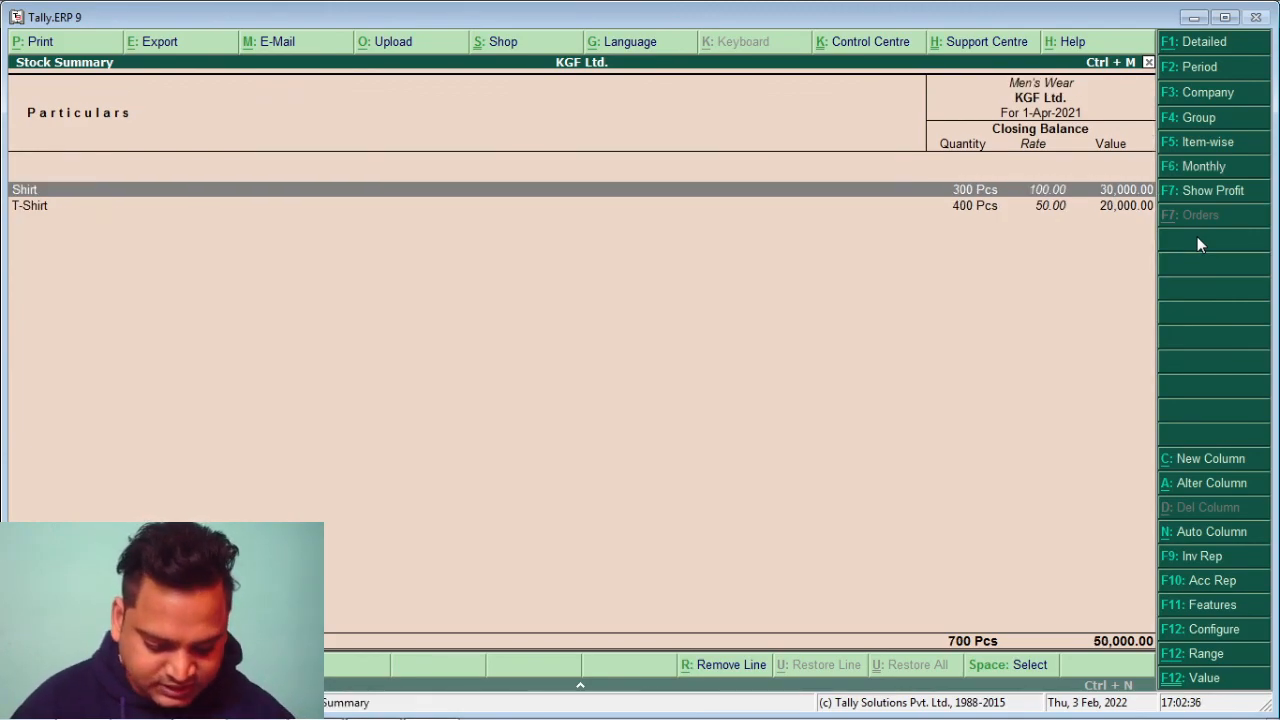
pyautogui.press('Escape')
pyautogui.press('Down')
pyautogui.press('Return')
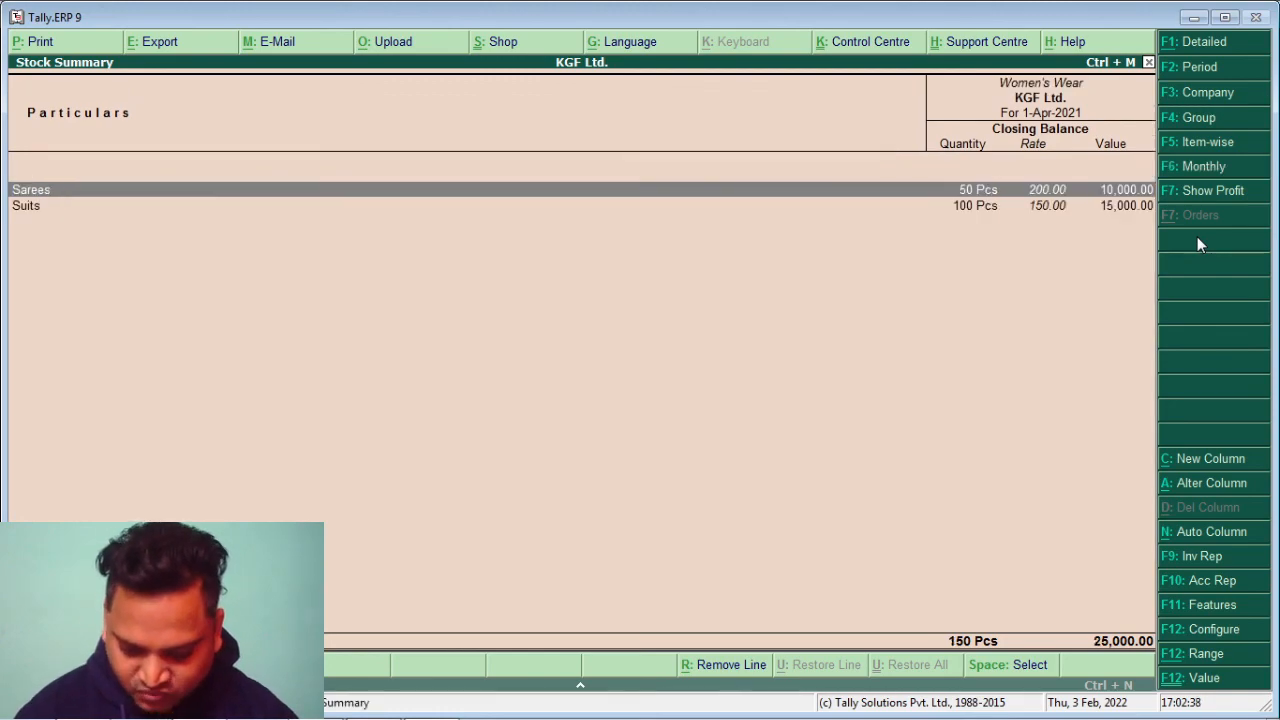
pyautogui.press('Escape')
pyautogui.press('Escape')
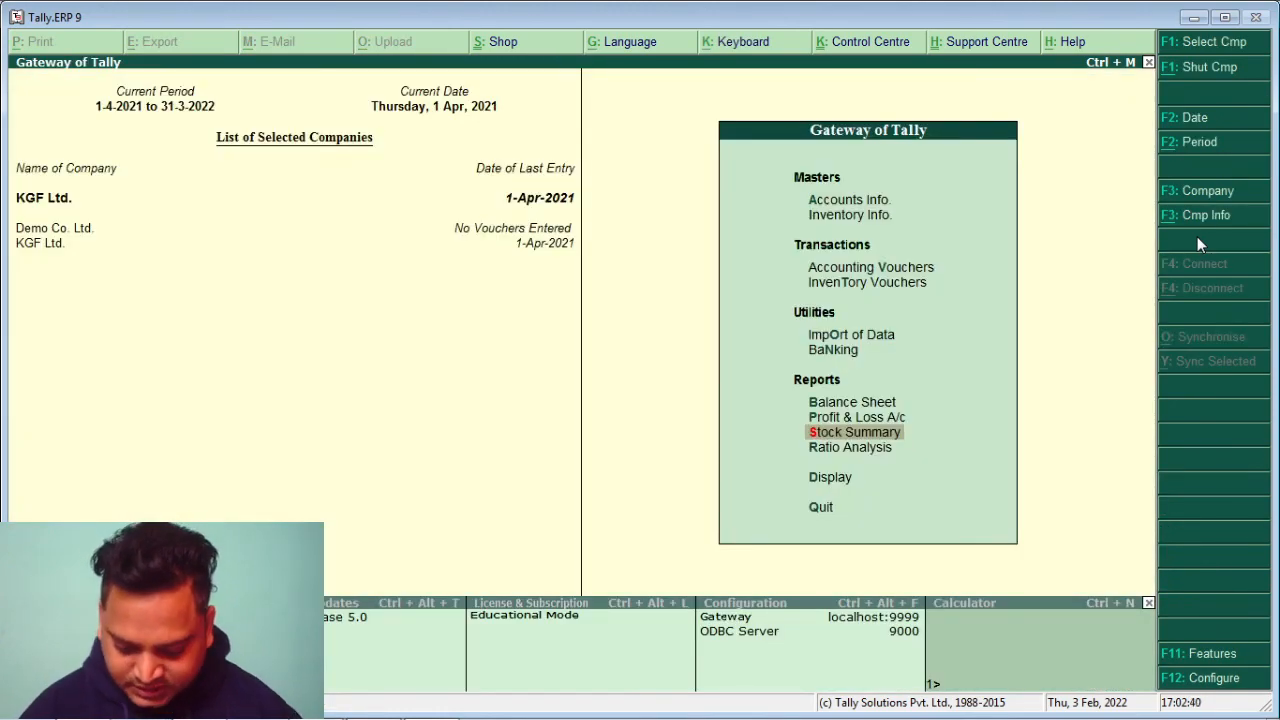
pyautogui.press('Down')
pyautogui.press('Down')
pyautogui.press('Return')
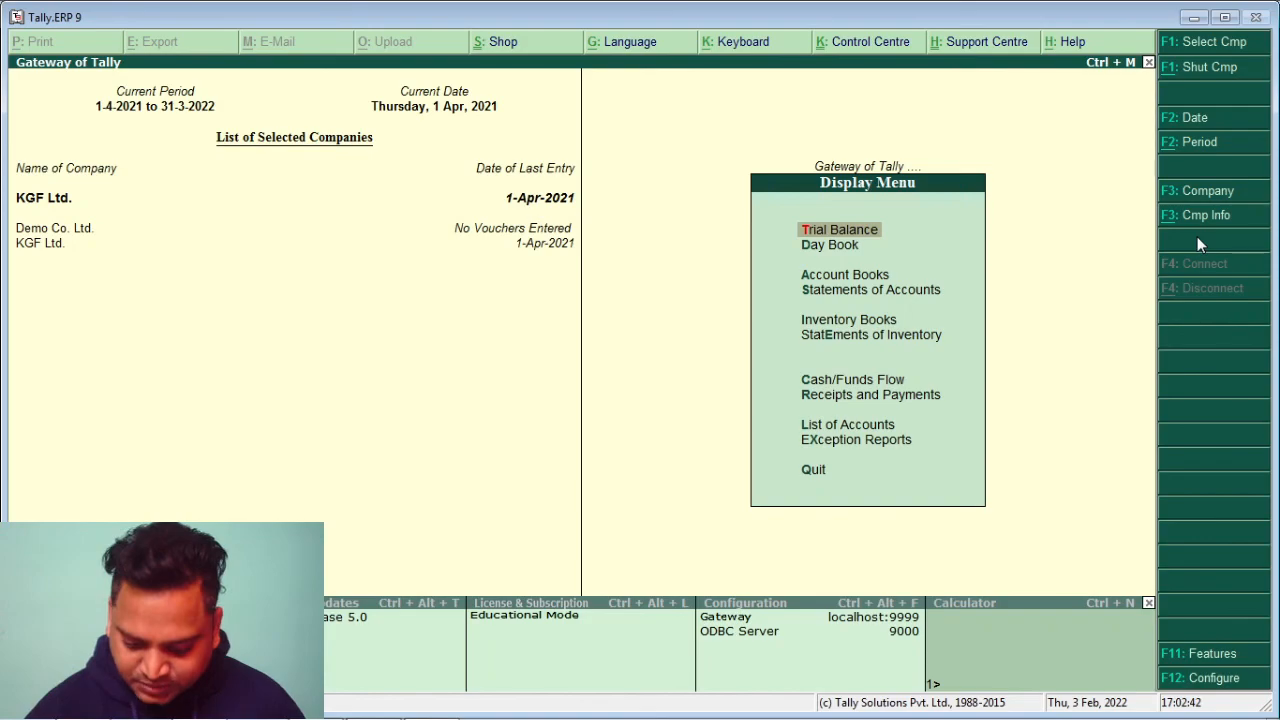
pyautogui.press('Return')
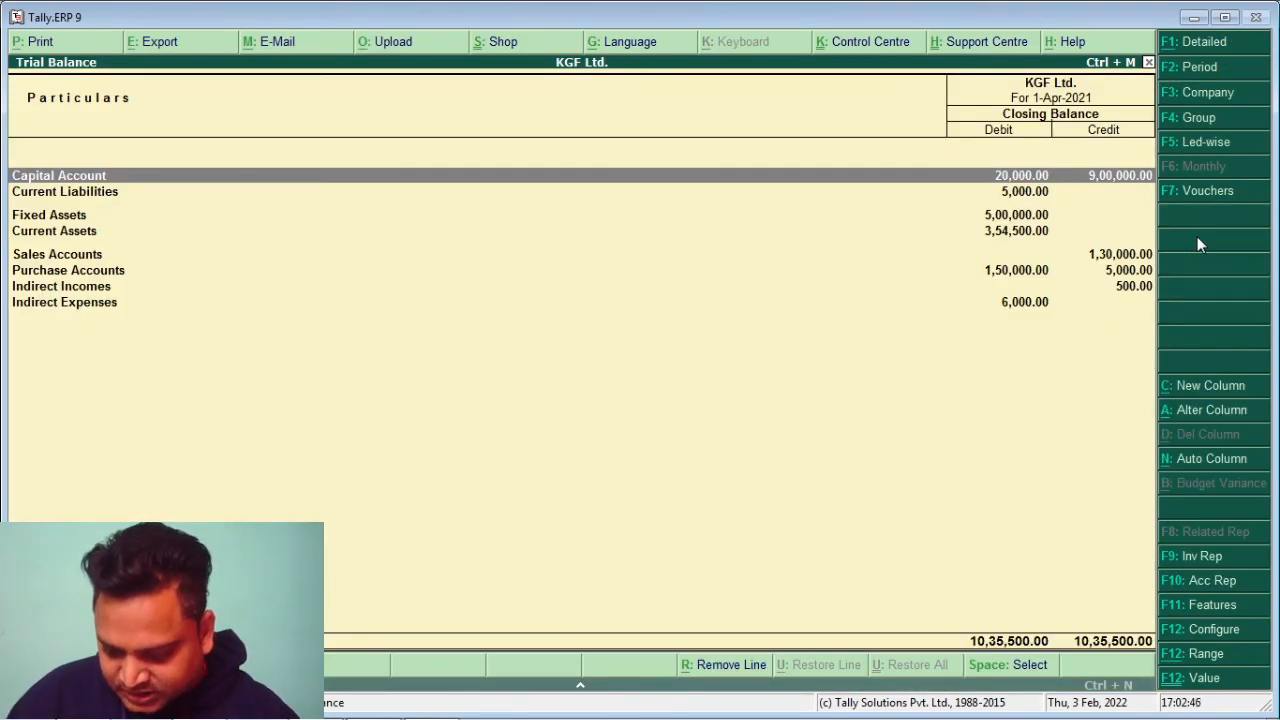
pyautogui.press('Escape')
pyautogui.press('Down')
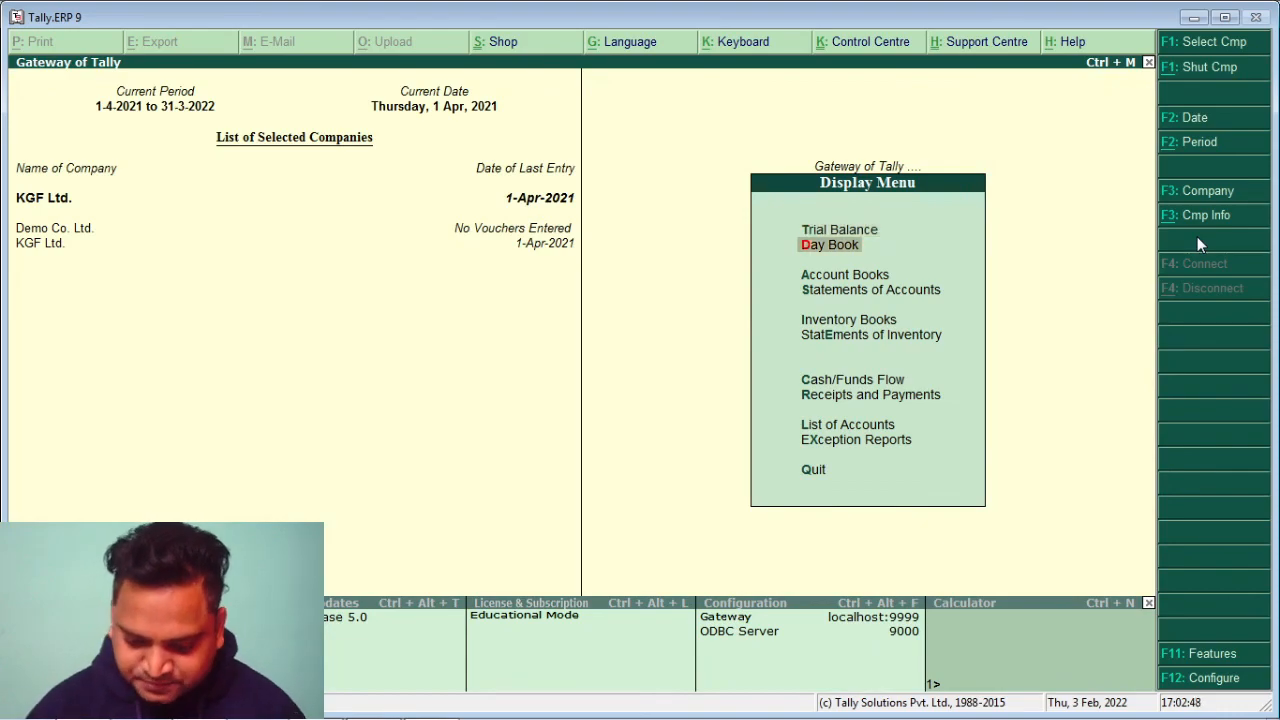
pyautogui.press('Return')
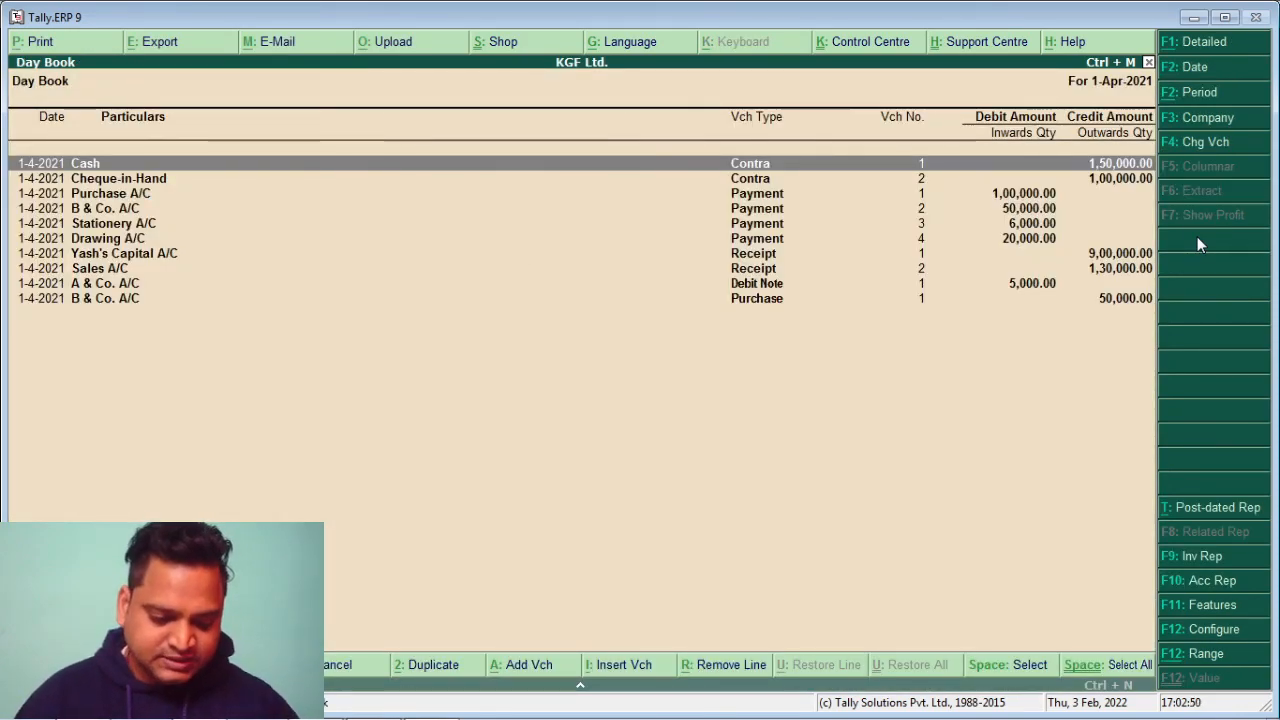
pyautogui.press('Escape')
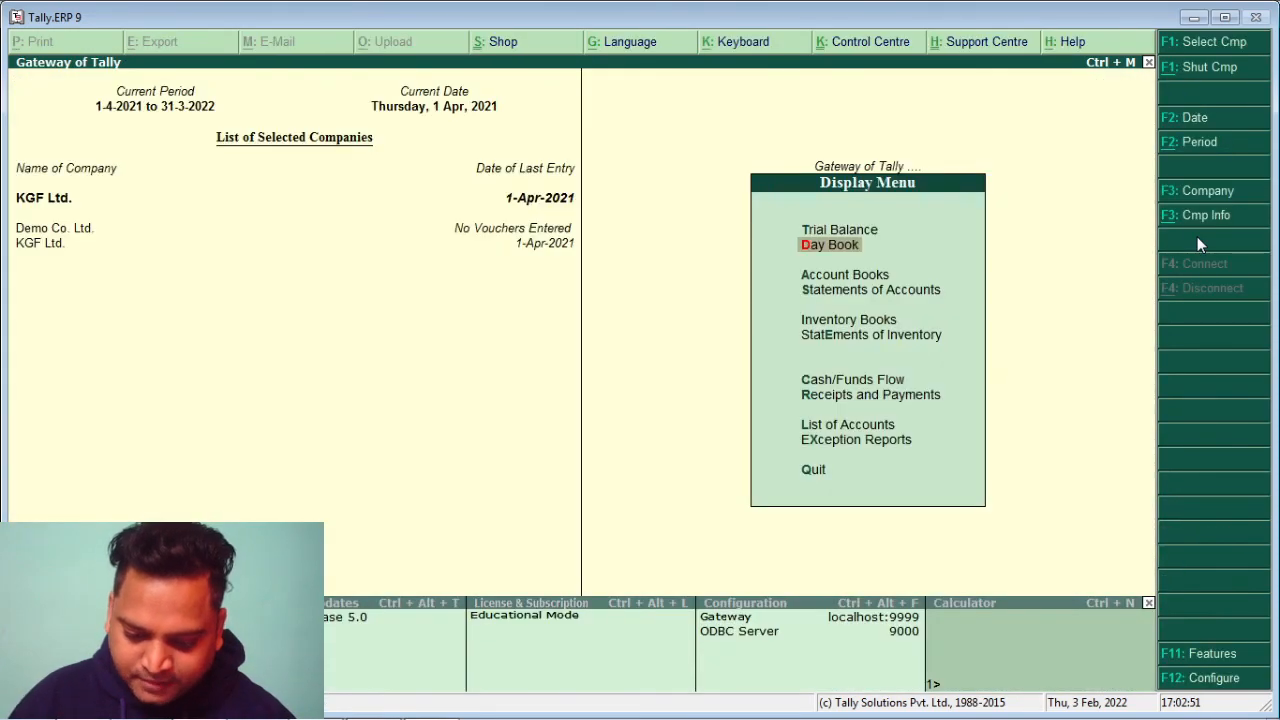
pyautogui.press('Down')
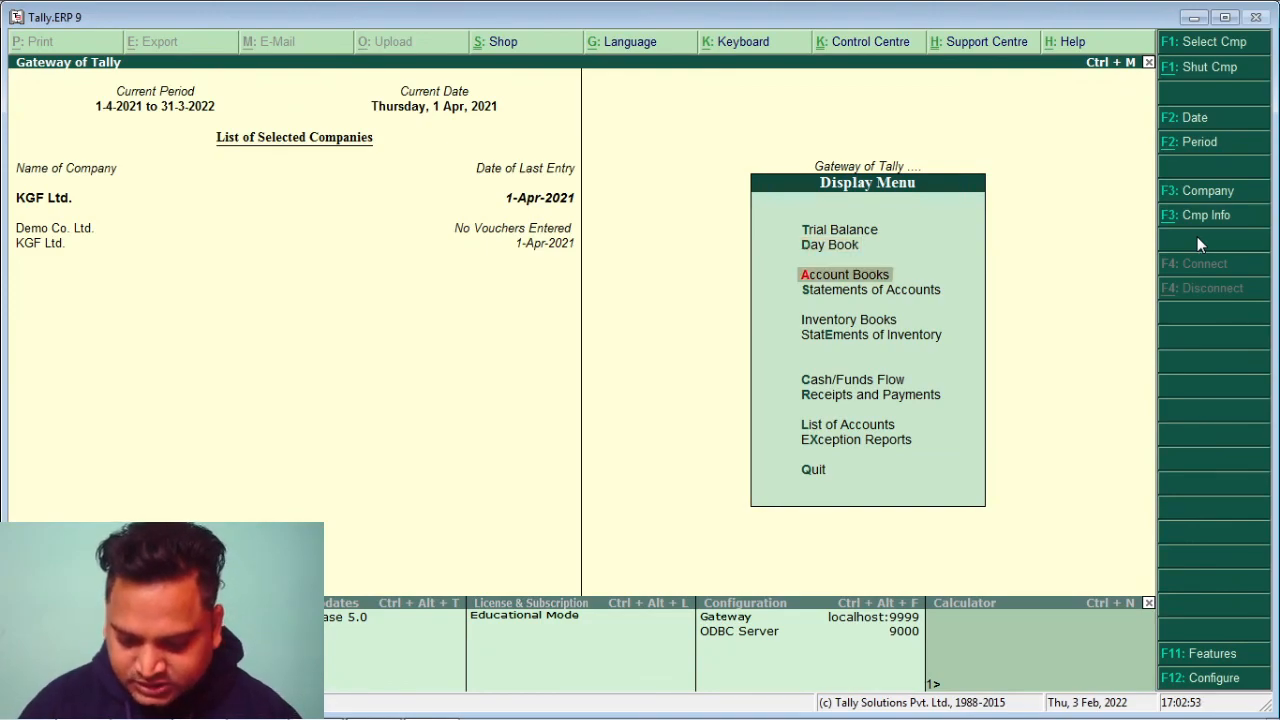
pyautogui.press('Down')
pyautogui.press('Down')
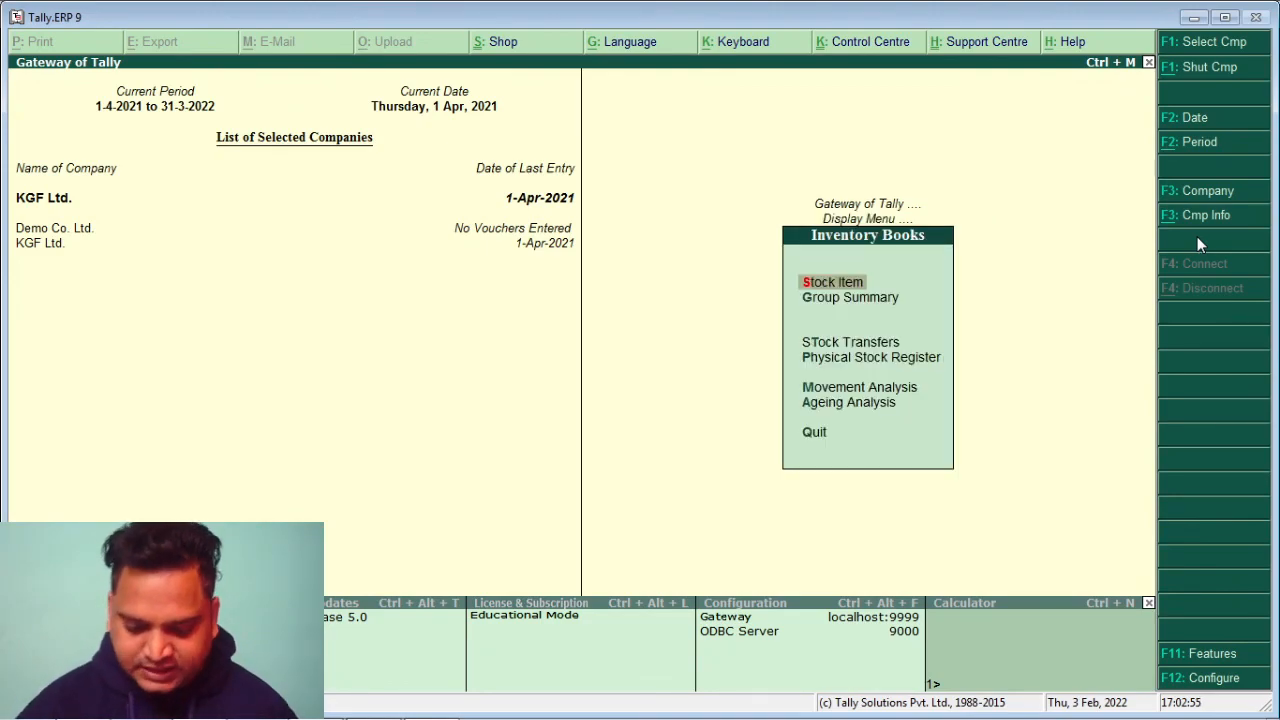
pyautogui.press('Return')
pyautogui.press('Escape')
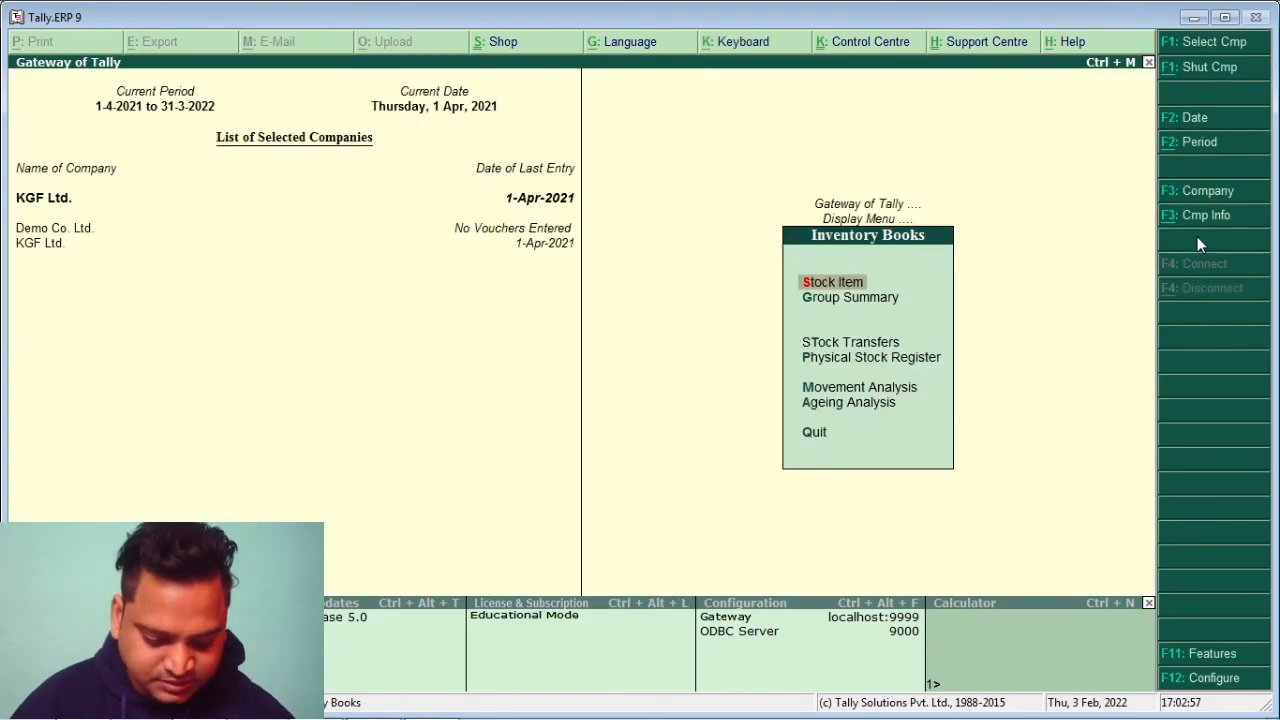
pyautogui.press('Escape')
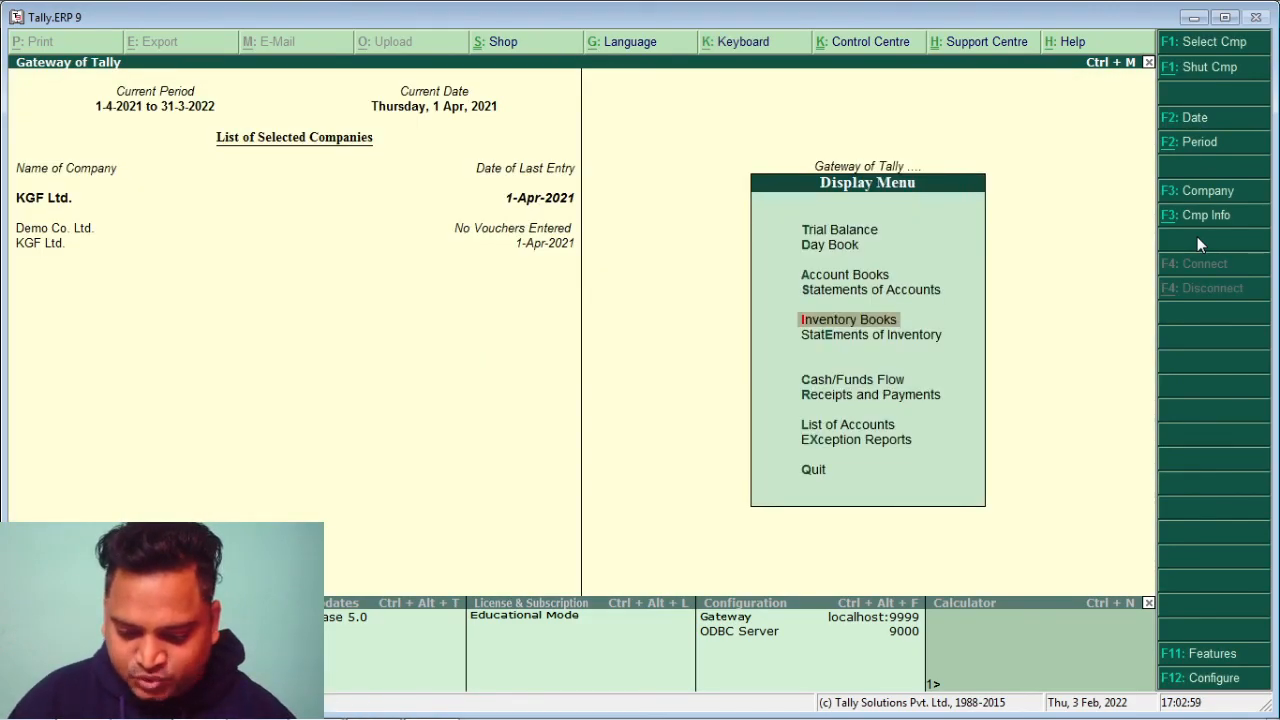
pyautogui.press('Escape')
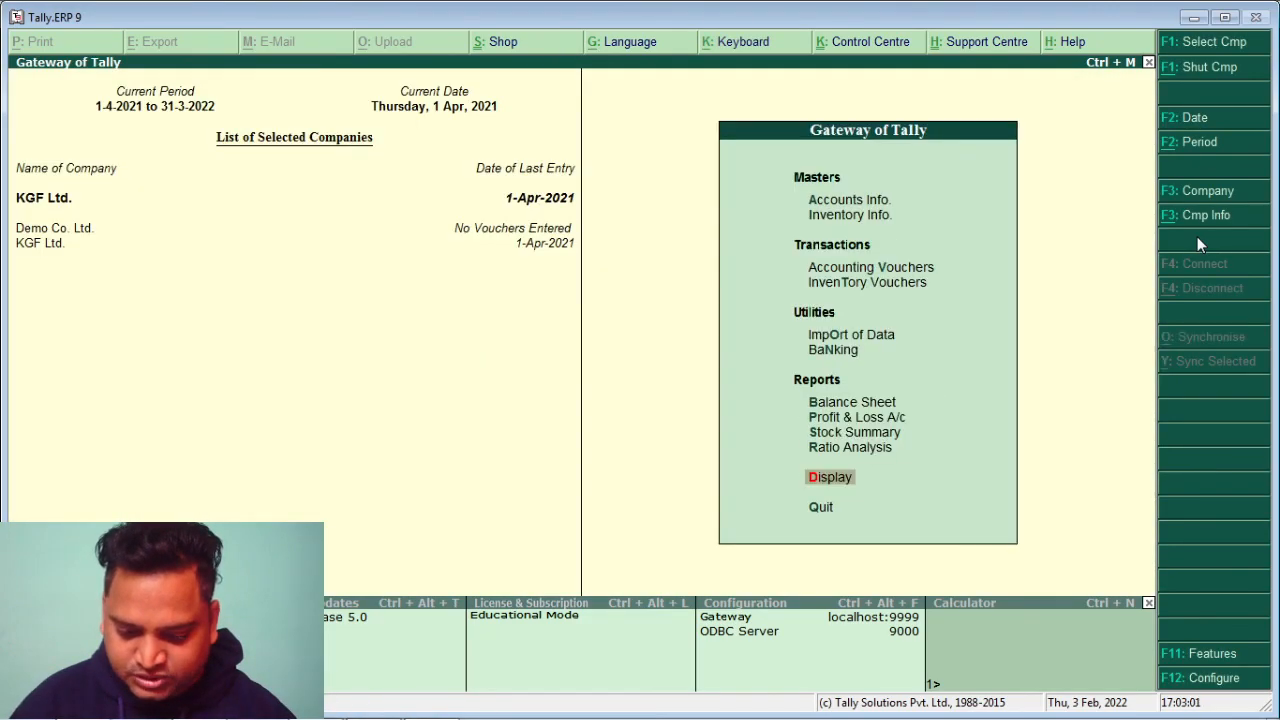